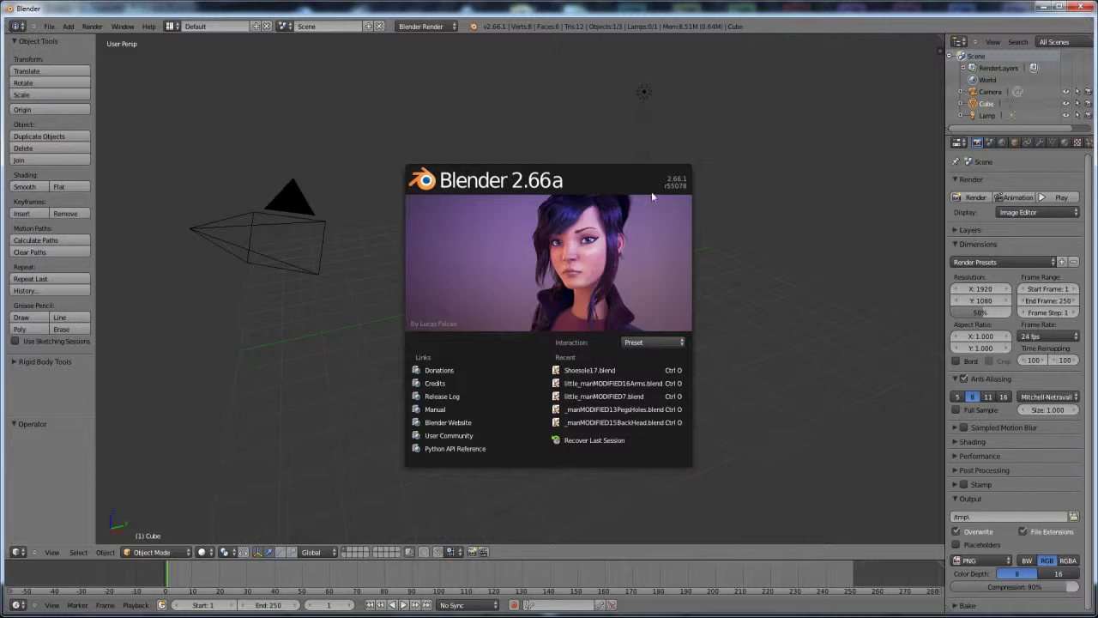
- Dismiss the splash screen and bring the default cube into a closer three-quarter view
click(781, 215)
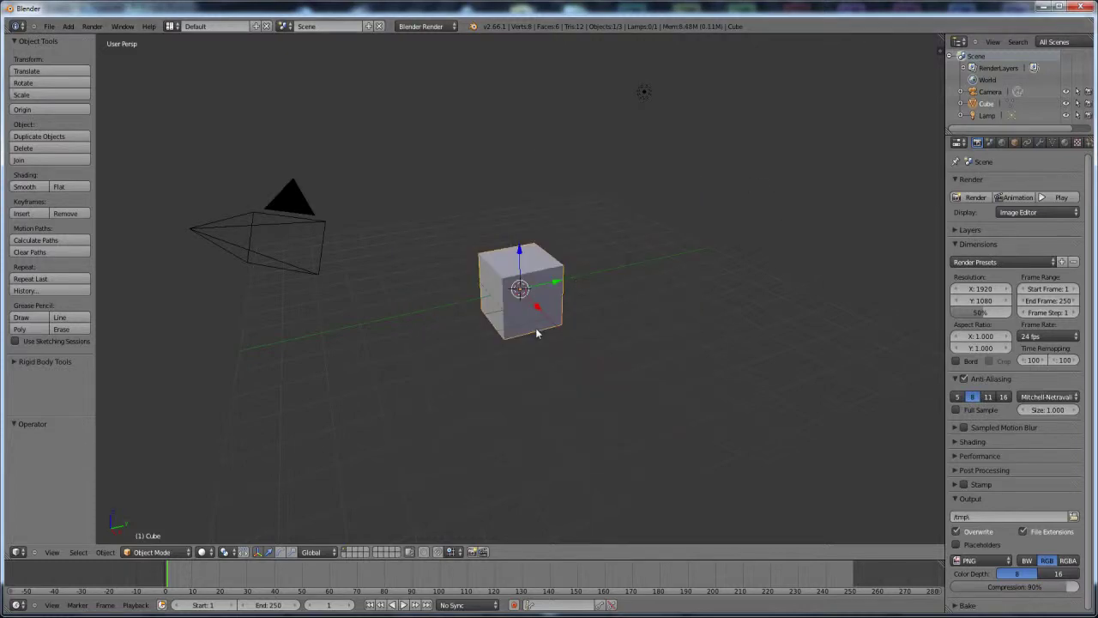
middle_drag(537, 331, 632, 376)
scroll(593, 314, up, 2)
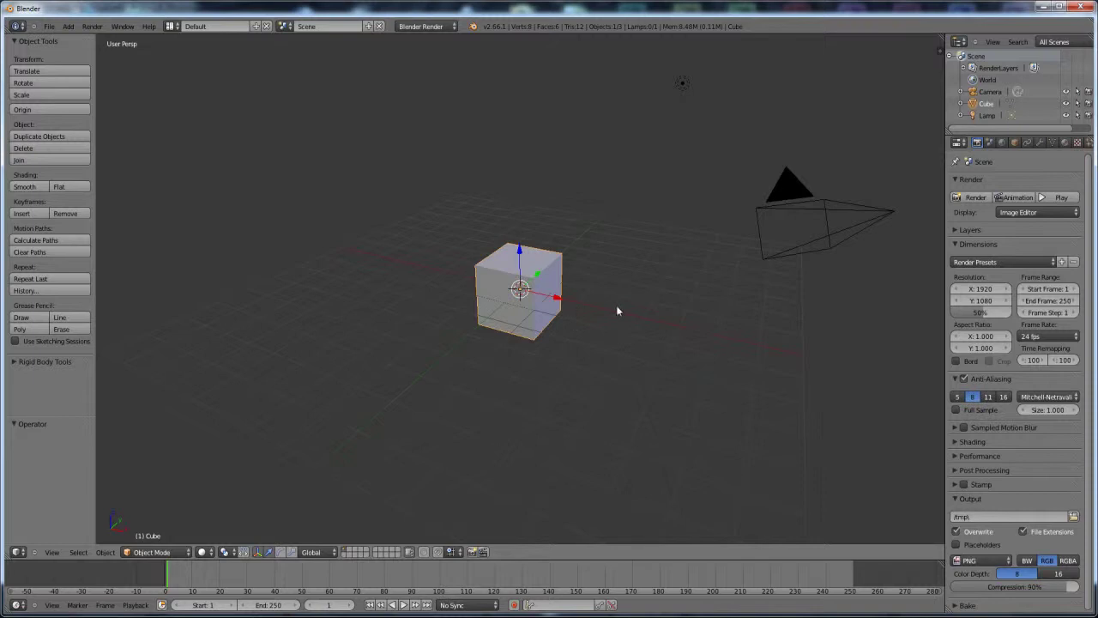
middle_drag(586, 328, 567, 326)
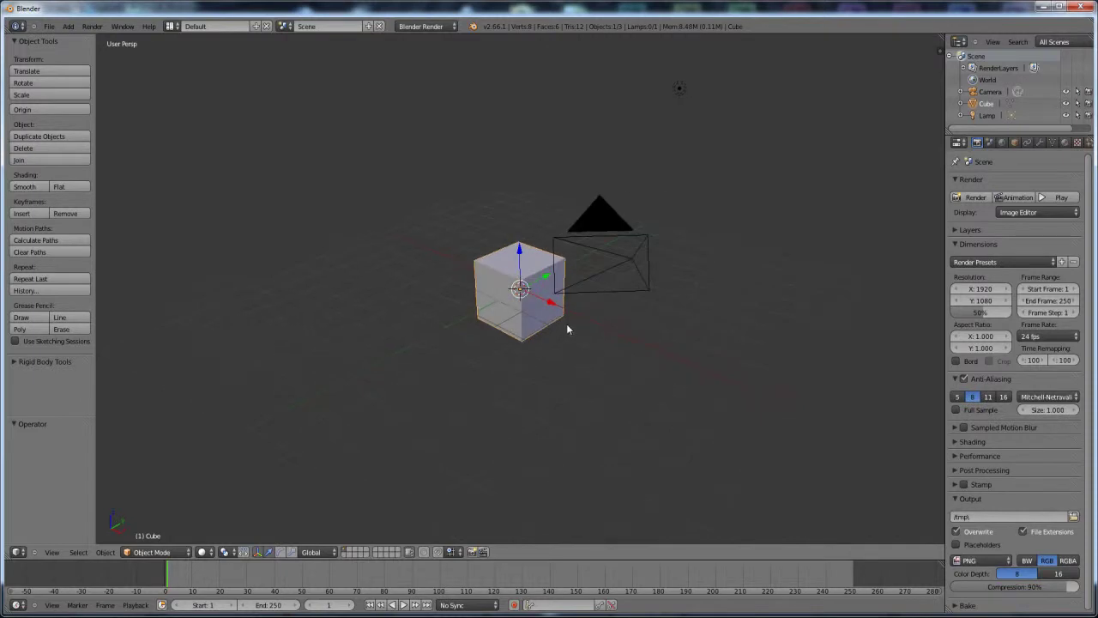
scroll(520, 292, up, 1)
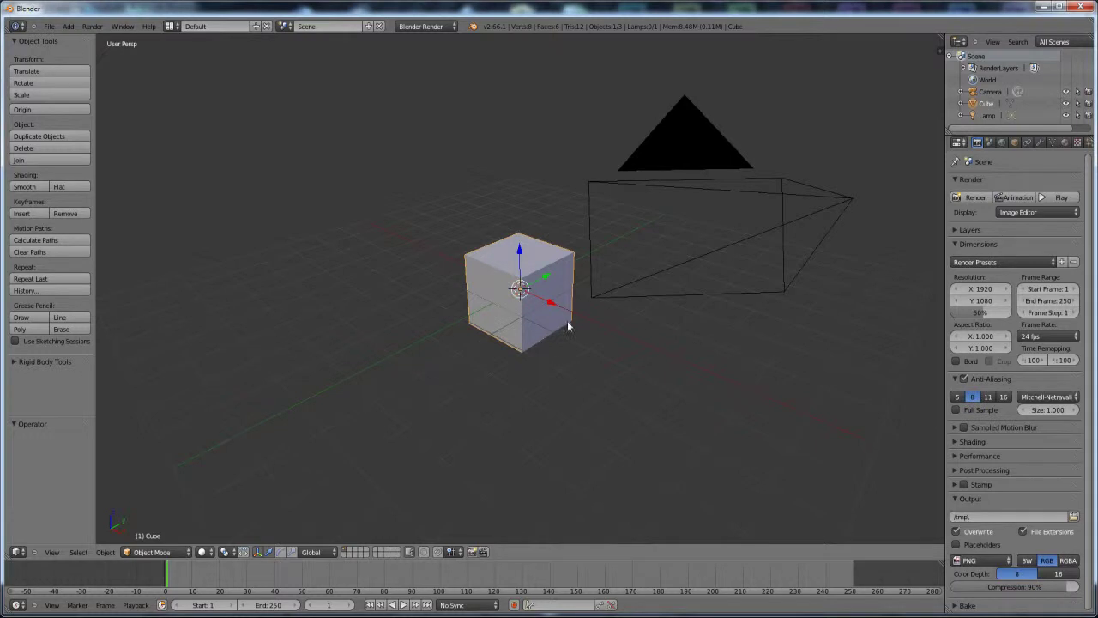
- Turn on the edge length display for the default cube's mesh in Edit Mode
key(Tab)
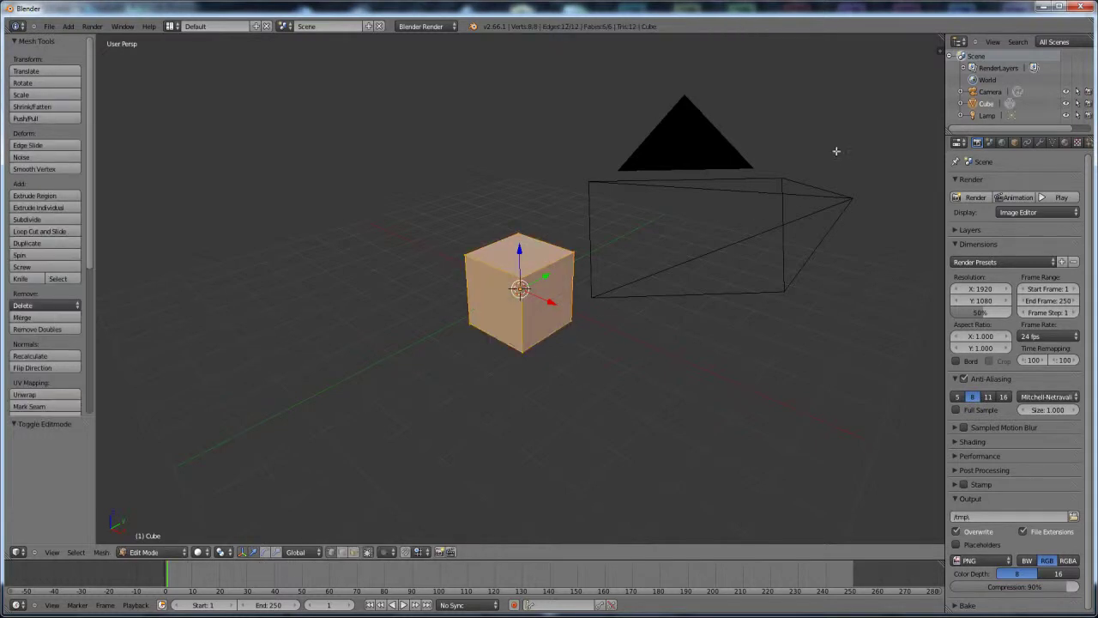
click(938, 57)
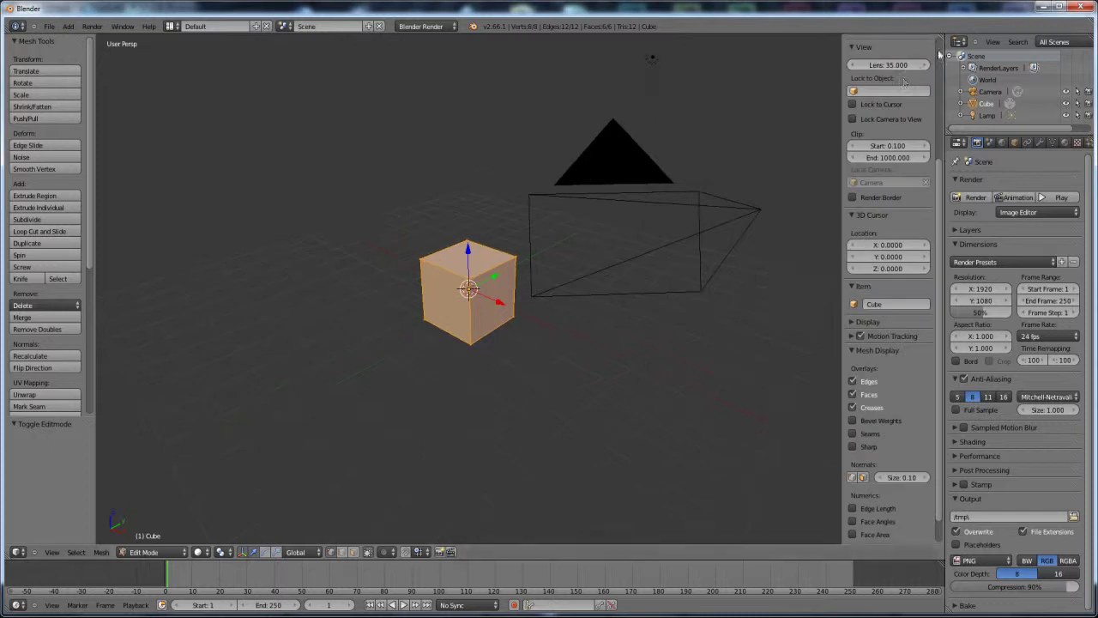
click(854, 508)
scroll(490, 316, up, 2)
middle_drag(490, 315, 461, 326)
scroll(461, 326, up, 2)
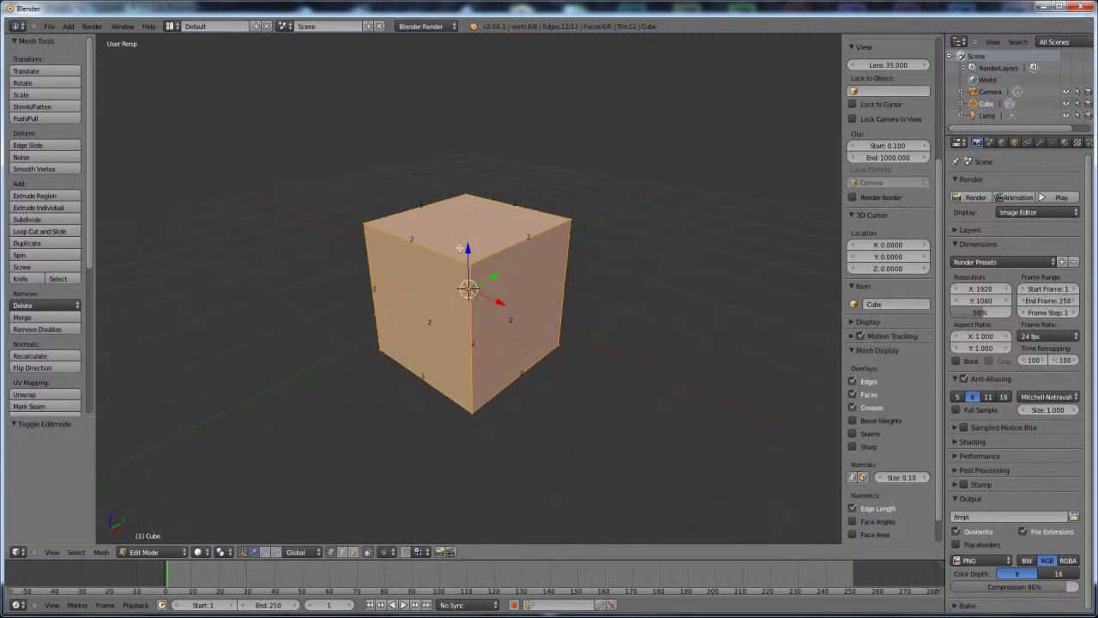
scroll(541, 276, down, 3)
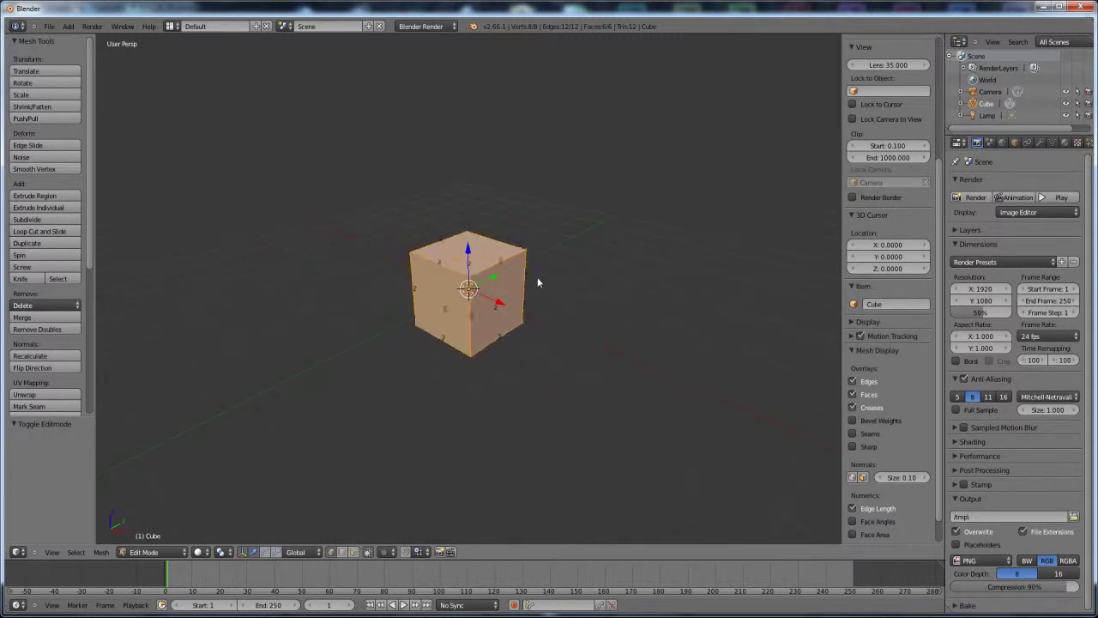
key(a)
key(a)
scroll(528, 279, up, 1)
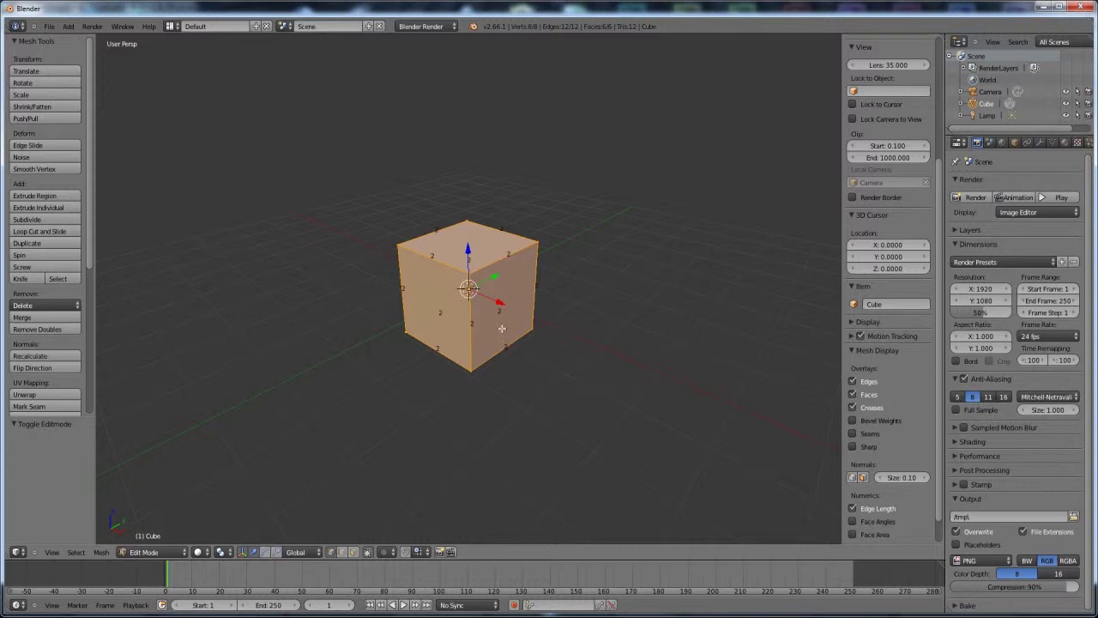
- Duplicate the cube in place in Object Mode and move the copy -2 units along Y
key(Tab)
scroll(505, 322, down, 2)
shift+middle_drag(469, 313, 520, 325)
key(shift+d)
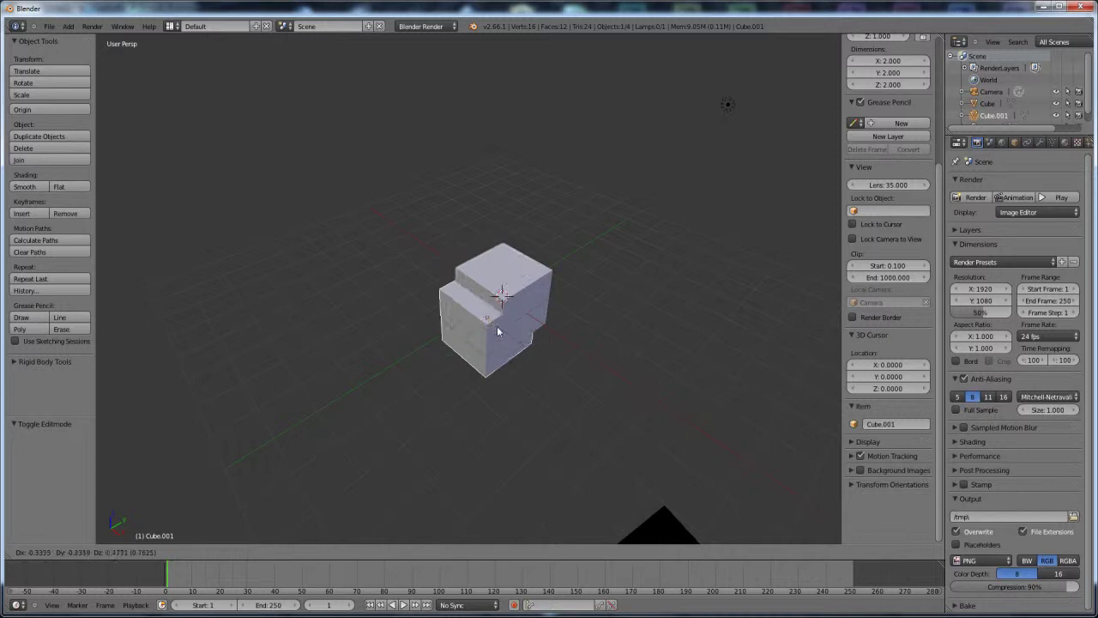
right_click(512, 327)
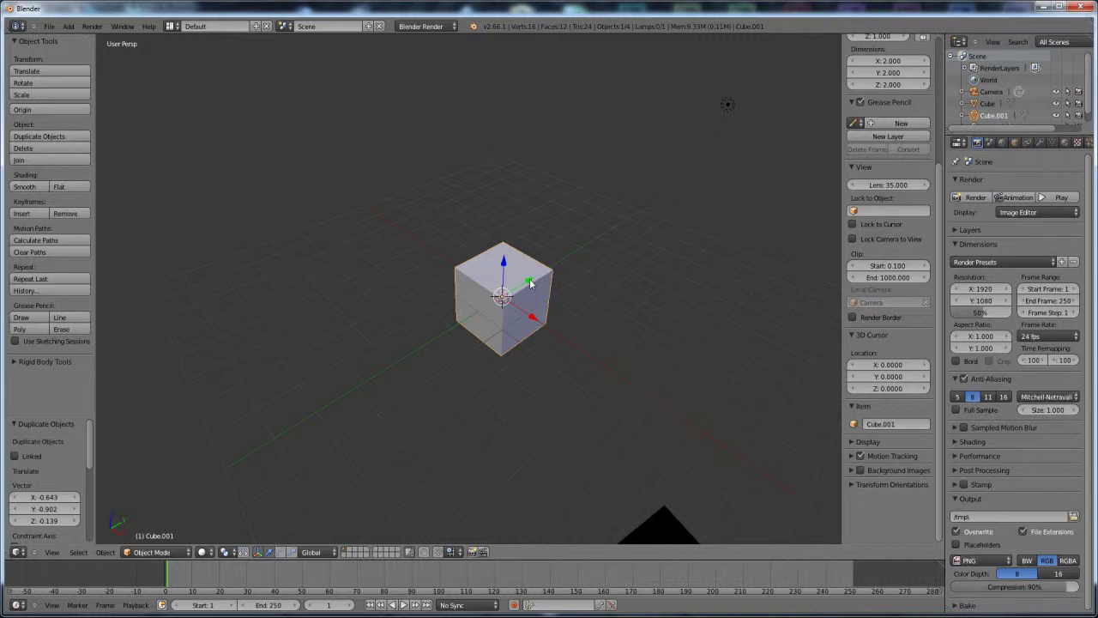
drag(531, 283, 490, 313)
- Scale the duplicated cube by 0.25 along Z in Object Mode
scroll(498, 326, up, 4)
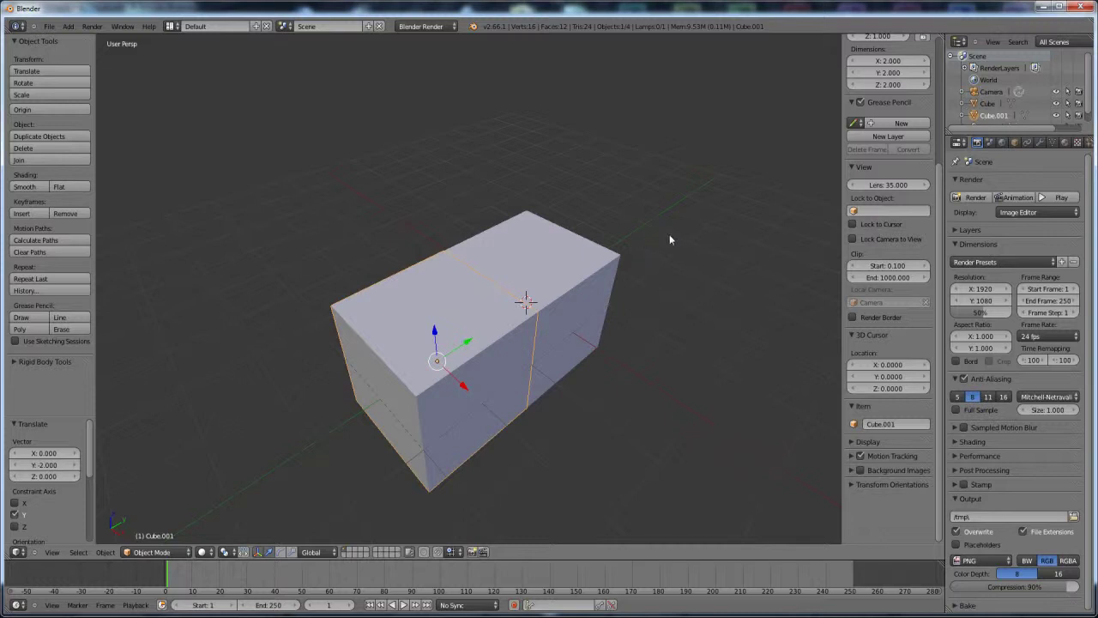
key(s)
text(z)
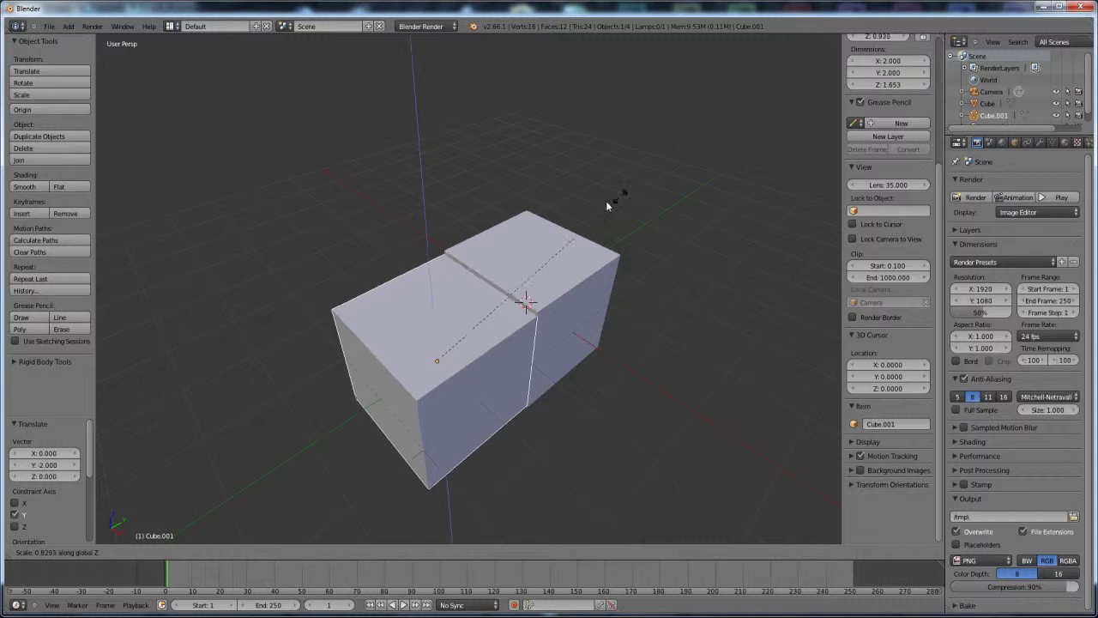
text(0.25)
key(Return)
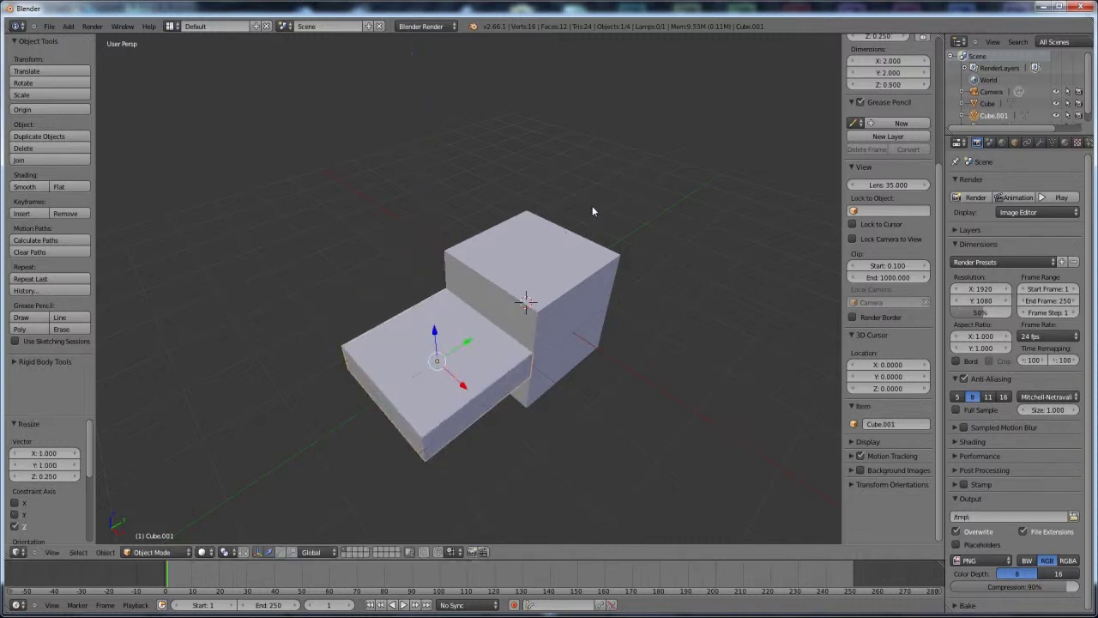
- Inspect the flattened copy's edge lengths in Edit Mode, then undo its Object Mode scaling
key(Tab)
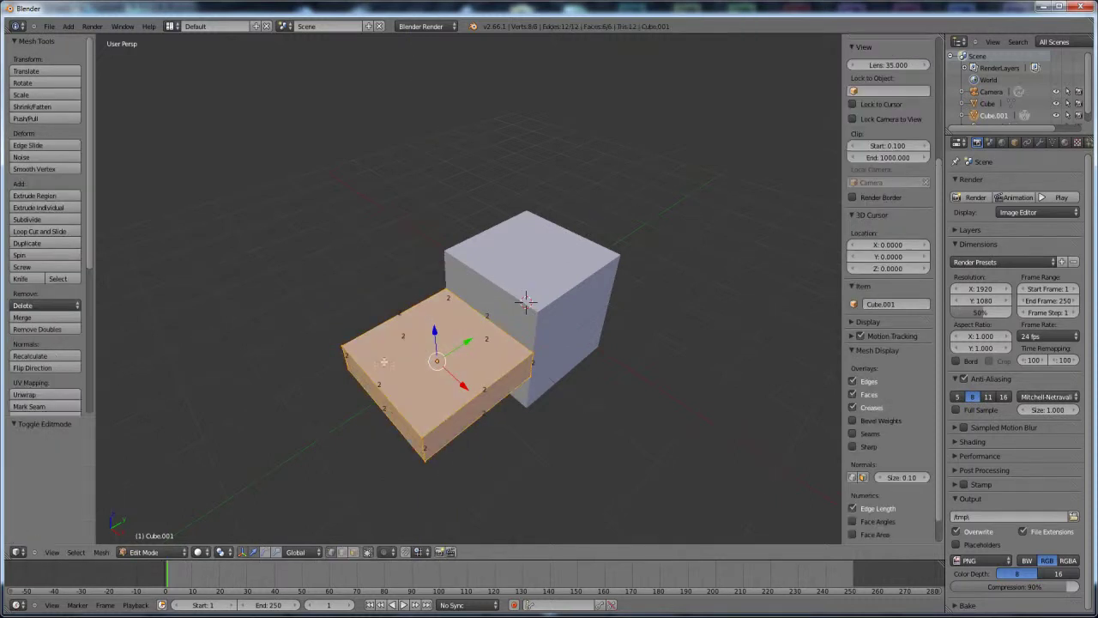
middle_drag(427, 397, 411, 336)
scroll(411, 336, up, 3)
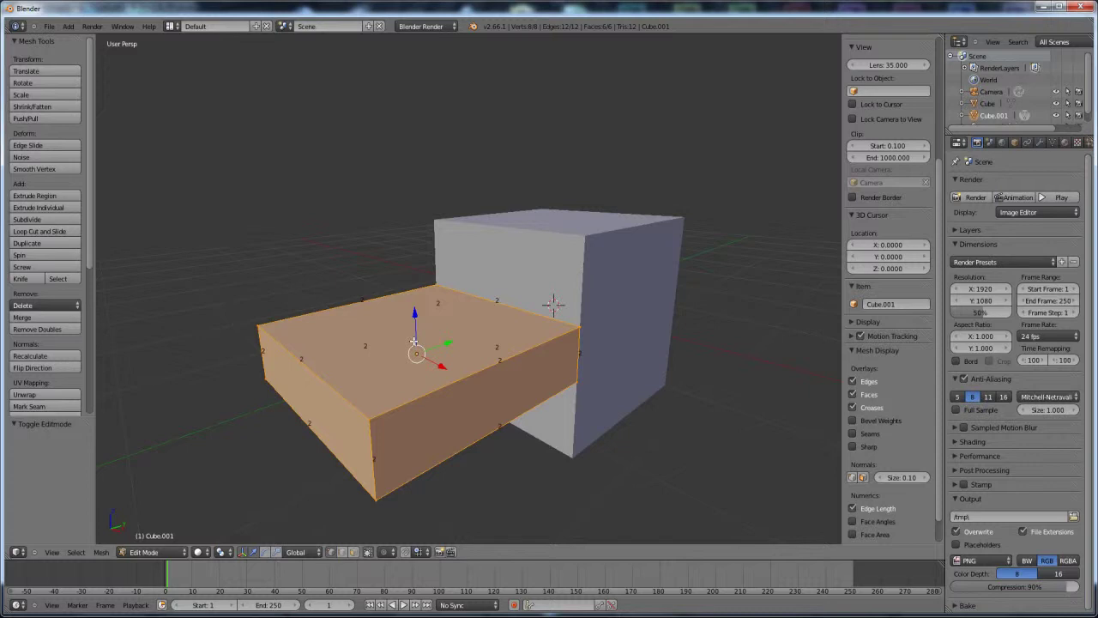
scroll(415, 342, down, 3)
mouse_move(485, 369)
middle_down()
mouse_move(480, 343)
mouse_move(474, 381)
middle_up()
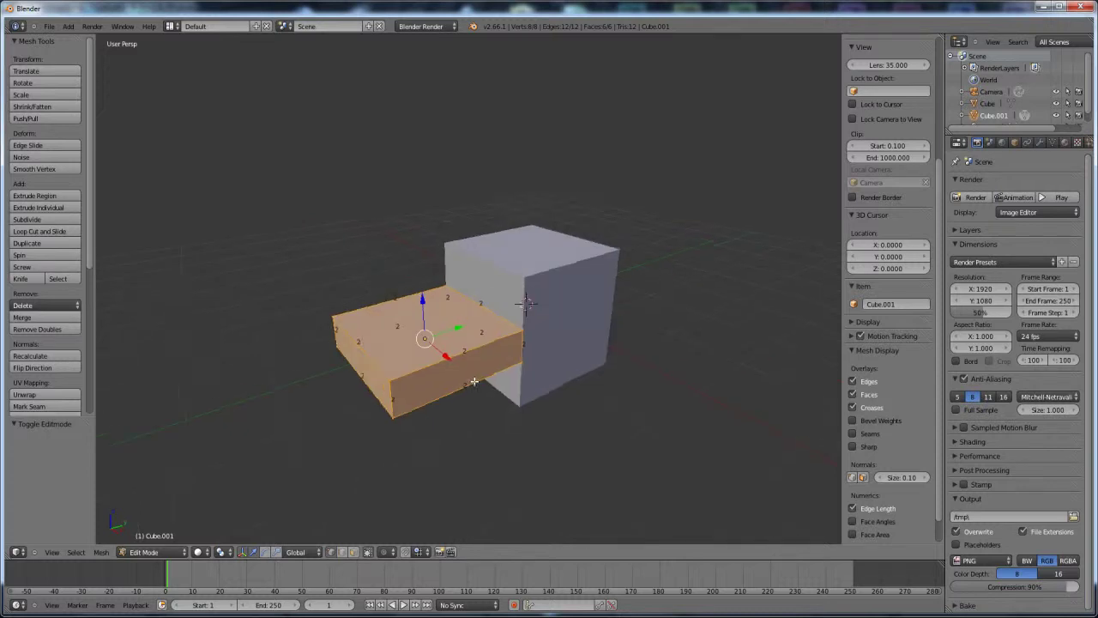
key(Tab)
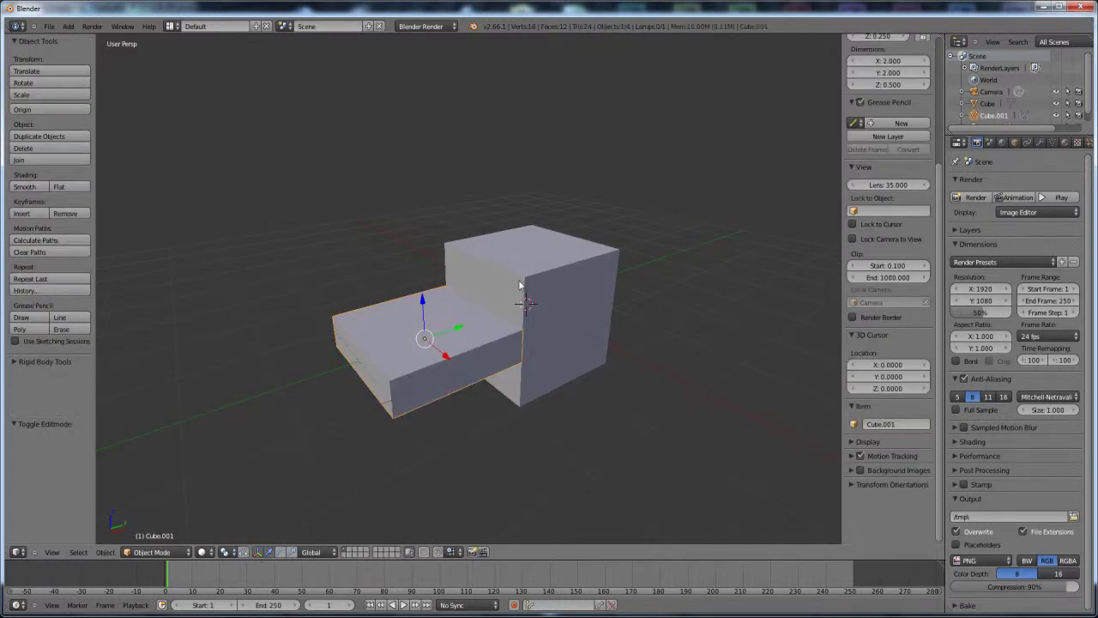
key(ctrl+z)
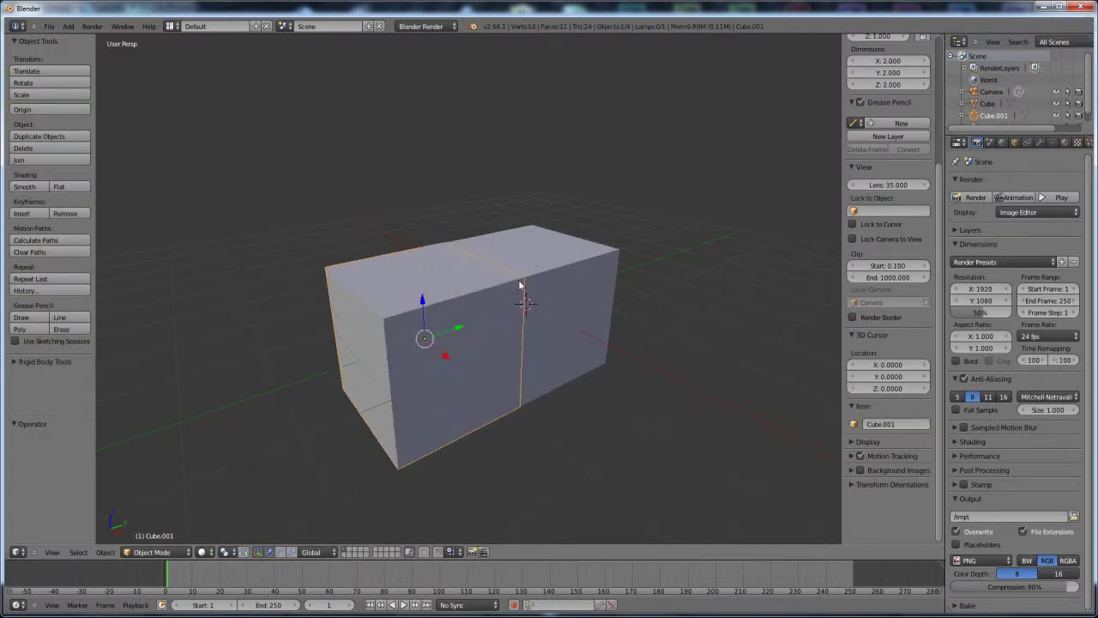
- Scale the duplicated cube's whole mesh by 0.25 along Z in Edit Mode
key(Tab)
key(s)
key(z)
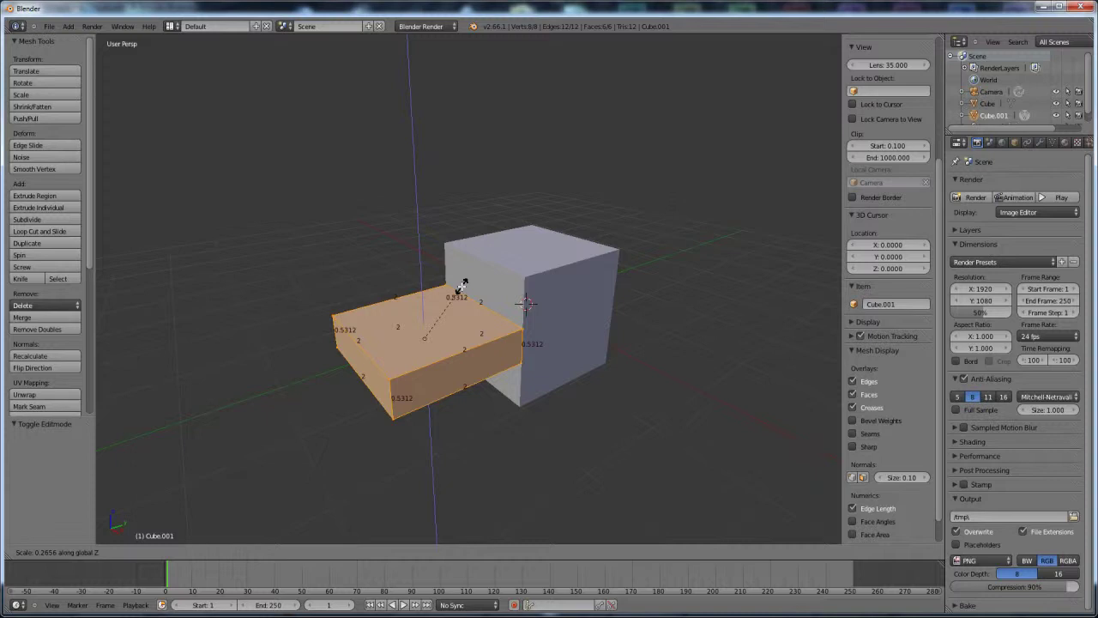
click(461, 287)
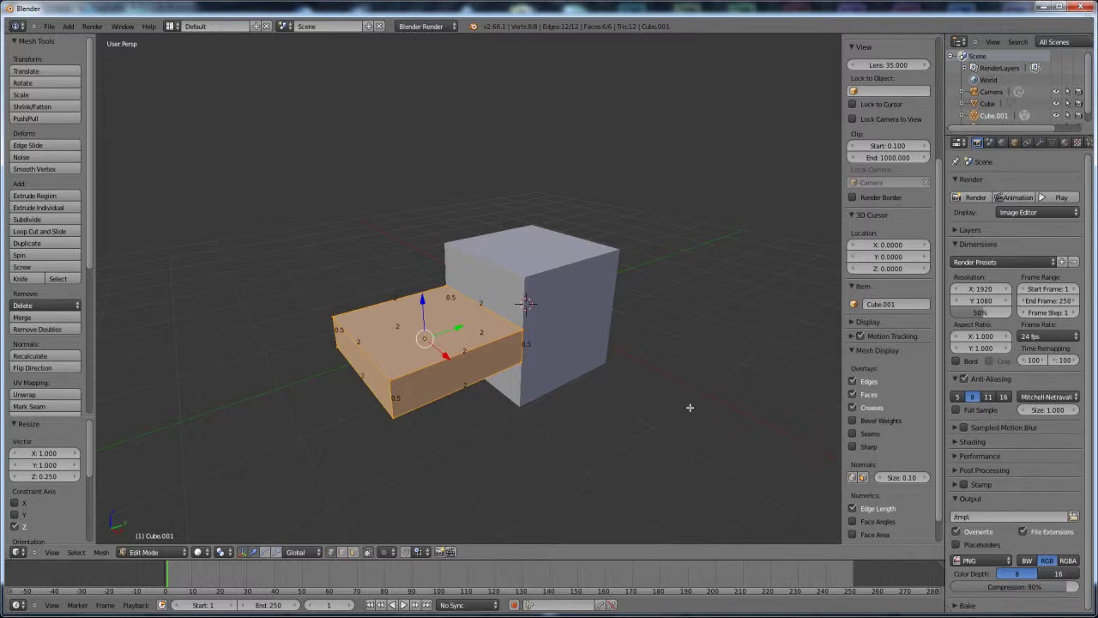
- Scale the flattened mesh by 0.75 along X and return to Object Mode
text(sx)
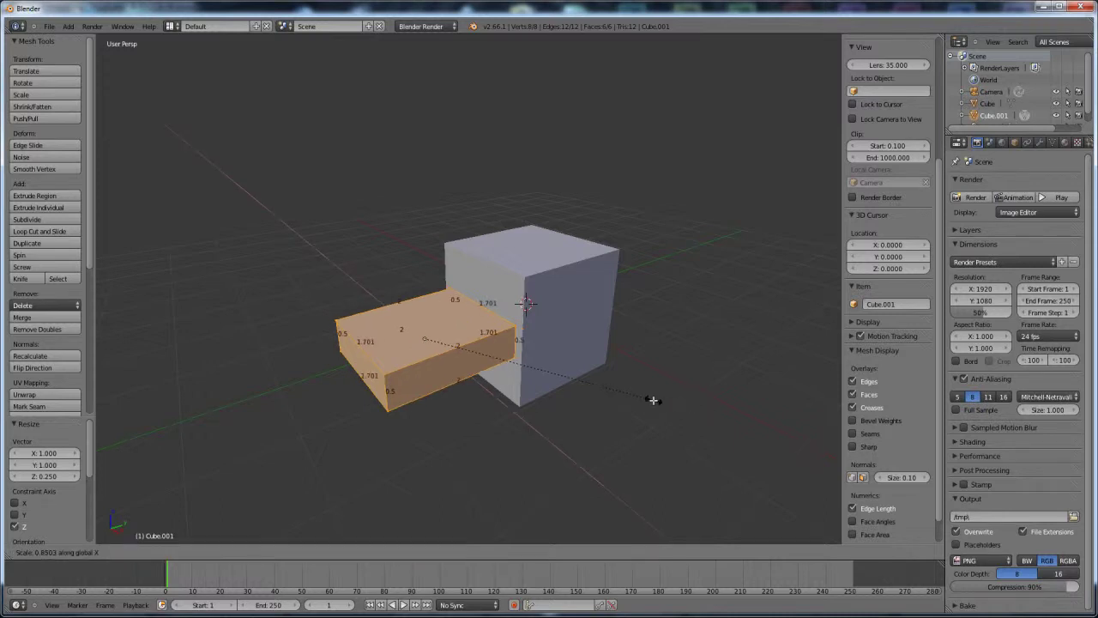
text(.75)
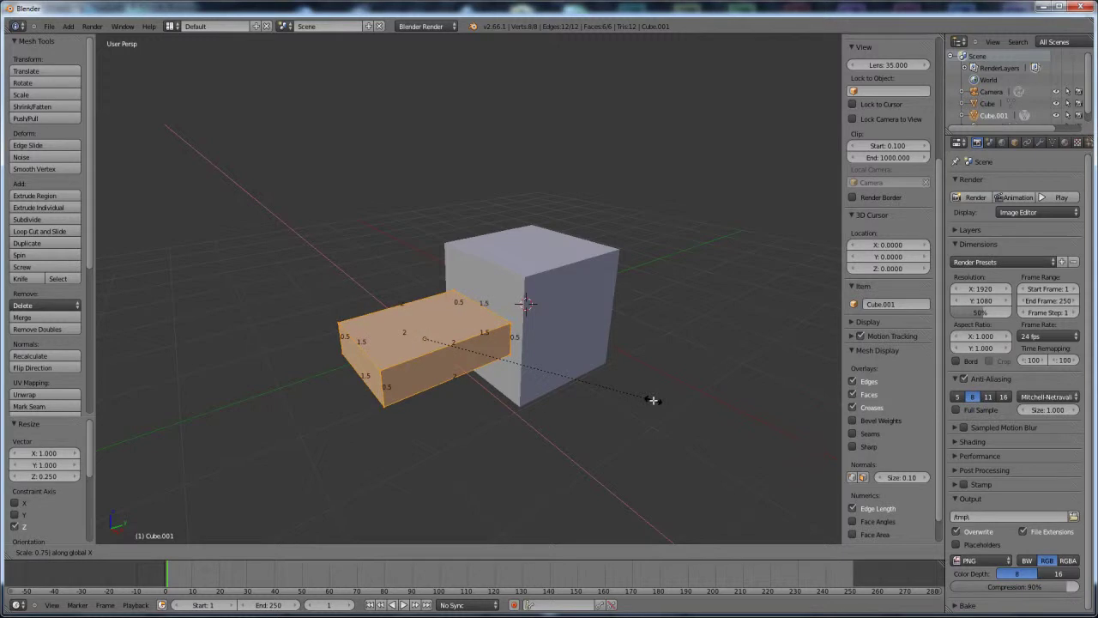
key(Return)
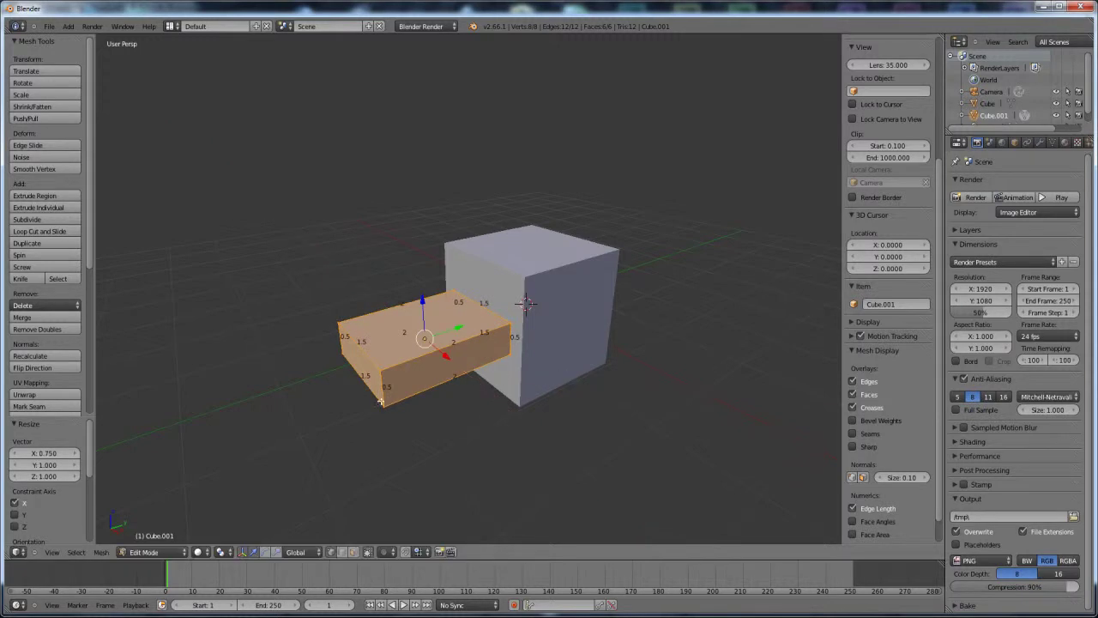
key(Tab)
- Duplicate the flat slab in place and lower the copy 1 unit along Z
middle_drag(564, 362, 552, 336)
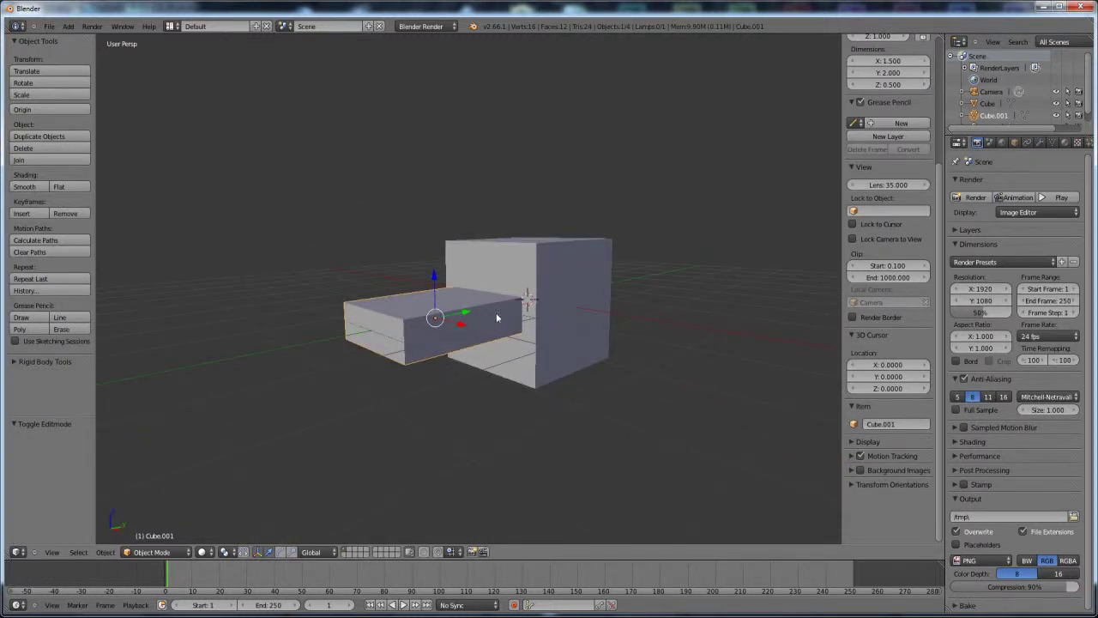
key(shift+d)
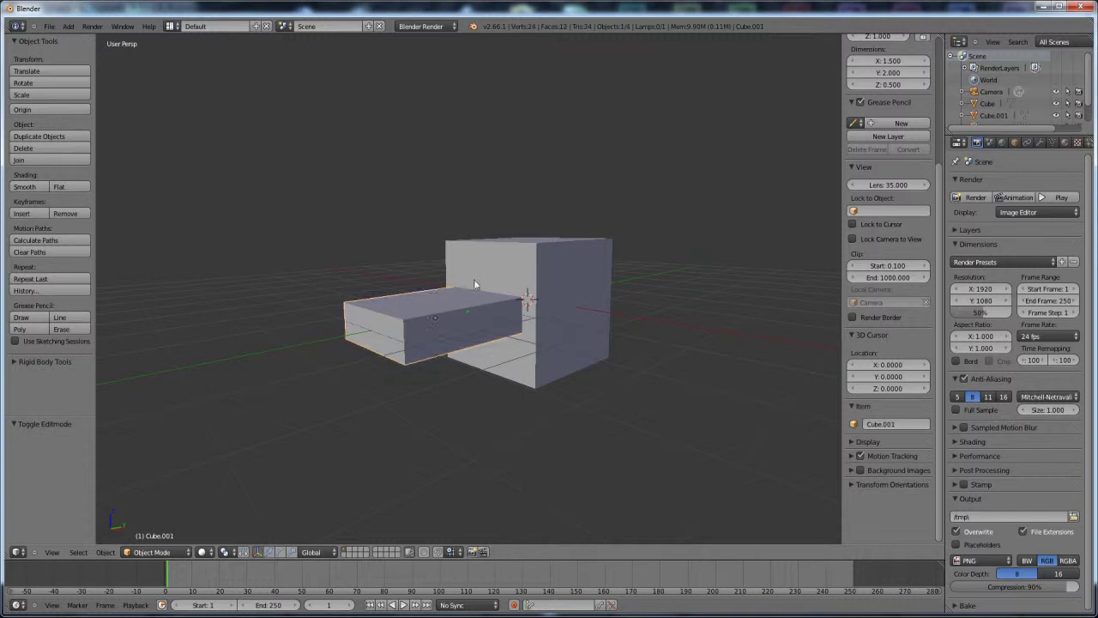
click(485, 271)
key(g)
key(z)
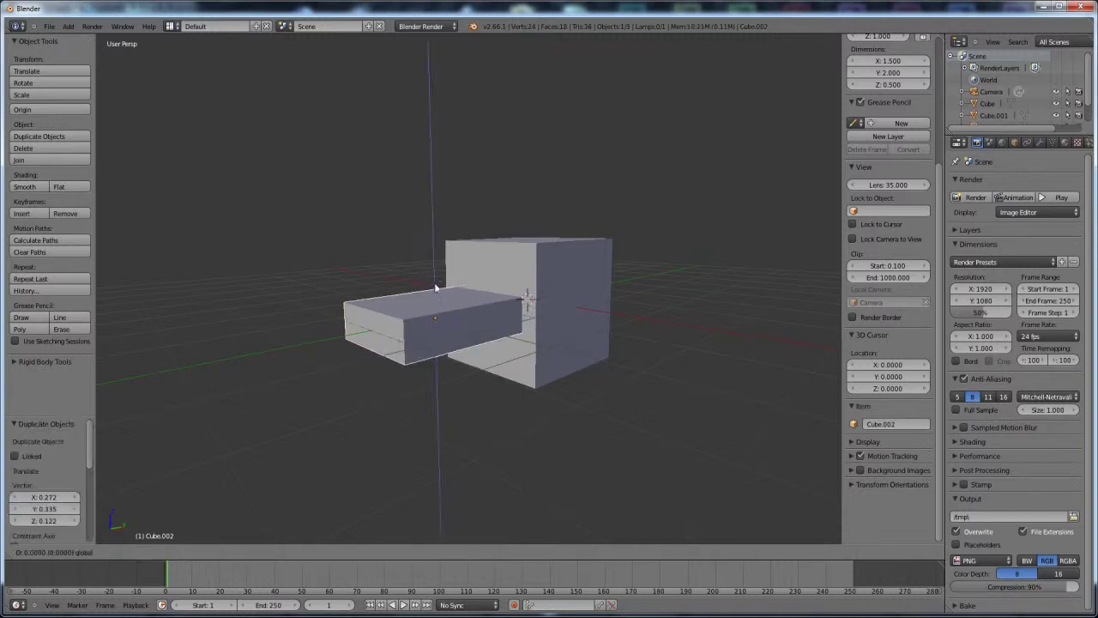
click(435, 325)
- Close the gap between the slabs by raising the lower one about 0.346 and lowering the upper one about 0.118 along Z
middle_drag(471, 329, 407, 341)
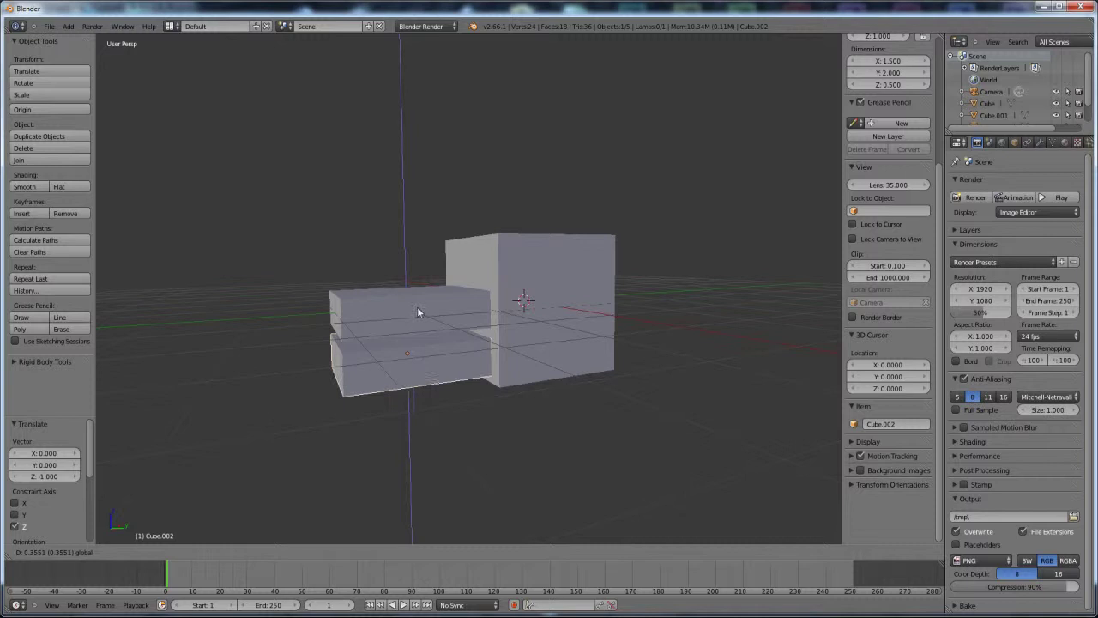
click(417, 306)
right_click(426, 309)
key(g)
key(z)
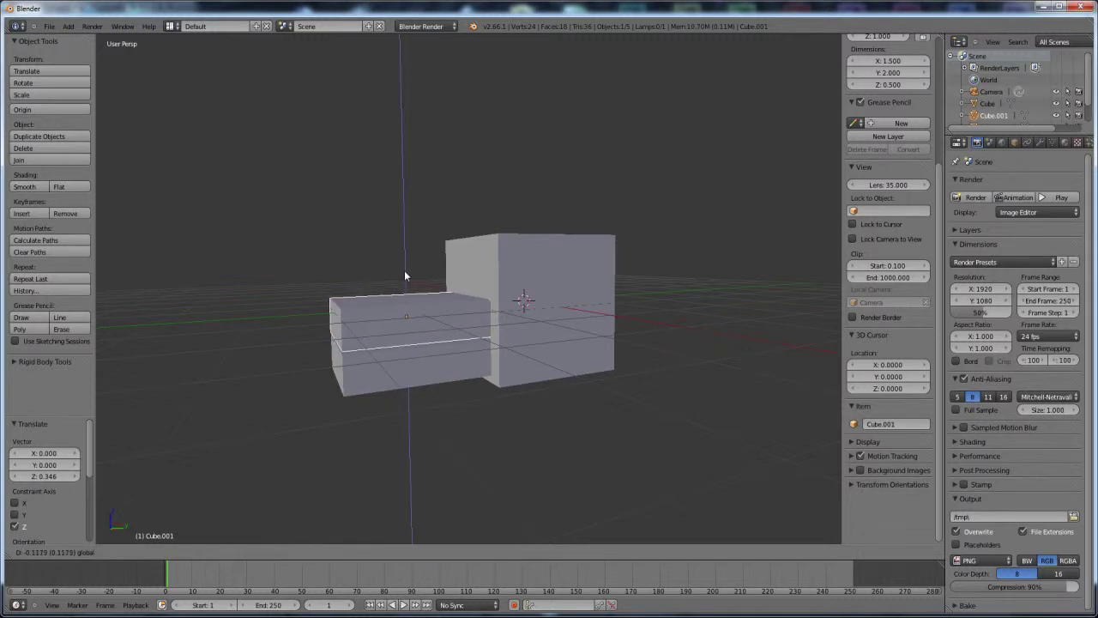
click(405, 276)
- Add a new mesh cube at the 3D cursor and move it -2 units along Y over the two slabs
scroll(459, 271, down, 3)
shift+middle_drag(580, 329, 541, 333)
scroll(465, 347, up, 3)
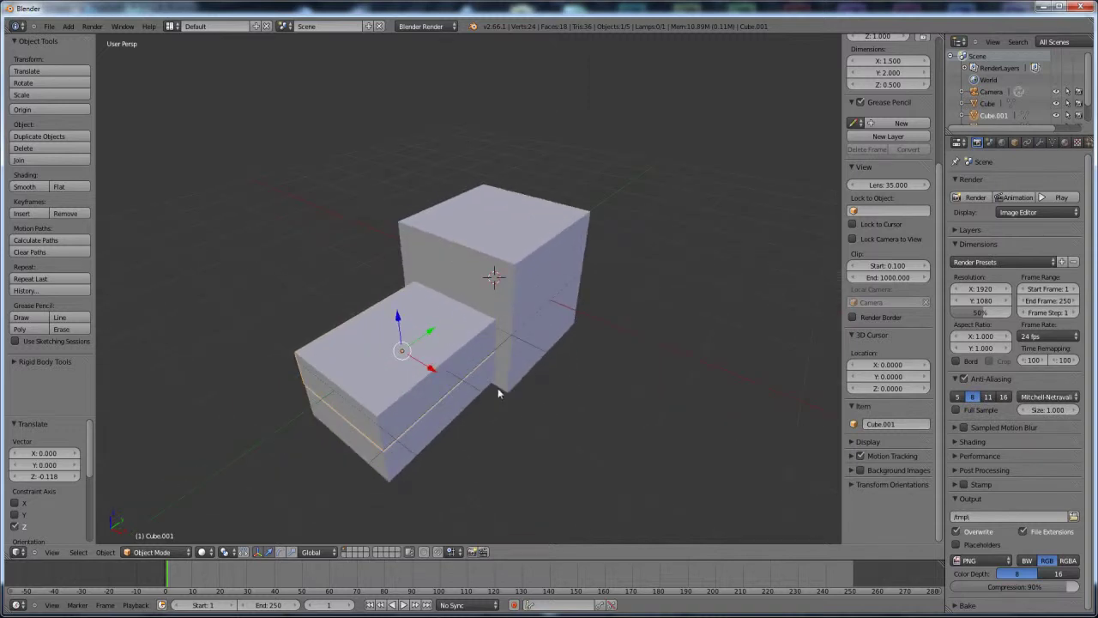
middle_drag(498, 388, 487, 376)
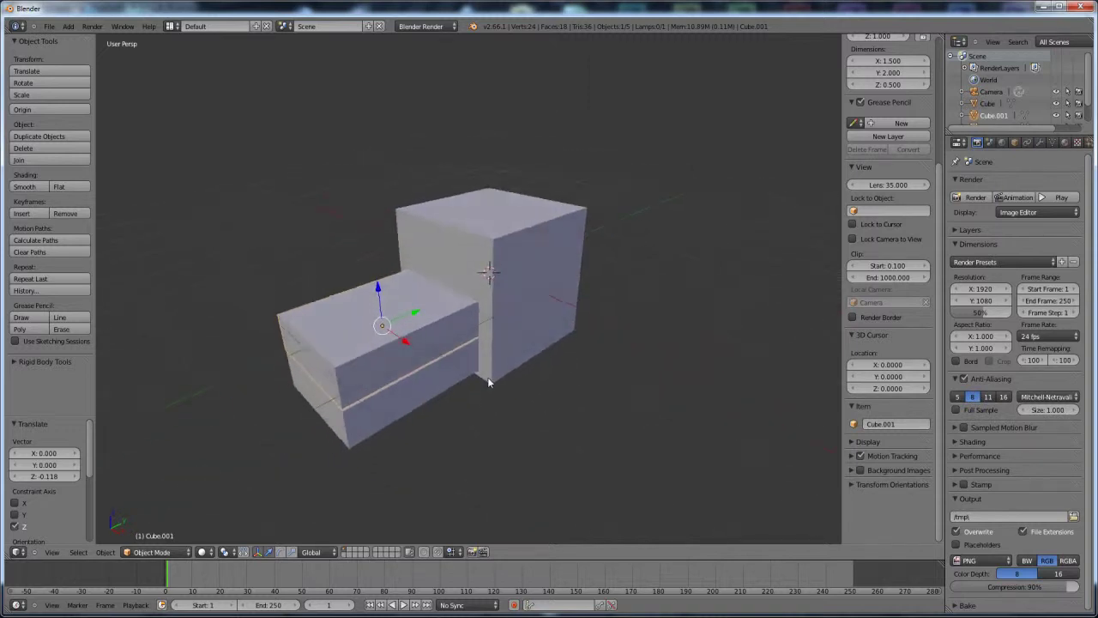
right_click(480, 352)
shift+middle_drag(441, 329, 472, 278)
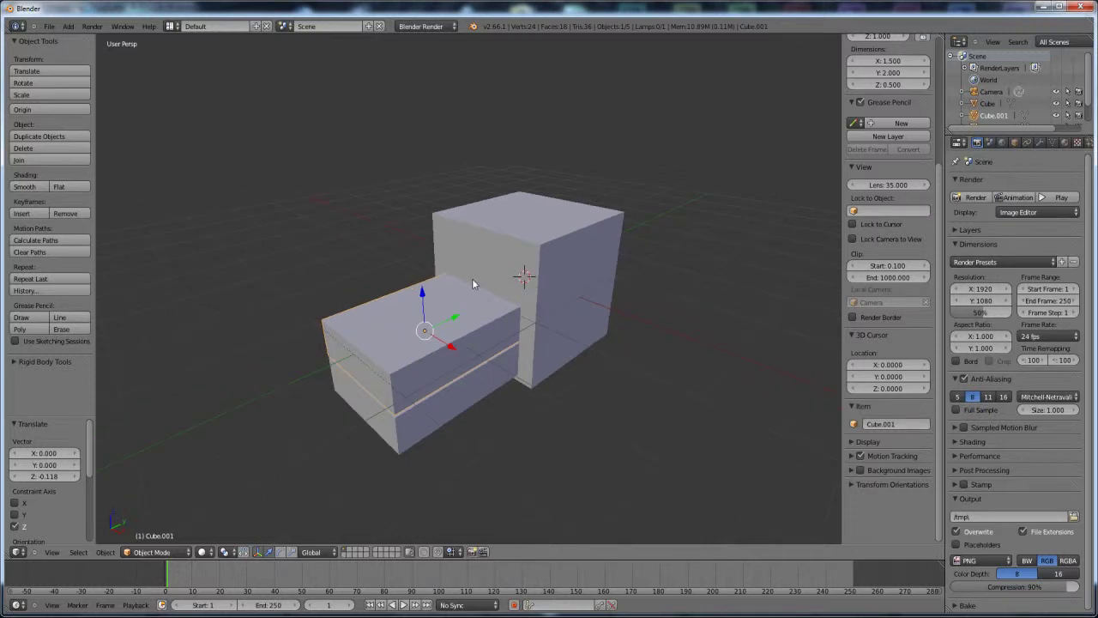
key(shift+a)
mouse_move(471, 279)
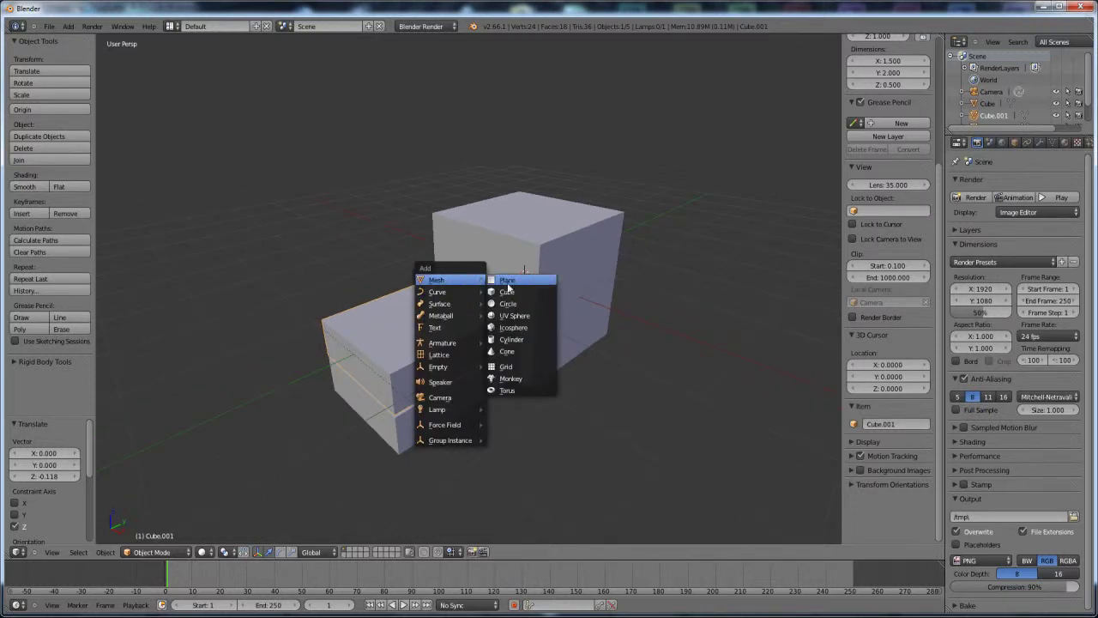
click(507, 292)
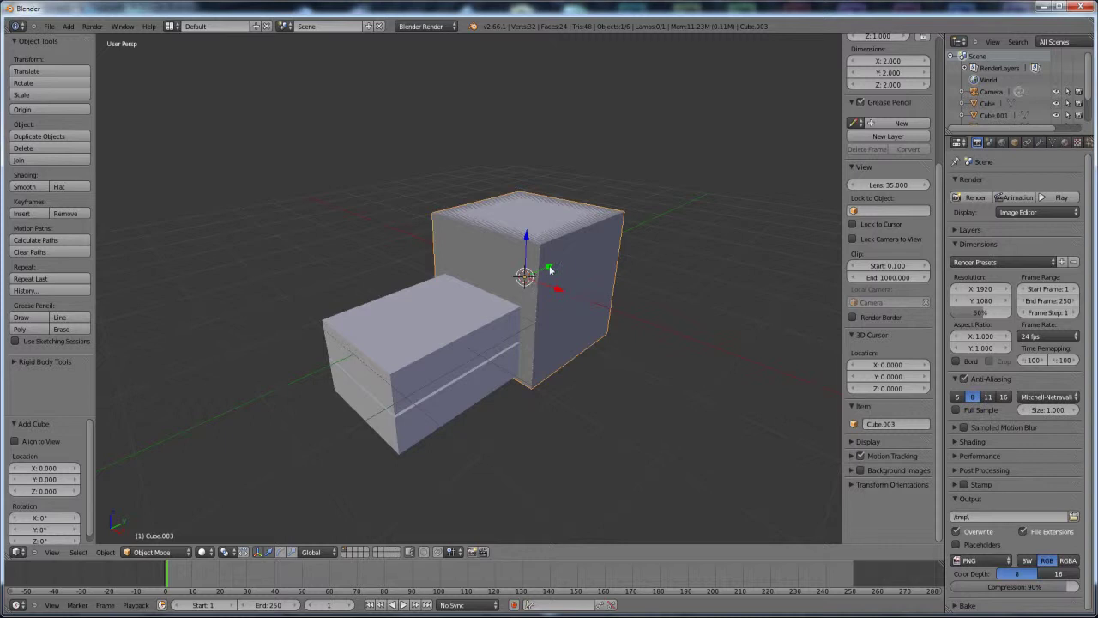
drag(548, 271, 472, 307)
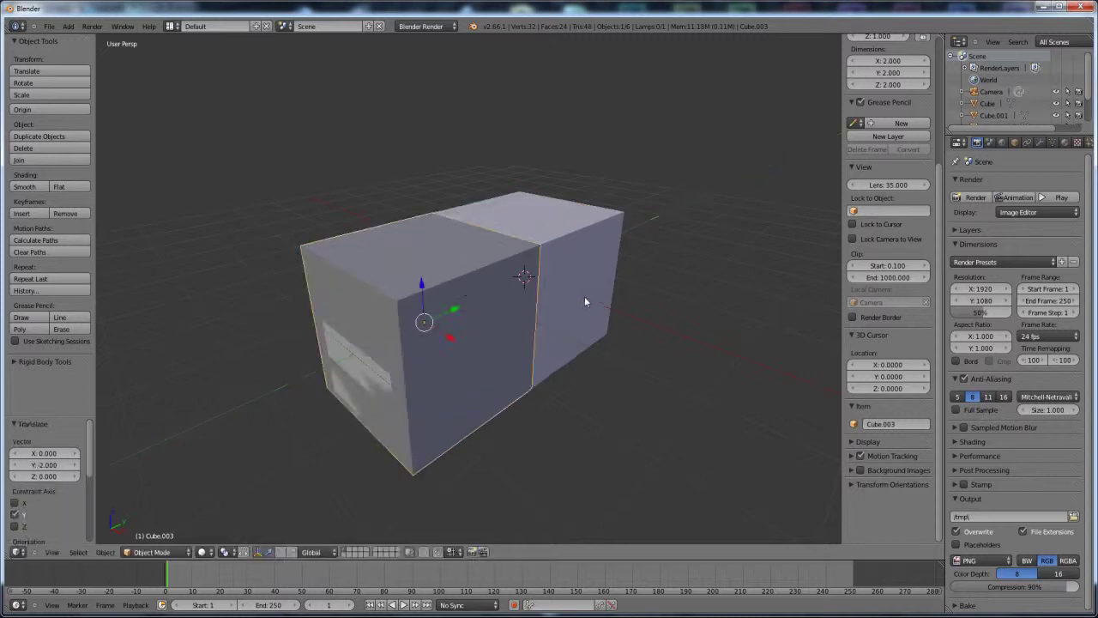
- Display edge lengths for the new cube in Edit Mode and scale its mesh by 0.25 along Y
key(Tab)
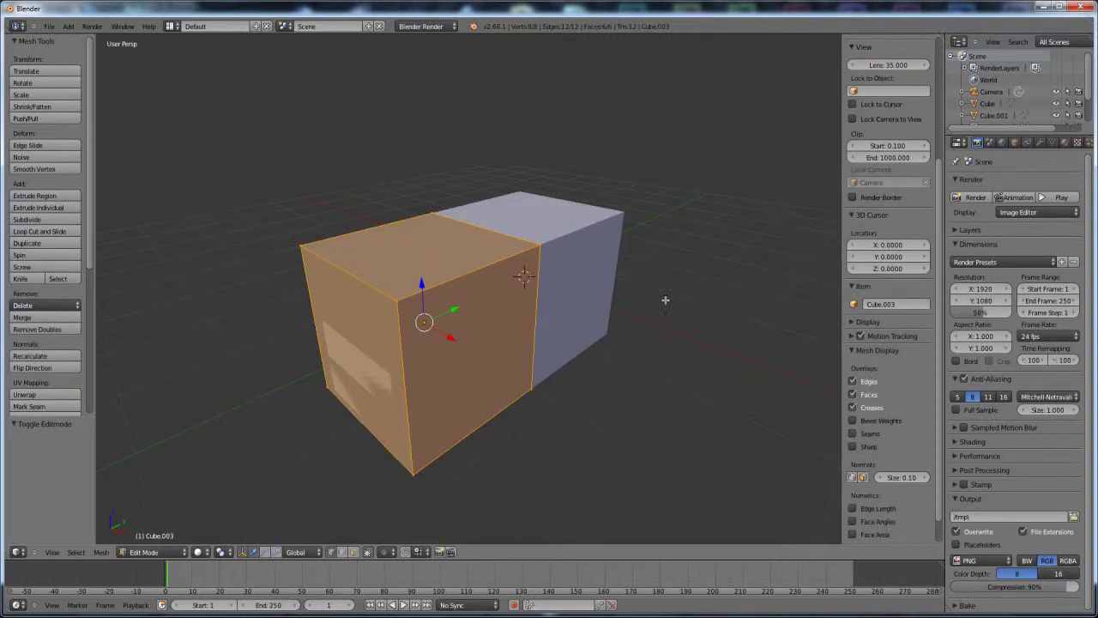
click(852, 508)
key(s)
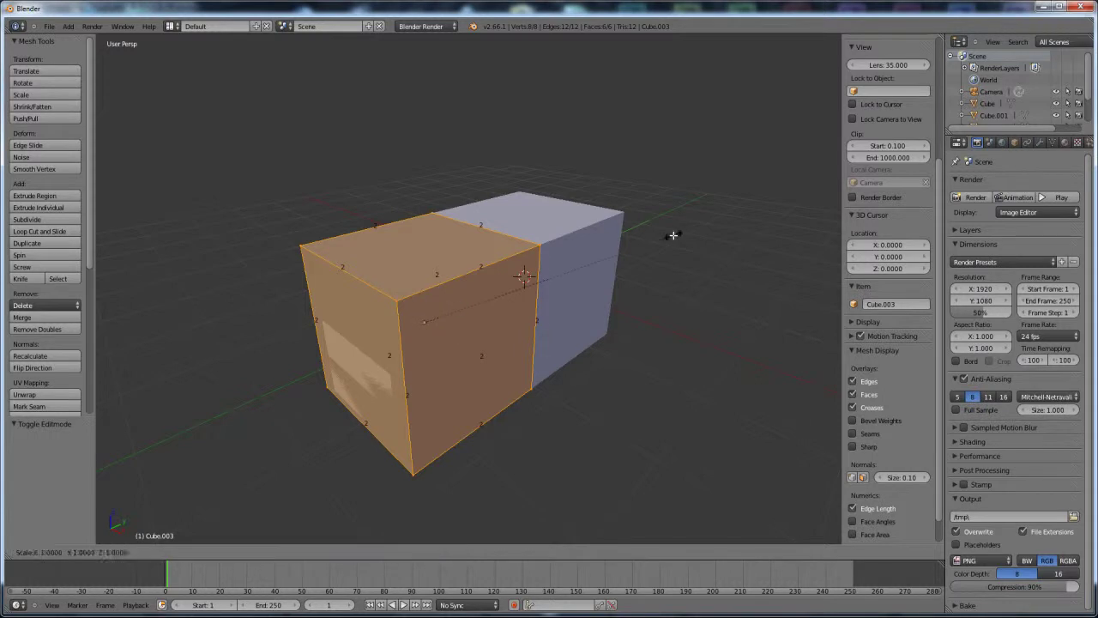
text(y.25)
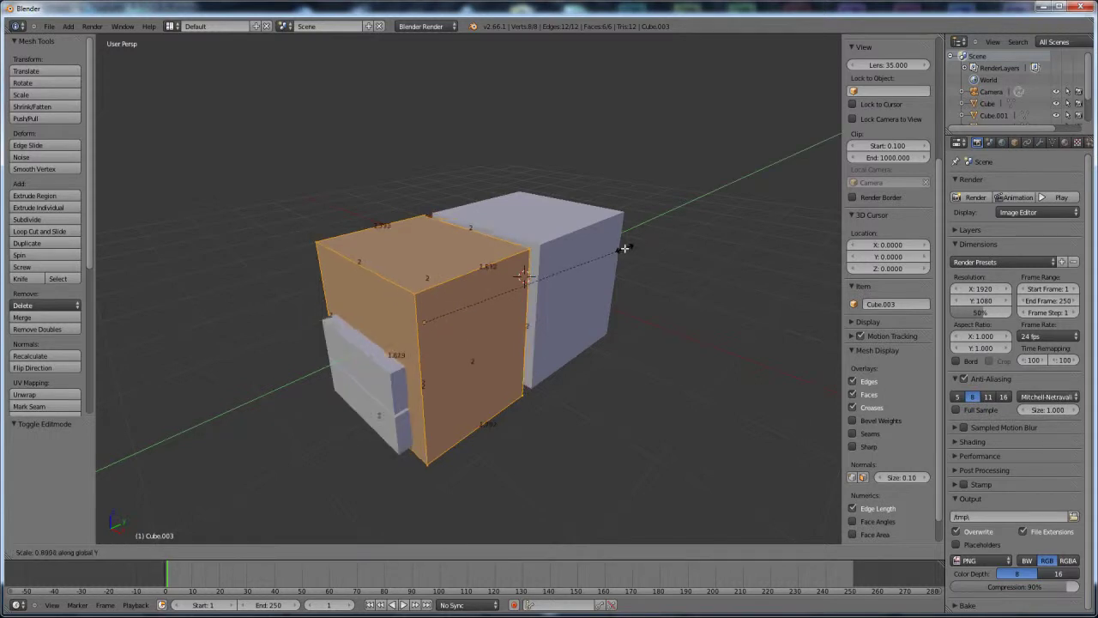
key(Return)
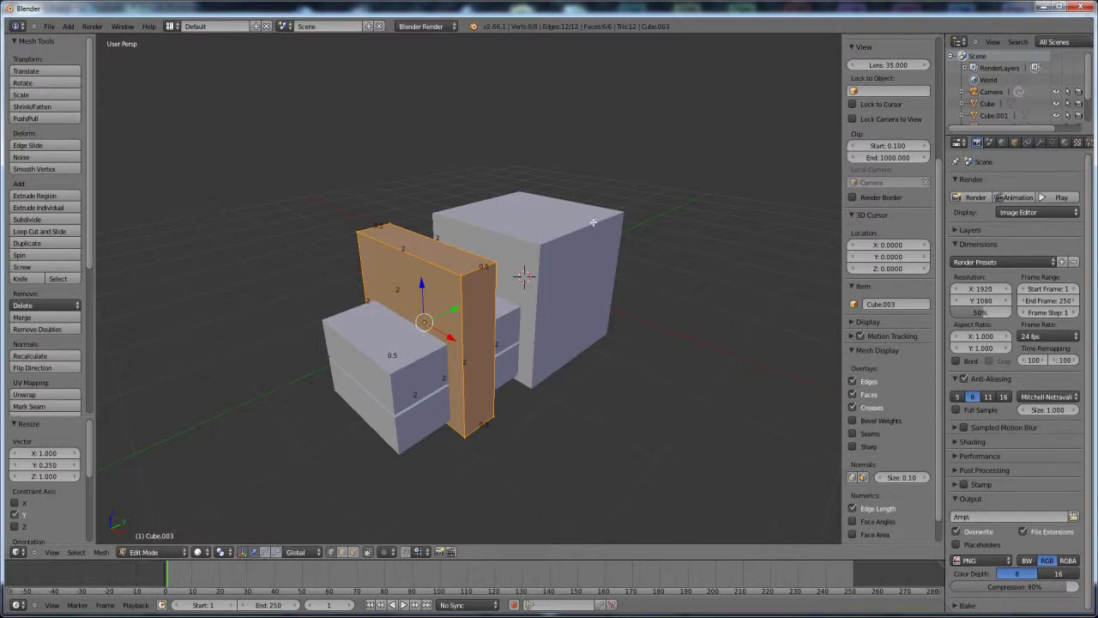
- Scale the same mesh by 0.125 along Z and by 0.125 along X
text(sz)
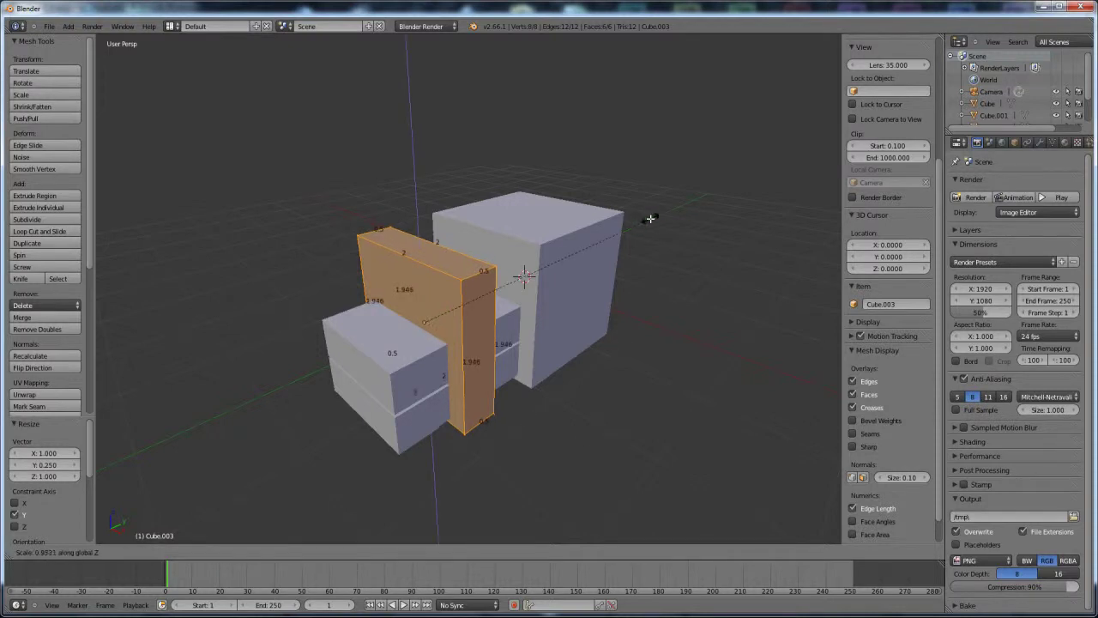
text(.115)
key(Return)
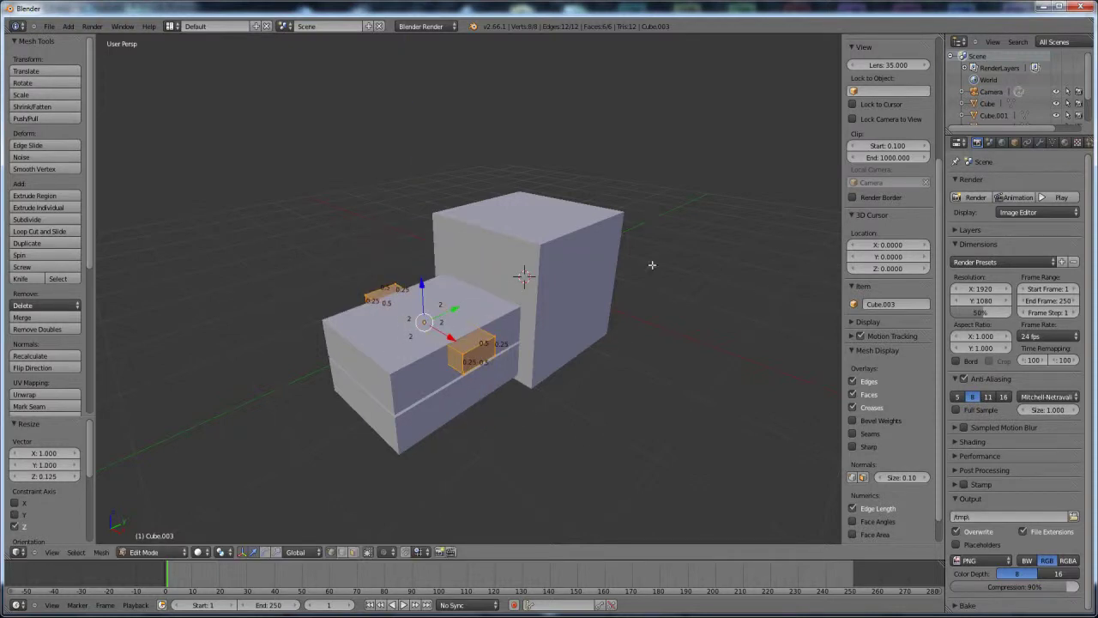
text(sx.12)
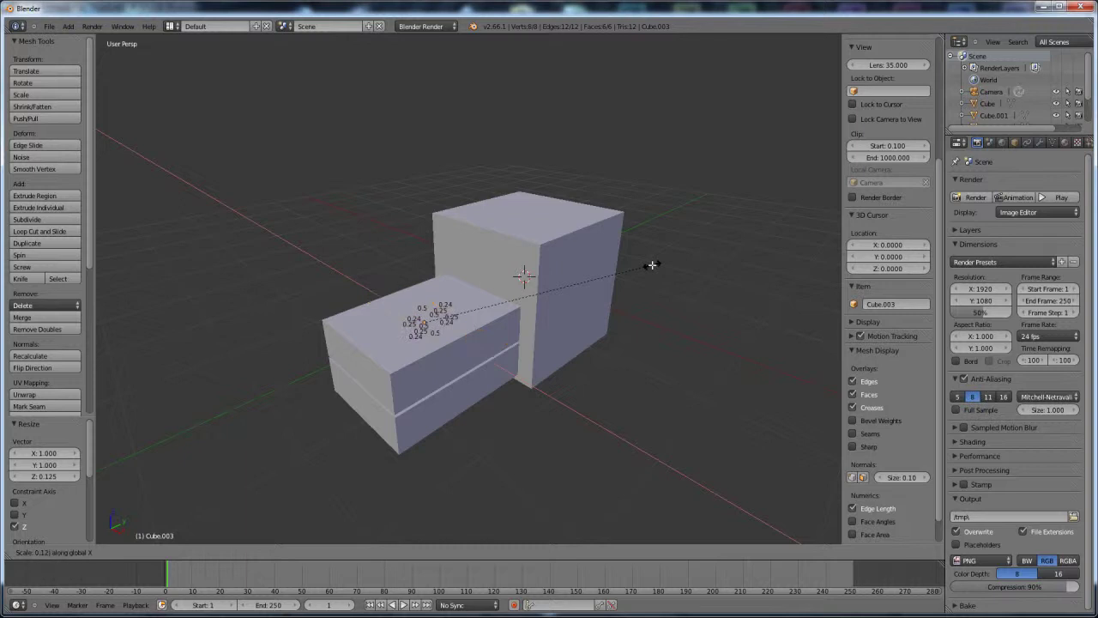
text(5)
key(Return)
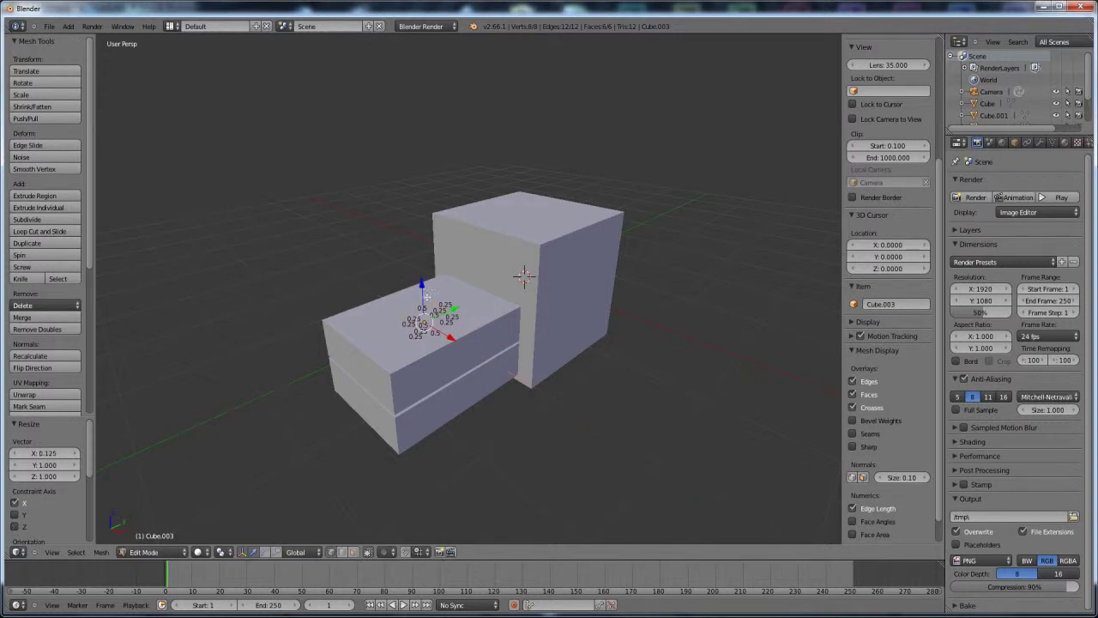
- Return to Object Mode and raise the small block about 0.254 along Z onto the upper slab
key(Tab)
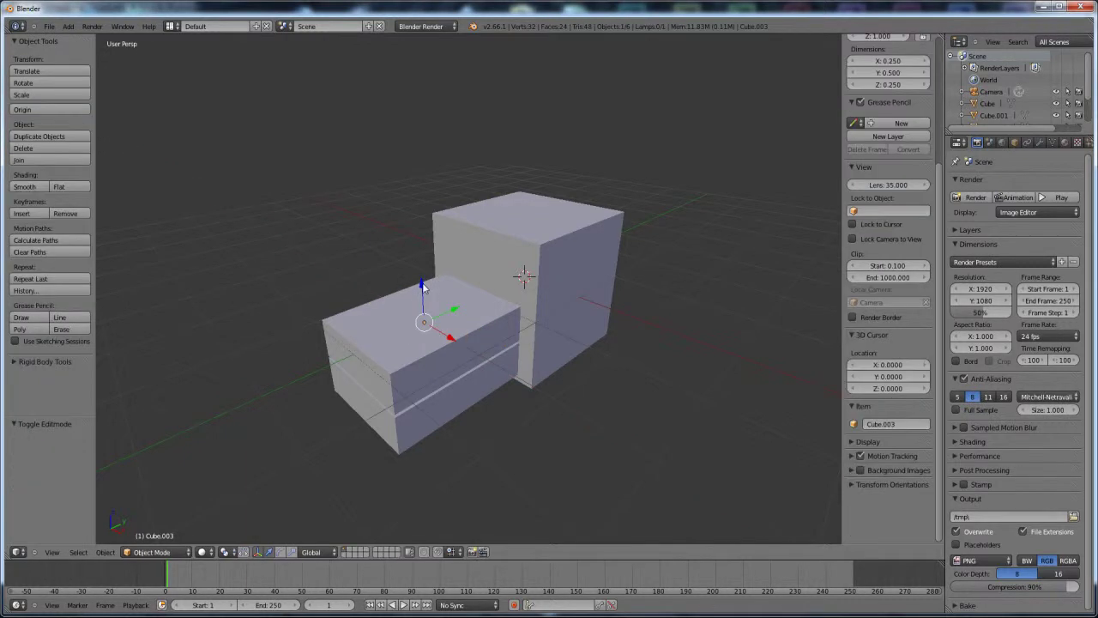
drag(423, 287, 429, 263)
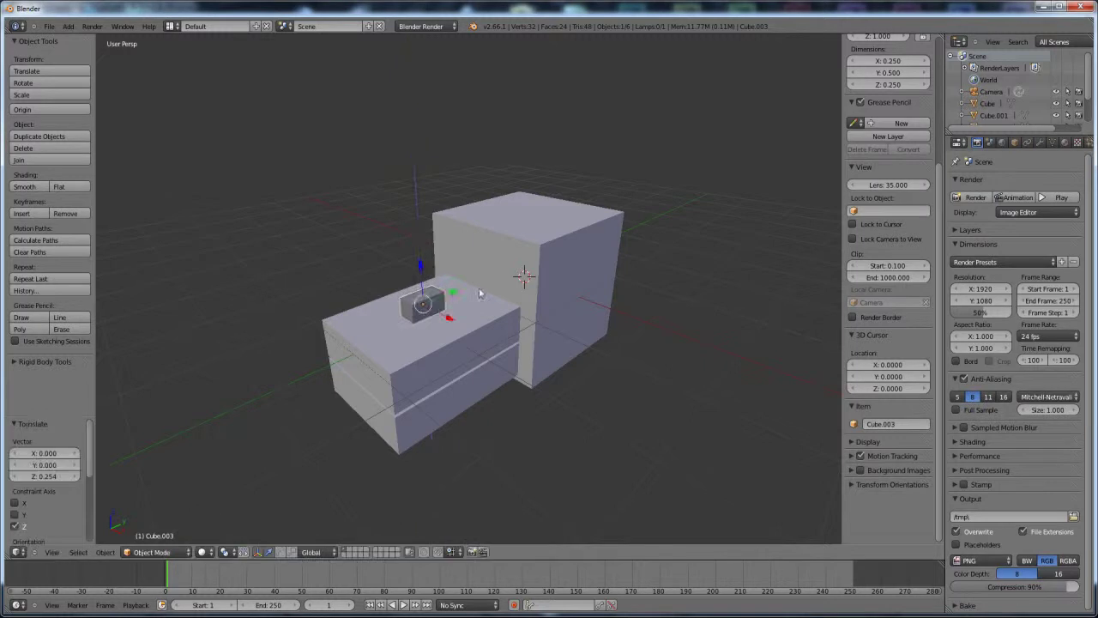
middle_drag(480, 293, 508, 340)
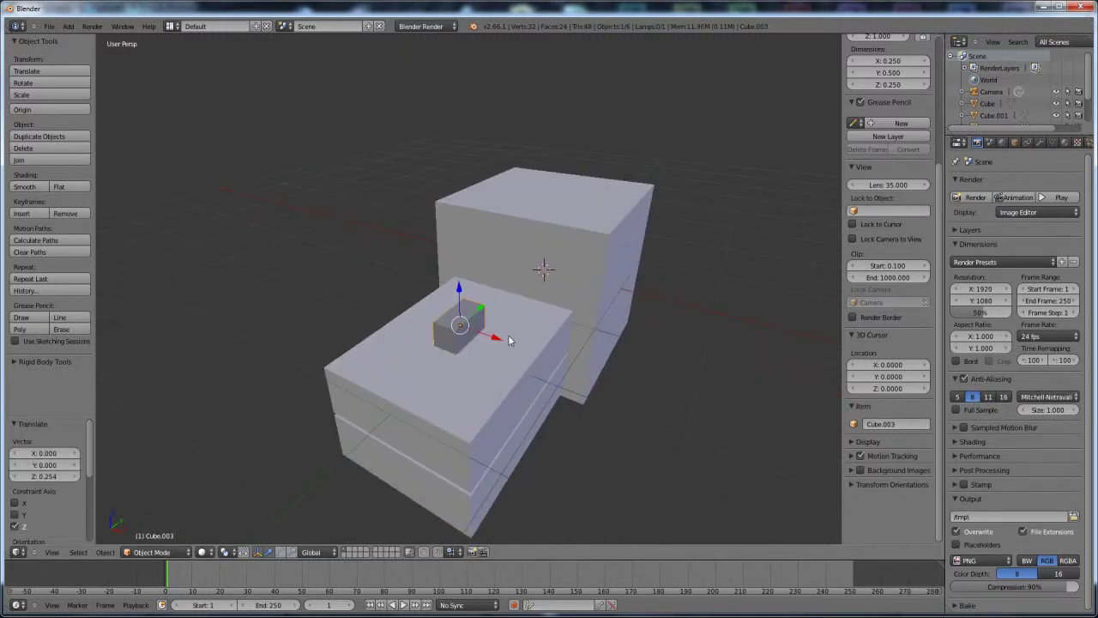
- Duplicate the small block in place and move the copy 0.4 units along X
key(shift+d)
click(502, 328)
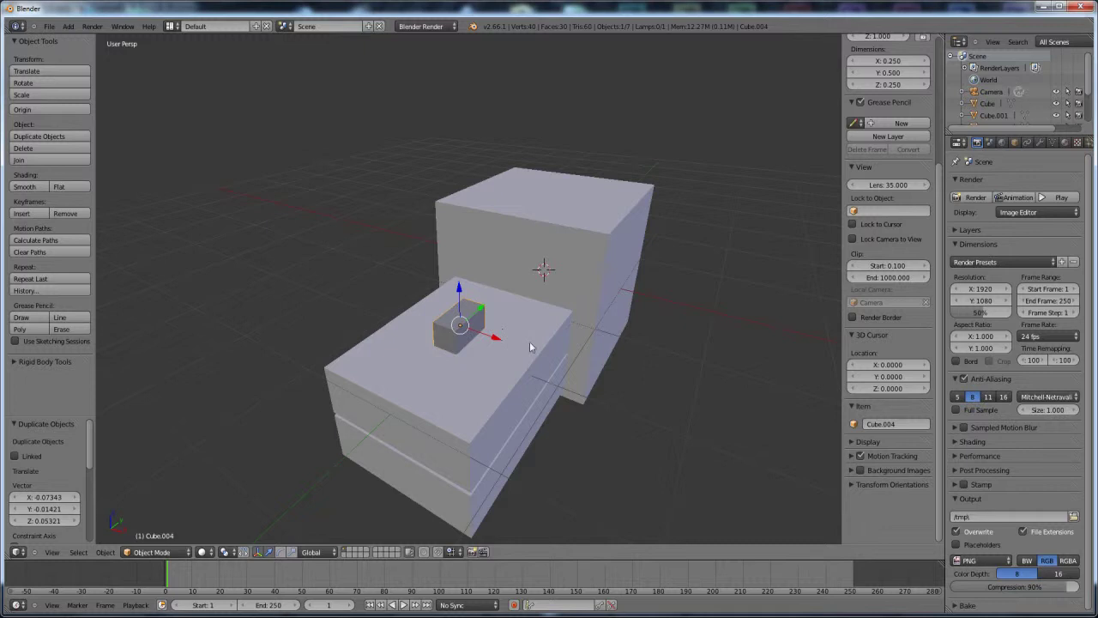
key(g)
text(x)
text(0)
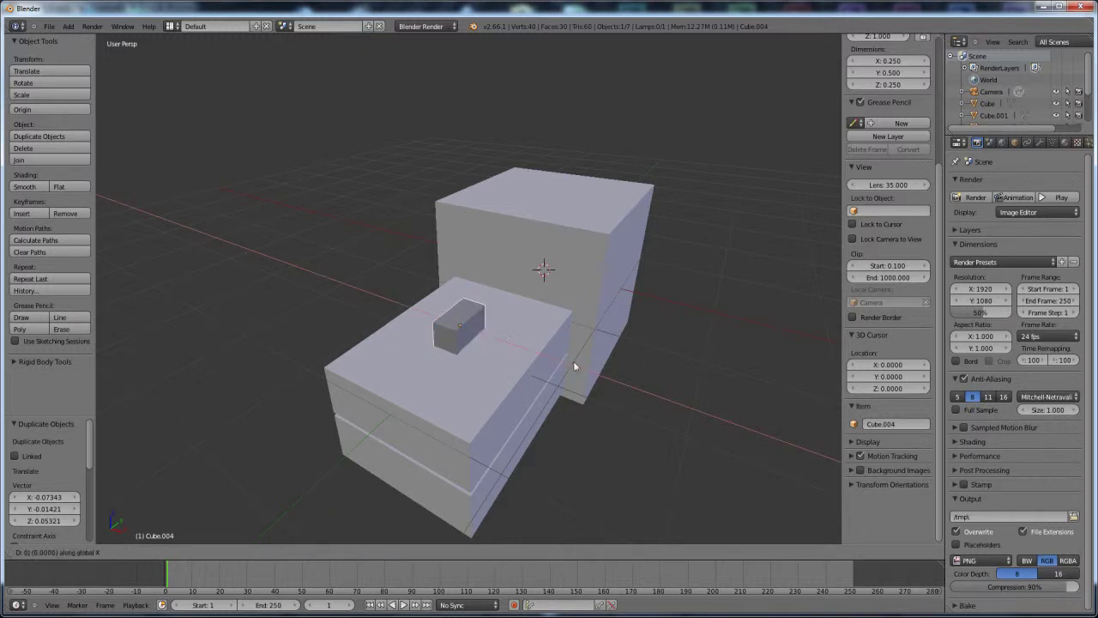
text(.4)
key(Return)
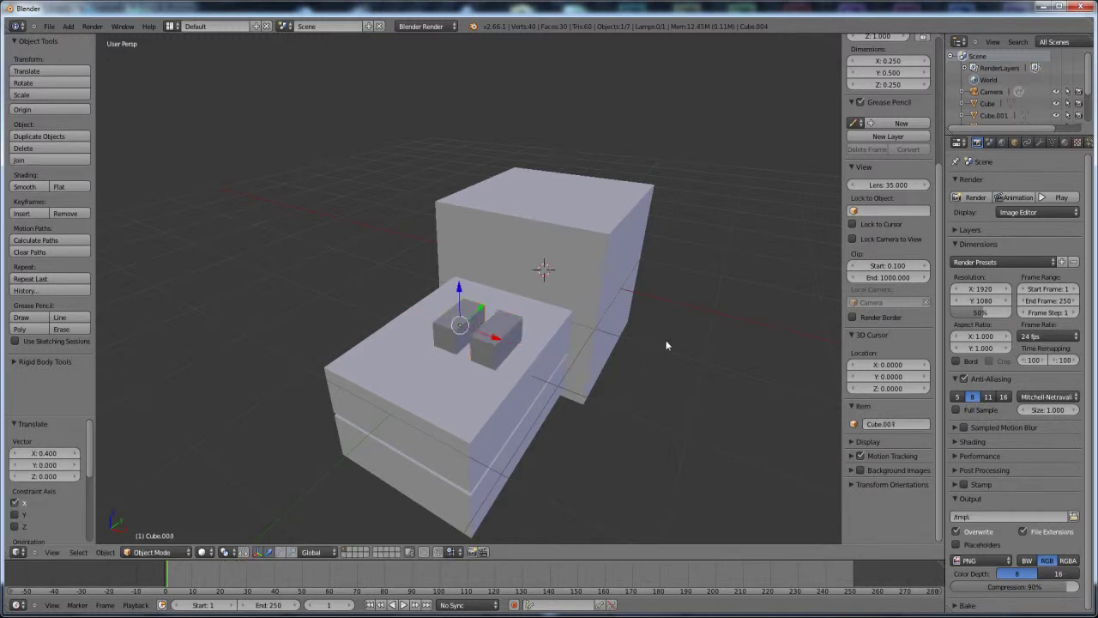
- Move the original small block -0.4 units along X
key(g)
key(x)
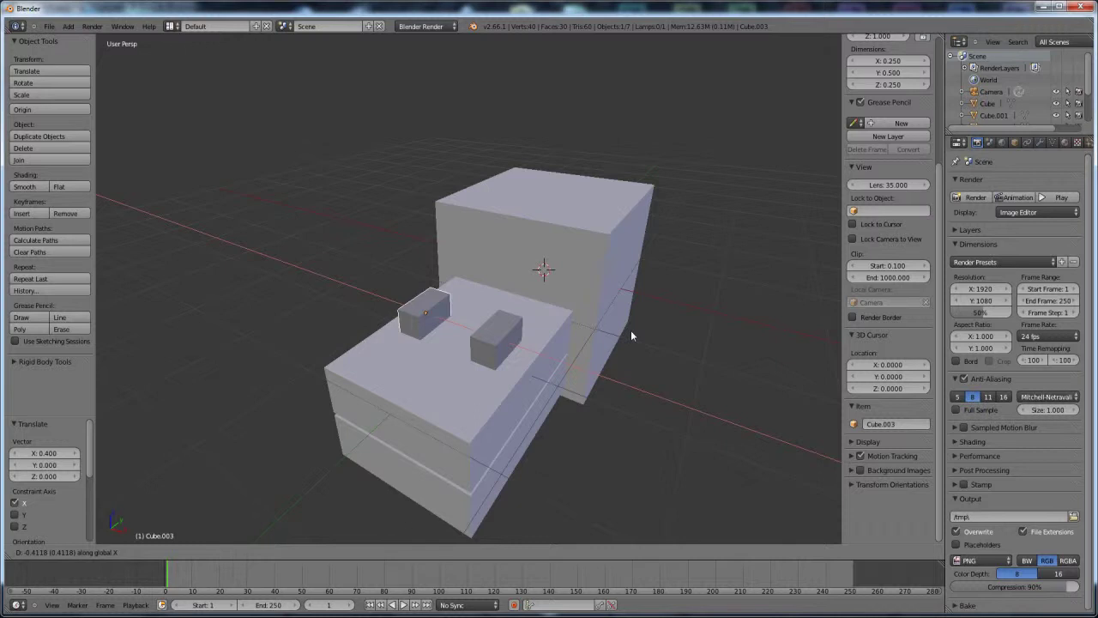
text(-.4)
key(Return)
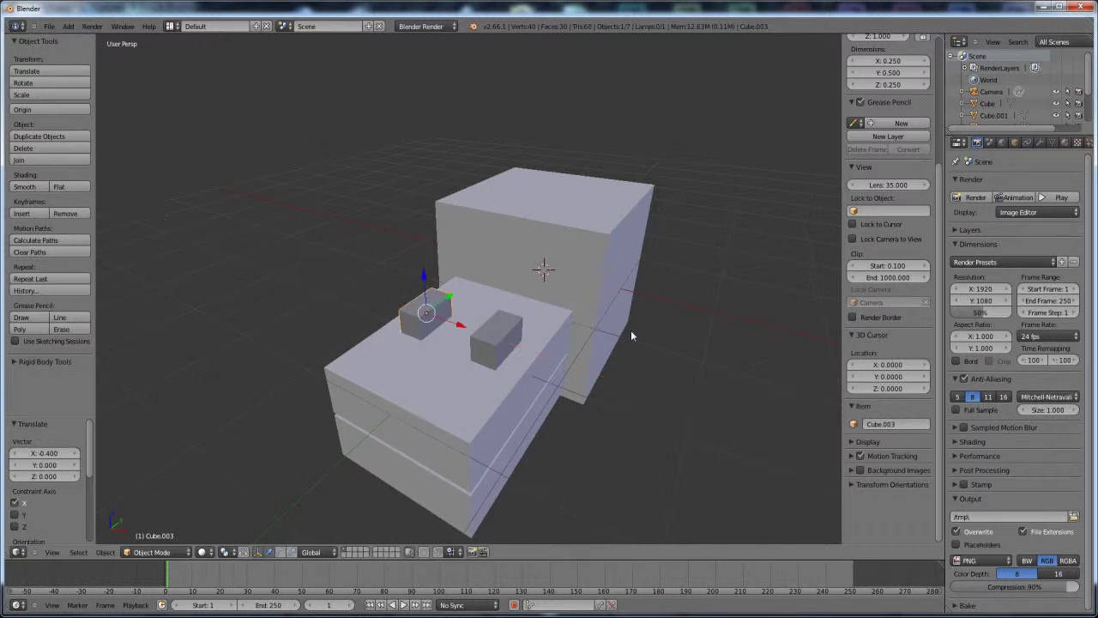
- Select both small blocks and move them together about -0.388 units along Y over the slab
shift+right_click(506, 337)
middle_drag(519, 342, 440, 324)
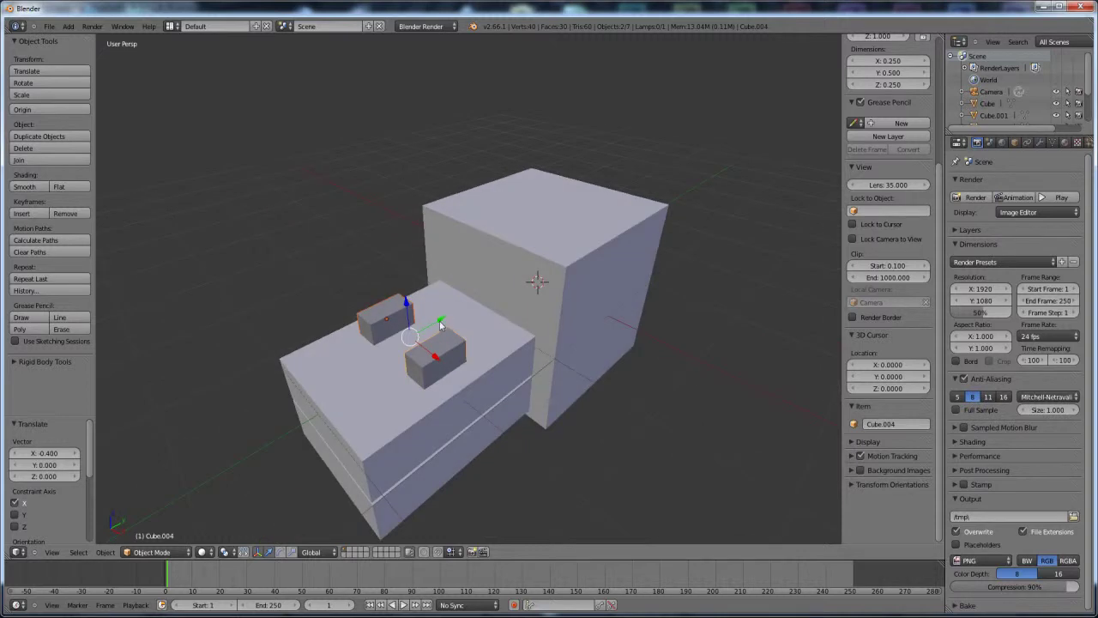
key(g)
key(y)
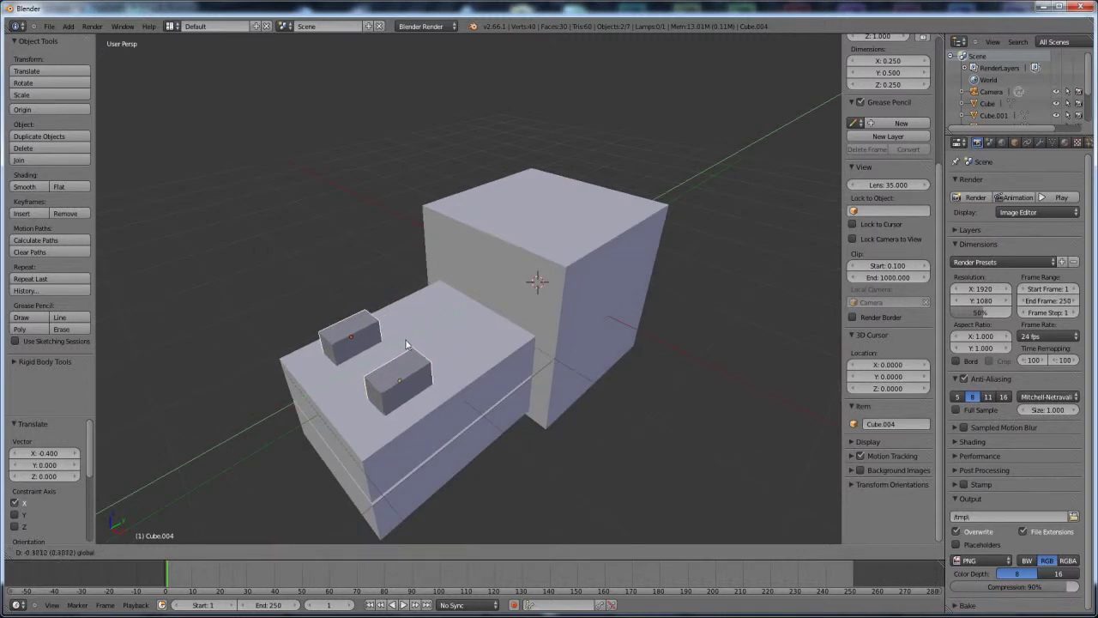
click(408, 344)
- Check the edge lengths of each small block in Edit Mode
middle_drag(501, 358, 523, 334)
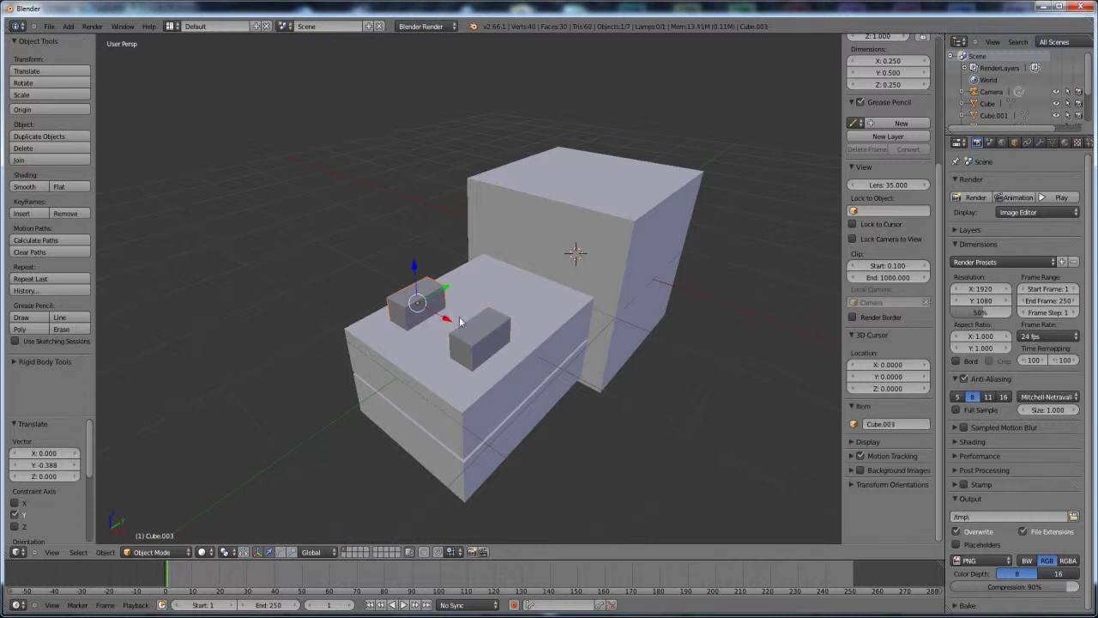
right_click(483, 337)
key(Tab)
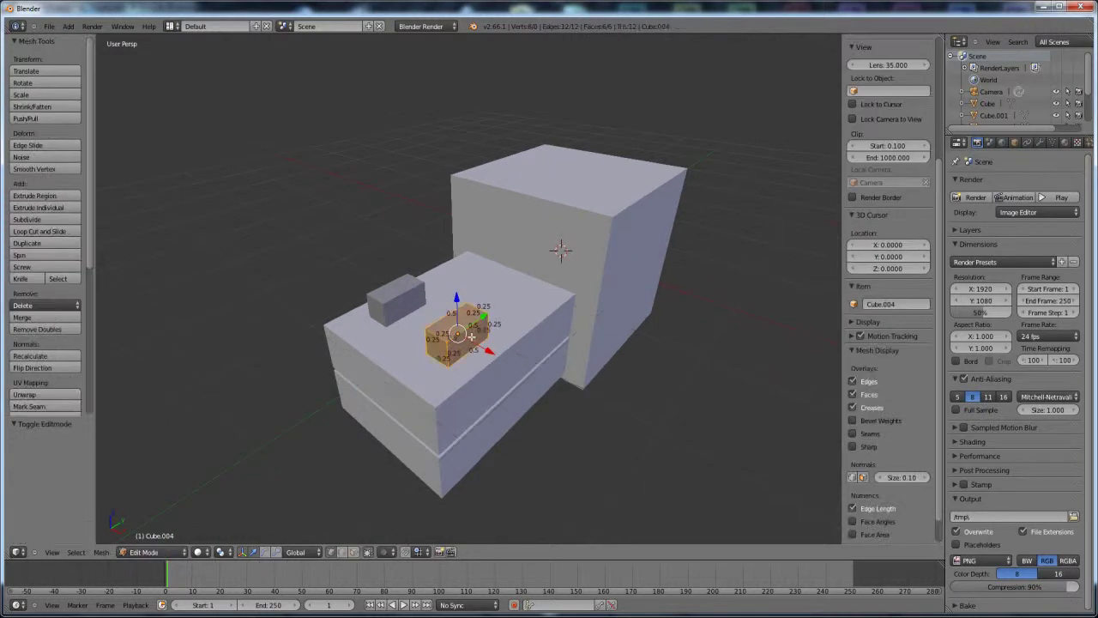
key(Tab)
right_click(397, 297)
key(Tab)
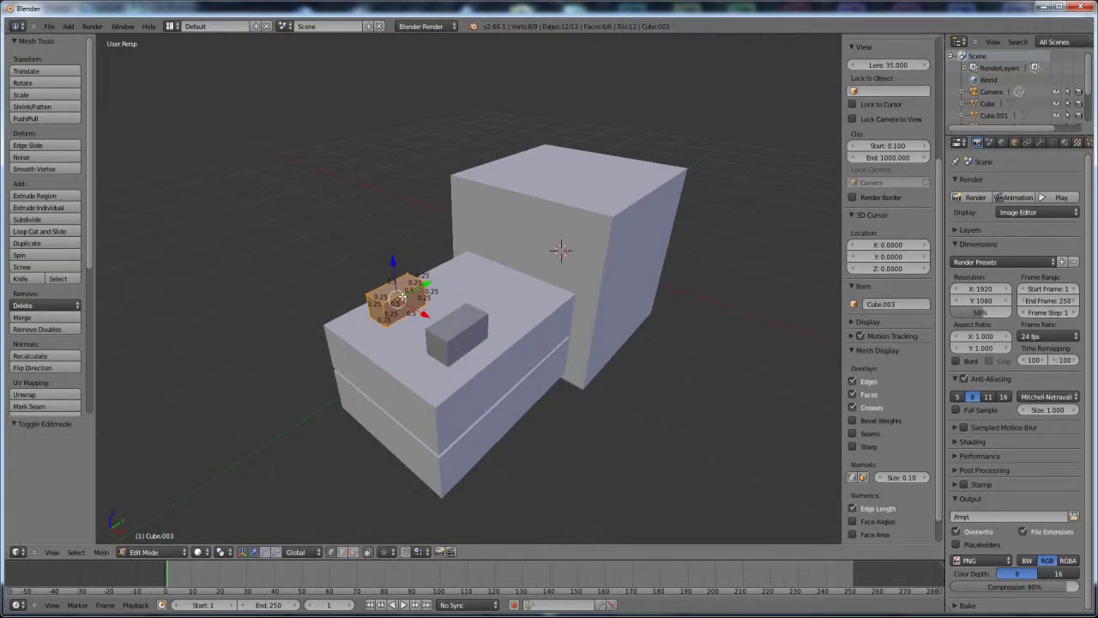
key(Tab)
scroll(489, 352, down, 4)
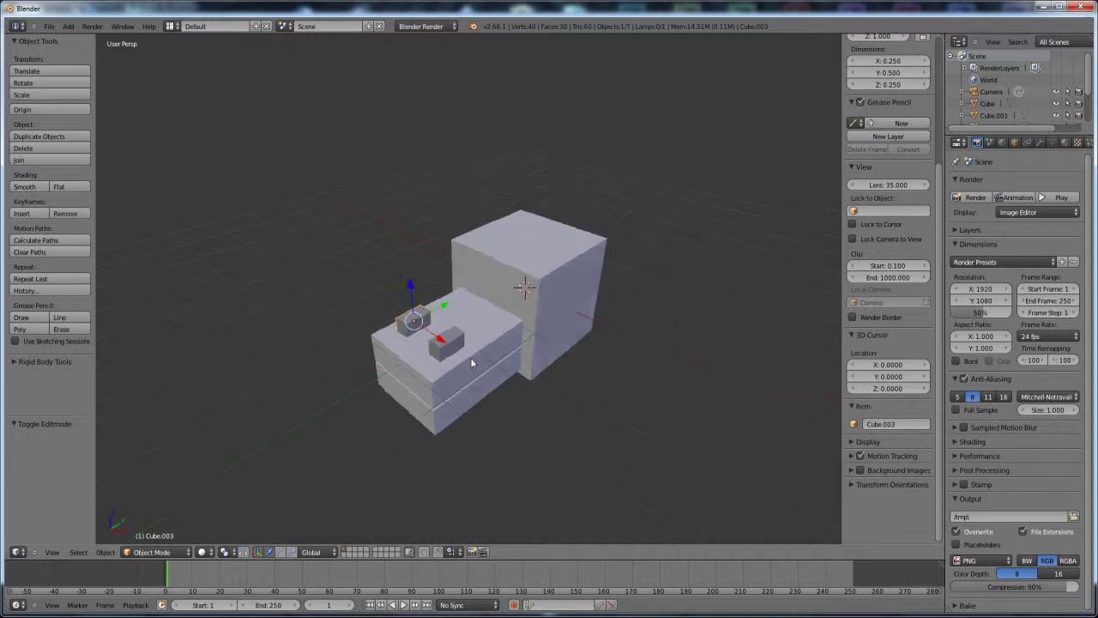
middle_drag(471, 359, 454, 375)
scroll(445, 347, up, 3)
scroll(466, 345, down, 4)
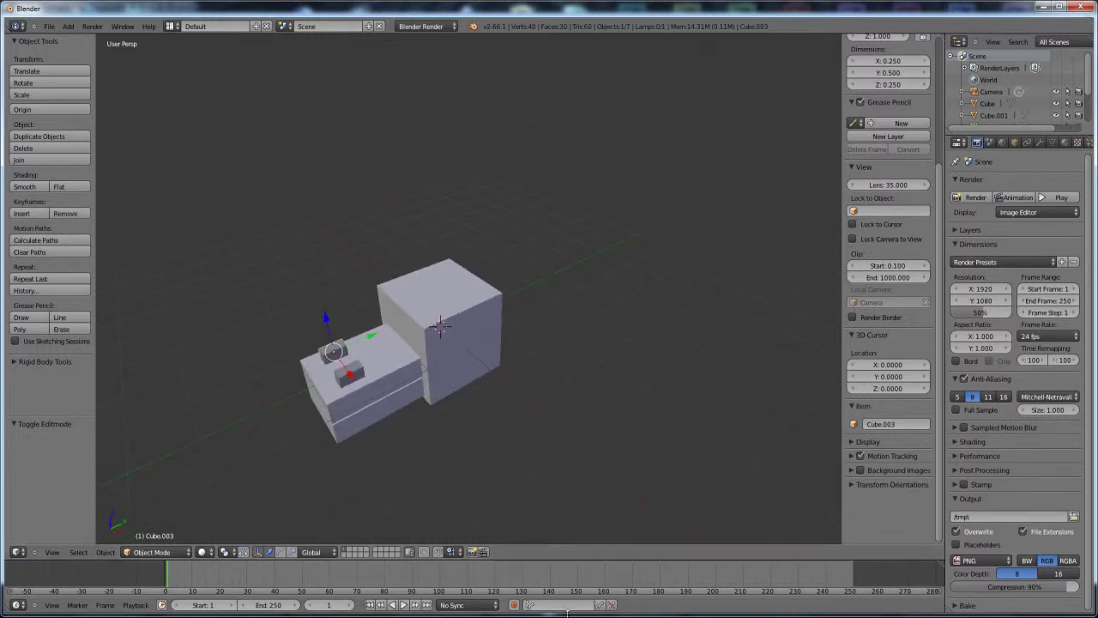
key(alt+Tab)
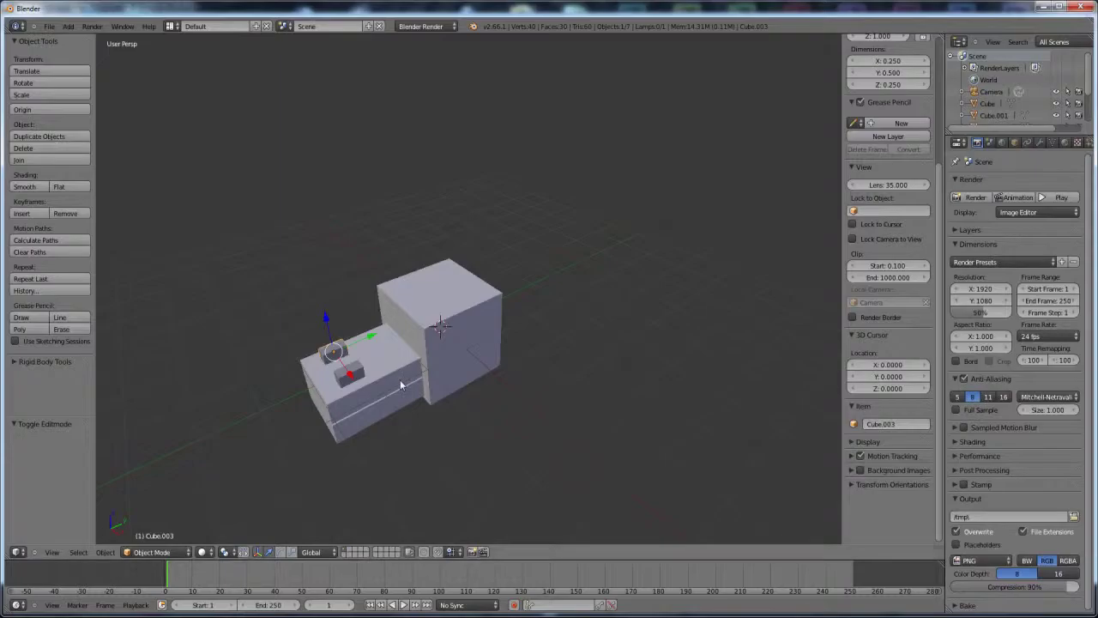
- Hide the 3D view's properties sidebar to enlarge the viewport
scroll(400, 384, up, 2)
middle_drag(400, 384, 383, 250)
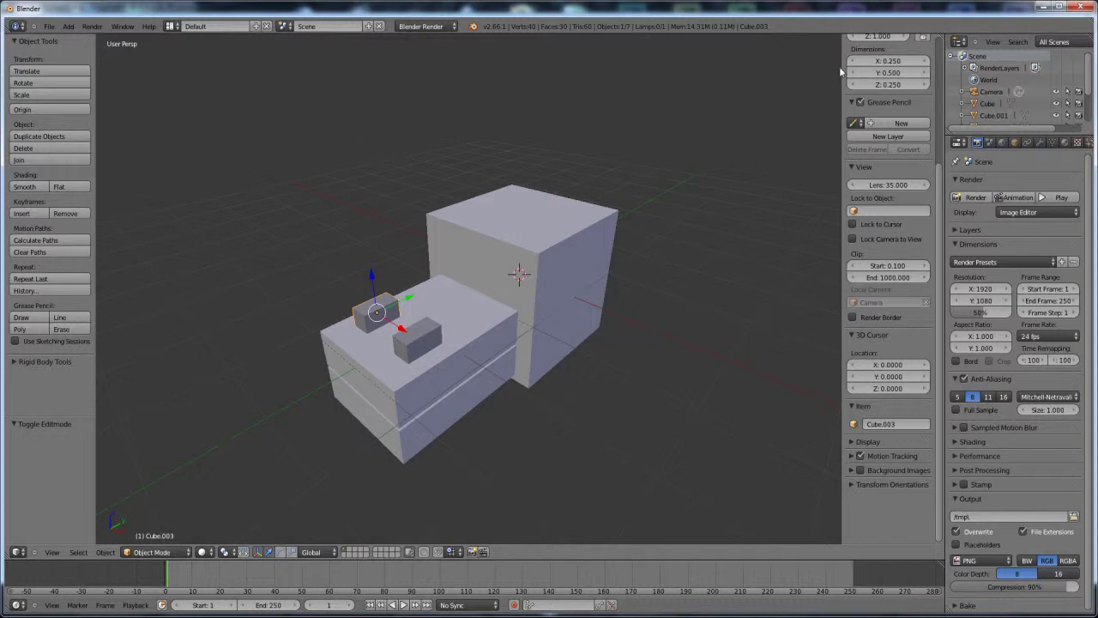
drag(839, 67, 939, 52)
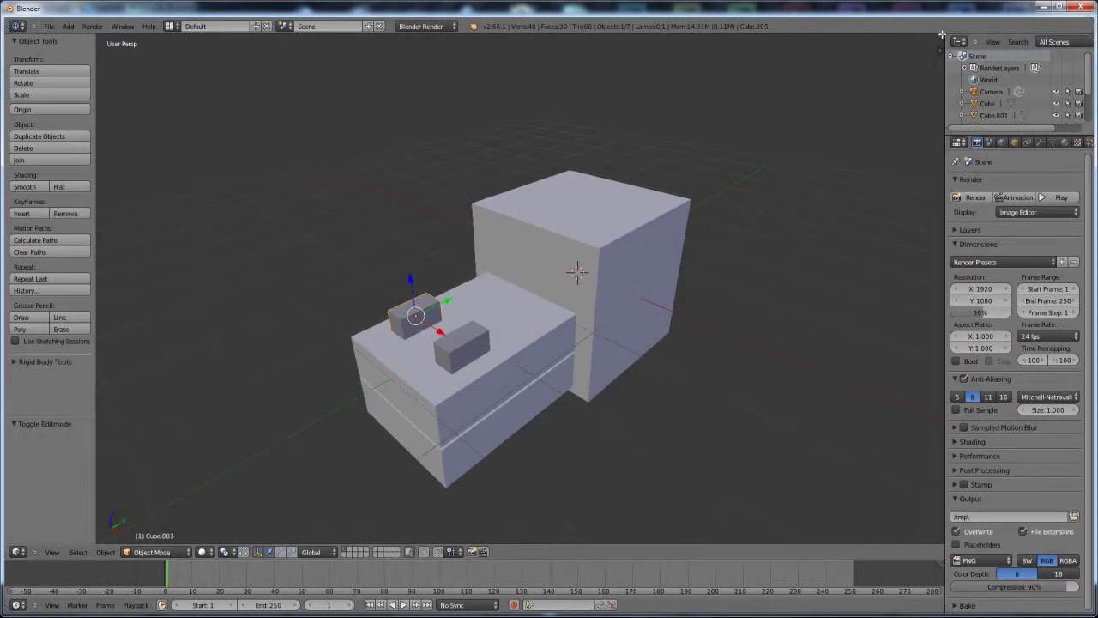
- Split the 3D view into two side-by-side areas and turn the new one into a UV/Image Editor
drag(941, 34, 519, 133)
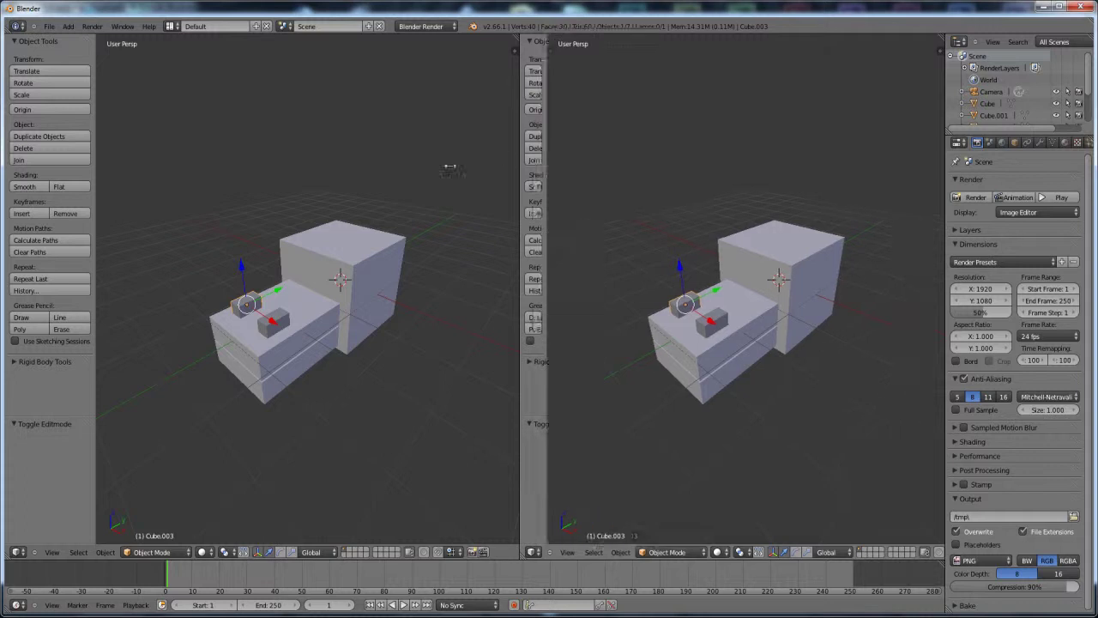
drag(547, 171, 450, 170)
click(533, 551)
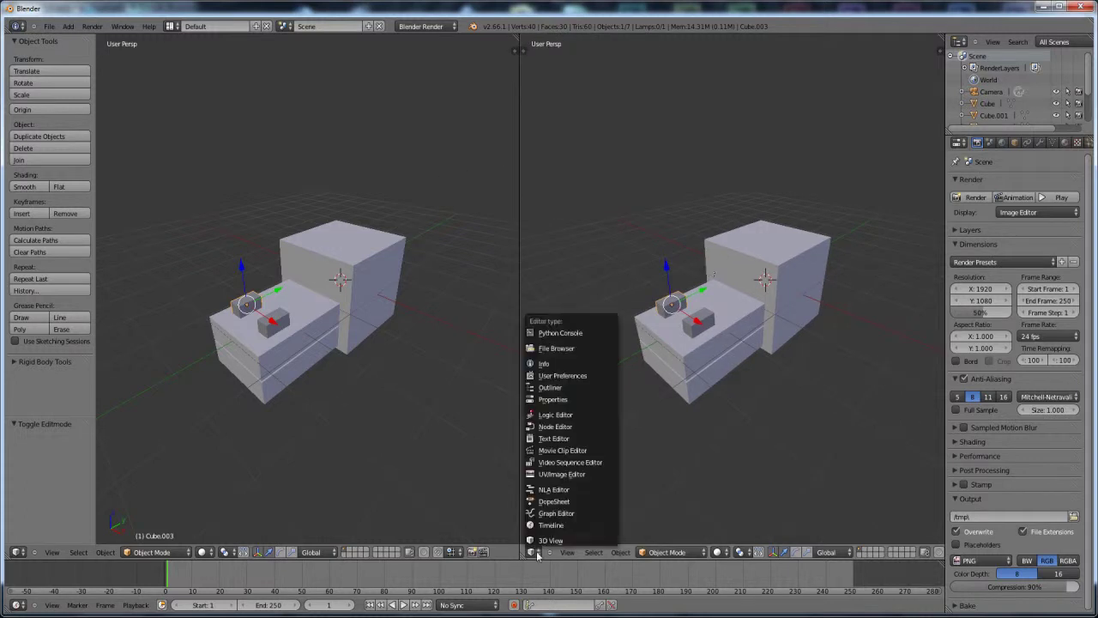
click(560, 475)
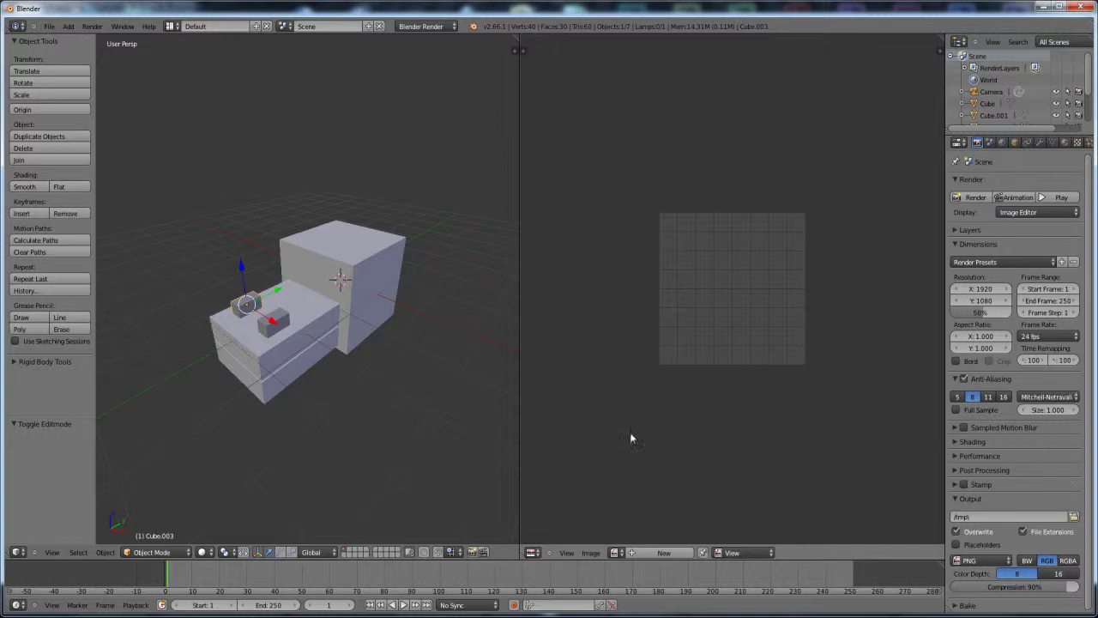
- Switch to Windows Photo Viewer with ender.png and examine the layout of the dragon texture
click(103, 616)
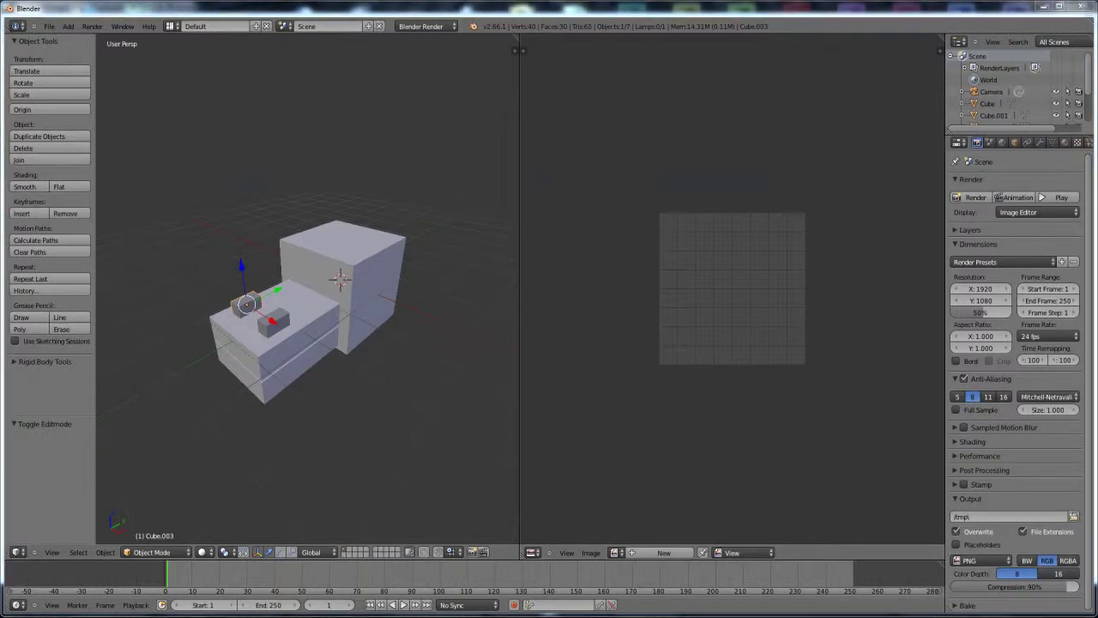
double_click(437, 221)
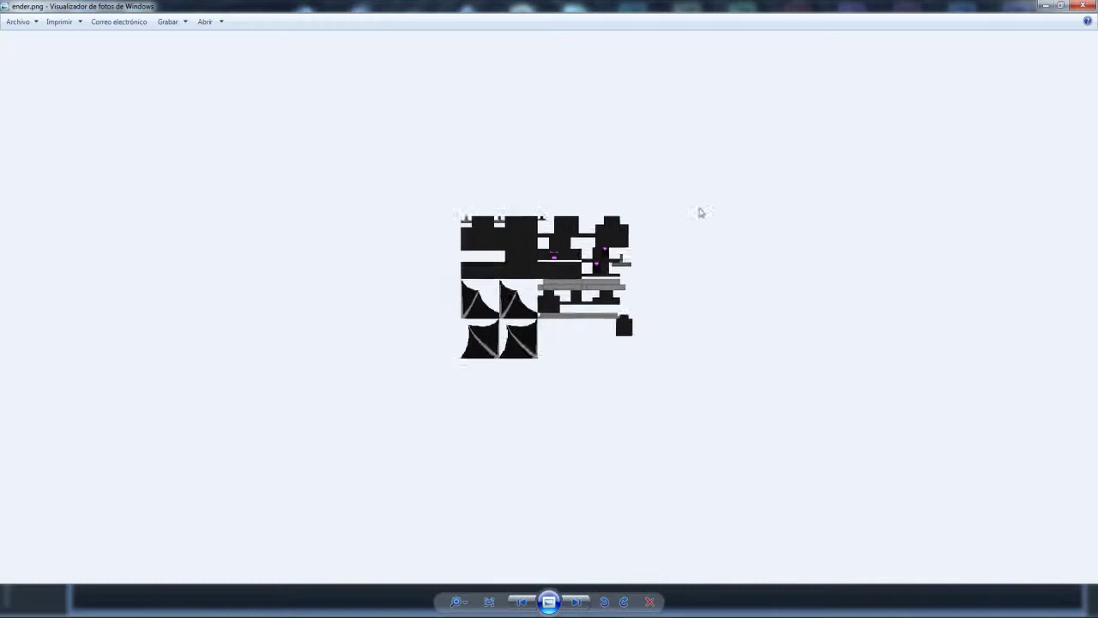
scroll(699, 212, up, 2)
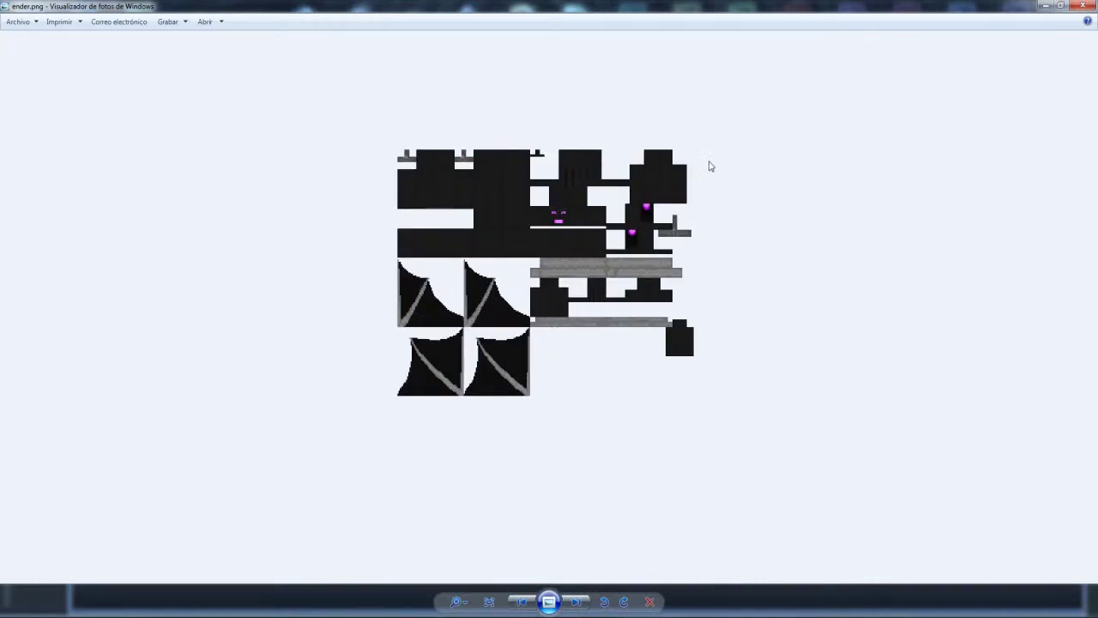
scroll(711, 165, up, 2)
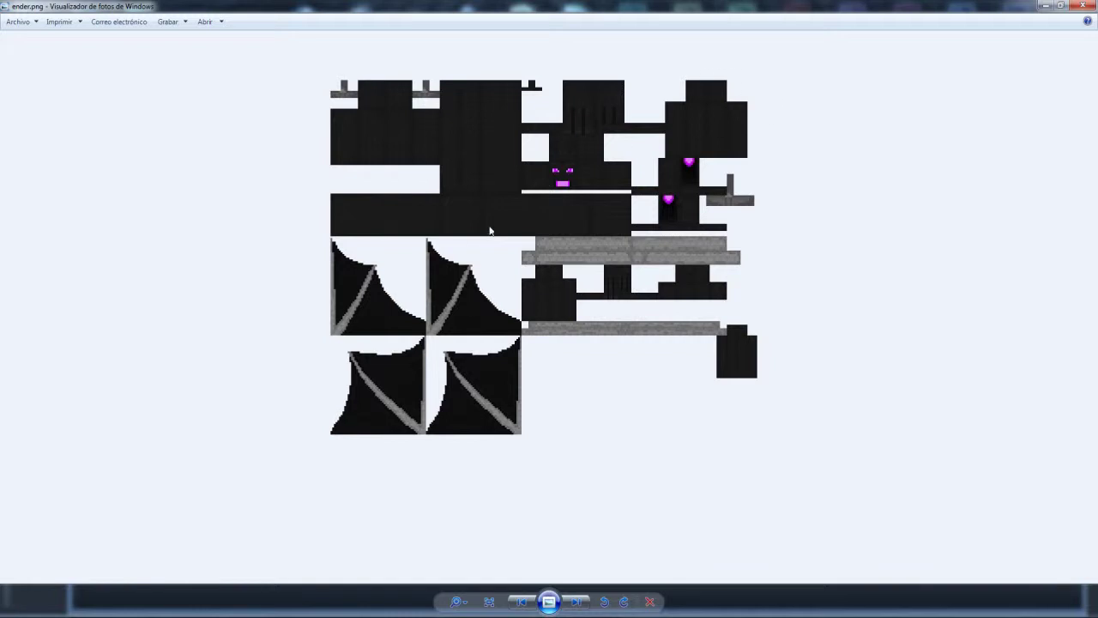
scroll(734, 261, down, 2)
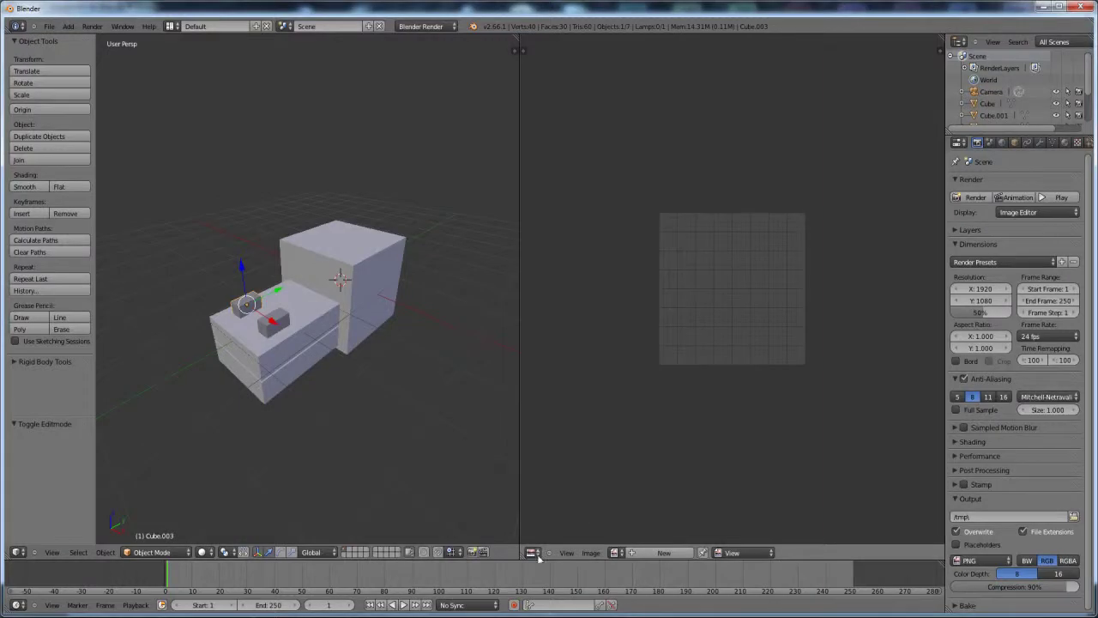
- Open ender.png from the Enderdragon folder in the UV/Image Editor
click(591, 553)
click(607, 530)
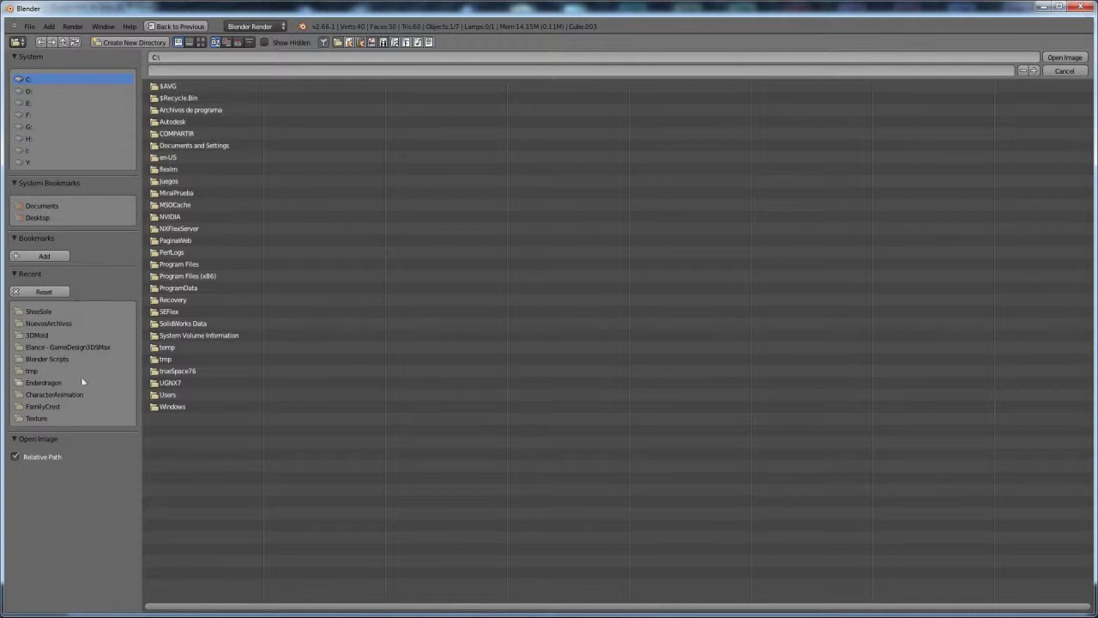
click(47, 383)
click(163, 85)
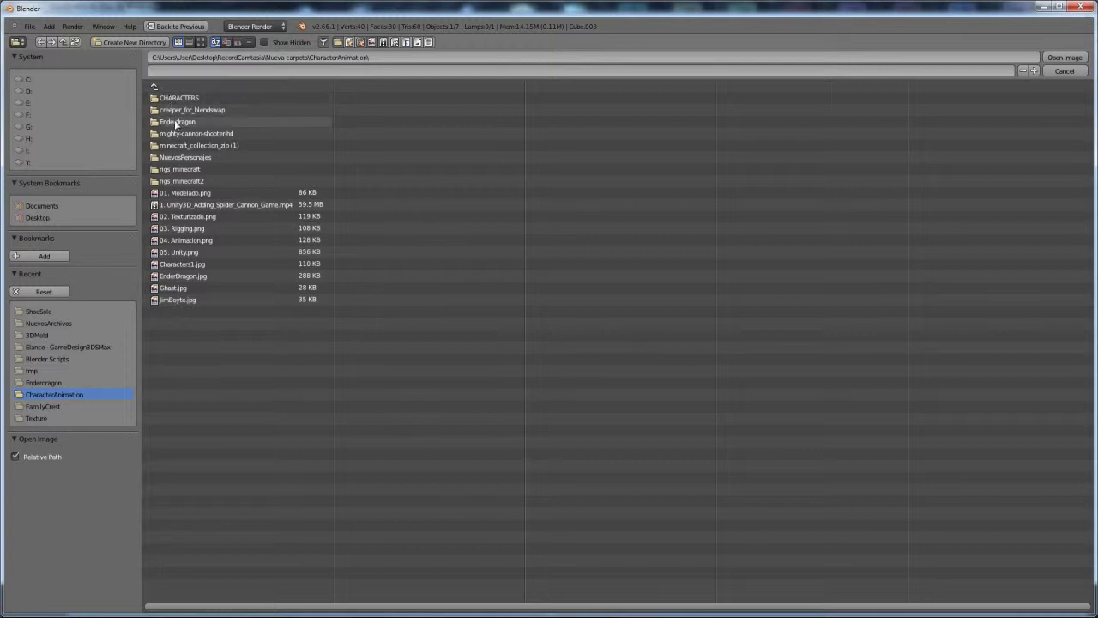
click(177, 122)
click(176, 99)
click(1065, 58)
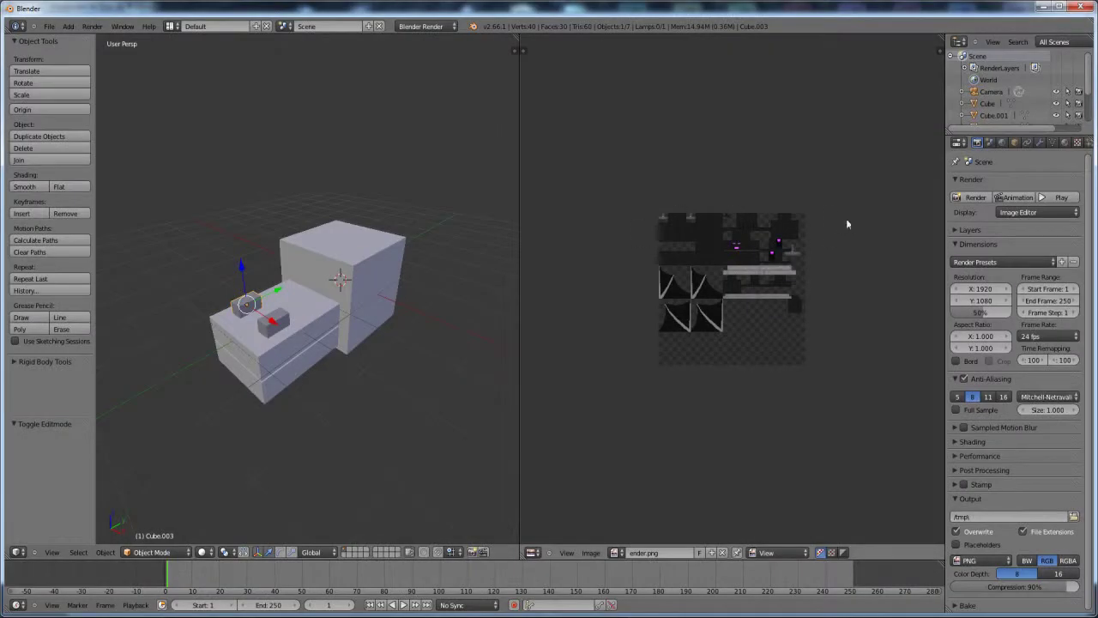
- Widen the 3D view against the UV/Image Editor and examine the head region of the dragon texture
scroll(729, 227, up, 3)
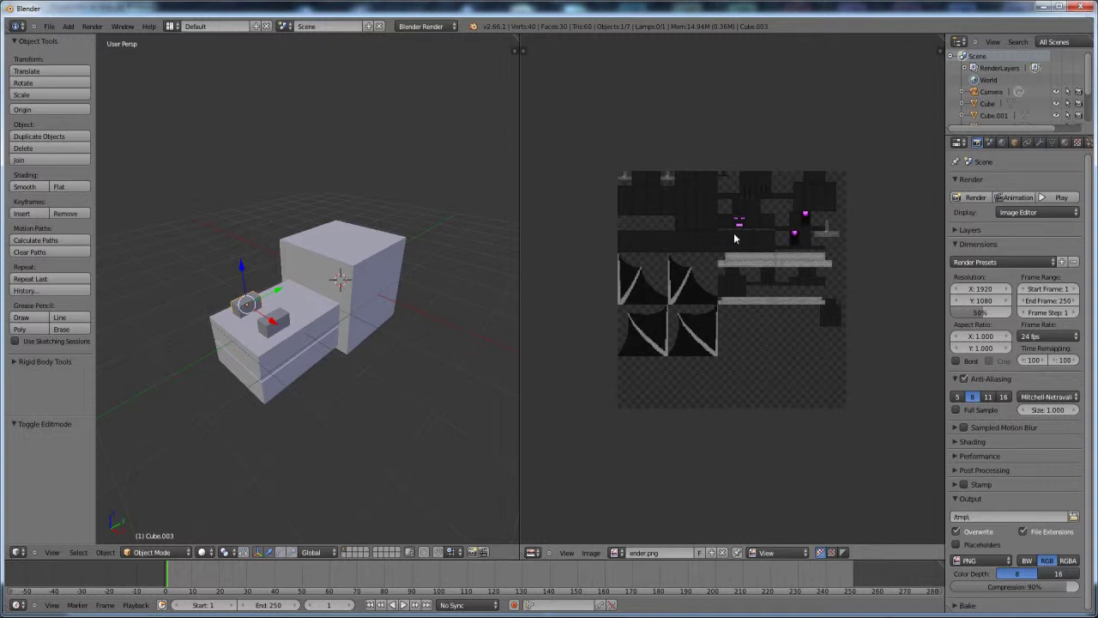
drag(520, 262, 614, 262)
scroll(455, 251, up, 3)
scroll(444, 254, down, 5)
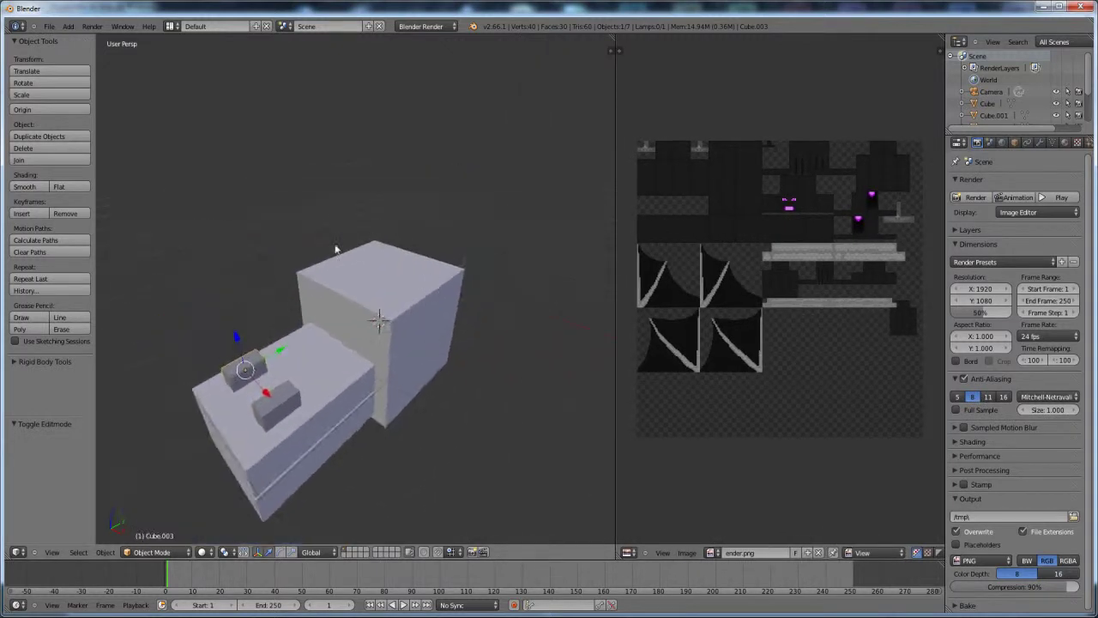
scroll(818, 201, up, 2)
middle_drag(817, 192, 805, 279)
scroll(794, 206, up, 1)
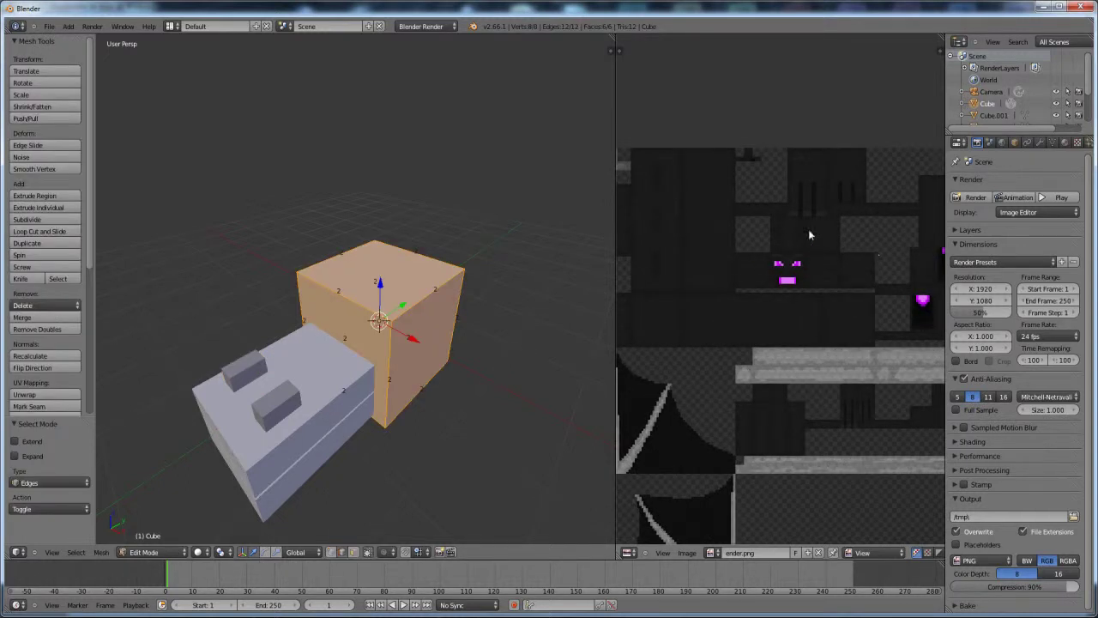
- Mark the unfolding edges along the upper and lower rims of the large head cube as seams
right_click(349, 249)
right_click(413, 249)
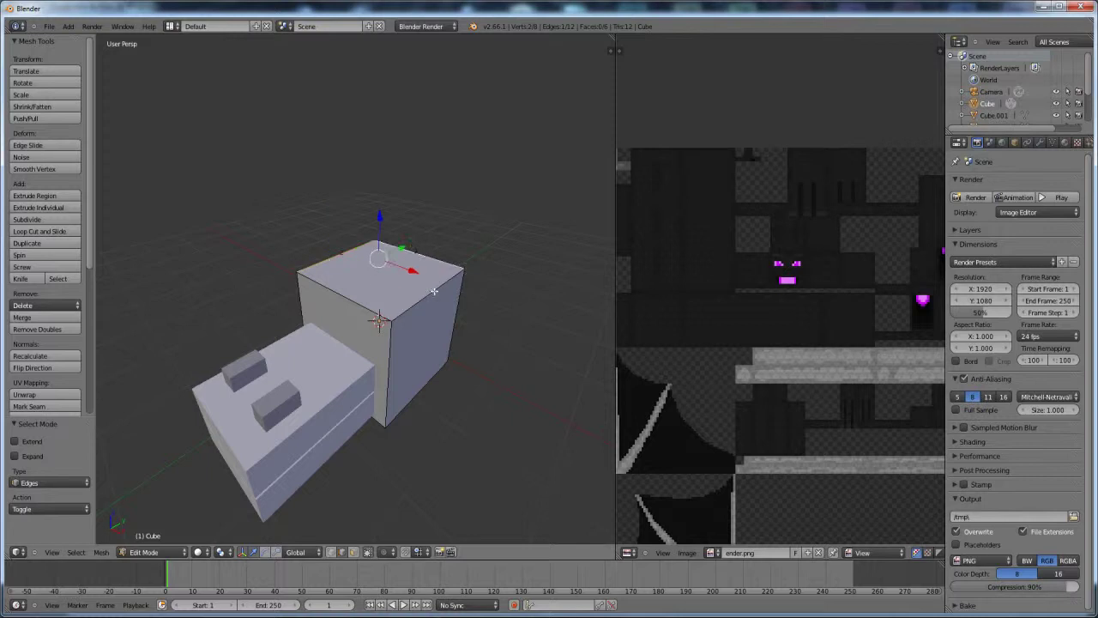
shift+right_click(351, 250)
middle_drag(469, 296, 726, 295)
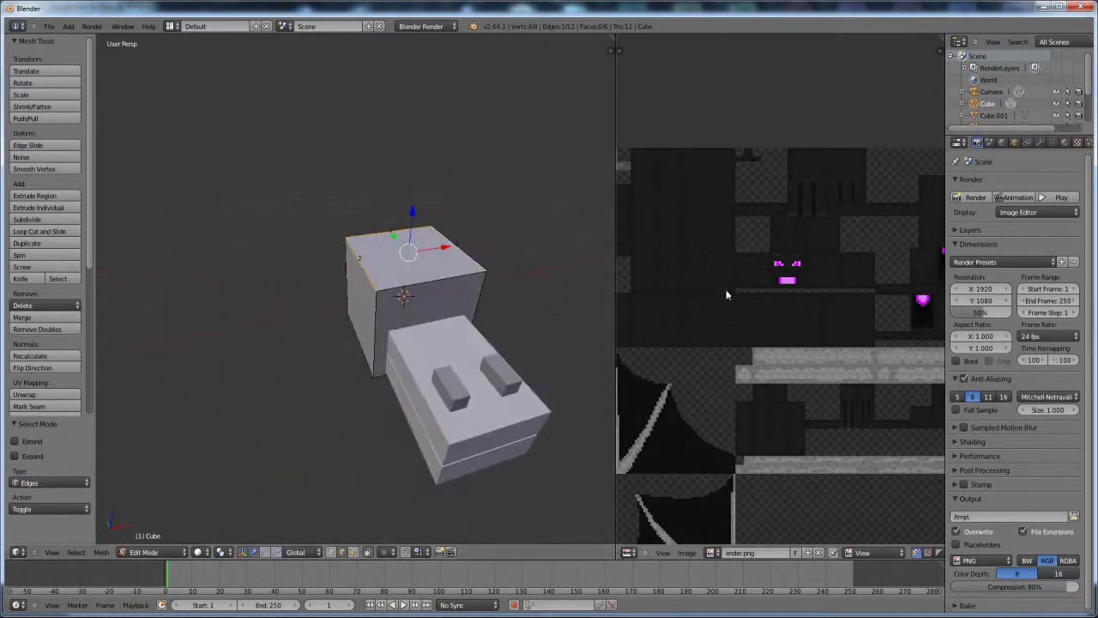
shift+right_click(349, 281)
middle_drag(512, 300, 400, 278)
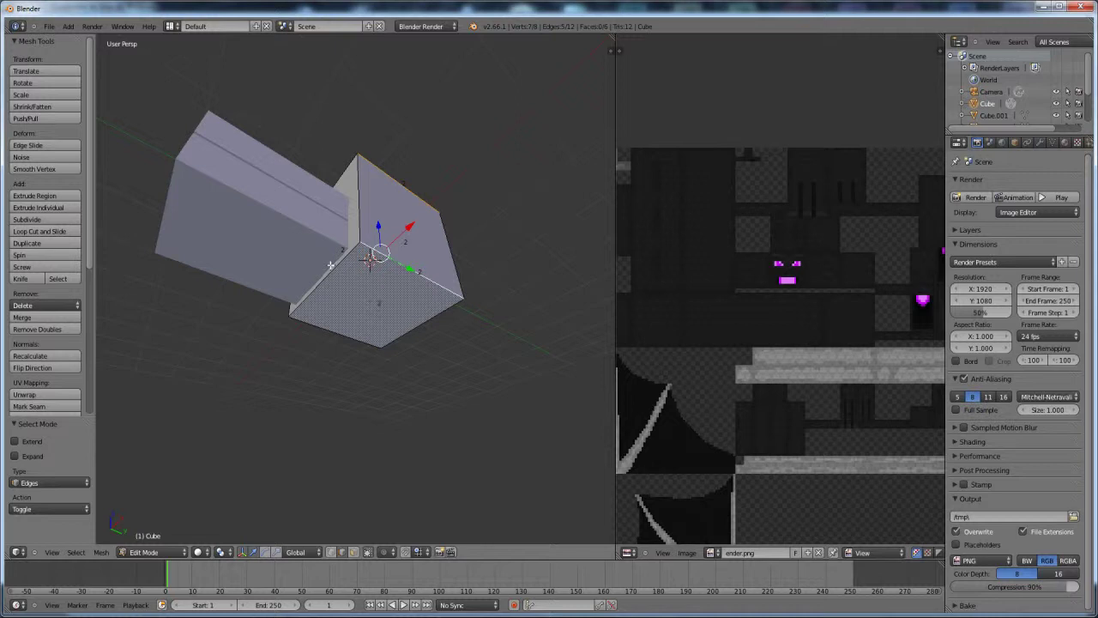
shift+right_click(345, 337)
shift+right_click(409, 329)
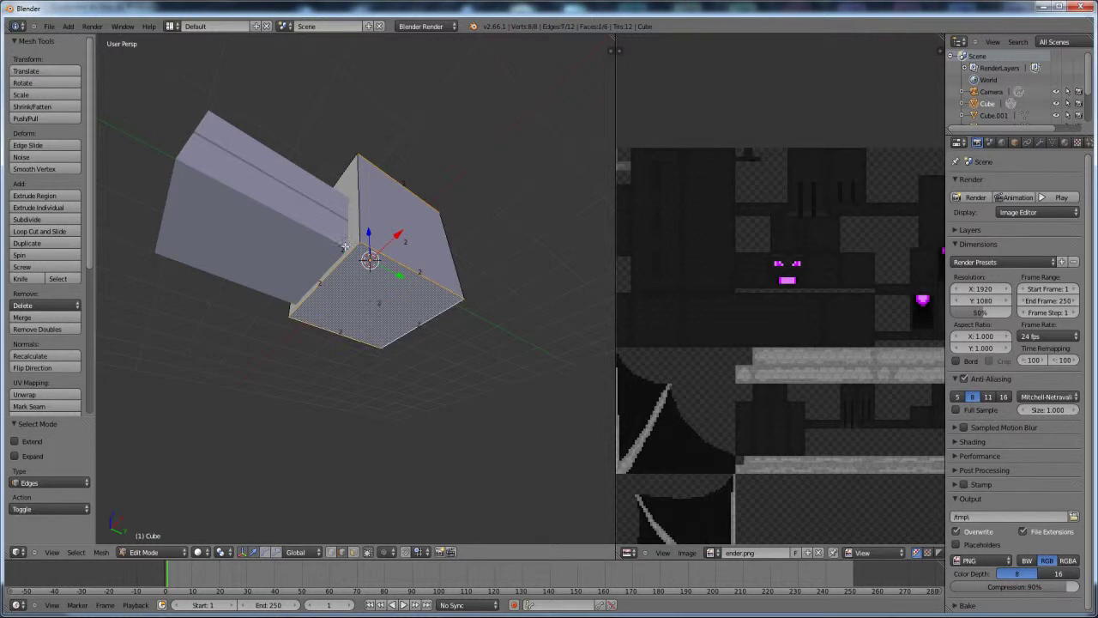
middle_drag(412, 275, 409, 319)
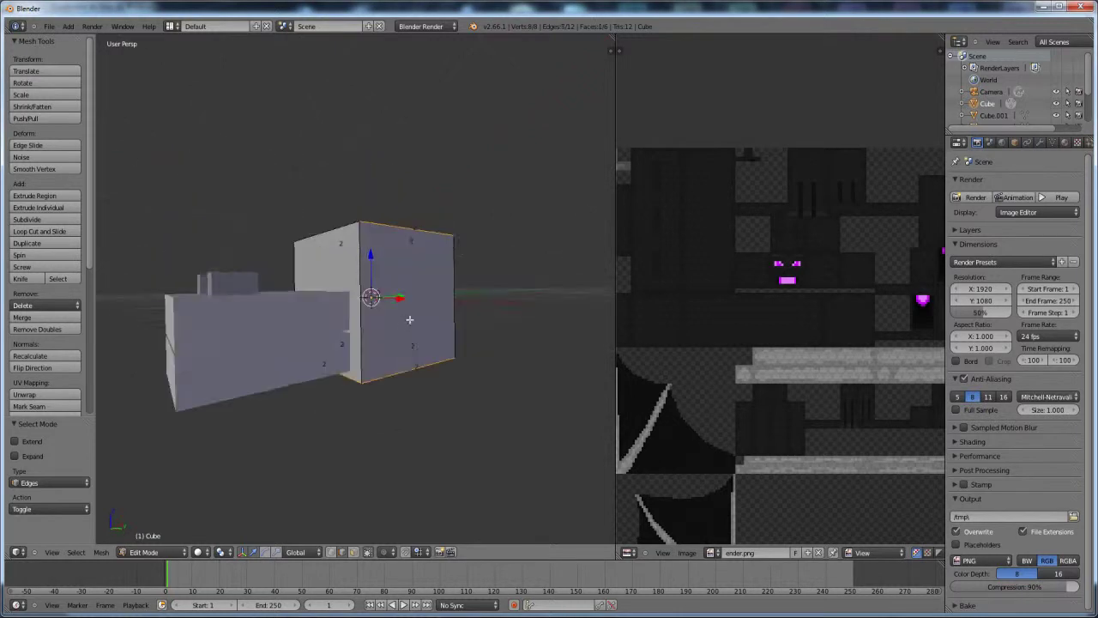
key(ctrl+e)
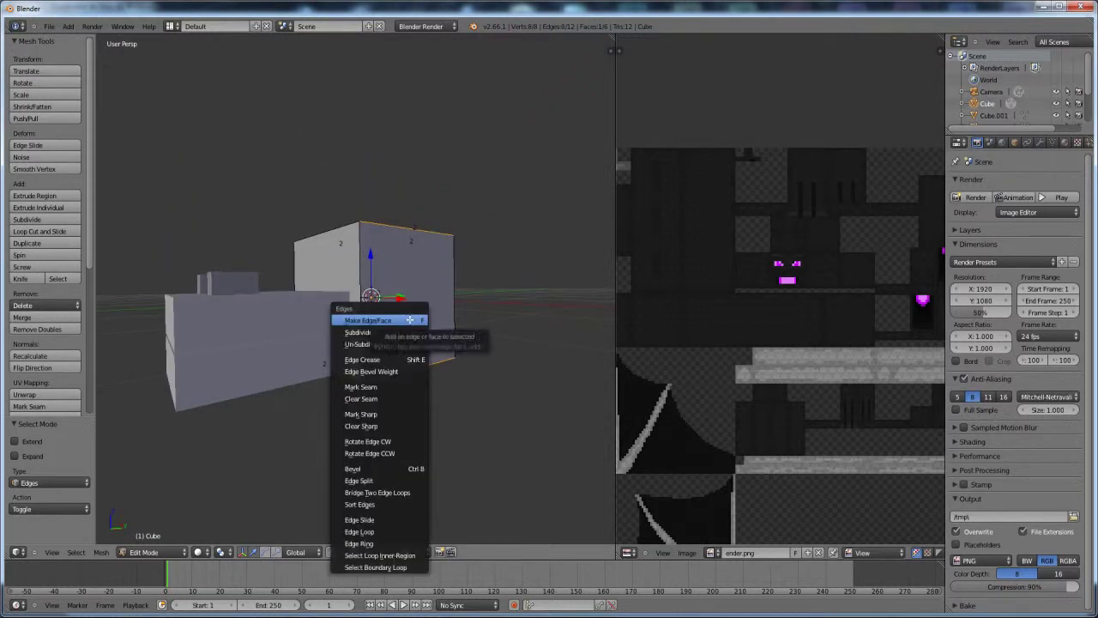
click(400, 383)
- Select the whole head cube mesh and unwrap it onto the ender.png image
key(a)
key(a)
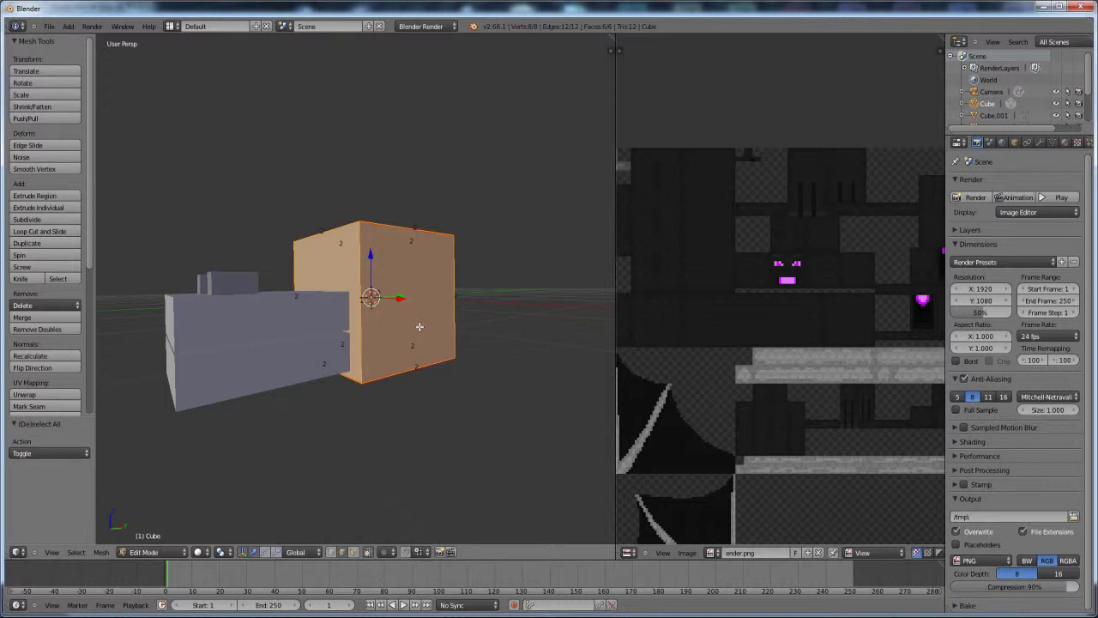
key(u)
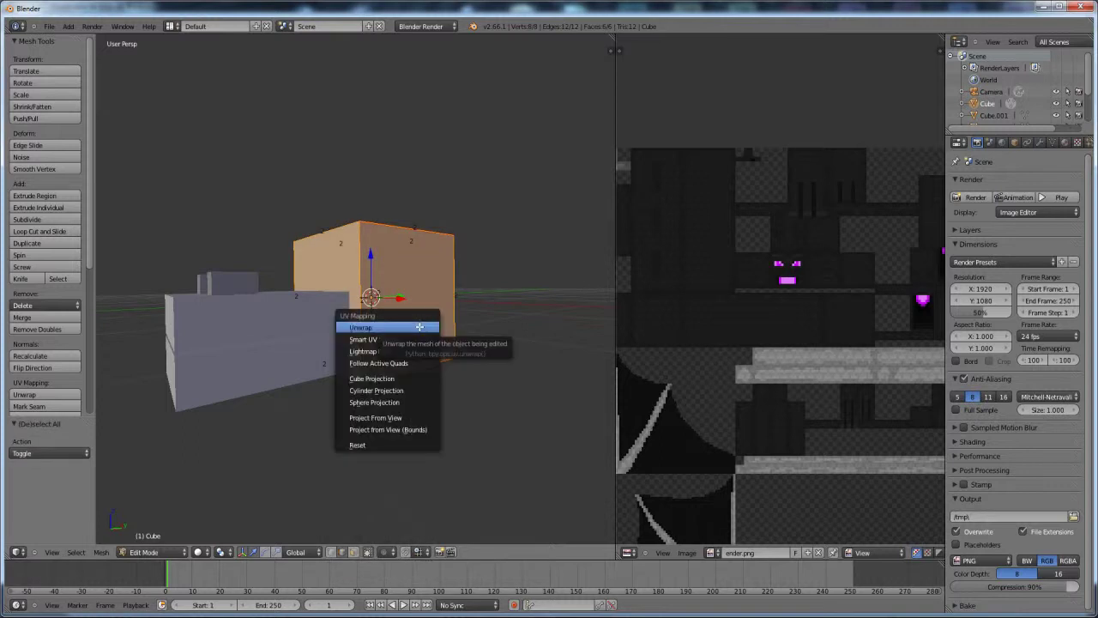
click(420, 326)
scroll(760, 373, down, 4)
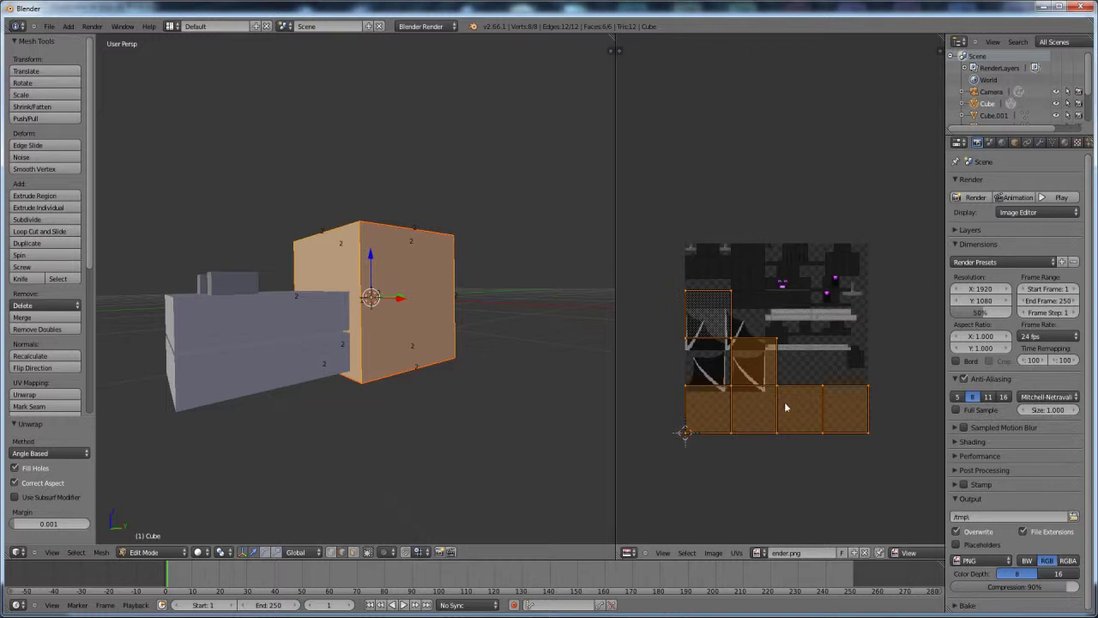
- Move the head cube's UV layout by about 0.166 in X and 0.563 in Y, and scale it to 0.47
key(g)
click(816, 305)
key(s)
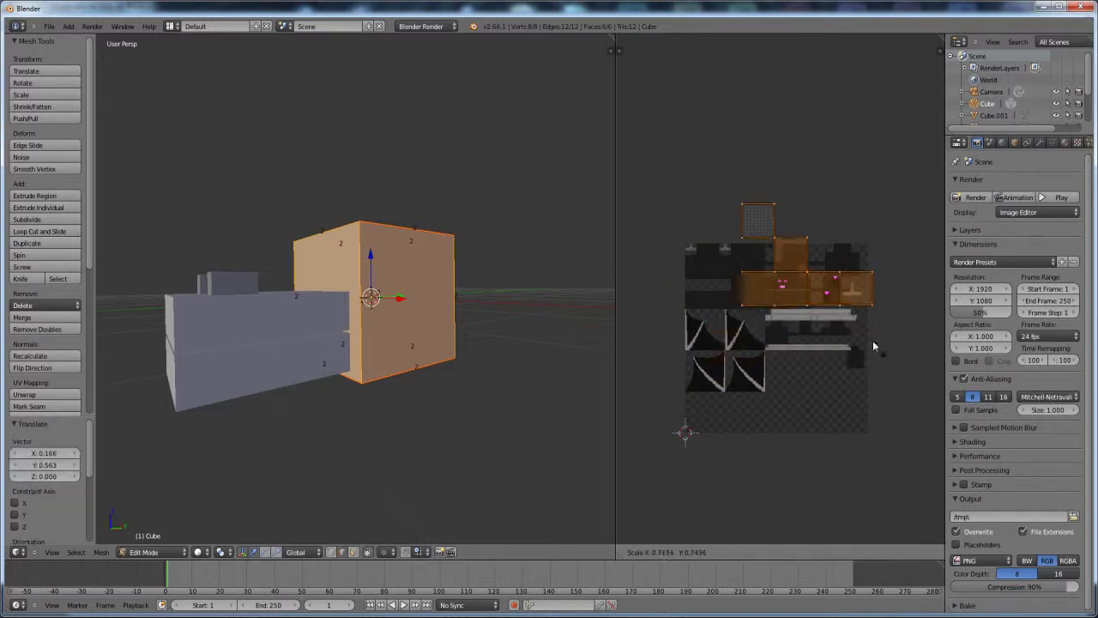
click(845, 280)
scroll(845, 280, up, 5)
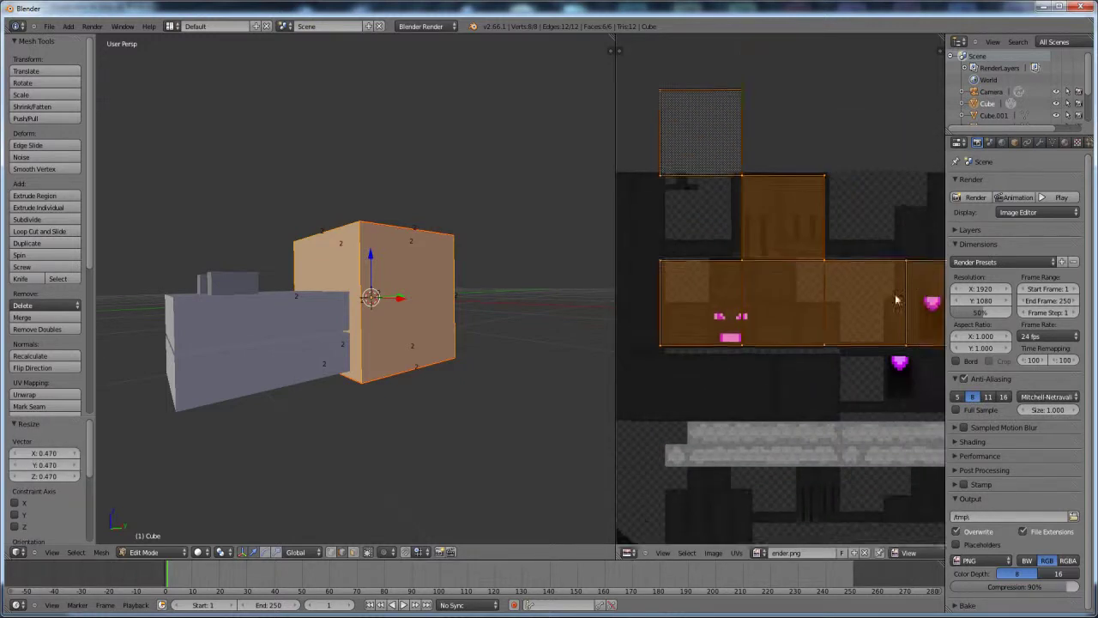
- Scale the UV layout by a further 0.529 and align its row of four squares with the dragon face strip
key(g)
click(858, 391)
key(s)
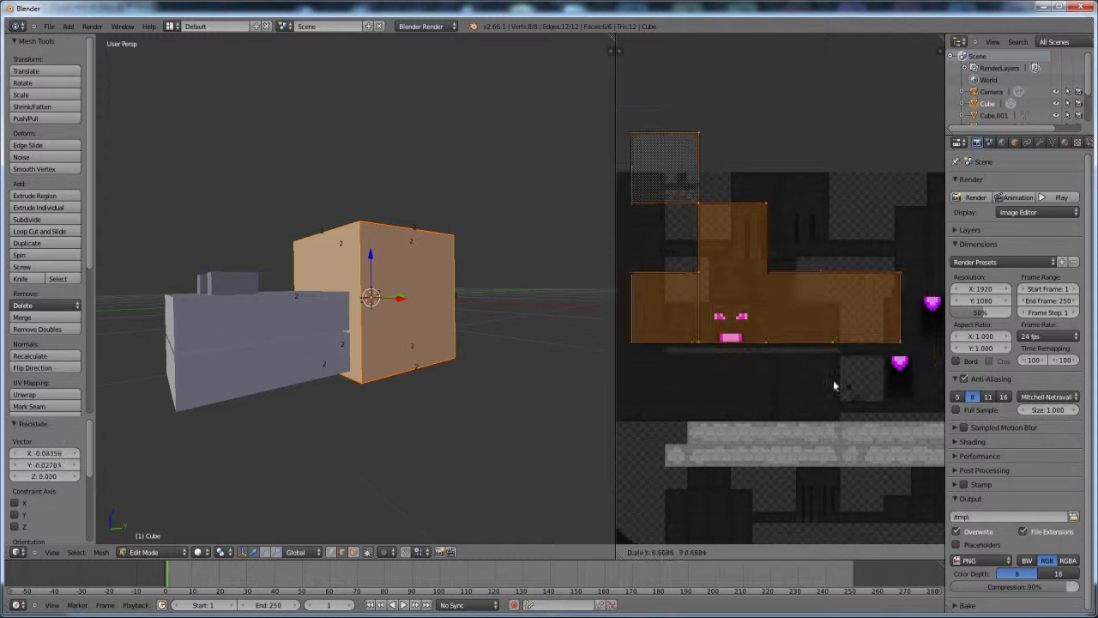
click(807, 317)
key(g)
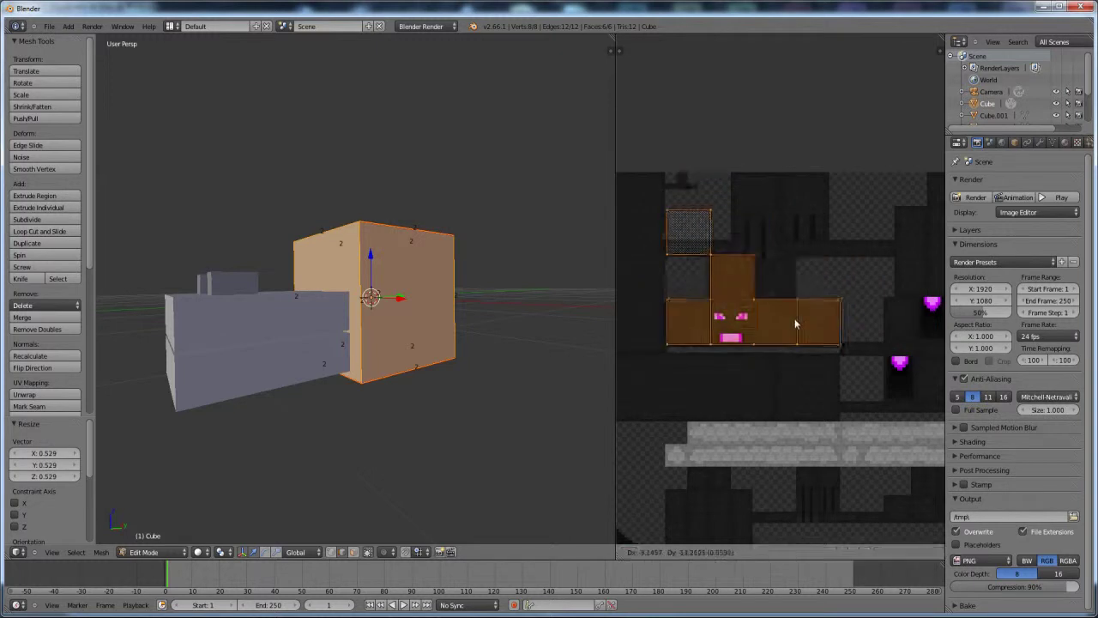
click(802, 324)
scroll(781, 257, up, 1)
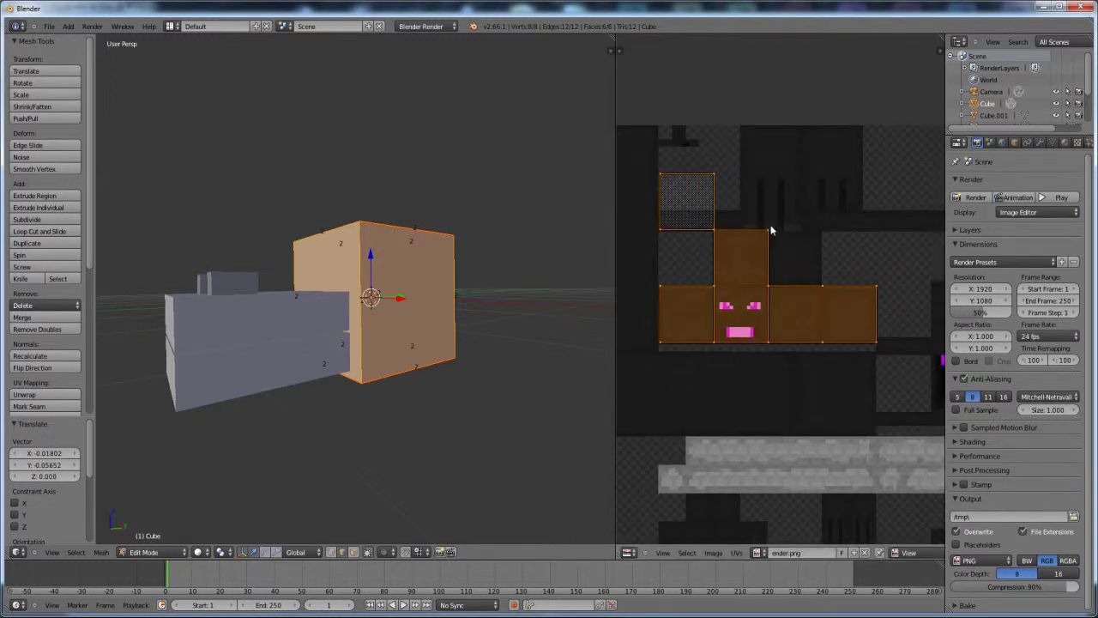
- Place the detached UV square beside the square above the face, and nudge the complete layout into line with the texture
right_click(660, 181)
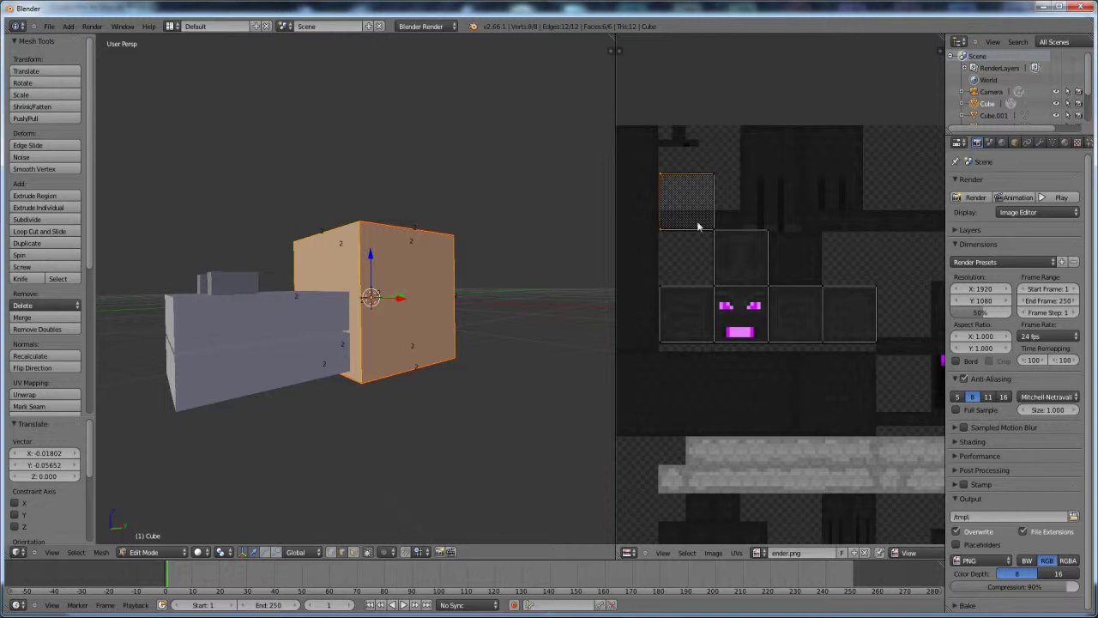
key(g)
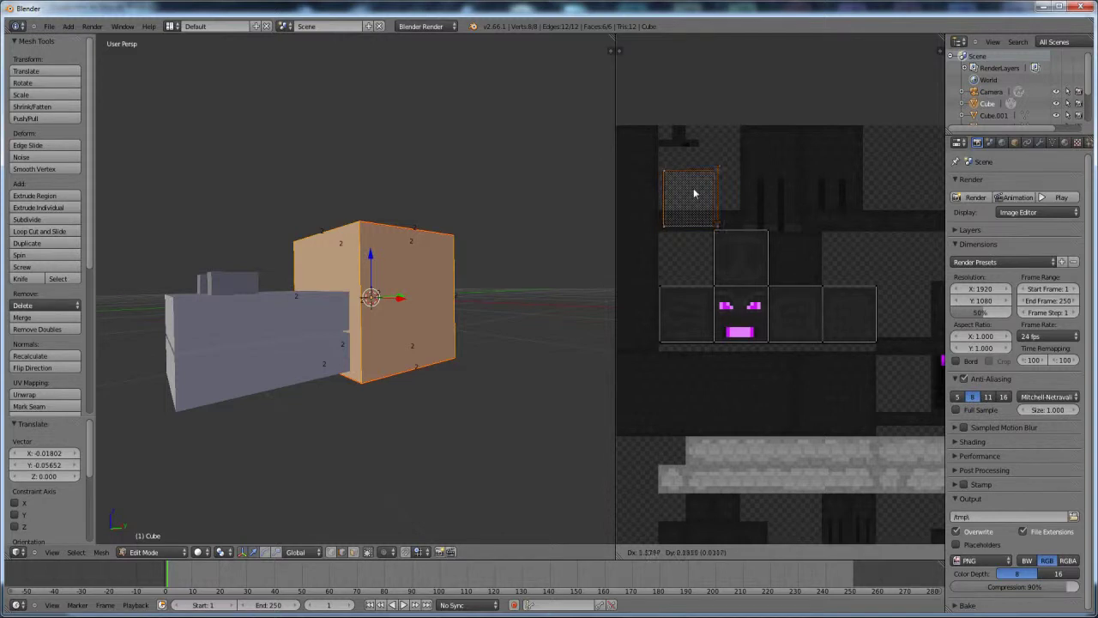
click(798, 254)
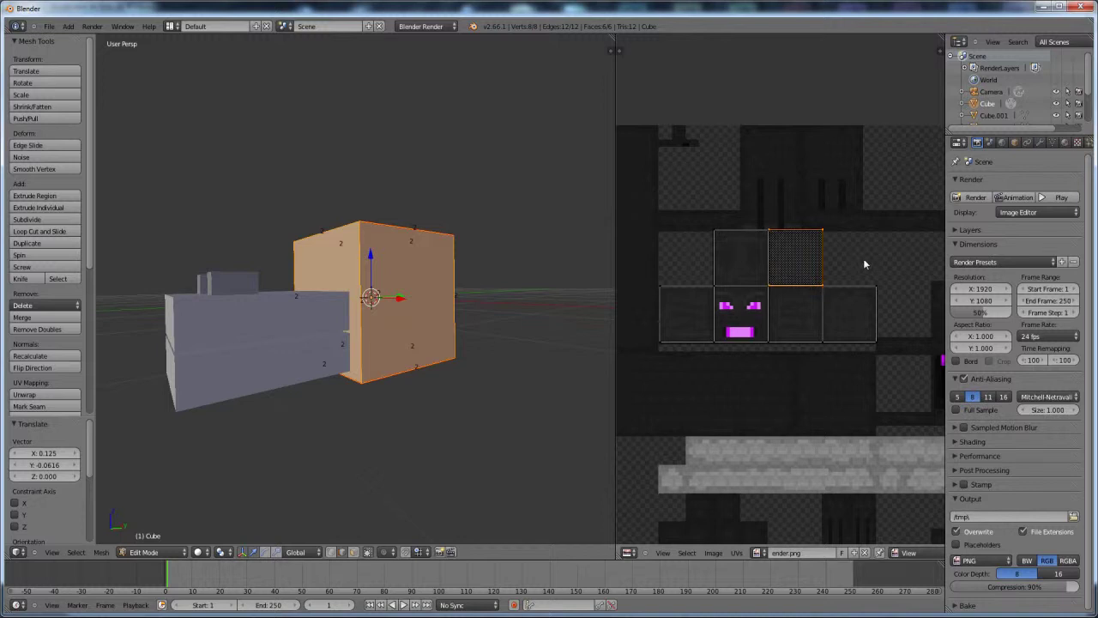
key(a)
scroll(865, 255, up, 1)
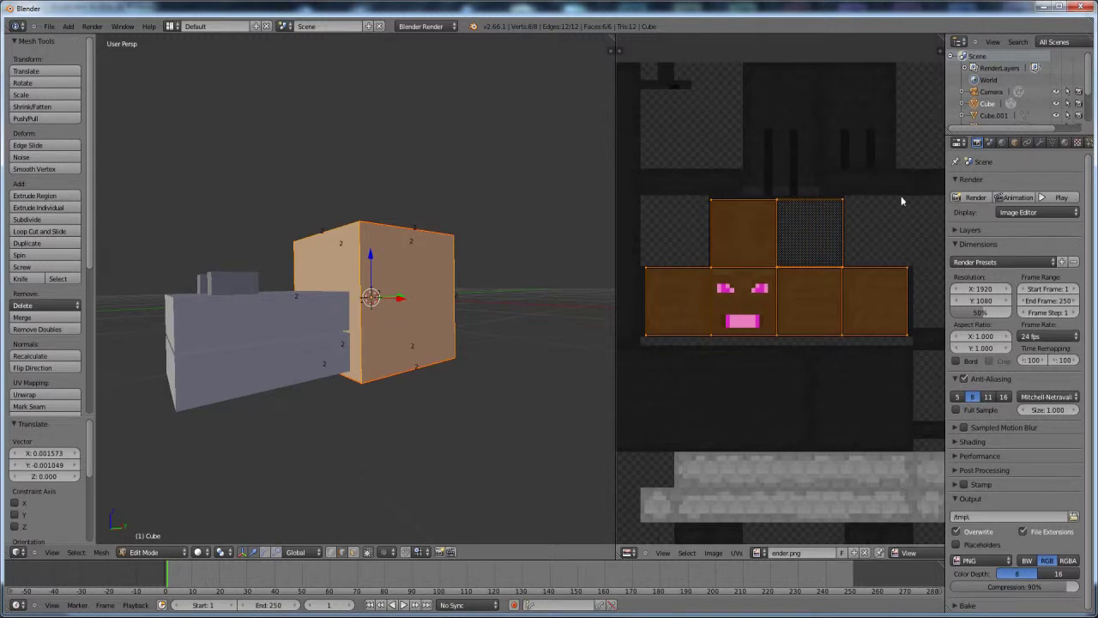
- Set the 3D view's viewport shading to Texture
click(200, 551)
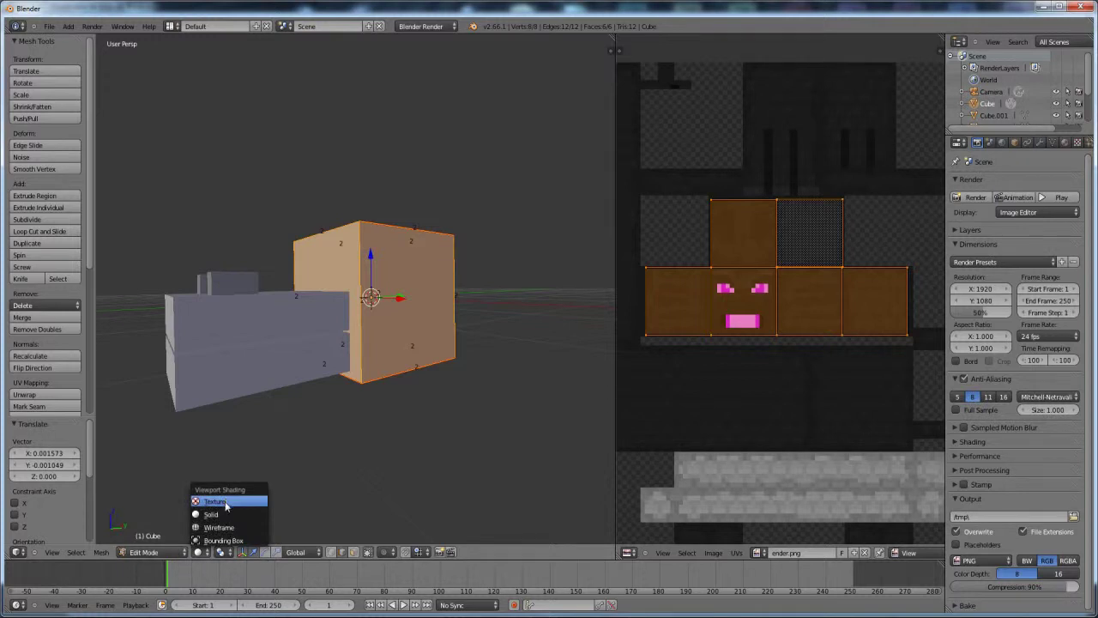
click(226, 503)
scroll(365, 360, down, 4)
middle_drag(381, 360, 502, 270)
- Move the lamp to test the lighting on the head in Object Mode, and delete the lamp
right_click(458, 252)
key(g)
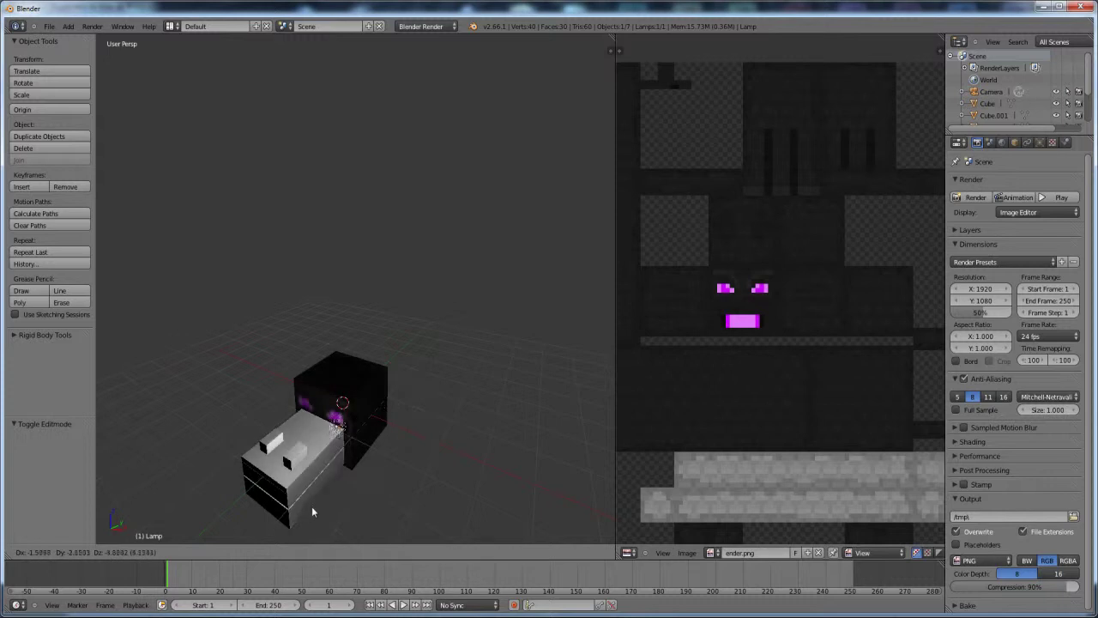
click(503, 324)
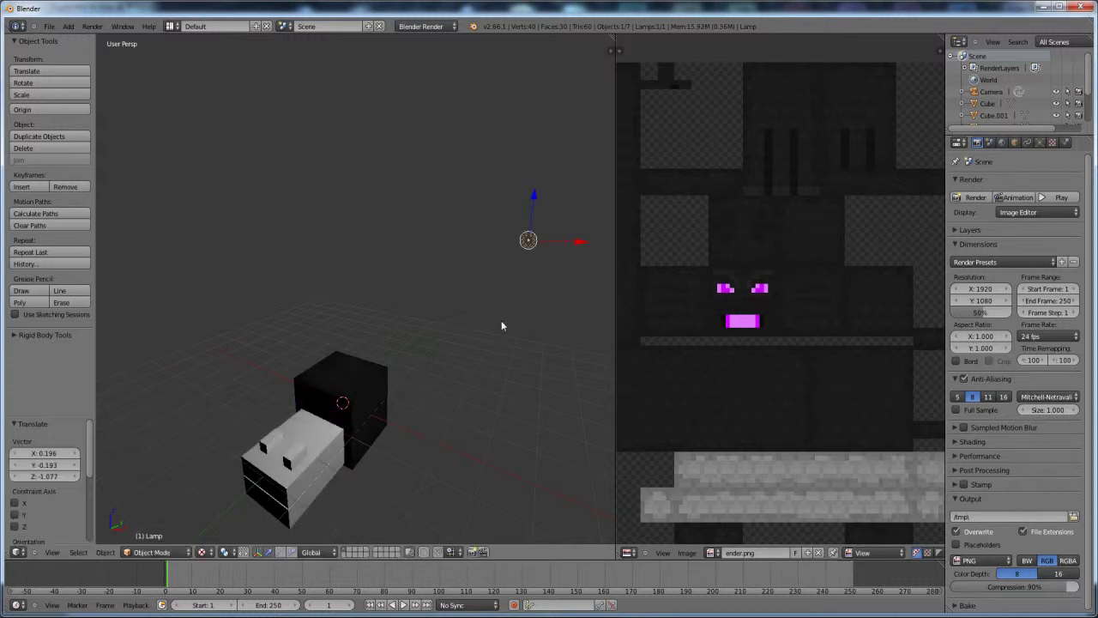
key(x)
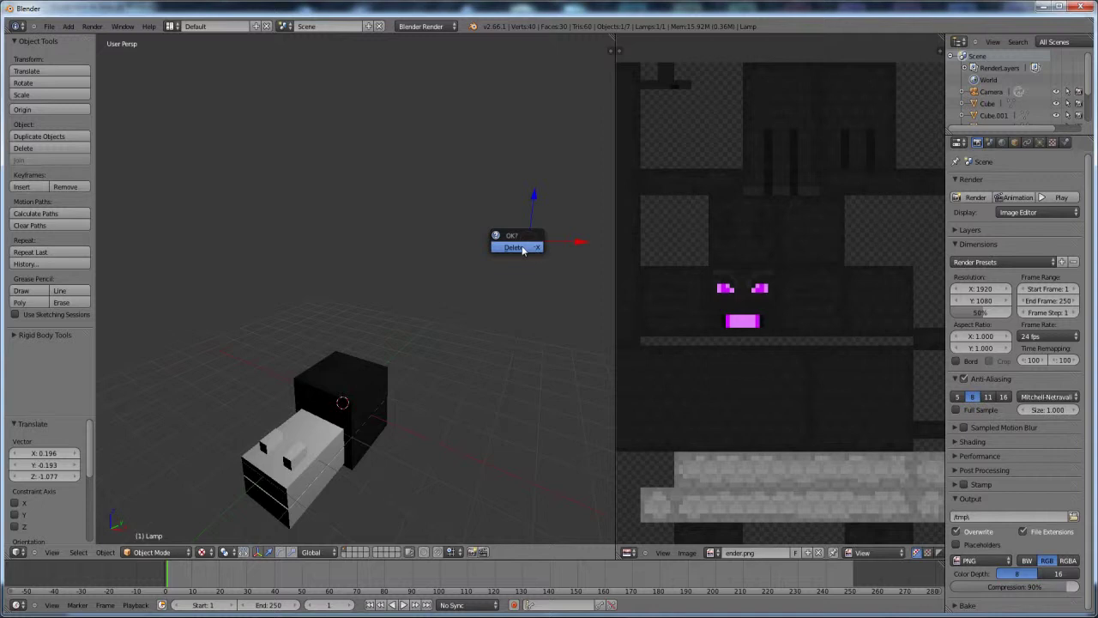
click(528, 246)
- Shift the head cube's complete UV layout slightly in the negative X direction to center the purple eyes on the front face
middle_drag(508, 257, 479, 339)
scroll(423, 394, up, 5)
scroll(423, 376, down, 4)
scroll(522, 327, up, 2)
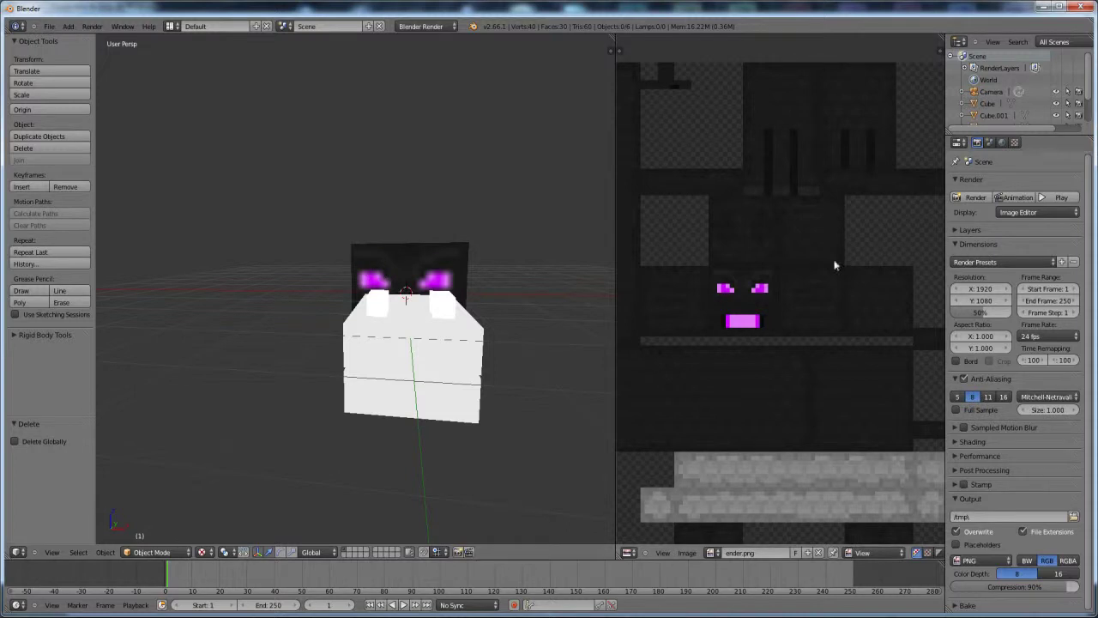
right_click(441, 260)
key(Tab)
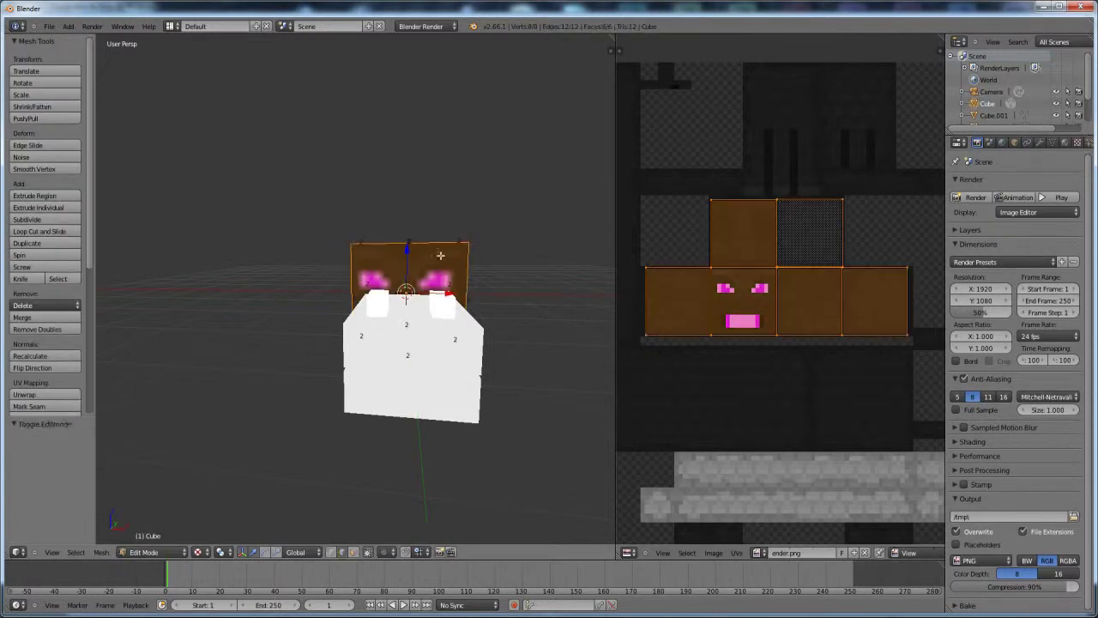
key(a)
key(a)
scroll(813, 283, up, 3)
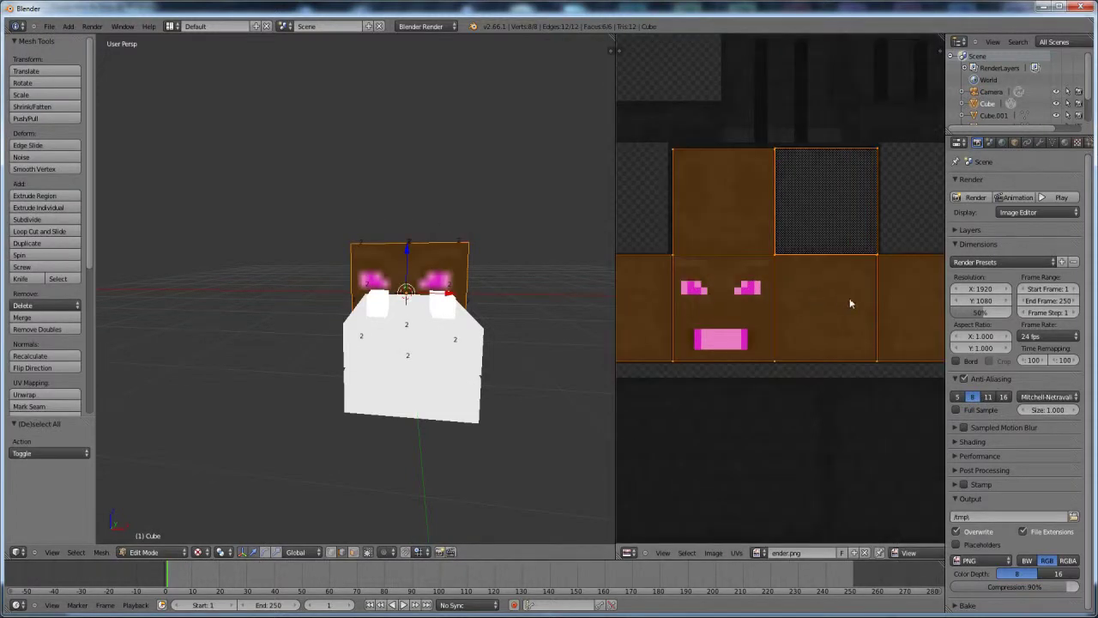
key(g)
key(x)
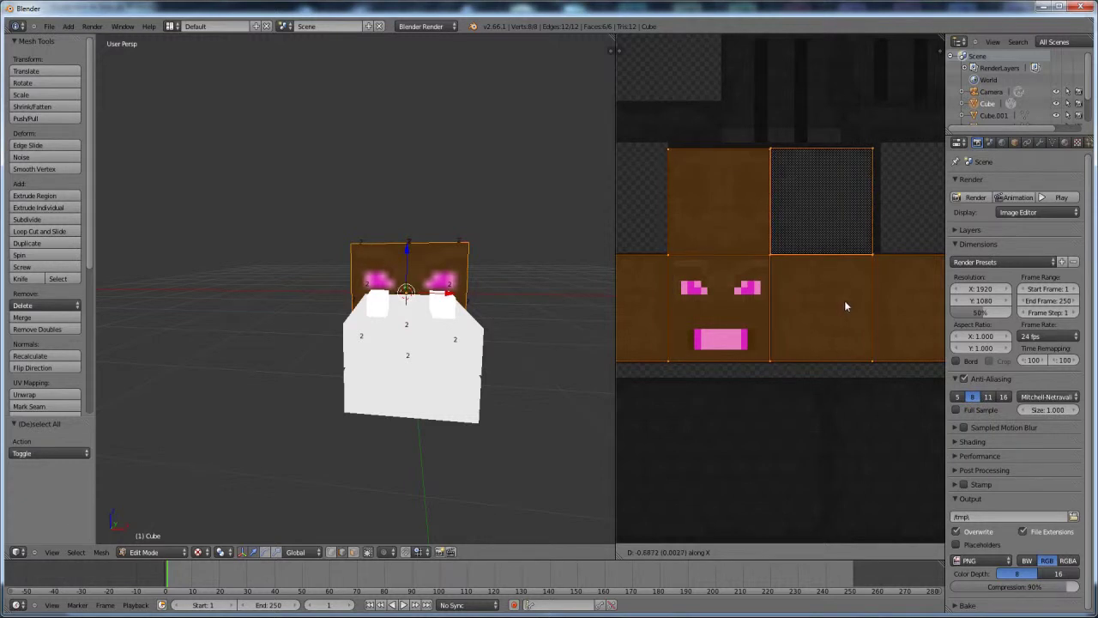
click(844, 300)
scroll(377, 369, down, 5)
key(Tab)
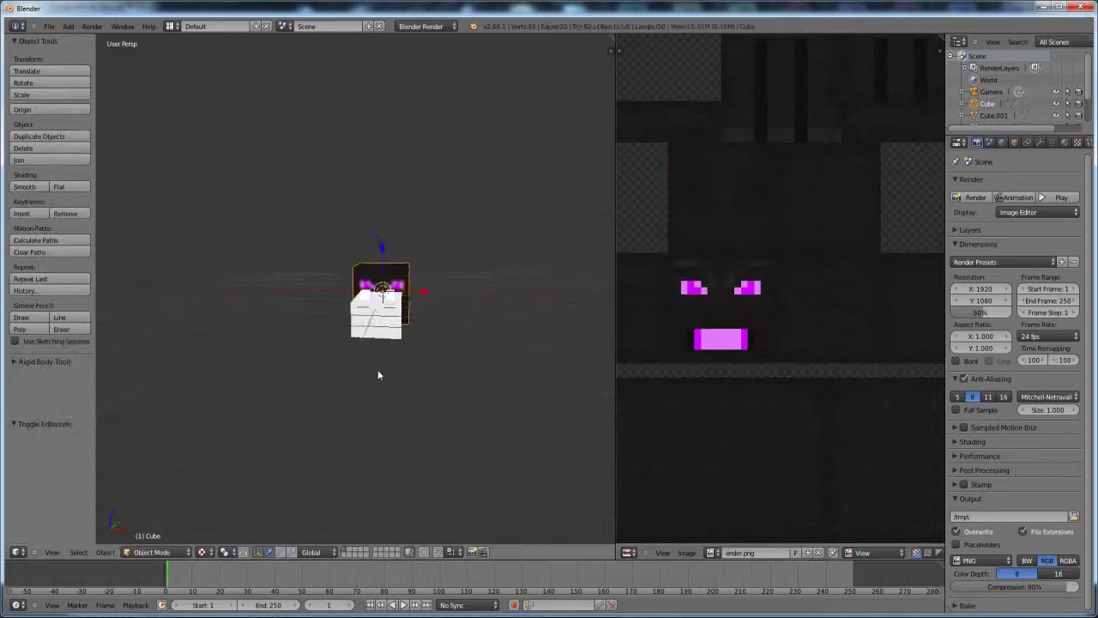
- Select the upper snout block in front of the head and put it in Edit Mode
middle_drag(377, 369, 396, 311)
scroll(464, 317, up, 5)
right_click(397, 310)
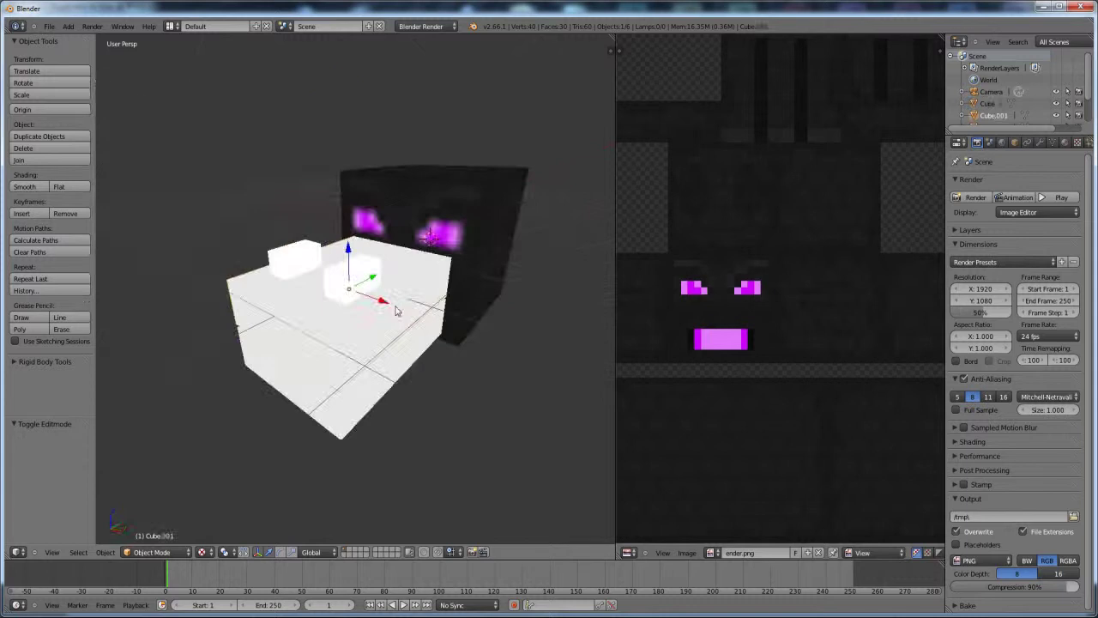
scroll(763, 309, down, 6)
scroll(831, 332, up, 5)
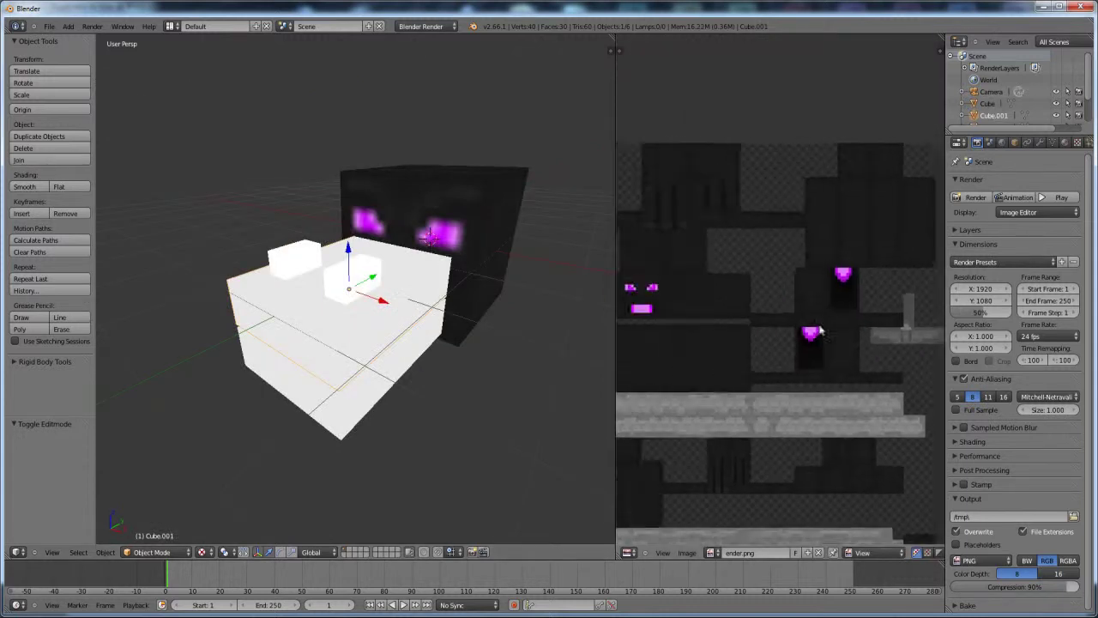
scroll(823, 345, up, 3)
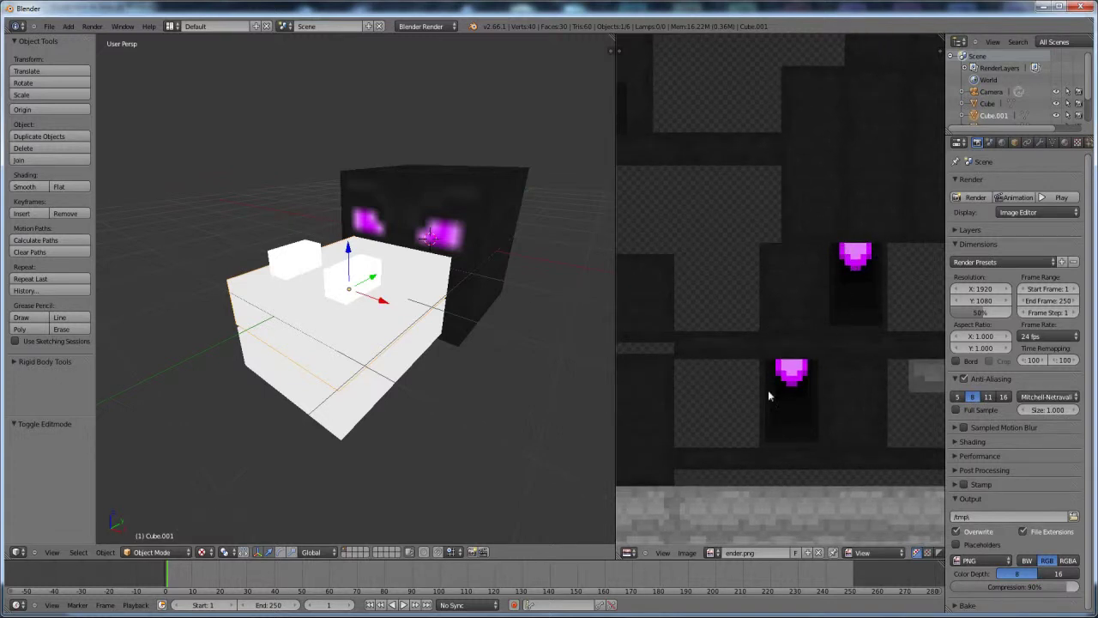
right_click(407, 307)
key(Tab)
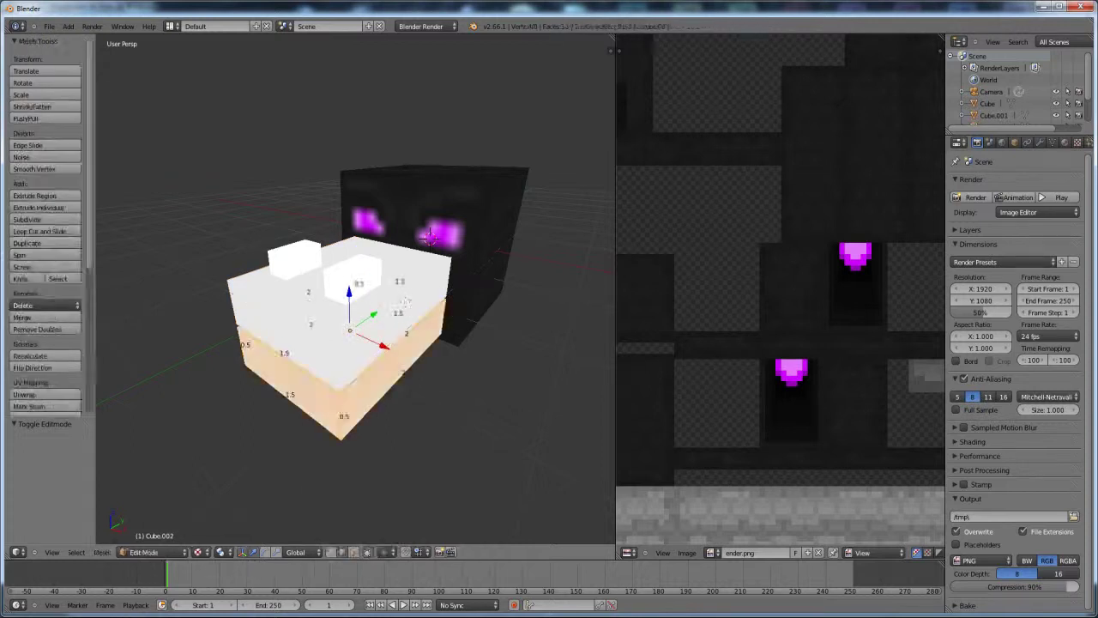
key(Tab)
right_click(410, 291)
key(Tab)
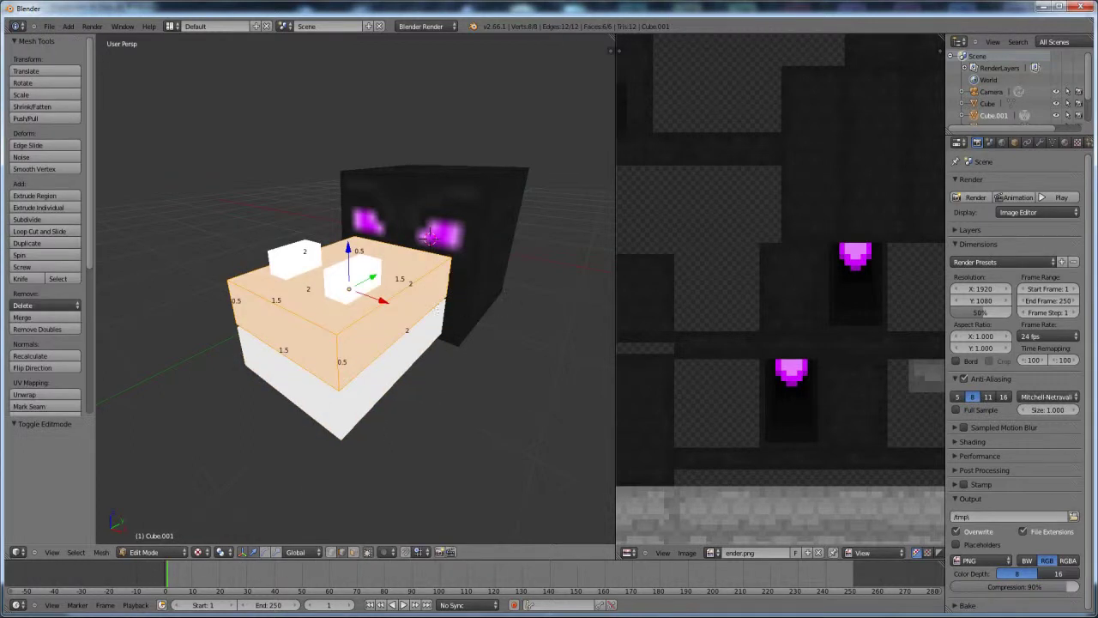
- In edge select mode, select the upper snout block's two long top edges and the top edge against the head
middle_drag(882, 323, 837, 322)
middle_drag(592, 316, 597, 322)
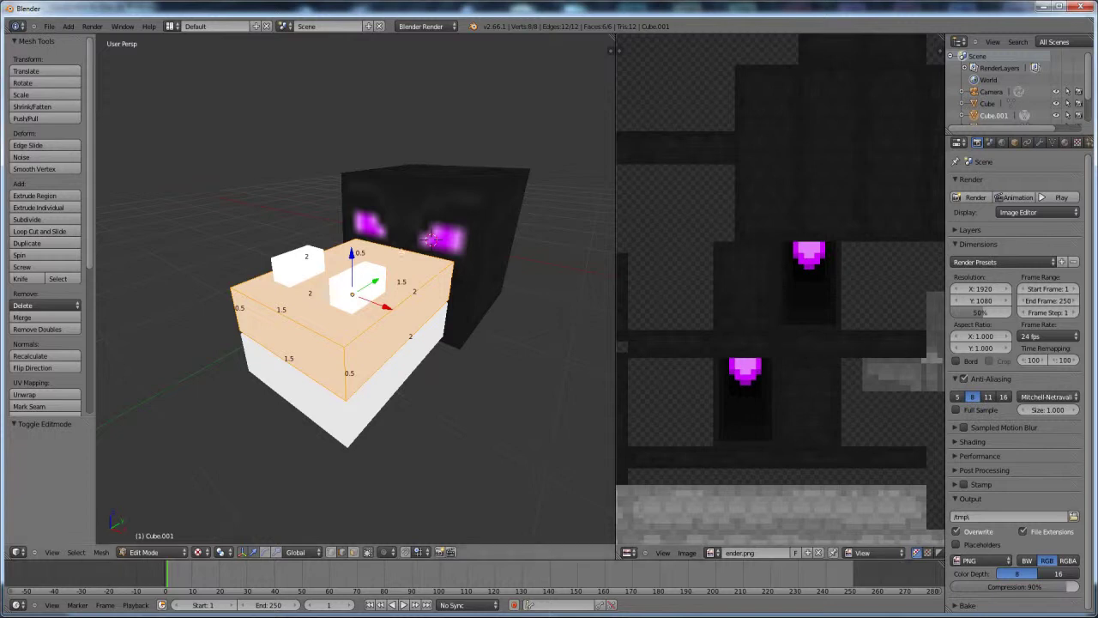
key(ctrl+Tab)
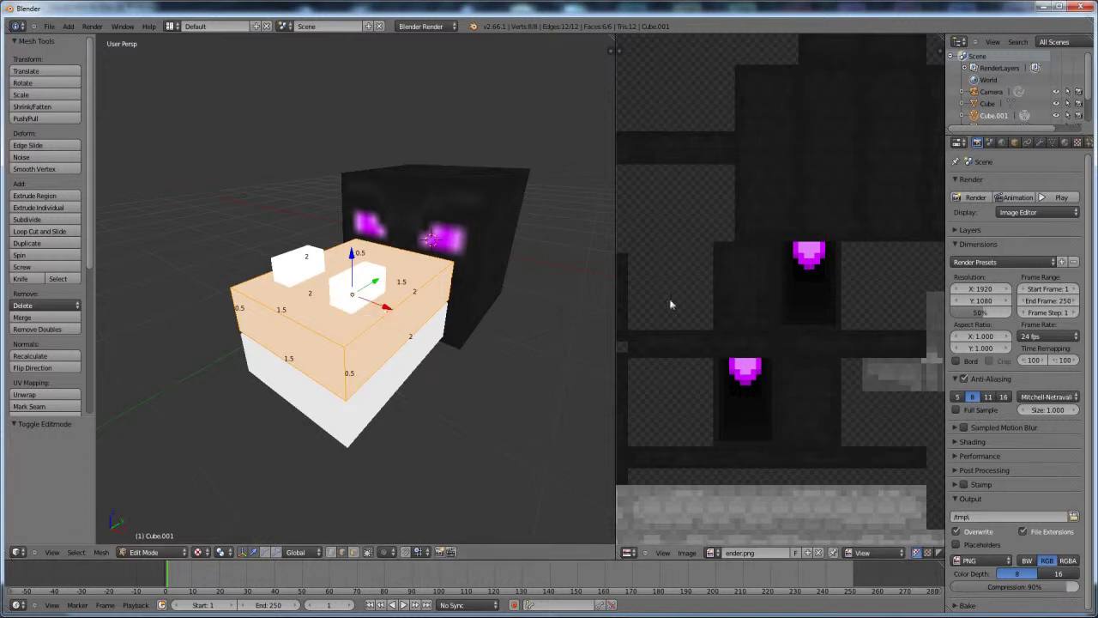
right_click(339, 242)
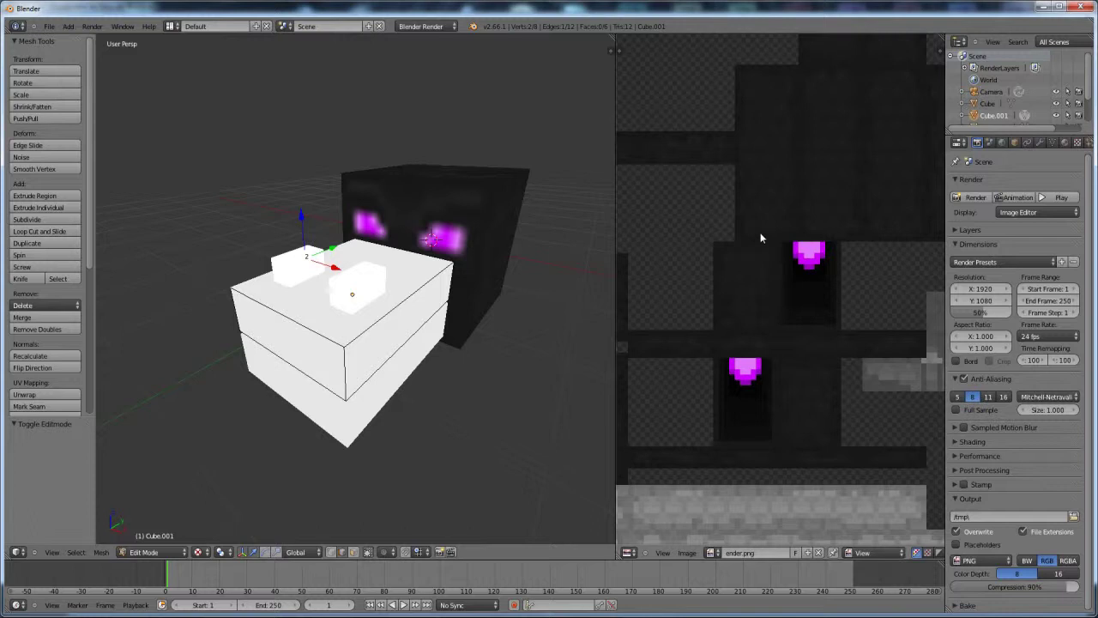
shift+right_click(390, 242)
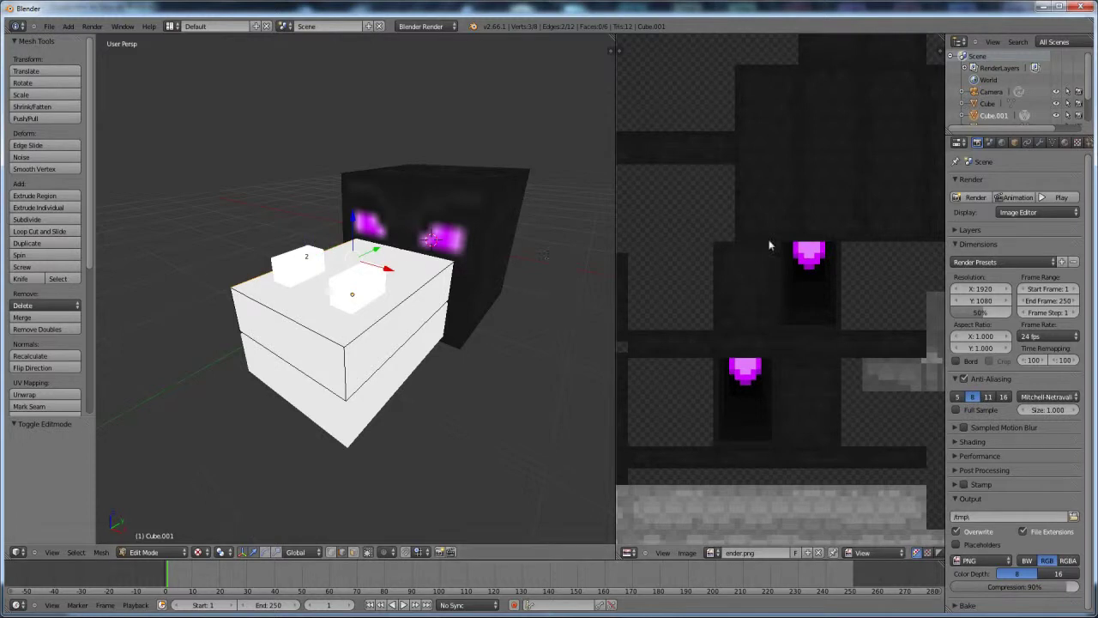
shift+right_click(410, 296)
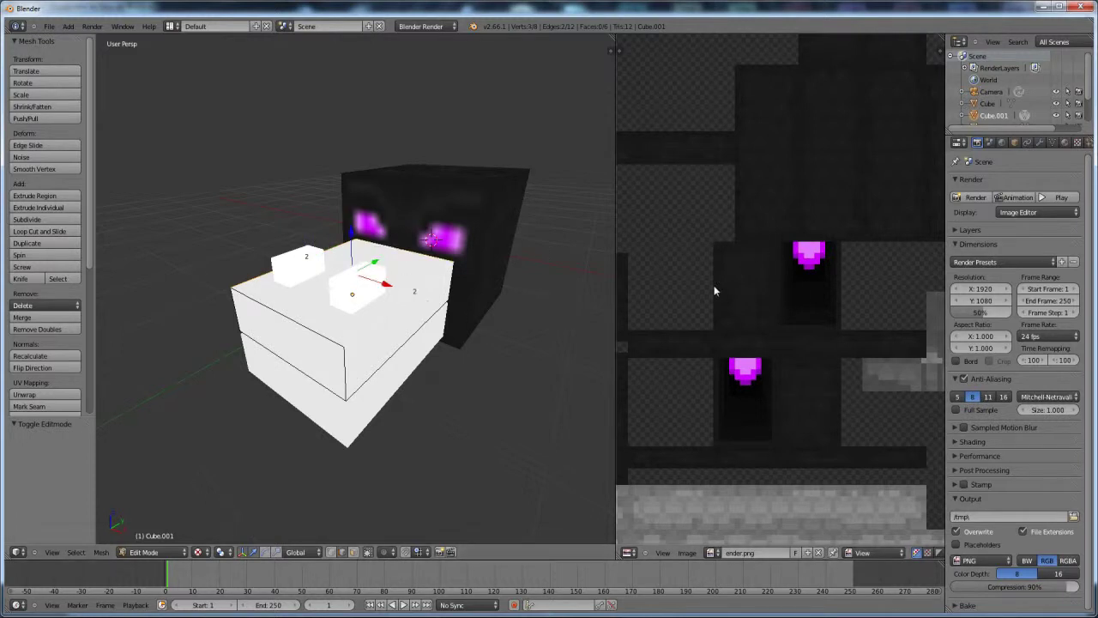
- In wireframe display, add one vertical edge beside the head and the block's four bottom edges to the selection, and mark them all as seams
middle_drag(566, 361, 431, 380)
scroll(431, 380, up, 5)
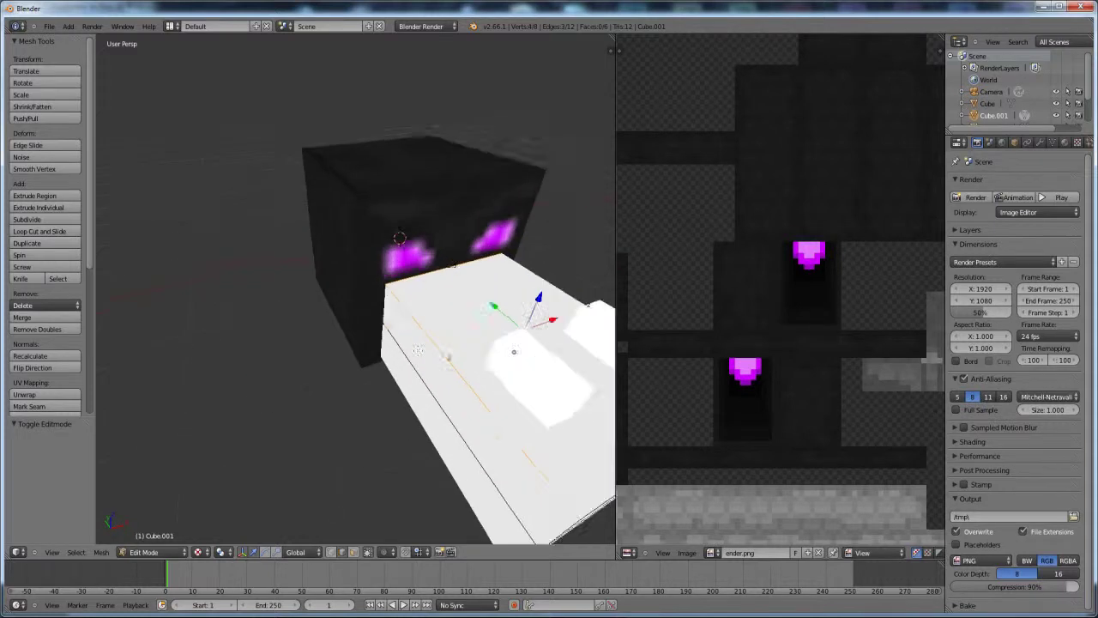
key(z)
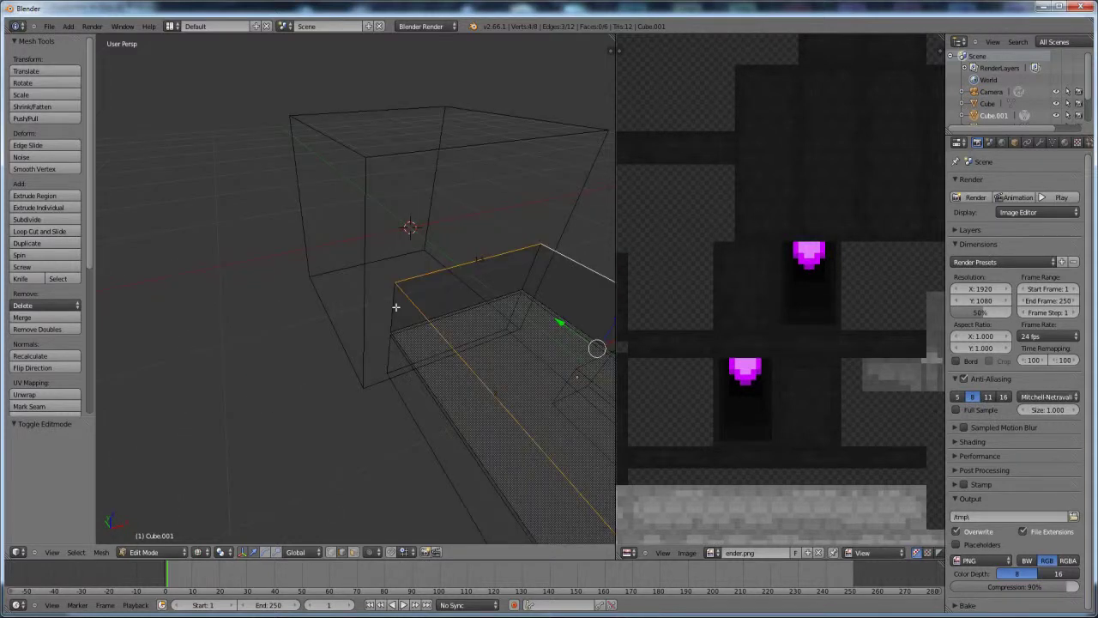
middle_drag(407, 342, 258, 241)
scroll(297, 275, down, 4)
middle_drag(296, 274, 343, 301)
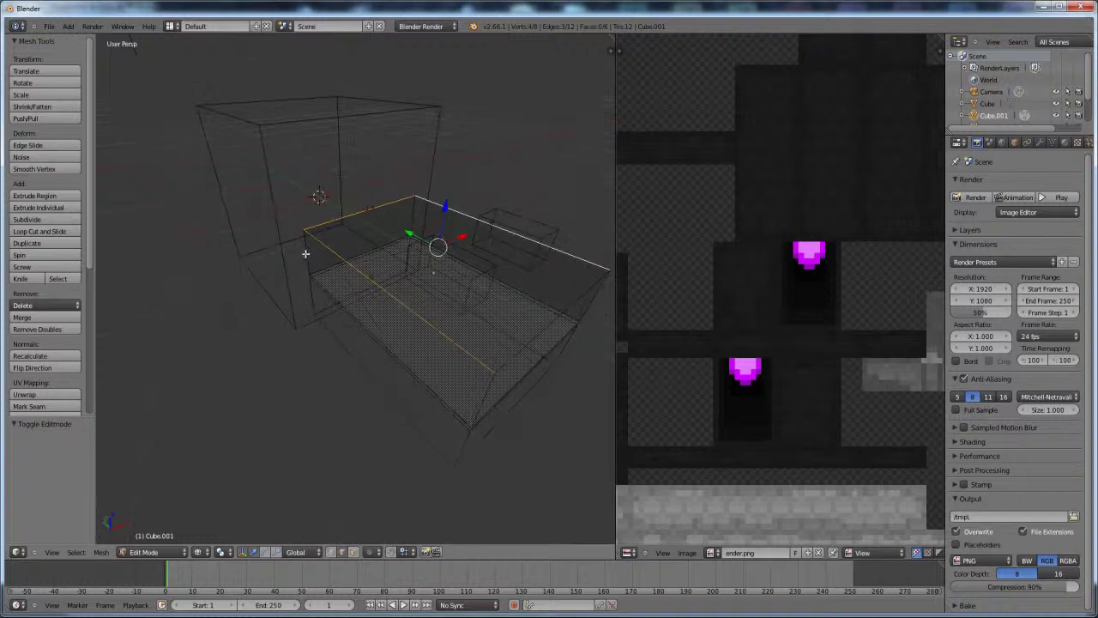
shift+right_click(370, 247)
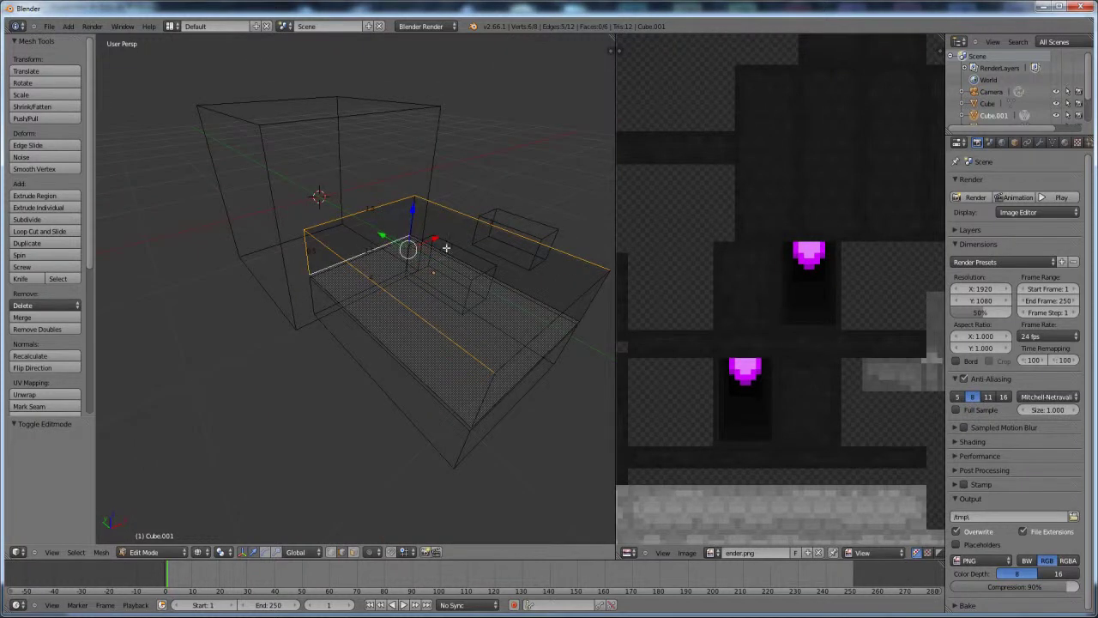
shift+right_click(451, 257)
shift+right_click(533, 366)
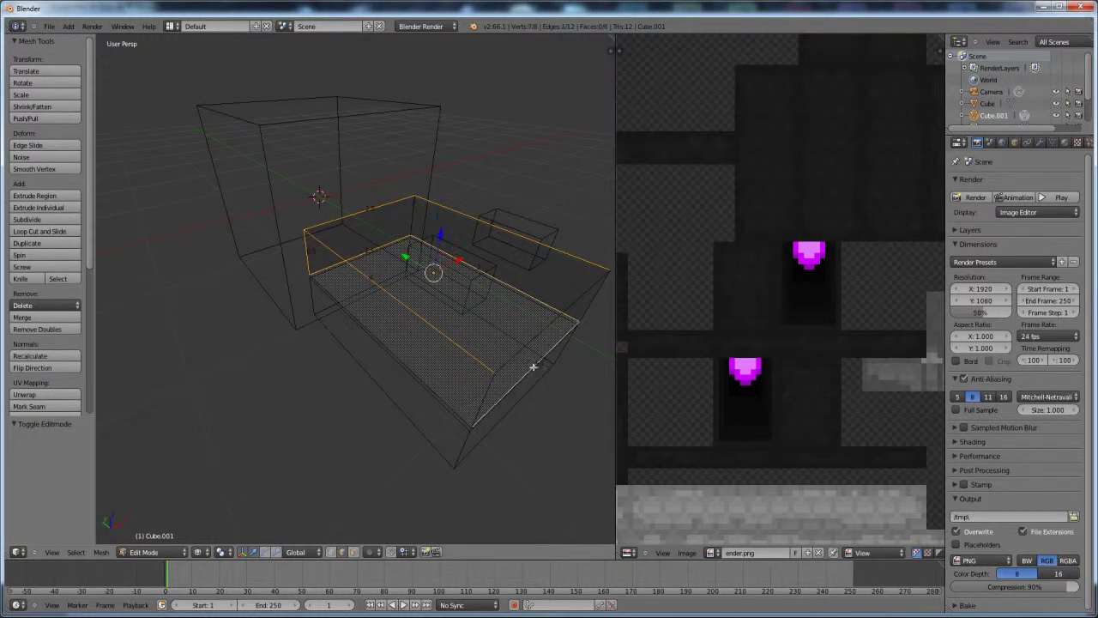
shift+right_click(392, 363)
middle_drag(392, 363, 354, 366)
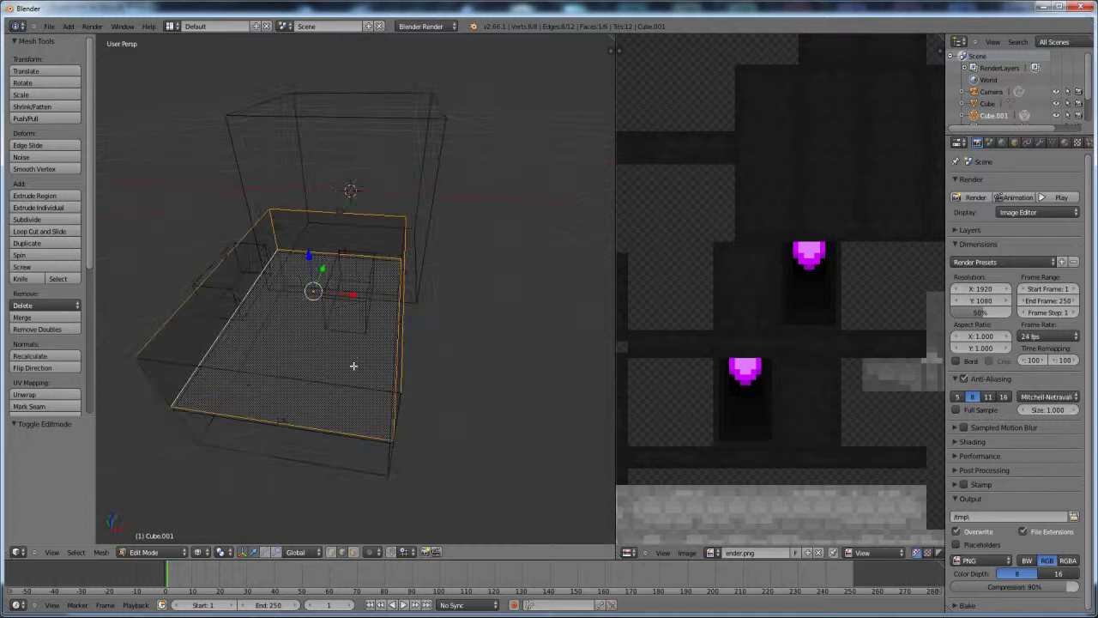
key(ctrl+e)
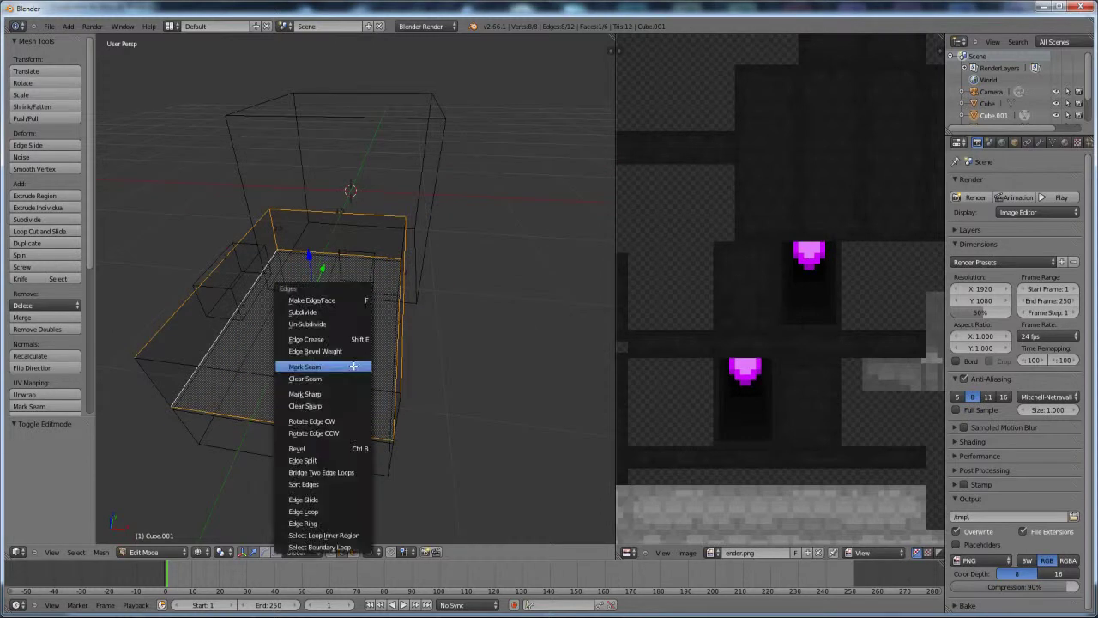
click(364, 365)
- Select the whole upper snout block and unwrap it onto the ender.png texture
key(a)
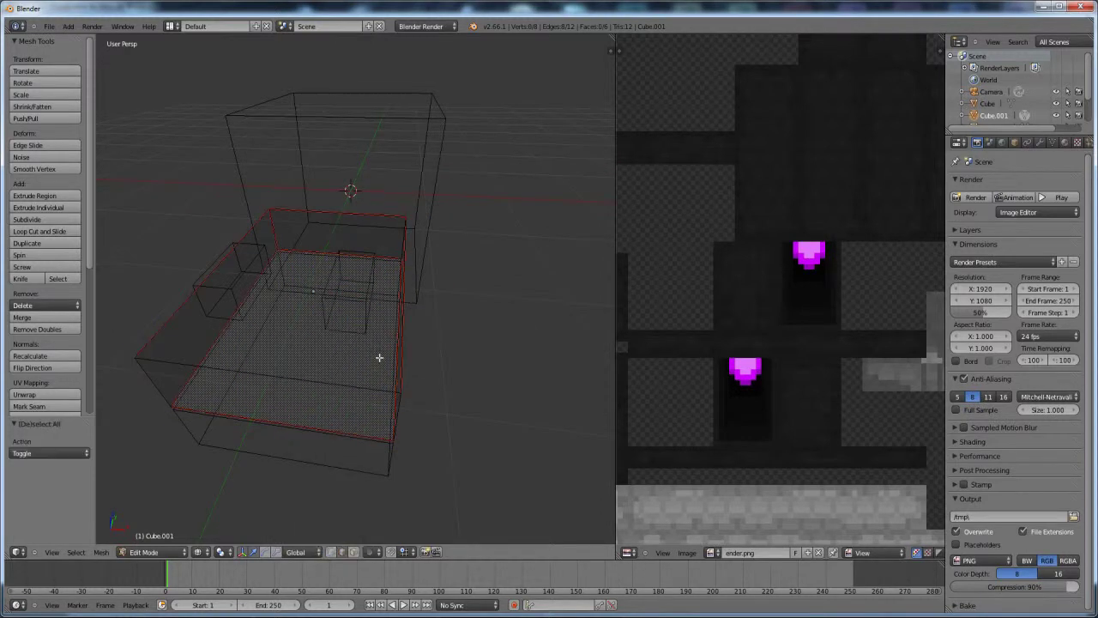
key(a)
key(u)
click(379, 358)
scroll(684, 286, down, 10)
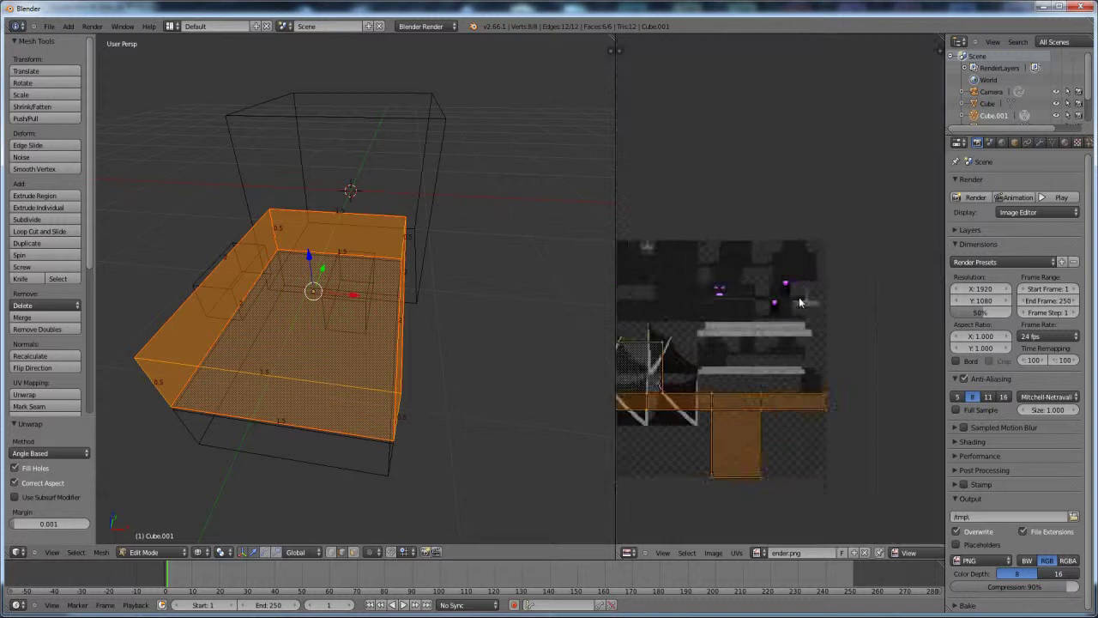
scroll(726, 403, up, 1)
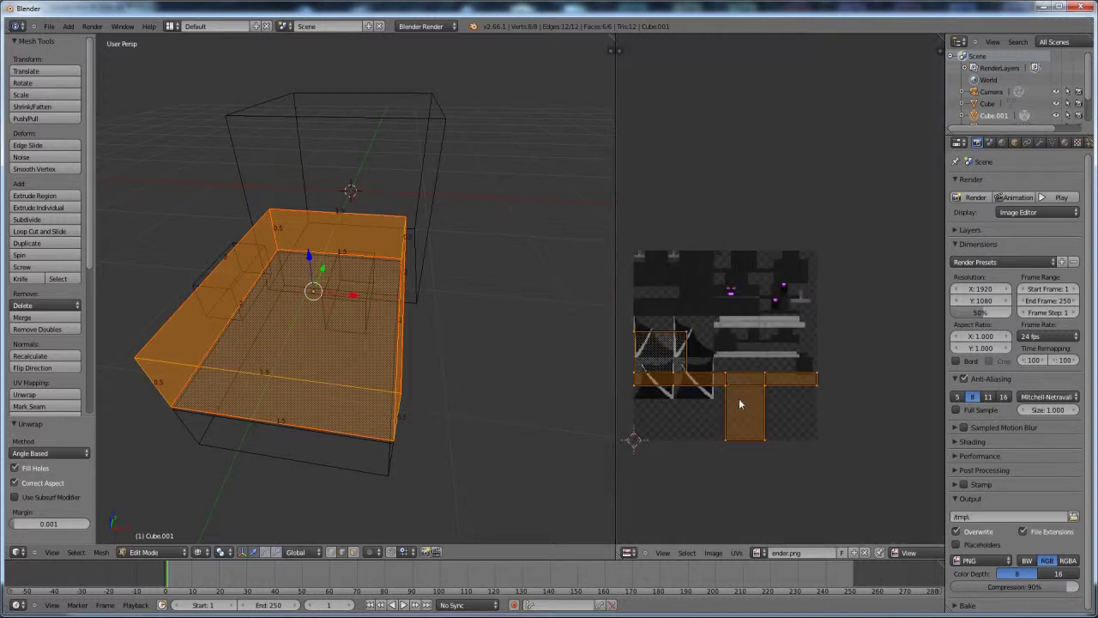
- Rotate the snout block's complete UV layout by -180° and move it over the purple nostril area of the texture
key(g)
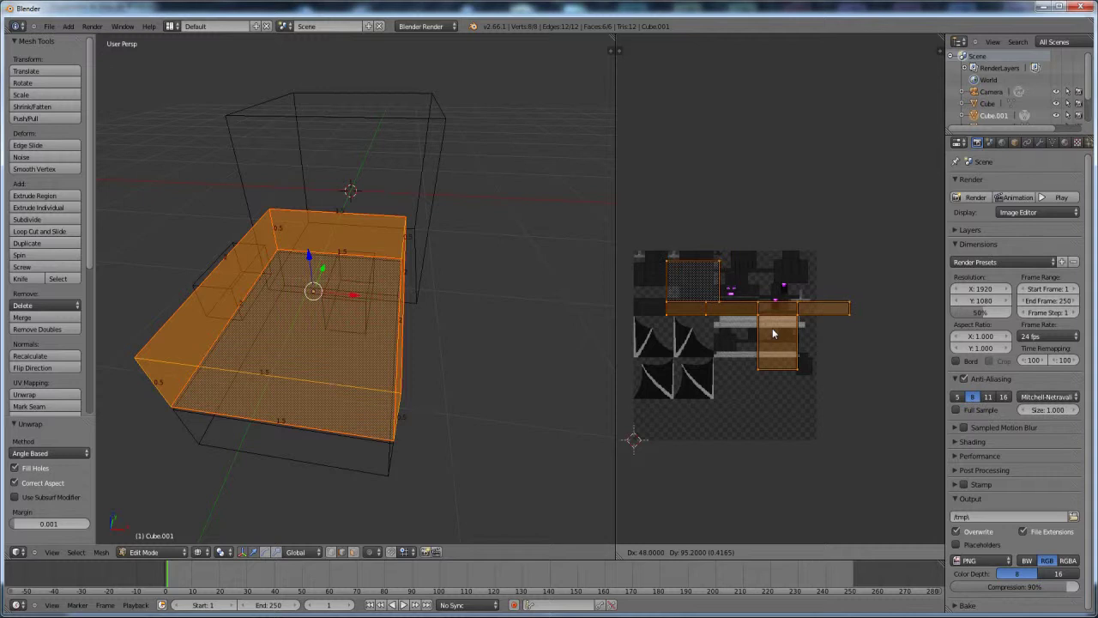
click(772, 328)
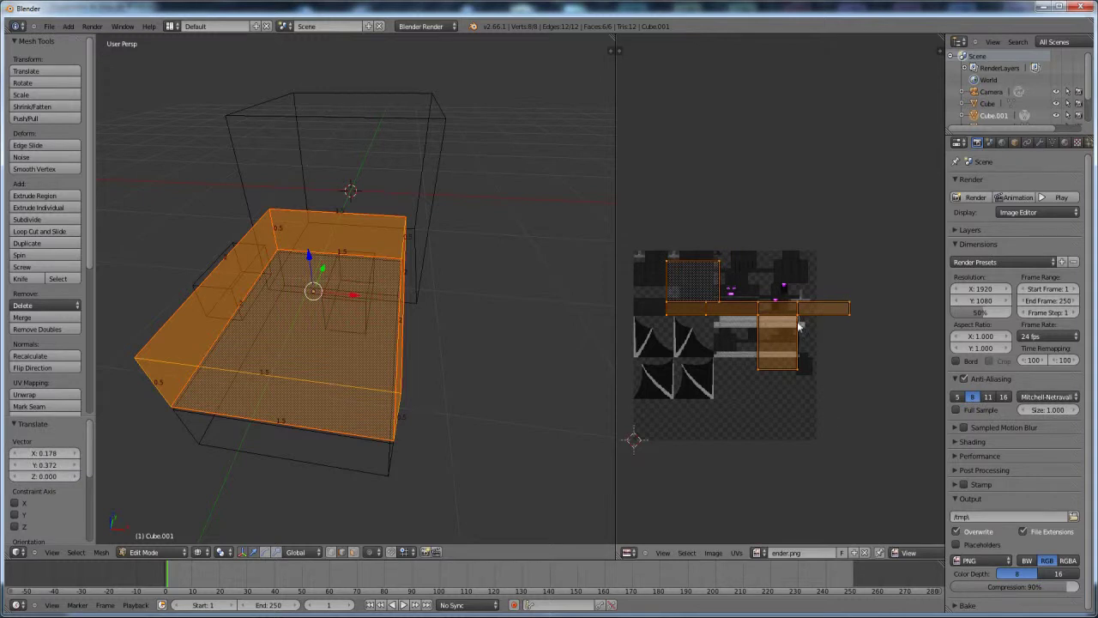
scroll(829, 418, up, 2)
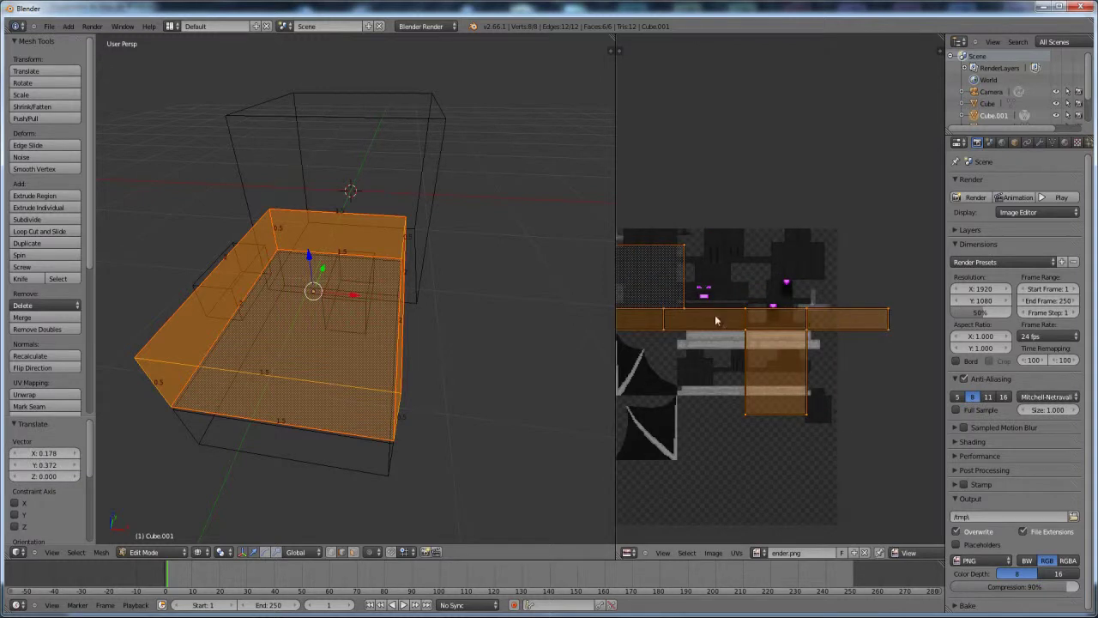
scroll(781, 307, up, 2)
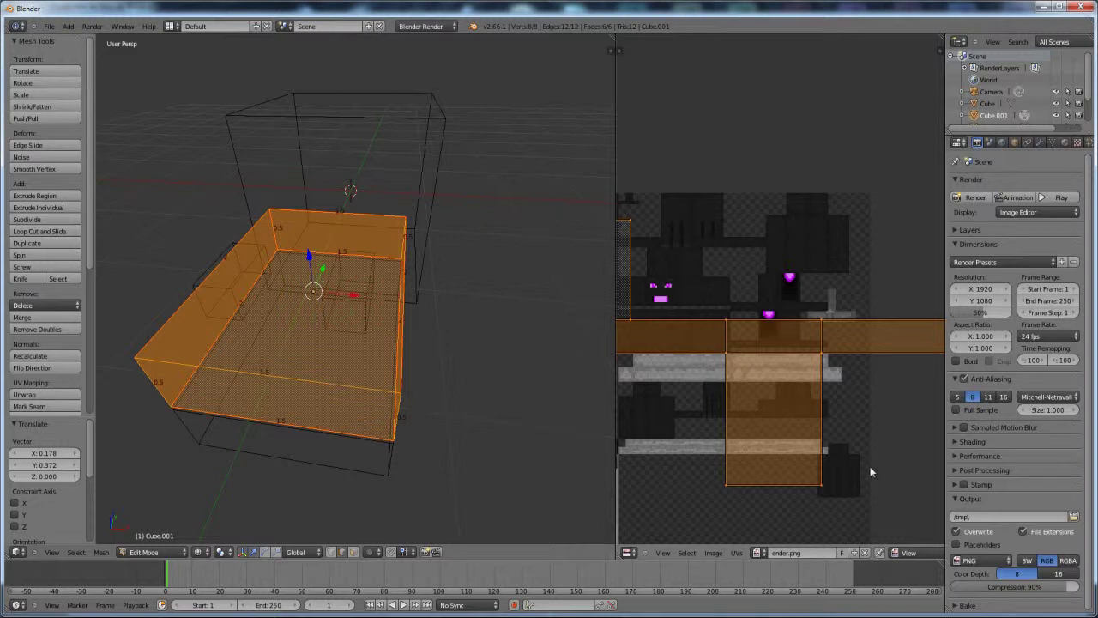
key(r)
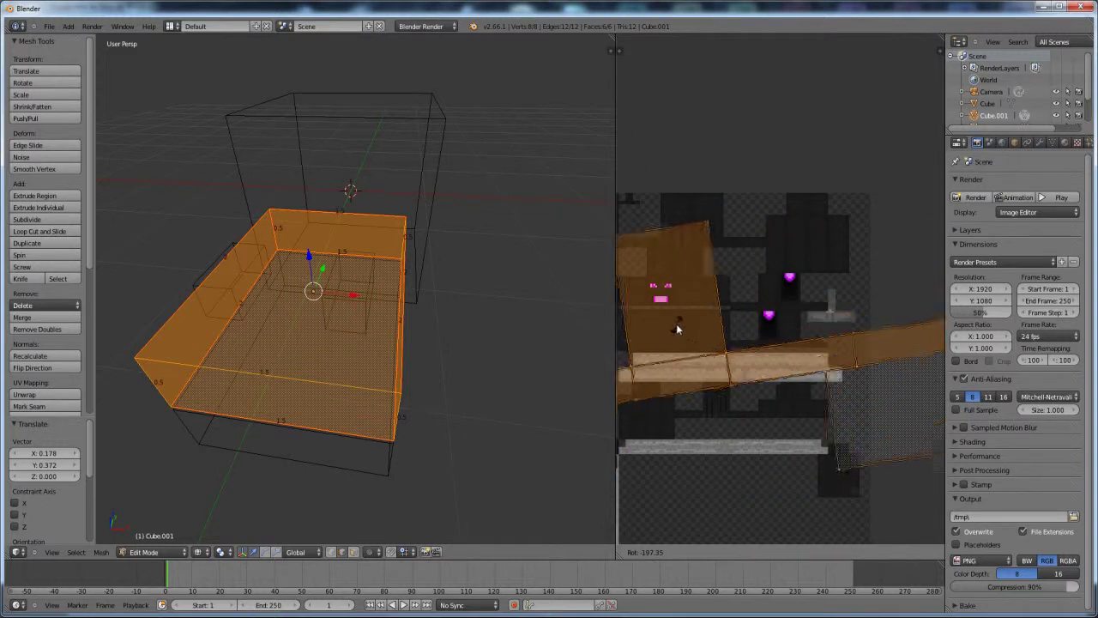
click(677, 322)
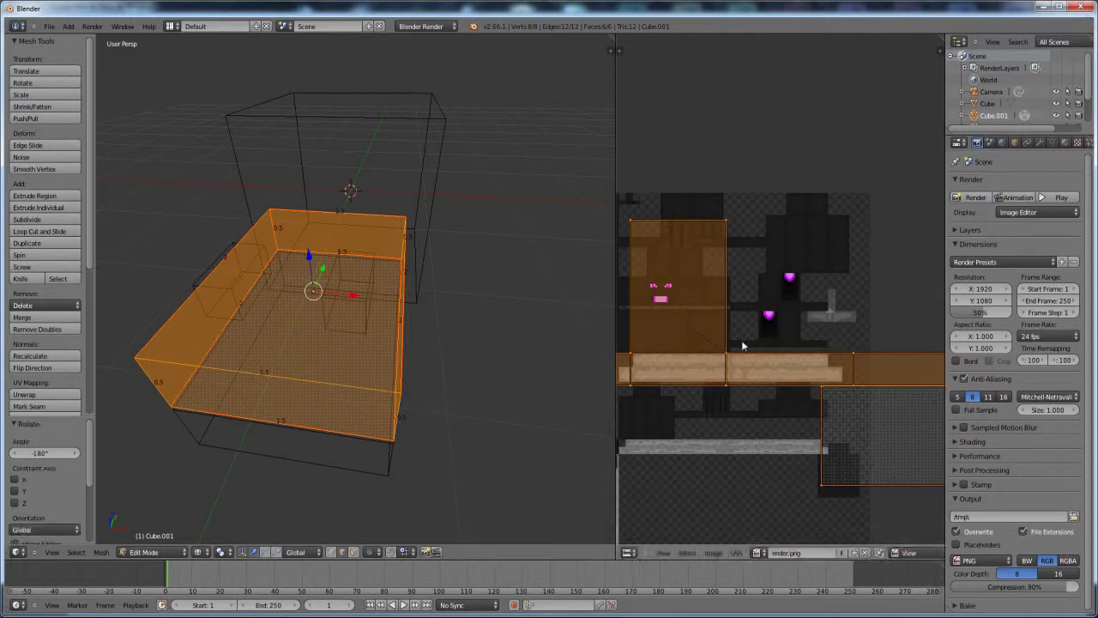
key(g)
click(854, 369)
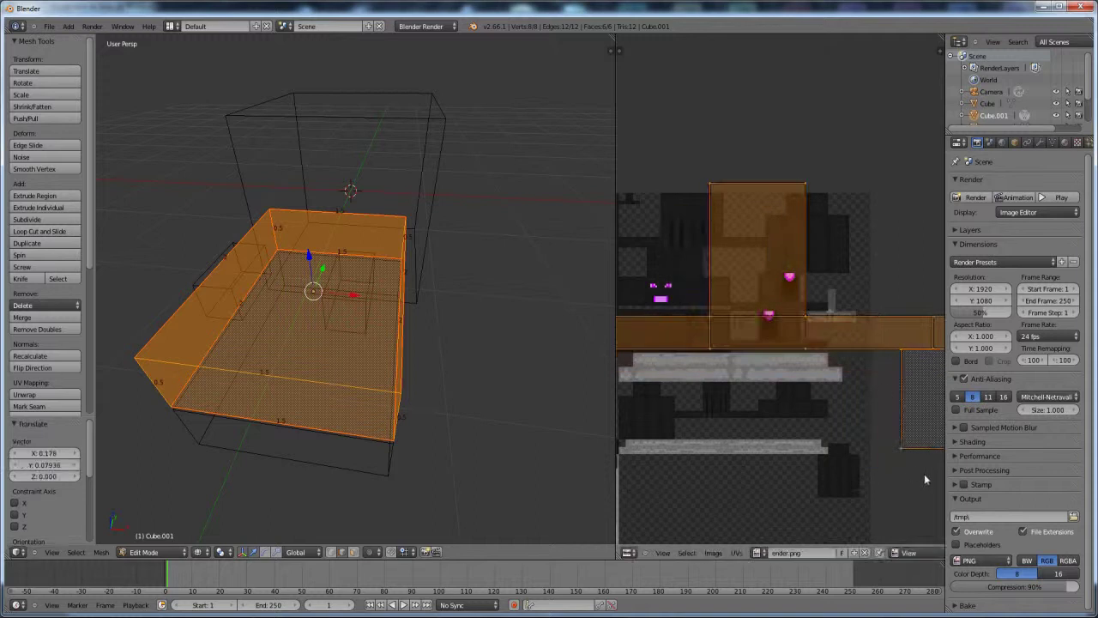
- Scale the UV layout down by 0.290 and again by 0.843, and position it beside the upper purple nostril
key(s)
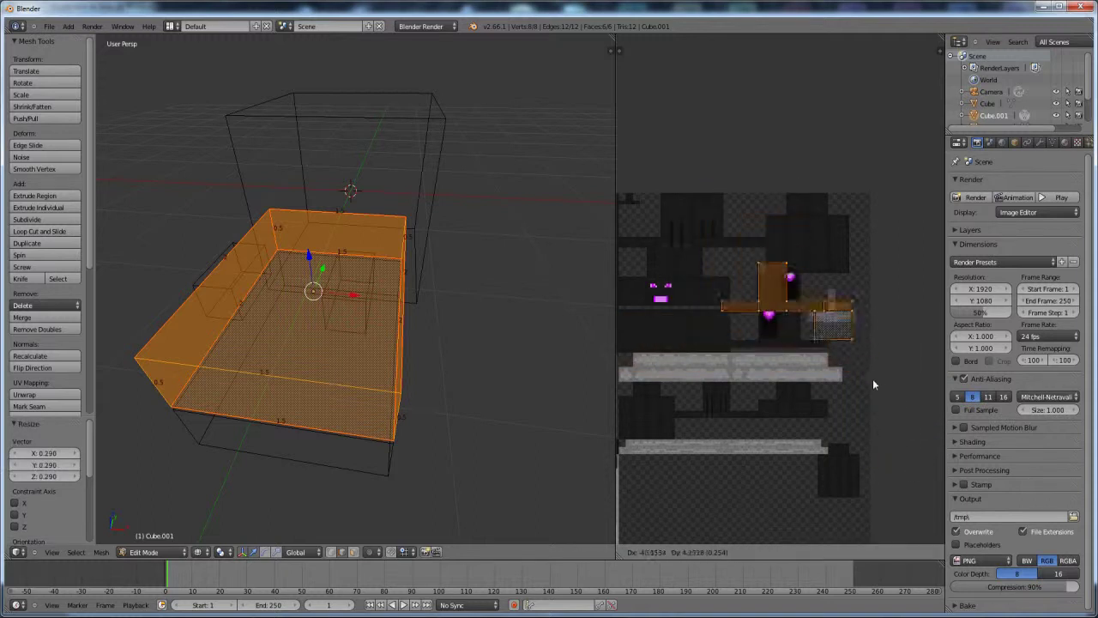
click(886, 388)
scroll(886, 388, up, 3)
key(g)
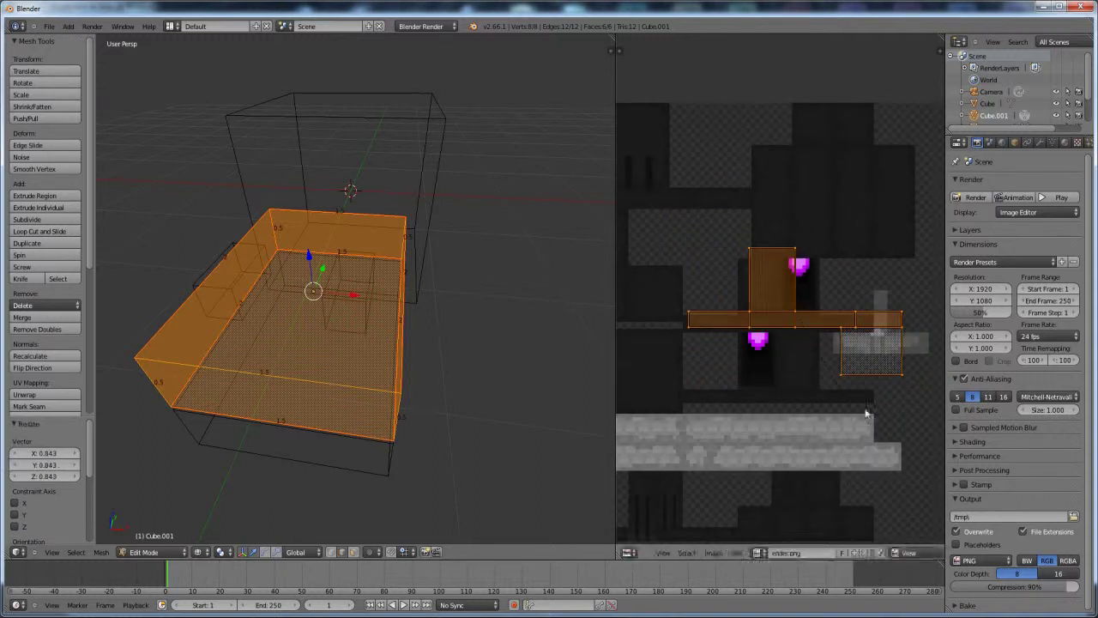
click(838, 413)
- Scale the UV layout by 0.875 and nudge it into line with the dark snout area of the texture
scroll(840, 441, up, 3)
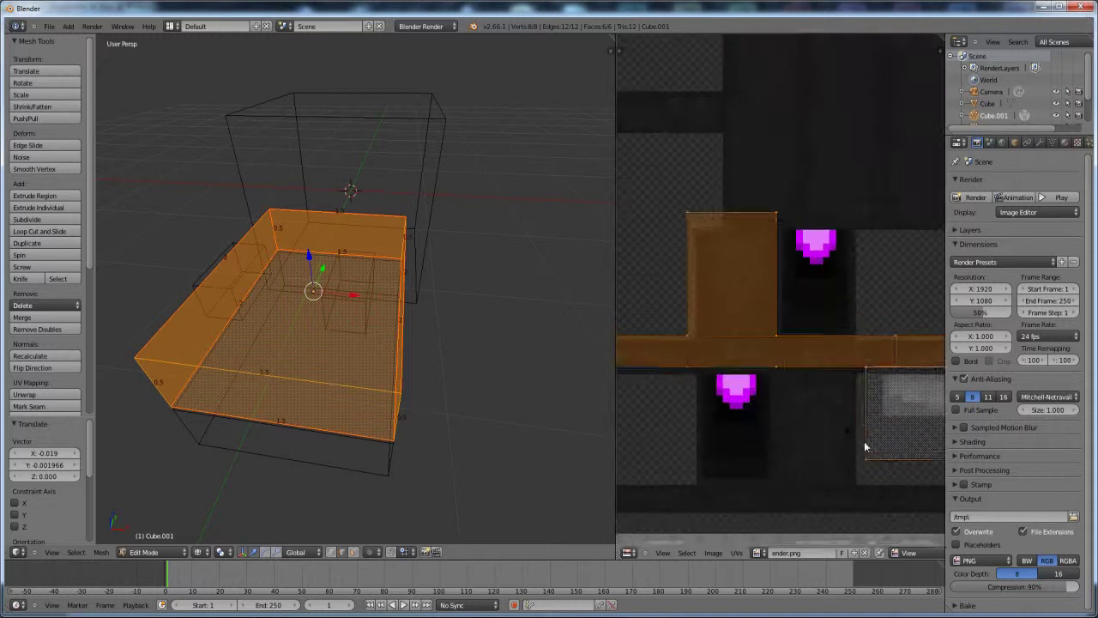
key(s)
click(839, 429)
key(g)
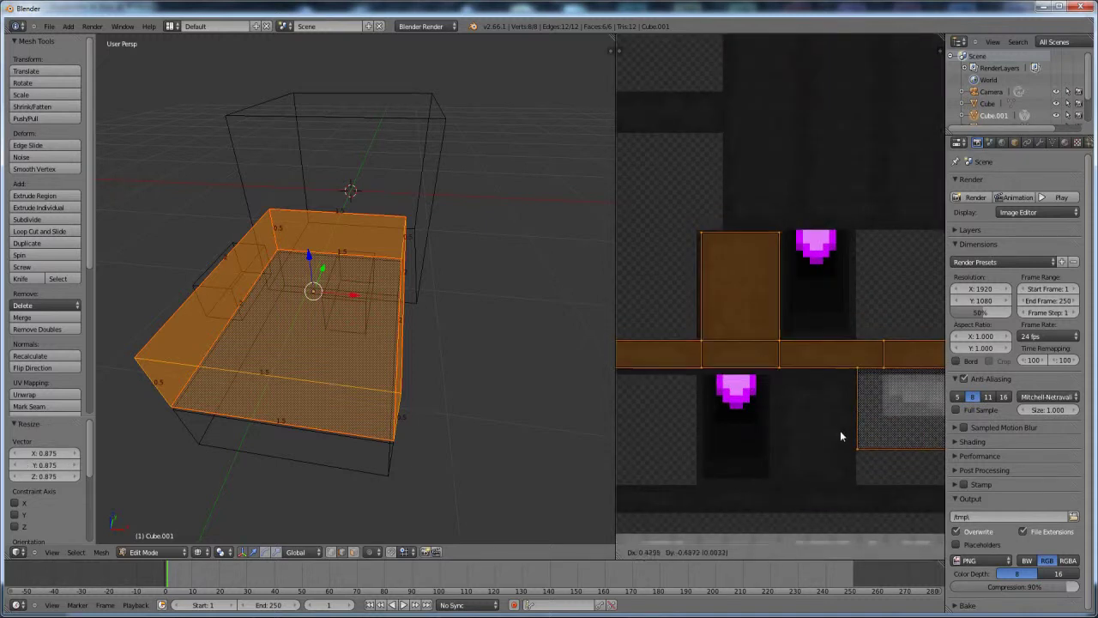
click(839, 432)
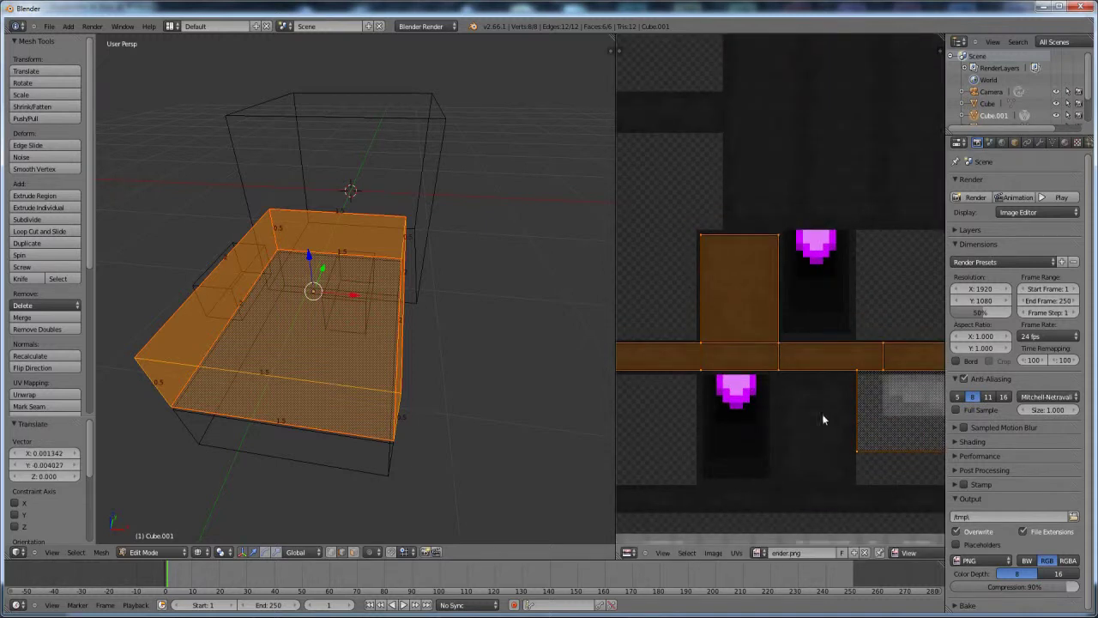
- Rotate the snout's separate underside UV face by 90° and place it over the lower purple patch, directly beneath the horizontal UV strip
scroll(822, 413, down, 3)
scroll(840, 447, up, 1)
right_click(831, 353)
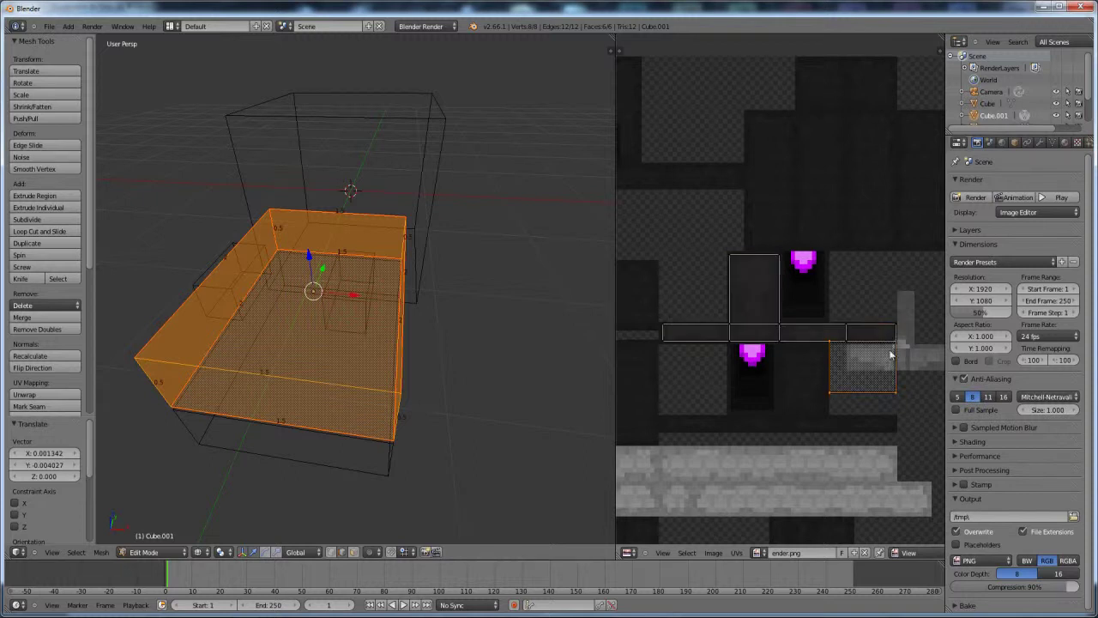
key(g)
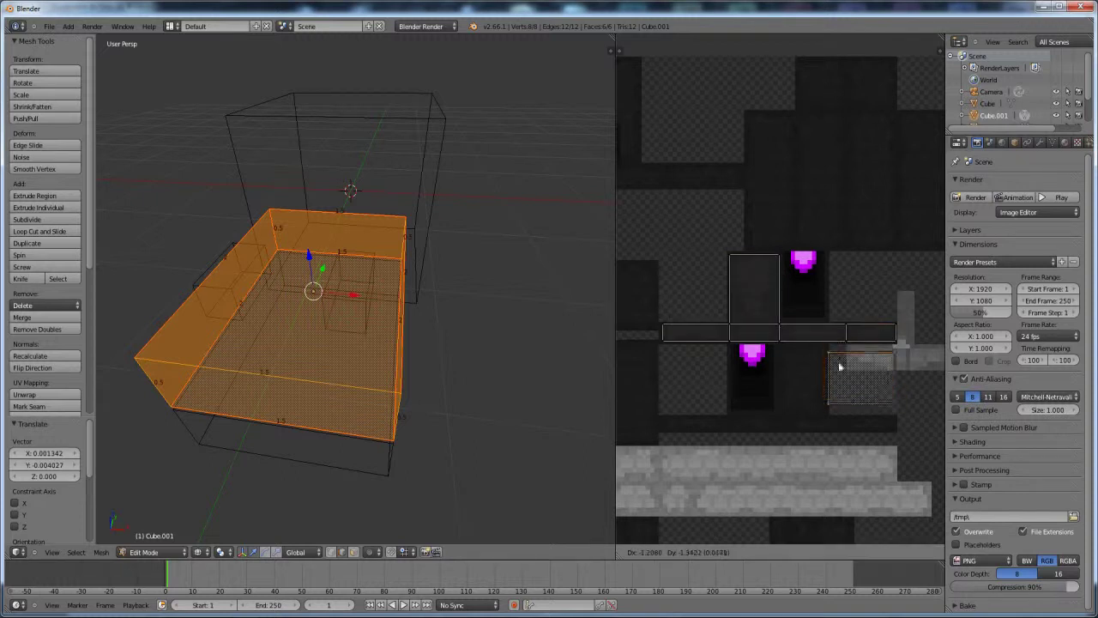
right_click(854, 377)
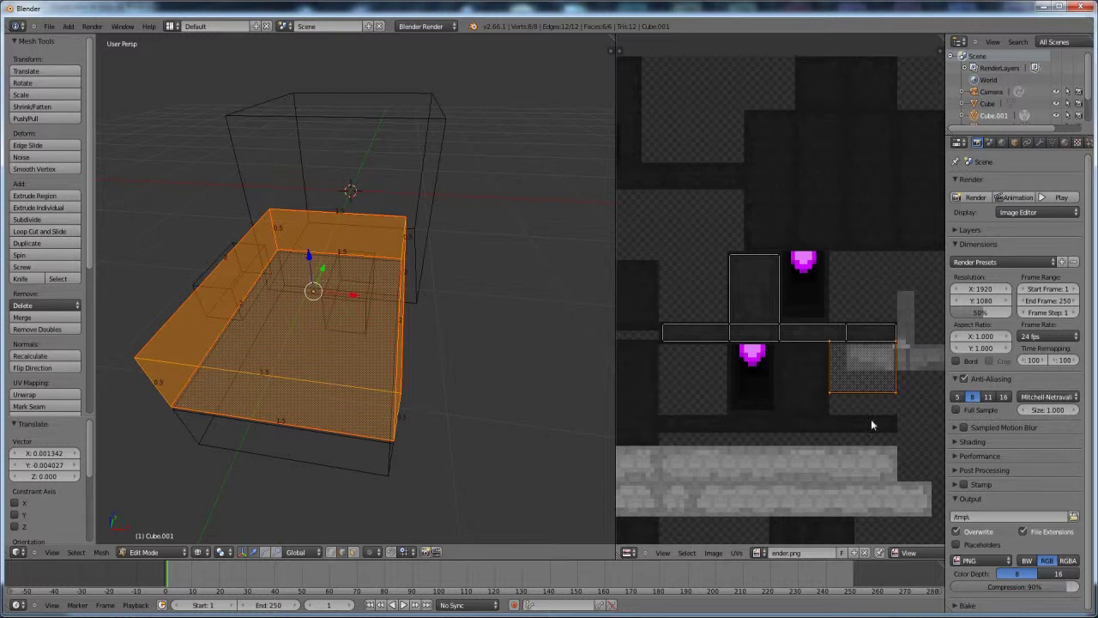
text(r90)
key(Return)
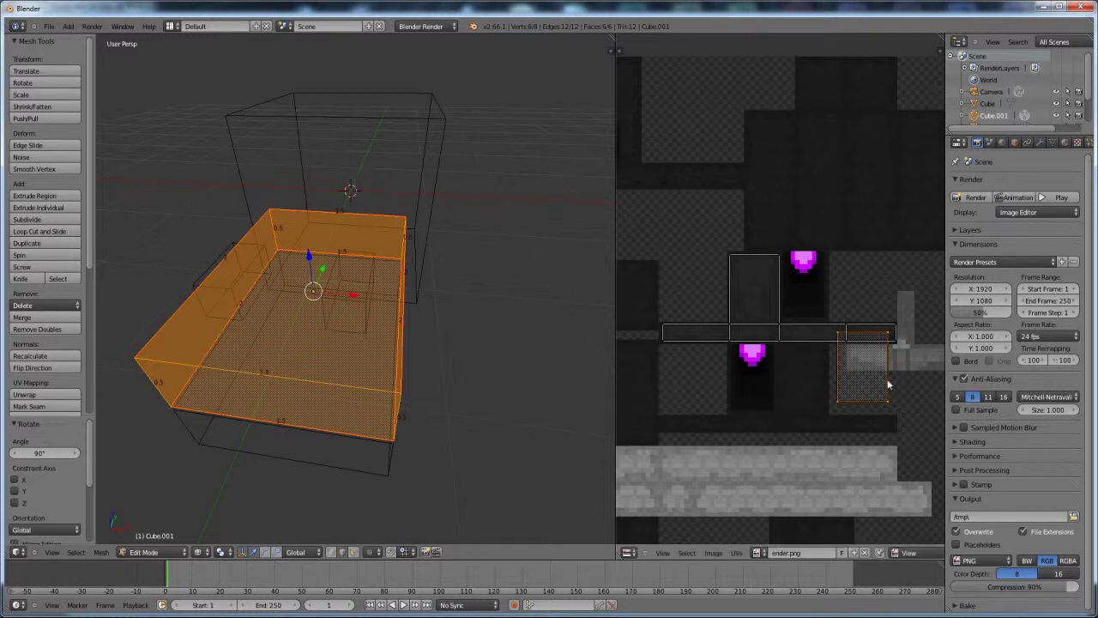
key(g)
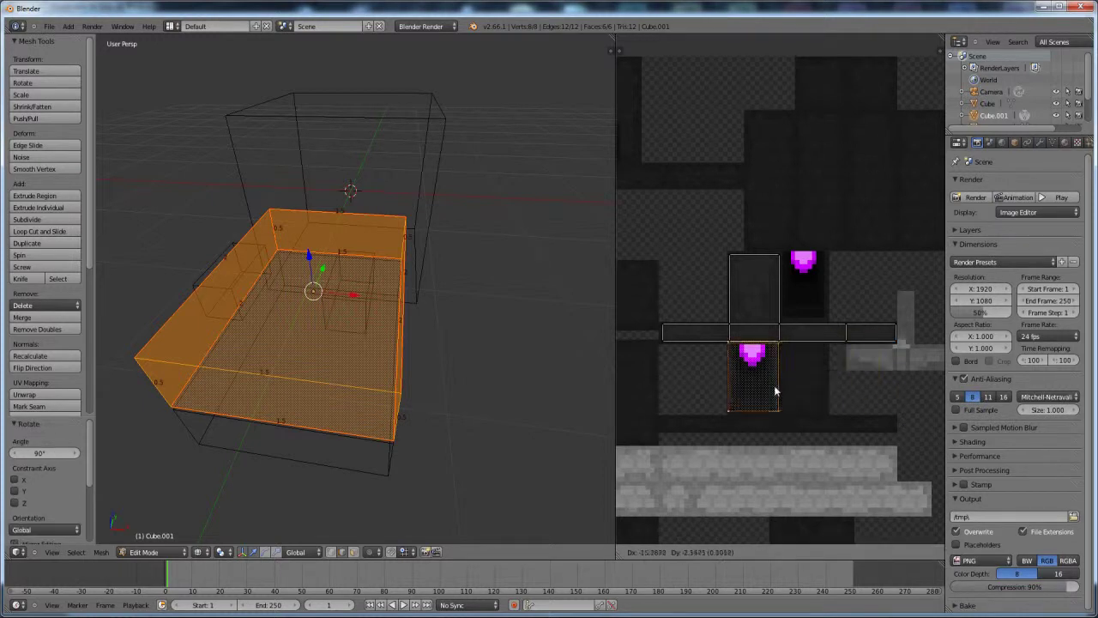
click(775, 387)
- Switch the 3D view from wireframe to textured shading to show the snout with its texture
mouse_move(367, 341)
middle_down()
mouse_move(376, 311)
mouse_move(326, 377)
middle_up()
scroll(377, 300, down, 3)
key(z)
scroll(377, 300, up, 2)
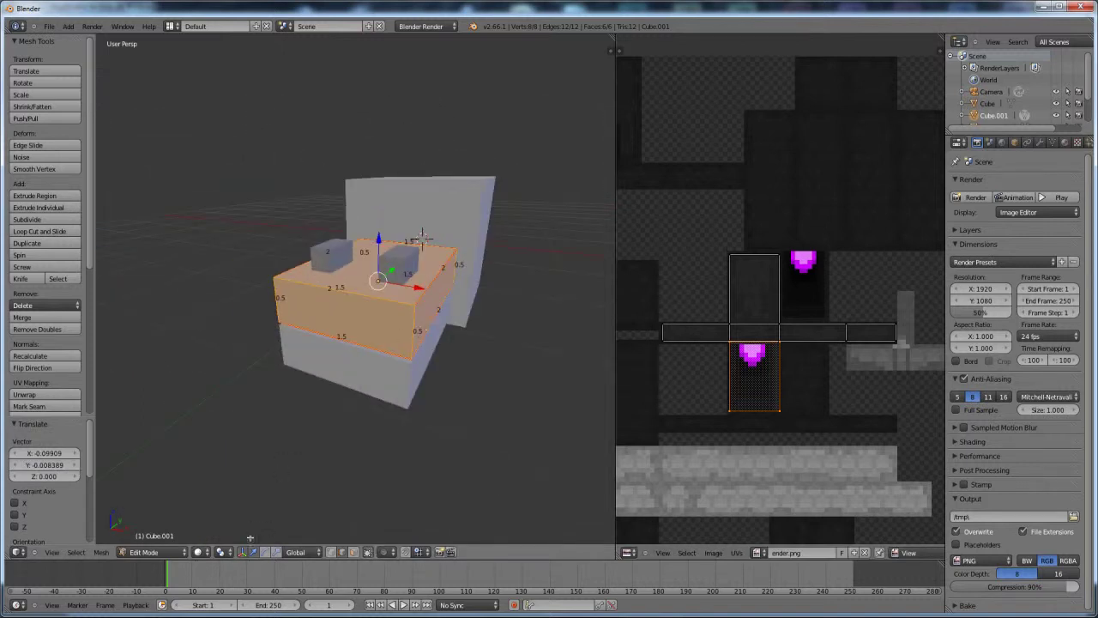
click(198, 552)
click(228, 502)
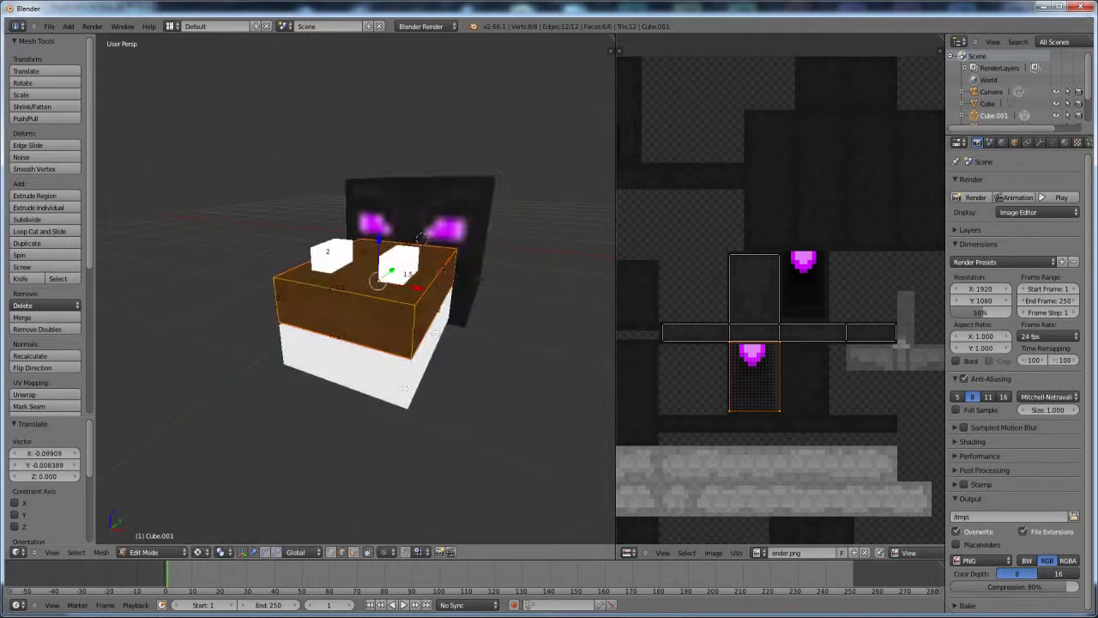
- Leave Edit Mode, select the untextured lower jaw block and move it to another layer
mouse_move(429, 368)
middle_down()
mouse_move(432, 294)
mouse_move(418, 290)
mouse_move(441, 363)
mouse_move(420, 328)
middle_up()
key(Tab)
right_click(441, 363)
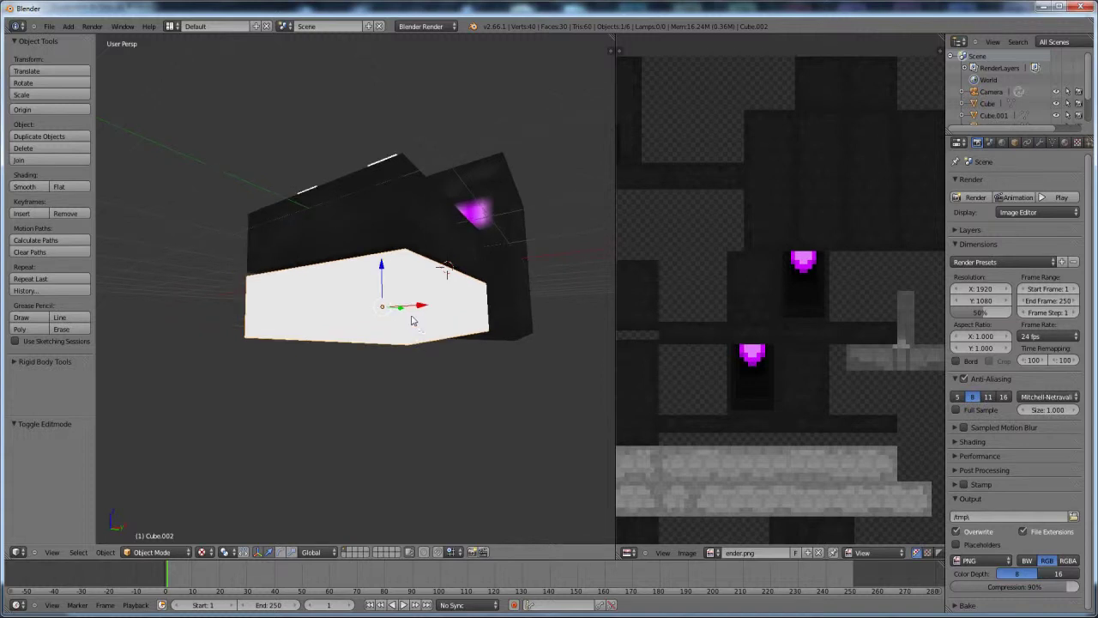
key(m)
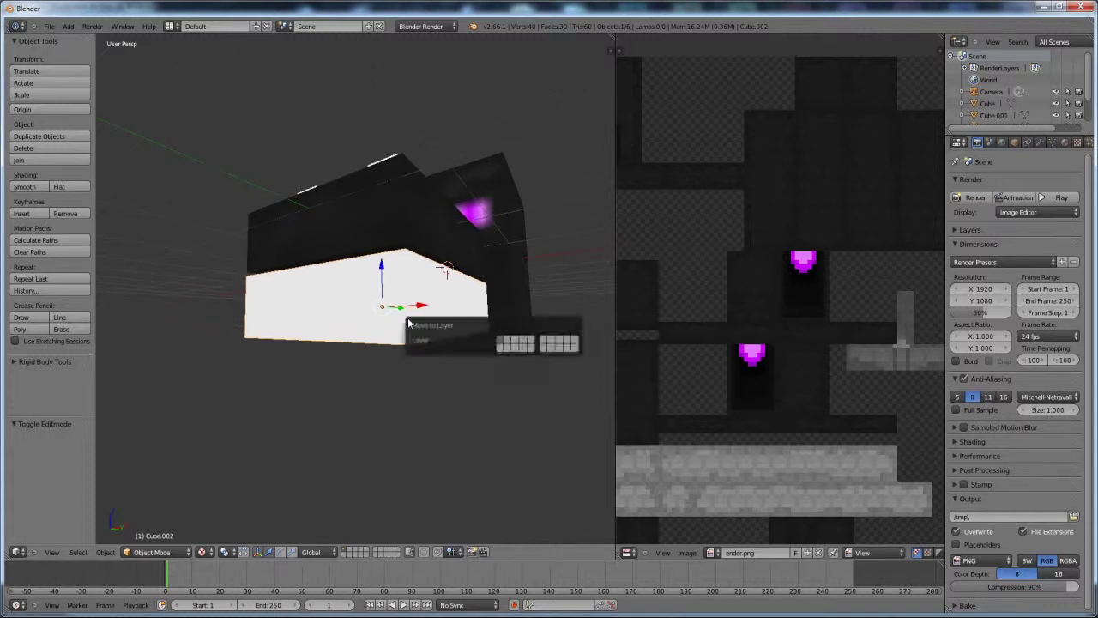
click(506, 343)
middle_drag(429, 314, 441, 286)
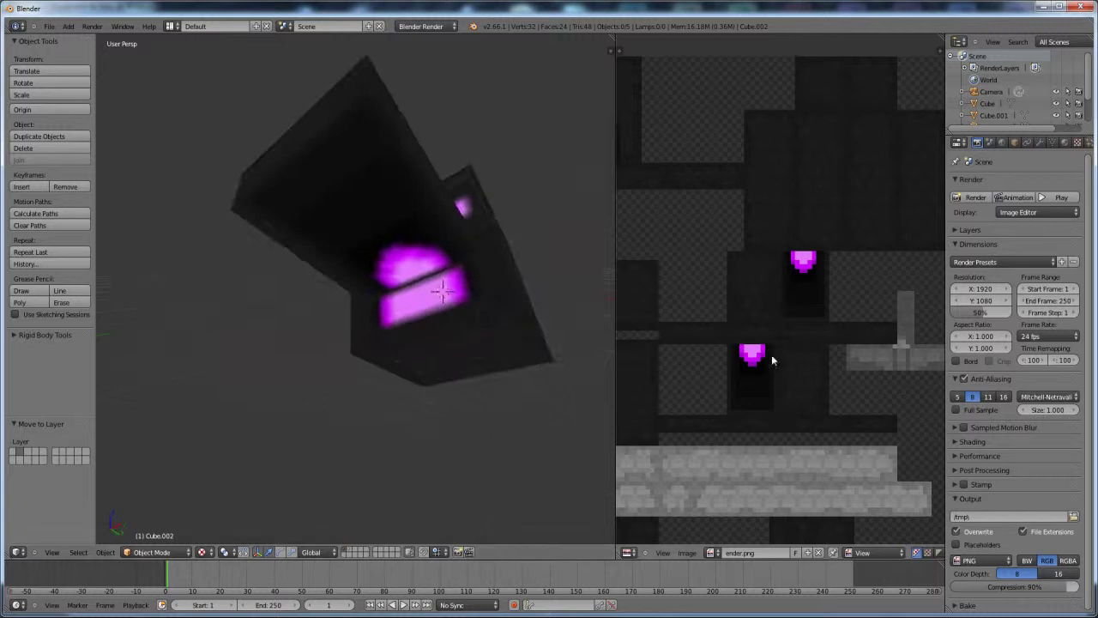
- Reopen the upper snout block in Edit Mode and select its entire UV layout
key(Tab)
key(Tab)
right_click(422, 197)
key(Tab)
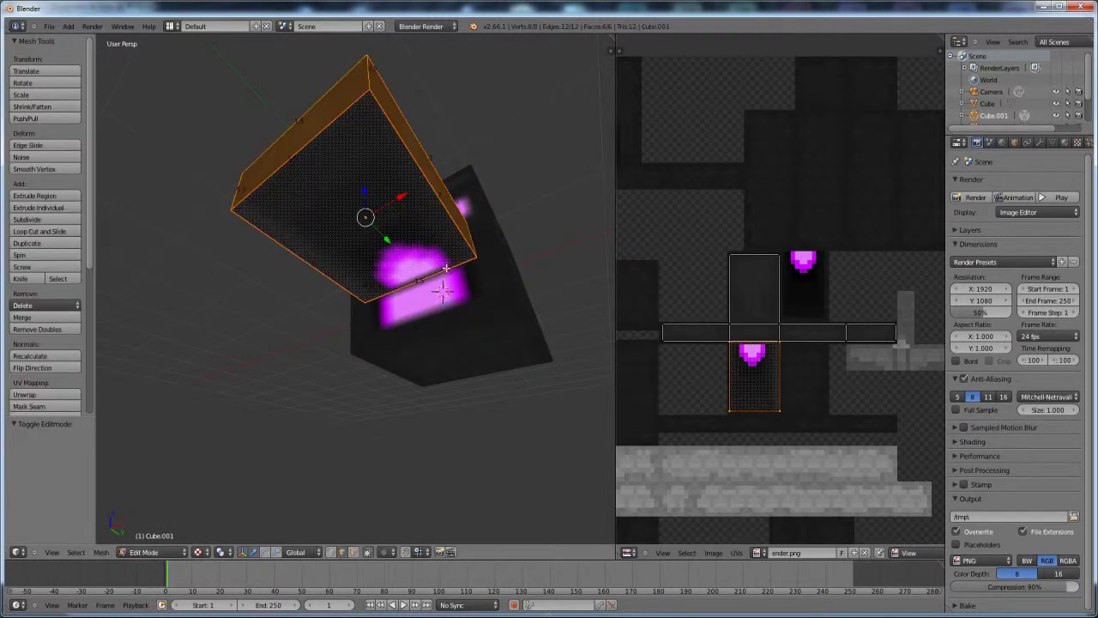
scroll(786, 360, up, 1)
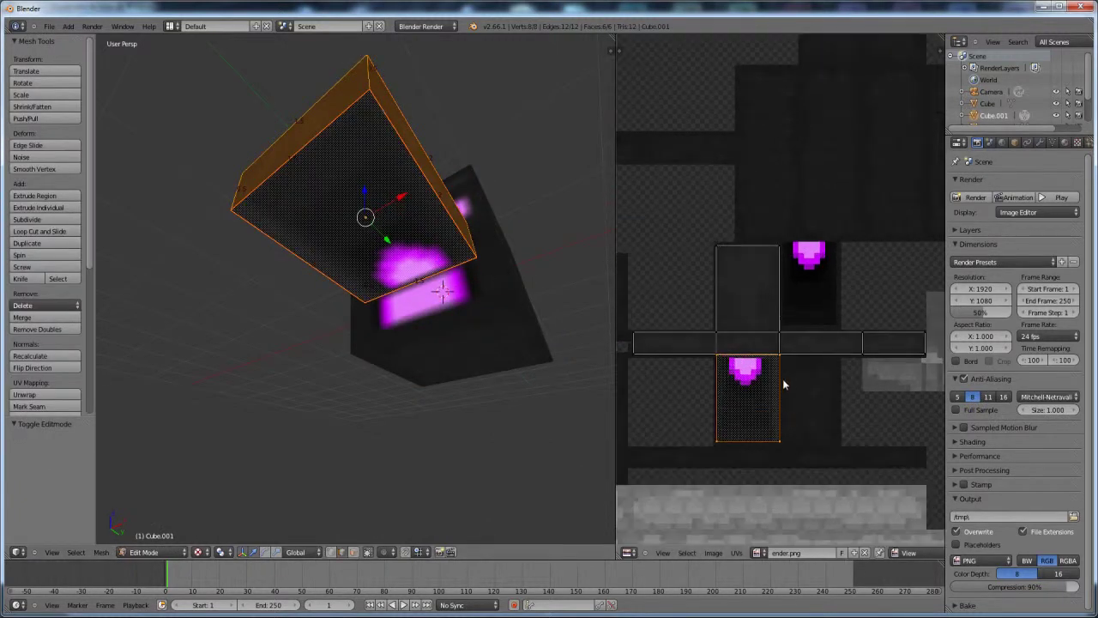
scroll(782, 378, up, 1)
scroll(809, 360, up, 1)
scroll(823, 354, down, 2)
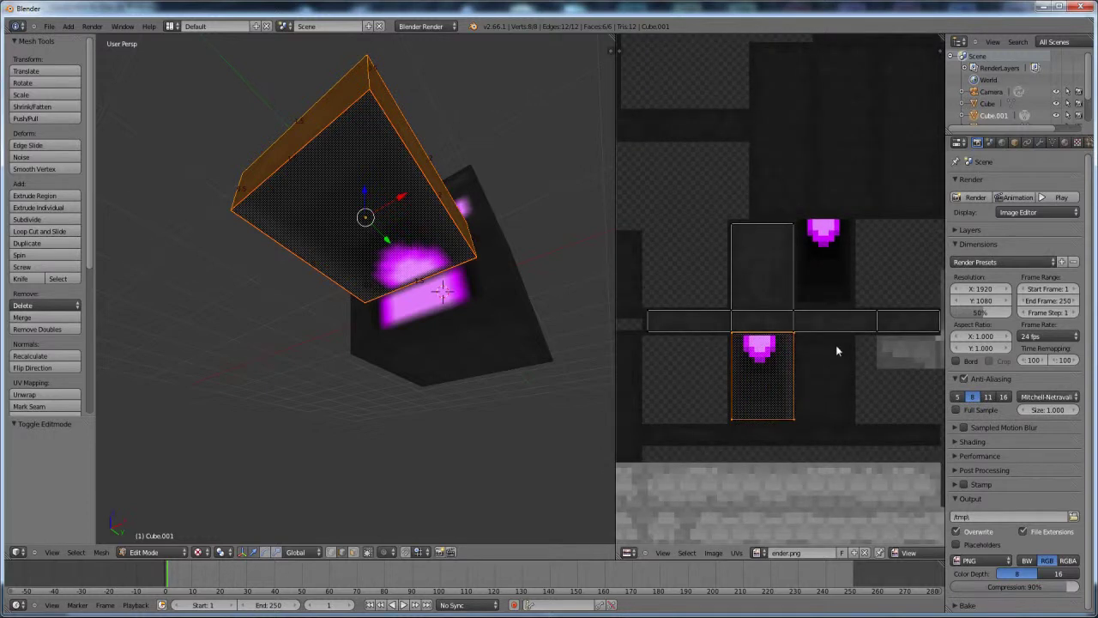
key(a)
key(a)
scroll(868, 345, up, 1)
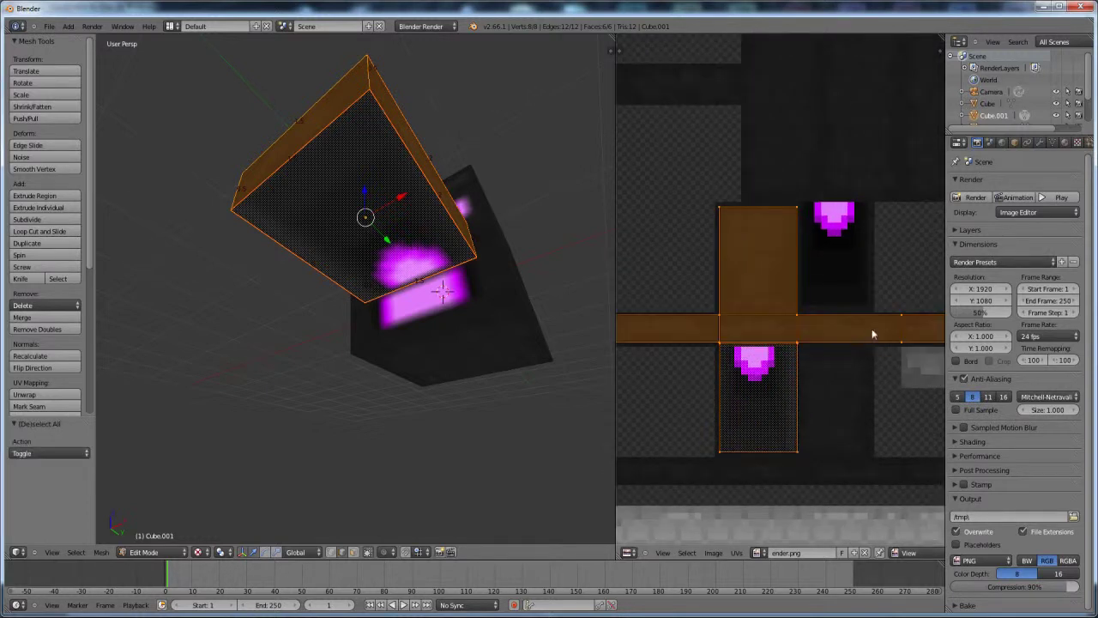
- Scale the snout's whole UV layout down by 0.852 and shift it slightly to fit within the dark snout area
key(s)
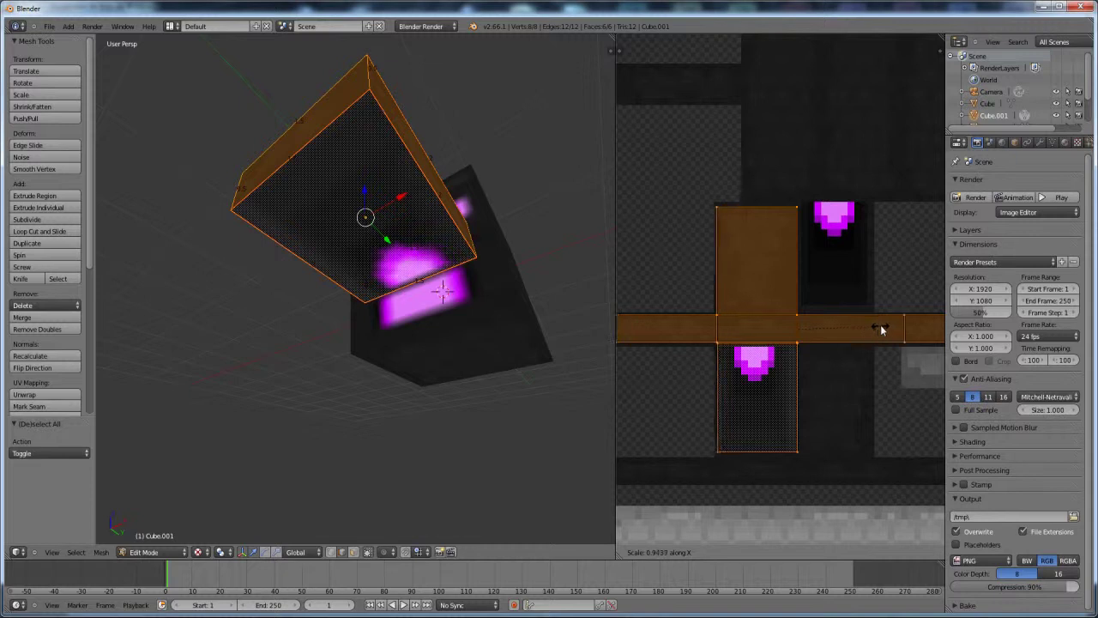
click(870, 329)
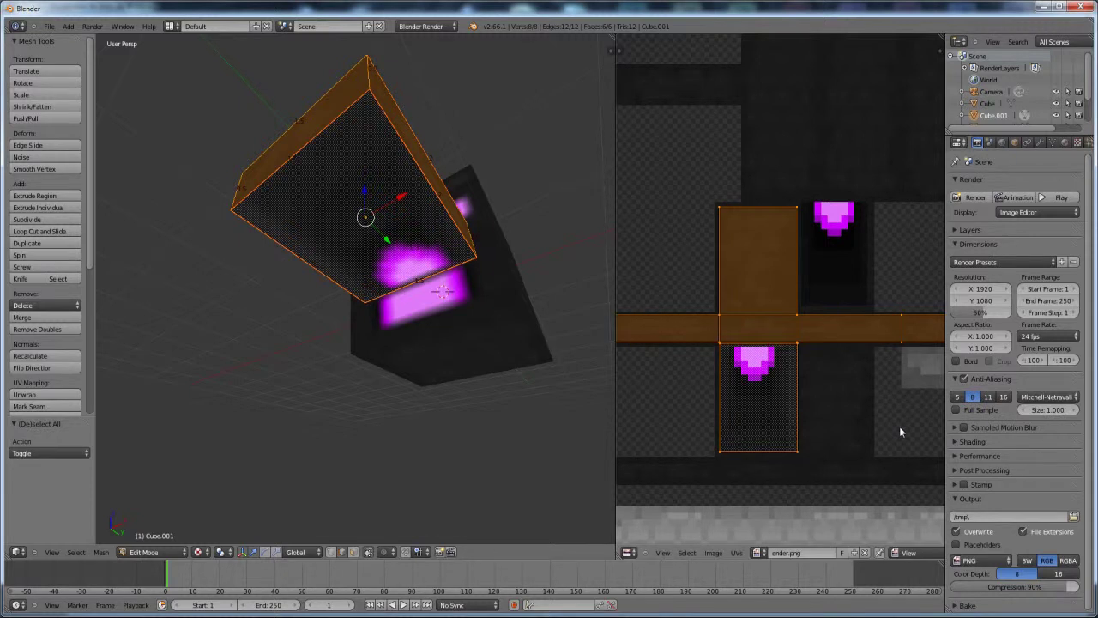
key(s)
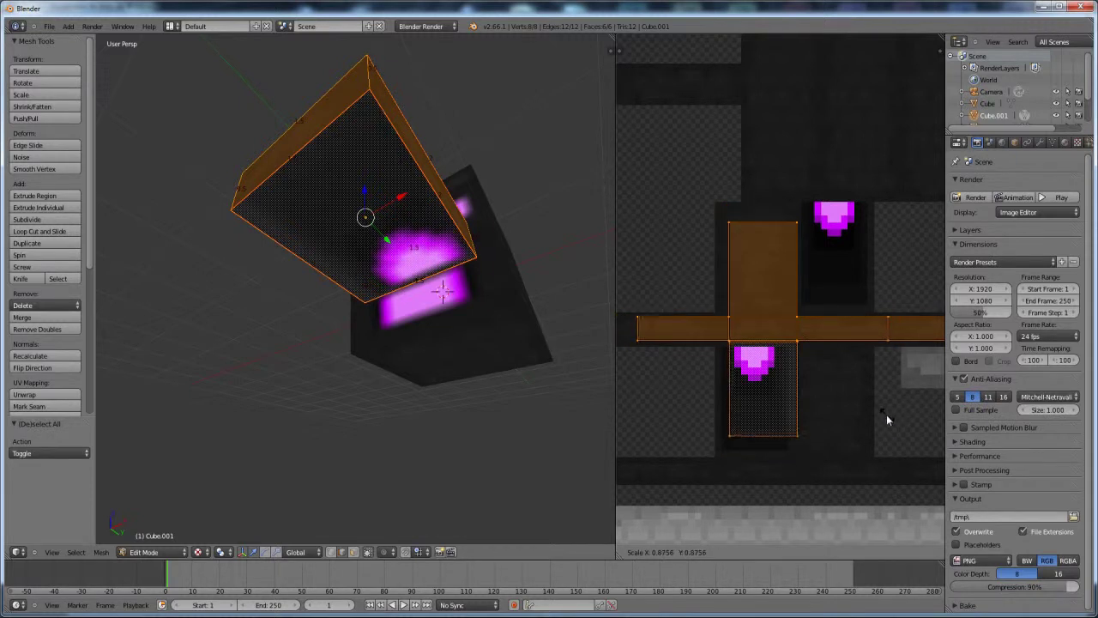
click(883, 372)
key(g)
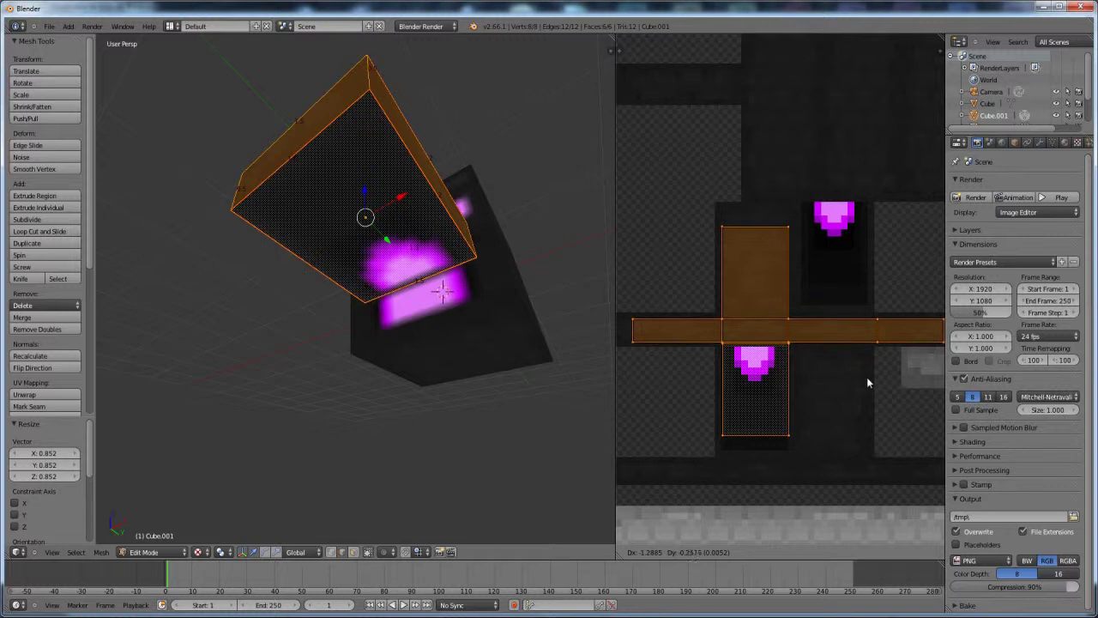
click(866, 376)
- Select the upper row of UV vertices on the horizontal strip and raise it by 0.002097 along Y
scroll(825, 347, down, 3)
scroll(824, 349, up, 1)
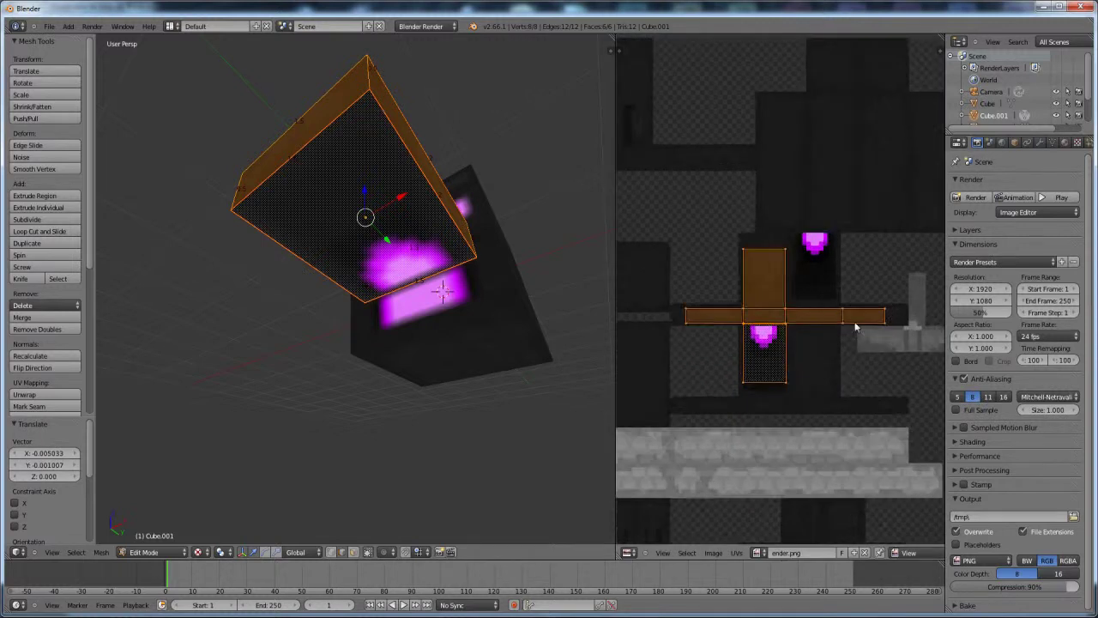
key(a)
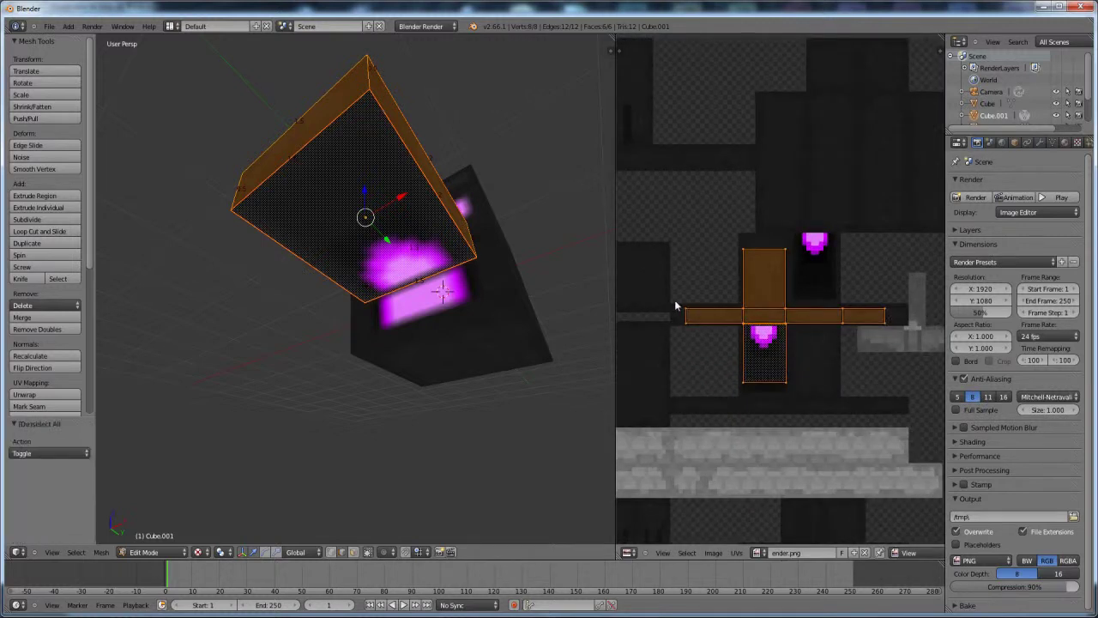
key(b)
drag(664, 295, 711, 319)
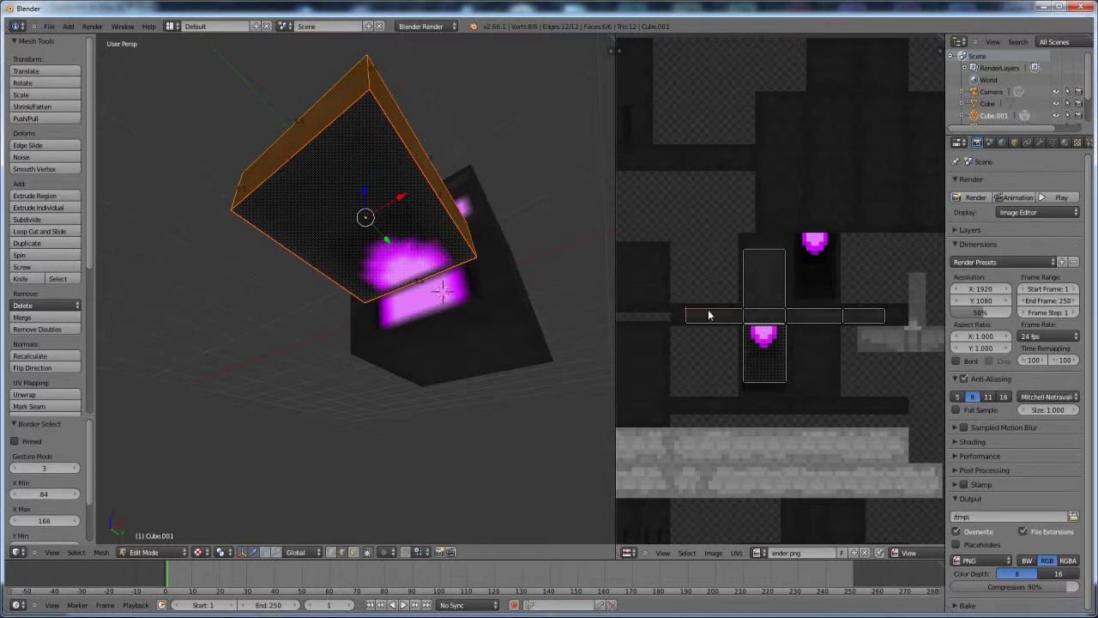
shift+right_click(745, 310)
right_click(675, 305)
key(b)
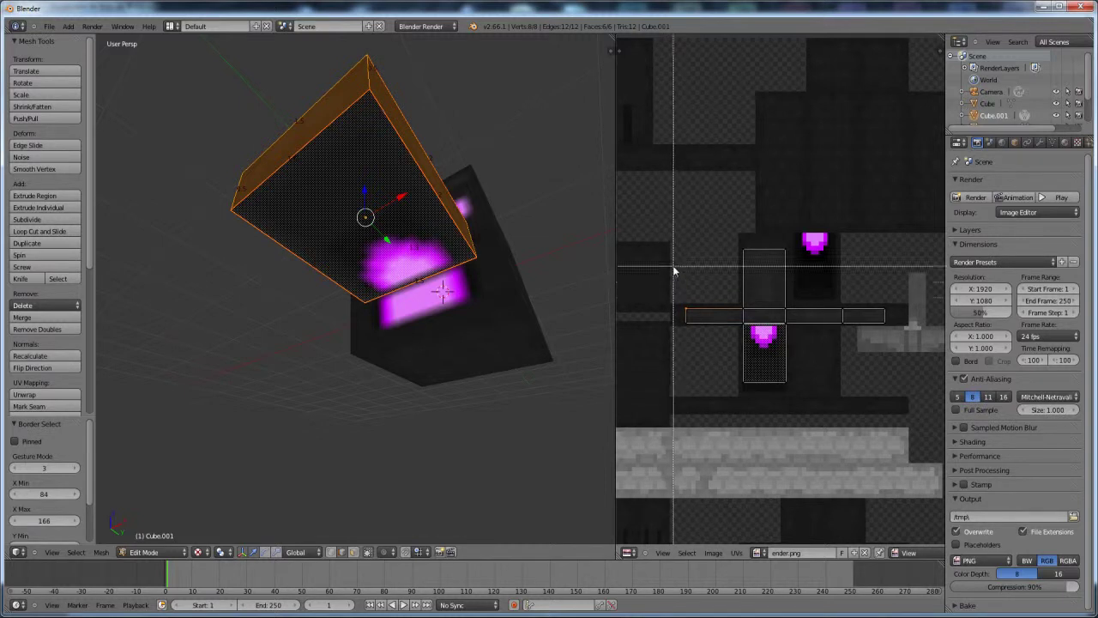
drag(671, 298, 904, 319)
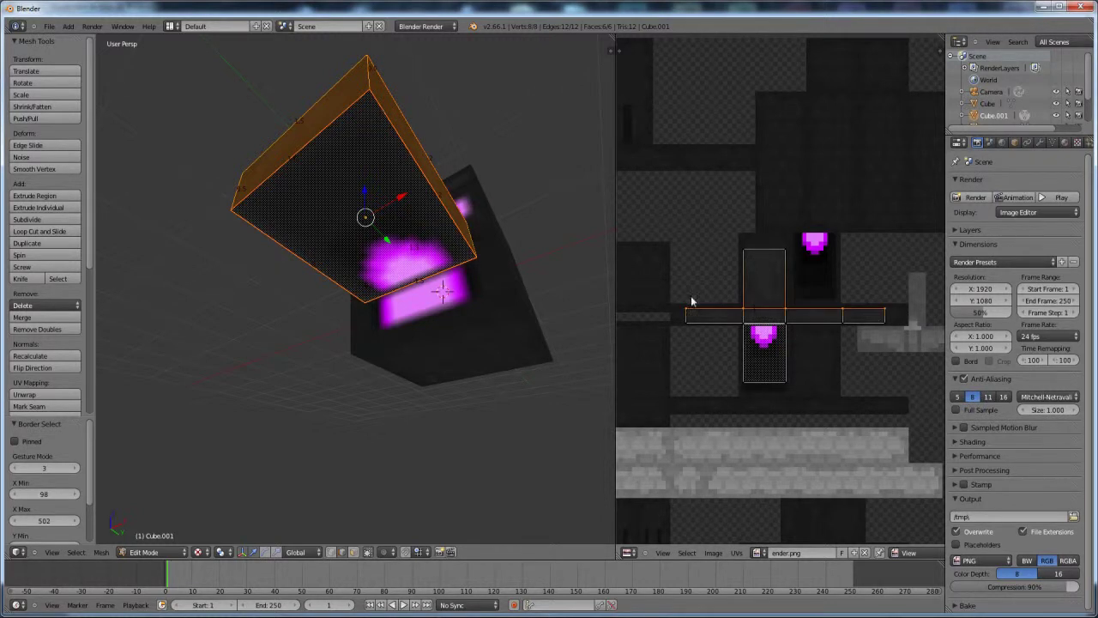
scroll(799, 318, up, 1)
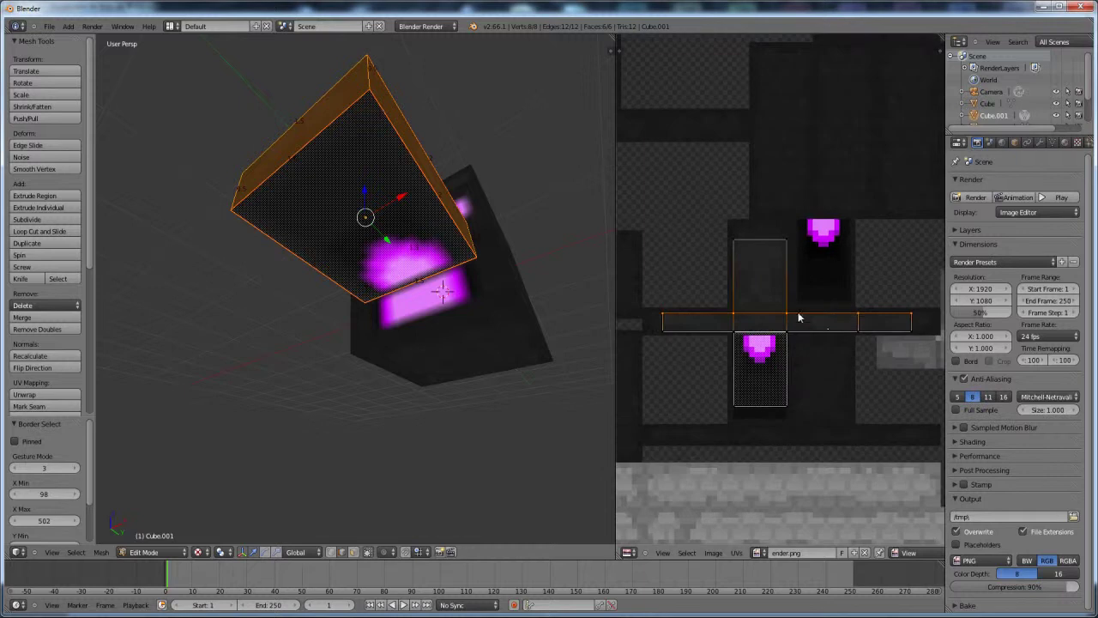
key(g)
key(y)
click(832, 354)
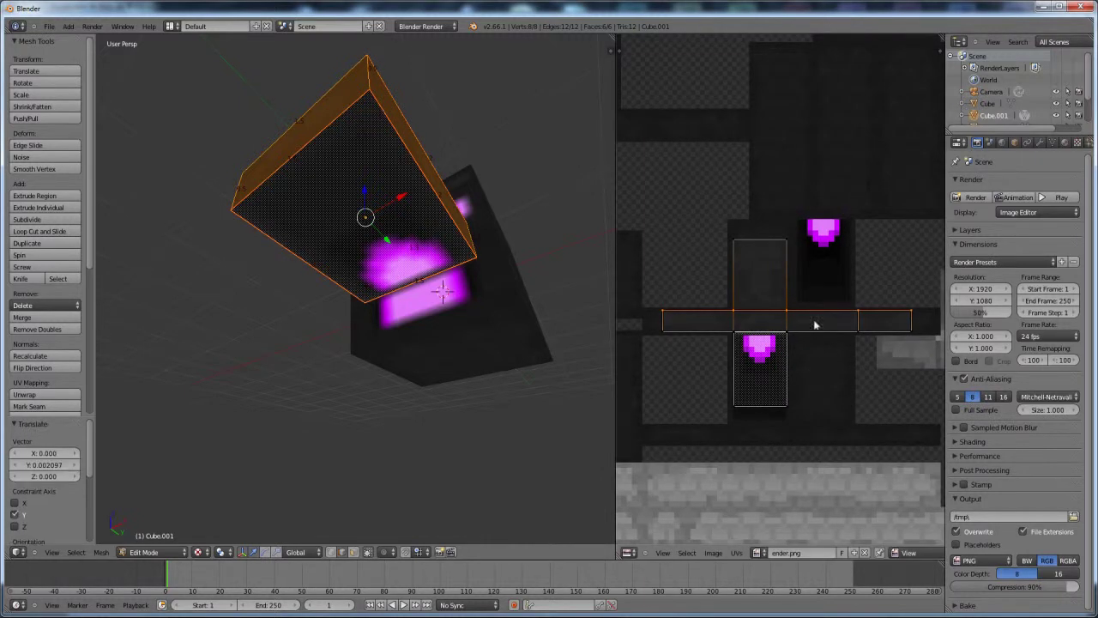
- Select the vertical line of UV vertices along the right edge of the layout's central column and adjust it along X
key(a)
key(a)
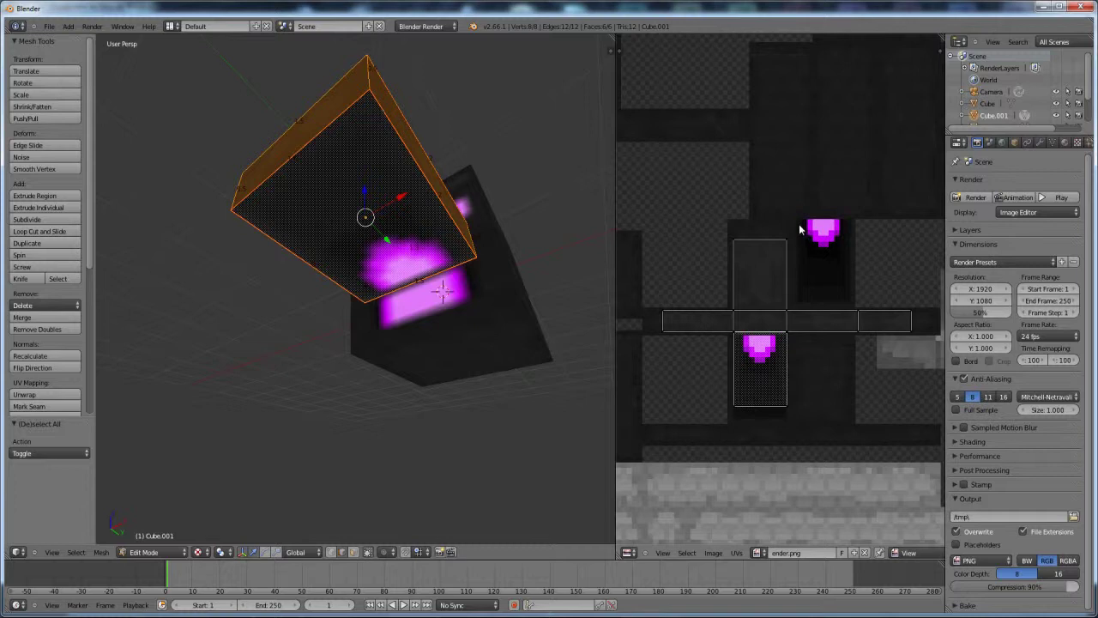
key(b)
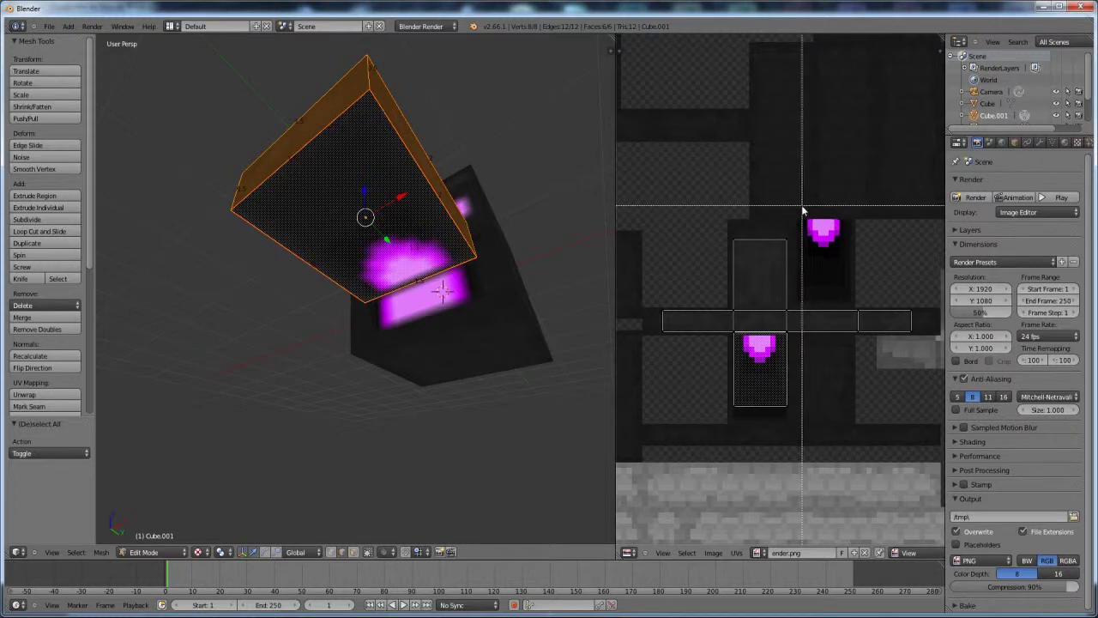
drag(806, 201, 779, 439)
key(g)
key(x)
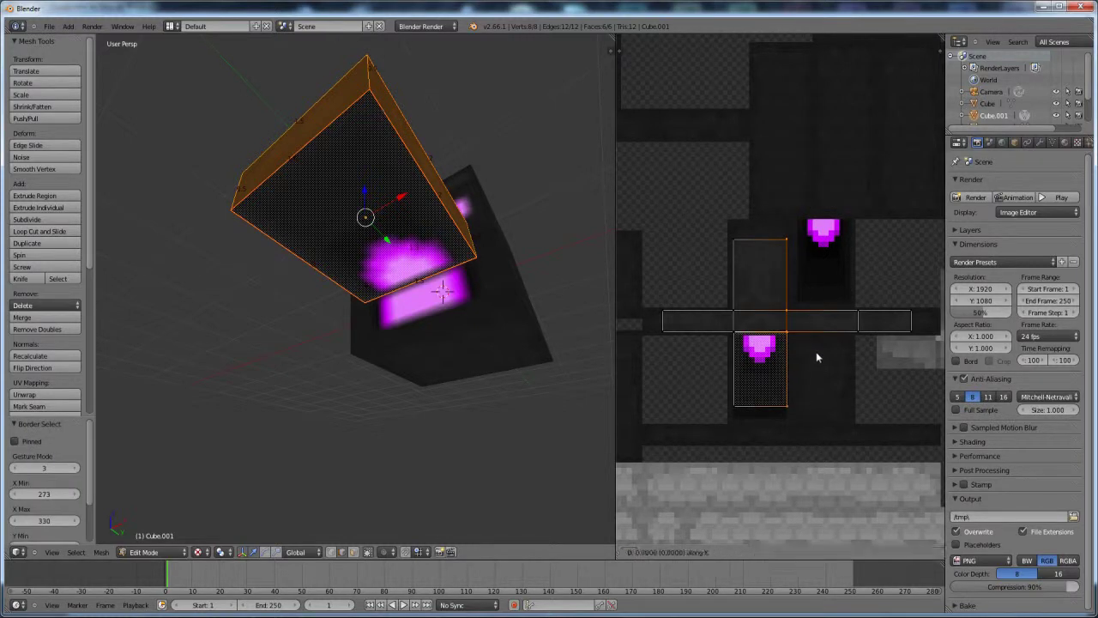
click(814, 353)
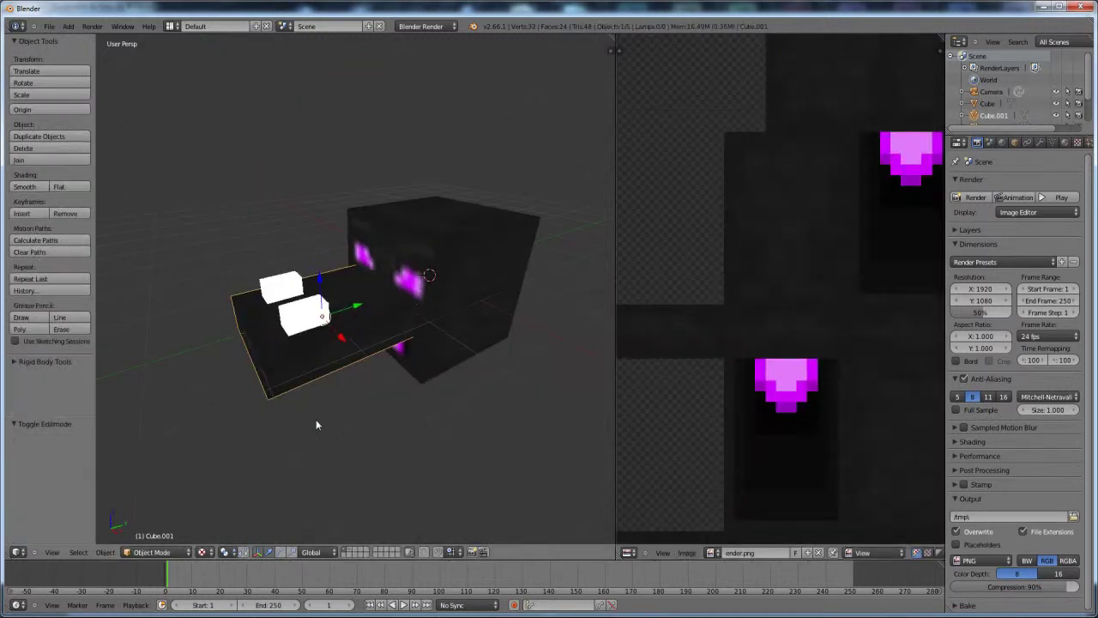
- Inspect the textured head from several sides and look over the full ender.png texture
mouse_move(315, 419)
middle_down()
mouse_move(340, 429)
mouse_move(318, 412)
middle_up()
scroll(367, 374, up, 5)
middle_drag(367, 374, 493, 408)
scroll(390, 384, down, 4)
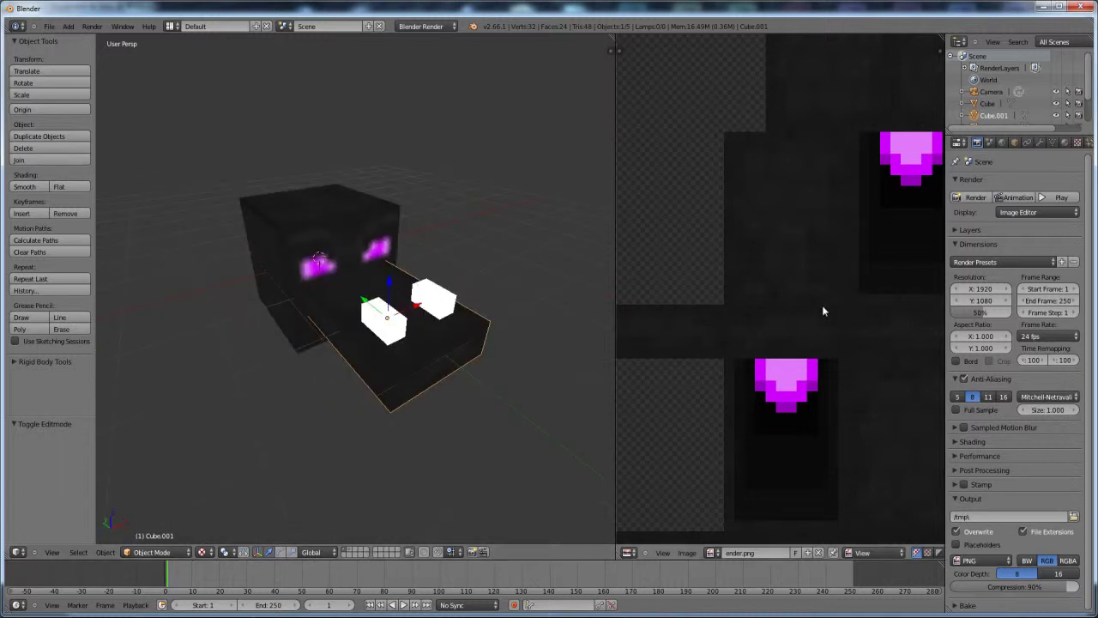
scroll(822, 309, down, 6)
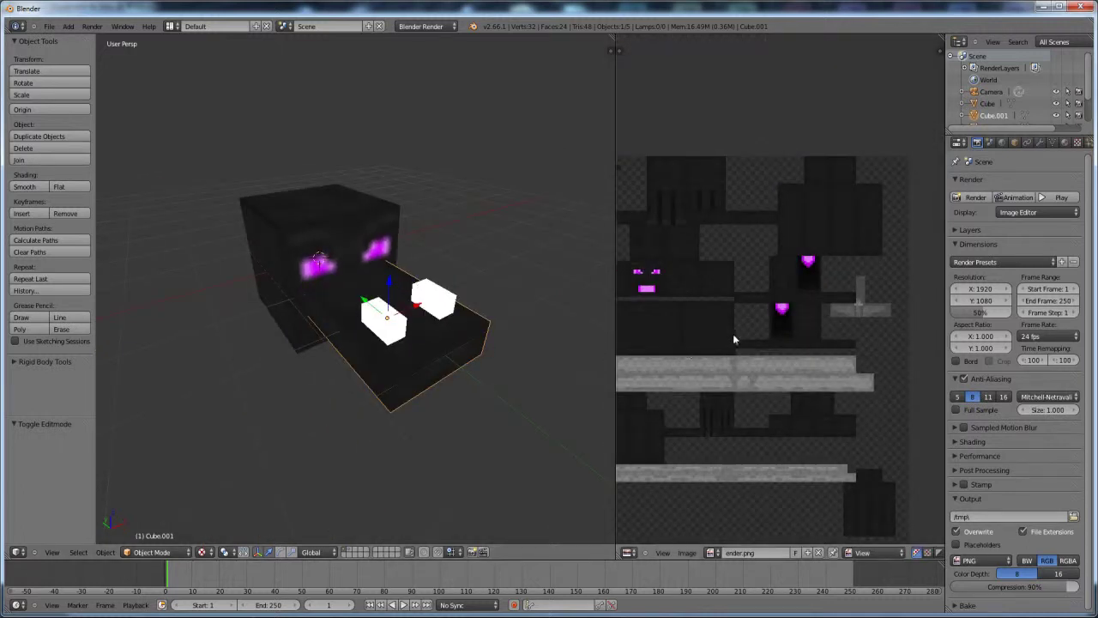
middle_drag(730, 338, 807, 263)
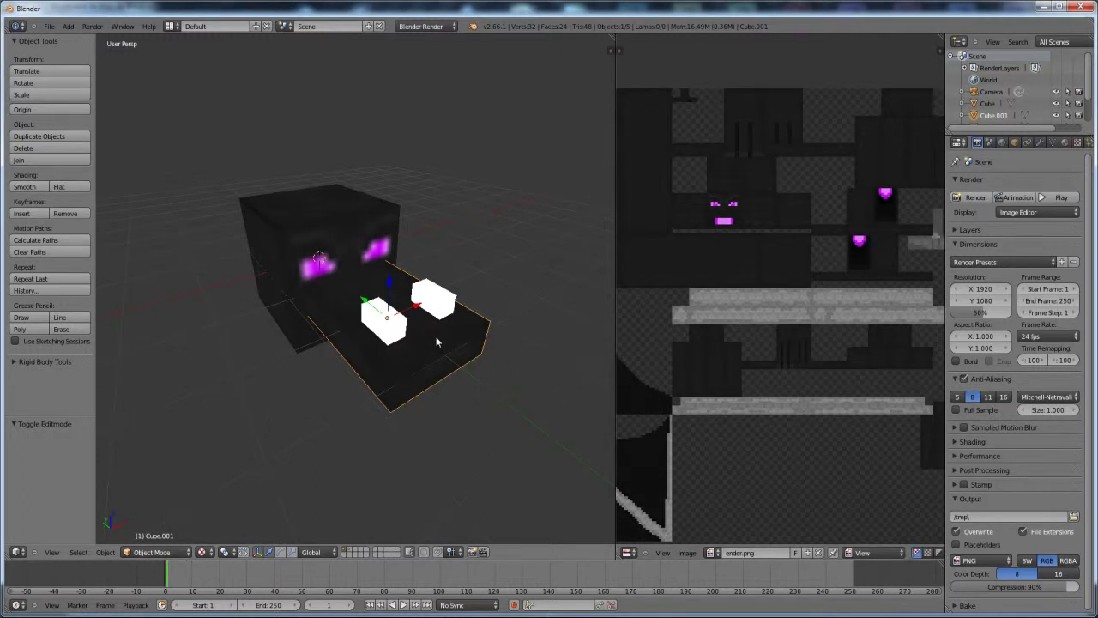
- Open the nearer white nostril block on the snout in Edit Mode and bring the texture's head area into view
scroll(441, 341, up, 2)
middle_drag(463, 361, 381, 365)
scroll(381, 366, up, 1)
right_click(365, 367)
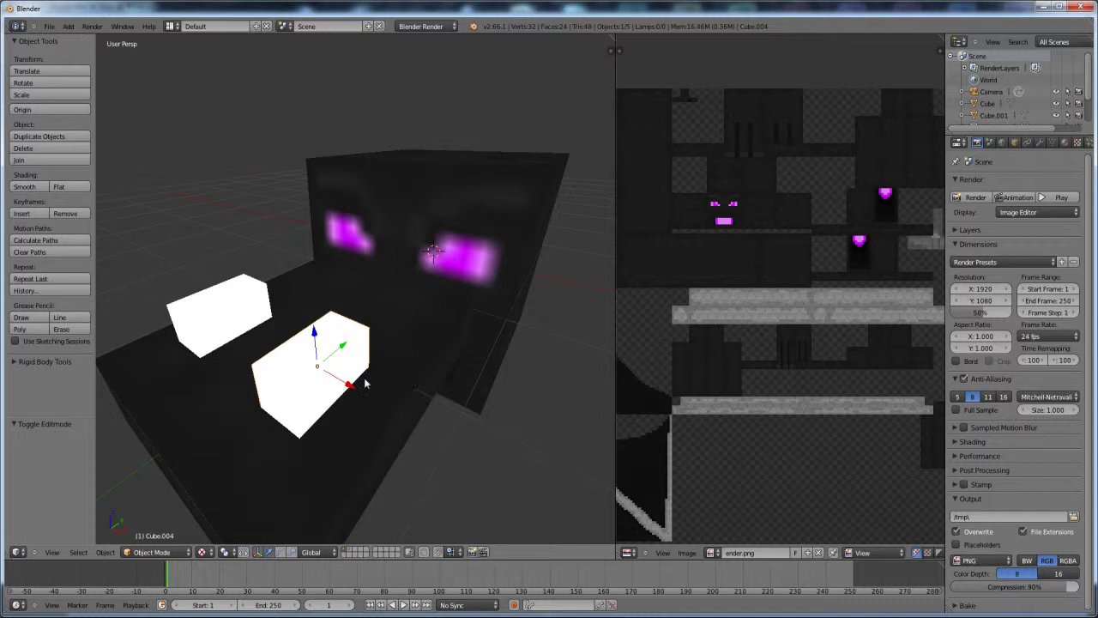
key(Tab)
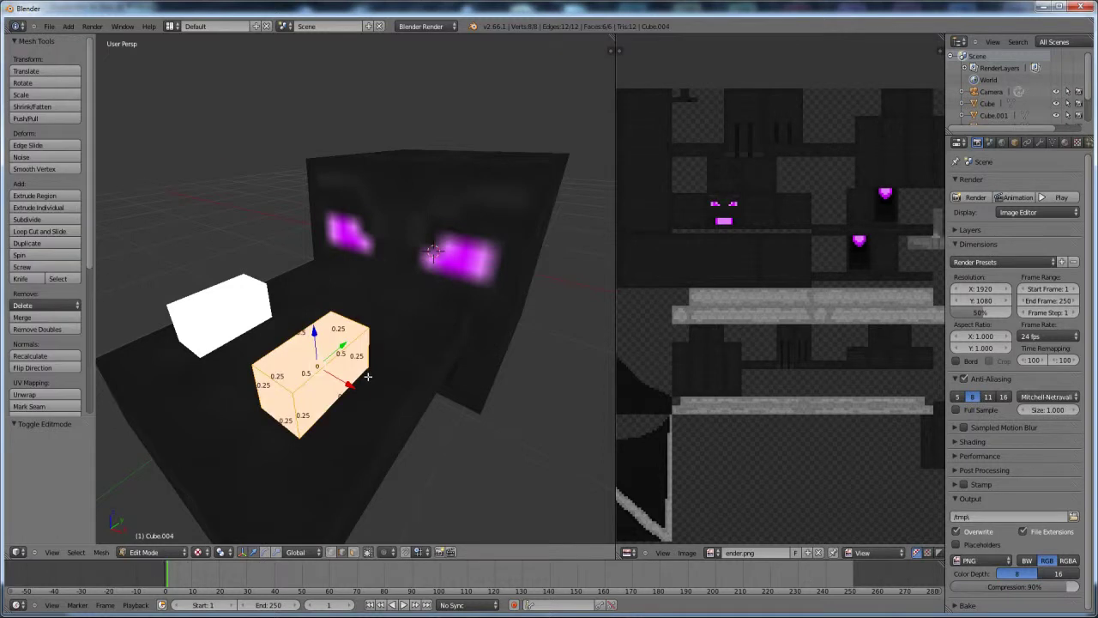
scroll(866, 309, down, 1)
middle_drag(800, 291, 879, 396)
scroll(797, 238, up, 5)
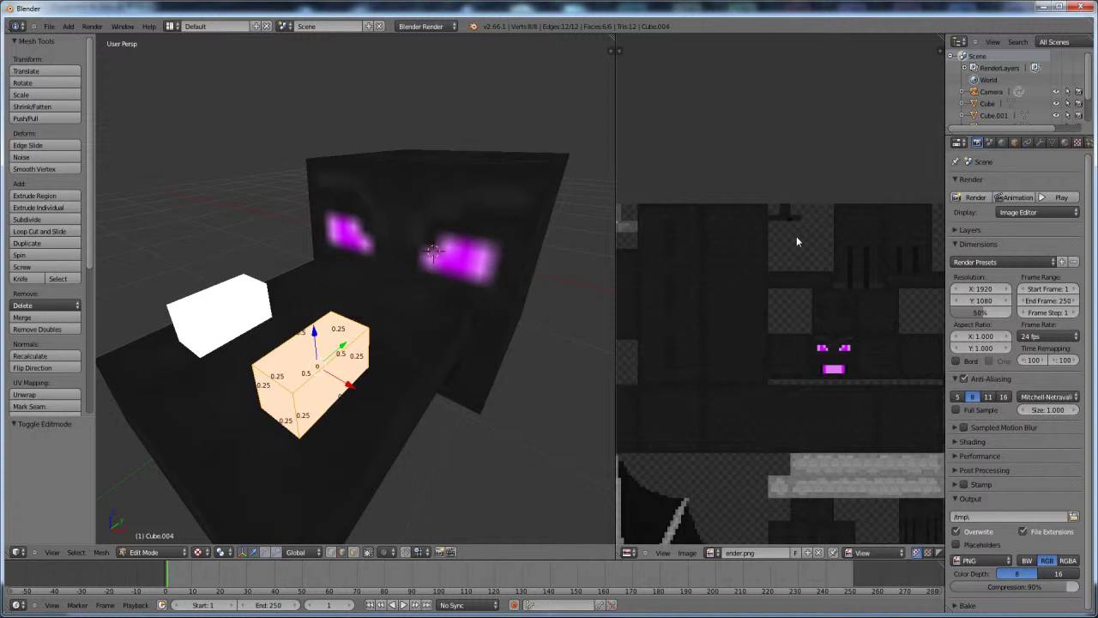
- Switch to edge selection and select the nostril block's rear vertical edge, outer upper long edge and adjoining rear upper edge
middle_drag(787, 260, 773, 409)
scroll(784, 345, up, 3)
scroll(784, 347, up, 1)
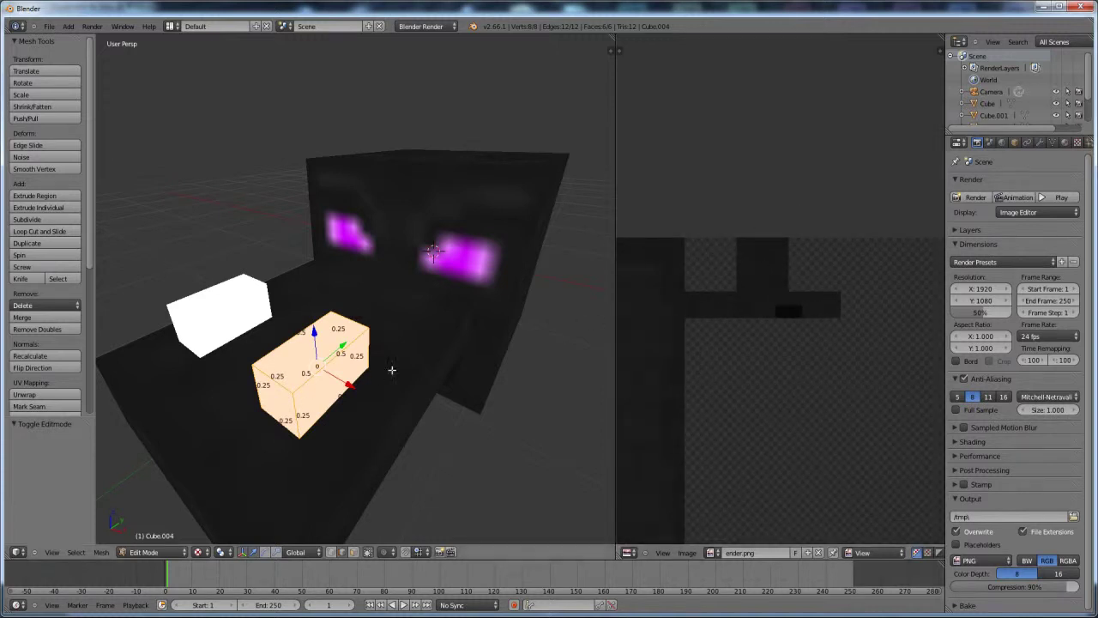
key(ctrl+Tab)
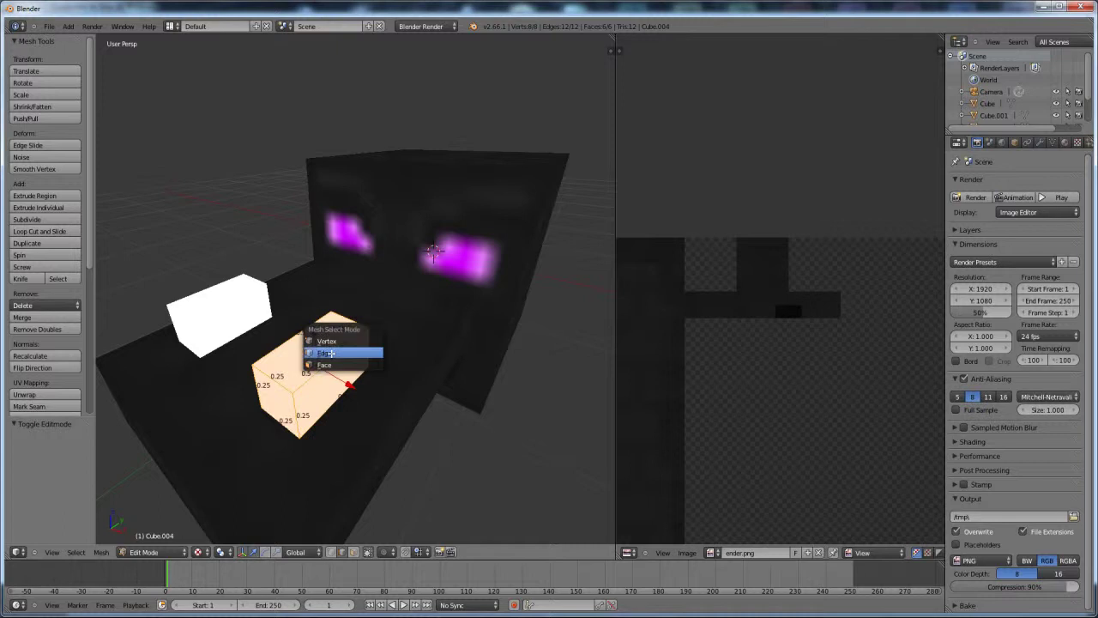
click(329, 352)
right_click(371, 347)
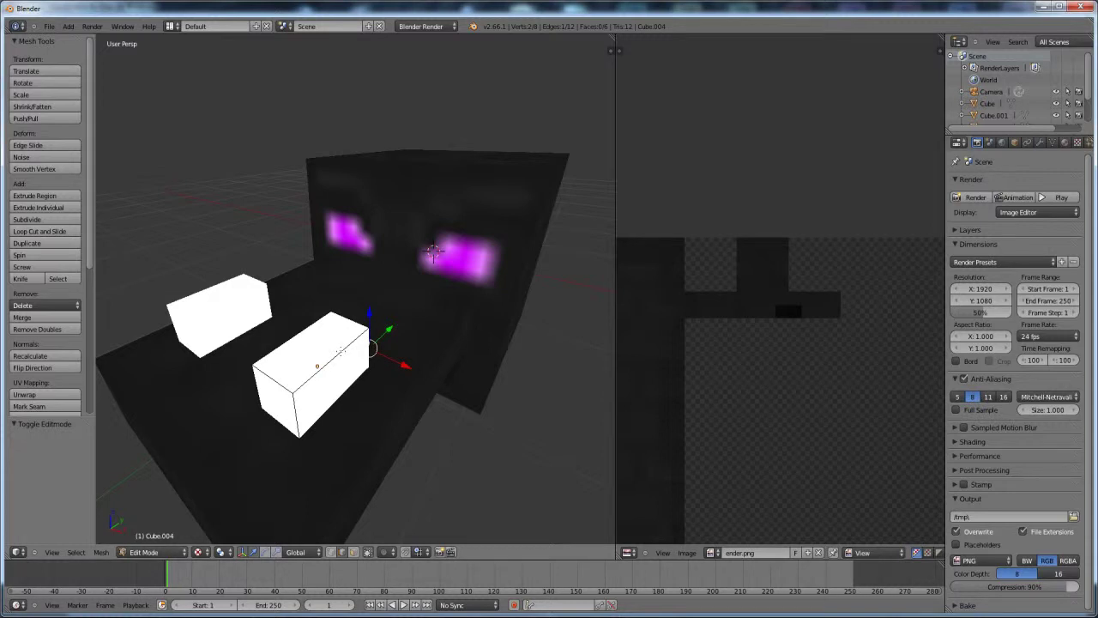
right_click(340, 351)
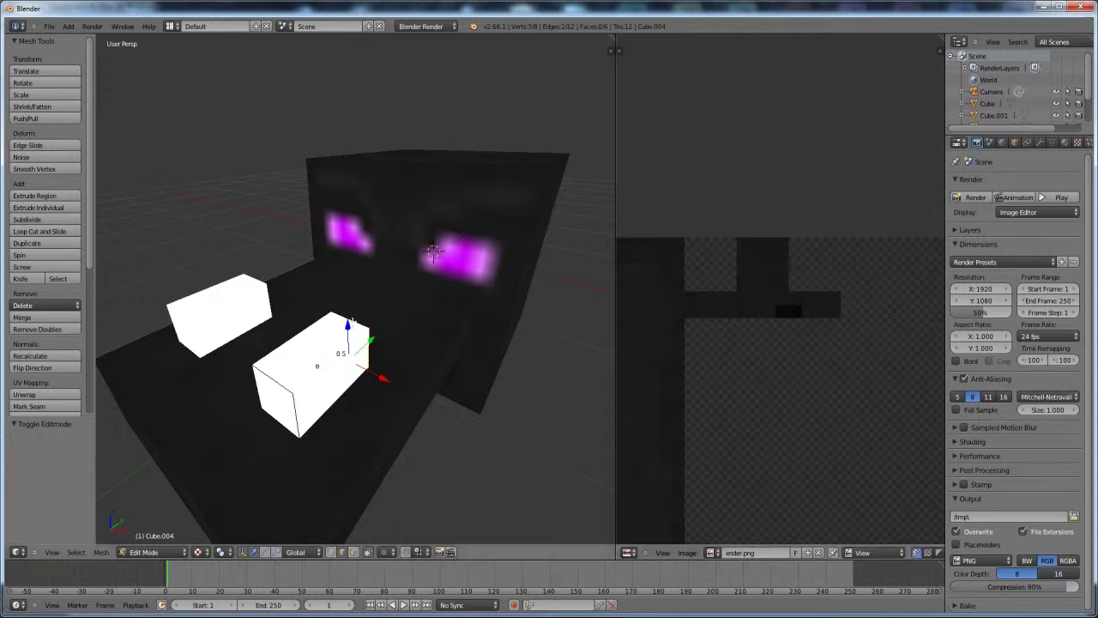
right_click(352, 319)
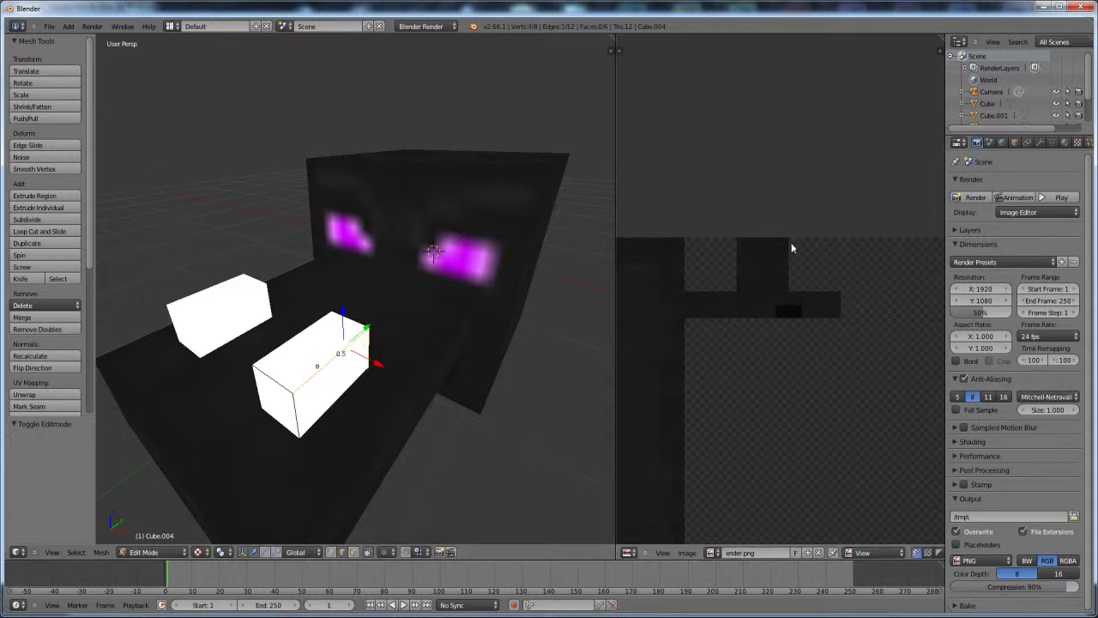
- Add the edges bounding the nostril block's inner side face to the selection, using wireframe display
middle_drag(379, 366, 395, 365)
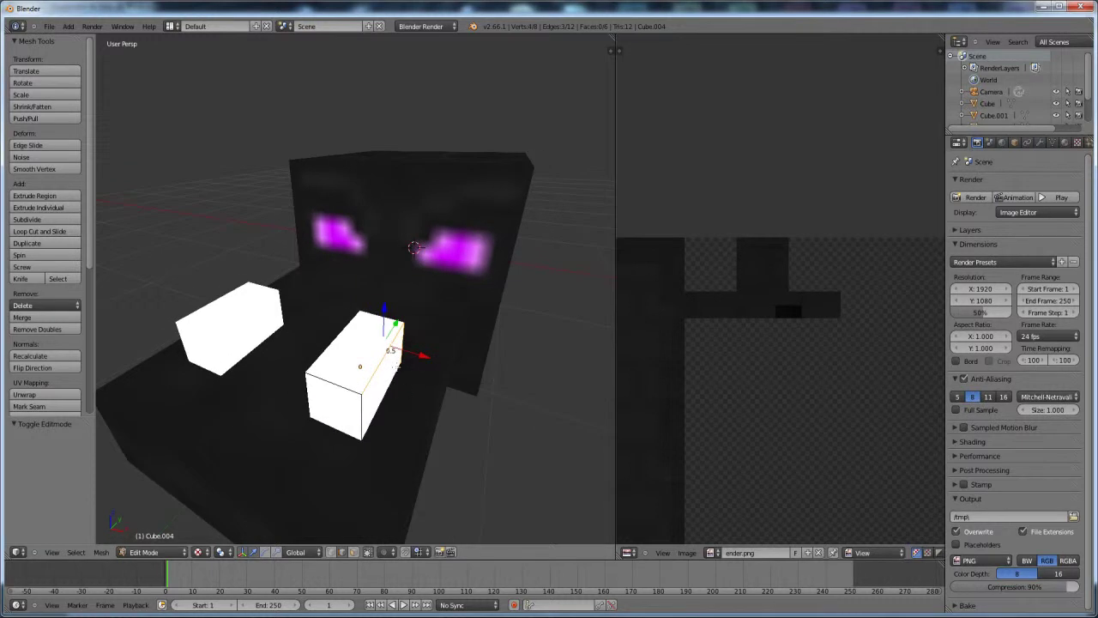
middle_drag(335, 393, 449, 365)
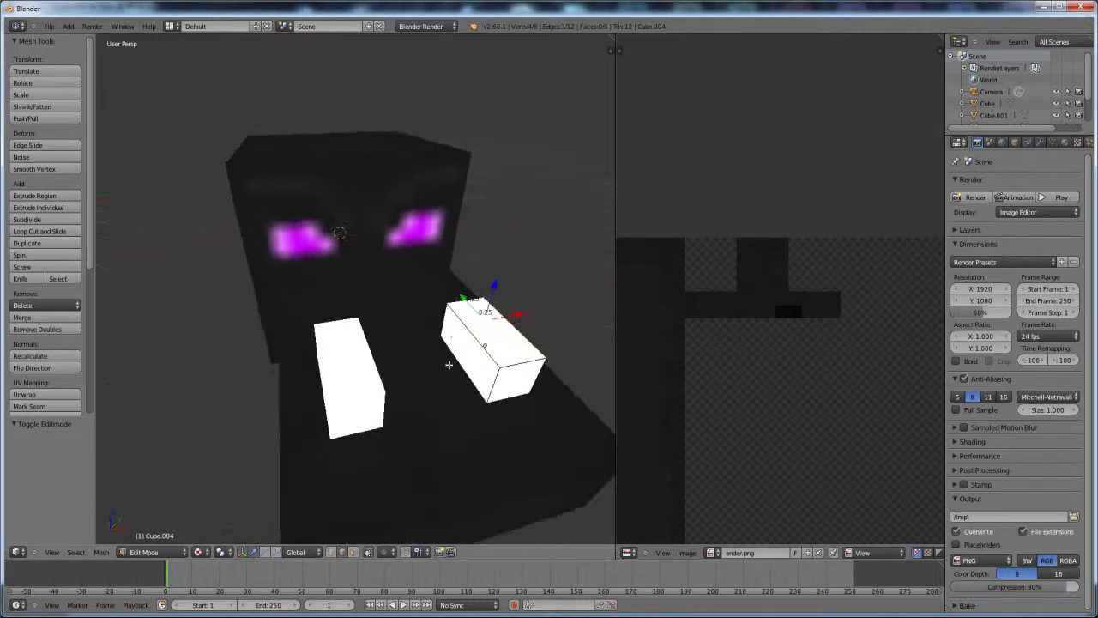
shift+right_click(463, 328)
shift+right_click(453, 345)
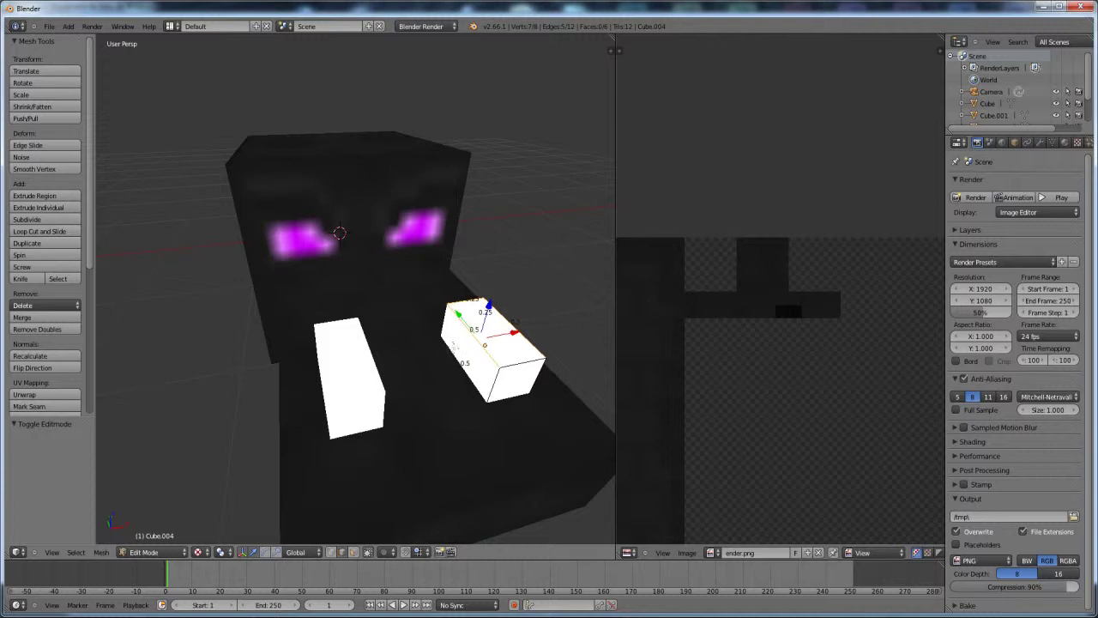
key(z)
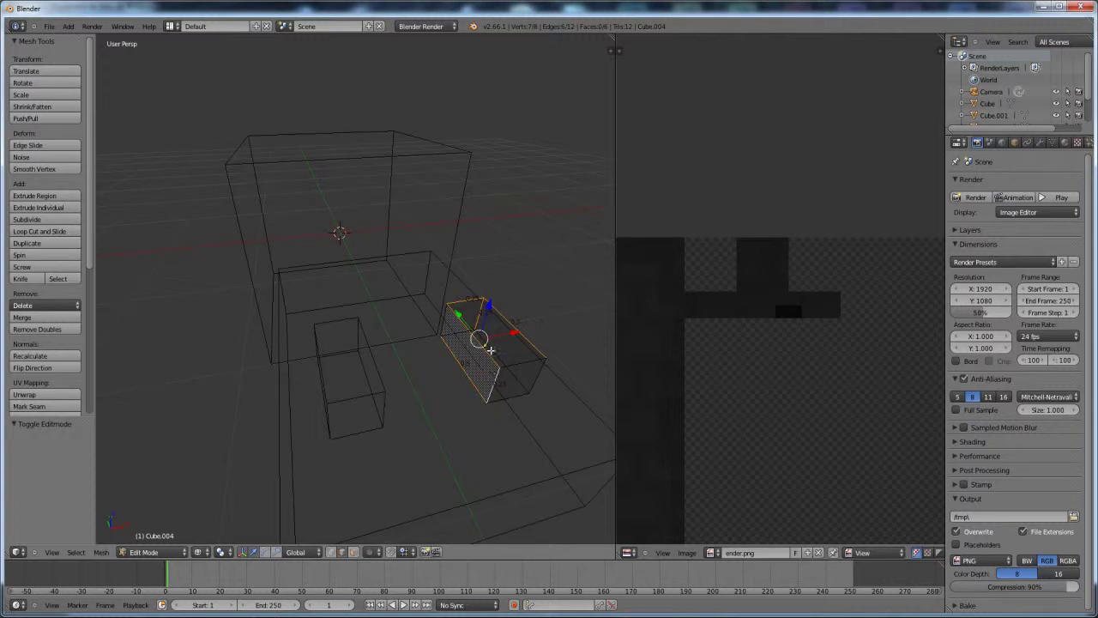
scroll(492, 352, up, 2)
middle_drag(512, 339, 315, 439)
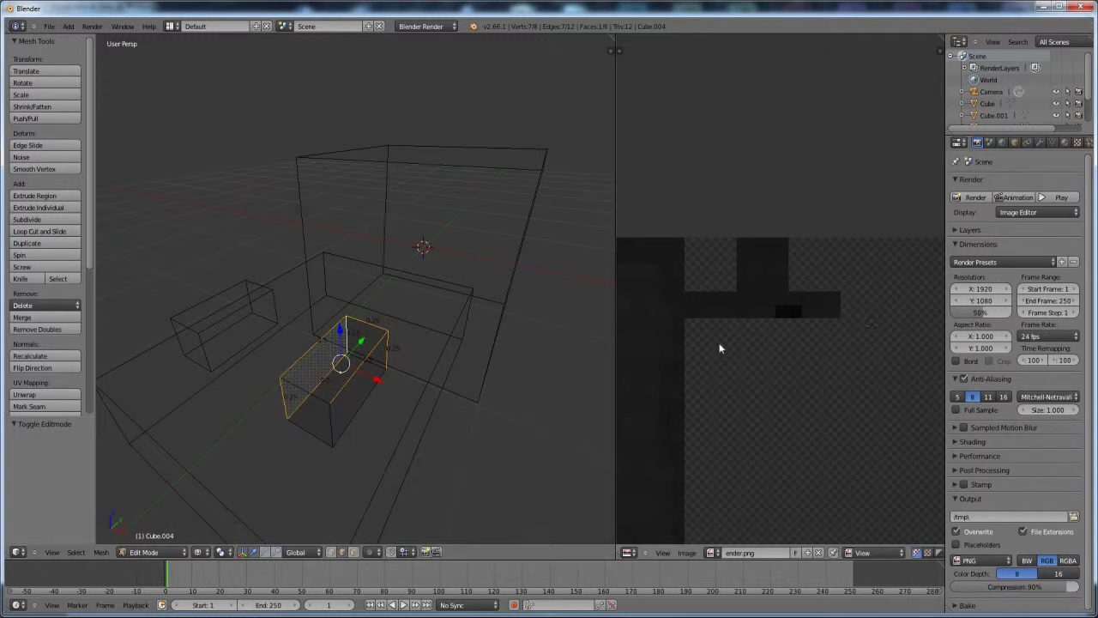
- Add the nostril block's remaining lower edges to the selection and mark all selected edges as seams
shift+right_click(371, 395)
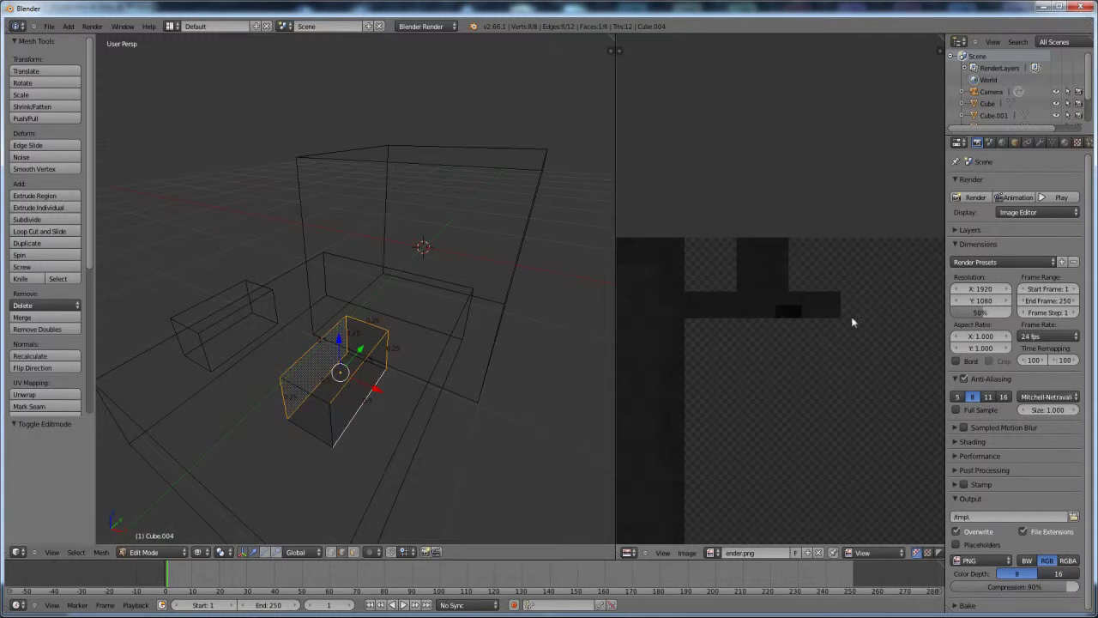
shift+right_click(308, 432)
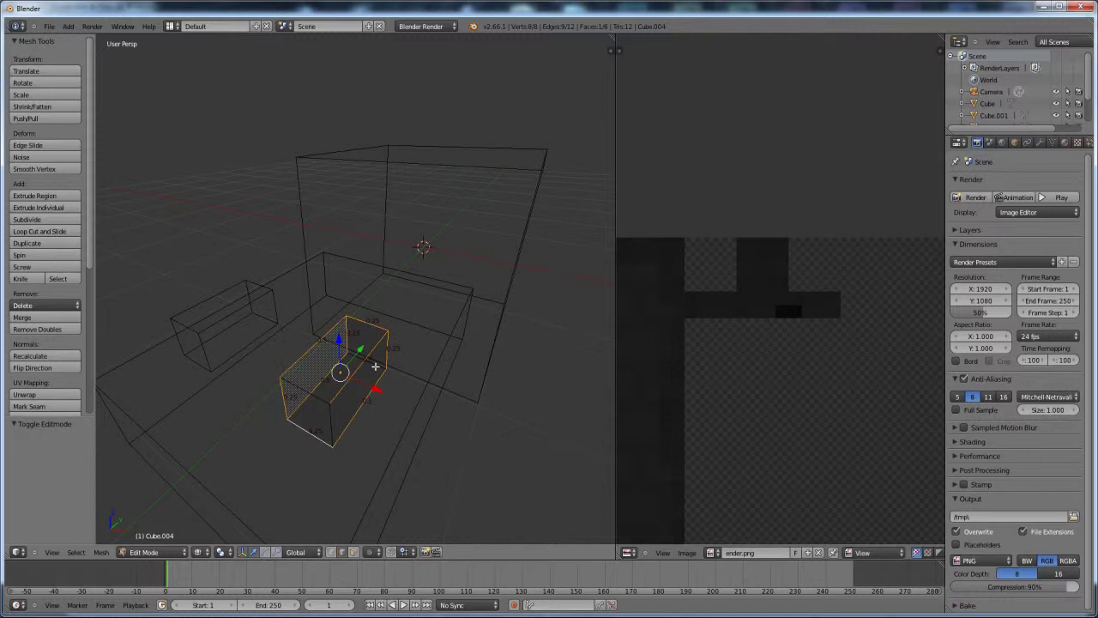
shift+right_click(375, 367)
key(ctrl+e)
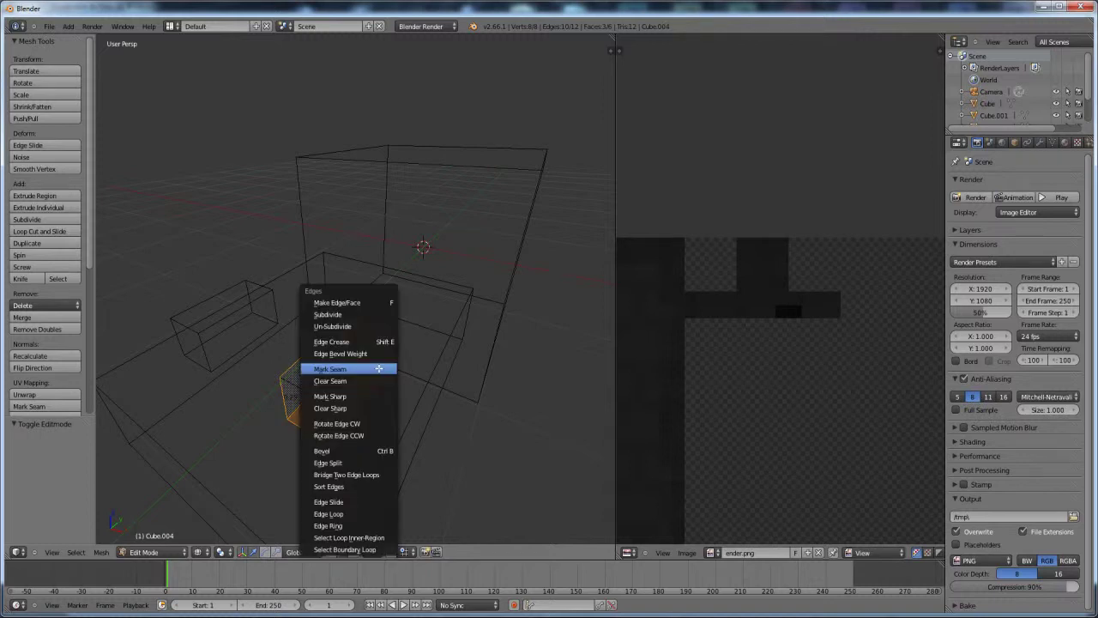
click(376, 368)
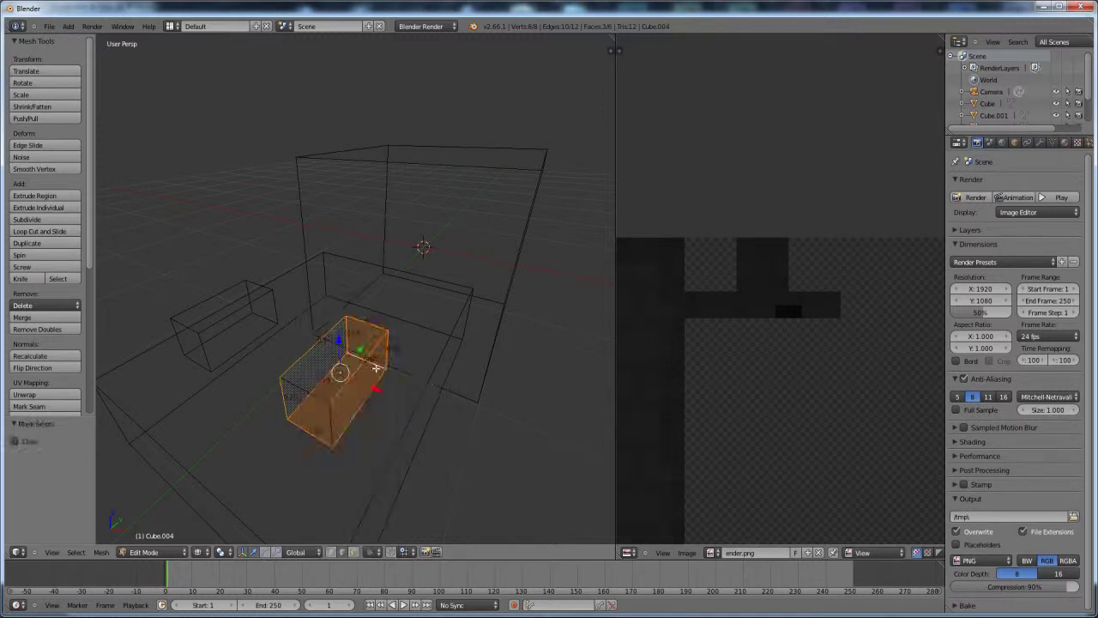
- Unwrap all faces of the nostril block and move the UV layout up clear of the texture
key(a)
key(a)
key(u)
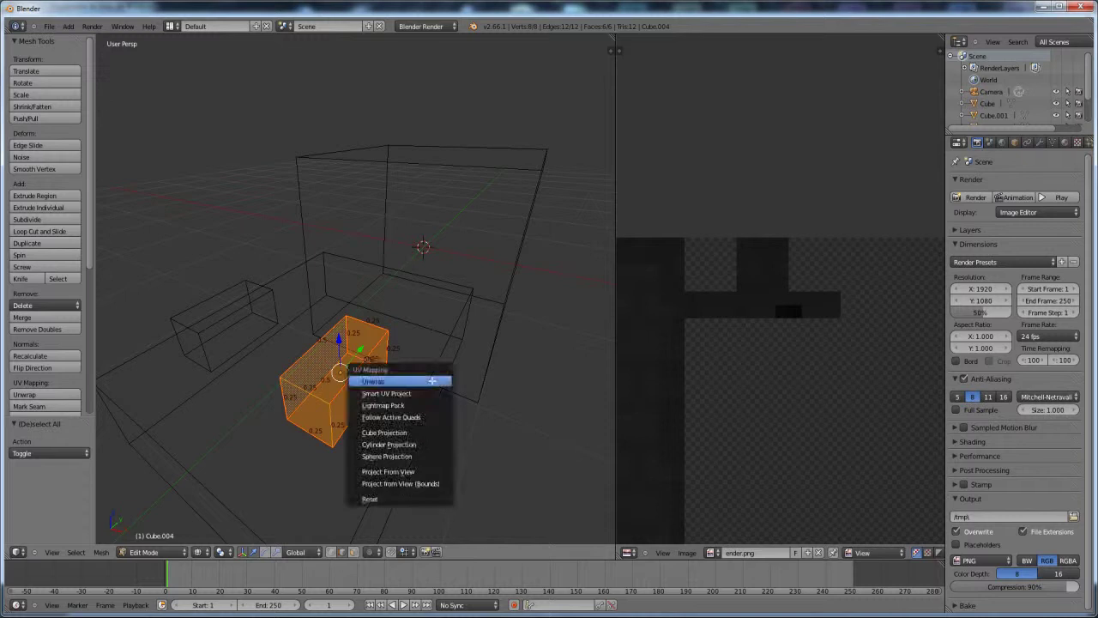
click(375, 380)
scroll(778, 370, down, 5)
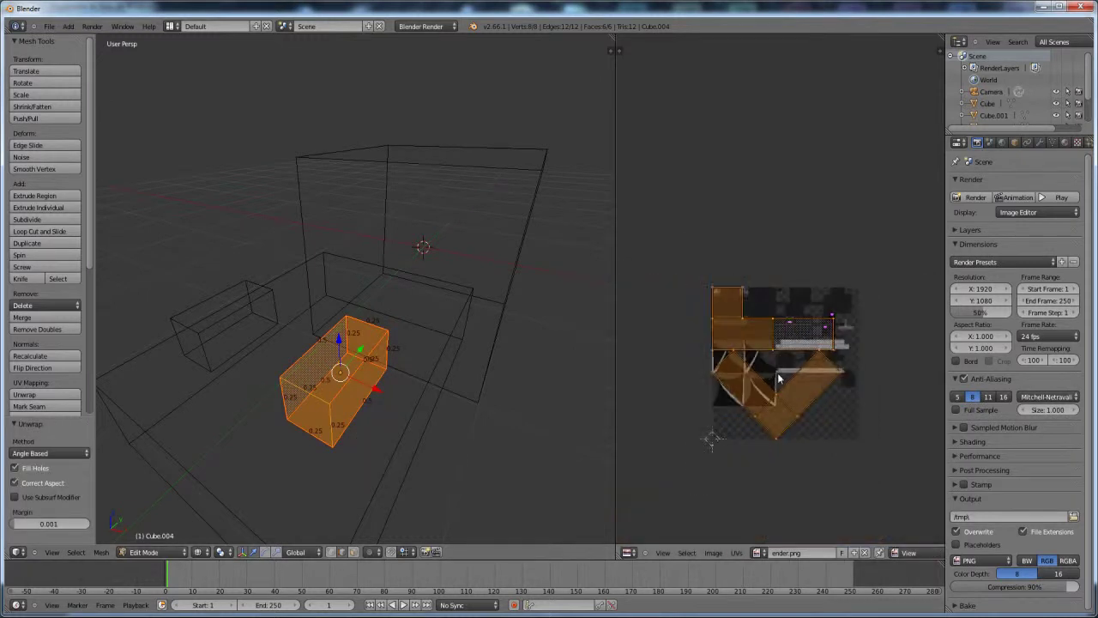
scroll(778, 378, up, 1)
key(g)
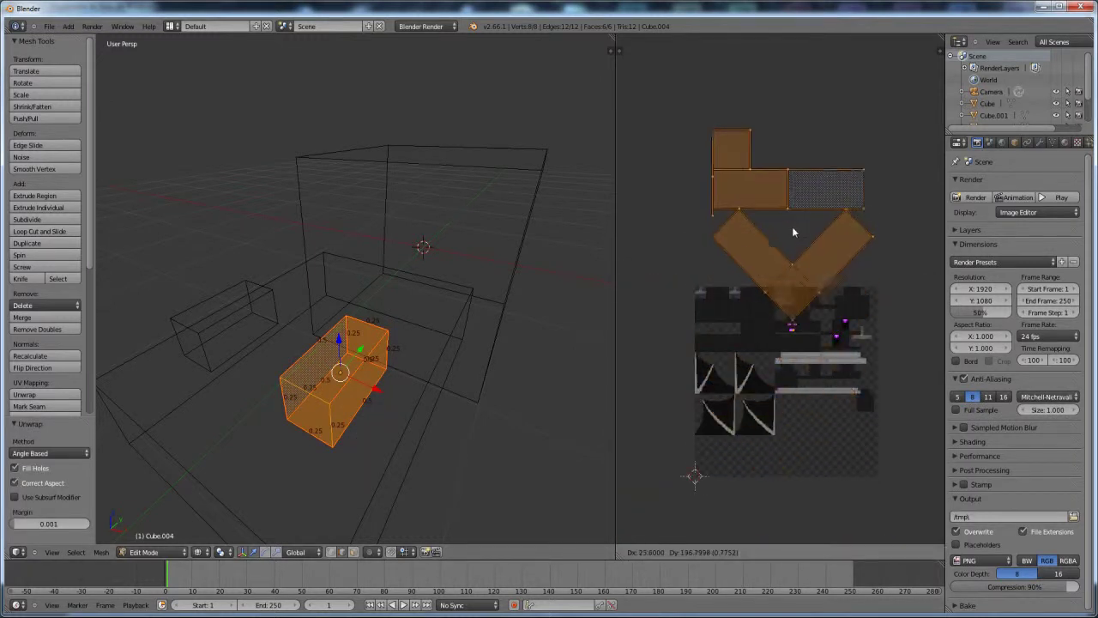
click(782, 206)
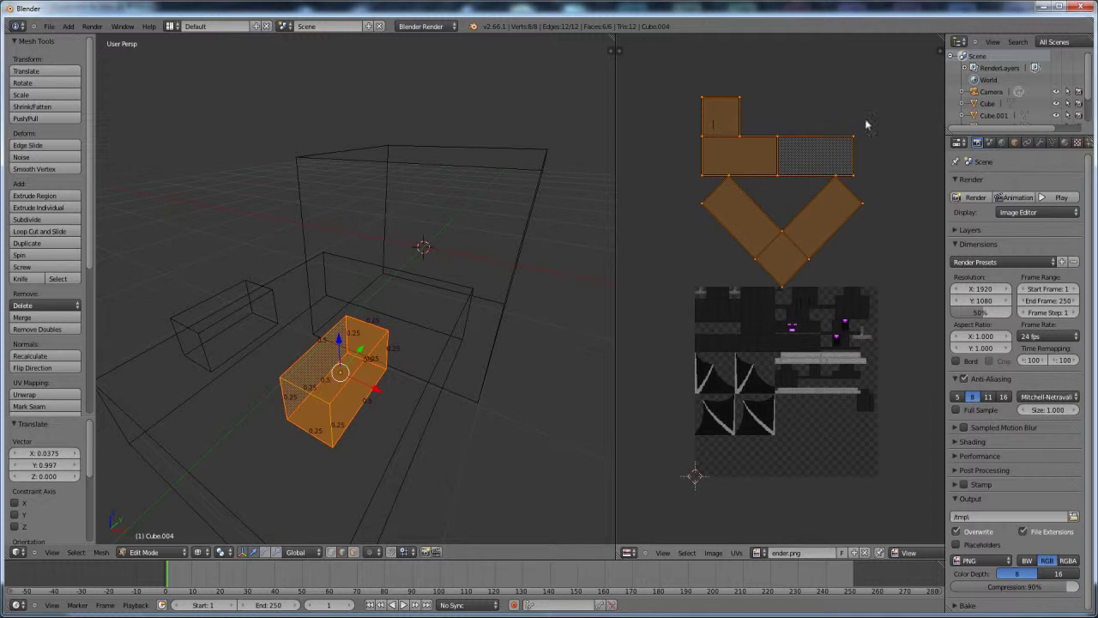
- Select the three faces of the V-shaped UV island and rotate them 45 degrees
key(a)
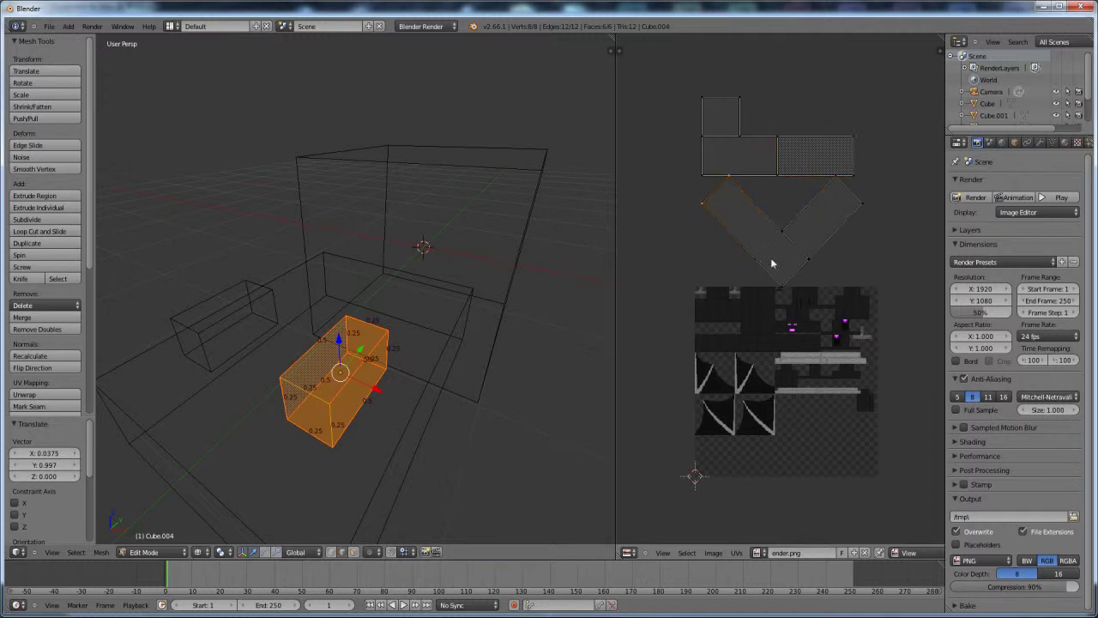
right_click(786, 237)
shift+right_click(839, 188)
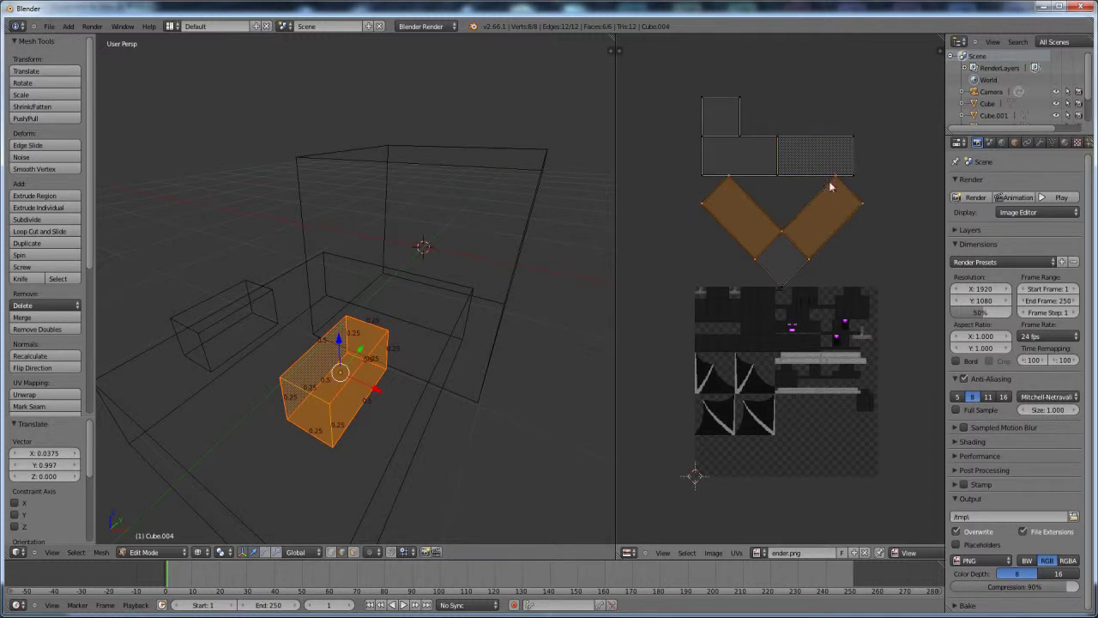
shift+right_click(786, 298)
text(r)
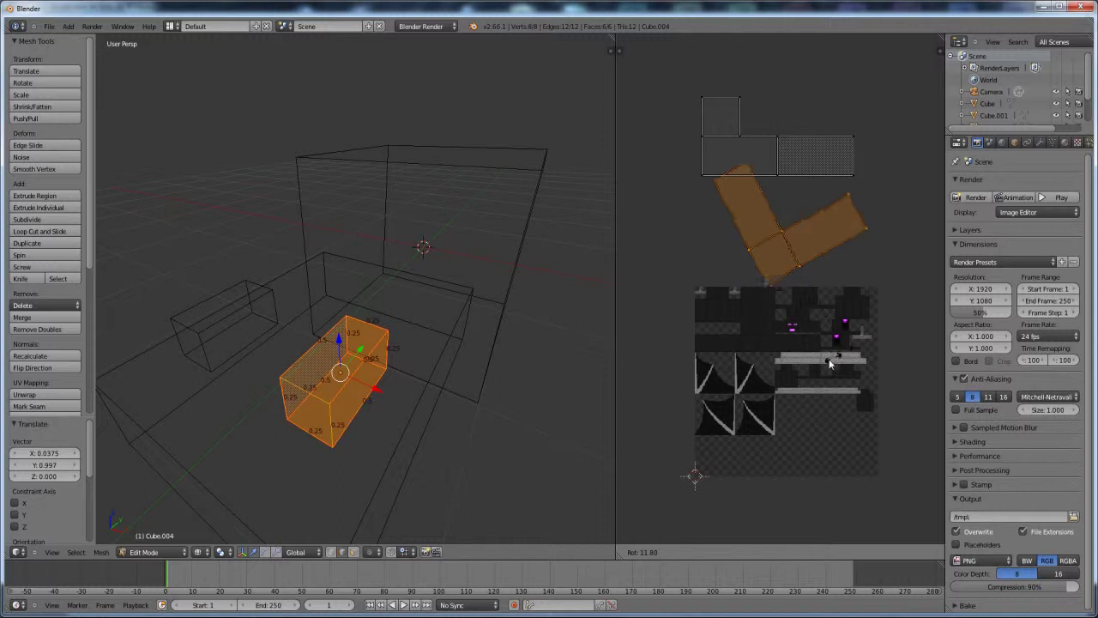
text(45)
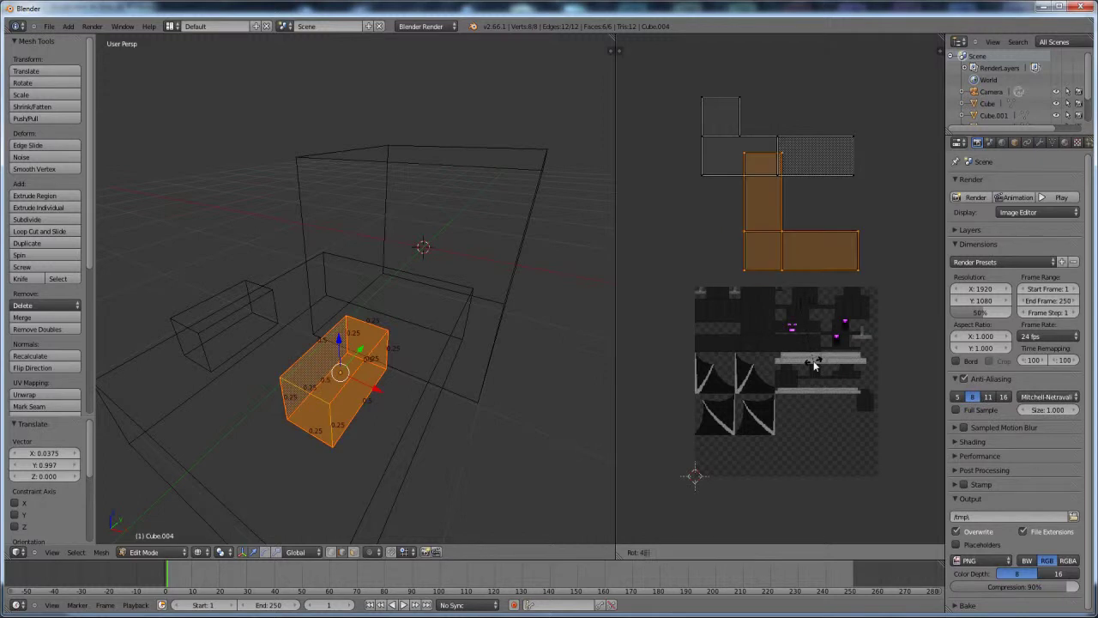
key(Return)
- Scale the L-shaped UV island by 0.249 and move it onto the small nostril area along the texture's upper edge
scroll(793, 329, up, 3)
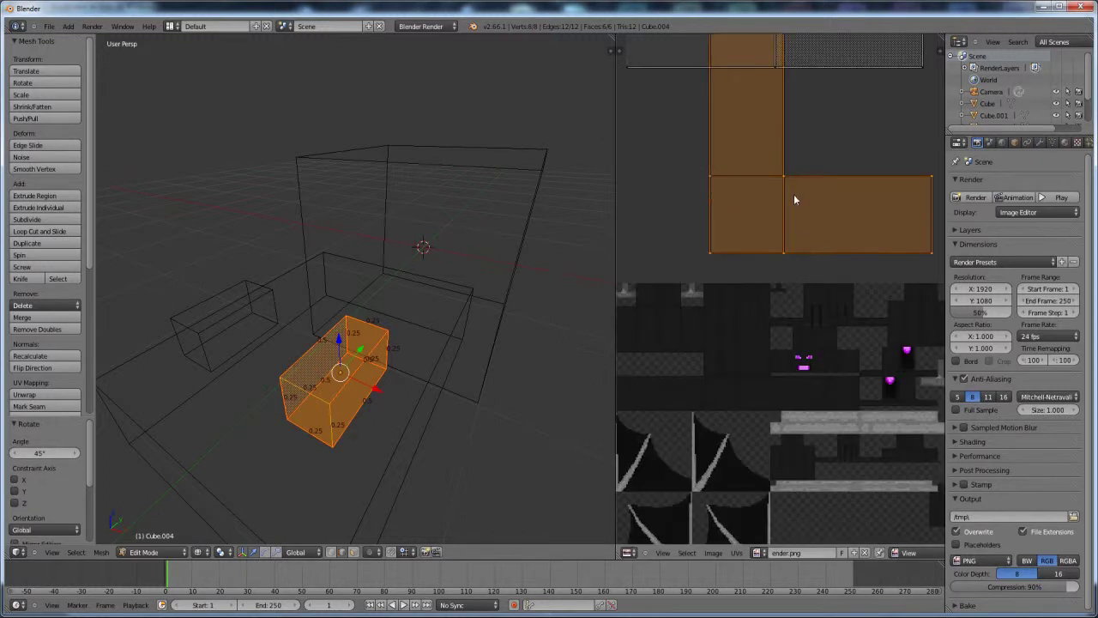
key(g)
click(803, 279)
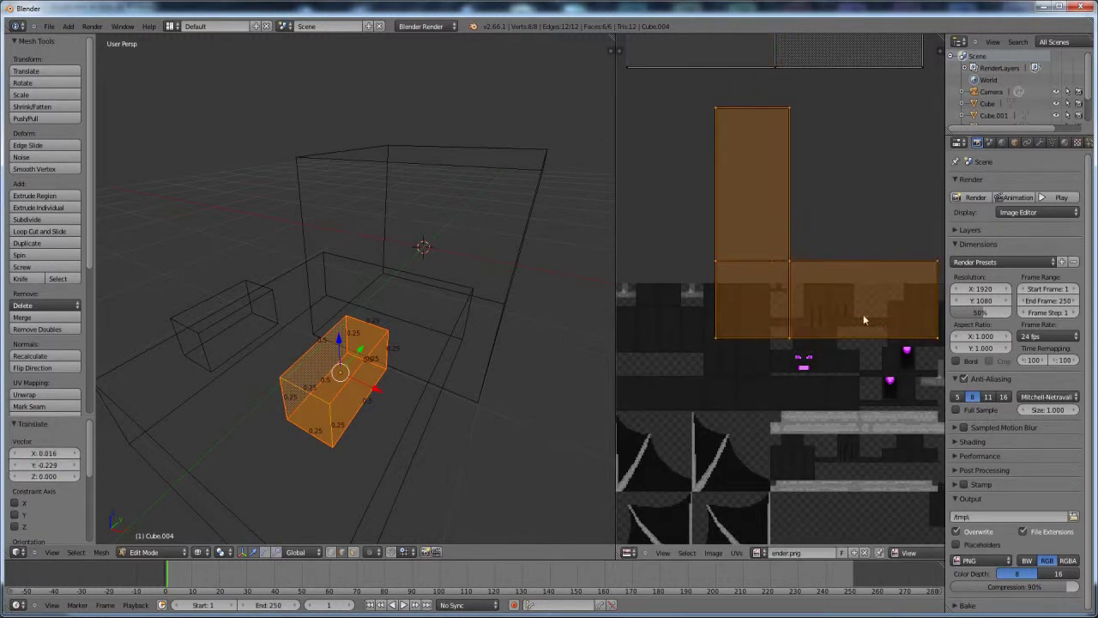
key(s)
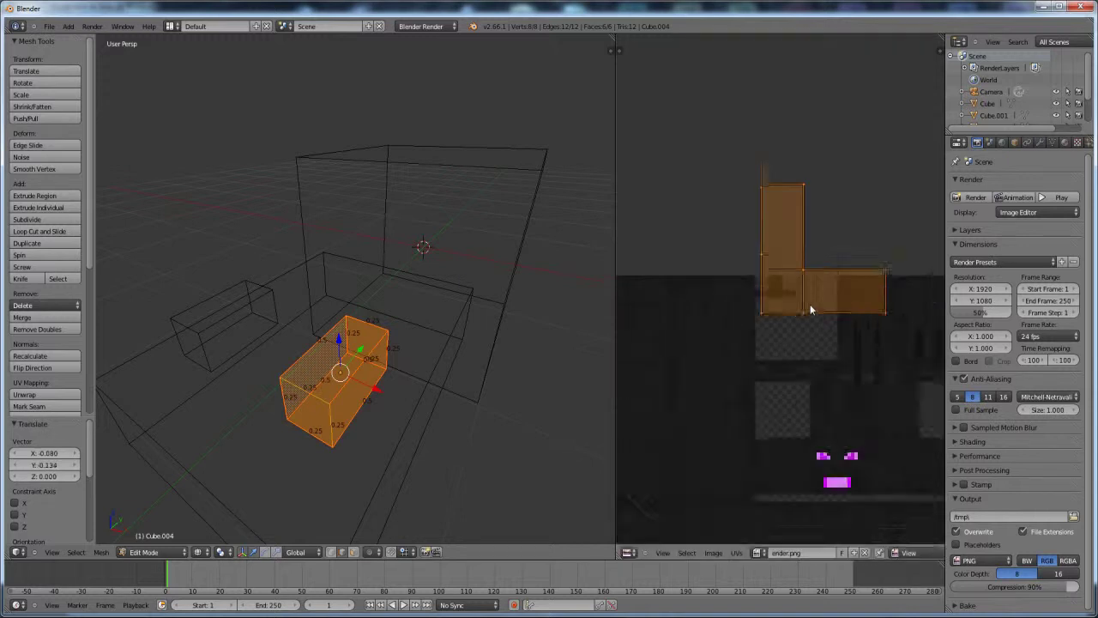
scroll(810, 304, up, 2)
key(s)
click(837, 268)
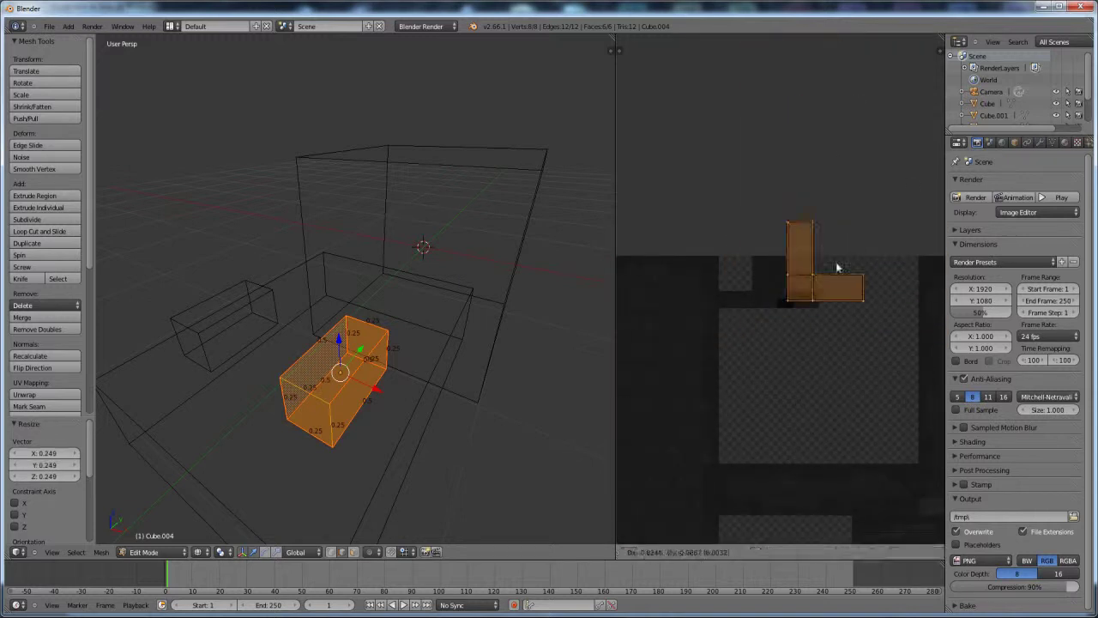
click(816, 270)
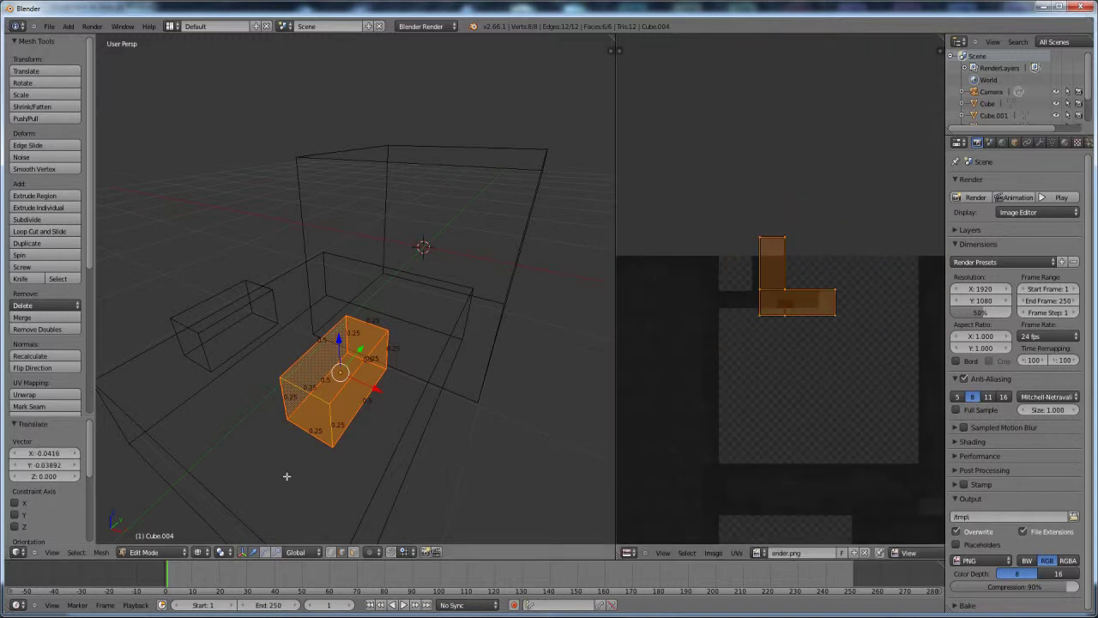
- Set the 3D view to textured display and get a close view of the nostril block and its UV island
click(199, 553)
click(227, 505)
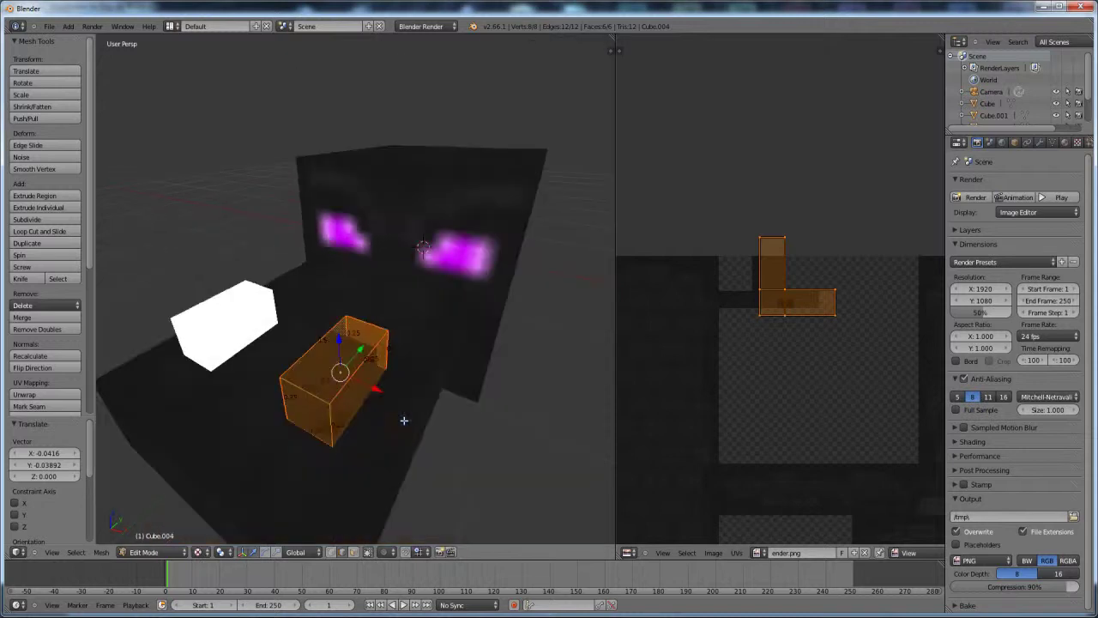
scroll(422, 398, up, 5)
middle_drag(406, 383, 549, 377)
scroll(826, 341, up, 3)
- Scale the L-shaped UV island by 0.549, move it onto the dark nostril pixels, and check the block in Object Mode
key(s)
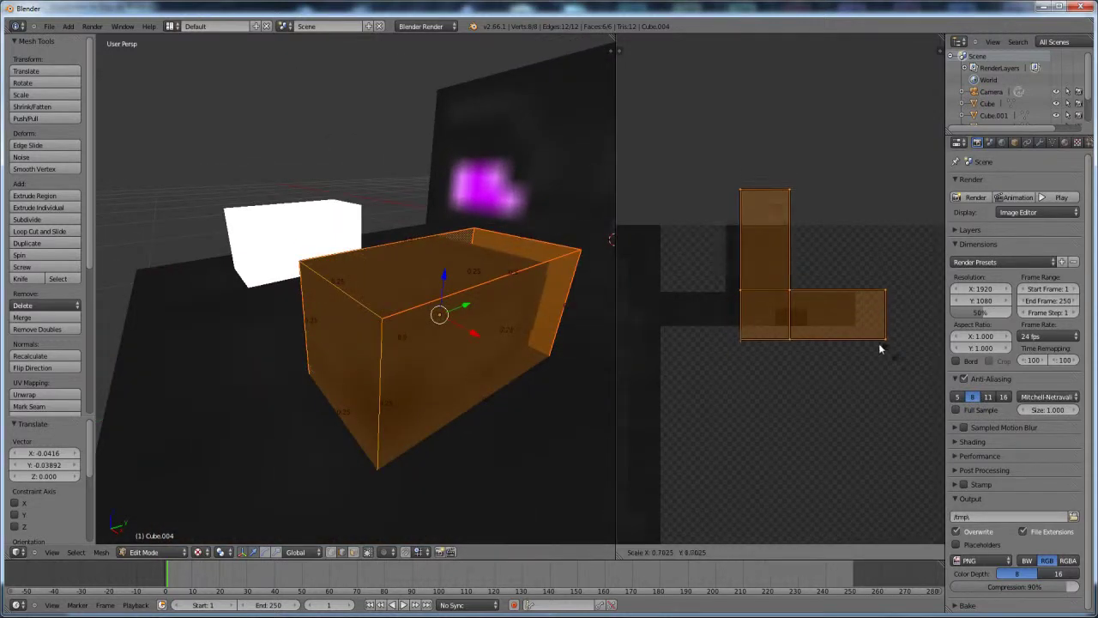
click(852, 315)
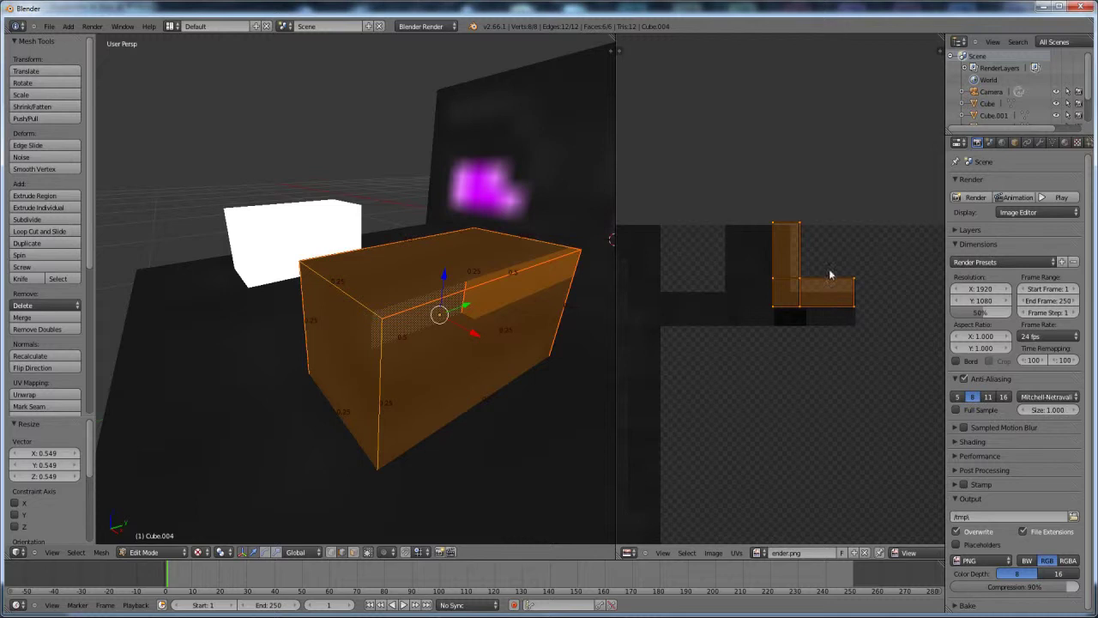
key(g)
click(820, 292)
scroll(467, 422, down, 4)
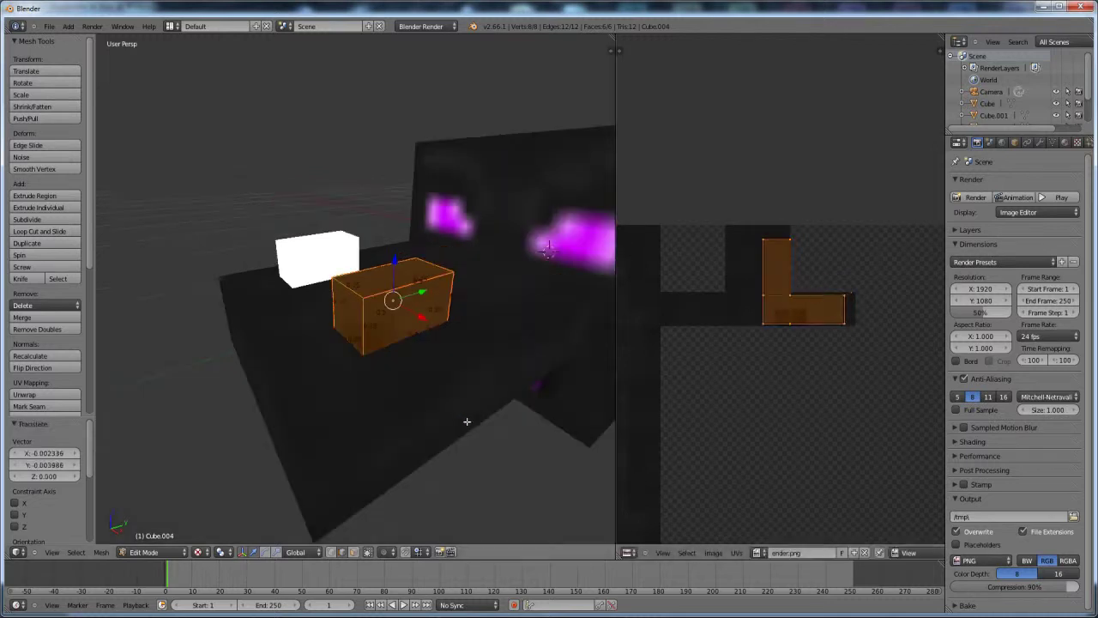
key(Tab)
middle_drag(456, 421, 434, 417)
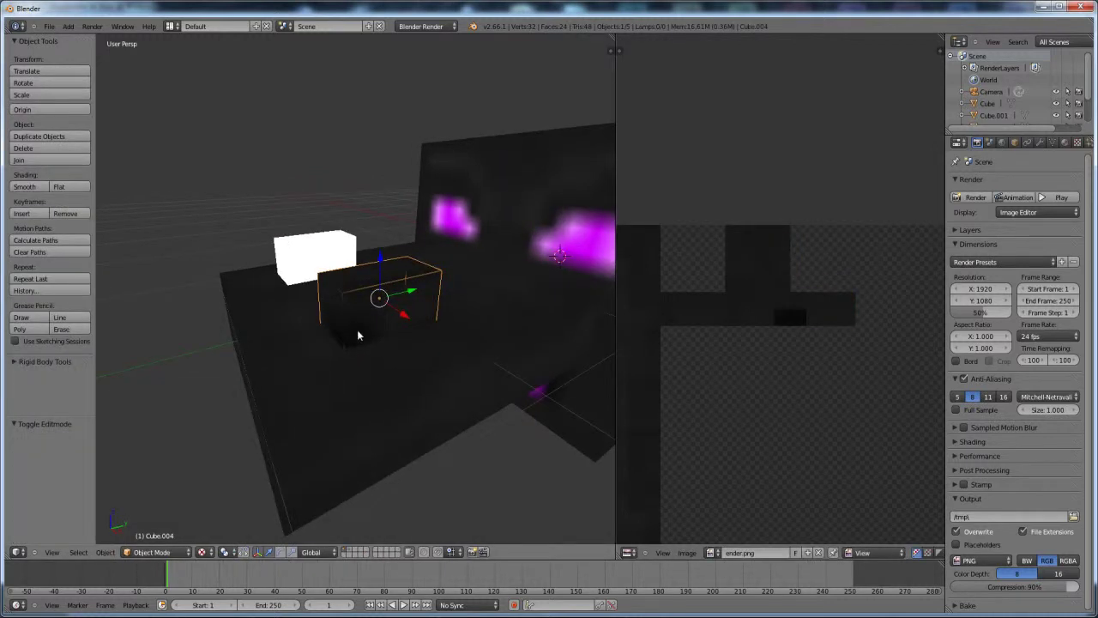
- Scale the nostril block's L-shaped UV island by 1.151 and move it to line up with the dark nostril strip
key(Tab)
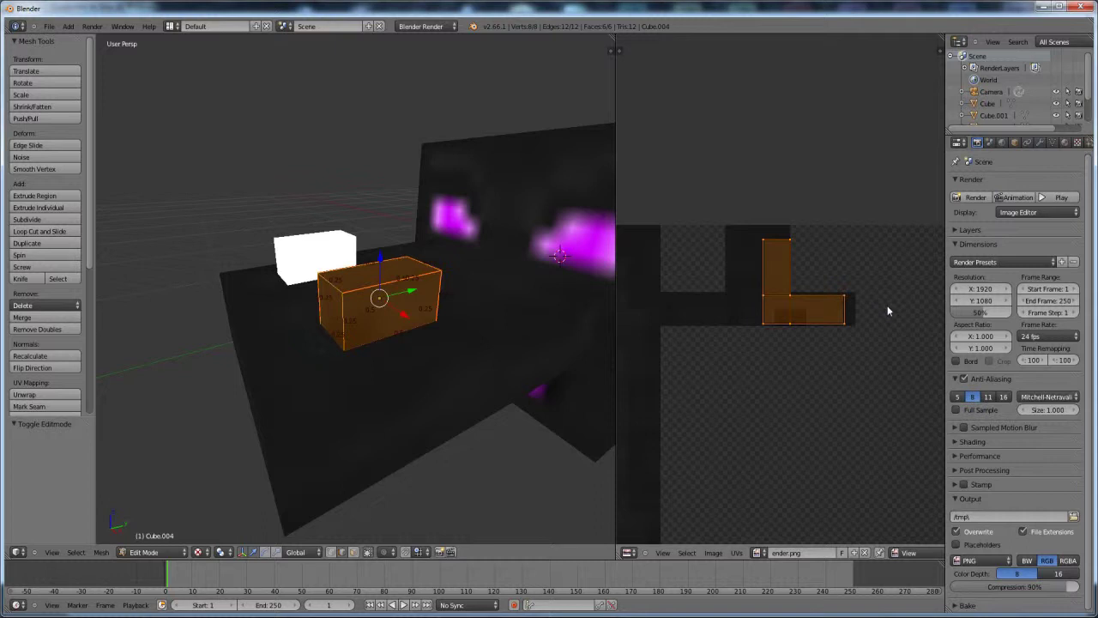
scroll(894, 316, up, 2)
key(s)
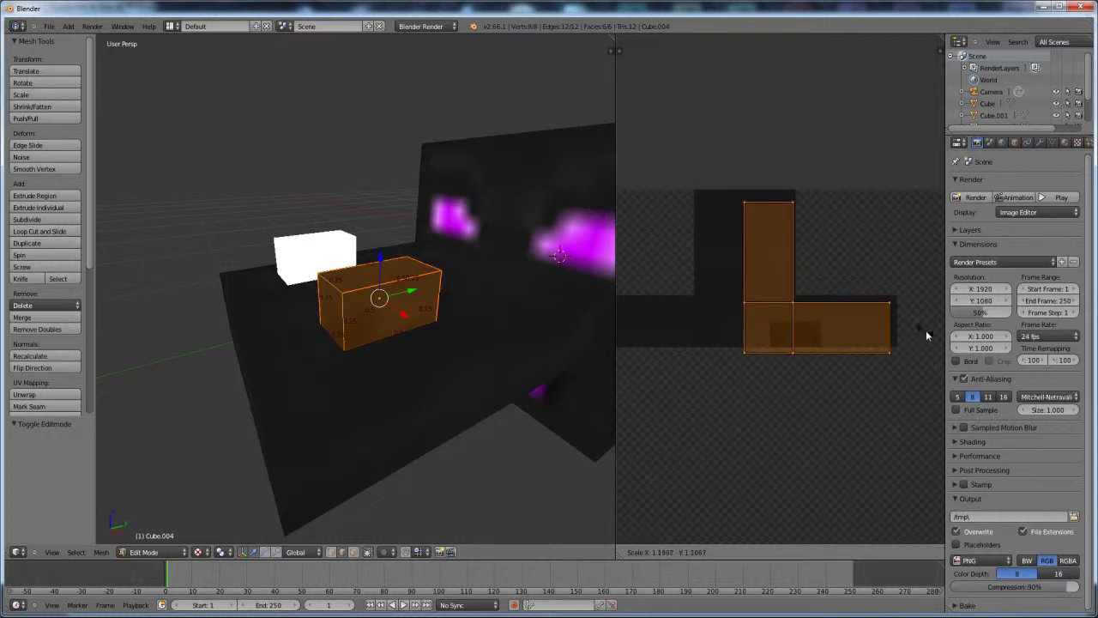
click(924, 329)
key(g)
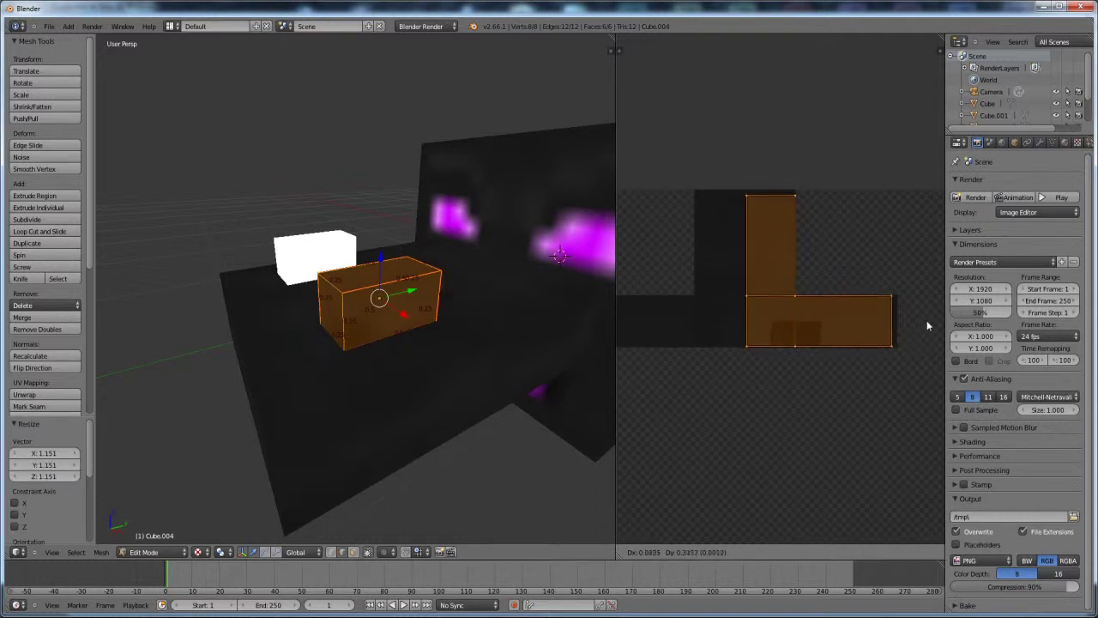
click(925, 322)
scroll(909, 345, up, 2)
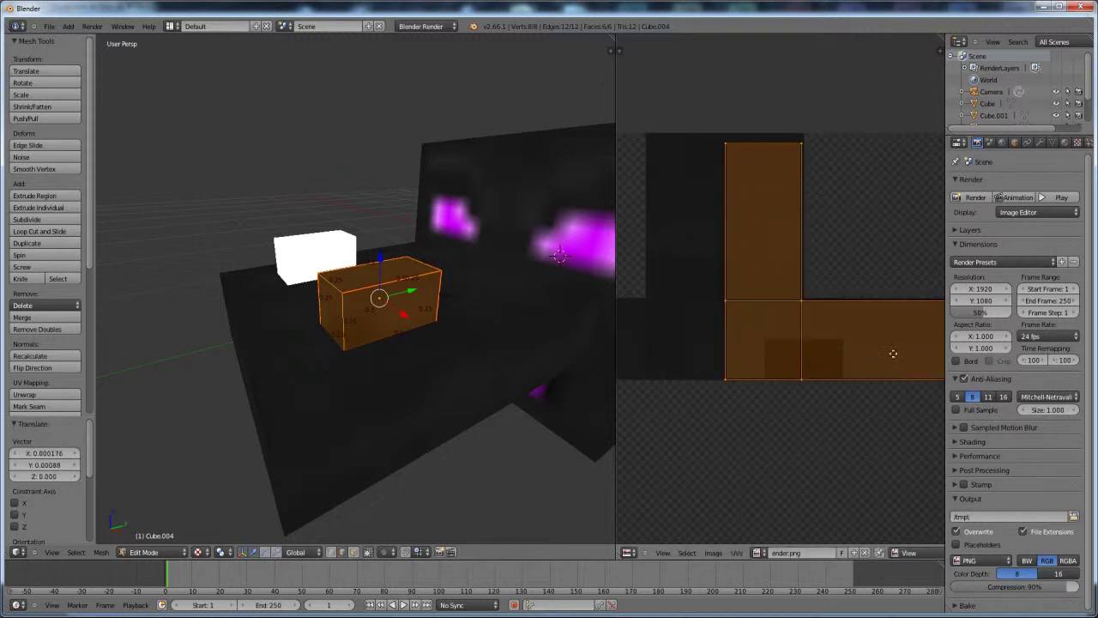
- Shift the L-shaped island's upper edge 0.000732 and its lower edge 0.000113 along Y to meet the strip's borders
middle_drag(910, 345, 855, 373)
right_click(752, 163)
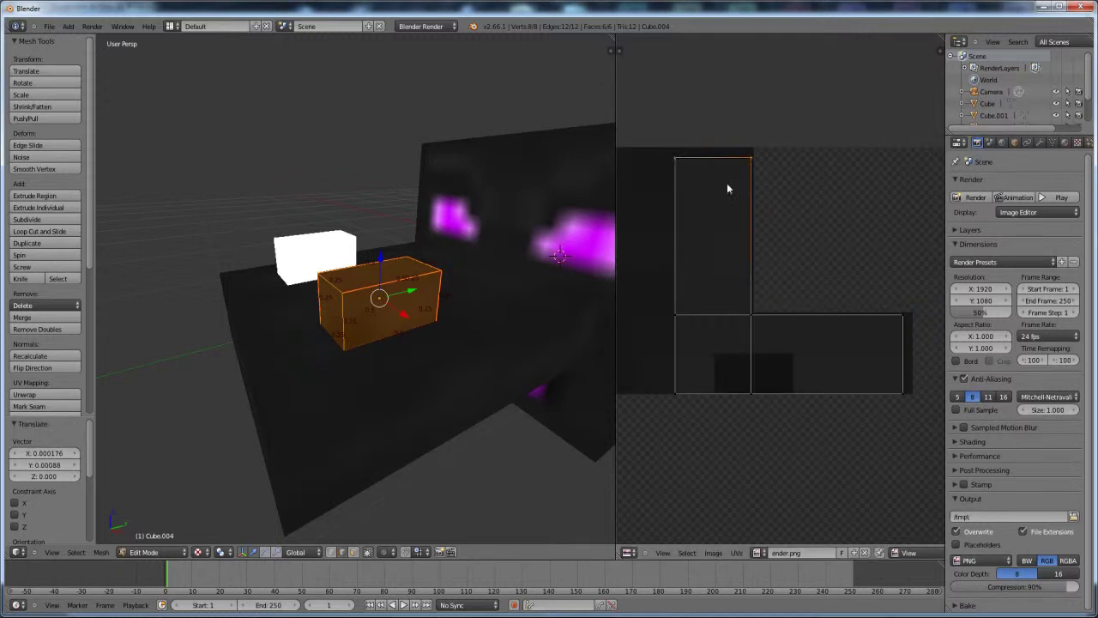
key(g)
key(y)
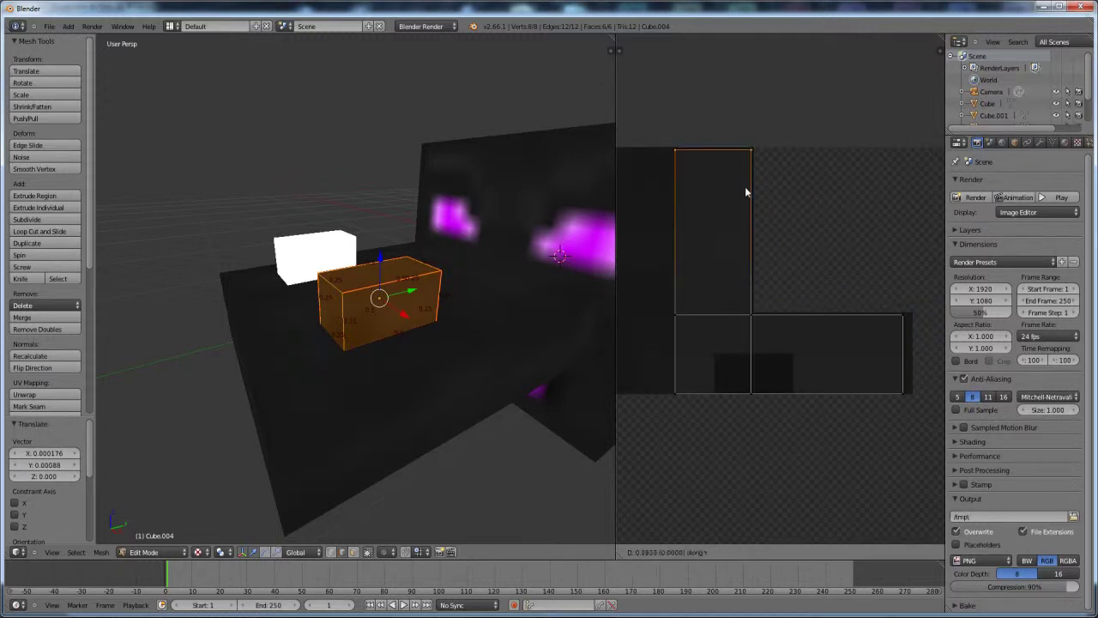
click(744, 187)
right_click(894, 389)
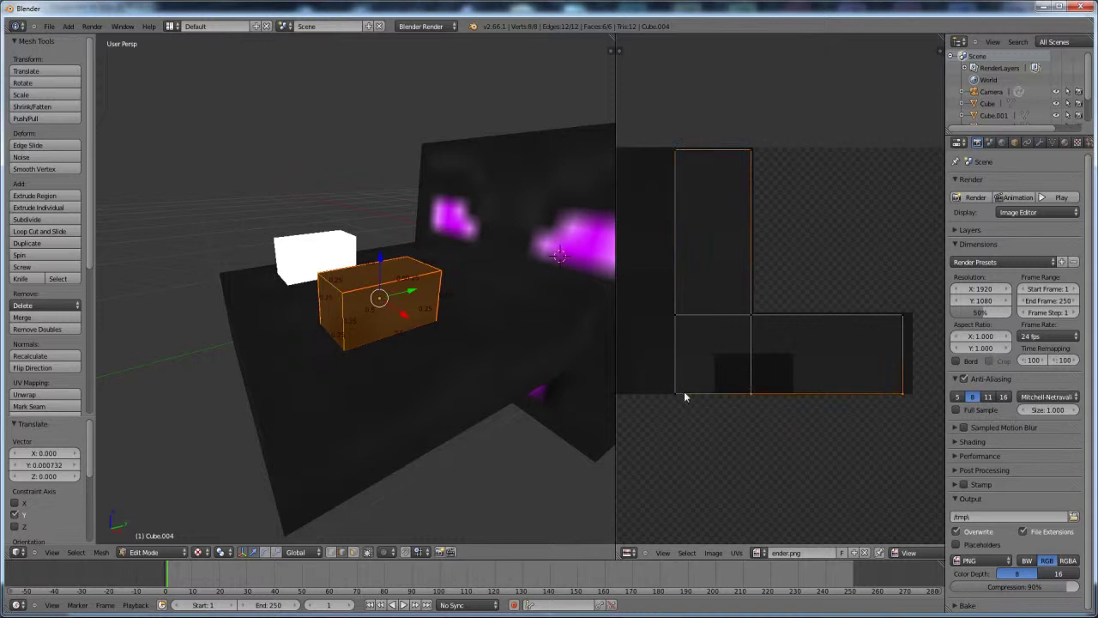
key(g)
key(y)
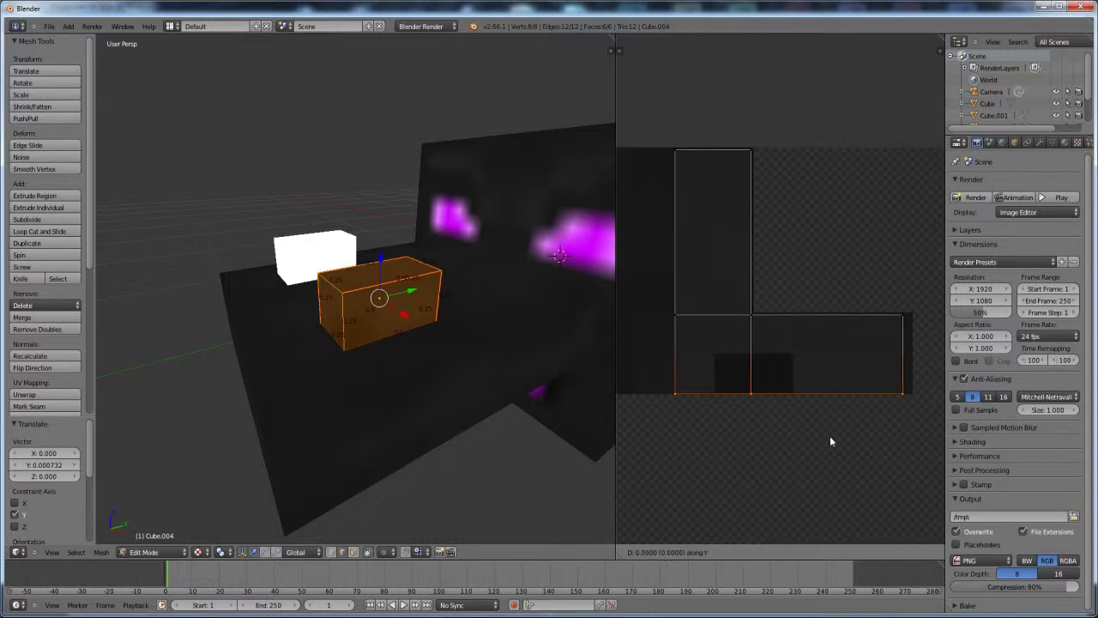
click(845, 415)
- Move the right end edge of the L-shaped island 0.000732 along X to the strip's border and check the block in Object Mode
right_click(901, 324)
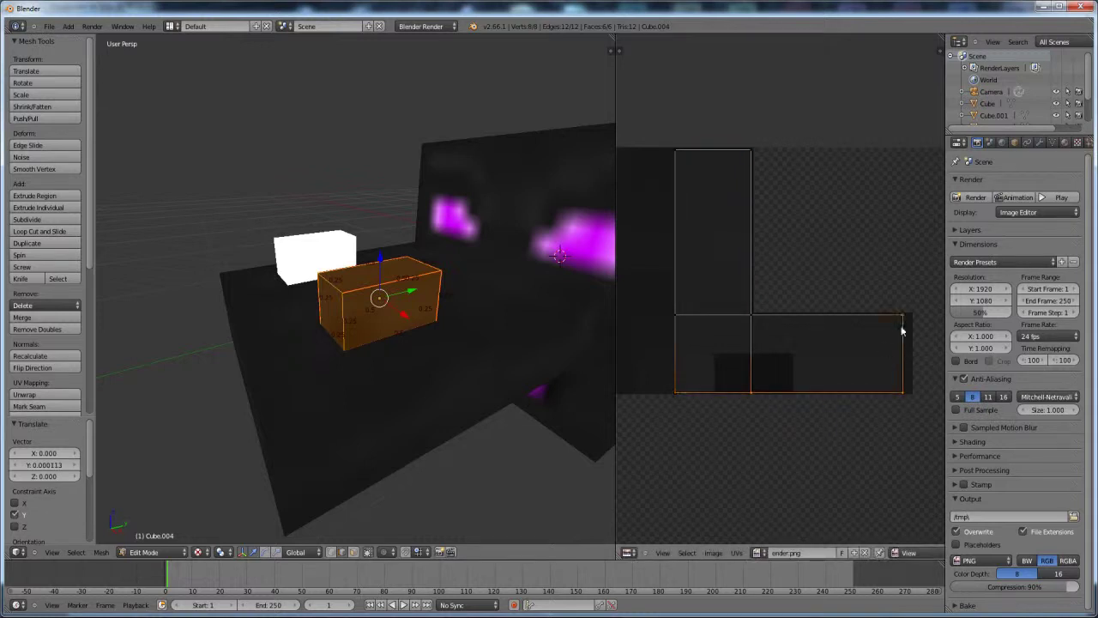
key(g)
key(x)
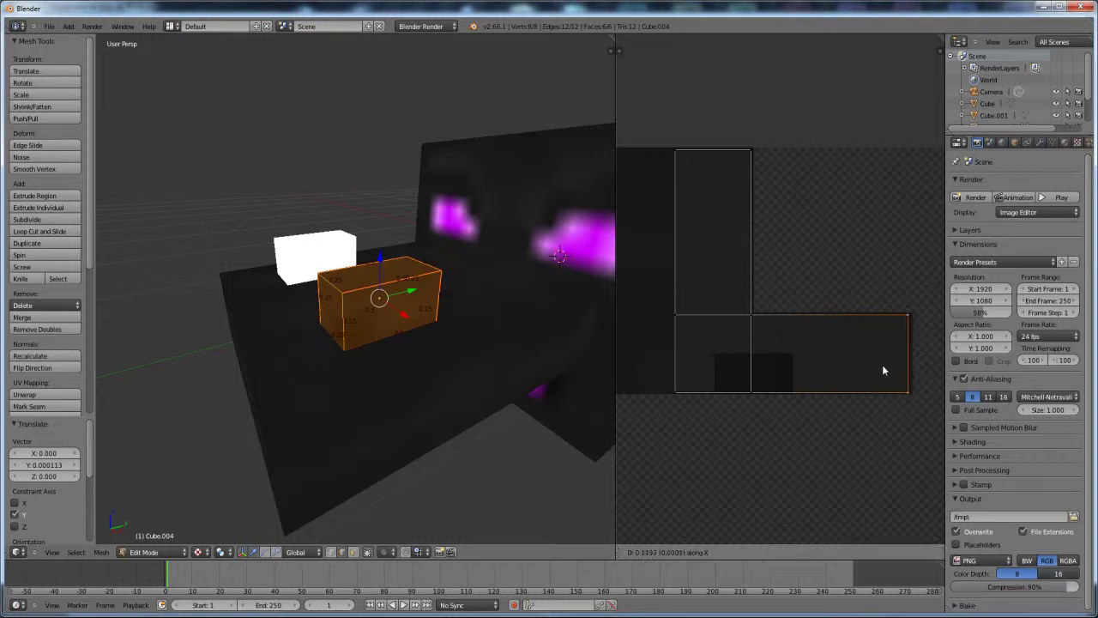
click(885, 365)
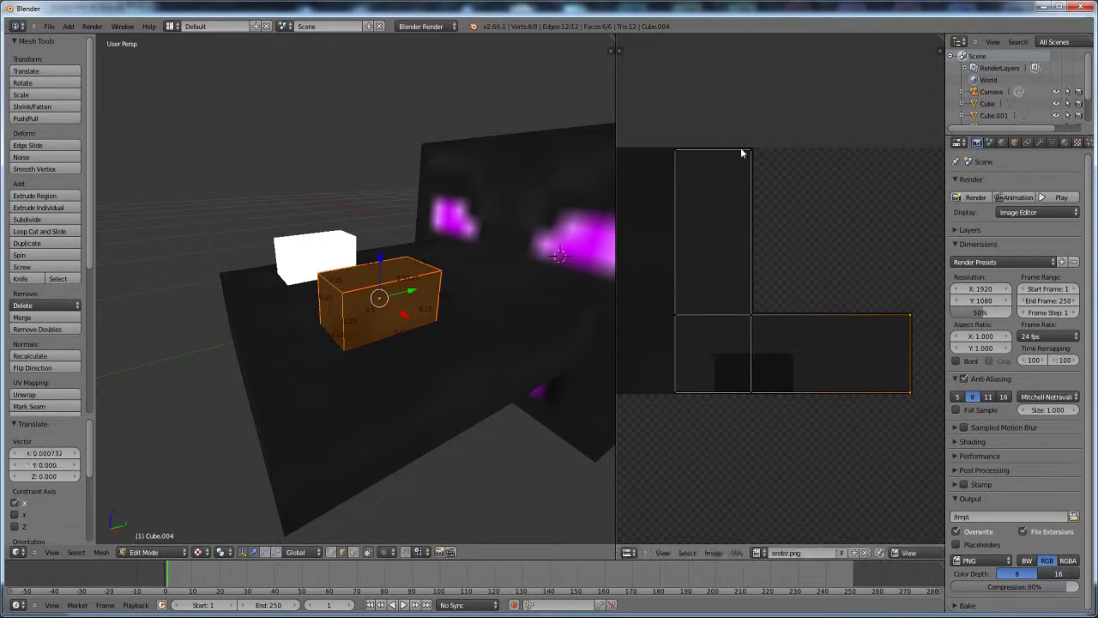
key(Tab)
mouse_move(393, 371)
middle_down()
mouse_move(316, 368)
mouse_move(374, 372)
middle_up()
middle_drag(404, 375, 255, 324)
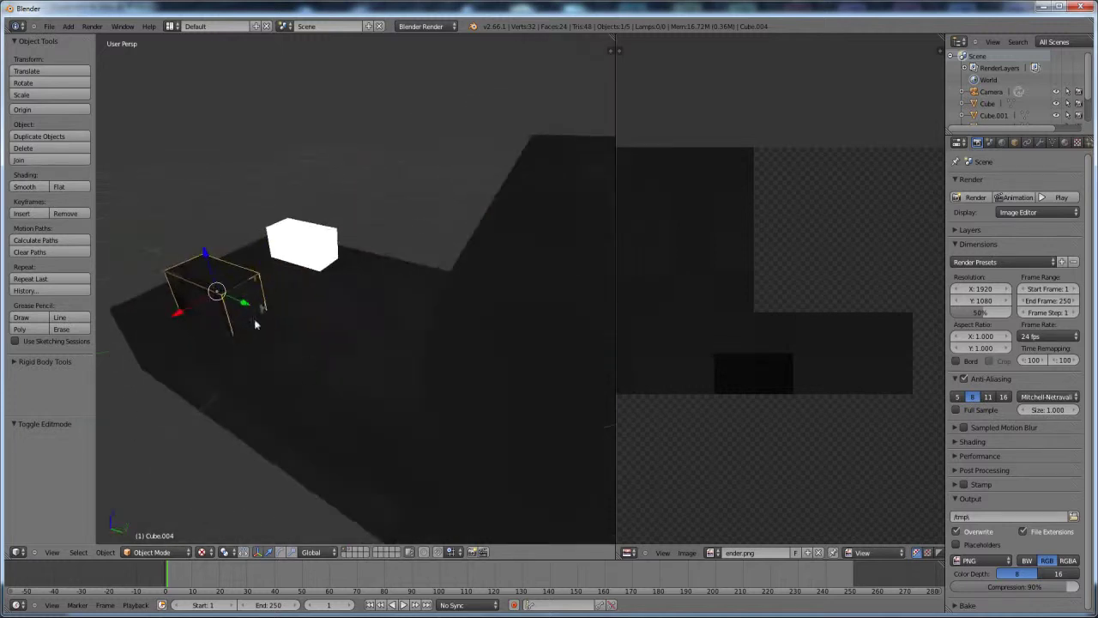
scroll(339, 356, down, 3)
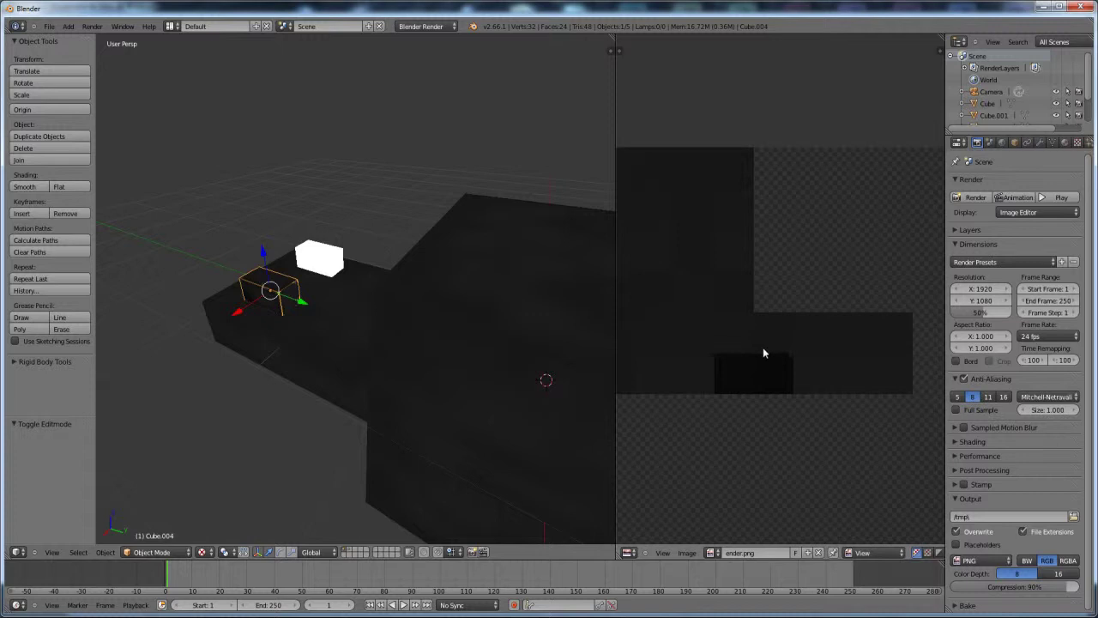
- Select the nostril block's remaining three-face UV island above the texture and move it down to the texture's upper edge
key(Tab)
scroll(796, 394, down, 6)
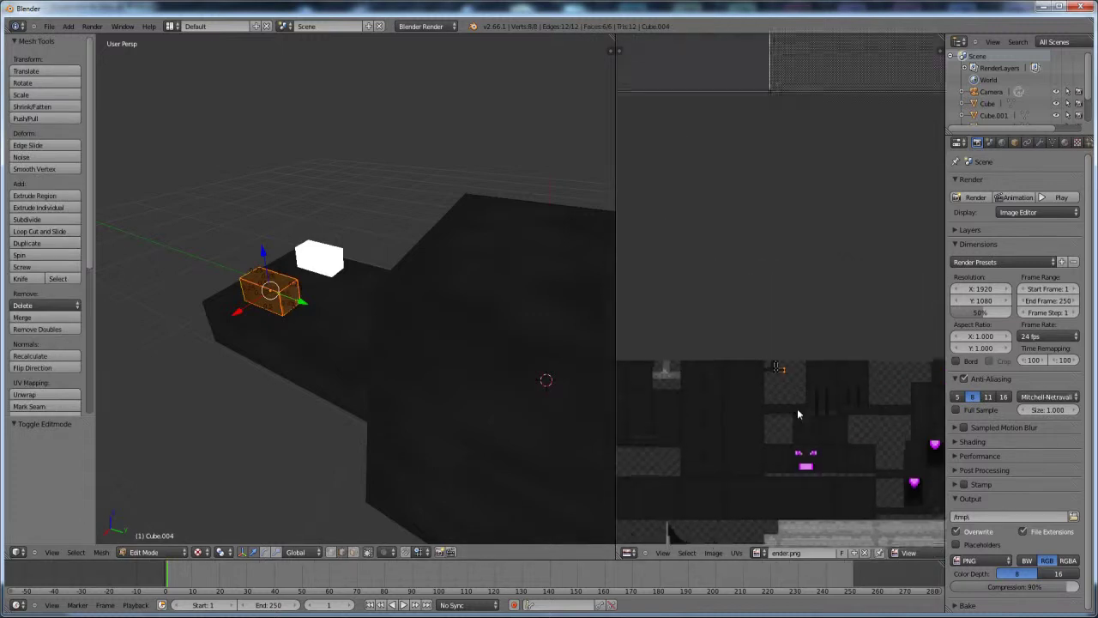
middle_drag(798, 393, 800, 423)
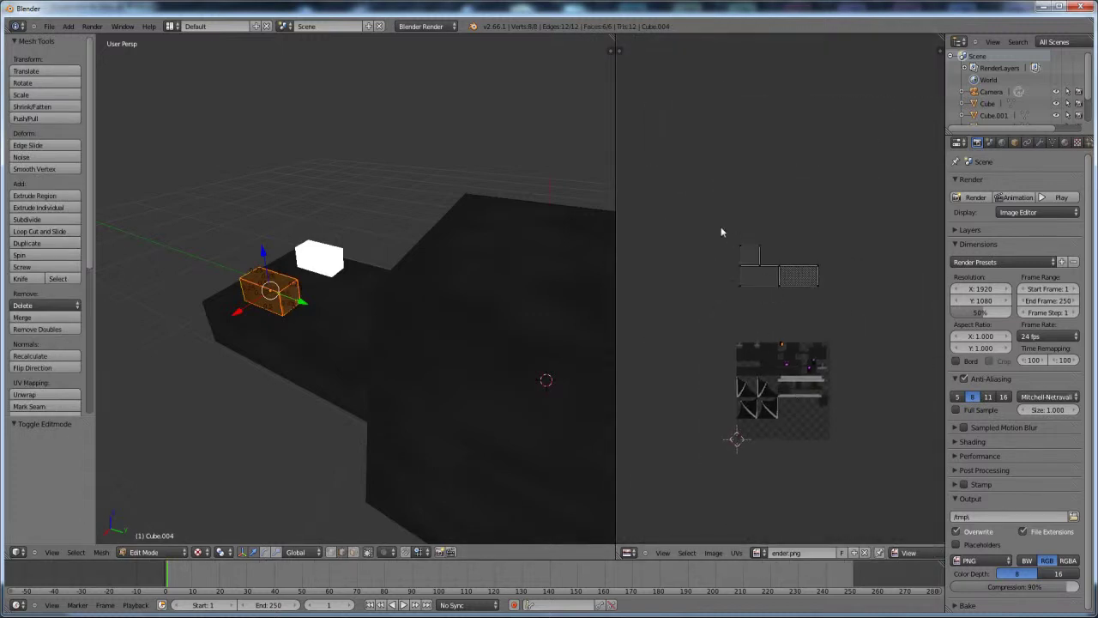
key(a)
key(a)
key(a)
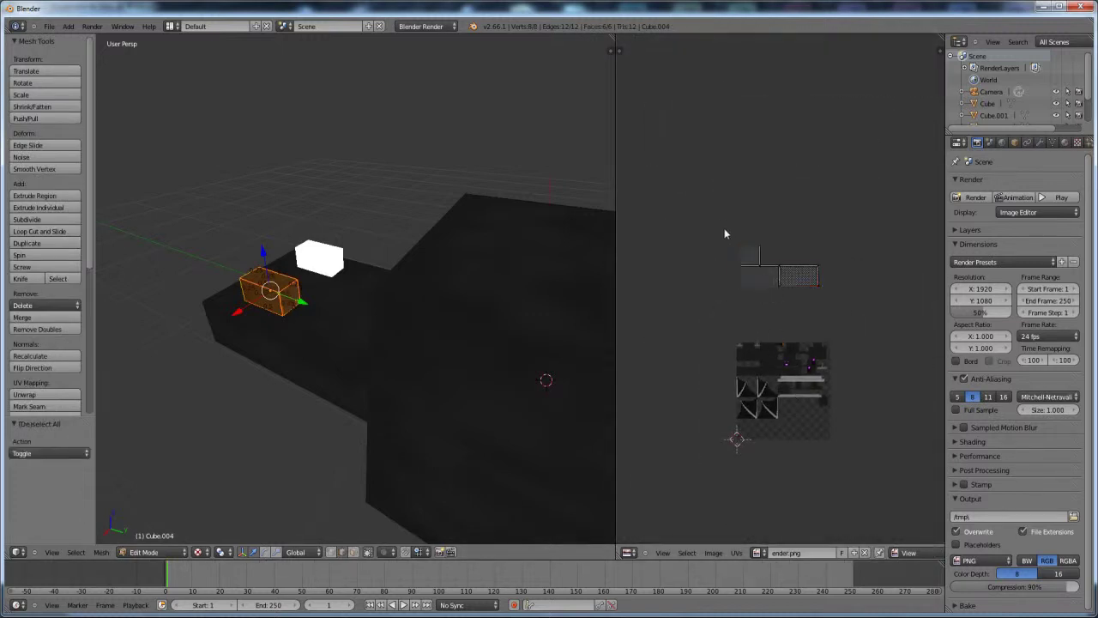
key(b)
drag(716, 210, 835, 297)
scroll(815, 283, up, 2)
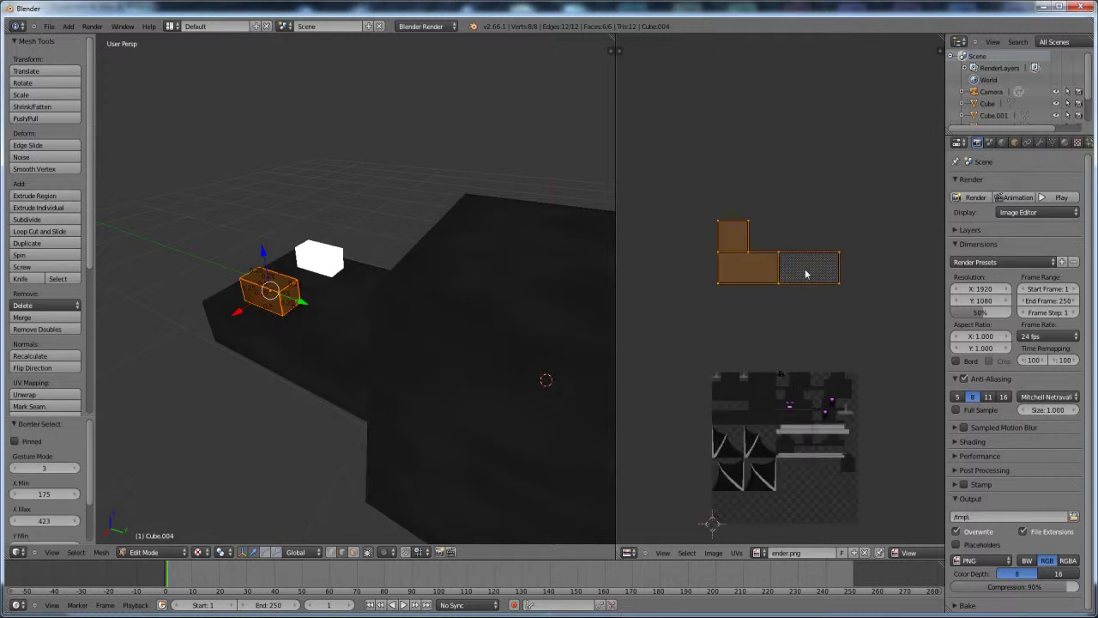
key(g)
click(819, 391)
- Scale the remaining three-face UV island by 0.101
scroll(825, 394, up, 3)
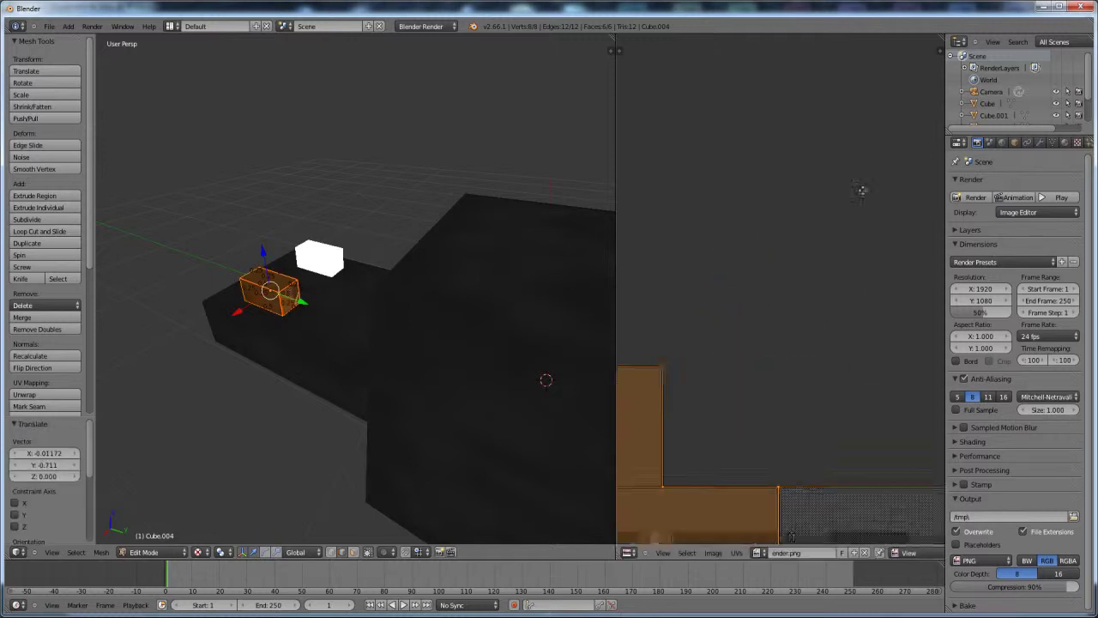
middle_drag(862, 190, 873, 331)
key(s)
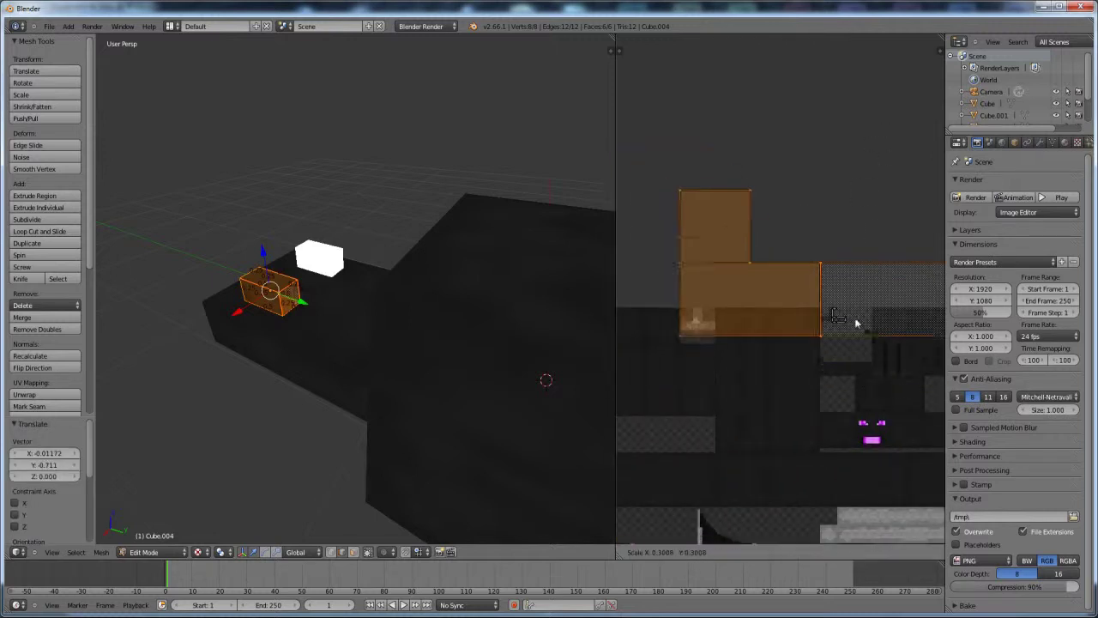
click(836, 270)
scroll(869, 309, up, 3)
middle_drag(853, 284, 783, 268)
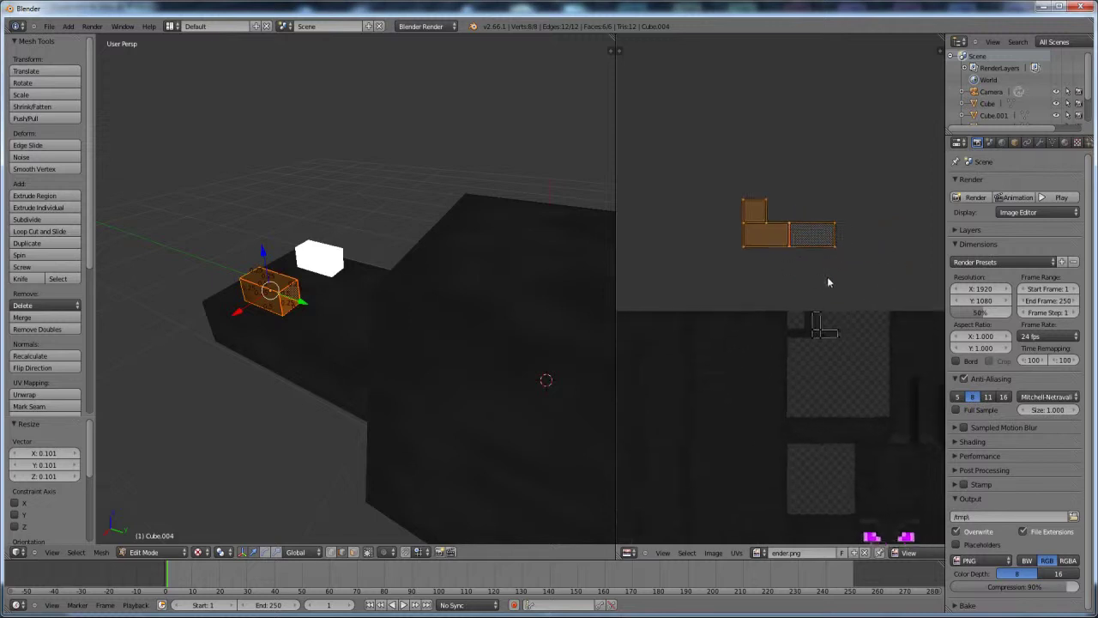
- Scale the three-face UV island by 0.541 and move it just above the nostril area of the texture
scroll(858, 285, up, 4)
key(s)
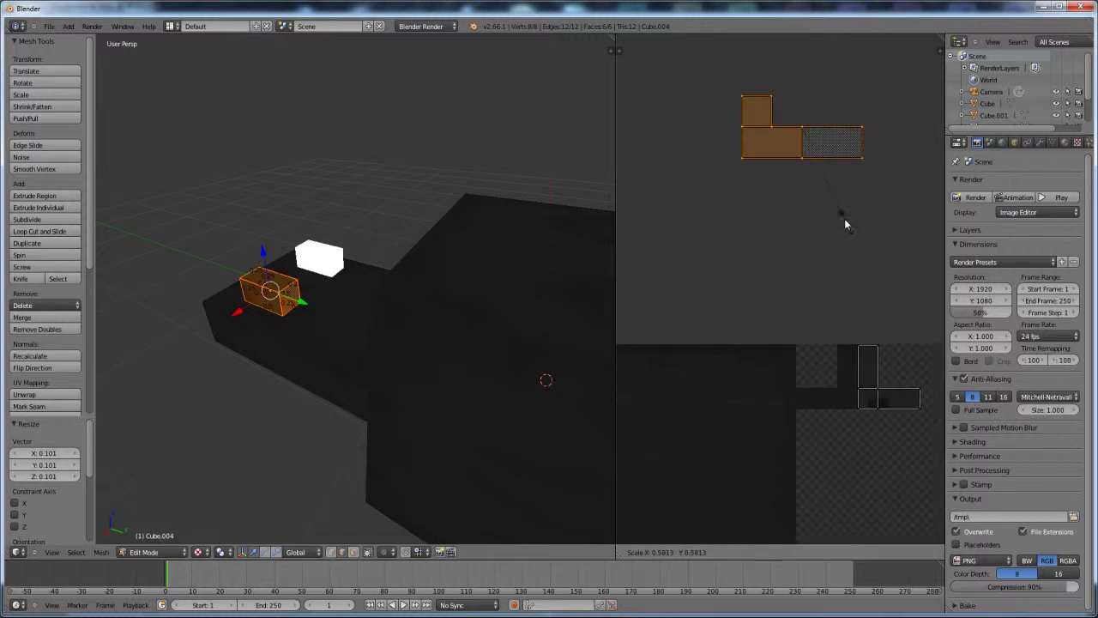
click(844, 231)
key(g)
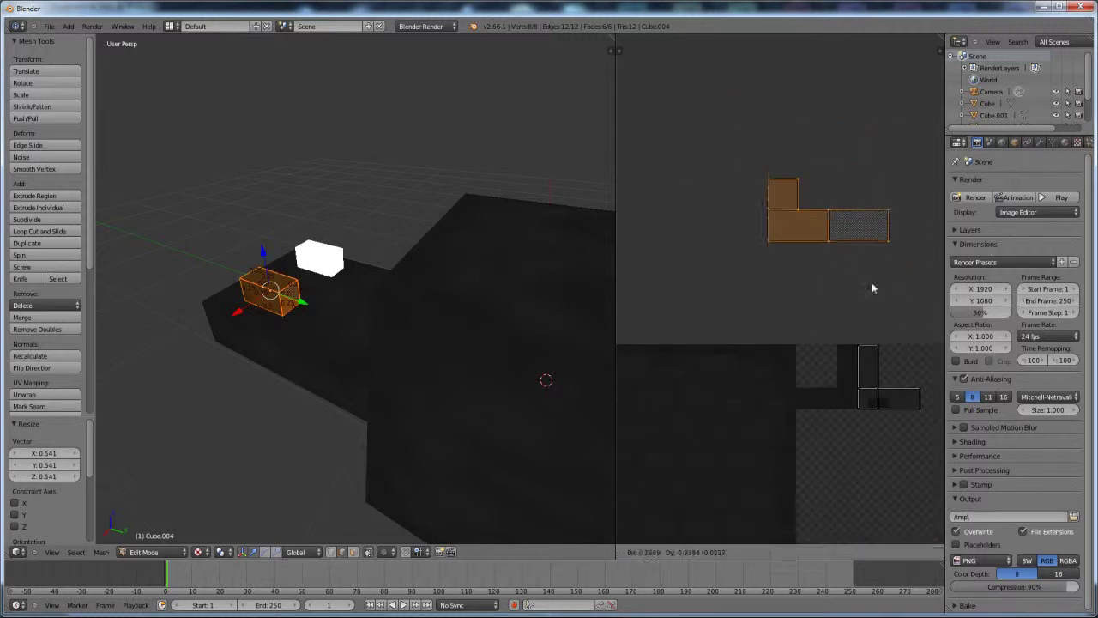
click(881, 293)
middle_drag(884, 304, 815, 283)
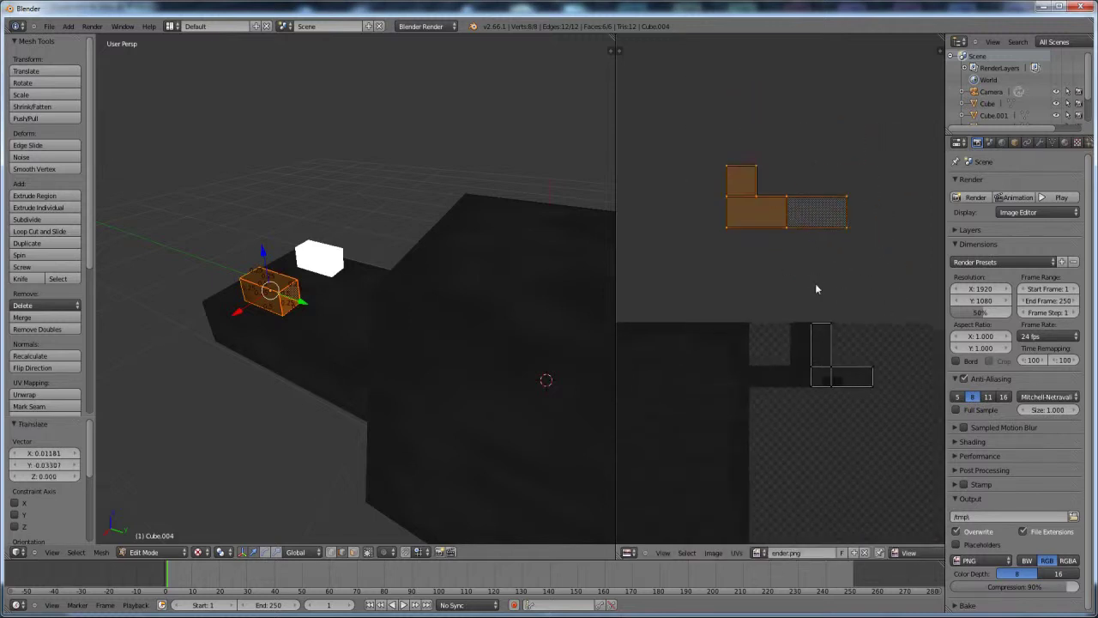
- Move the square UV face onto the nostril strip, scale it by 0.641, and fit it against the L-shaped island's left side
right_click(750, 184)
key(g)
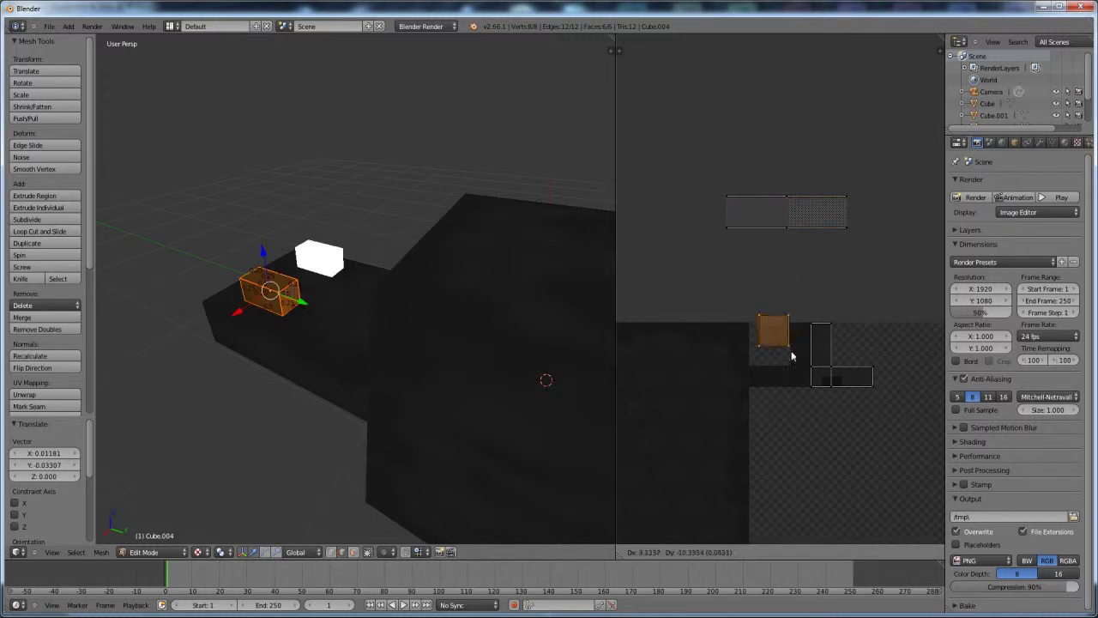
click(818, 387)
scroll(818, 387, up, 2)
middle_drag(818, 386, 829, 294)
scroll(829, 294, up, 2)
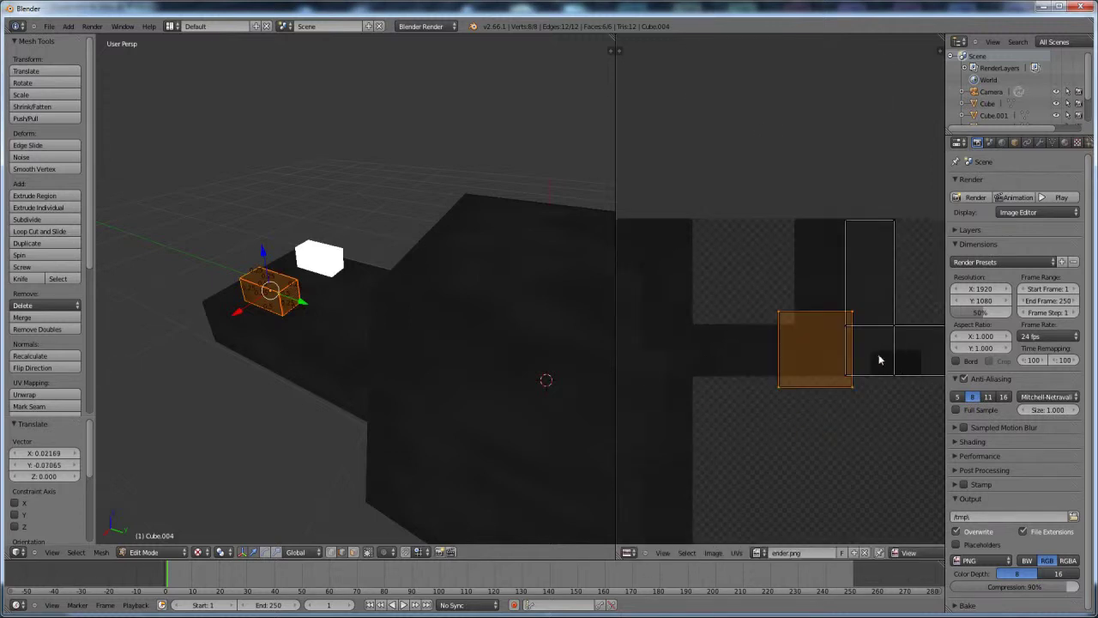
key(s)
click(867, 357)
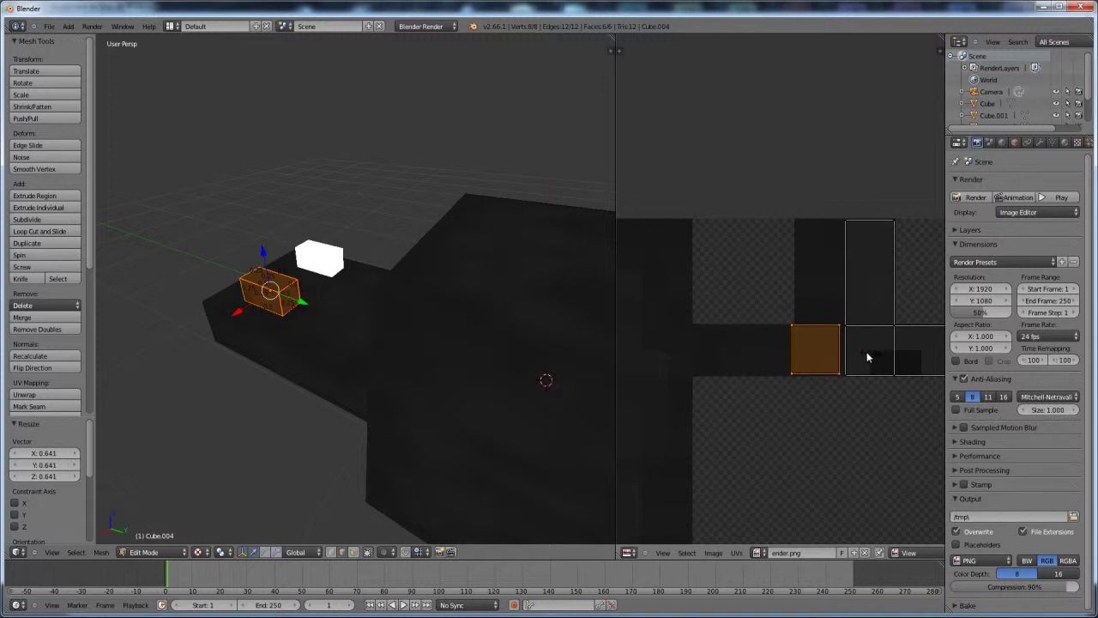
key(g)
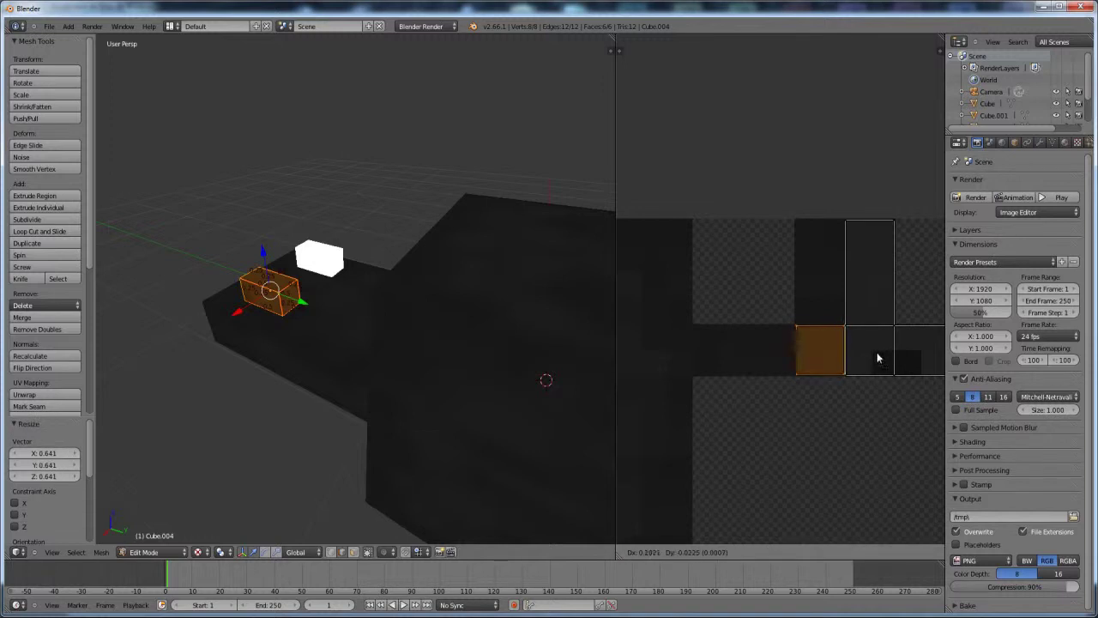
click(875, 353)
- Select the left rectangular UV face above the texture and rotate it 90 degrees
scroll(871, 353, down, 5)
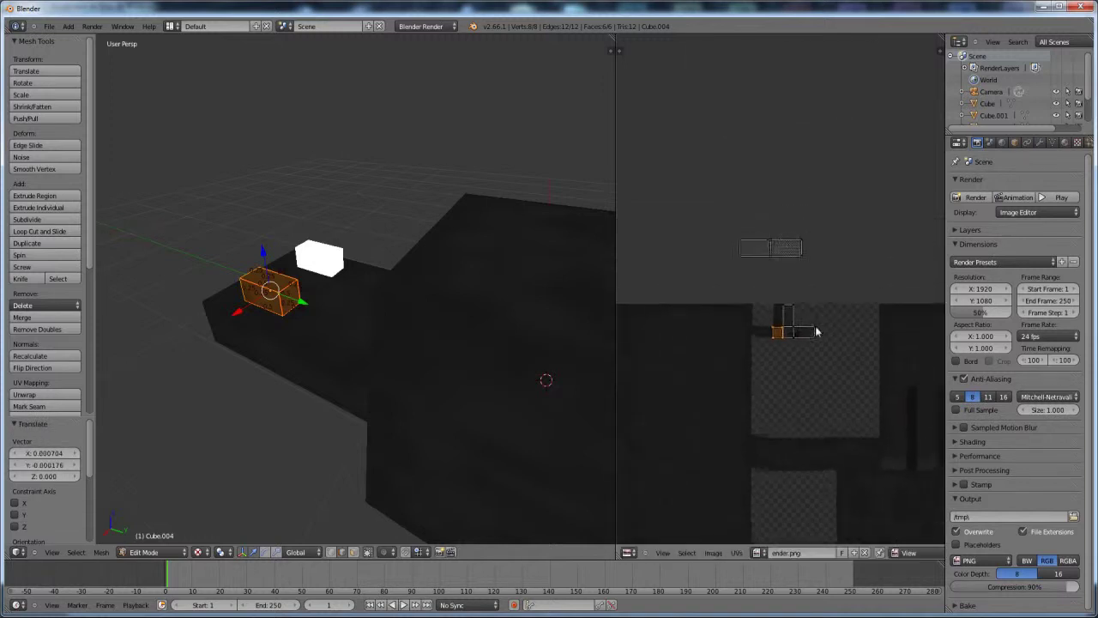
scroll(817, 332, up, 2)
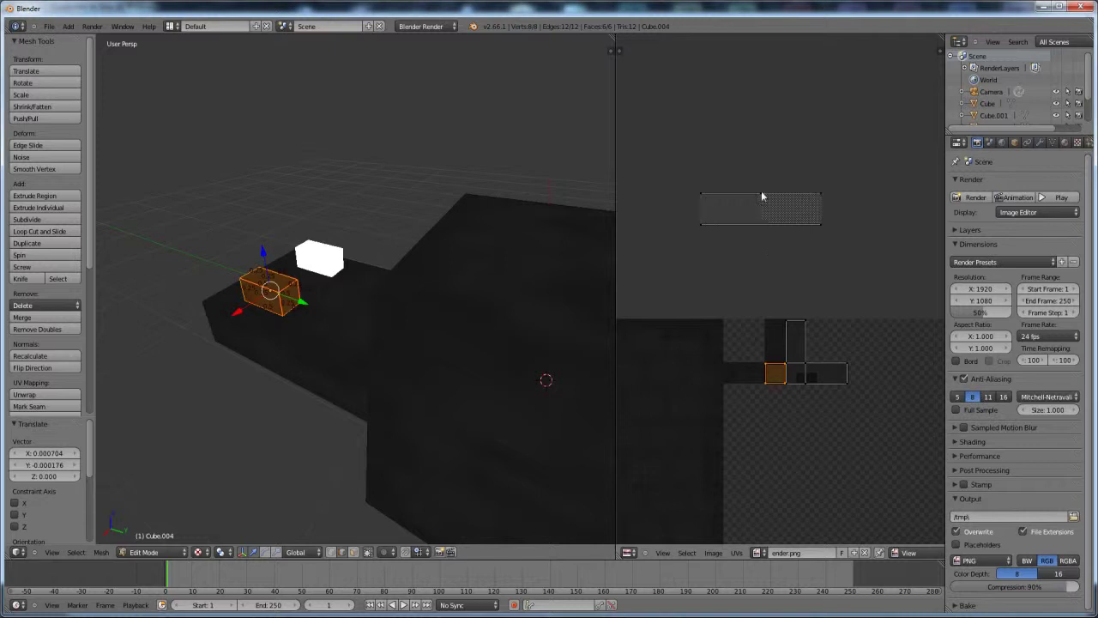
right_click(701, 196)
shift+right_click(702, 224)
key(g)
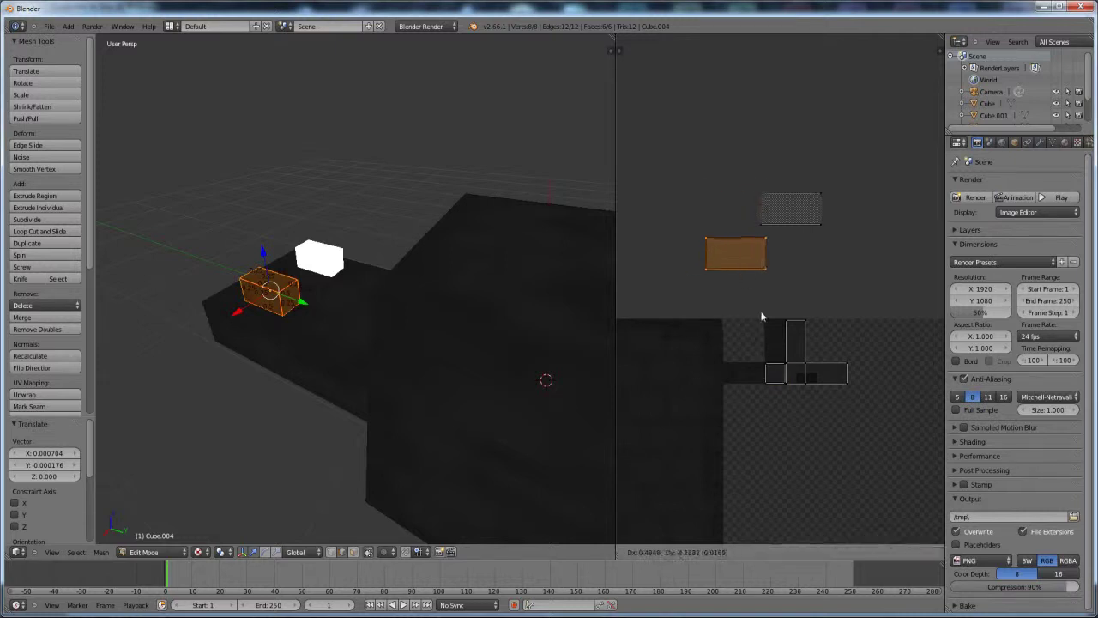
key(Escape)
text(r)
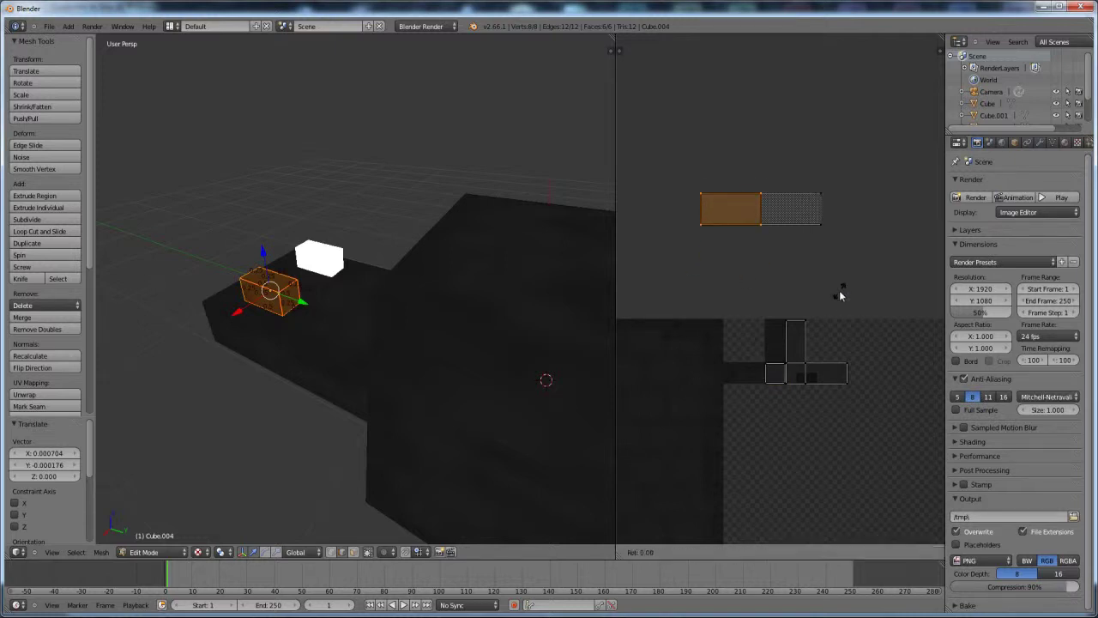
text(90)
key(Return)
- Move the rotated UV face onto the nostril texture, scale it by 0.655, and fit it directly above the square face
scroll(839, 290, up, 2)
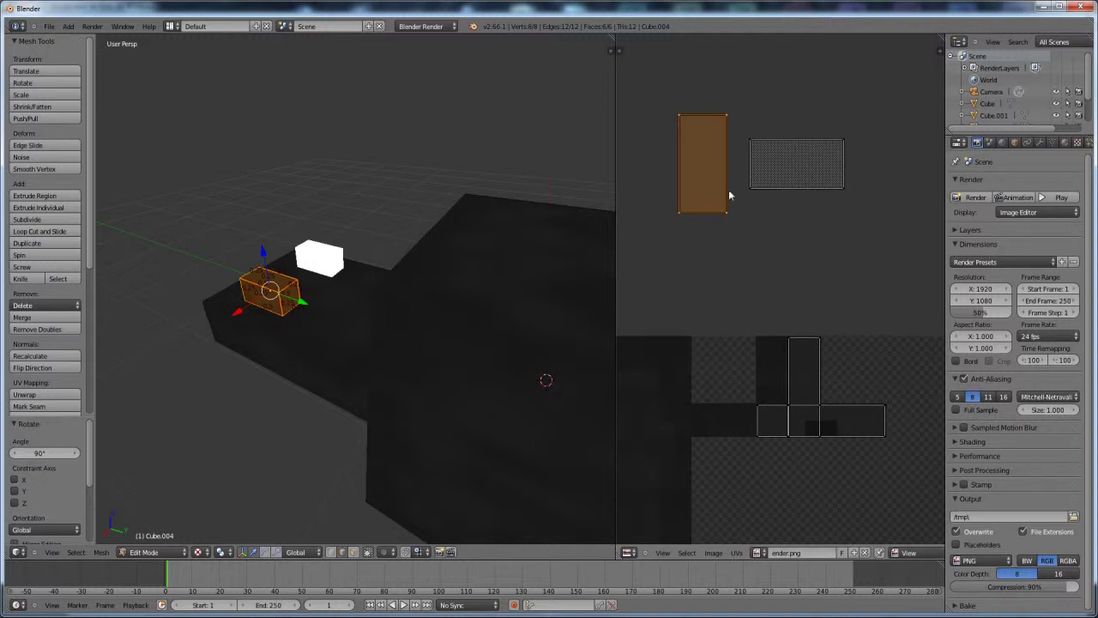
key(g)
click(806, 409)
scroll(814, 410, up, 2)
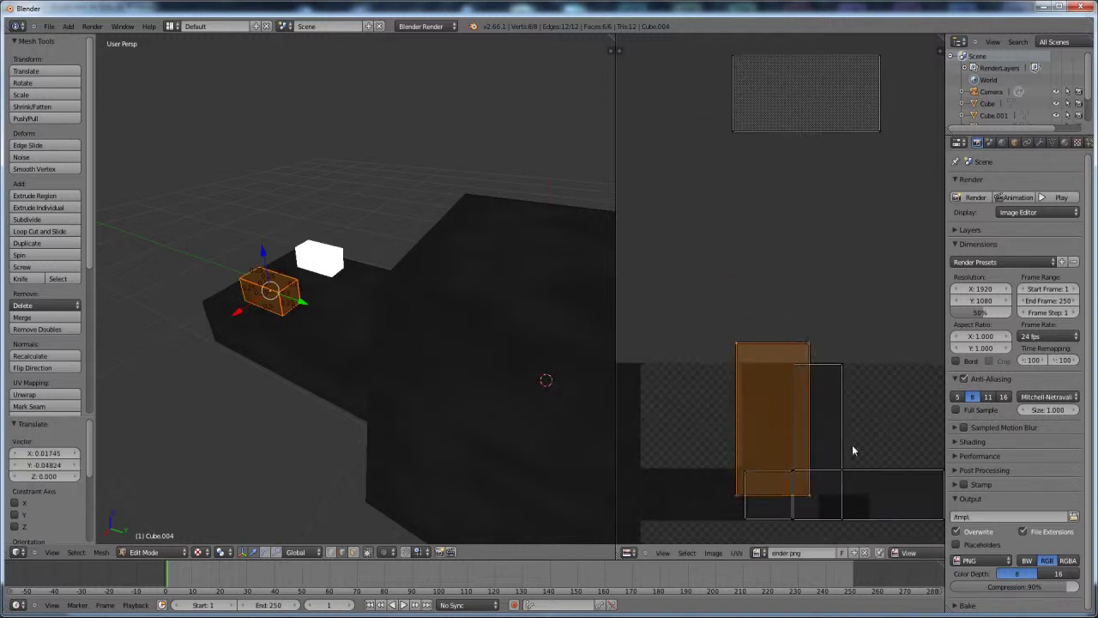
key(s)
click(829, 439)
key(g)
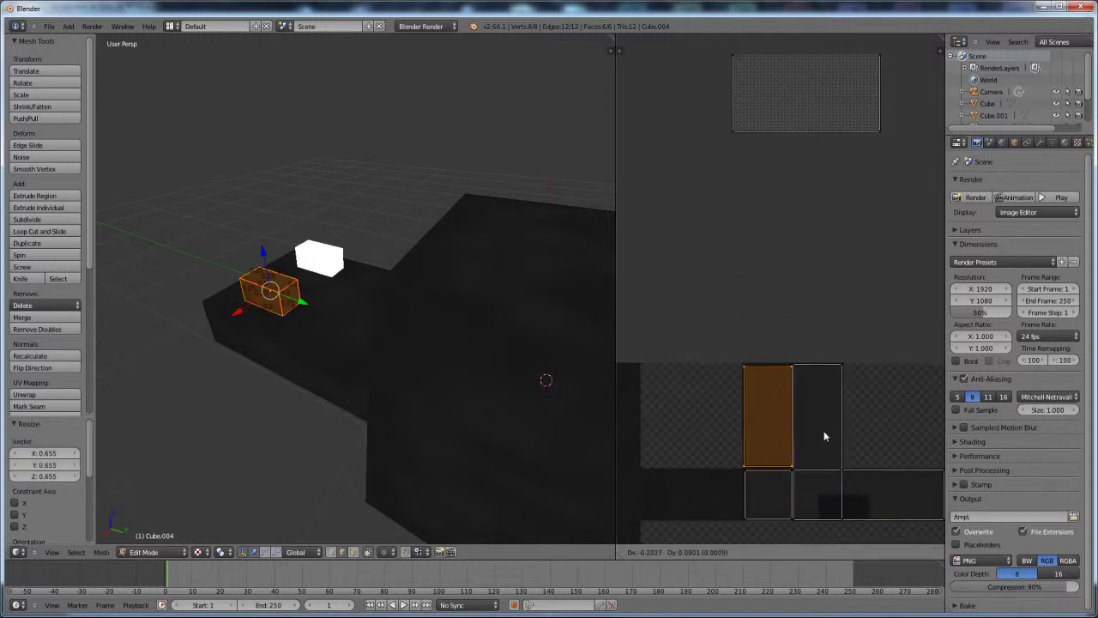
click(823, 431)
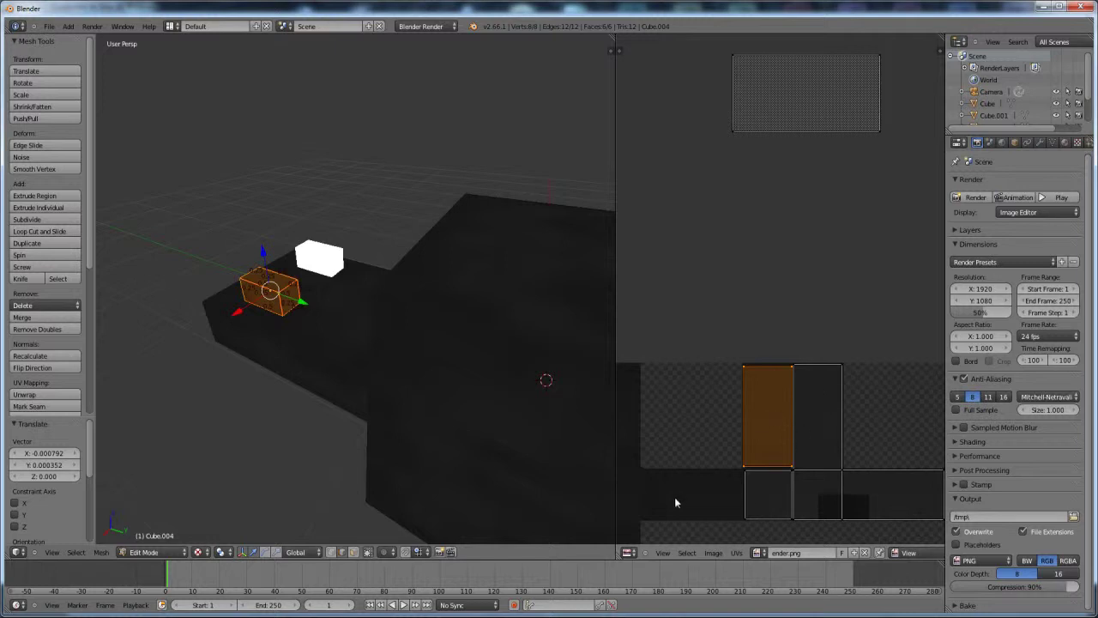
- Select the remaining rectangular UV face above the texture and move it onto the nostril strip, beside the square face
scroll(817, 398, down, 1)
middle_drag(827, 373, 850, 321)
scroll(831, 353, up, 1)
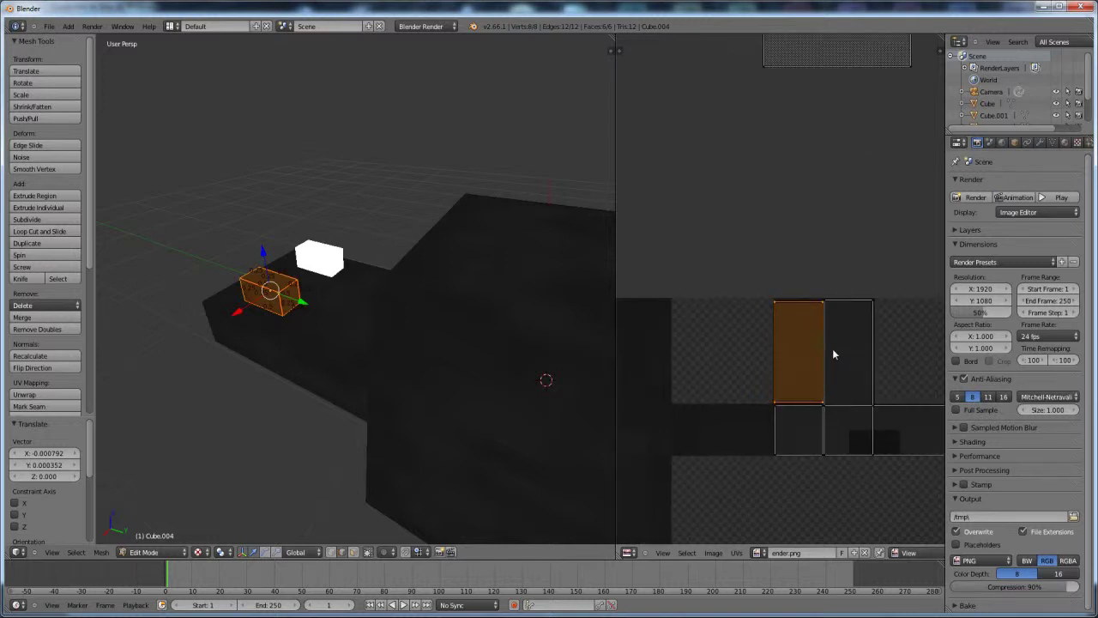
scroll(832, 348, up, 1)
scroll(809, 202, down, 3)
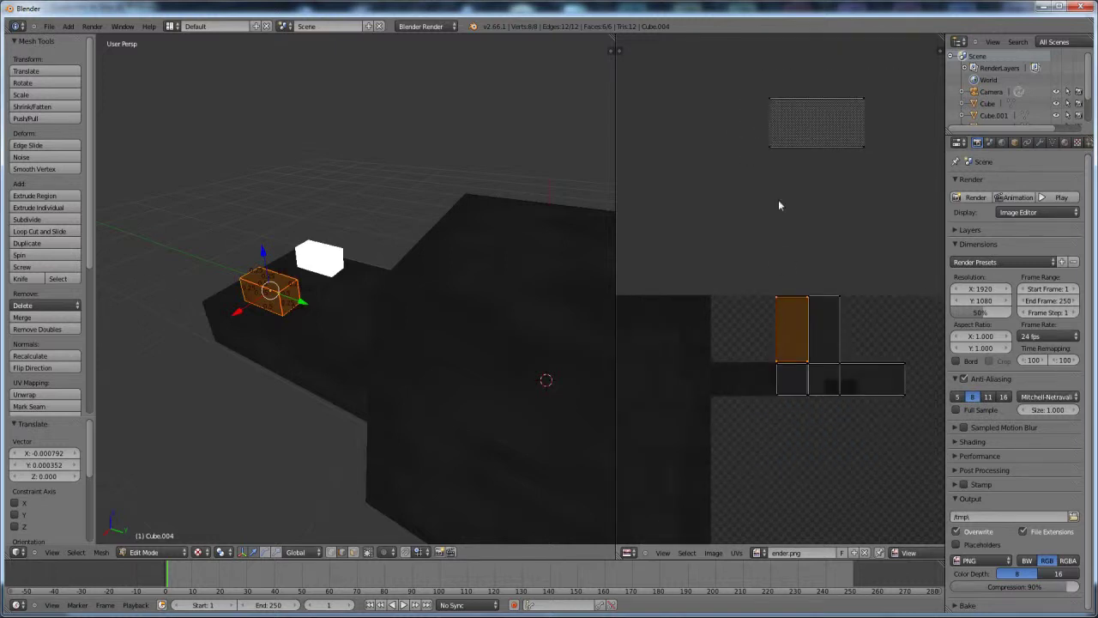
right_click(763, 89)
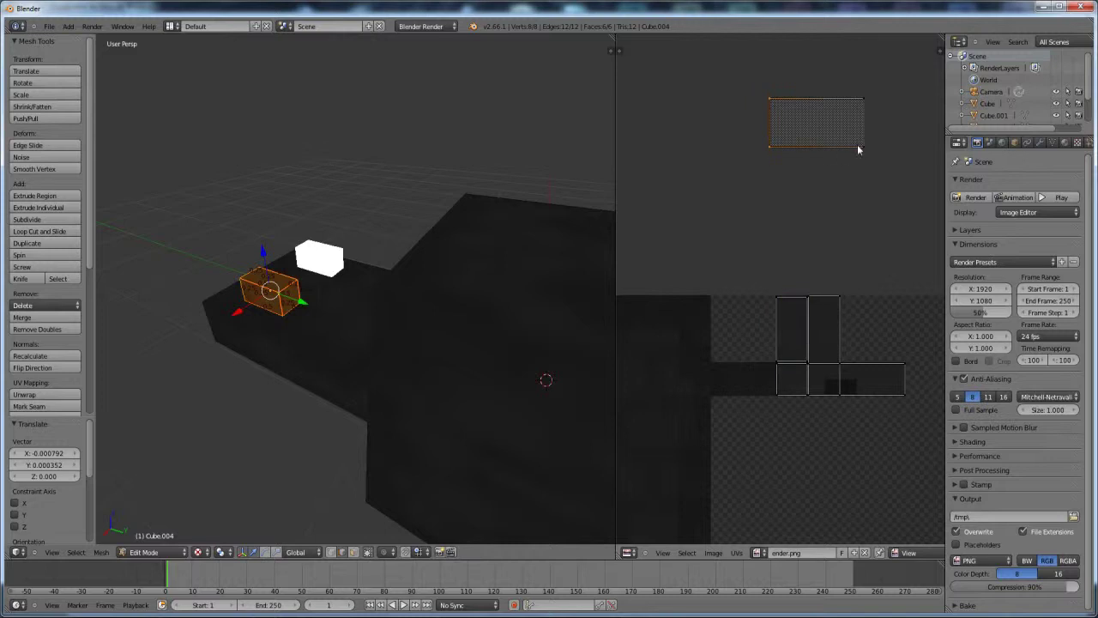
key(g)
click(767, 394)
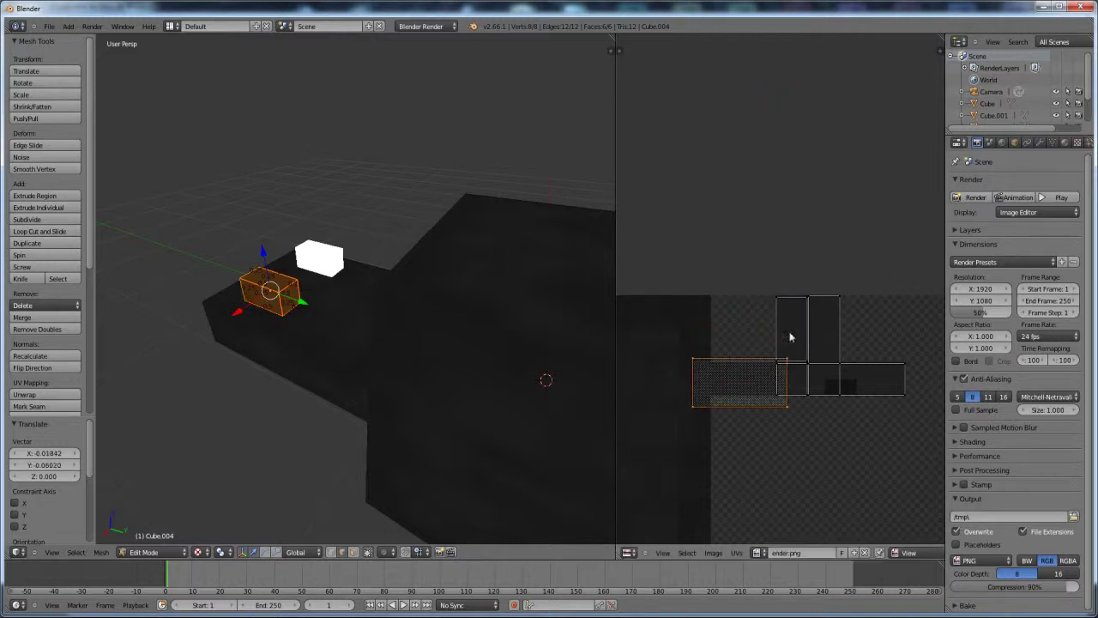
- Scale the rectangular UV face down to the strip's height, finishing with a factor of 0.916, and position it just left of the square face
scroll(742, 401, up, 4)
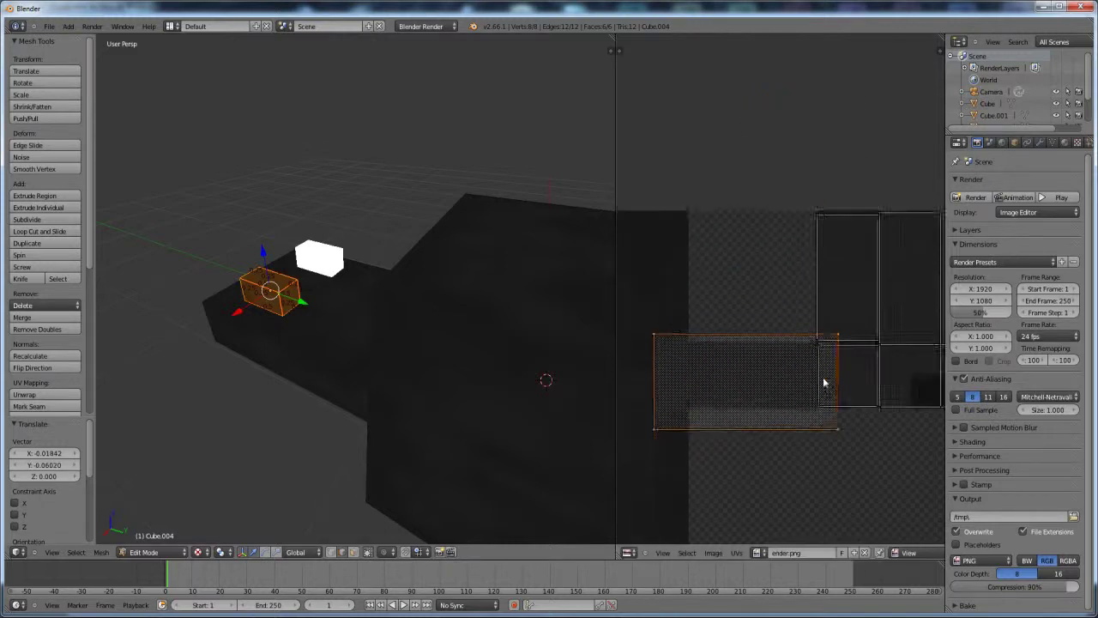
key(s)
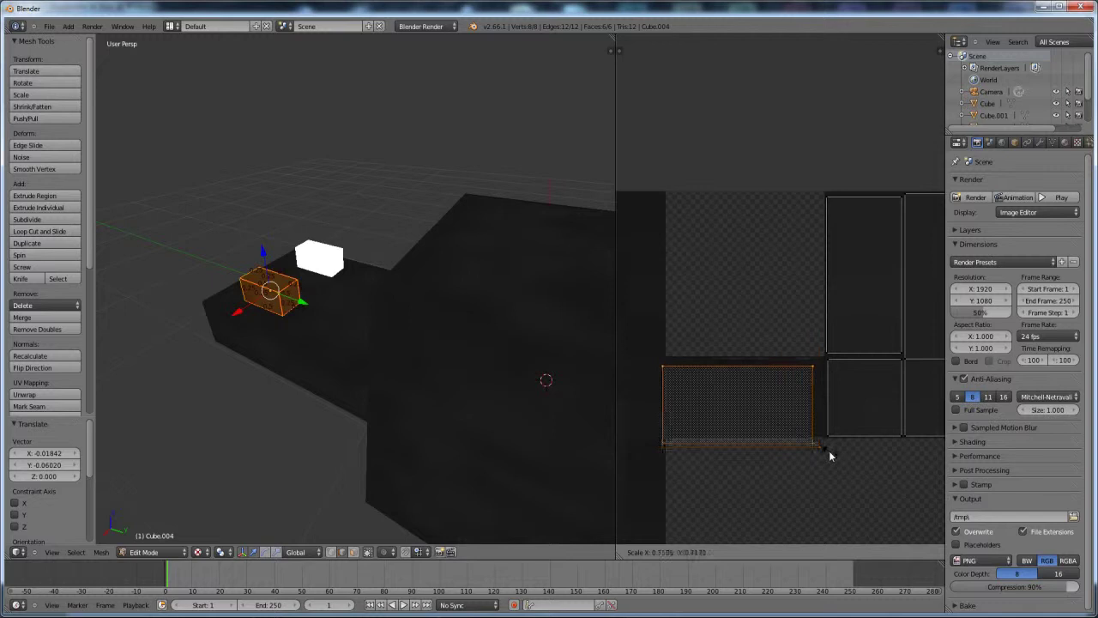
click(828, 450)
key(g)
click(850, 443)
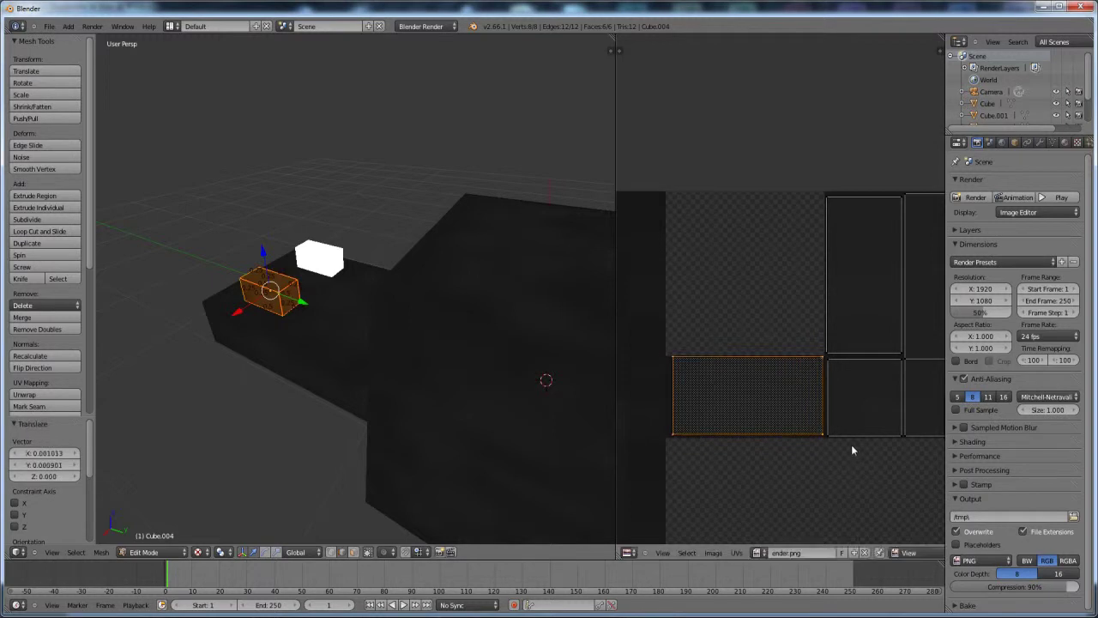
key(s)
click(845, 442)
key(g)
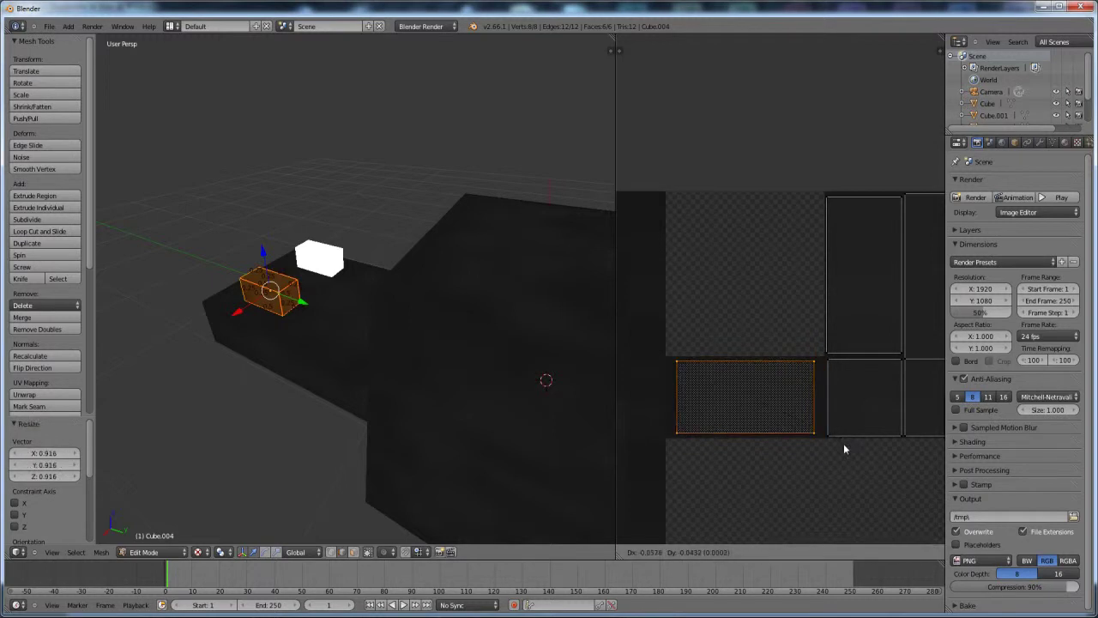
click(844, 443)
scroll(834, 421, down, 4)
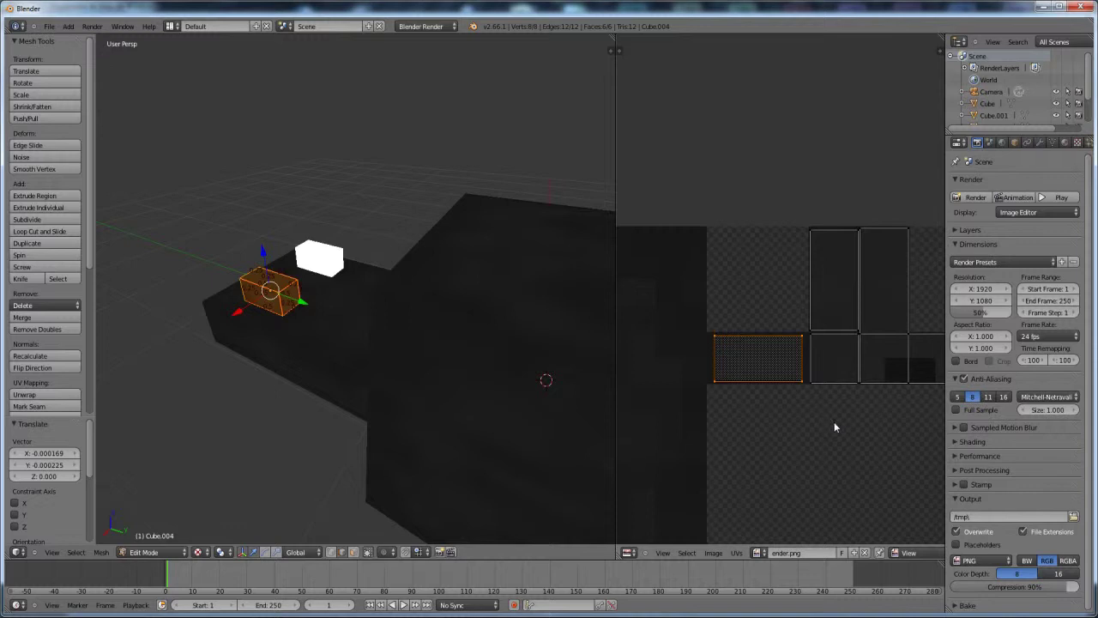
- Leave Edit Mode and examine the textured nostril block's top, sides and corners from several angles
key(Tab)
middle_drag(370, 389, 375, 341)
scroll(322, 371, up, 2)
scroll(351, 339, up, 4)
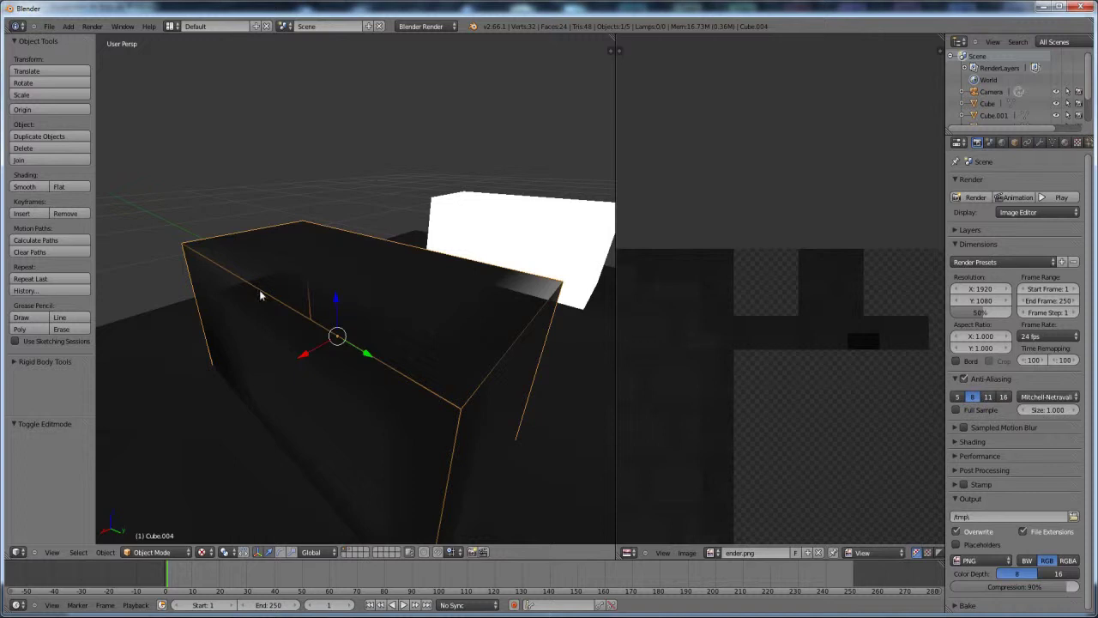
scroll(201, 334, down, 4)
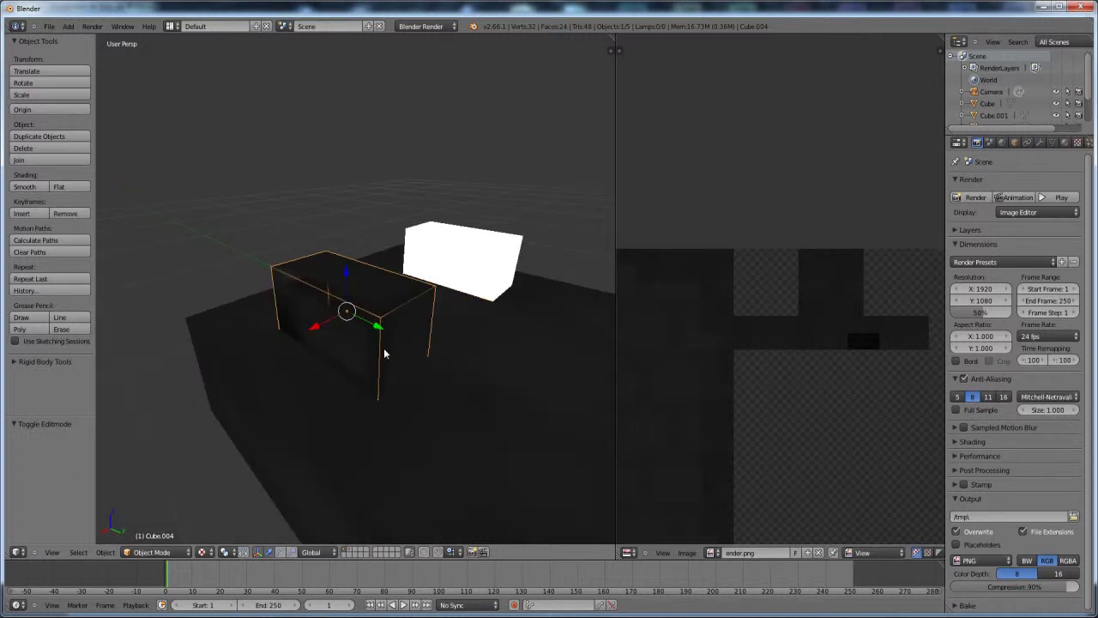
scroll(343, 325, up, 3)
scroll(289, 263, down, 2)
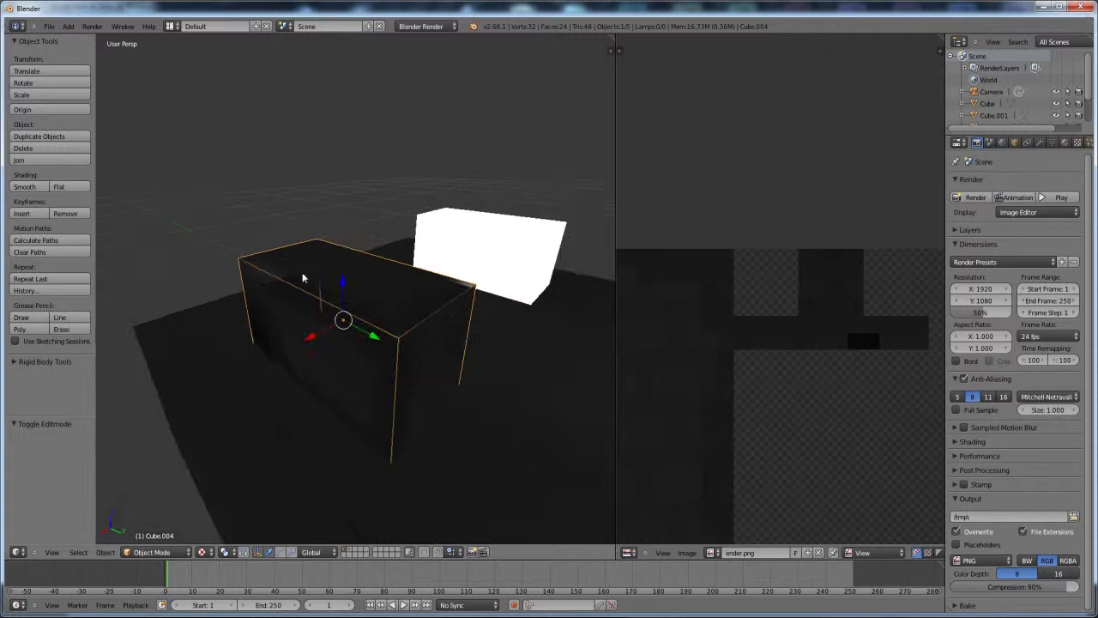
middle_drag(313, 319, 359, 334)
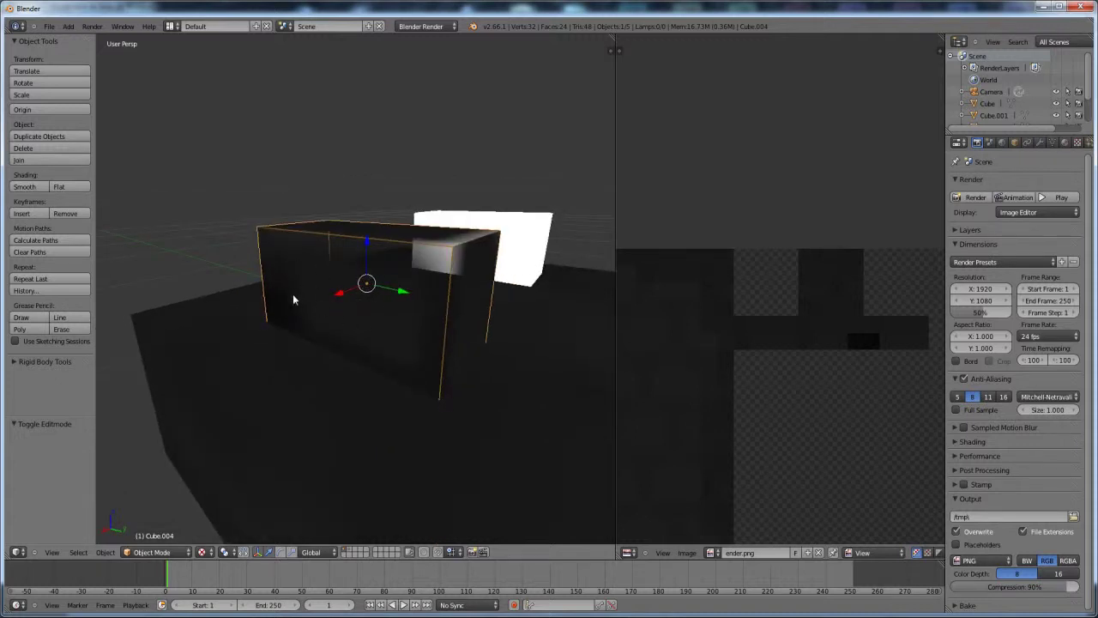
middle_drag(310, 290, 331, 302)
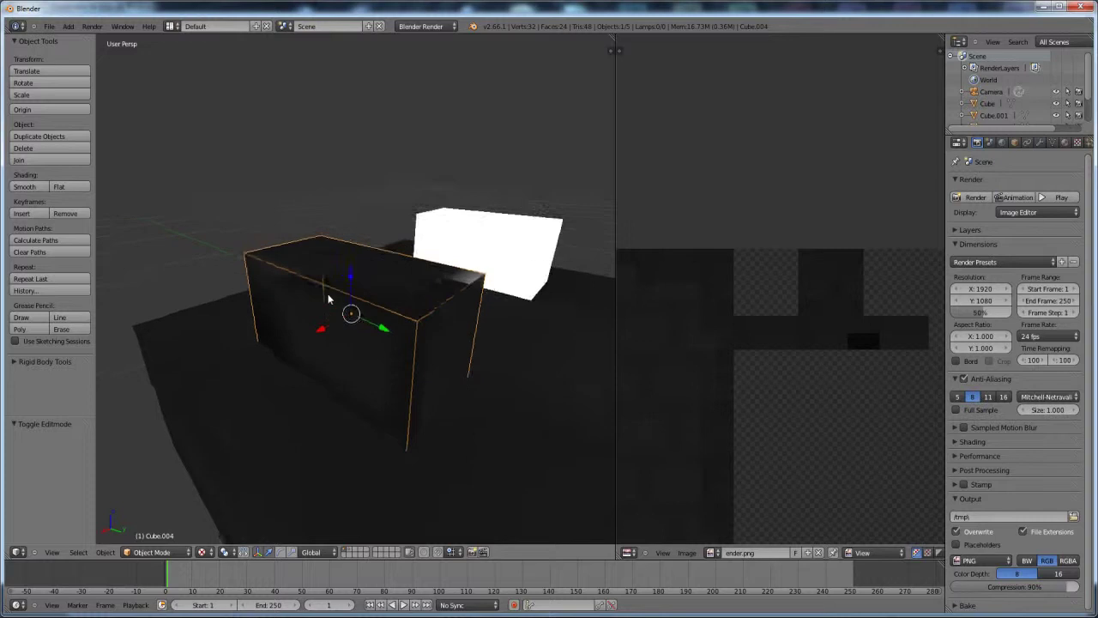
scroll(255, 277, up, 3)
scroll(254, 282, down, 2)
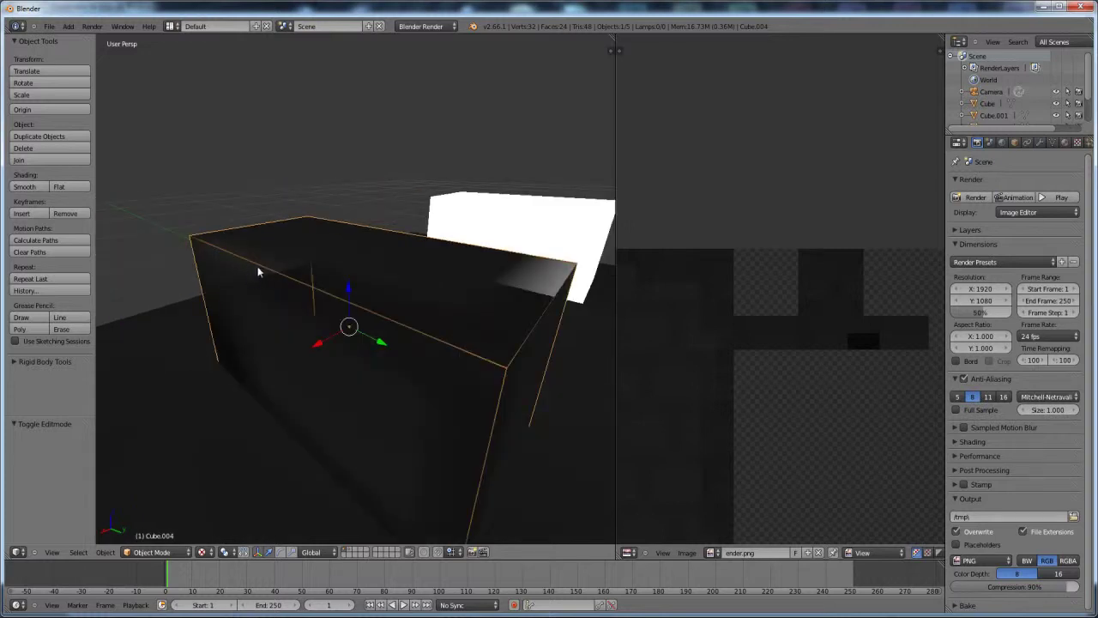
scroll(377, 360, down, 4)
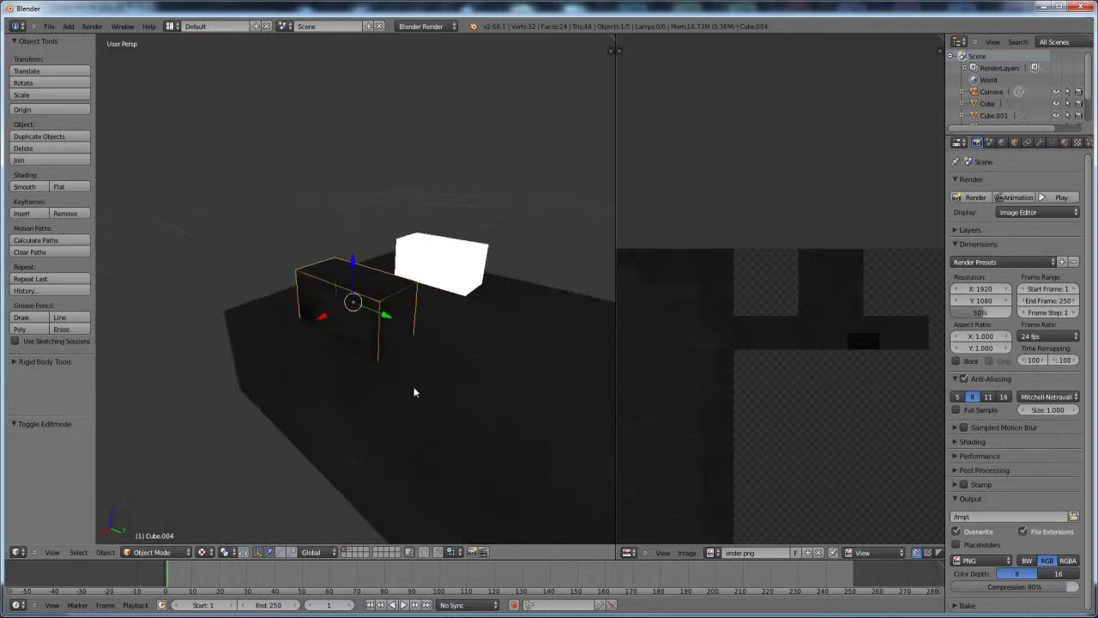
- Return to Edit Mode on the nostril block and select only its top face to show that face's UV
key(Tab)
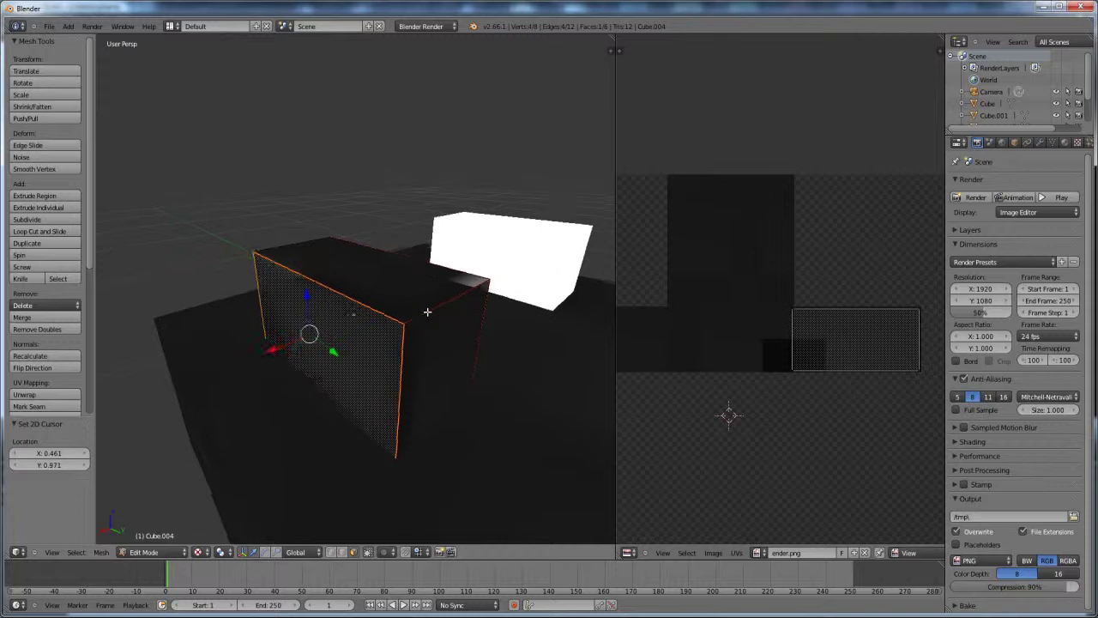
middle_drag(427, 313, 436, 307)
scroll(519, 278, up, 3)
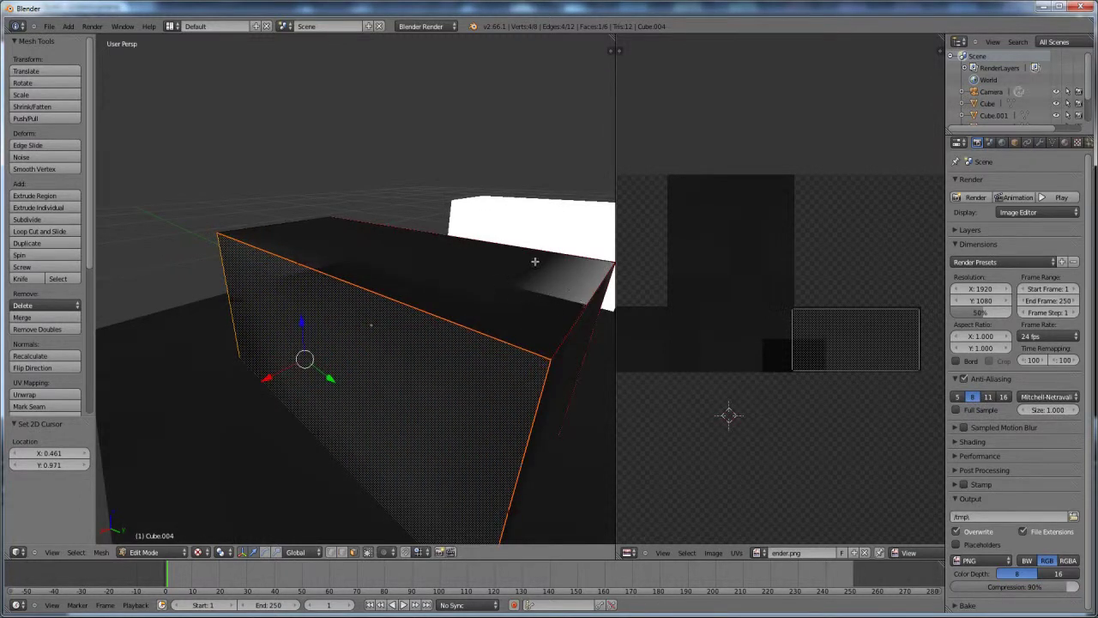
middle_drag(522, 321, 520, 345)
scroll(449, 356, down, 3)
scroll(524, 341, down, 2)
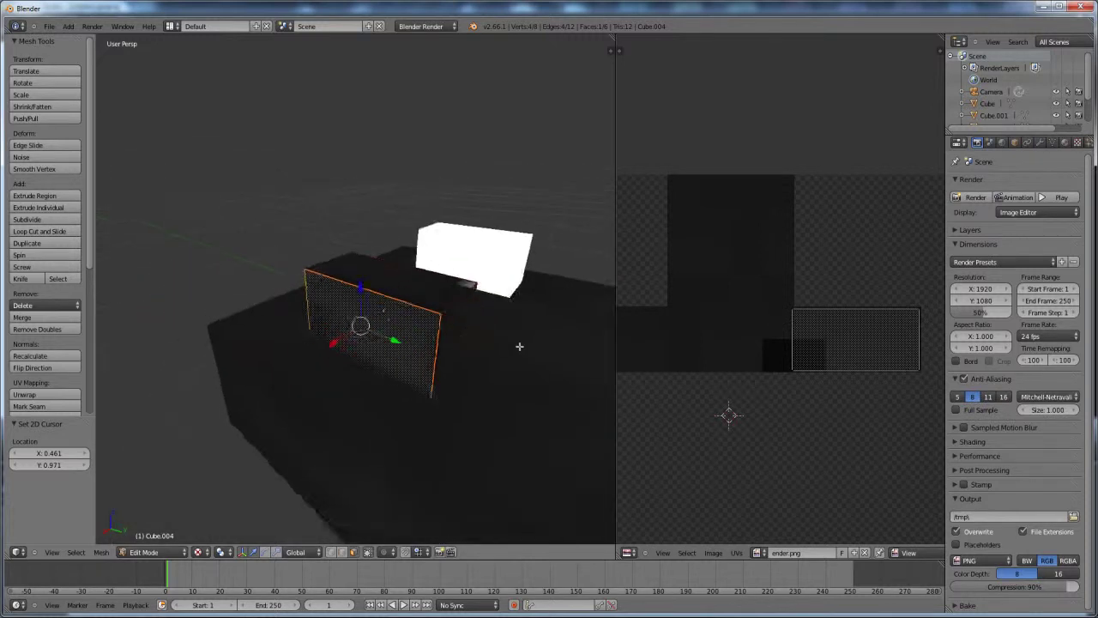
scroll(482, 318, up, 2)
key(ctrl+Tab)
click(455, 317)
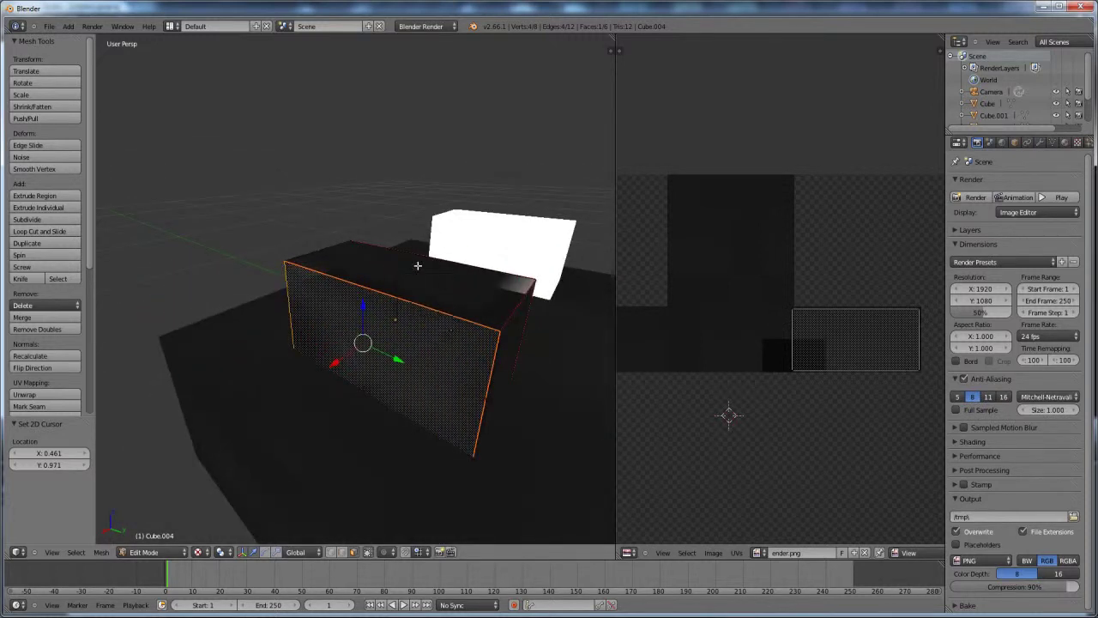
right_click(421, 265)
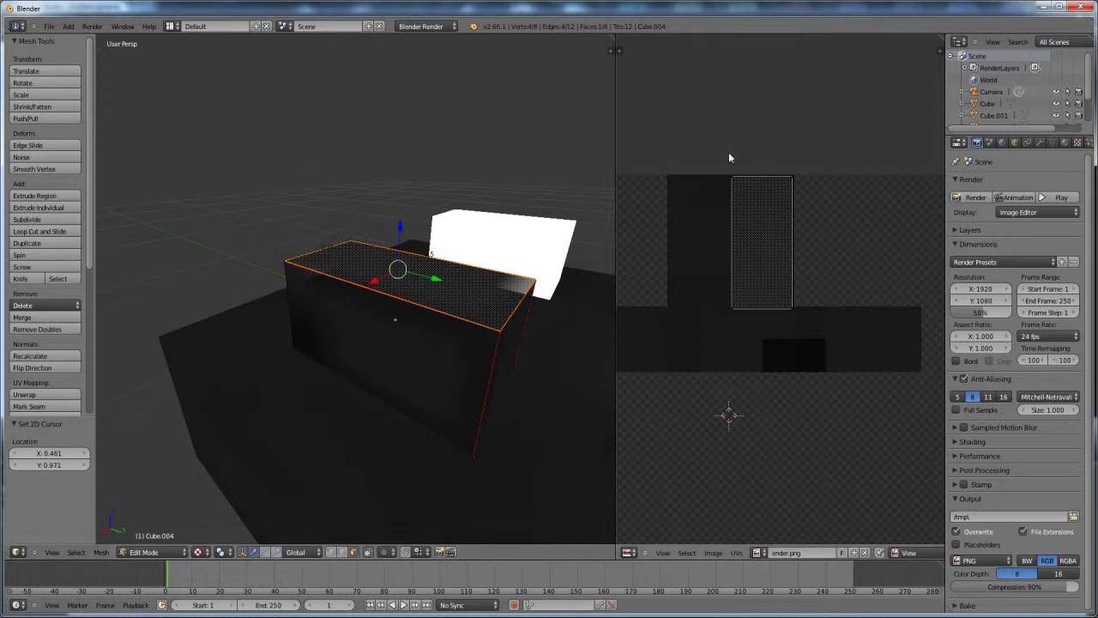
- Examine the top face's UV border against the texture's edge and compare it with the light corner on the block
scroll(789, 223, up, 3)
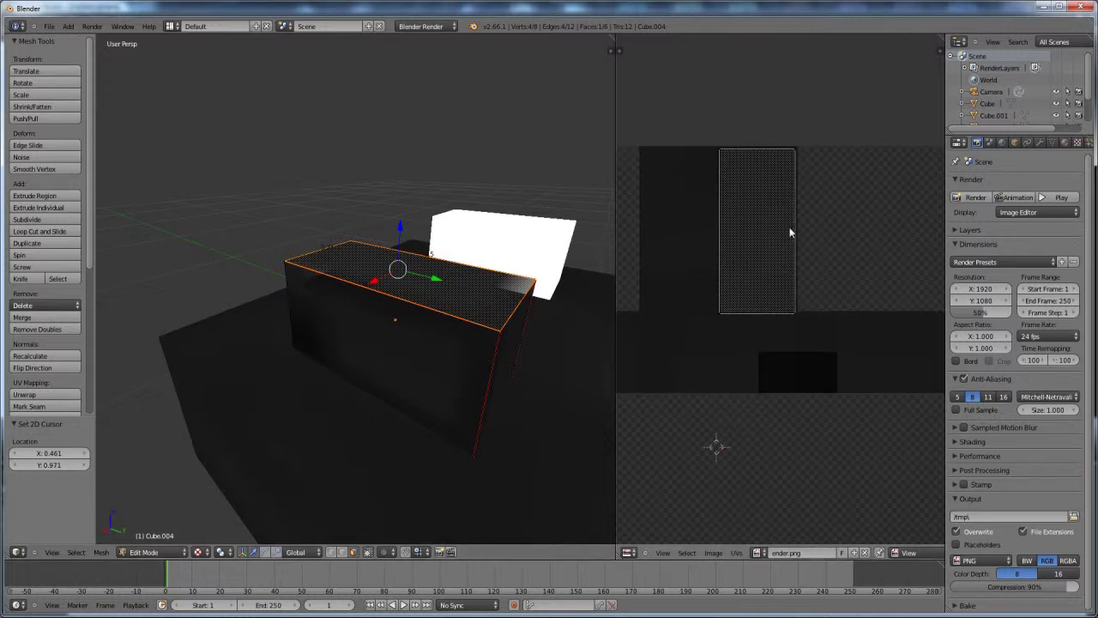
scroll(822, 255, up, 2)
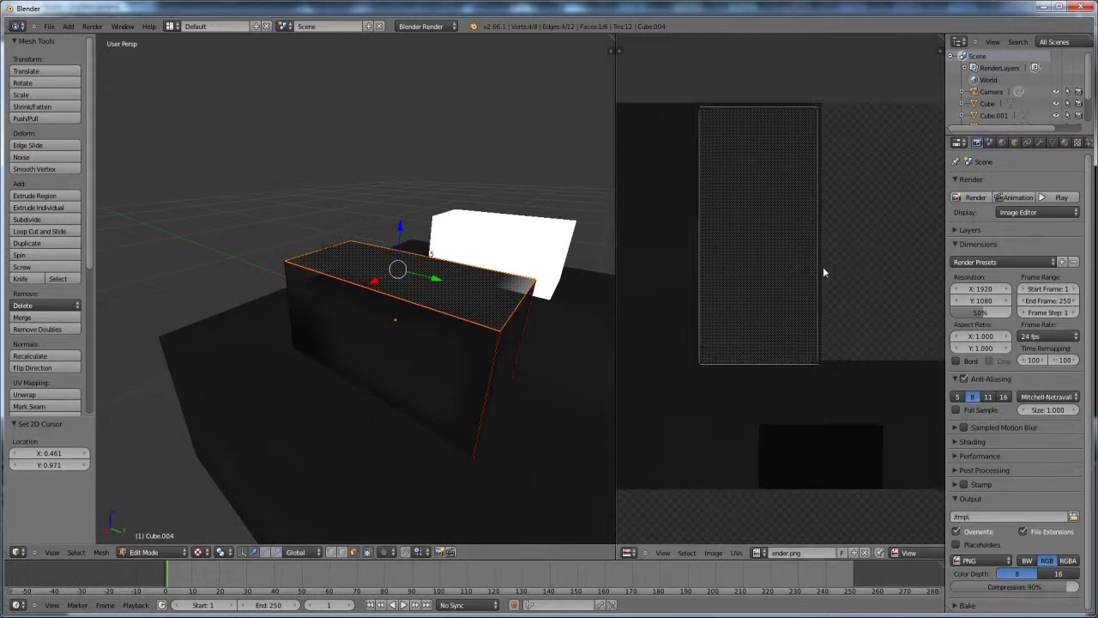
middle_drag(767, 372, 788, 478)
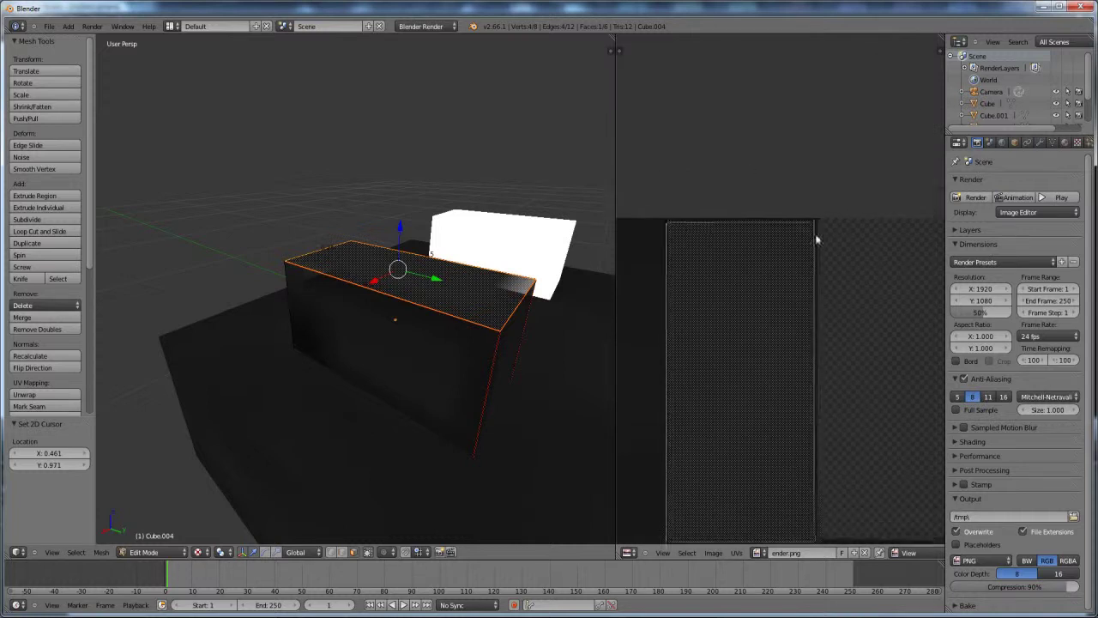
scroll(875, 251, up, 2)
middle_drag(869, 272, 824, 306)
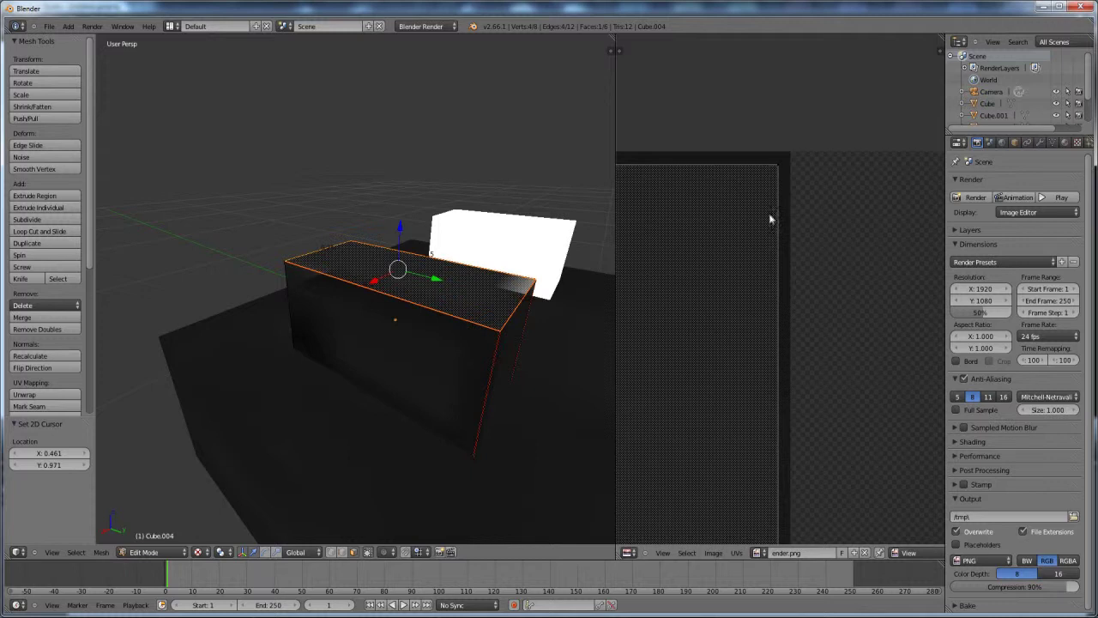
scroll(772, 224, up, 1)
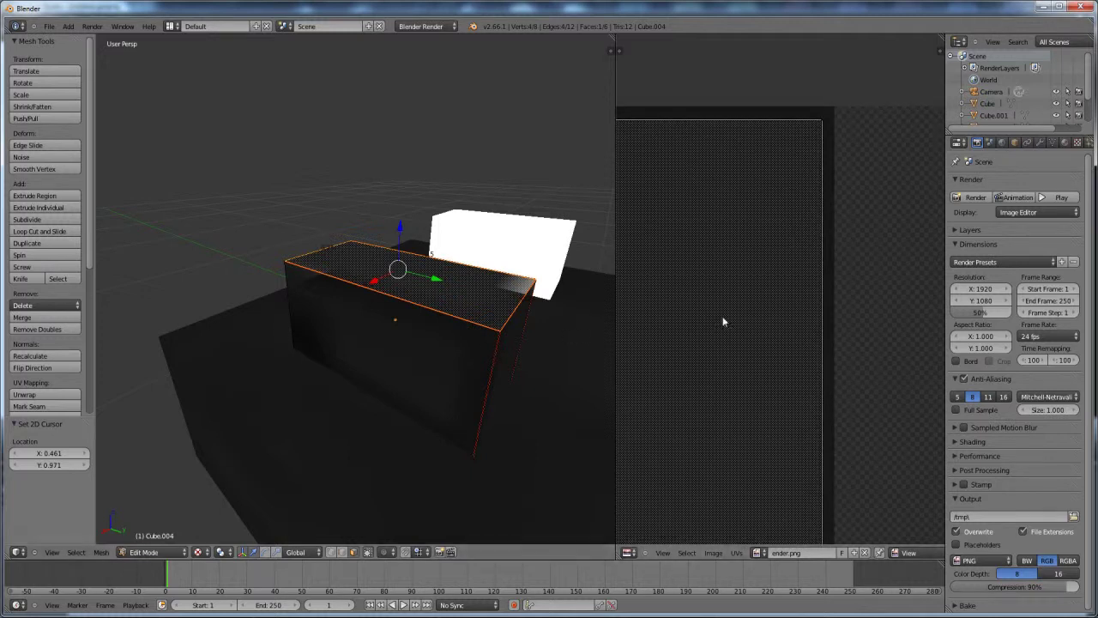
scroll(494, 349, down, 3)
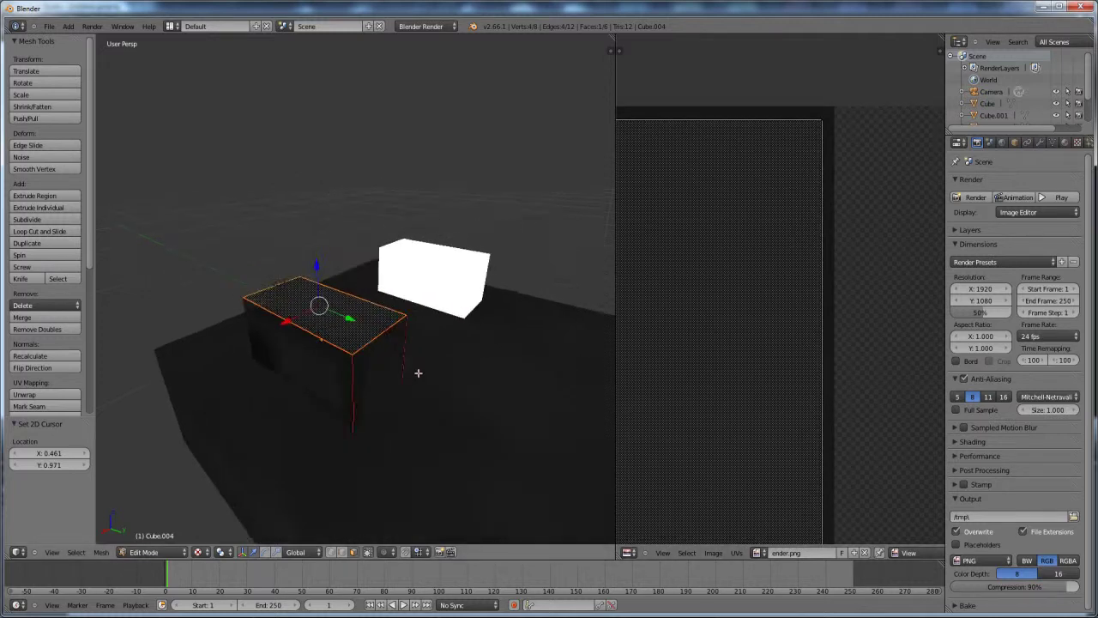
scroll(417, 369, up, 4)
scroll(486, 370, down, 1)
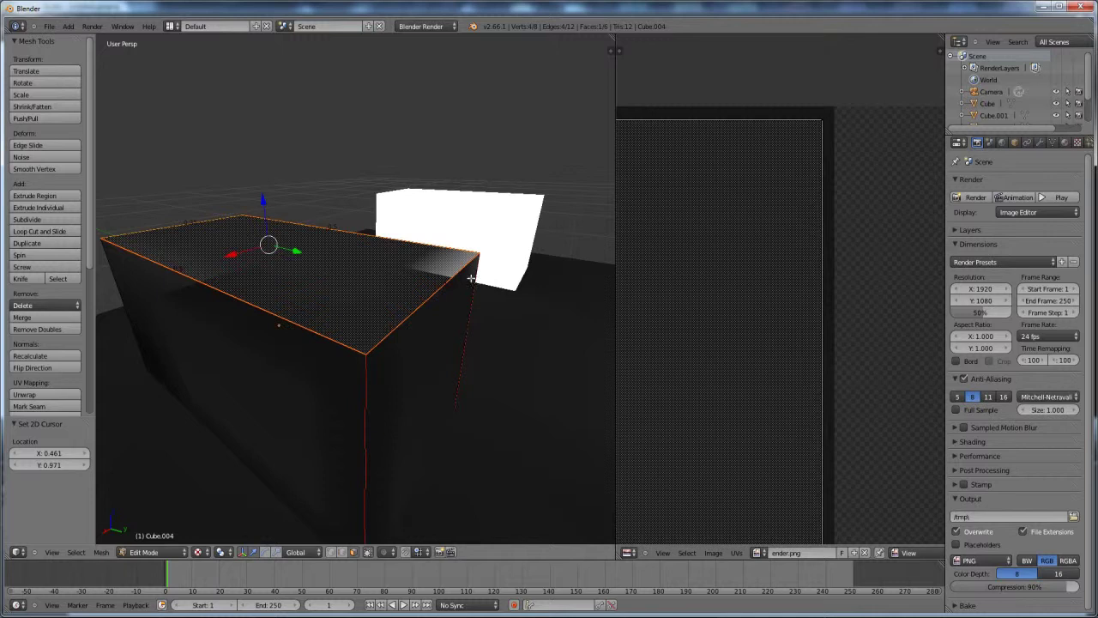
- Switch UV selection to edges and move the top face's upper UV edge by -0.00187 along Y
key(ctrl+Tab)
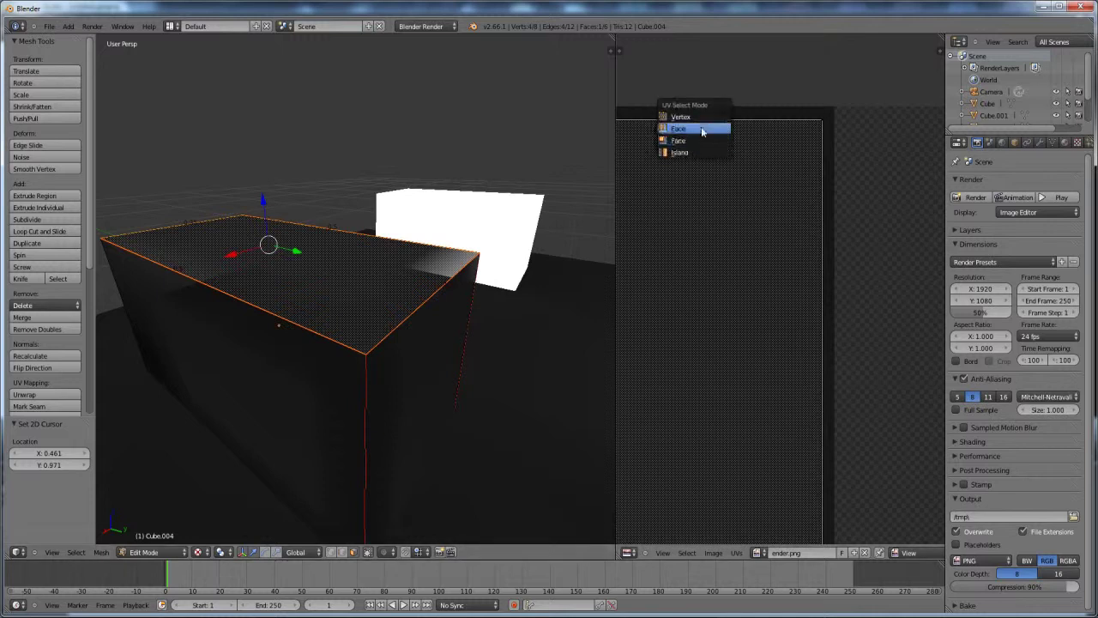
click(717, 127)
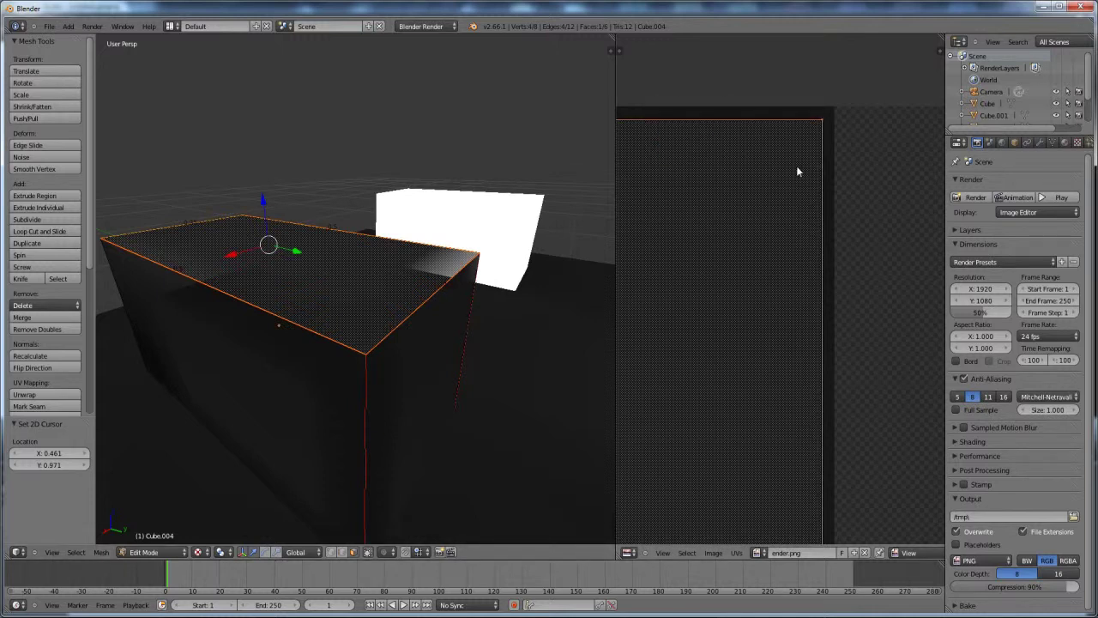
key(g)
key(y)
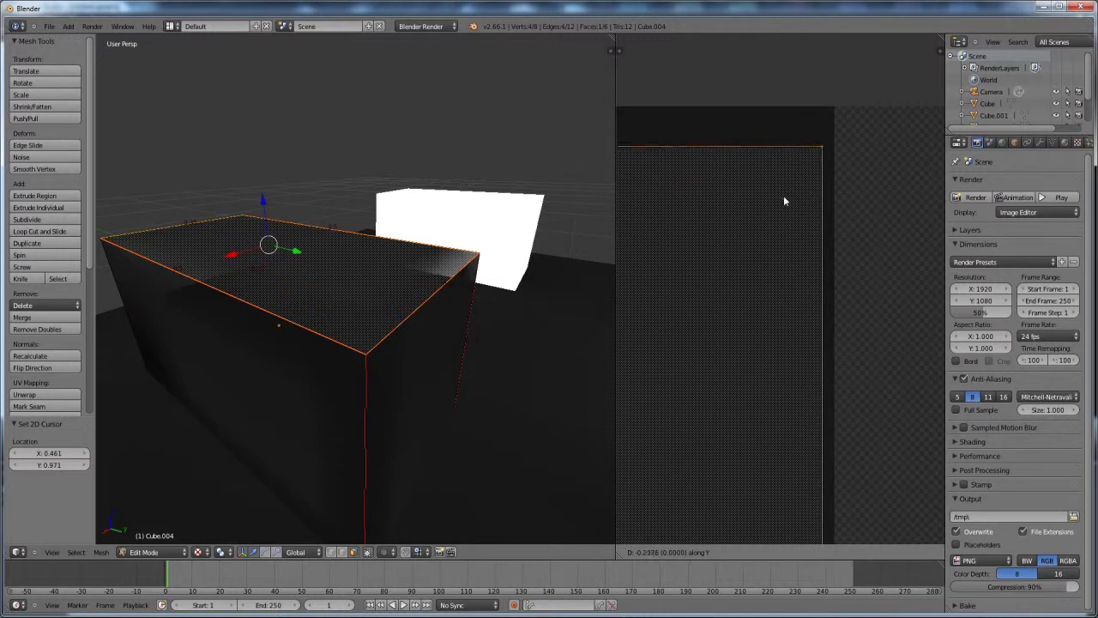
click(780, 287)
key(F12)
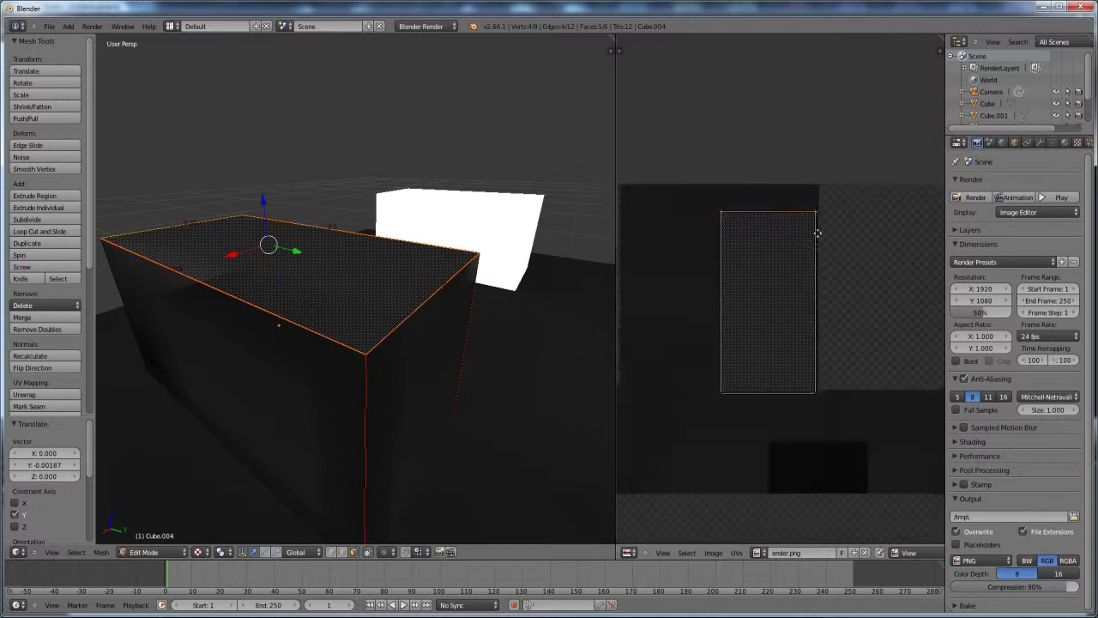
- Switch to face selection and add two adjoining sides to the nostril block's selected top face to show their UVs
middle_drag(566, 317, 428, 330)
key(ctrl+Tab)
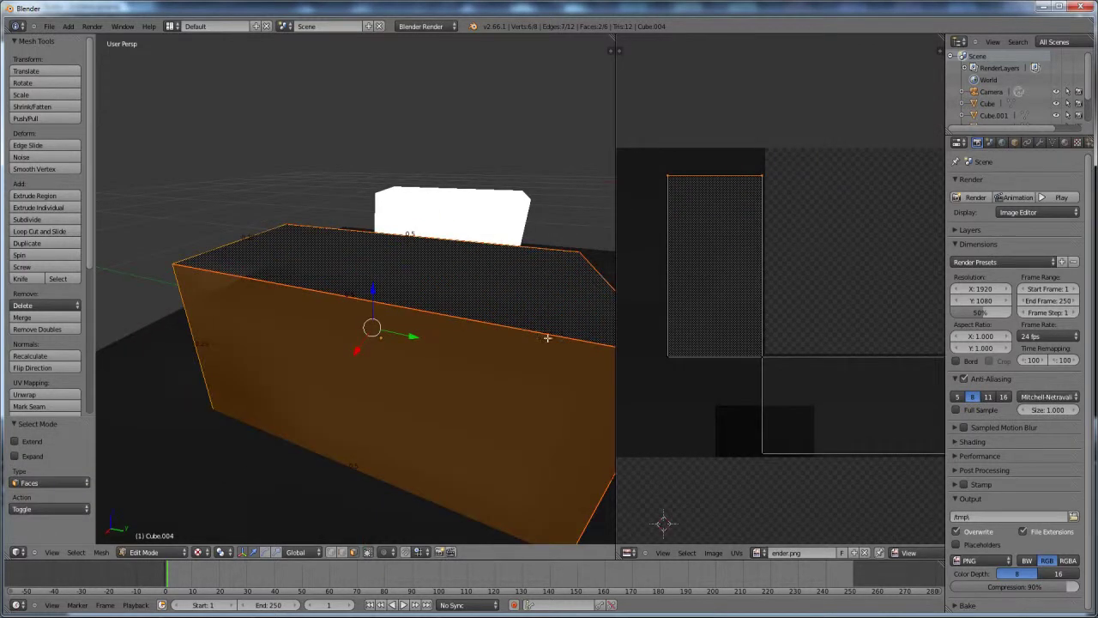
scroll(841, 355, up, 5)
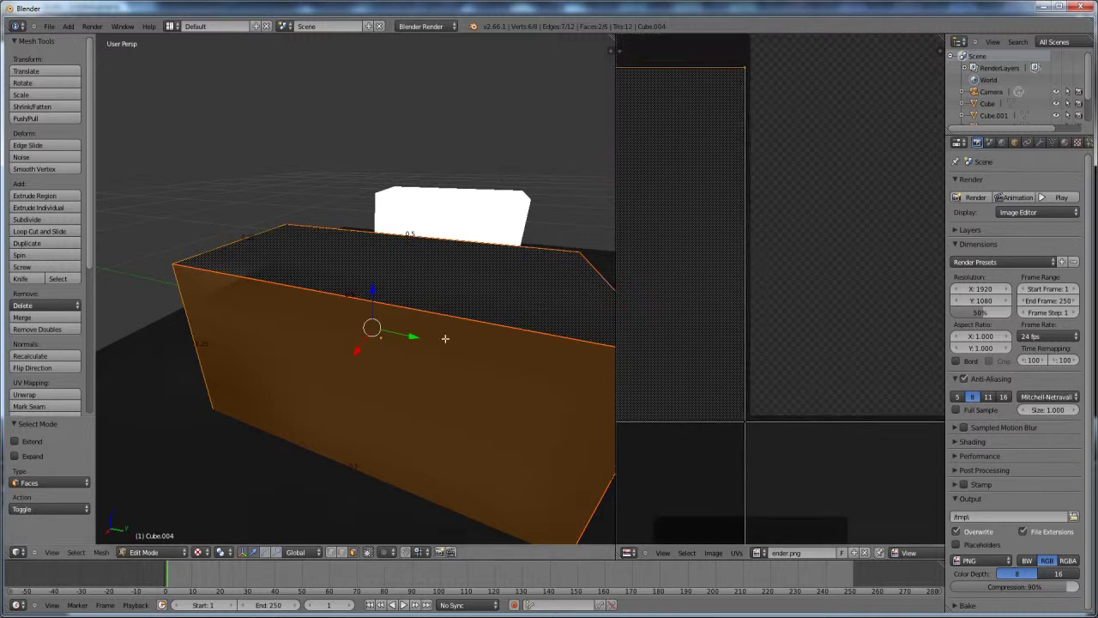
middle_drag(440, 338, 429, 337)
scroll(808, 318, down, 1)
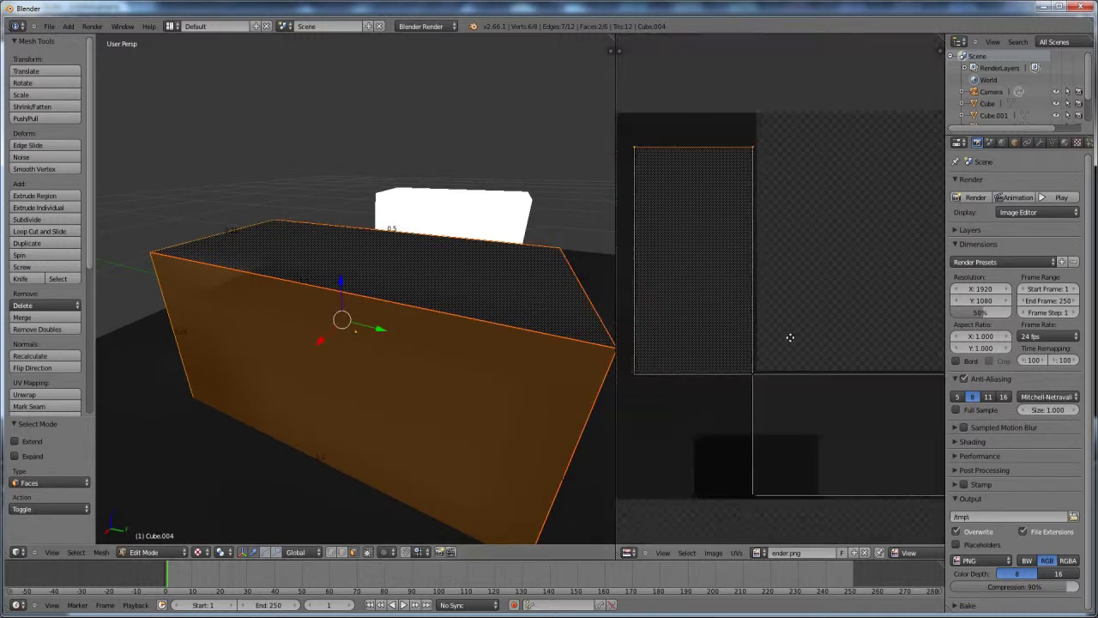
scroll(755, 356, down, 2)
scroll(429, 335, down, 3)
middle_drag(429, 335, 623, 289)
shift+right_click(503, 335)
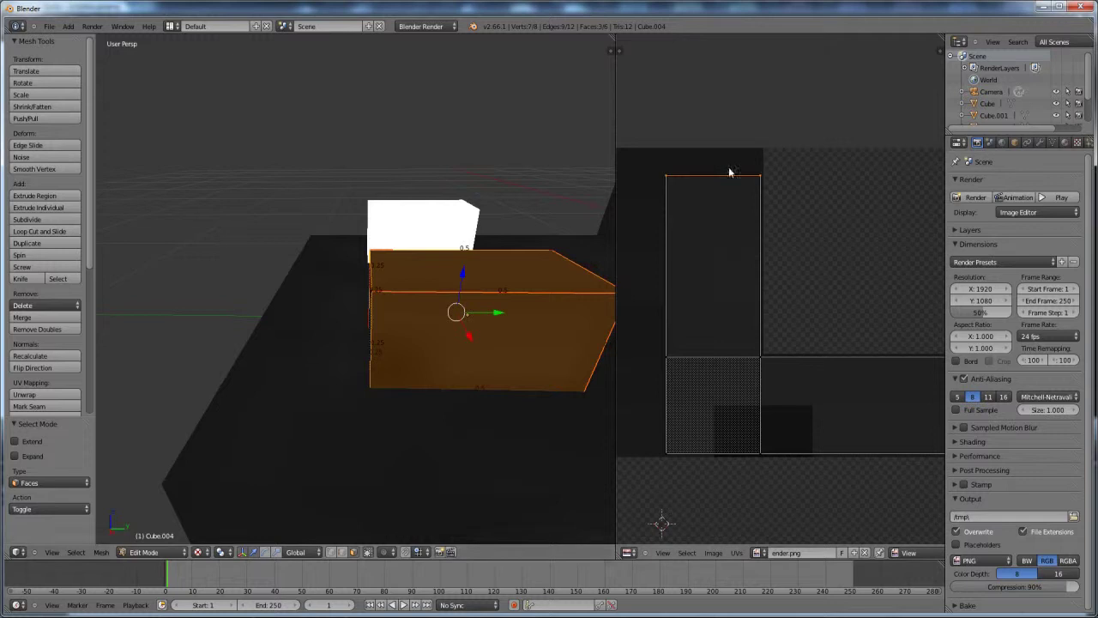
- Select the vertical UV edge running along the top and side faces and move it by -0.001729 along X
key(a)
key(a)
key(b)
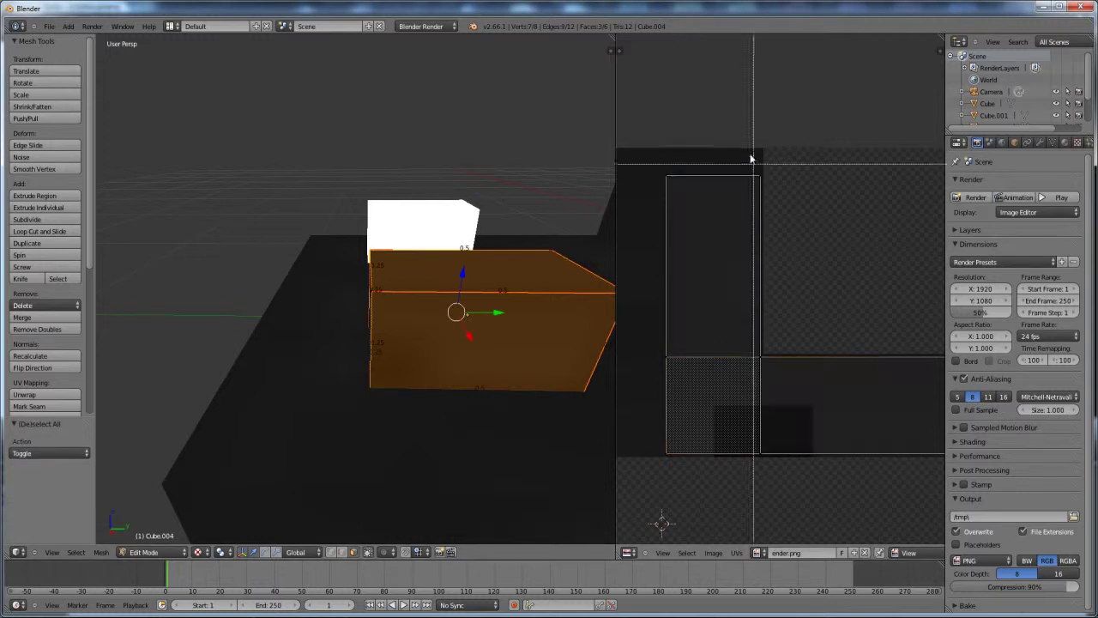
drag(749, 151, 797, 493)
scroll(787, 276, up, 2)
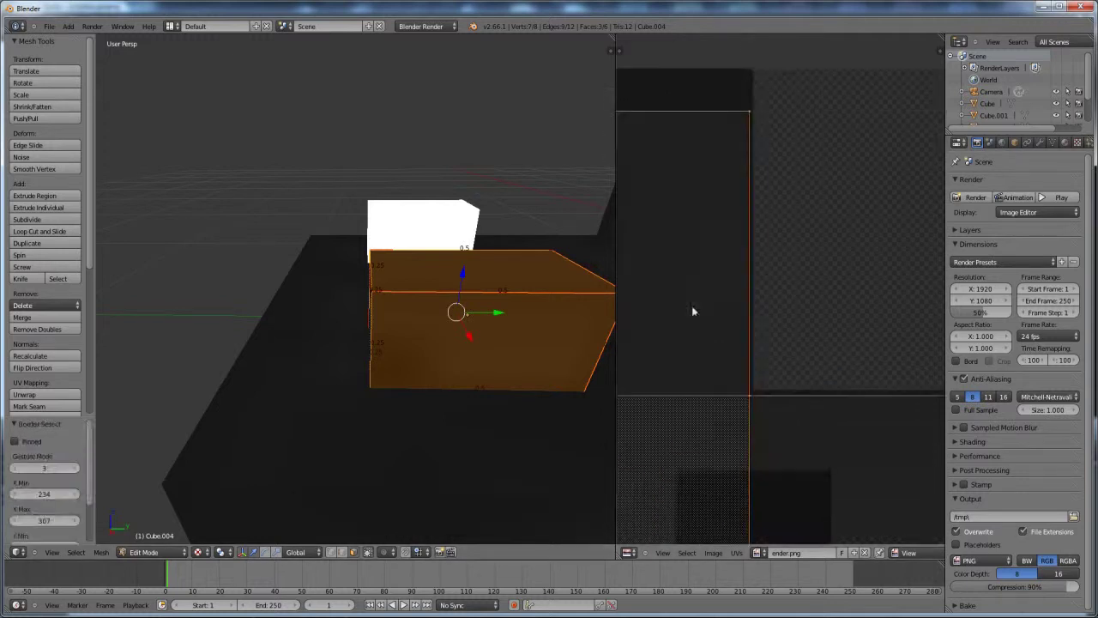
middle_drag(549, 335, 443, 346)
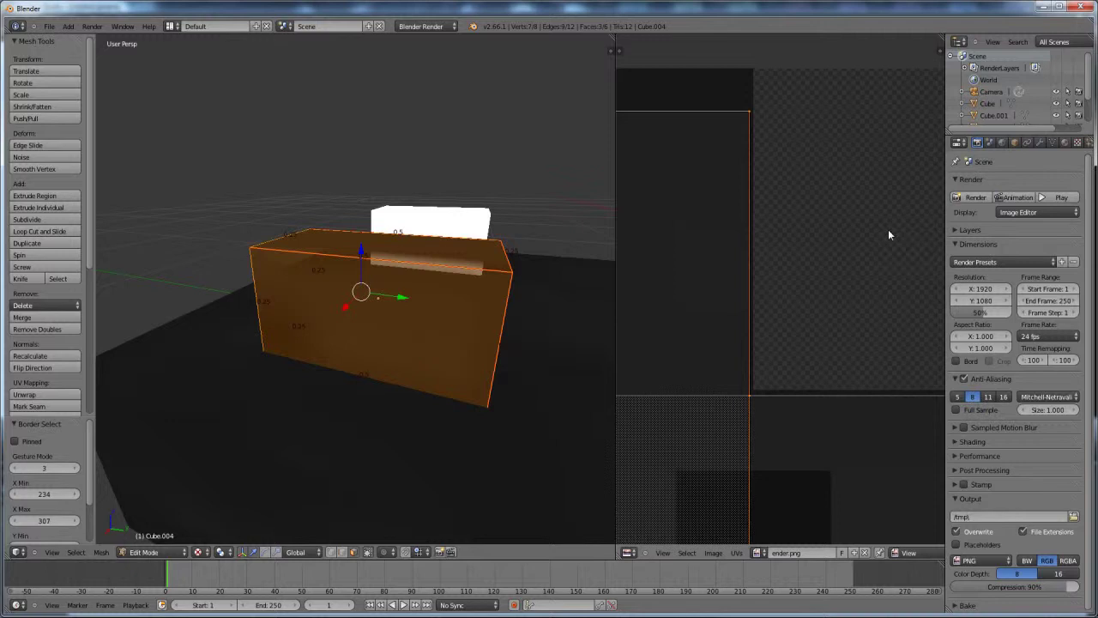
key(g)
key(x)
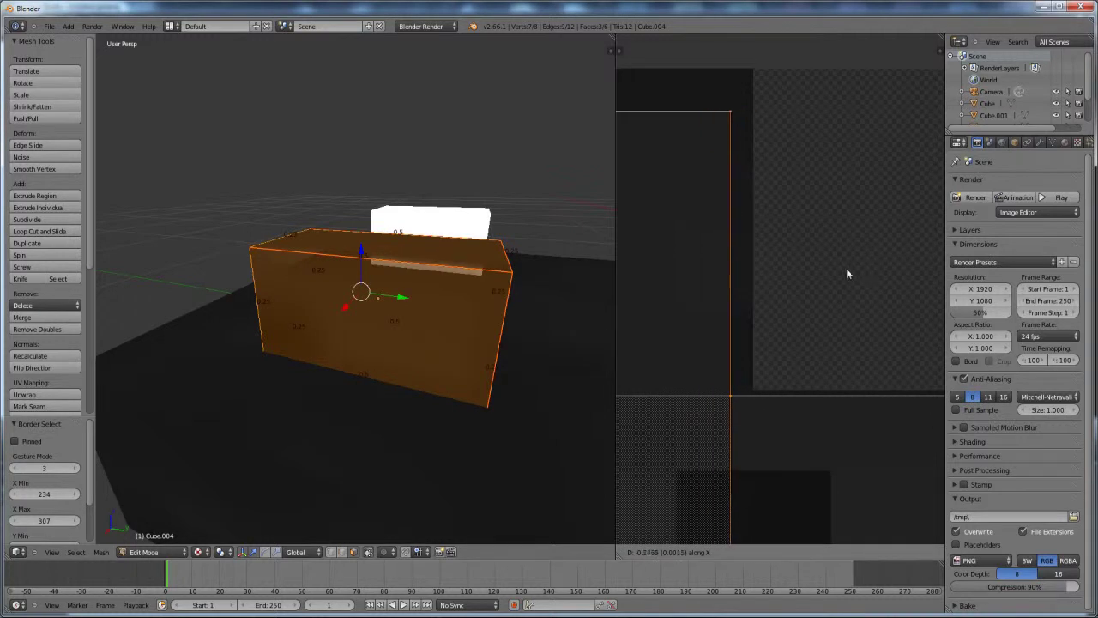
click(829, 279)
scroll(829, 280, down, 5)
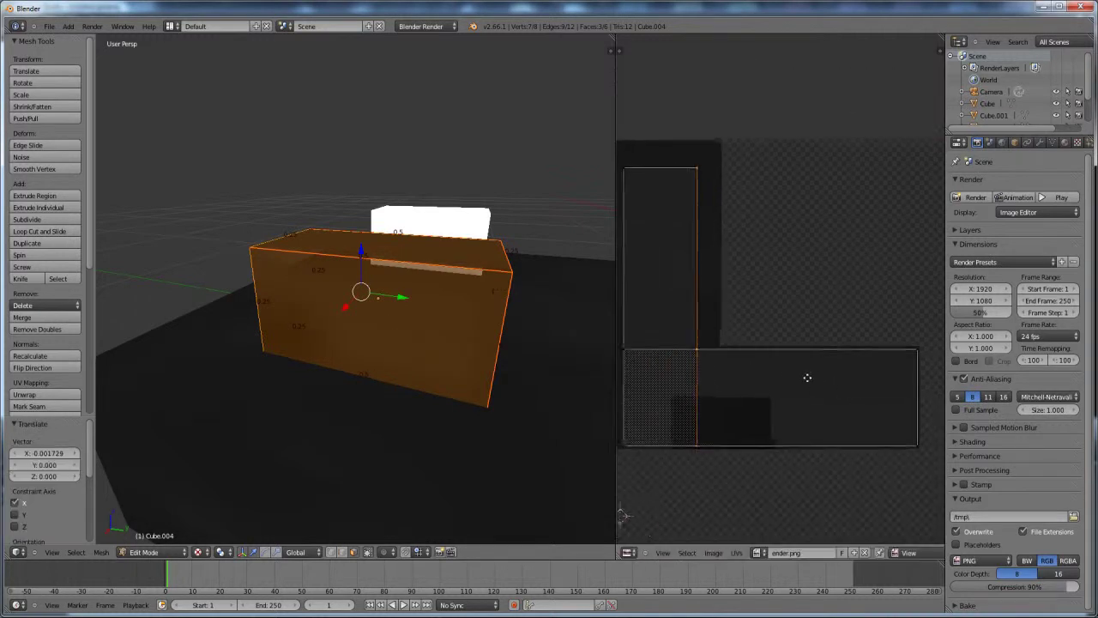
- Select the horizontal UV edge between the top face and the side faces, adjust it along Y and leave Edit Mode
key(a)
key(a)
key(a)
key(b)
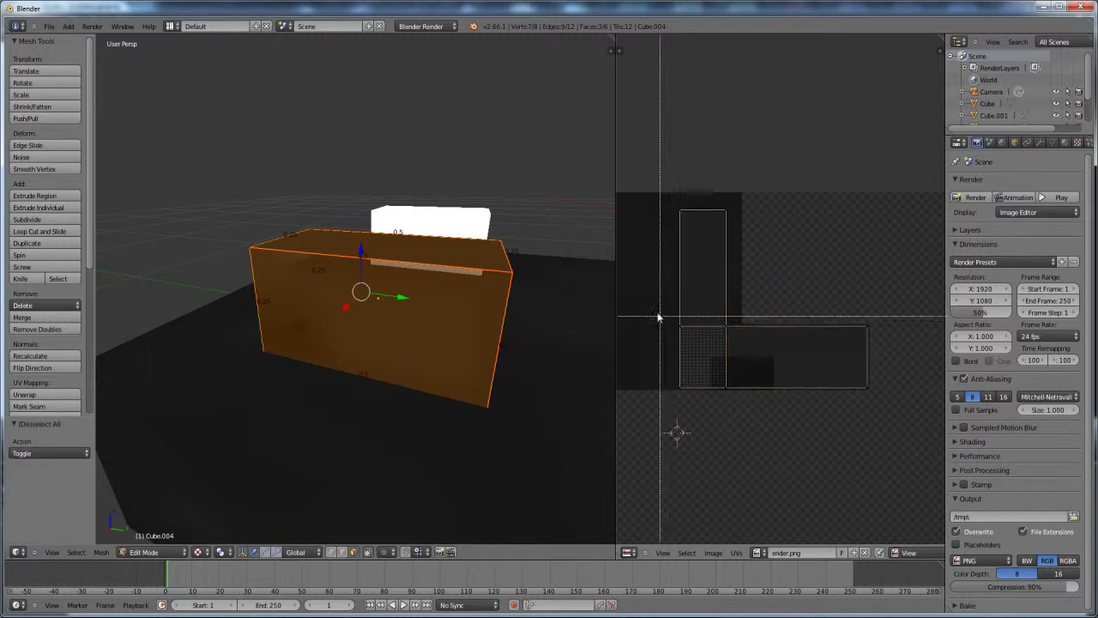
drag(658, 312, 877, 344)
scroll(785, 372, up, 2)
scroll(786, 372, up, 2)
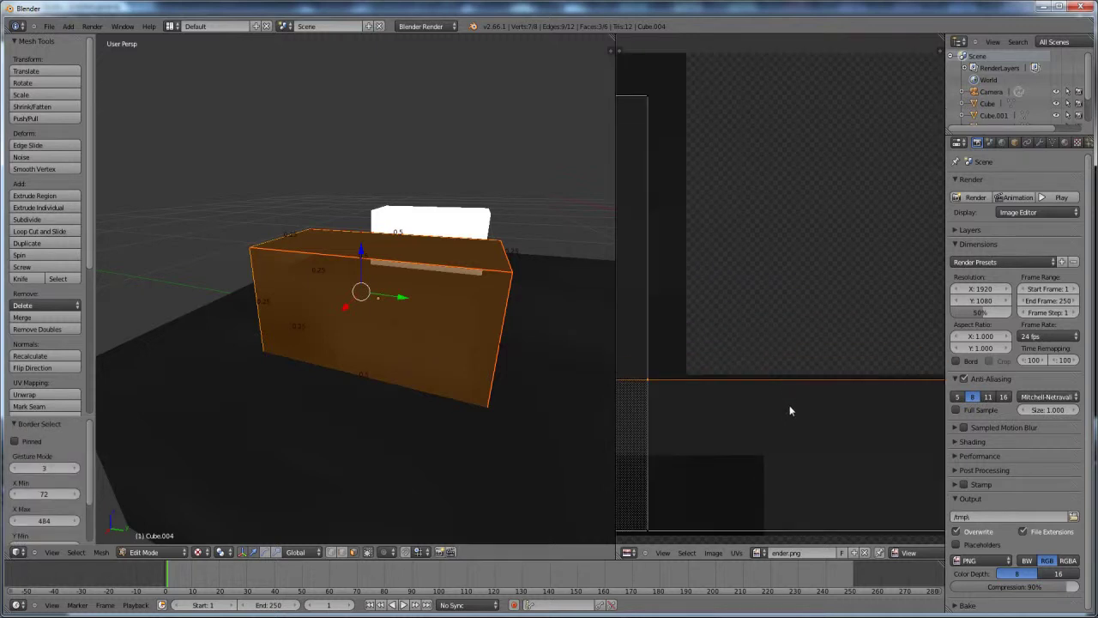
key(g)
key(y)
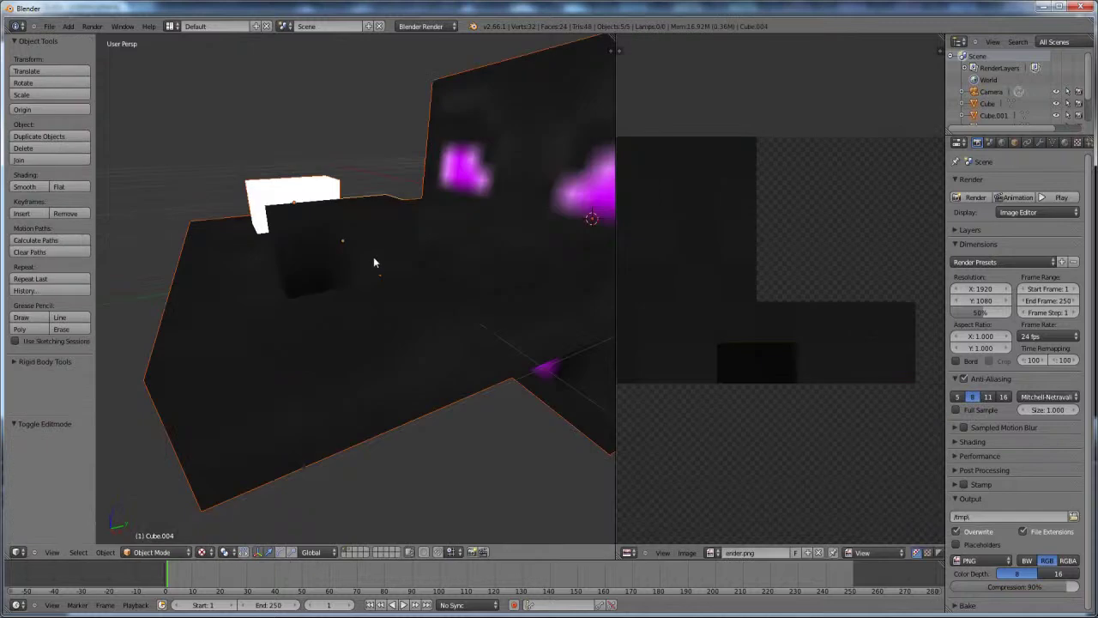
- Examine the corrected nostril block on the head and compare it with the face area of ender.png
middle_drag(364, 260, 456, 311)
scroll(403, 298, down, 3)
scroll(358, 283, up, 4)
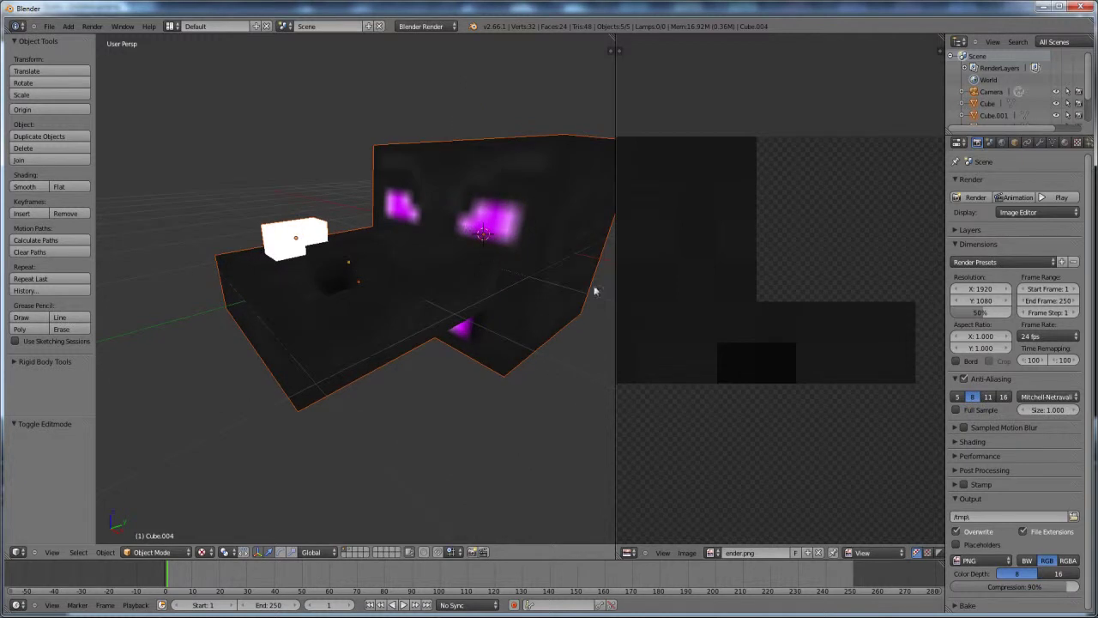
scroll(777, 343, up, 3)
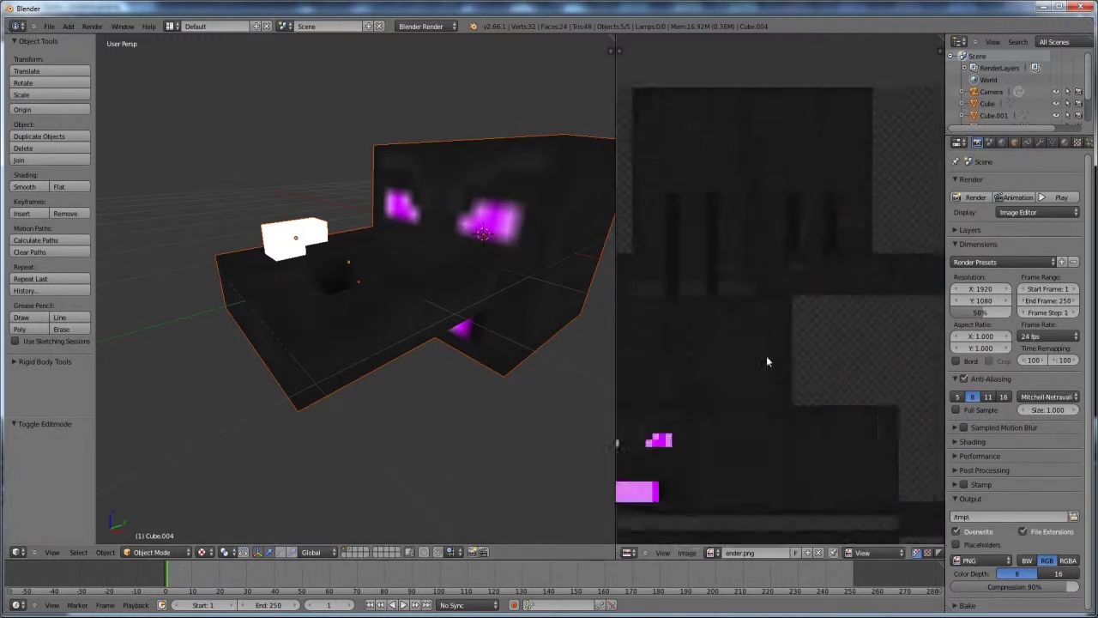
scroll(766, 361, down, 3)
scroll(841, 262, up, 3)
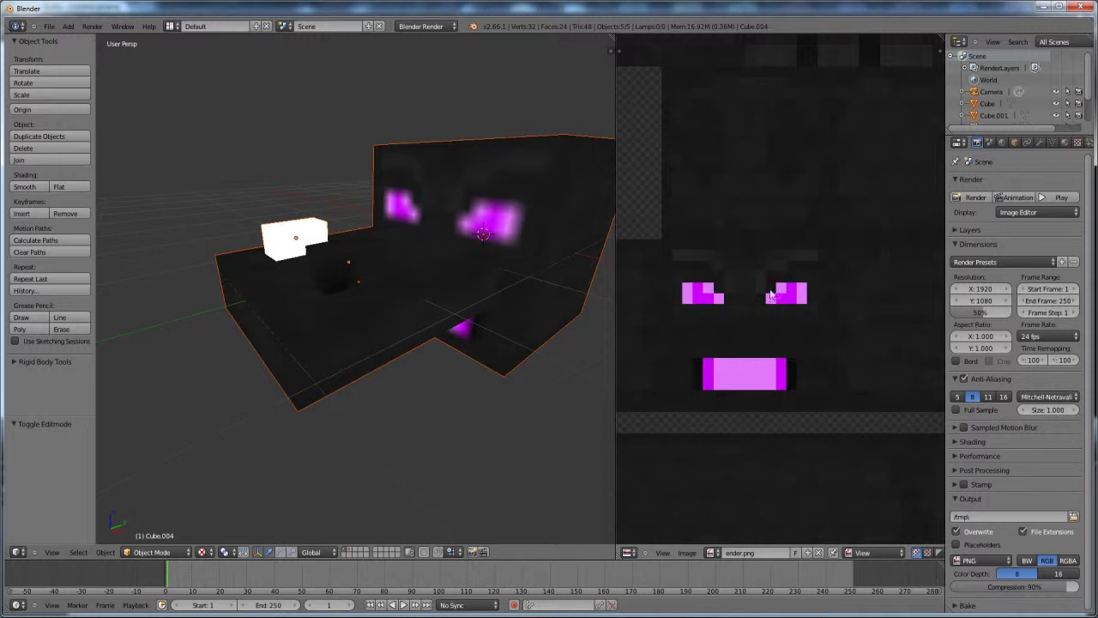
scroll(443, 230, down, 6)
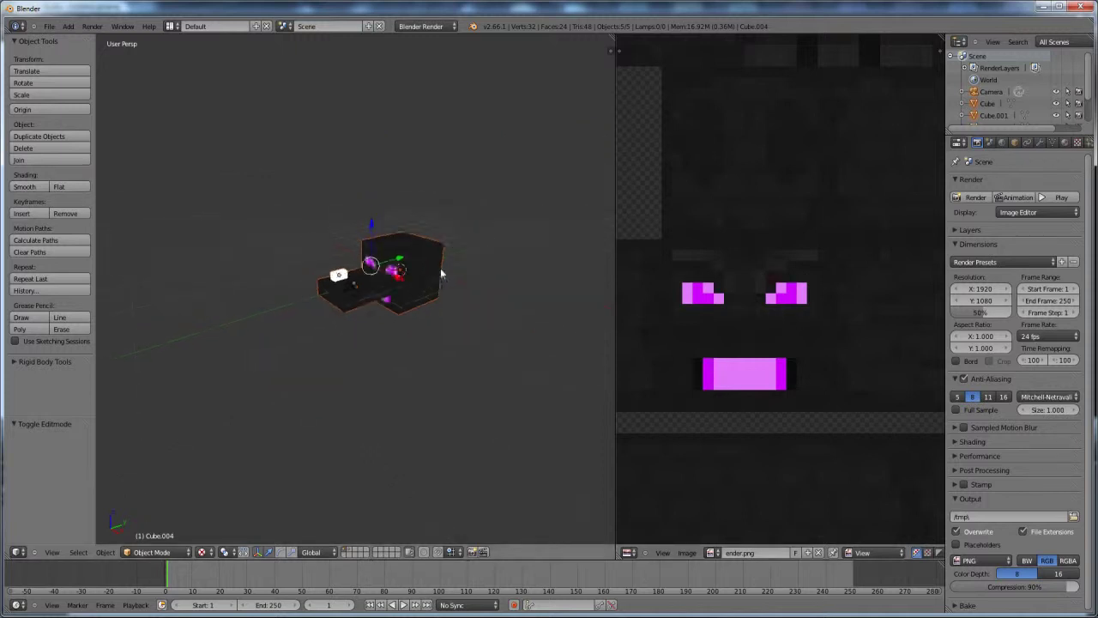
- Deselect all objects and examine the textured head, snout and both nostril blocks from several angles
key(Tab)
key(Tab)
key(a)
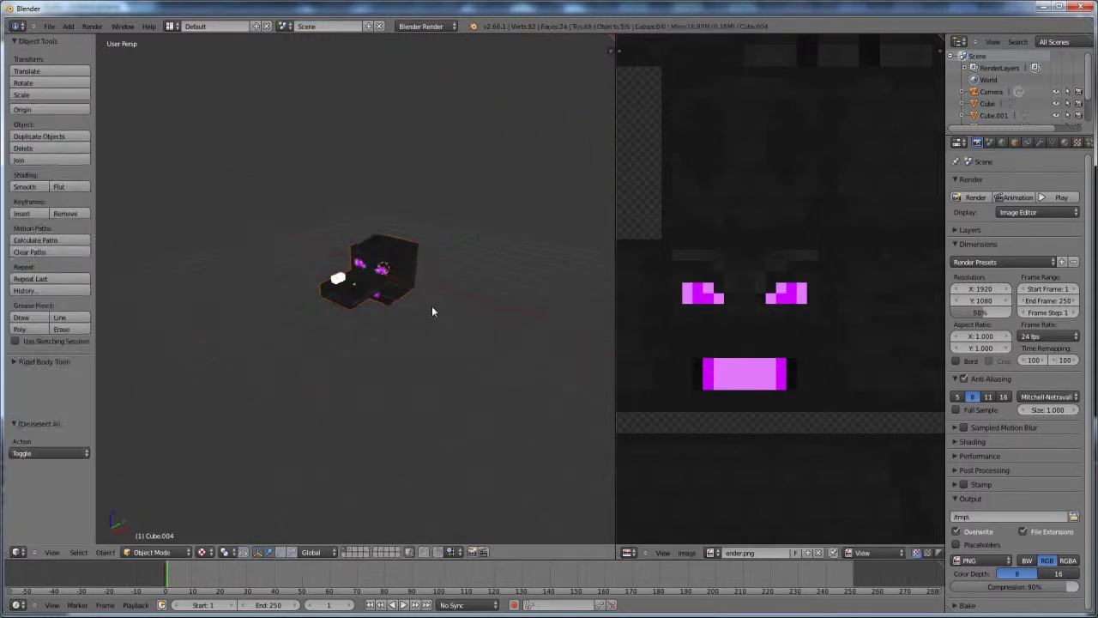
middle_drag(431, 306, 526, 309)
scroll(363, 326, up, 6)
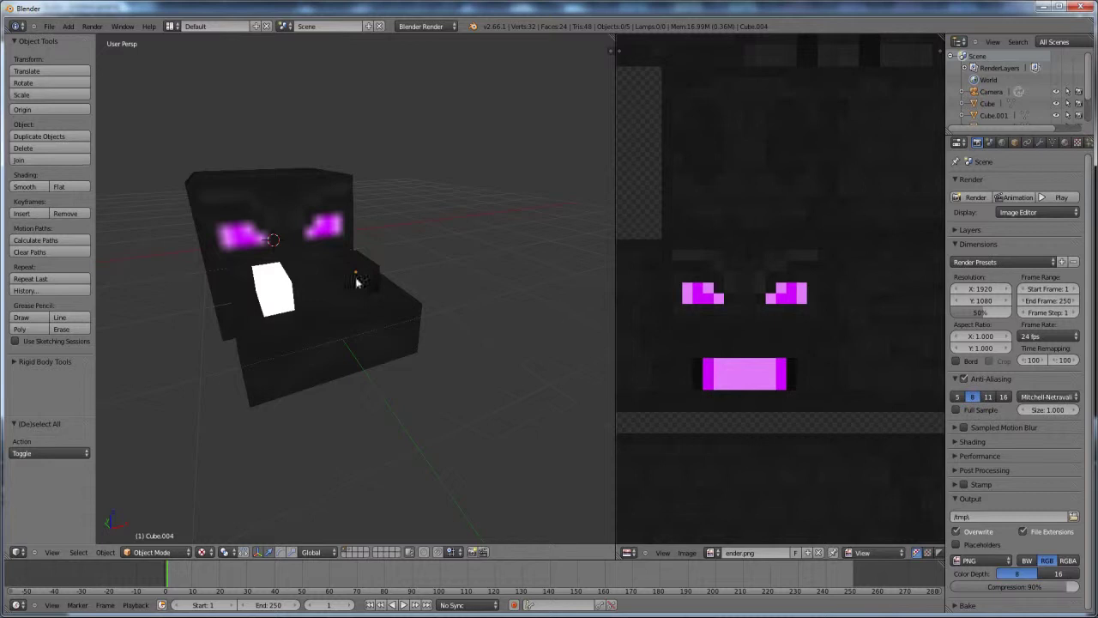
middle_drag(413, 257, 360, 301)
scroll(360, 301, up, 3)
mouse_move(417, 323)
middle_down()
mouse_move(449, 326)
mouse_move(406, 311)
mouse_move(409, 265)
mouse_move(436, 289)
mouse_move(438, 315)
middle_up()
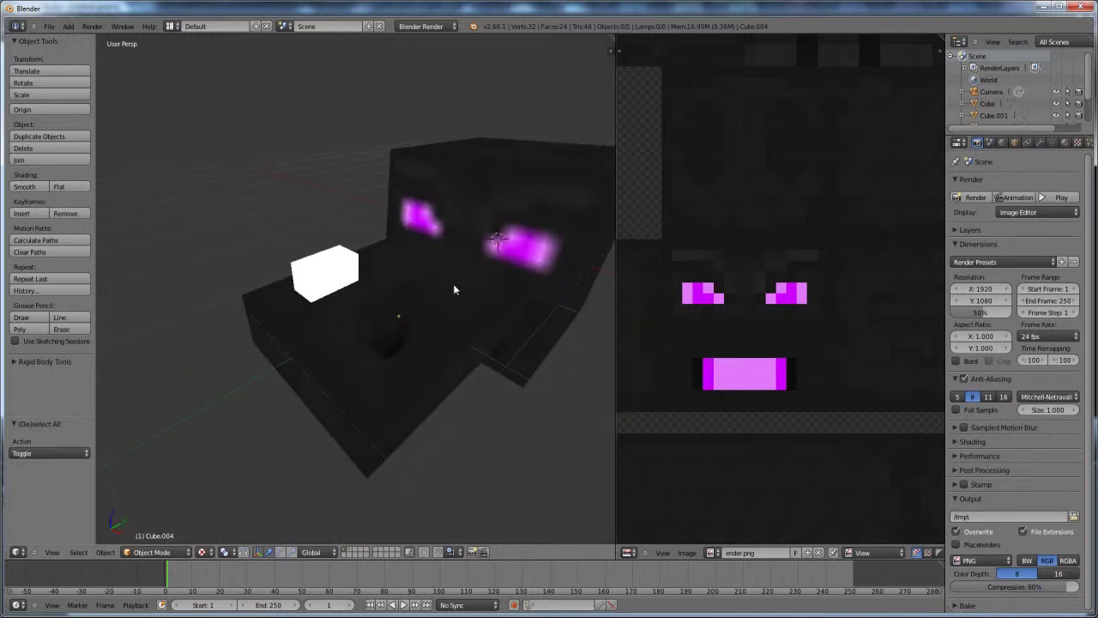
- Select the untextured white nostril block, enter Edit Mode and select all its geometry
right_click(326, 278)
key(Tab)
middle_drag(360, 303, 331, 281)
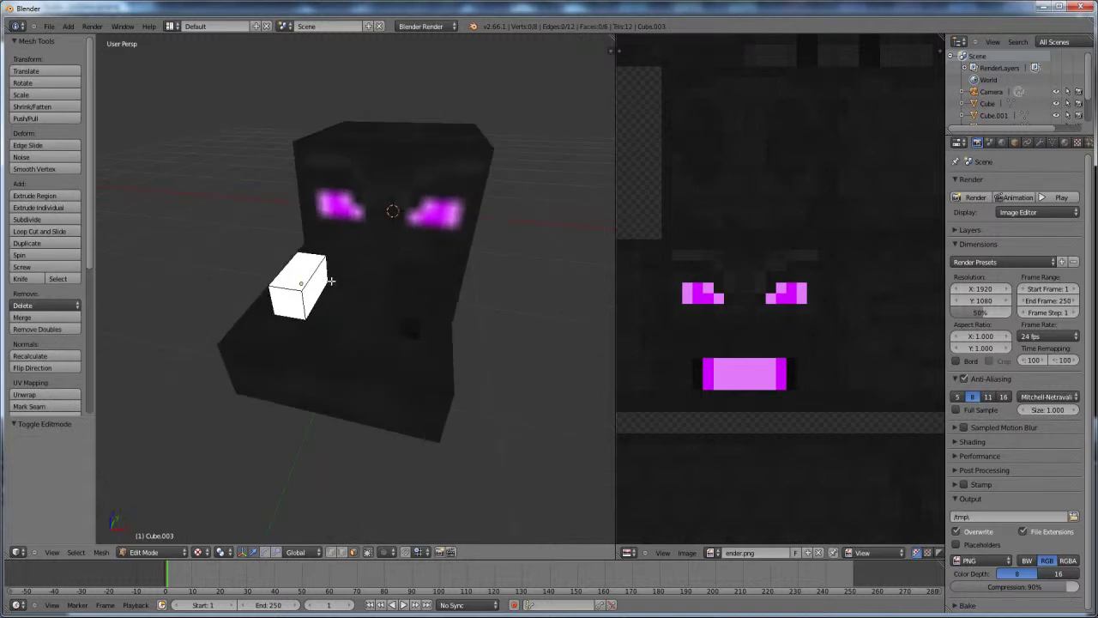
key(a)
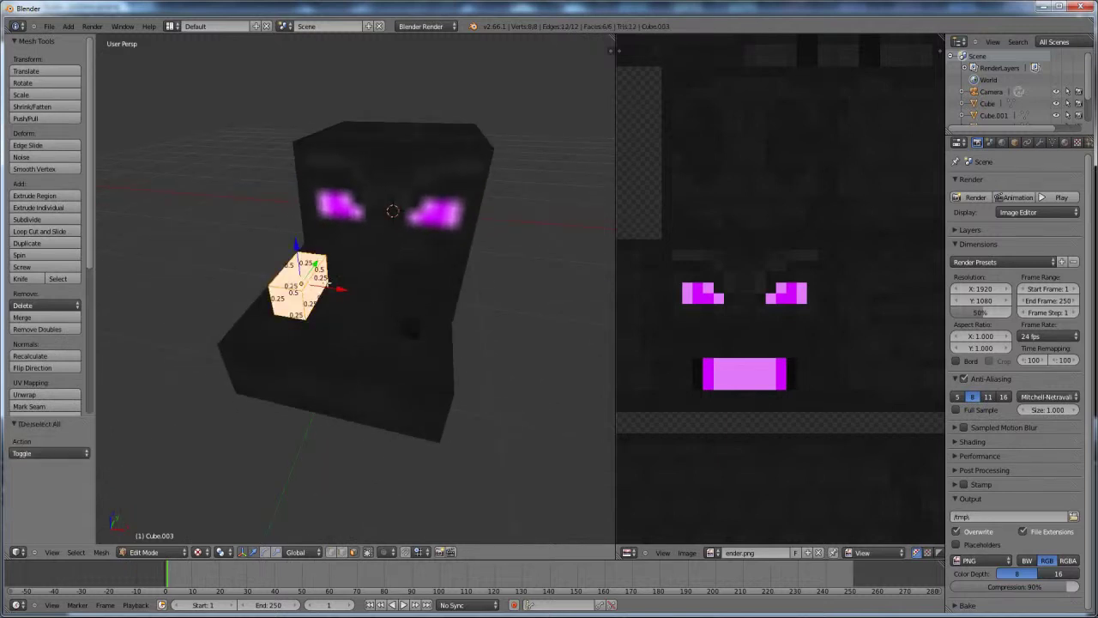
scroll(758, 271, down, 8)
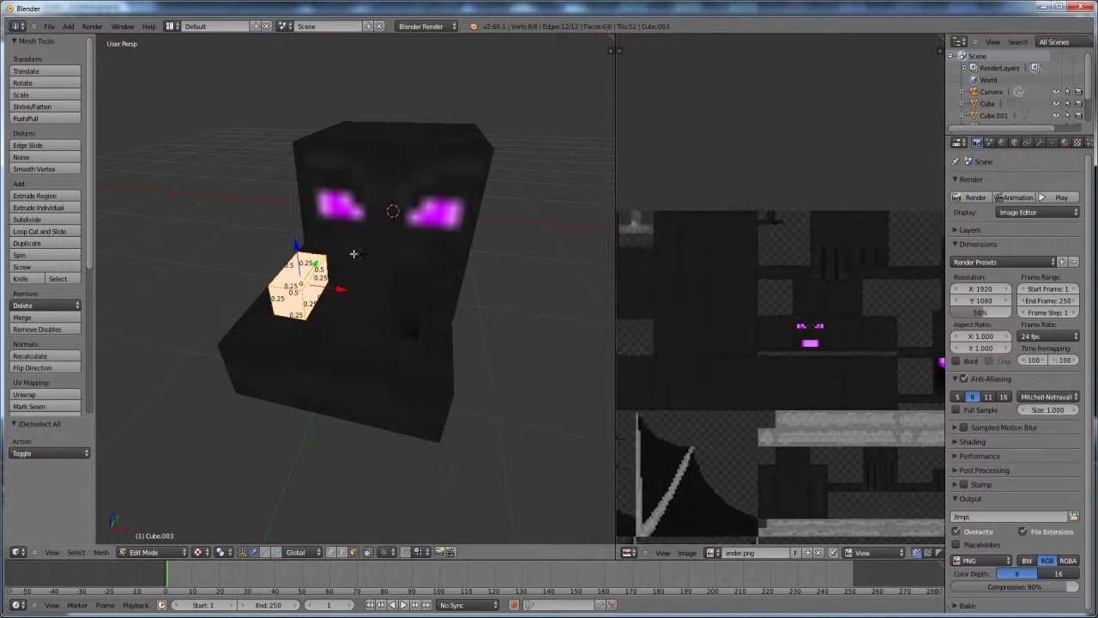
scroll(323, 297, up, 3)
- Switch to edge selection, select six edges around the white nostril block and mark them as seams
key(ctrl+Tab)
click(293, 289)
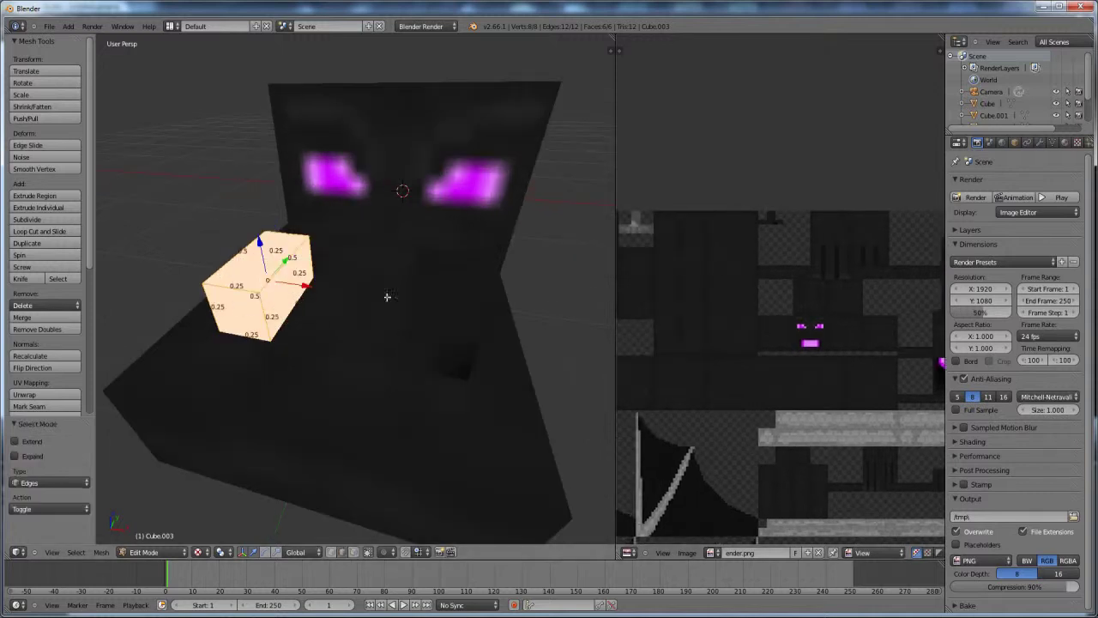
middle_drag(353, 306, 459, 296)
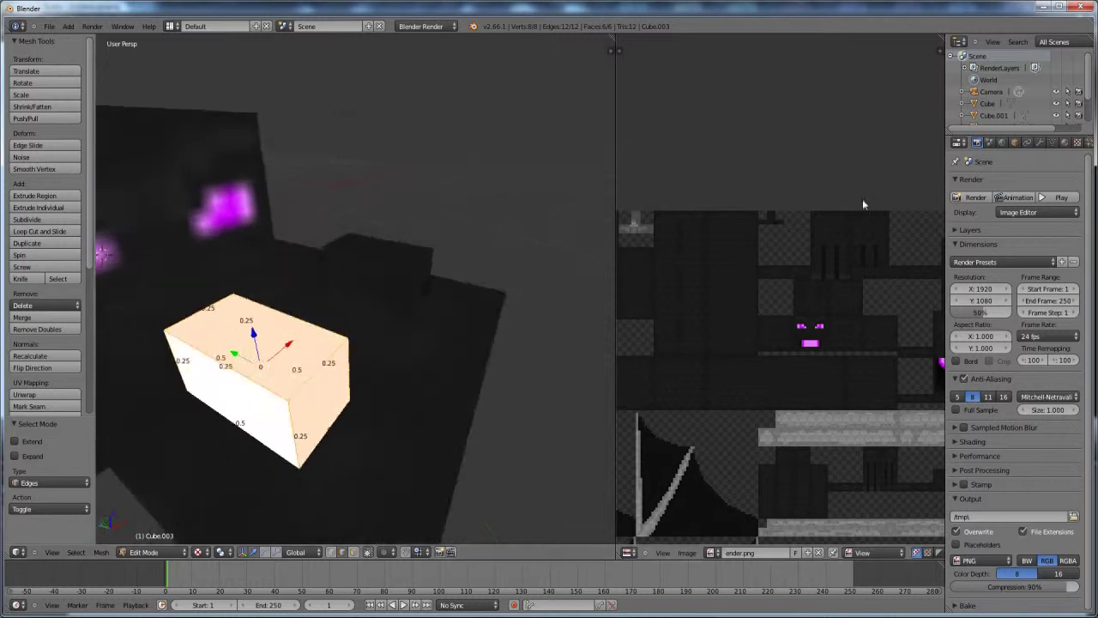
right_click(216, 418)
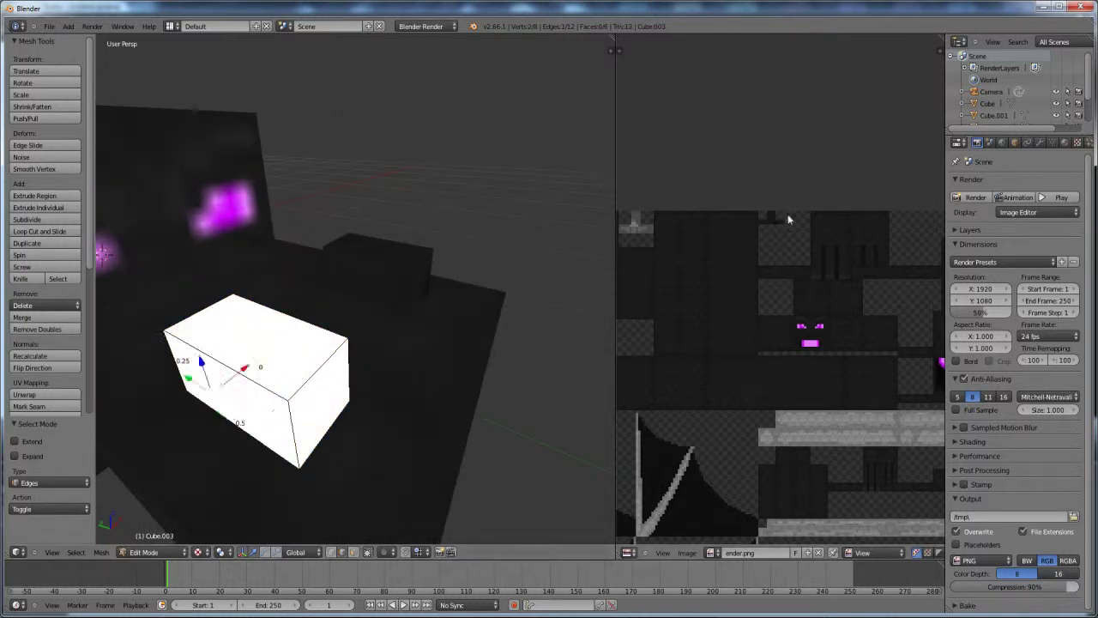
shift+right_click(228, 365)
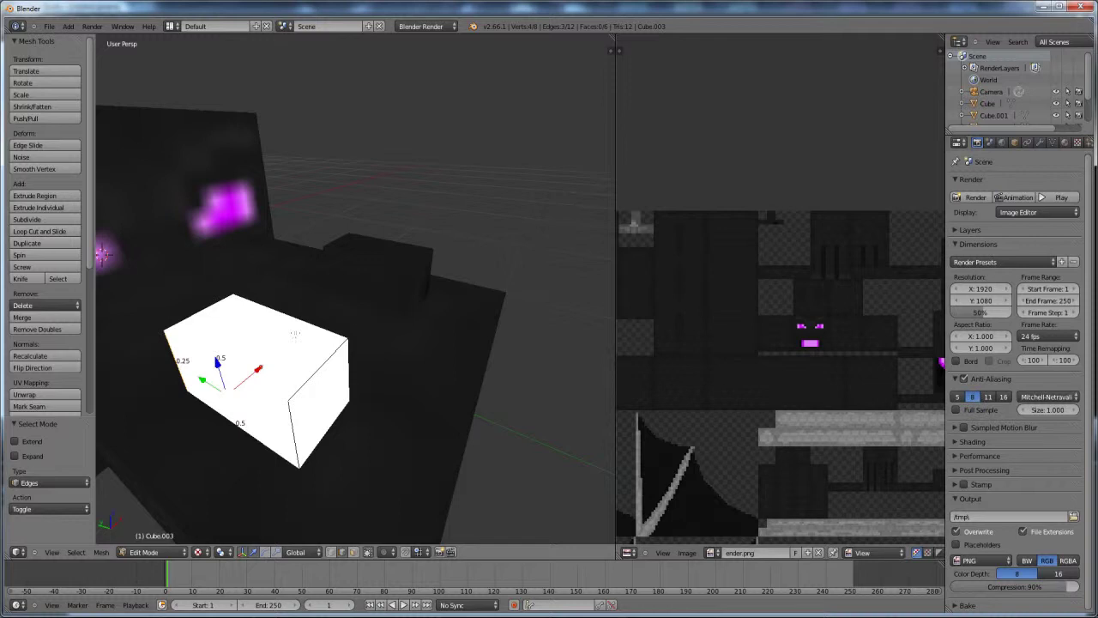
shift+right_click(203, 302)
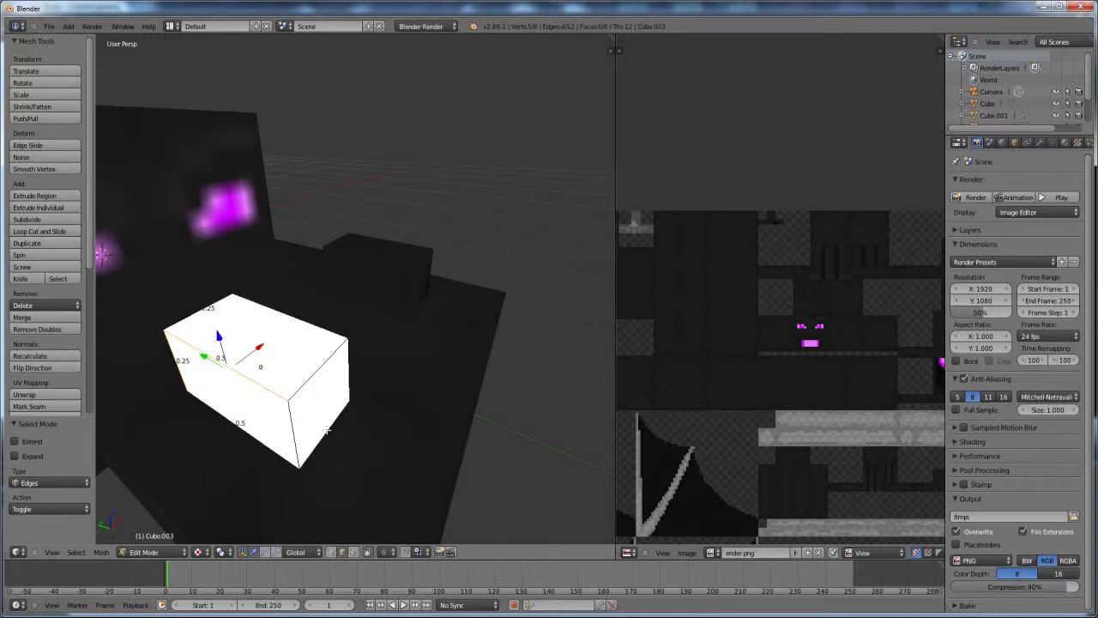
middle_drag(327, 429, 314, 358)
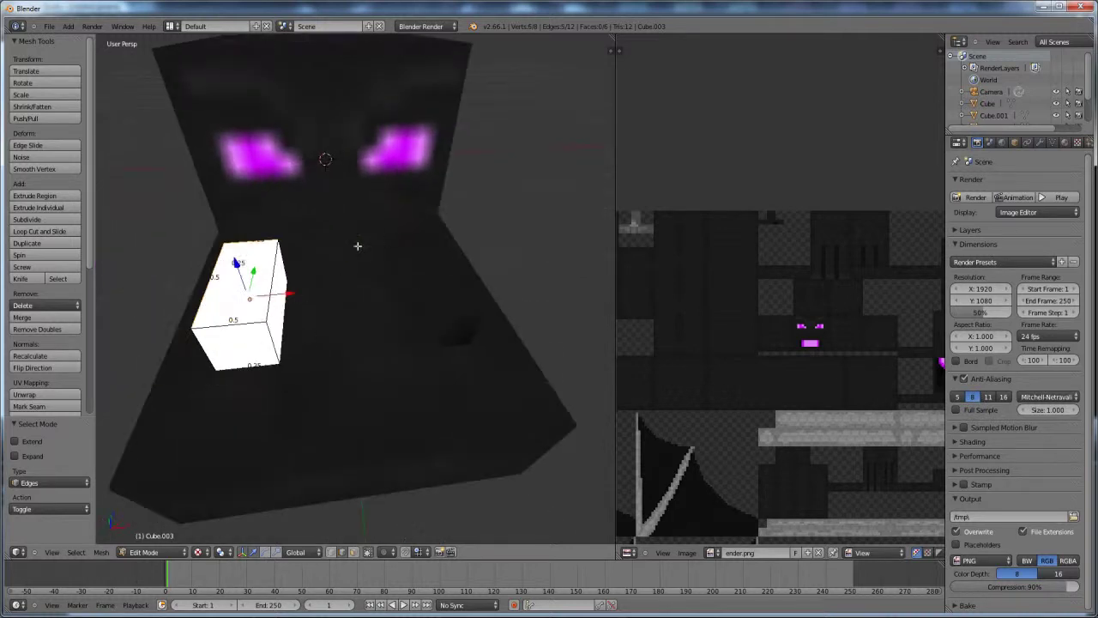
middle_drag(358, 247, 181, 267)
shift+right_click(485, 289)
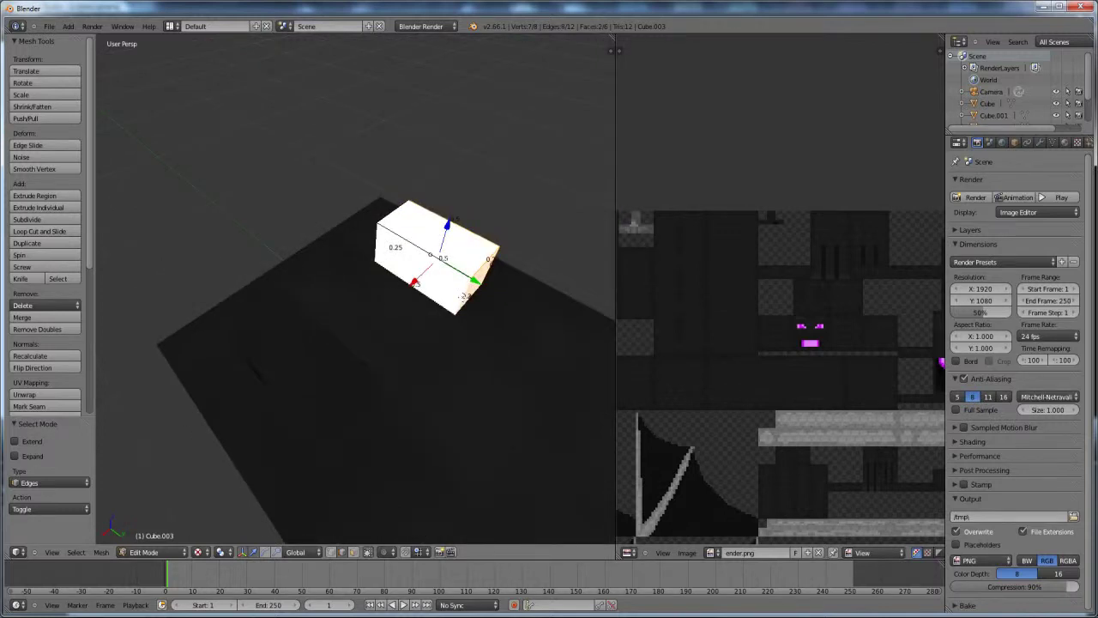
key(ctrl+e)
key(Escape)
- Select the whole second nostril block and unwrap it onto ender.png
key(a)
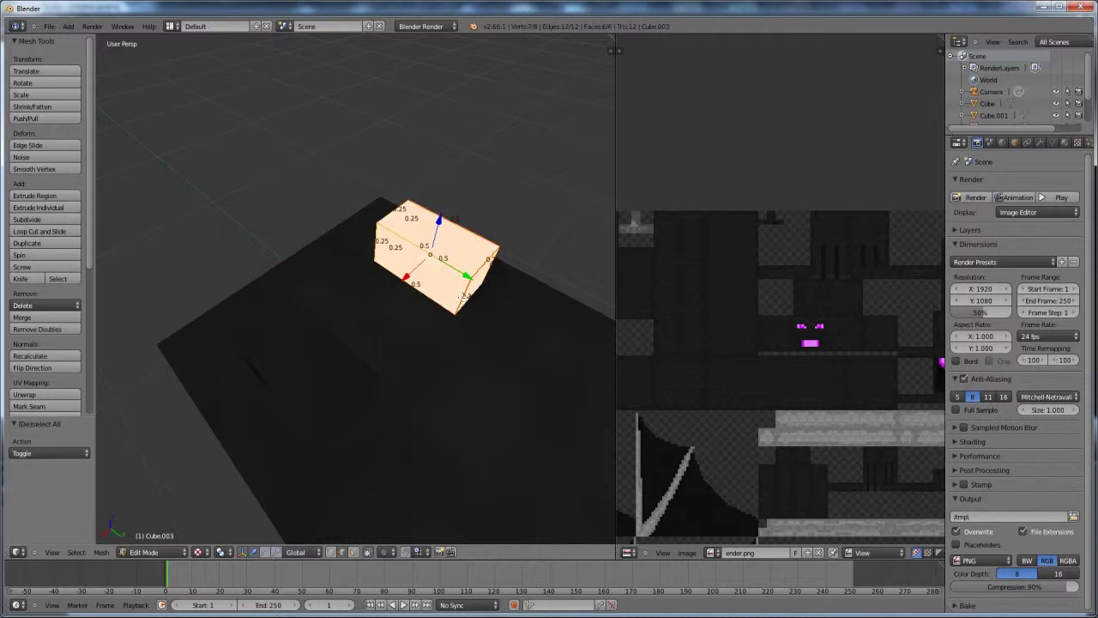
key(u)
click(468, 302)
scroll(822, 317, down, 6)
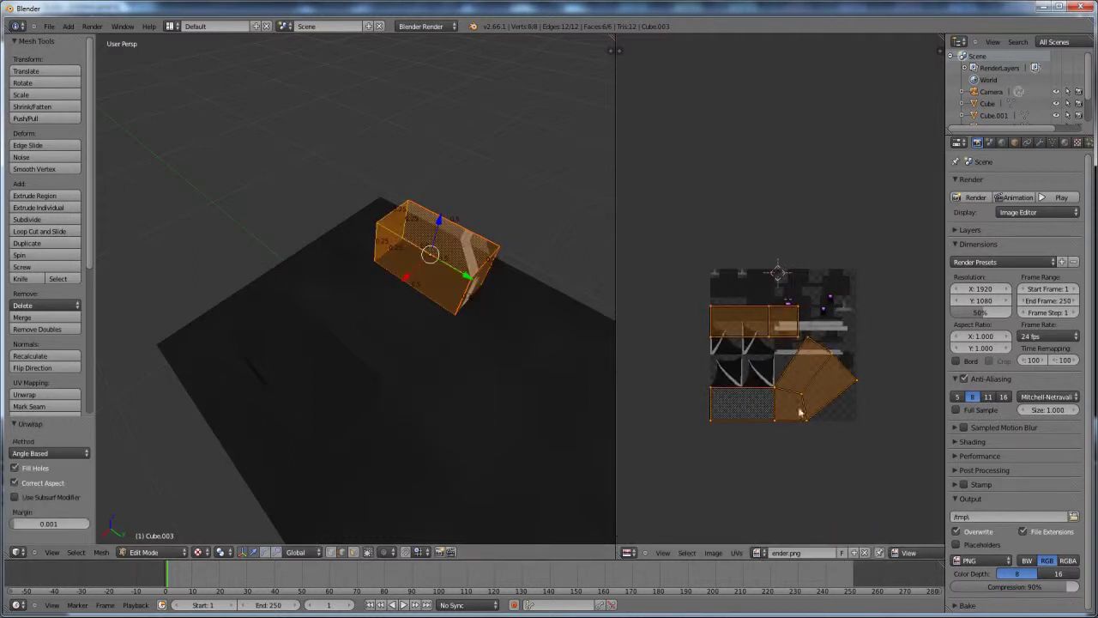
- In wireframe display, select the remaining long unseamed edge on the second nostril block's upper side and mark it as a seam
middle_drag(481, 283, 374, 258)
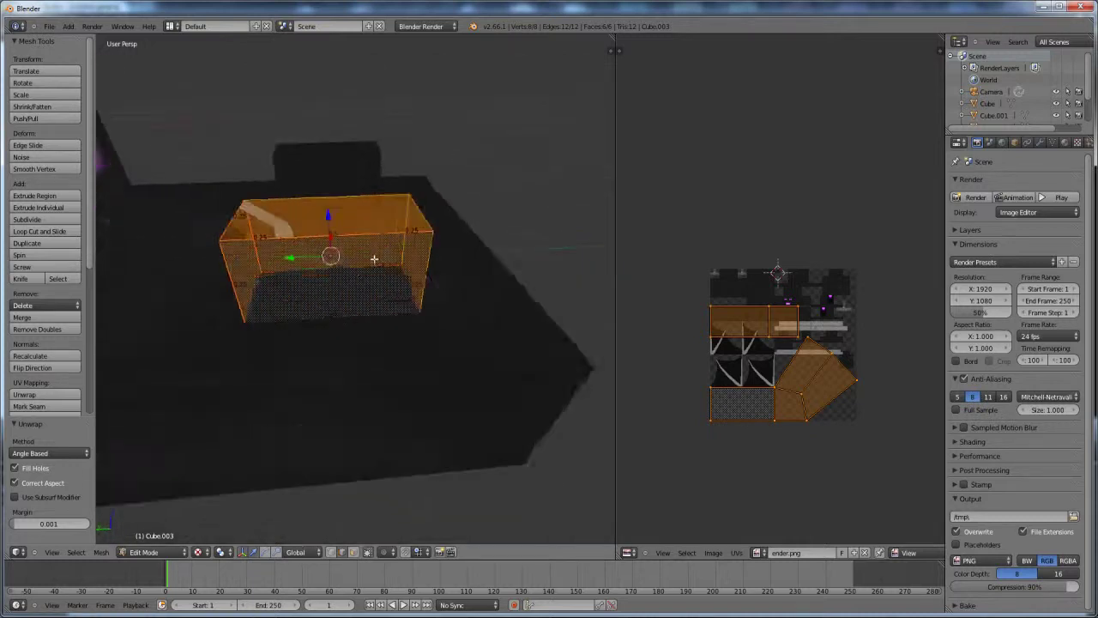
key(z)
middle_drag(483, 270, 358, 223)
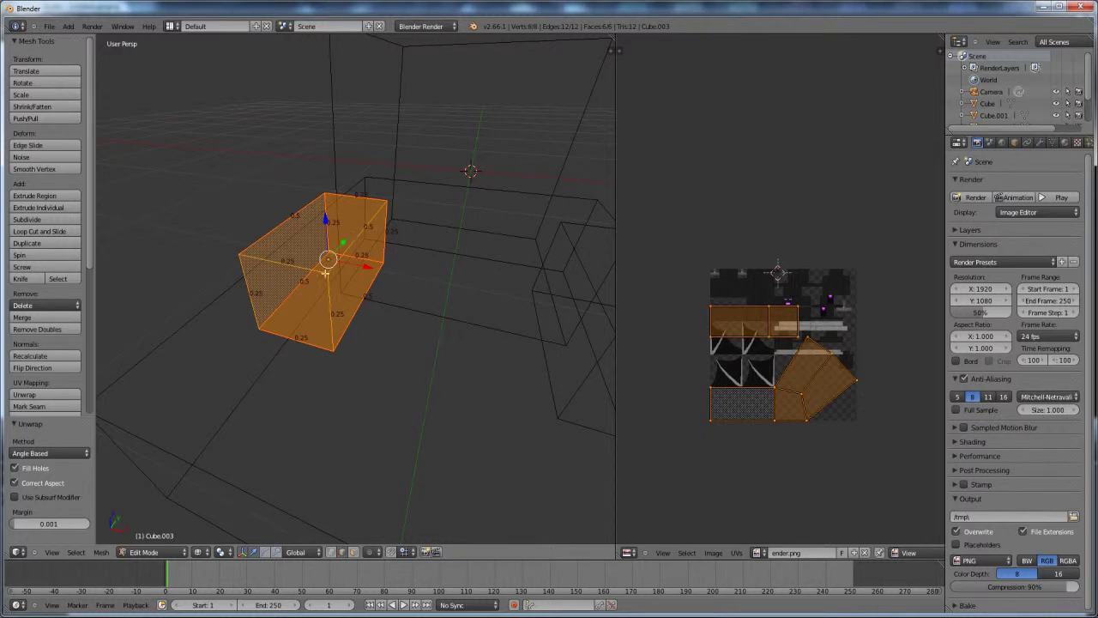
scroll(326, 275, up, 2)
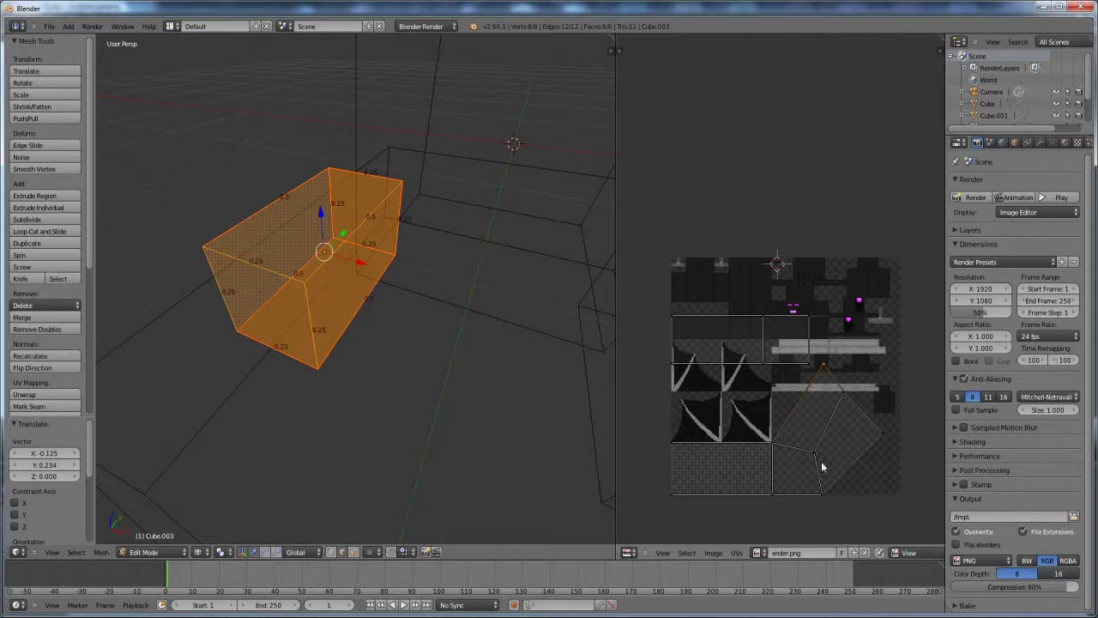
key(ctrl+Tab)
click(334, 264)
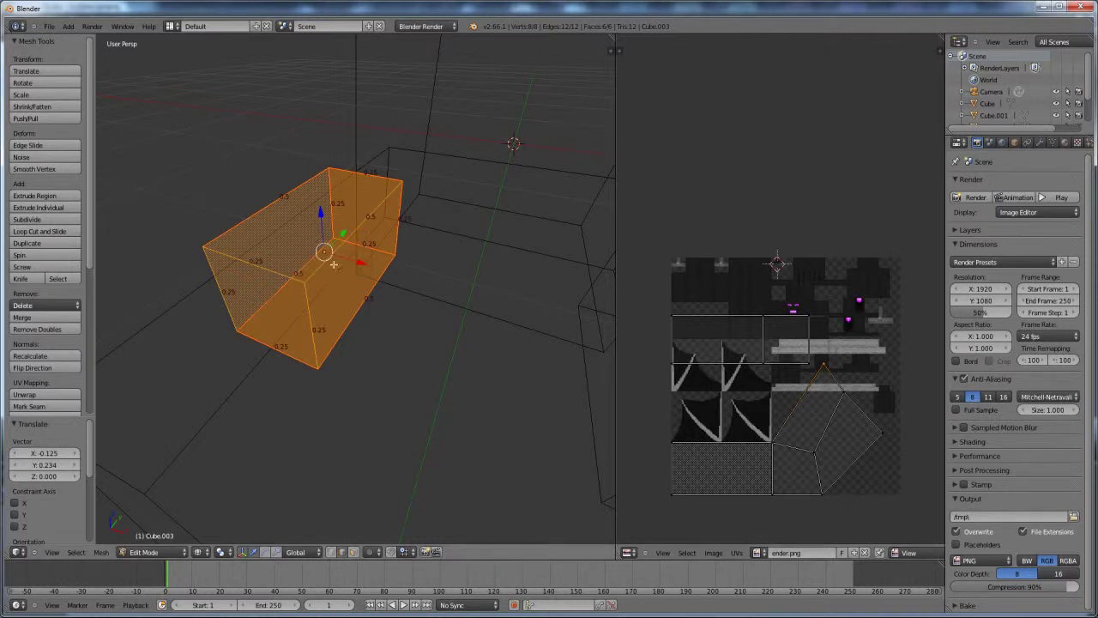
right_click(367, 217)
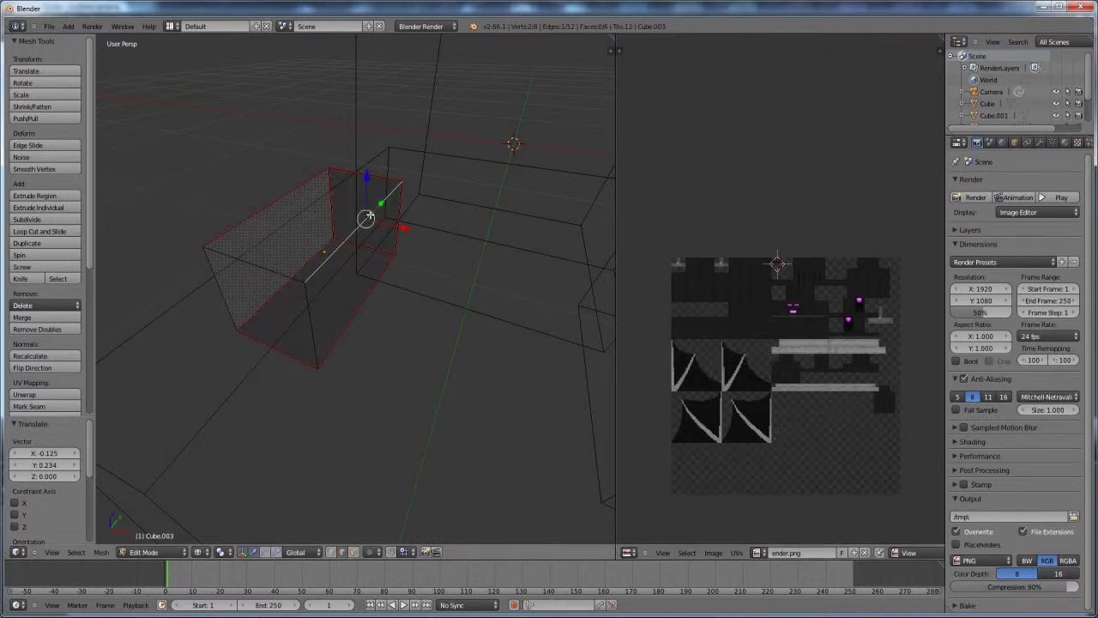
key(ctrl+e)
click(365, 215)
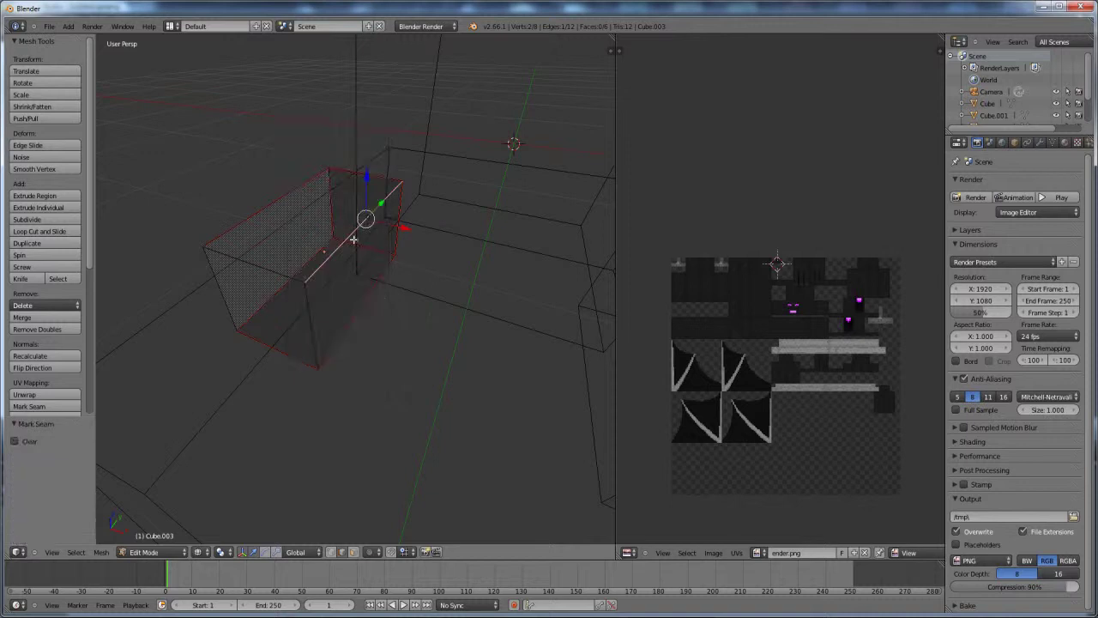
- Select all of the second nostril block's geometry and unwrap it again
key(a)
key(a)
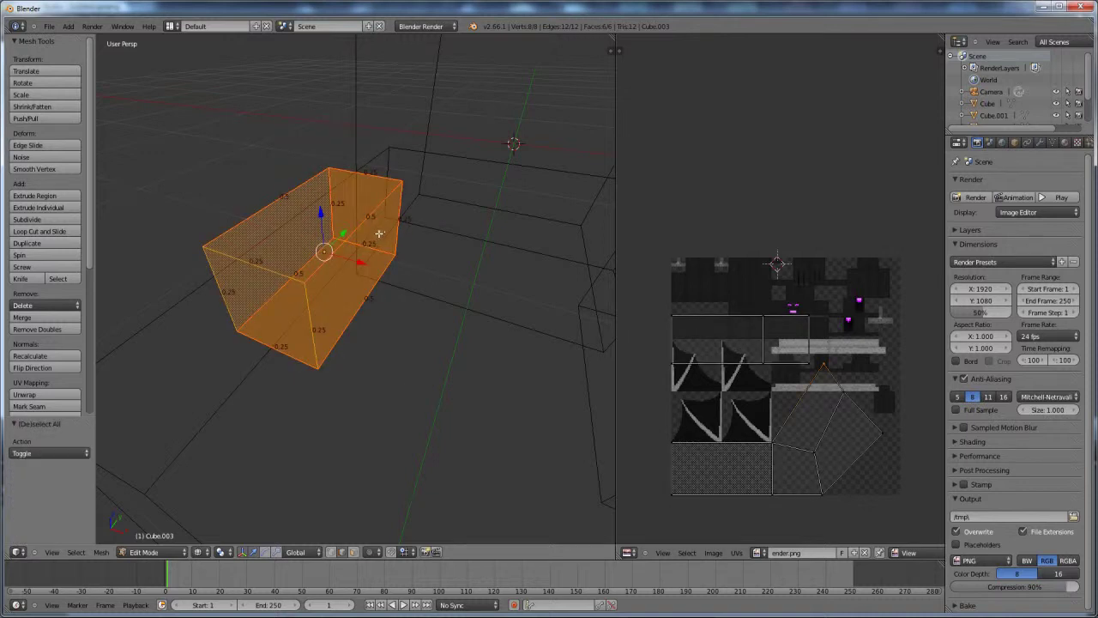
key(u)
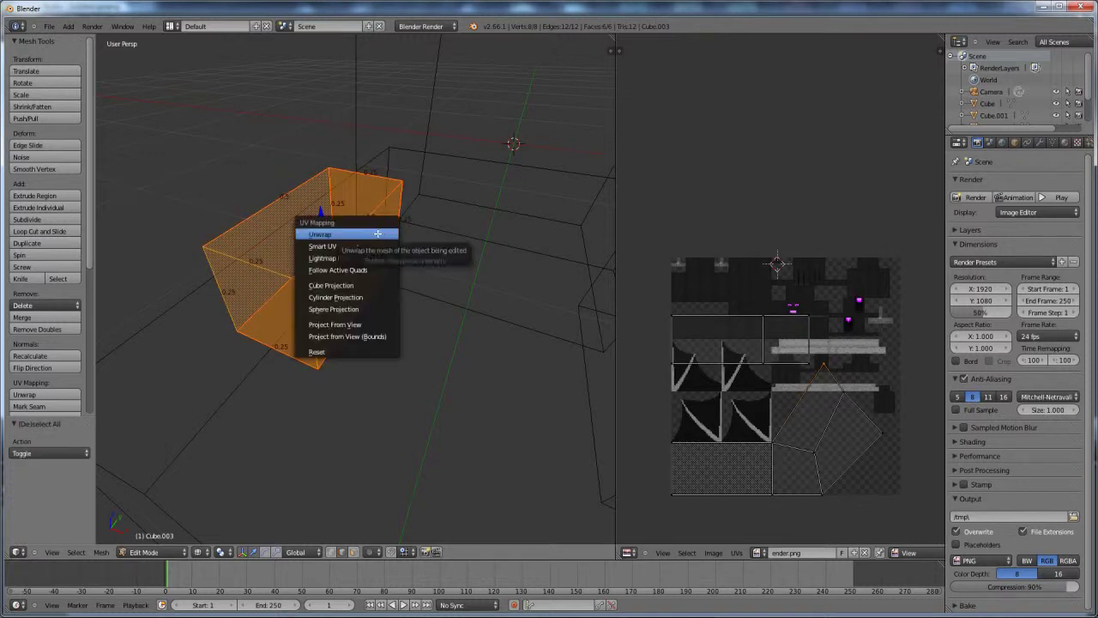
click(379, 232)
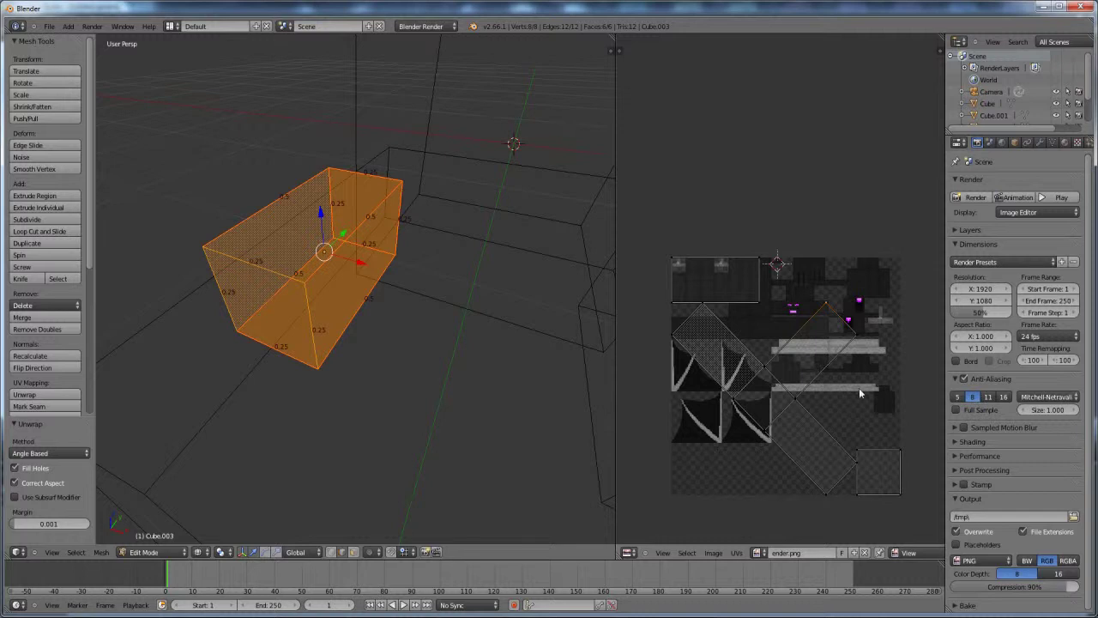
- Select the four connected faces of the diagonal UV island and rotate them by -45°
right_click(767, 367)
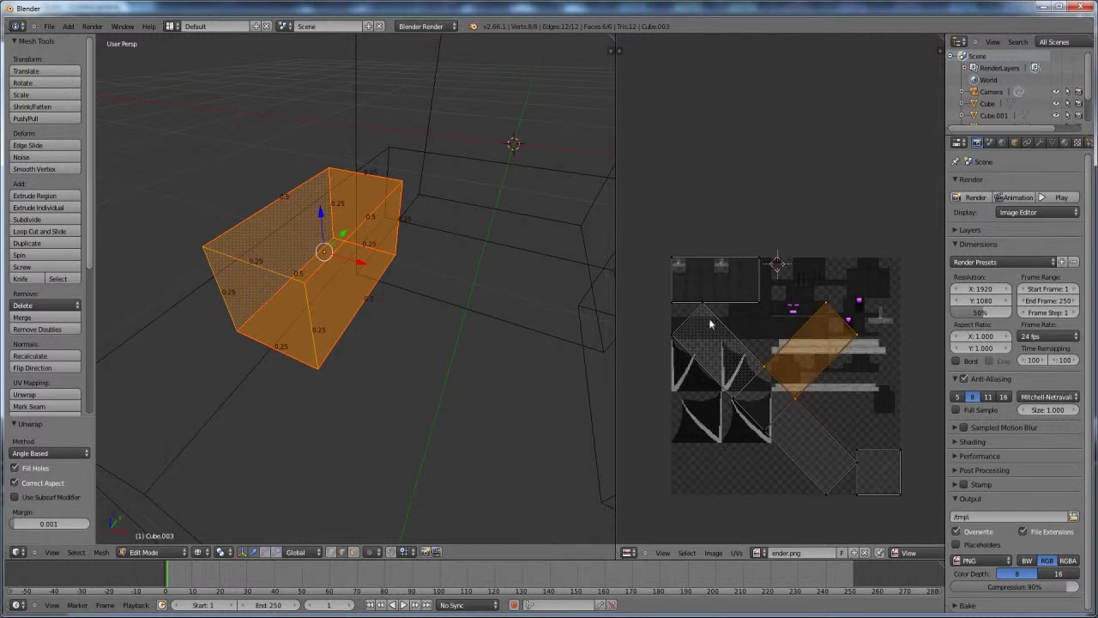
shift+right_click(760, 433)
shift+right_click(849, 472)
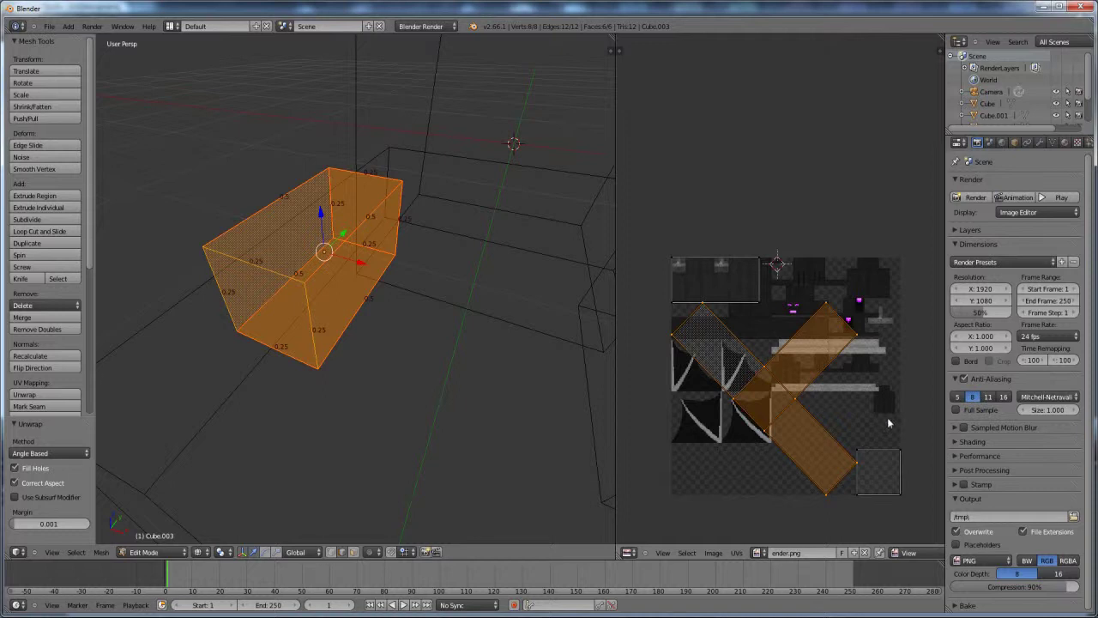
key(r)
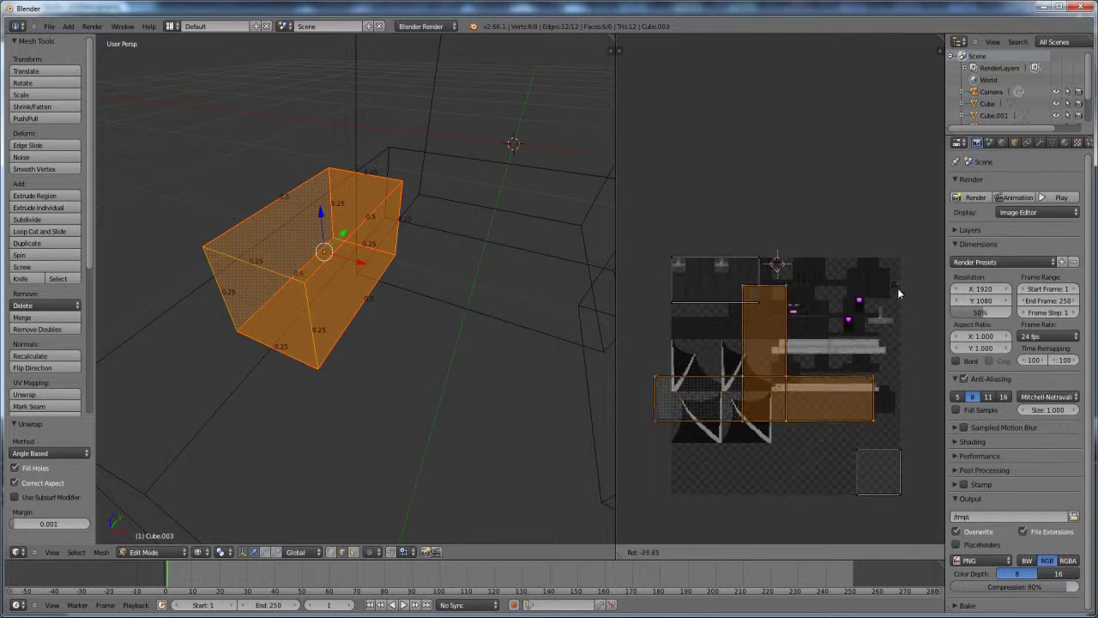
text(45)
key(Return)
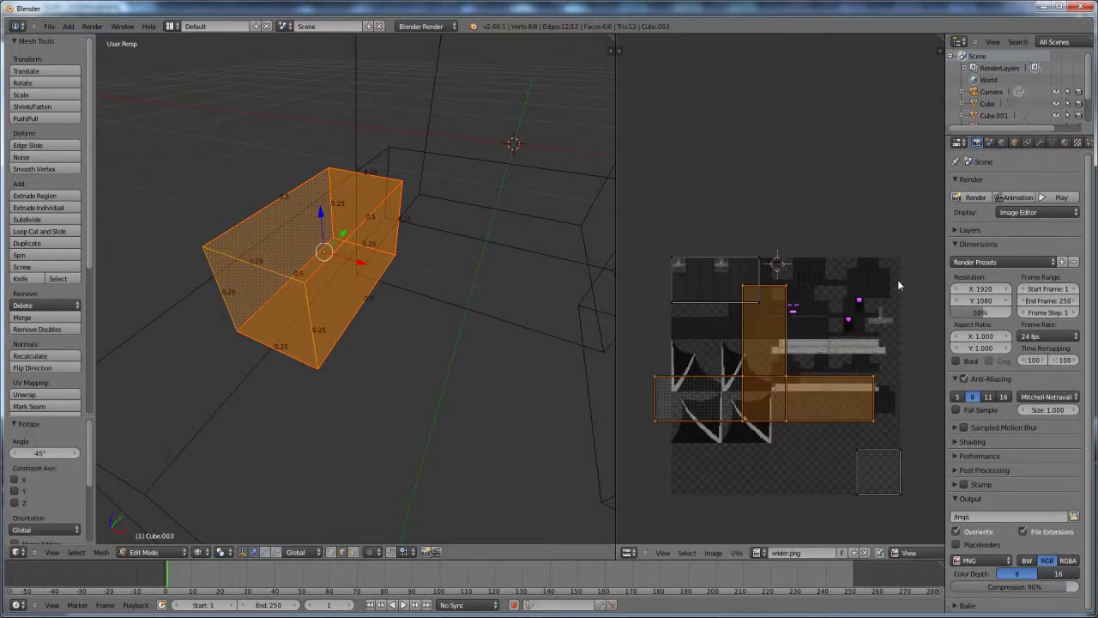
- Move the separate rectangular UV face off the texture, into the empty space above it
key(a)
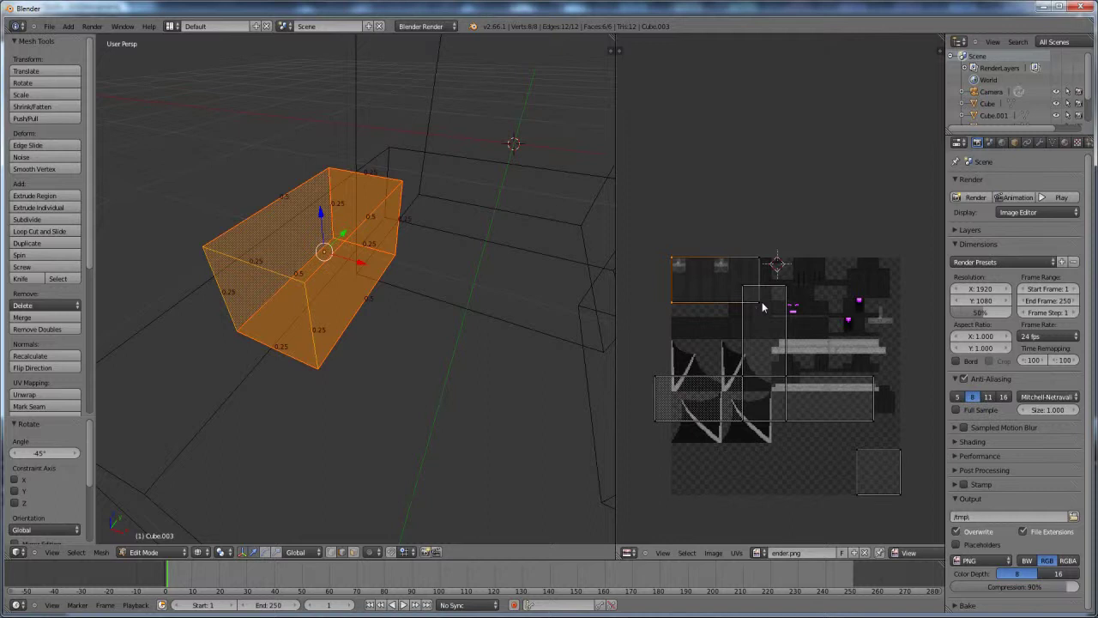
right_click(755, 277)
key(g)
click(811, 131)
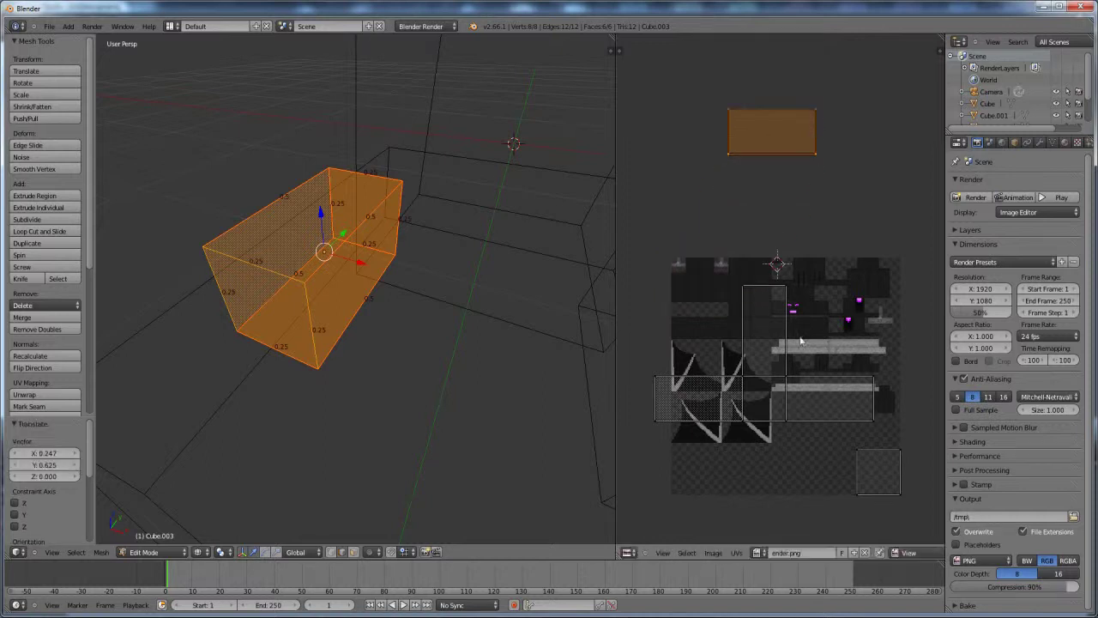
- Box-select the T-shaped UV island and move it up over the top part of the ender.png texture
key(a)
key(a)
key(a)
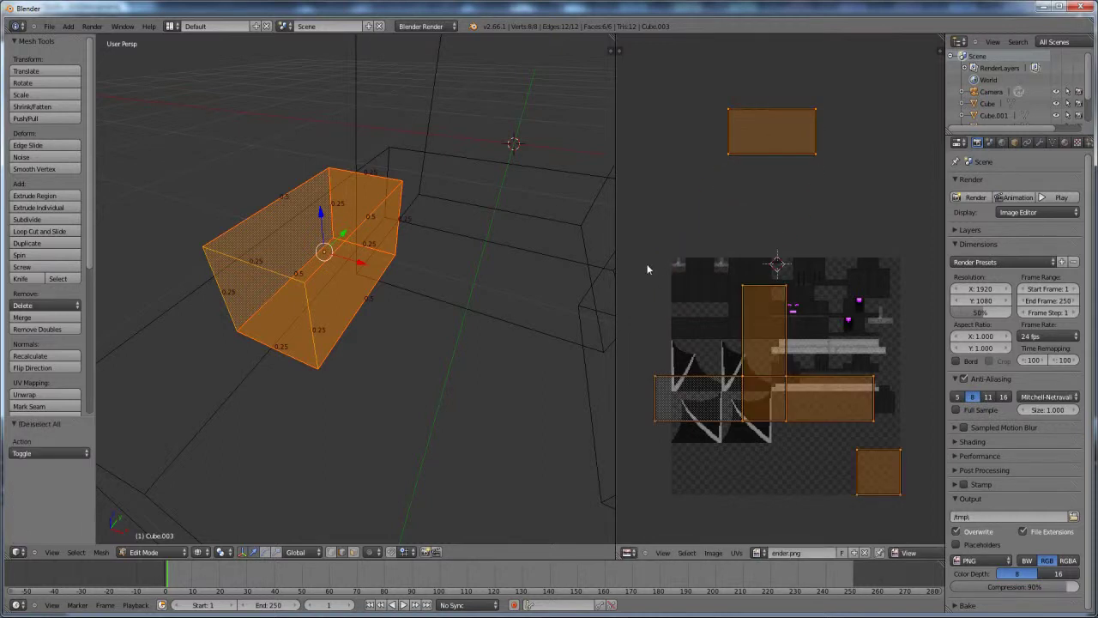
key(b)
drag(628, 244, 900, 436)
key(g)
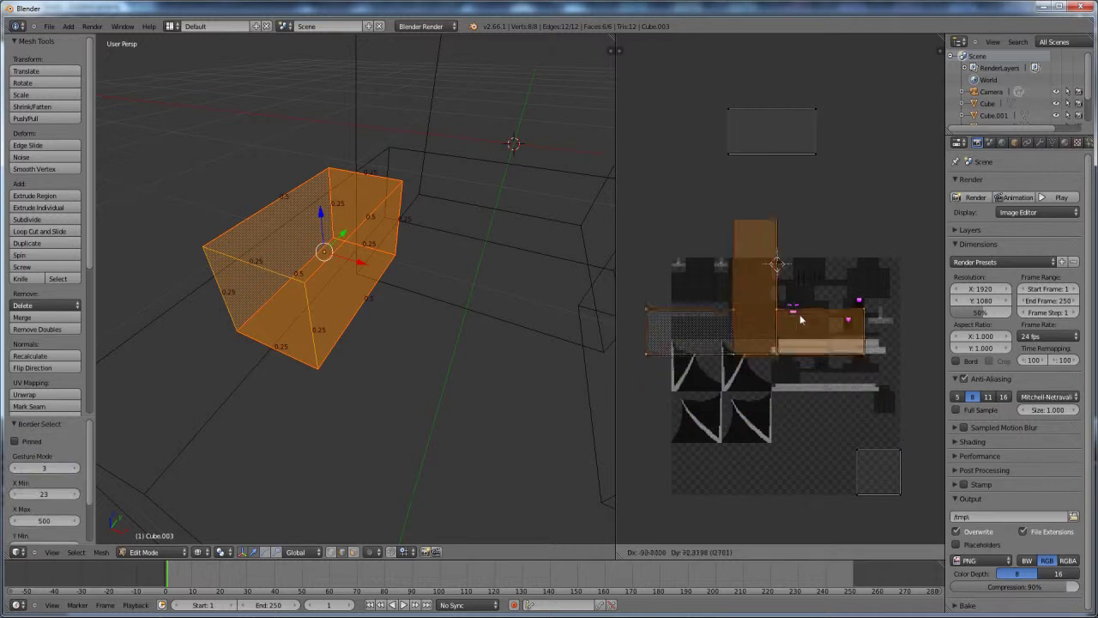
click(807, 274)
- Scale the T-shaped UV island to about 0.118 and move it near the nostril patch at the texture's top edge
scroll(807, 274, up, 6)
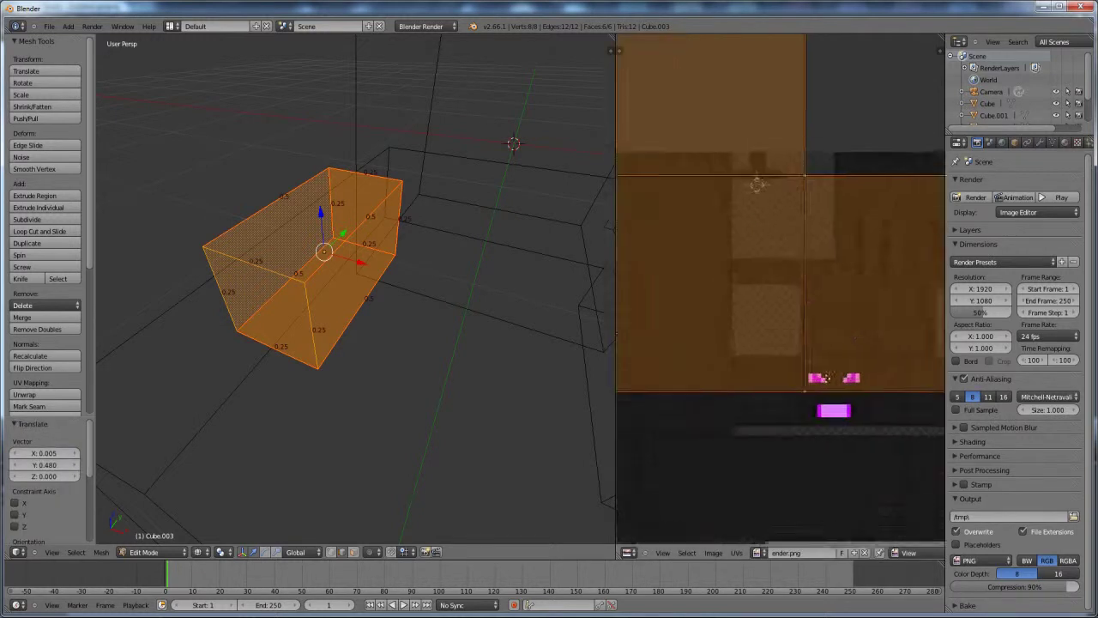
key(s)
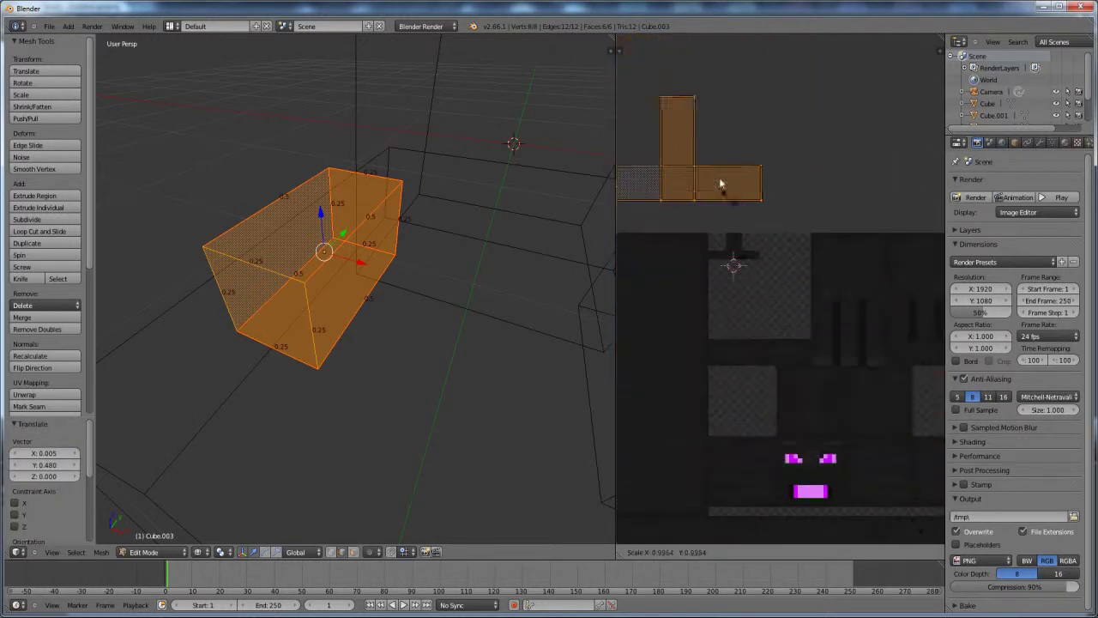
click(729, 185)
key(g)
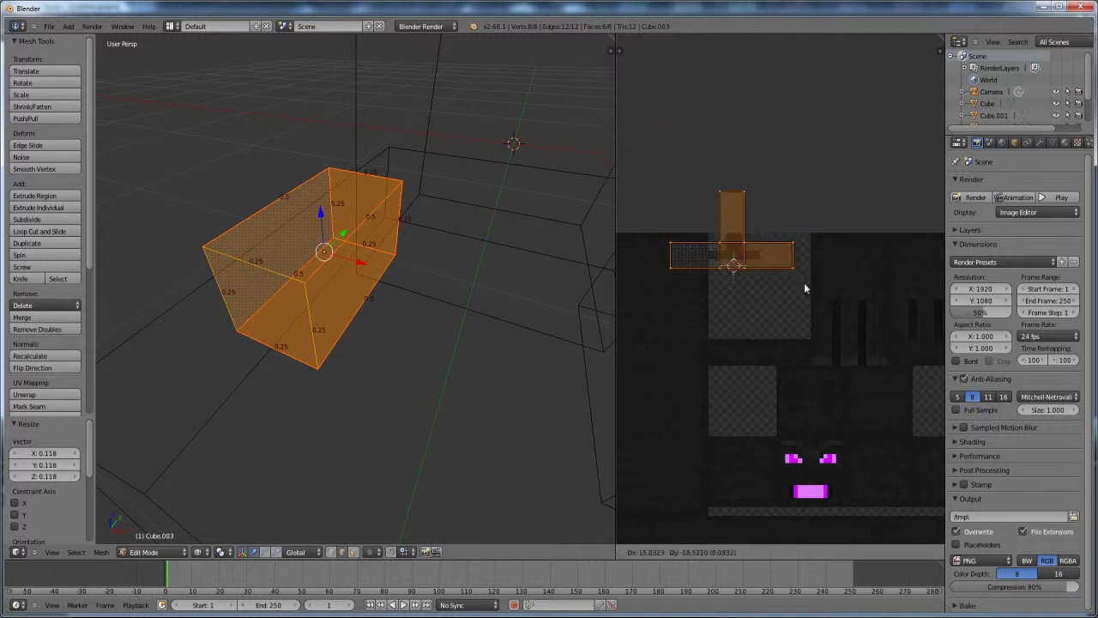
click(804, 283)
- Scale the UV island by about 0.355 and move it onto the dark T-shaped nostril patch
scroll(815, 274, up, 4)
key(s)
click(725, 189)
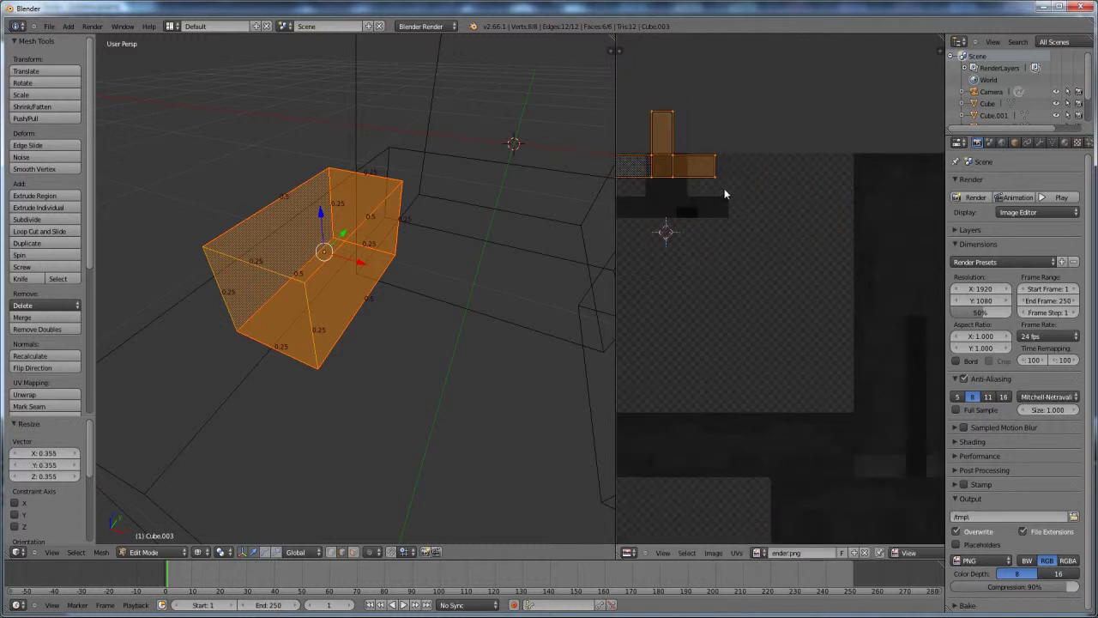
key(g)
click(734, 228)
scroll(798, 265, up, 2)
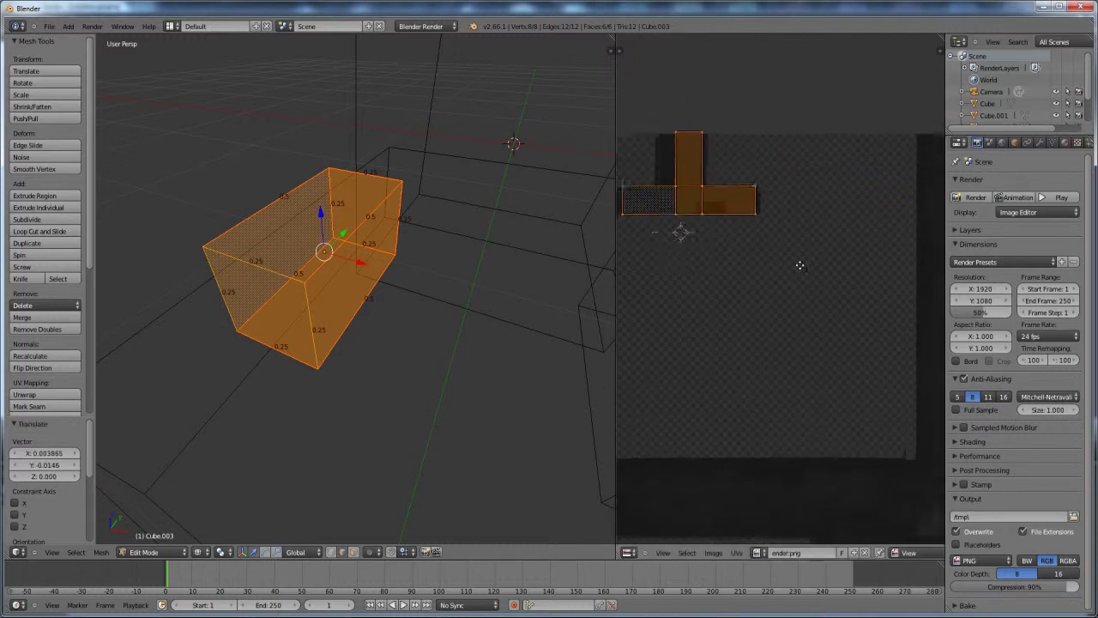
- Switch the 3D view back to textured shading and inspect the second nostril block from several sides
middle_drag(333, 372, 456, 385)
scroll(455, 385, down, 2)
key(z)
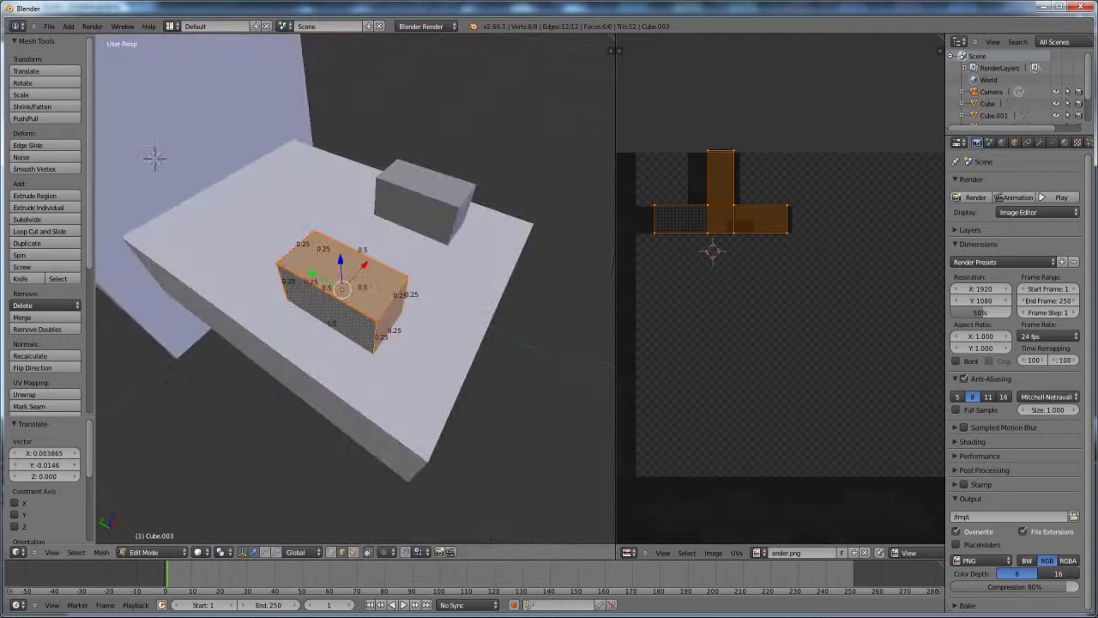
click(199, 551)
click(215, 501)
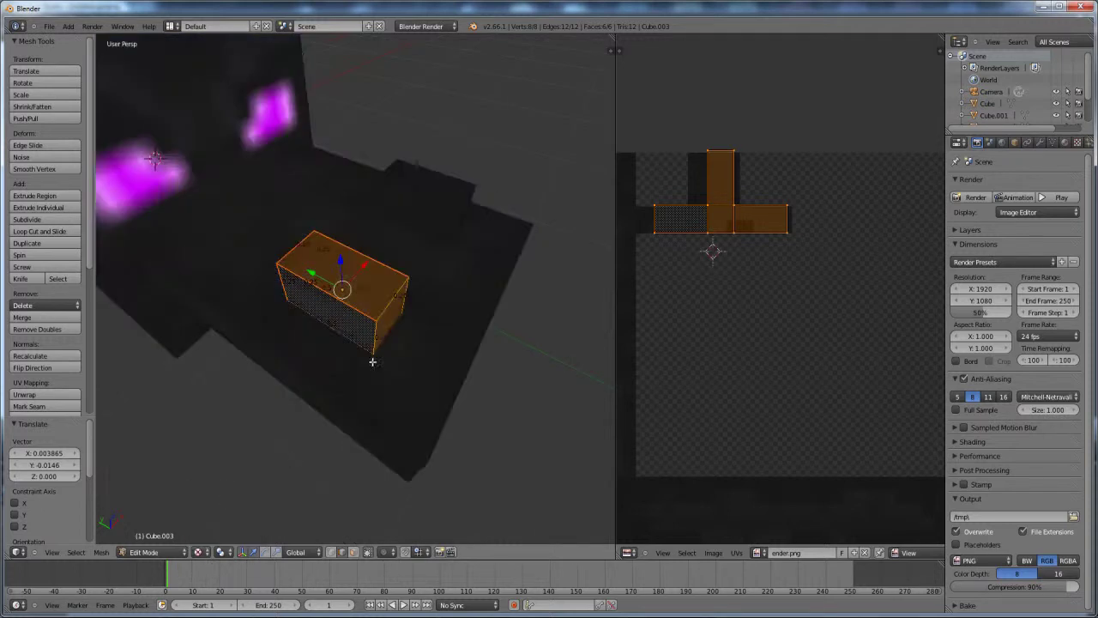
mouse_move(372, 363)
middle_down()
mouse_move(377, 311)
mouse_move(188, 320)
mouse_move(311, 293)
middle_up()
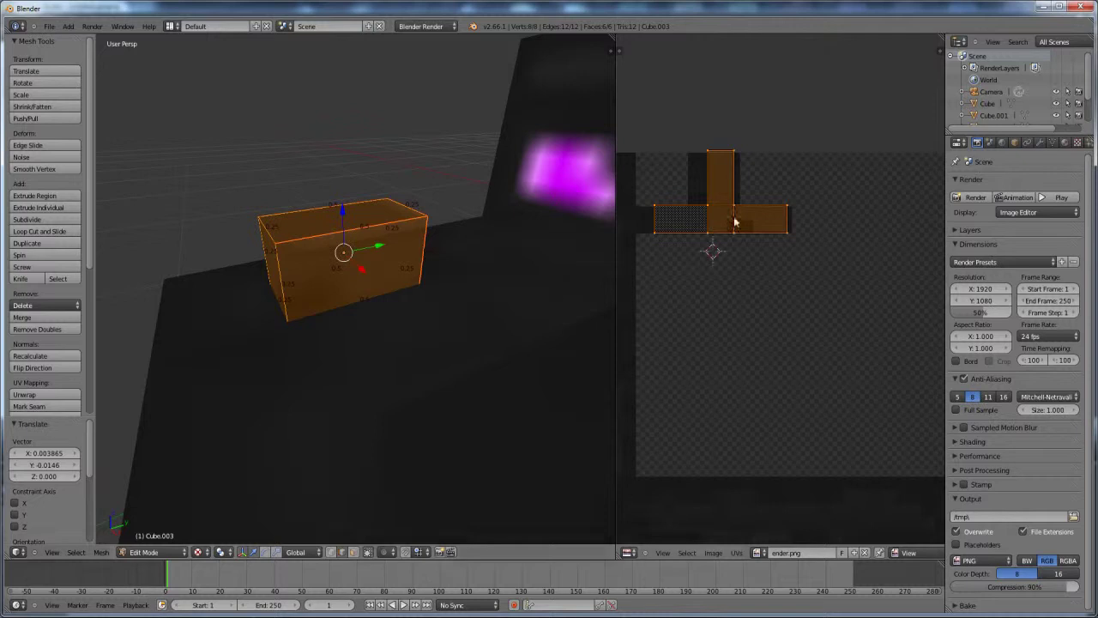
middle_drag(240, 353, 515, 326)
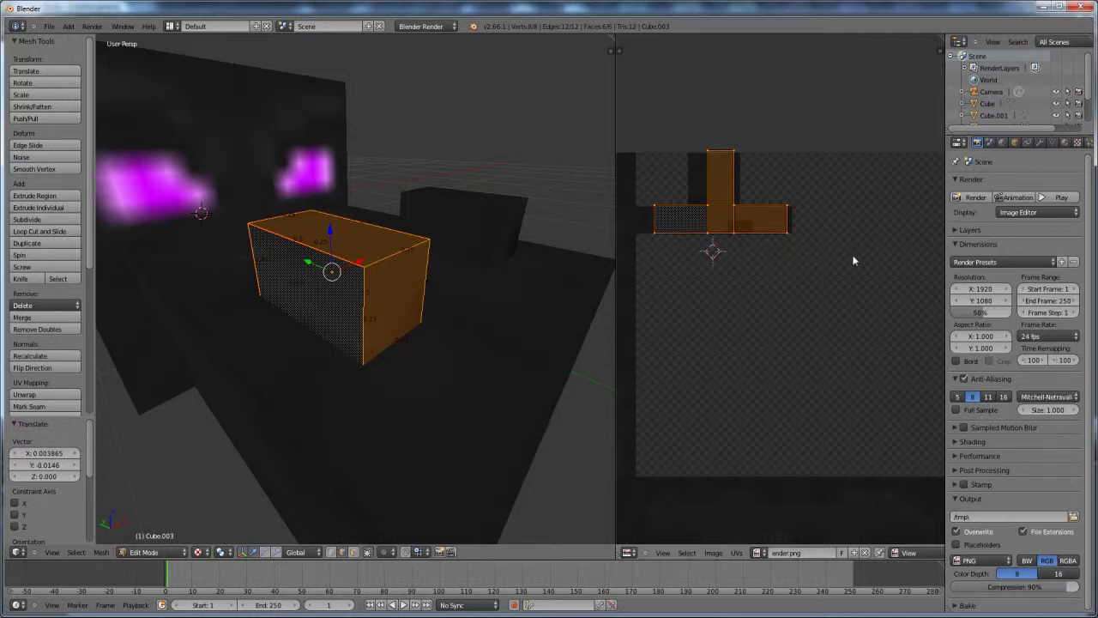
key(s)
key(x)
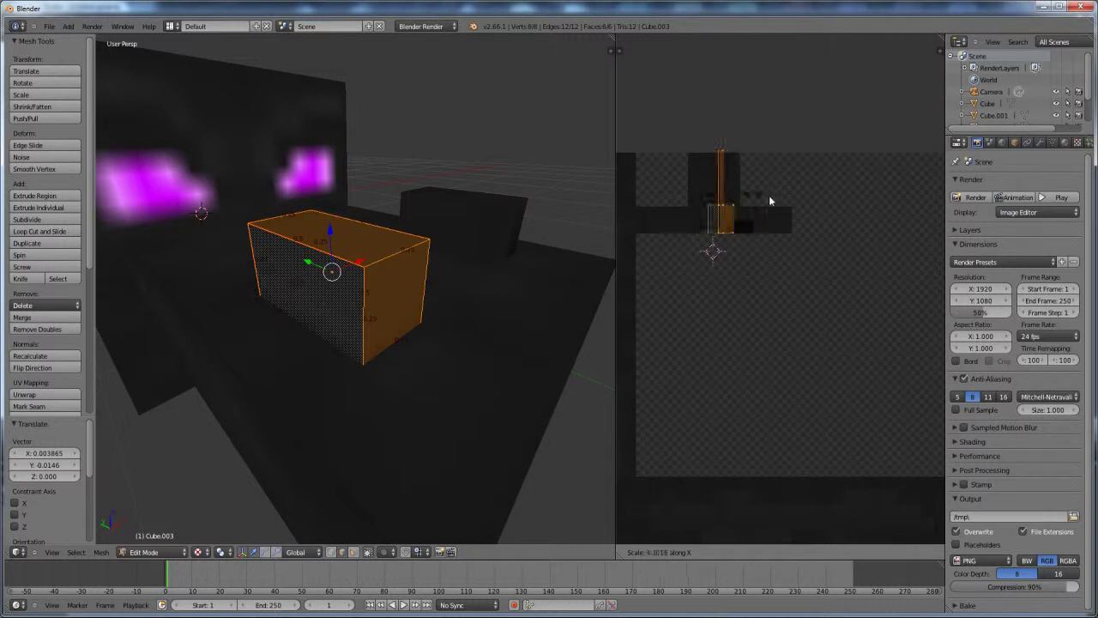
right_click(798, 218)
- Mirror the nostril's UV island by scaling it -1 along X and check the textured block in Object Mode
text(sx-1)
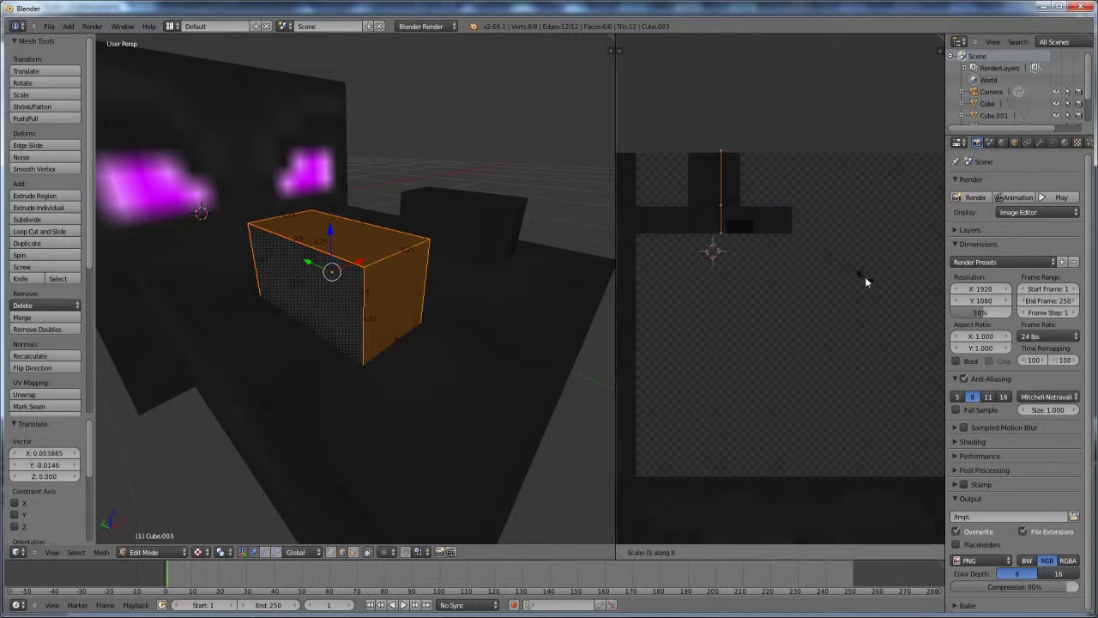
key(Return)
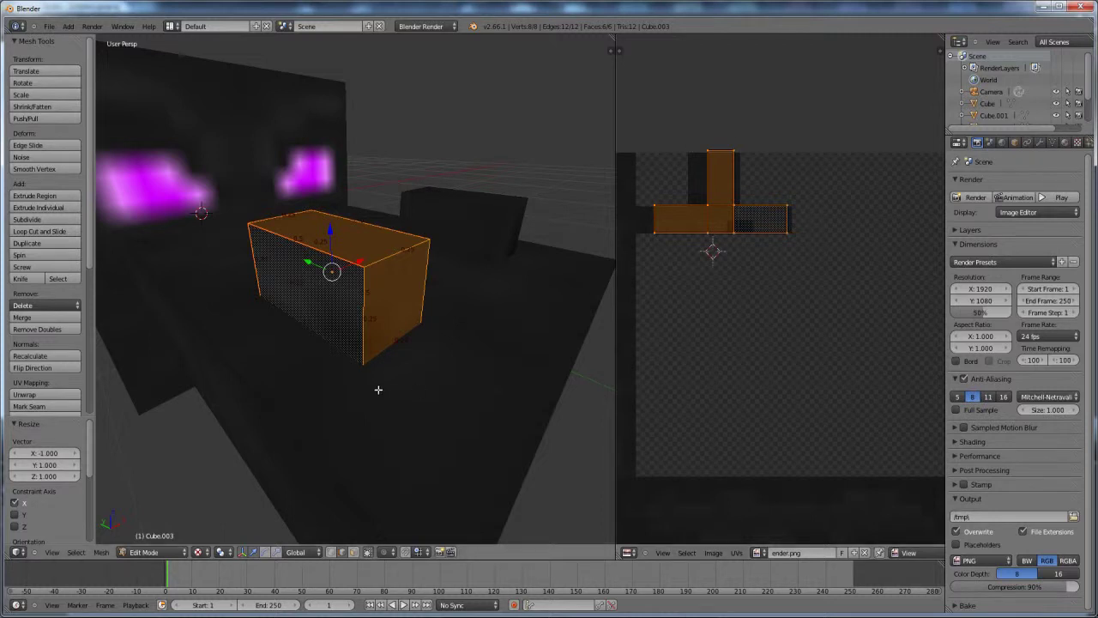
middle_drag(363, 374, 424, 373)
key(Tab)
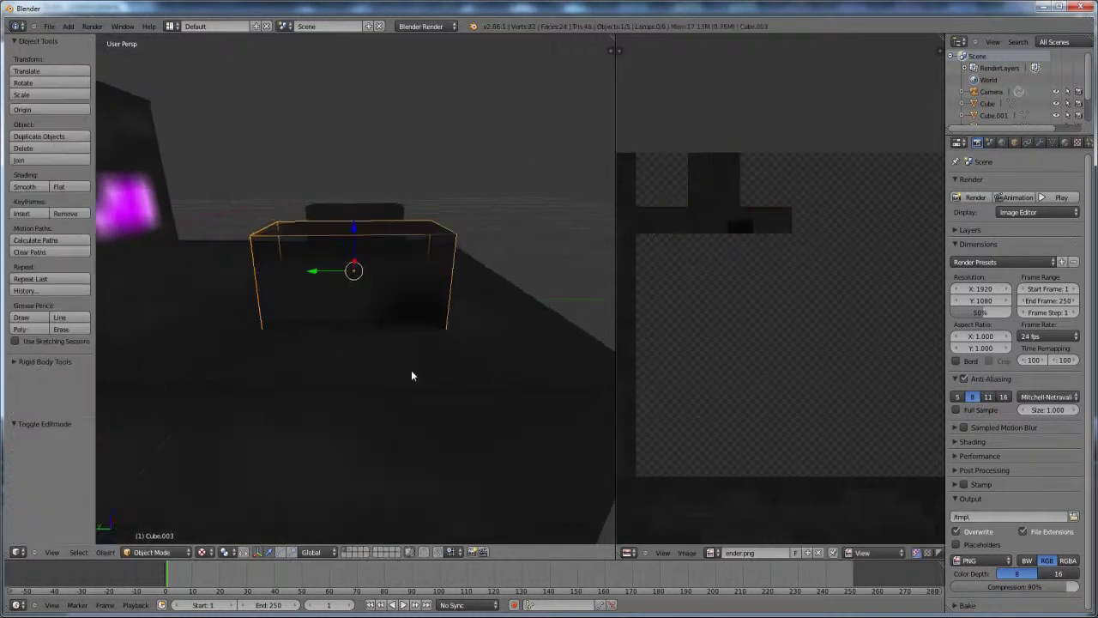
- Back in Edit Mode, scale the UV island to about 0.859, shift it over the patch's dark nostril pixels and return to Object Mode
key(Tab)
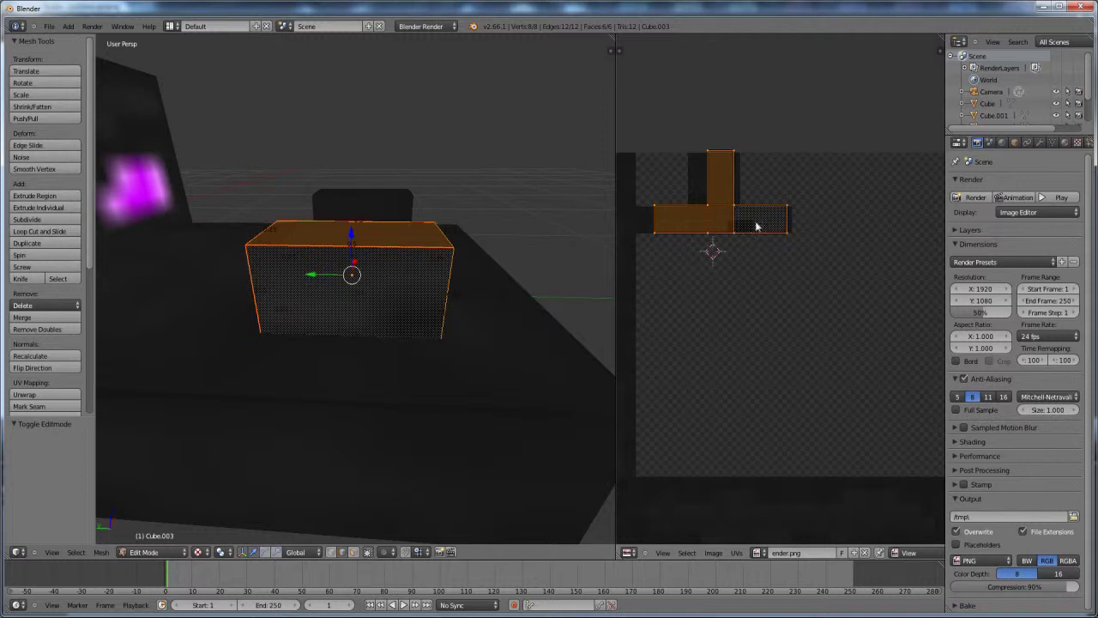
scroll(810, 222, up, 1)
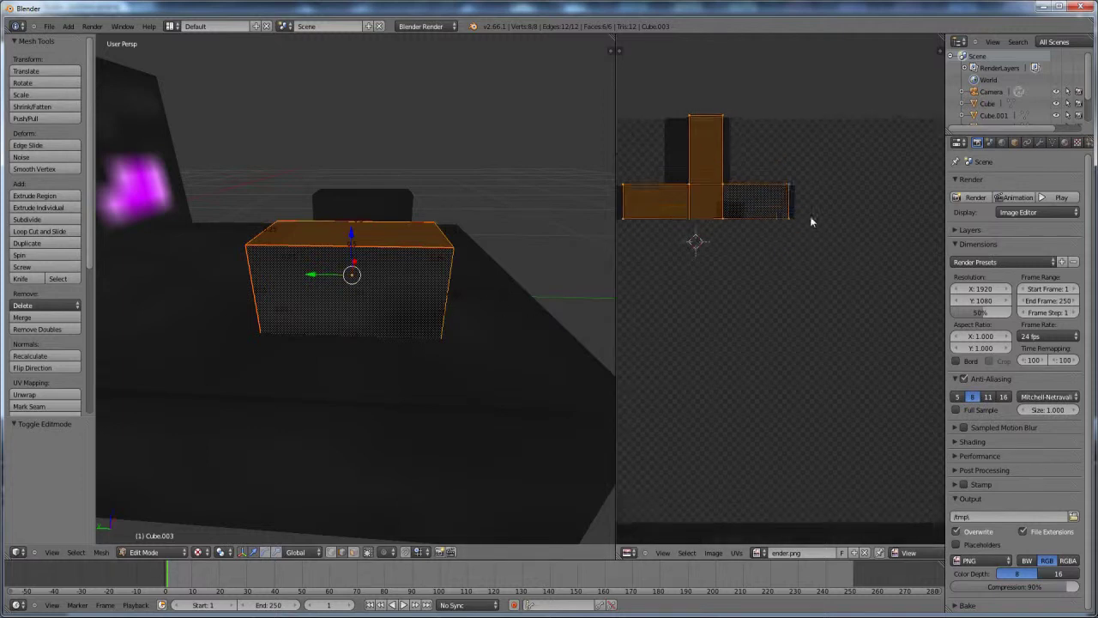
key(s)
click(810, 205)
key(g)
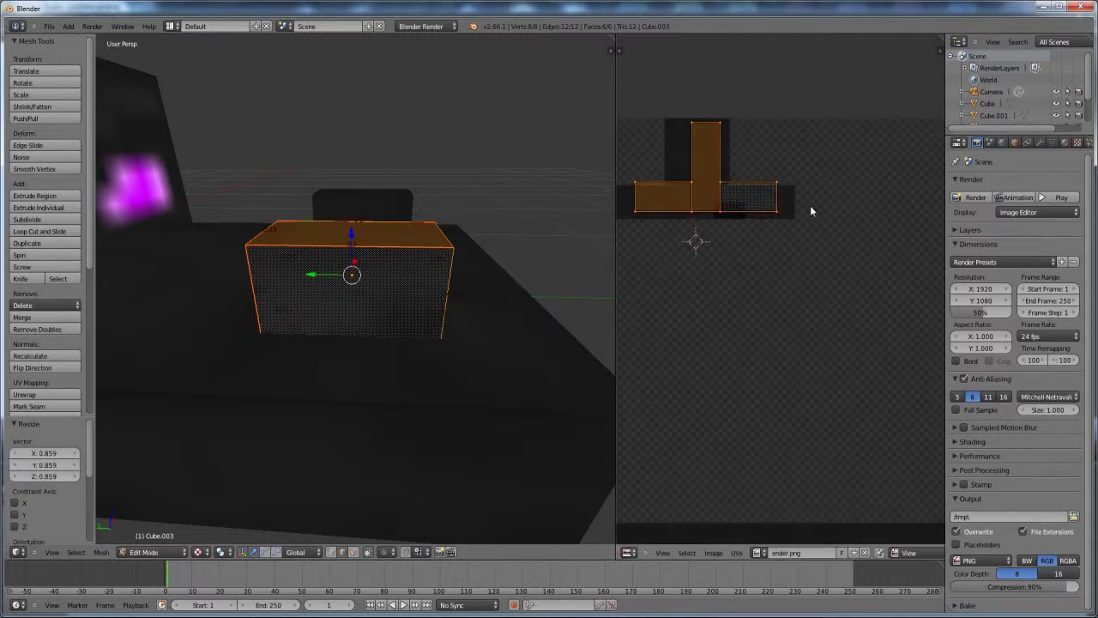
click(817, 210)
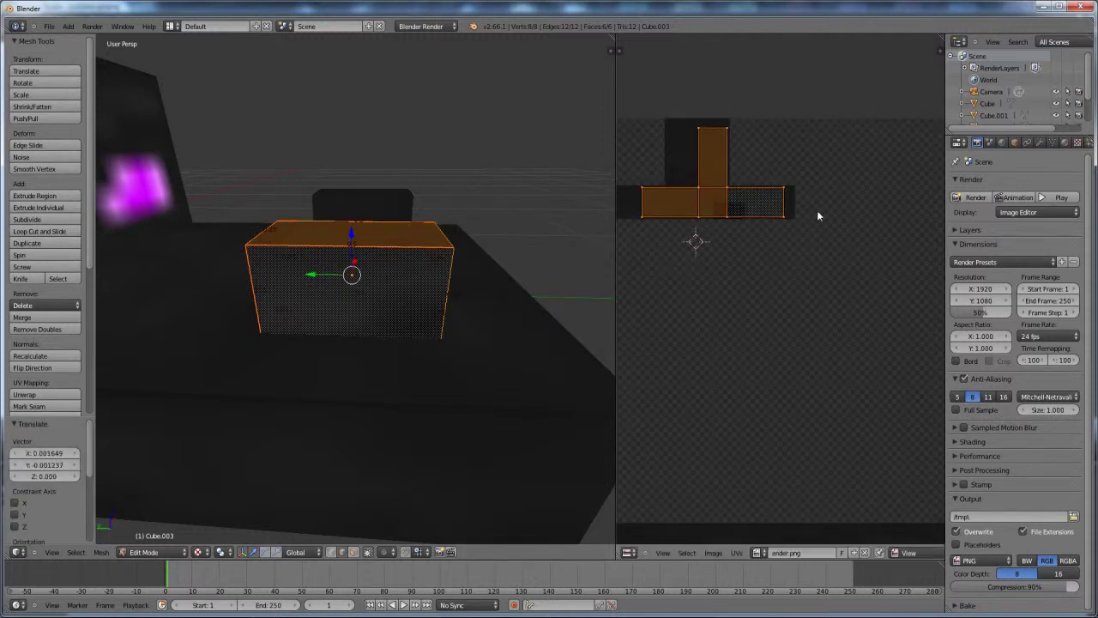
key(Tab)
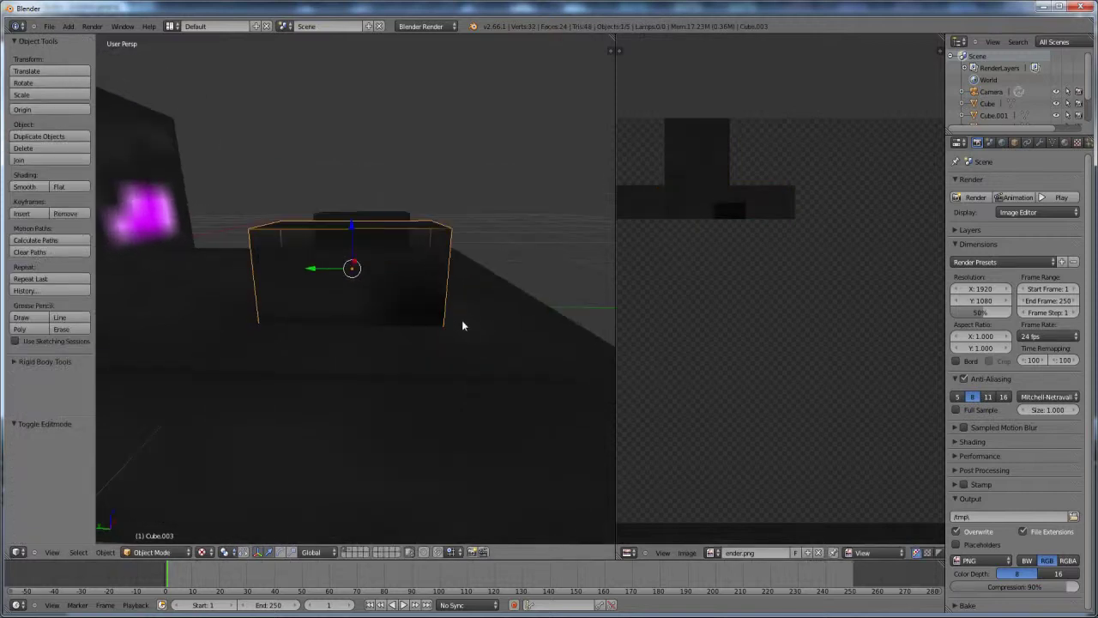
- Scale the nostril's T-shaped UV island by about 0.782, recentre it over the dark nostril pixels, and check the block in Object Mode
key(Tab)
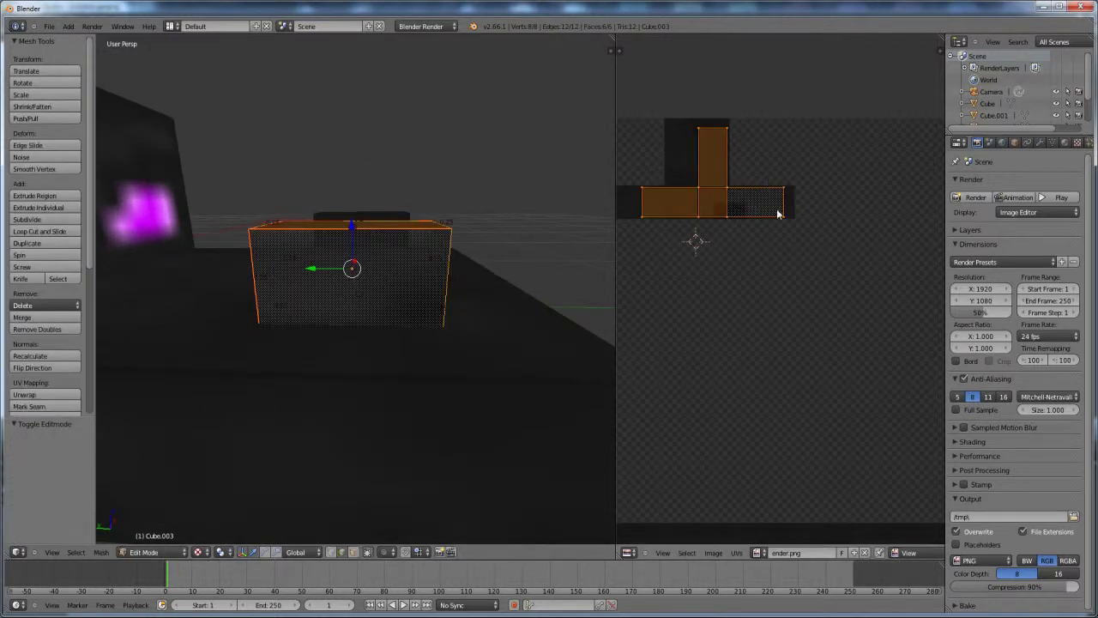
scroll(823, 195, up, 1)
key(s)
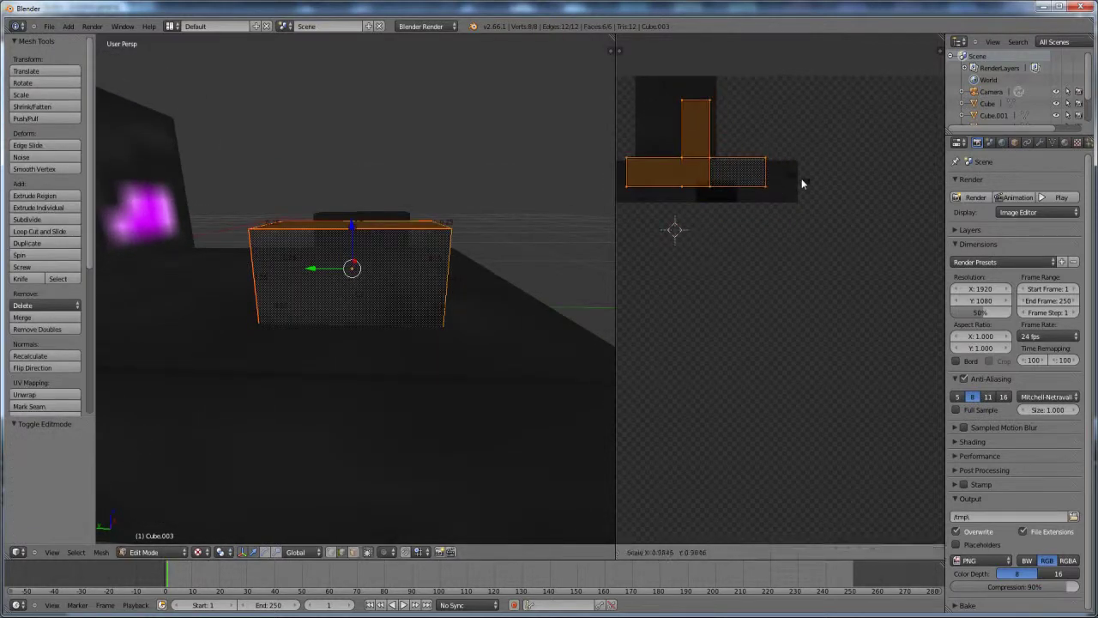
click(801, 178)
key(g)
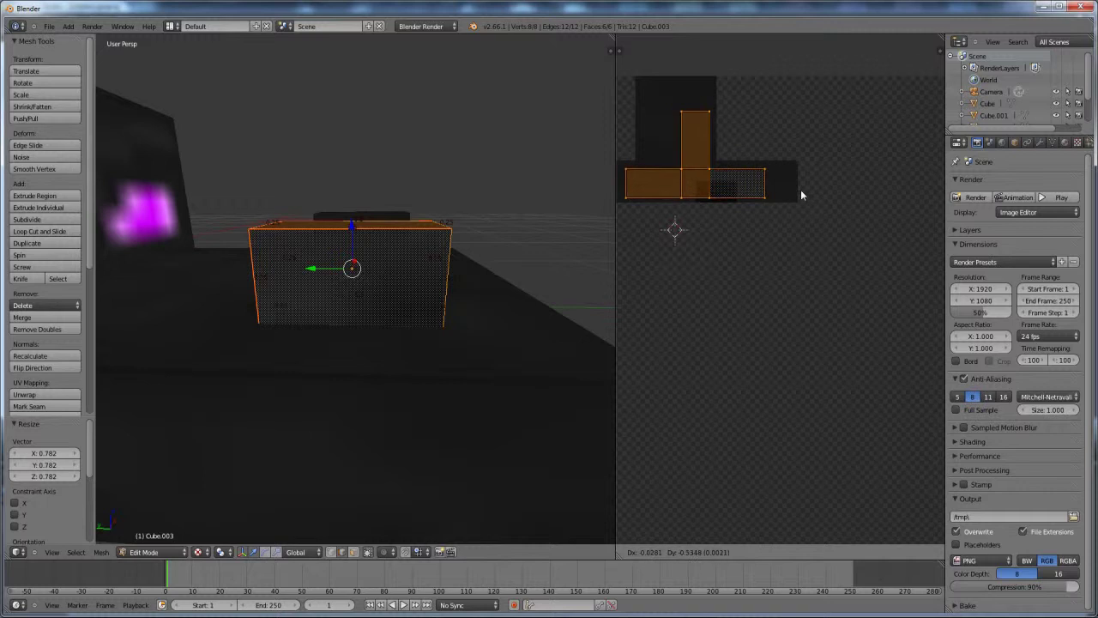
click(800, 190)
key(Tab)
middle_drag(487, 349, 613, 363)
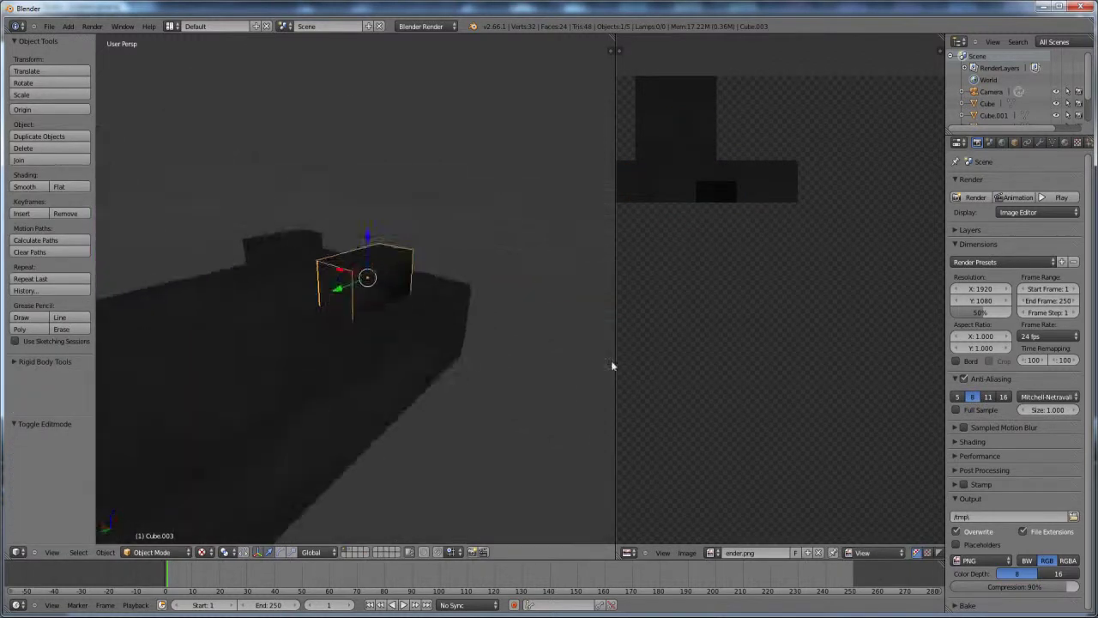
middle_drag(458, 368, 422, 335)
- Back in Edit Mode, shrink the rectangular UV face lying above the image and move it onto the texture by about X 0.038, Y -0.554
key(Tab)
scroll(755, 326, down, 3)
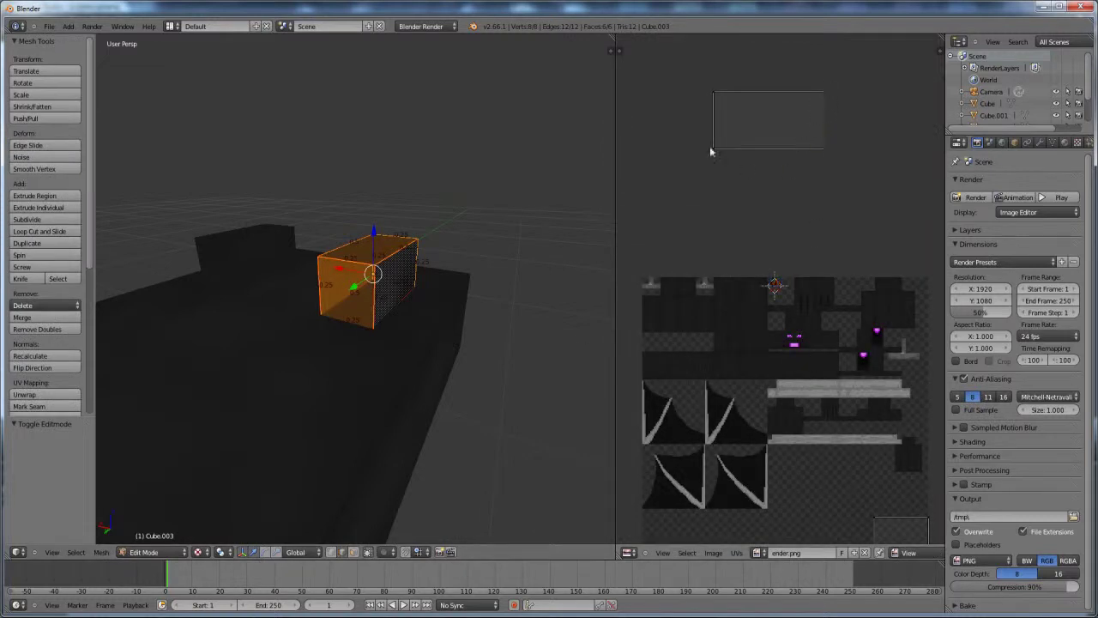
key(a)
key(s)
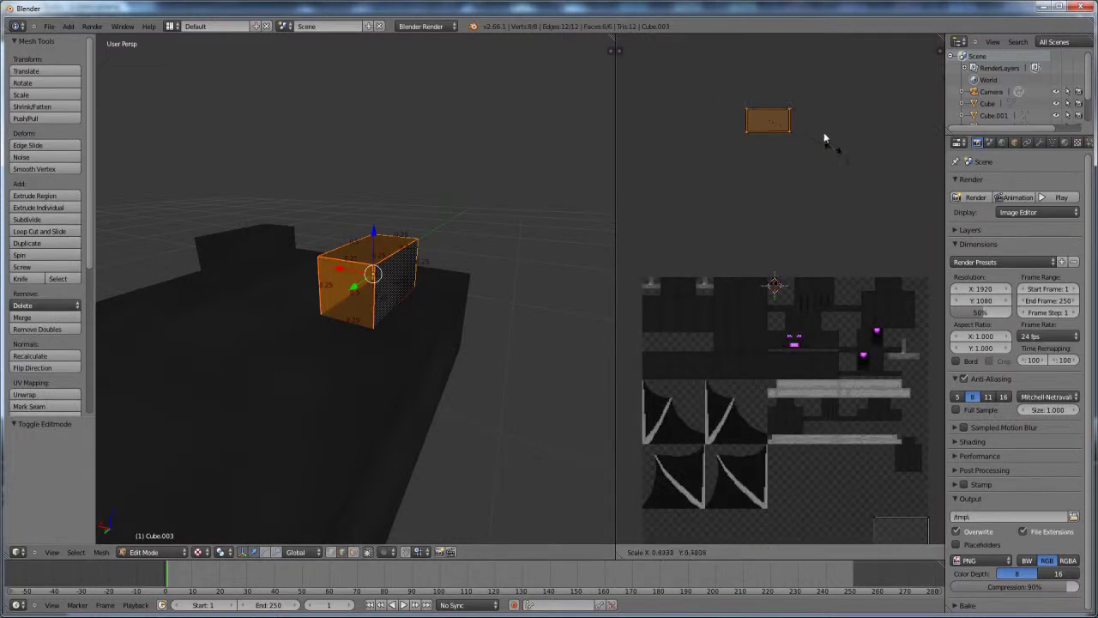
click(809, 122)
key(g)
click(822, 293)
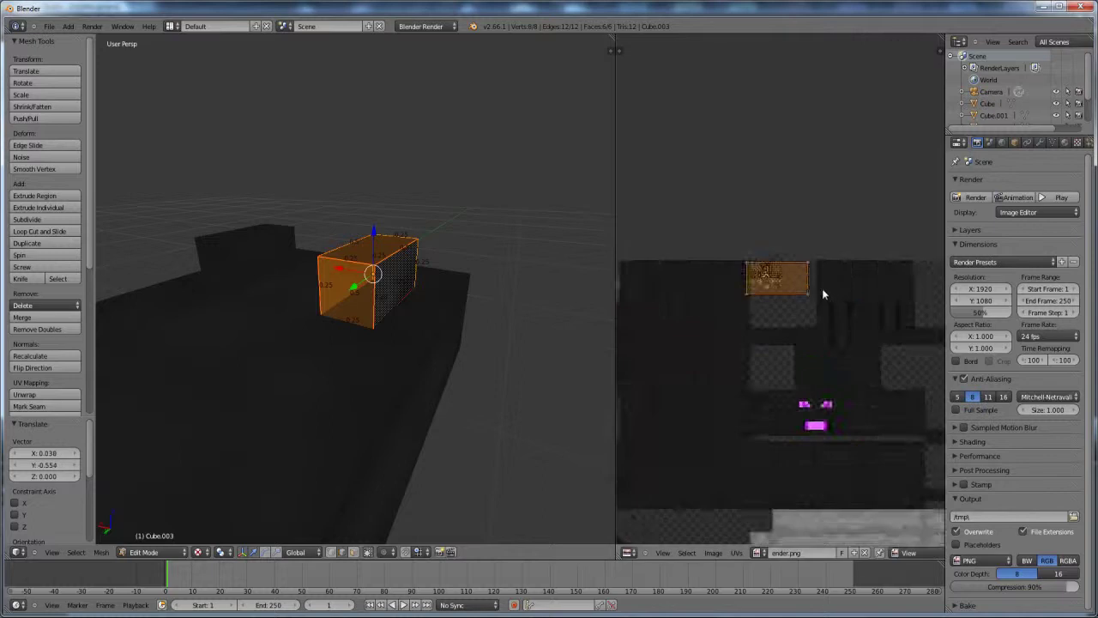
- Scale the rectangular UV face by about 0.177 and move it over the left arm of the dark nostril patch
scroll(837, 304, up, 8)
key(s)
click(833, 250)
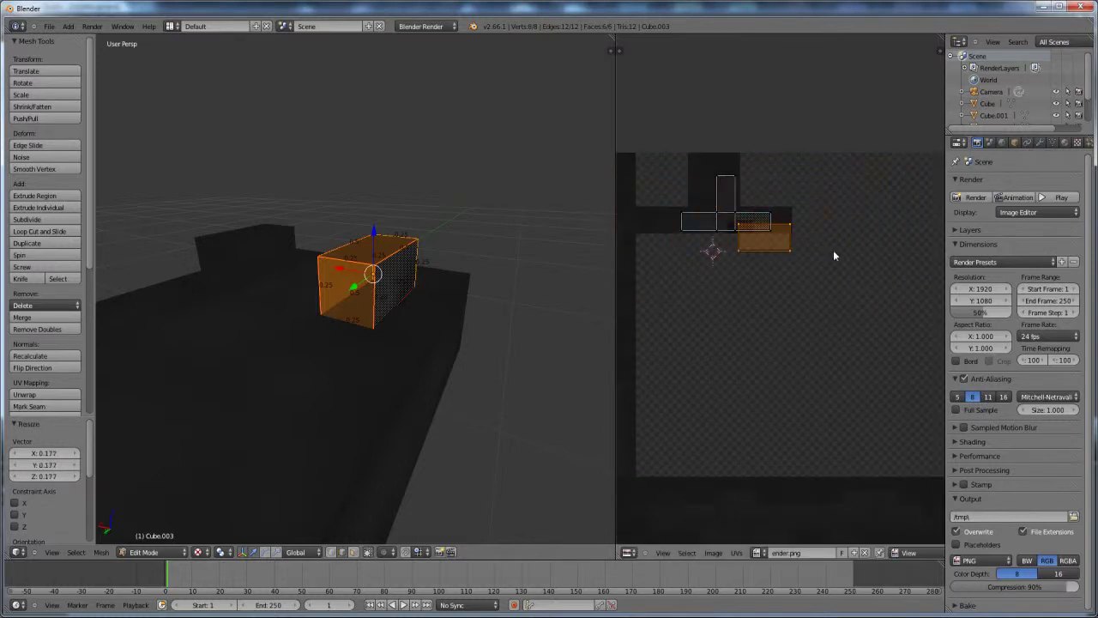
key(g)
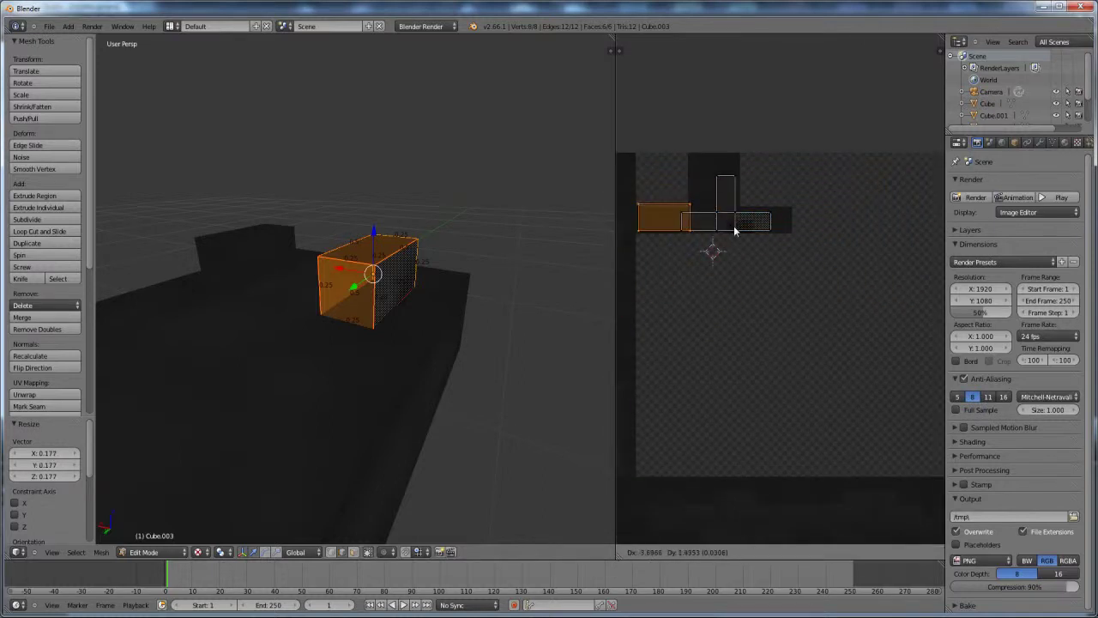
click(739, 237)
- Scale the rectangular UV face by about 0.736 and fit it inside the patch's dark strip beside the T-shaped island
scroll(772, 258, up, 5)
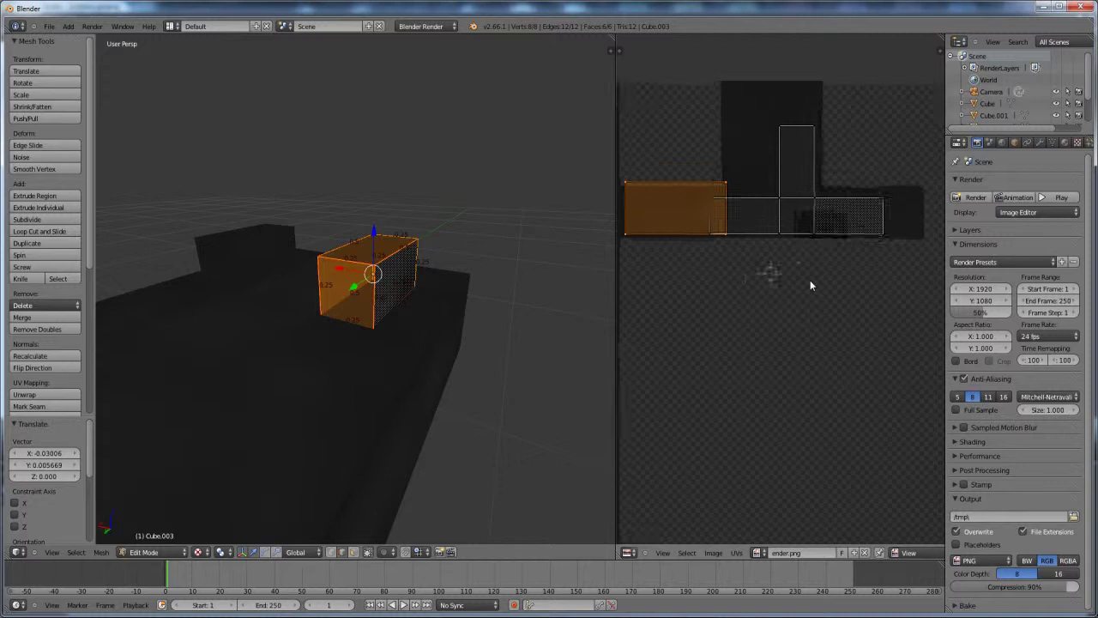
key(s)
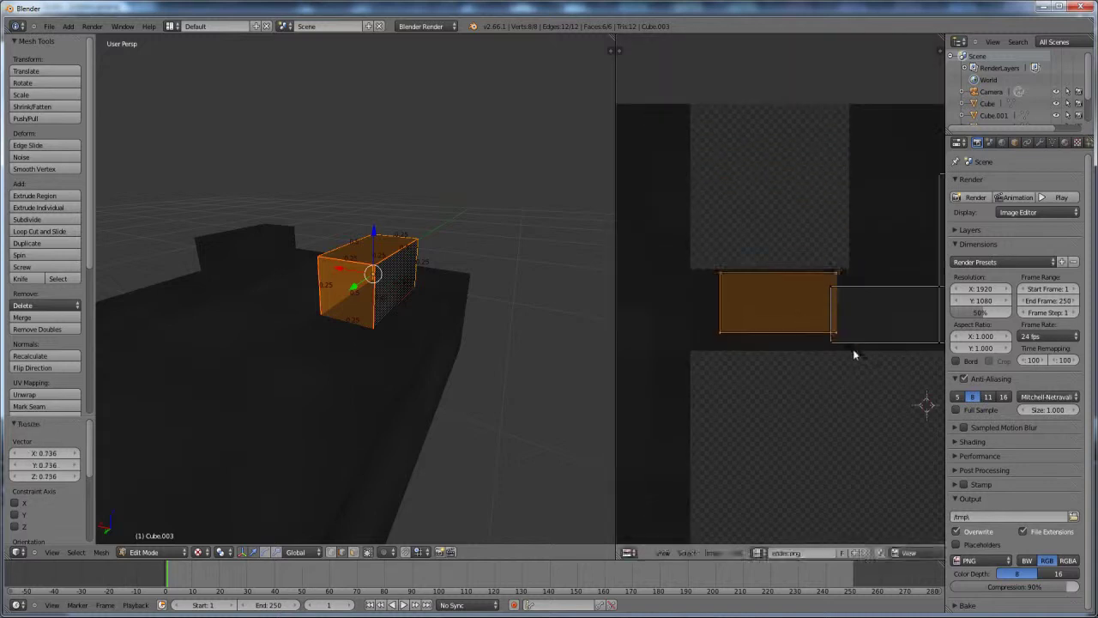
click(852, 355)
key(g)
click(840, 356)
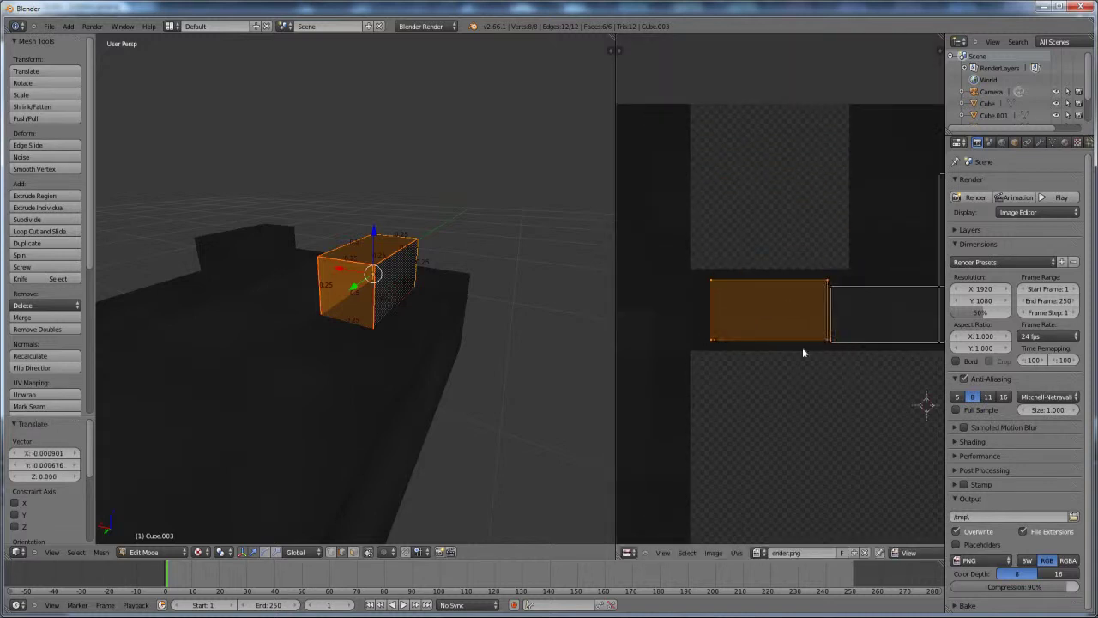
- Move the square UV face from the image's lower corner up to the nostril patch area and scale it by about 0.224
scroll(789, 352, down, 5)
scroll(724, 299, down, 3)
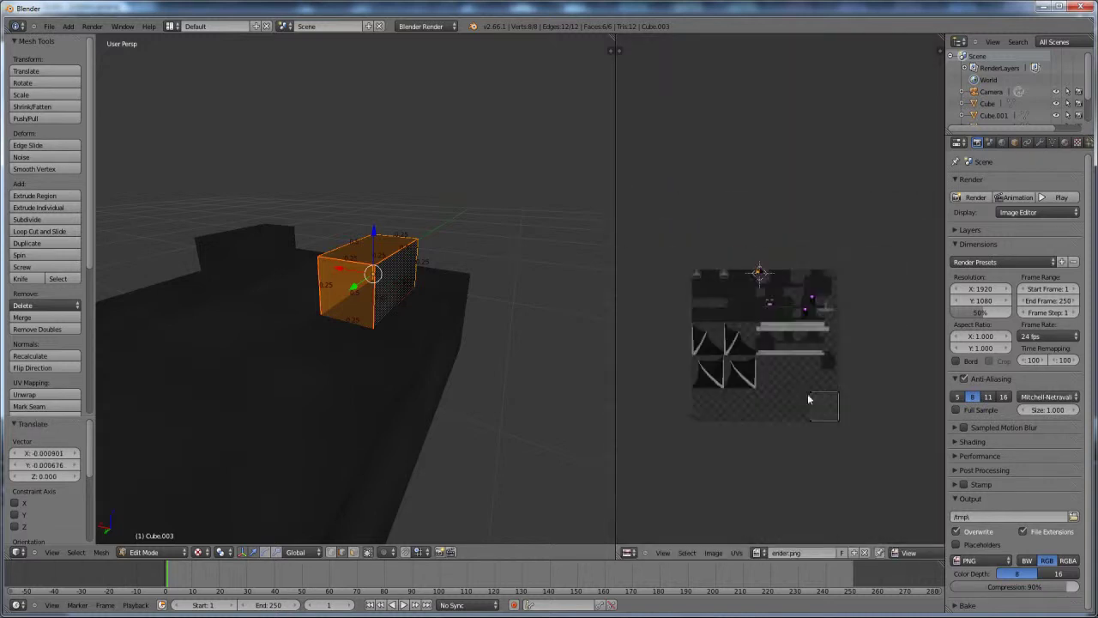
key(g)
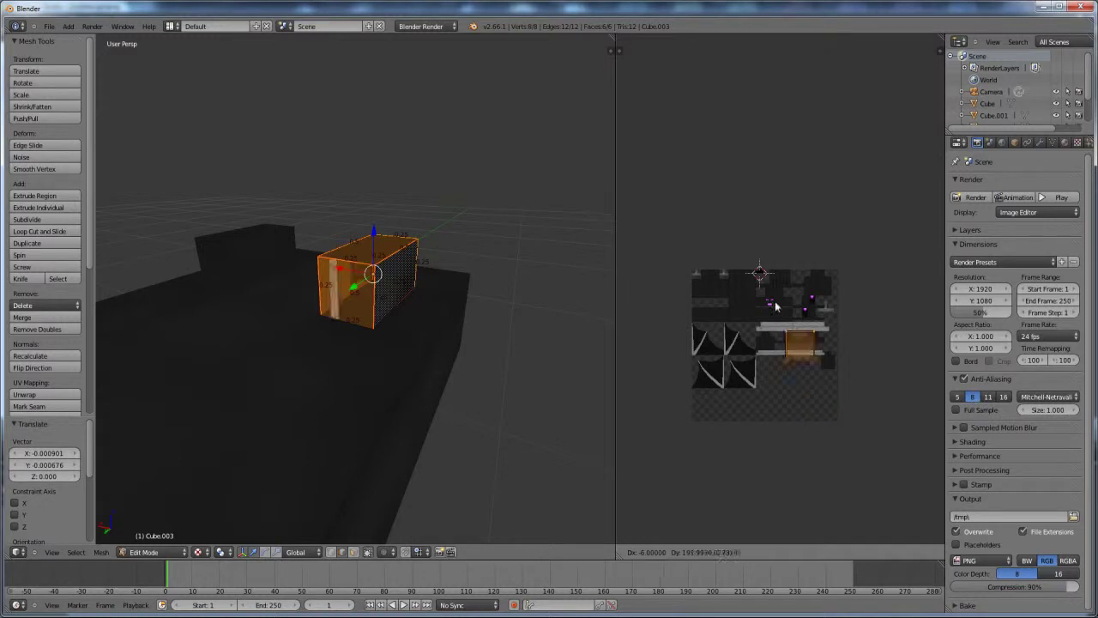
click(771, 285)
scroll(772, 306, up, 4)
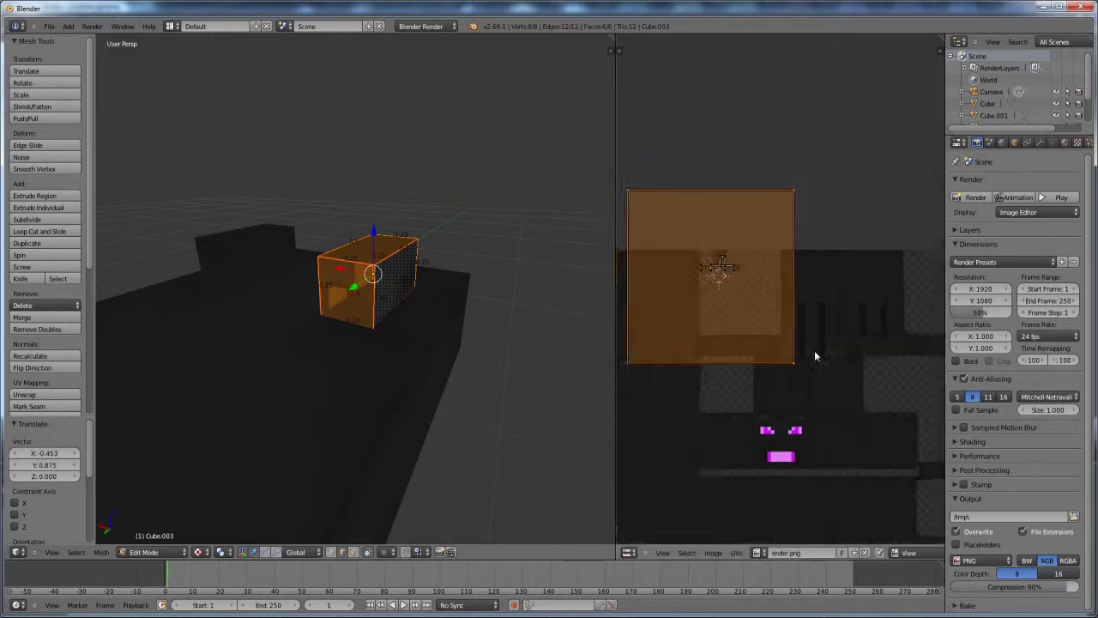
key(s)
click(681, 304)
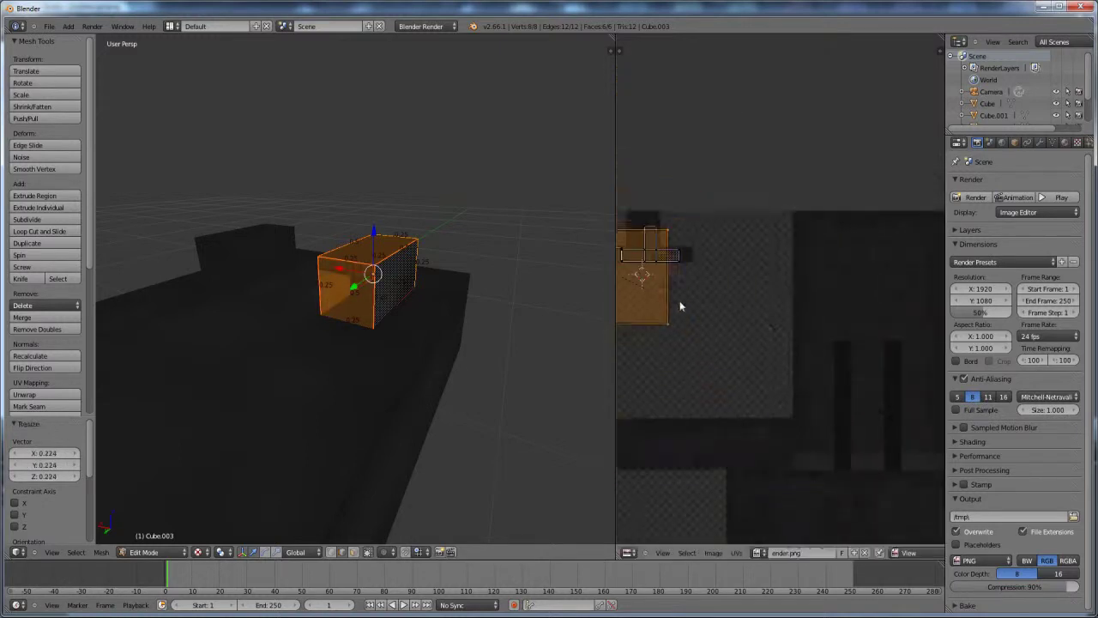
- Shrink the square UV face further and move it up over the patch's dark horizontal strip
middle_drag(681, 306, 850, 338)
scroll(857, 353, up, 3)
key(s)
click(832, 354)
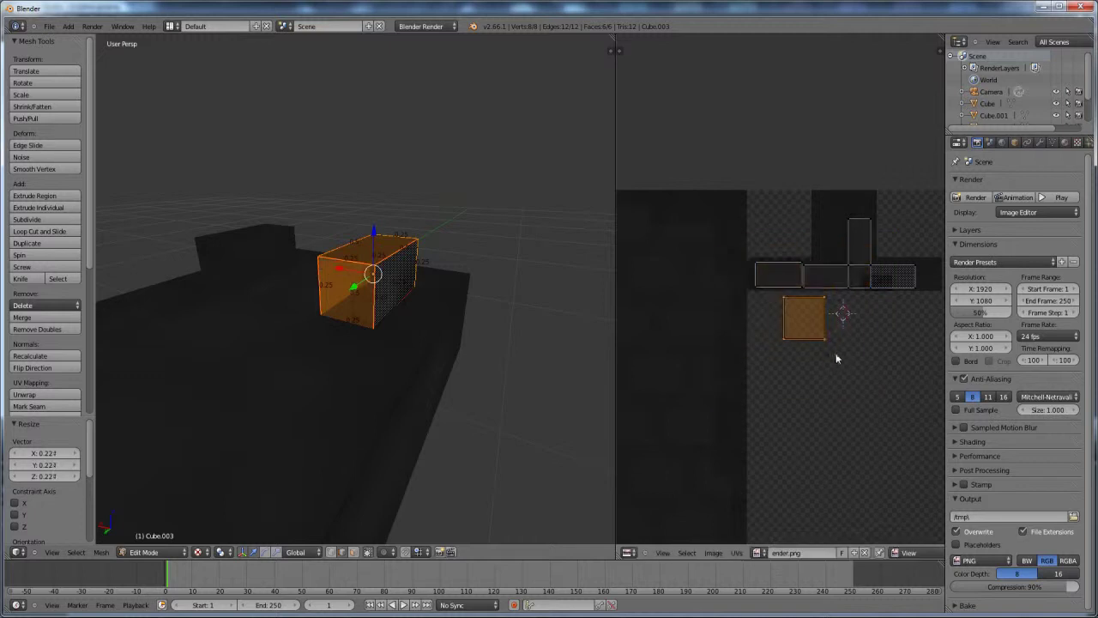
key(g)
click(836, 314)
- Scale the square UV face by about 0.540 and place it on the dark strip just beside the rectangular face
scroll(889, 325, up, 2)
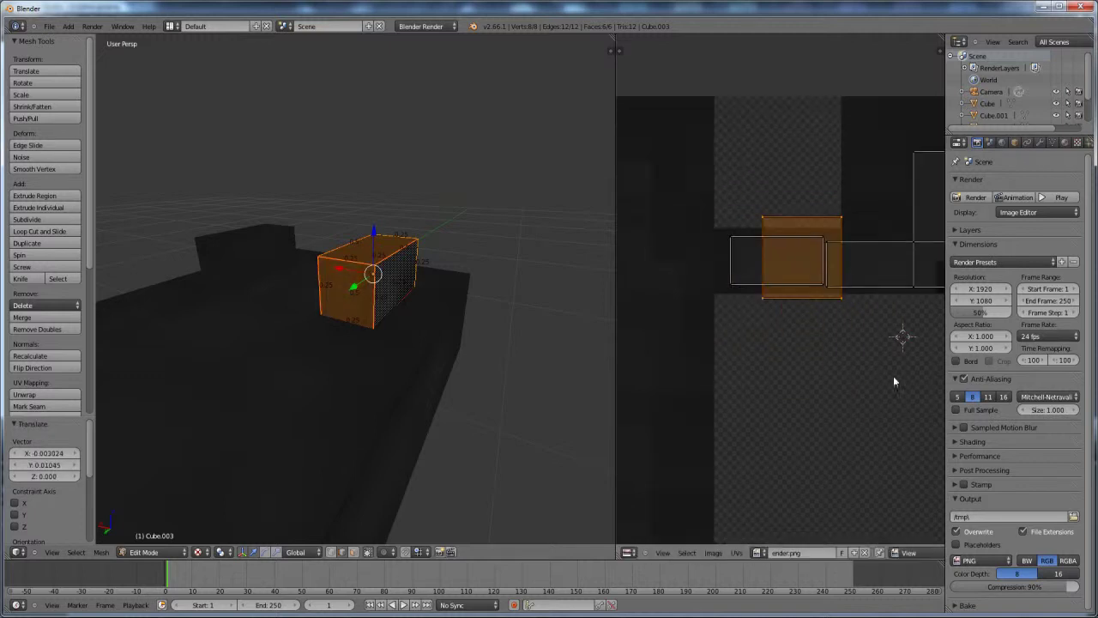
key(s)
click(867, 333)
key(g)
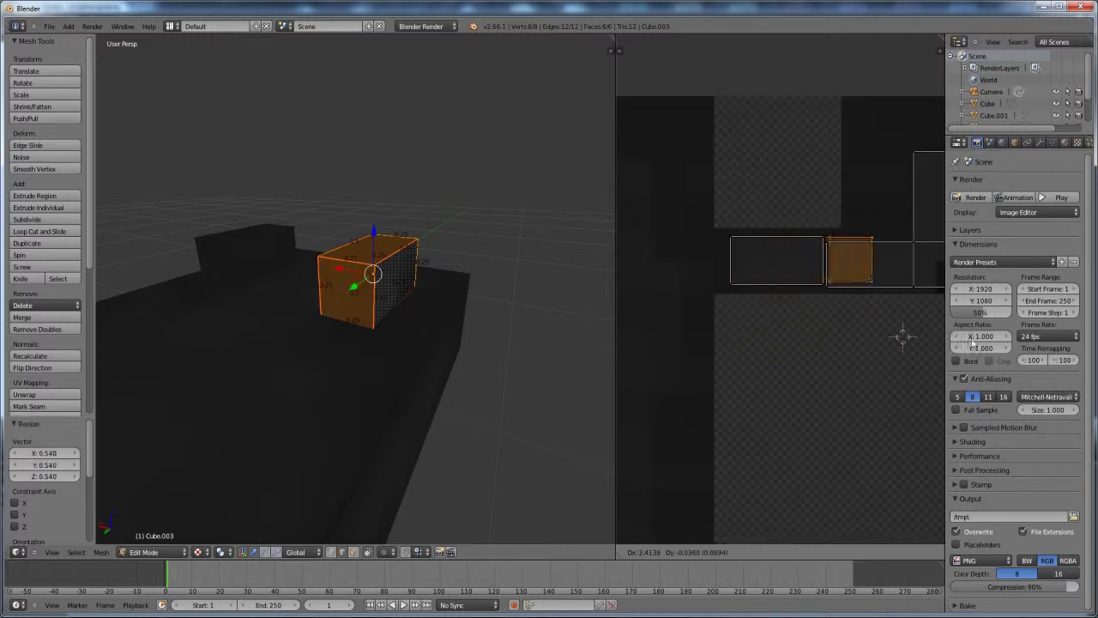
click(984, 342)
- Return to Object Mode and inspect the textured nostril blocks and the whole dragon head from several angles
key(Tab)
middle_drag(380, 375, 412, 398)
scroll(406, 394, up, 4)
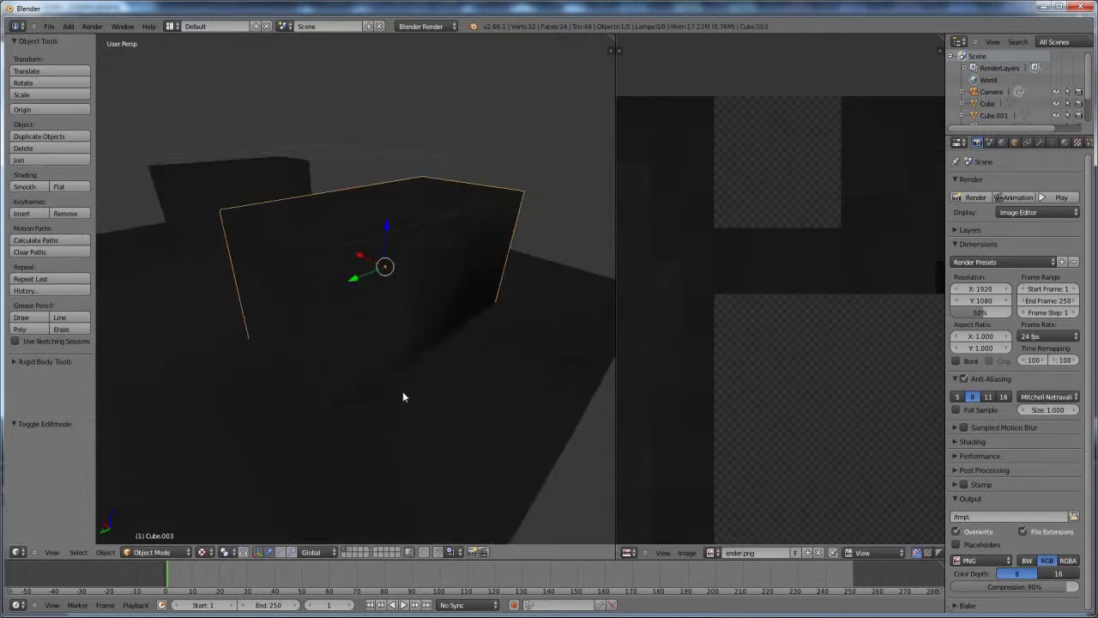
middle_drag(451, 390, 369, 412)
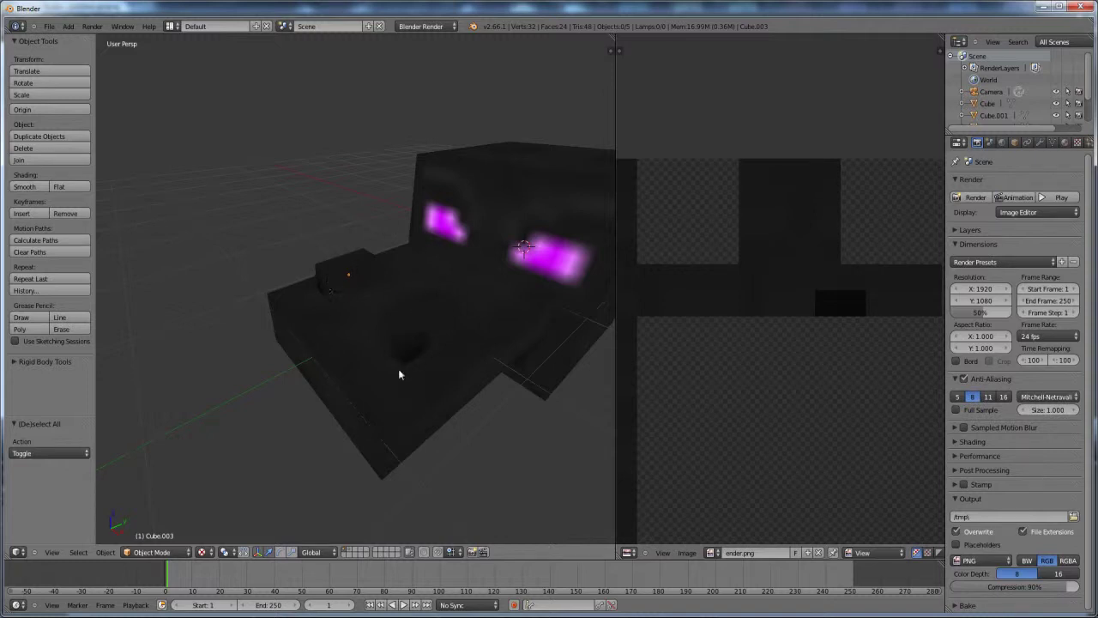
scroll(428, 344, down, 4)
middle_drag(428, 343, 456, 268)
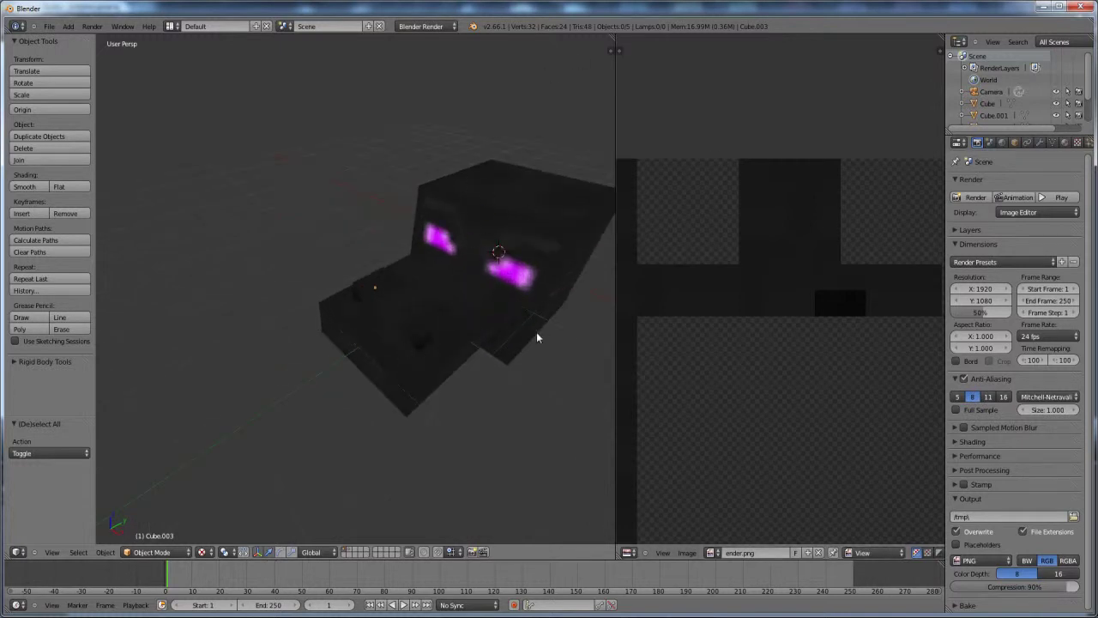
scroll(536, 337, down, 3)
middle_drag(457, 356, 443, 282)
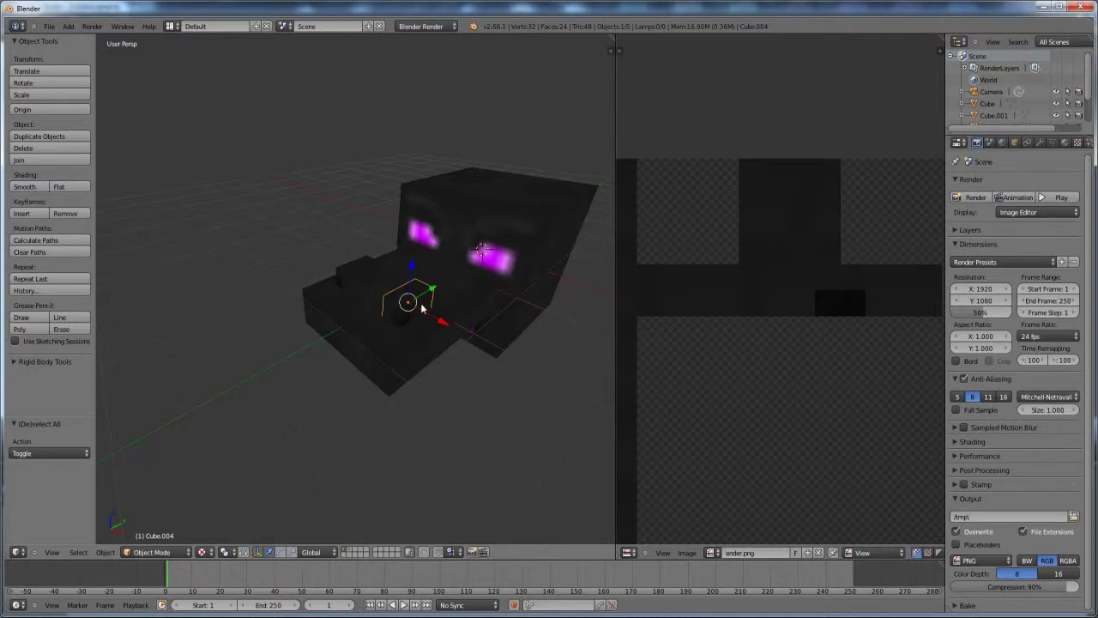
- Duplicate the near nostril block and move the copy about 0.993 along the X axis, out beside the snout
key(shift+d)
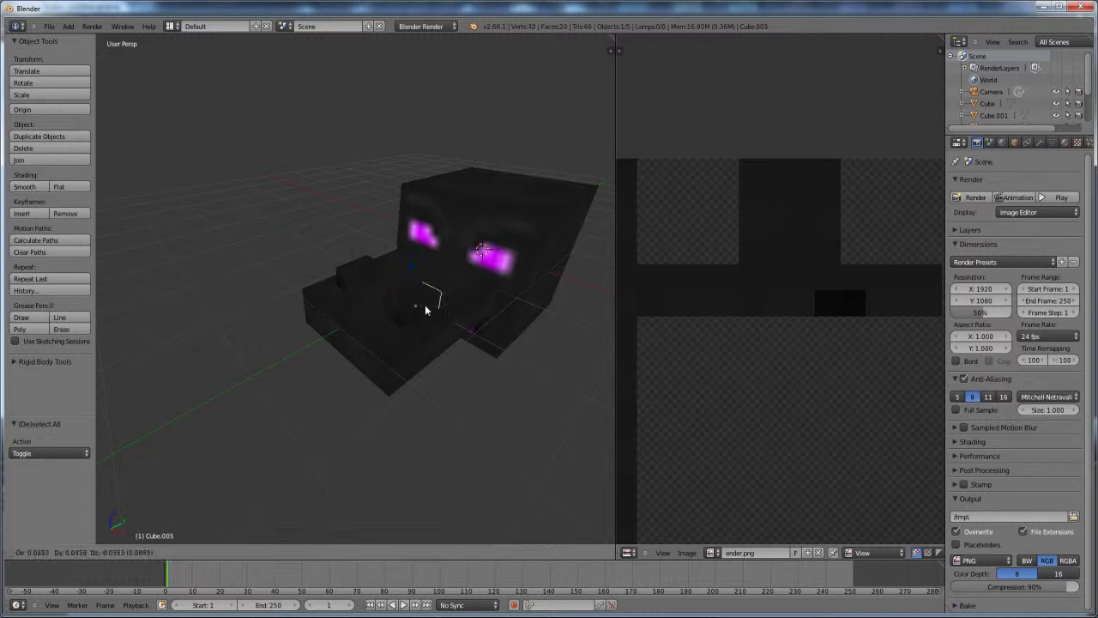
key(x)
click(530, 362)
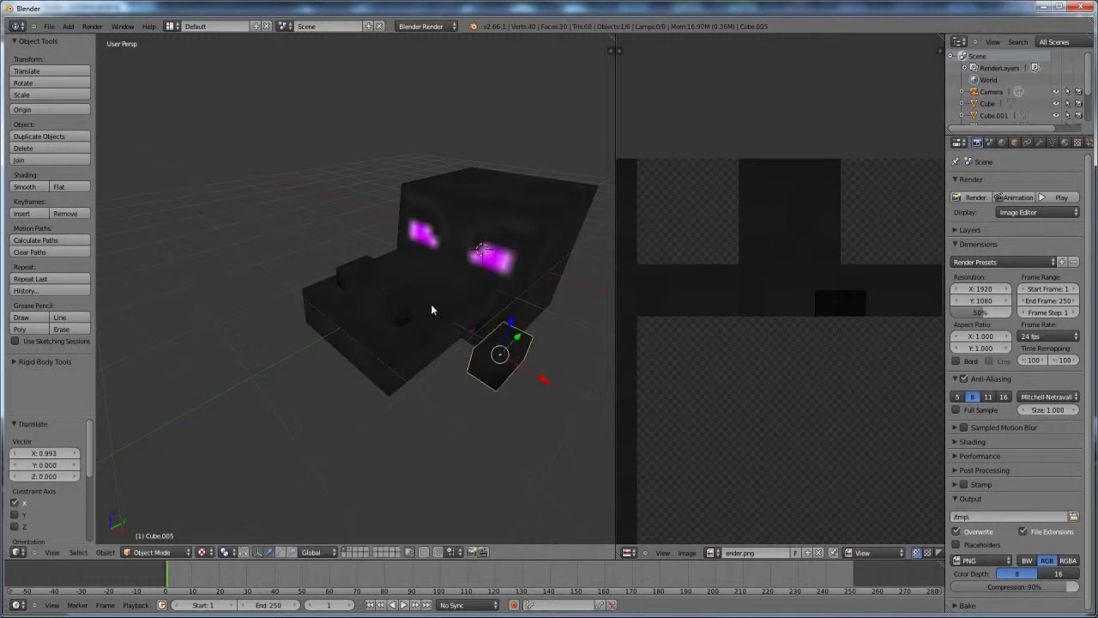
mouse_move(513, 367)
middle_down()
mouse_move(522, 351)
mouse_move(498, 345)
mouse_move(518, 369)
middle_up()
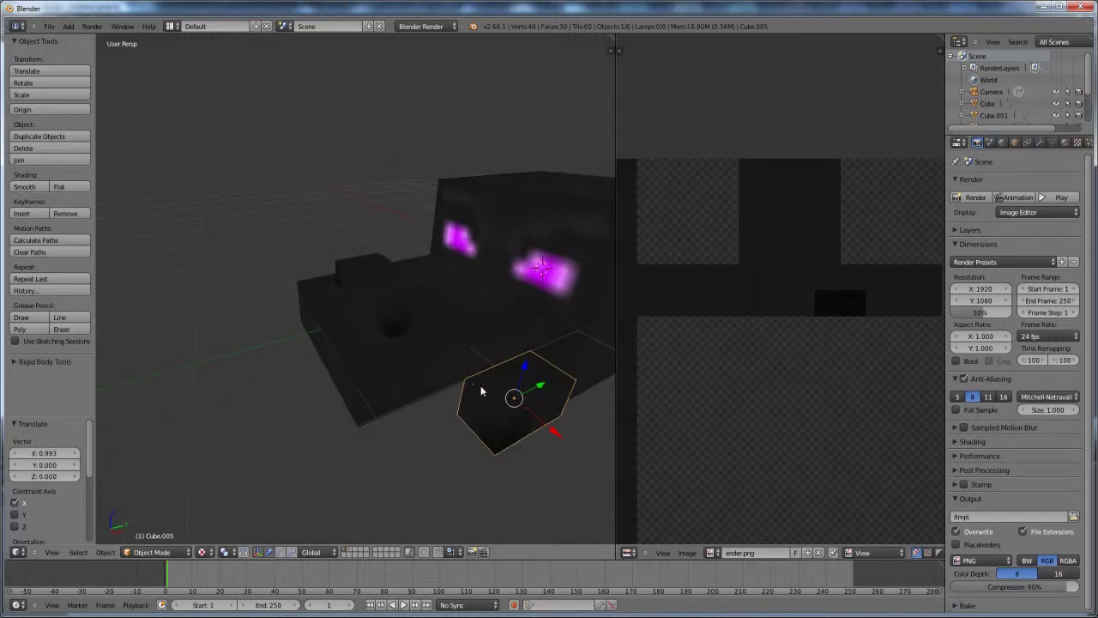
- Examine the small box beside the snout from several angles, along with its UV layout on the texture image
scroll(771, 270, down, 2)
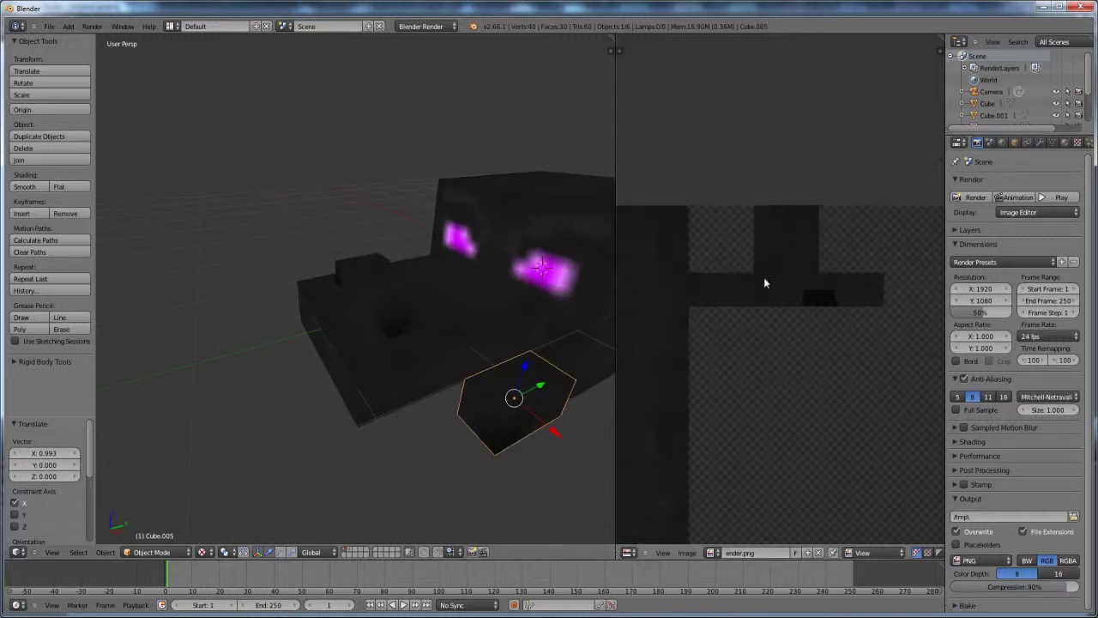
key(Tab)
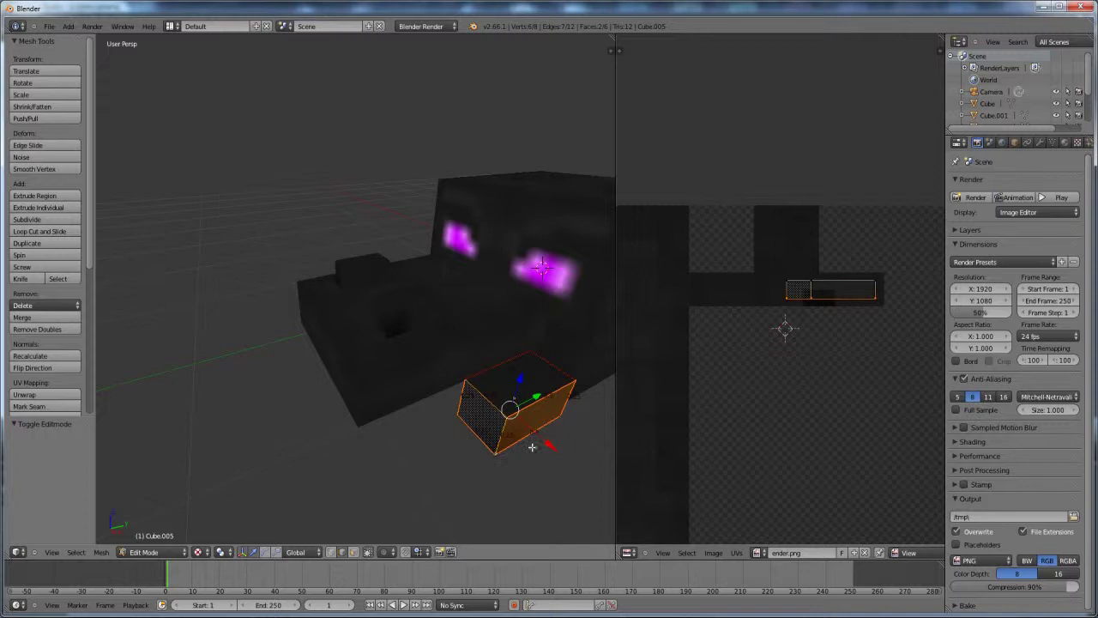
key(Tab)
middle_drag(532, 447, 435, 334)
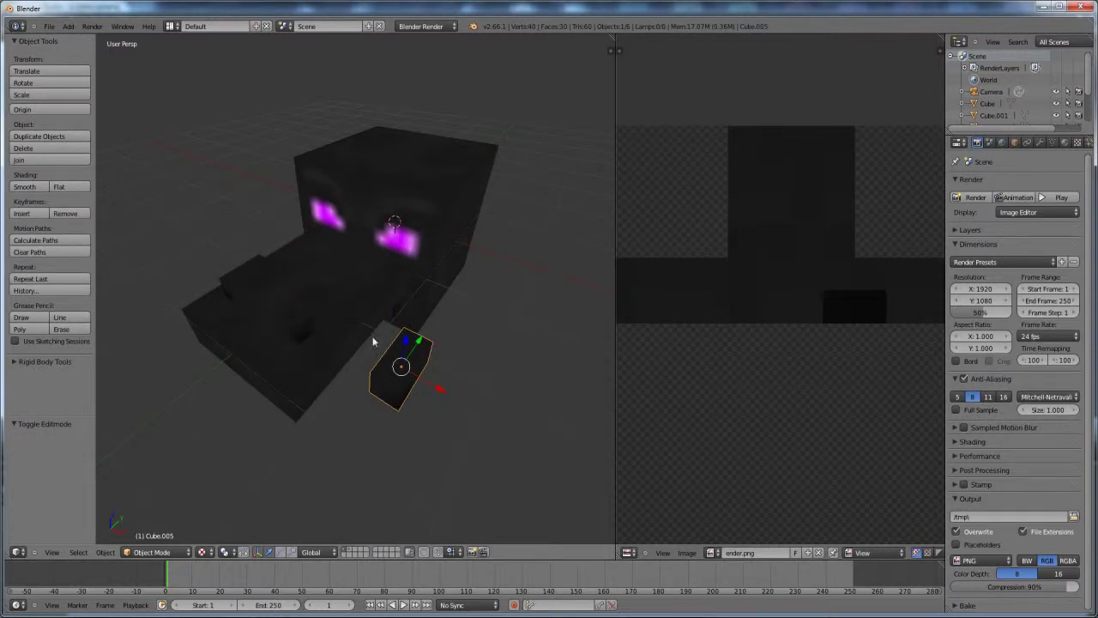
middle_drag(461, 391, 412, 382)
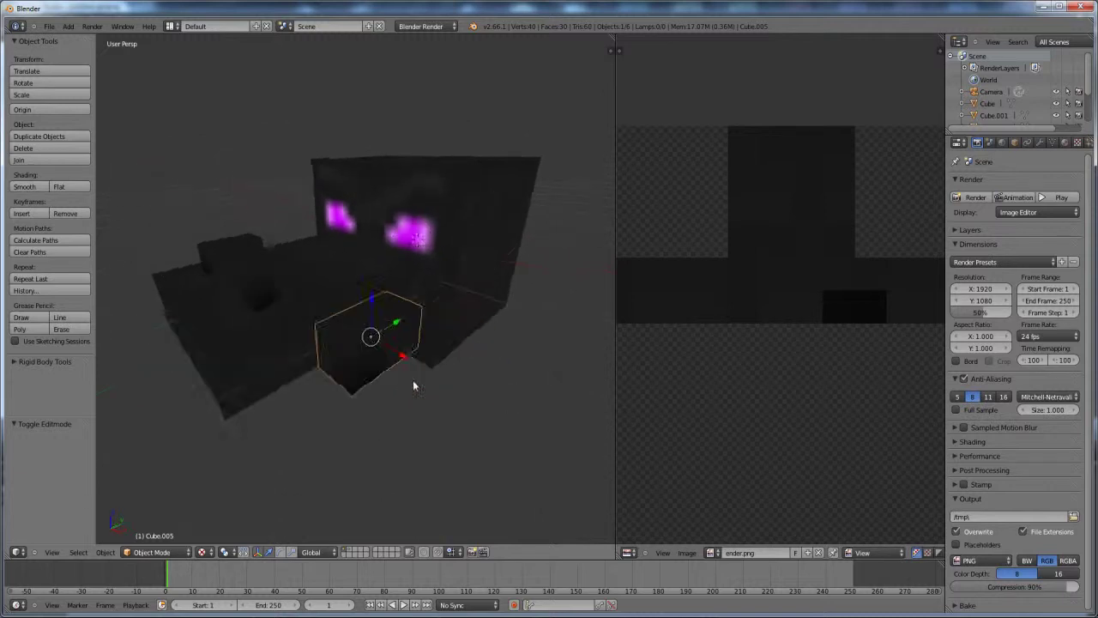
scroll(411, 383, up, 3)
scroll(363, 429, down, 3)
middle_drag(373, 431, 505, 385)
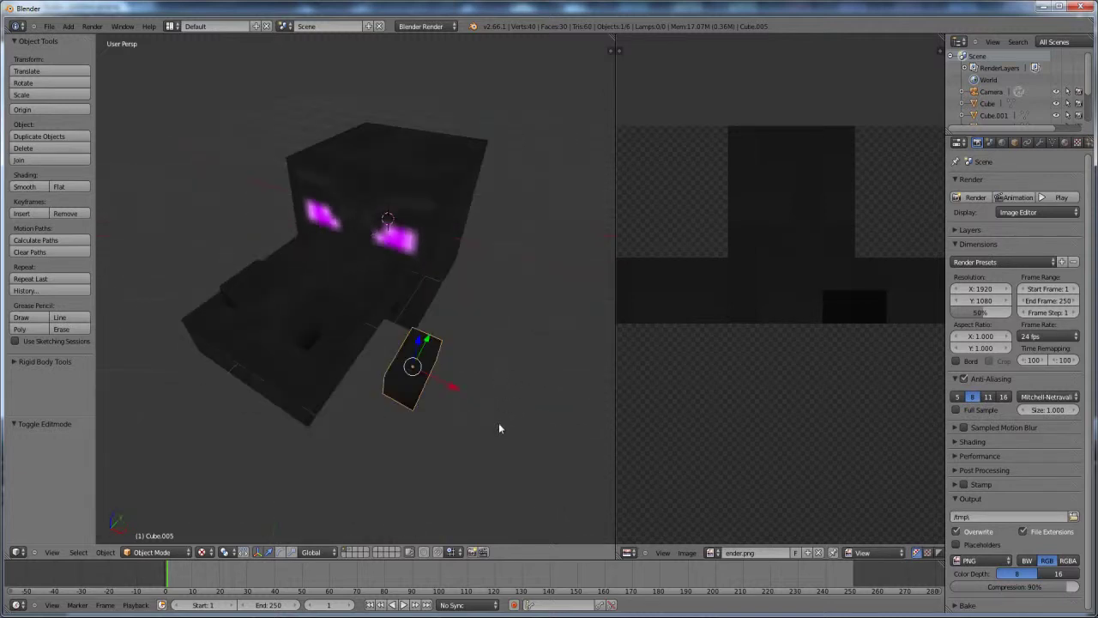
- Flip the small box along X with a scale of -1 and move it along X to the other side of the snout
key(s)
key(x)
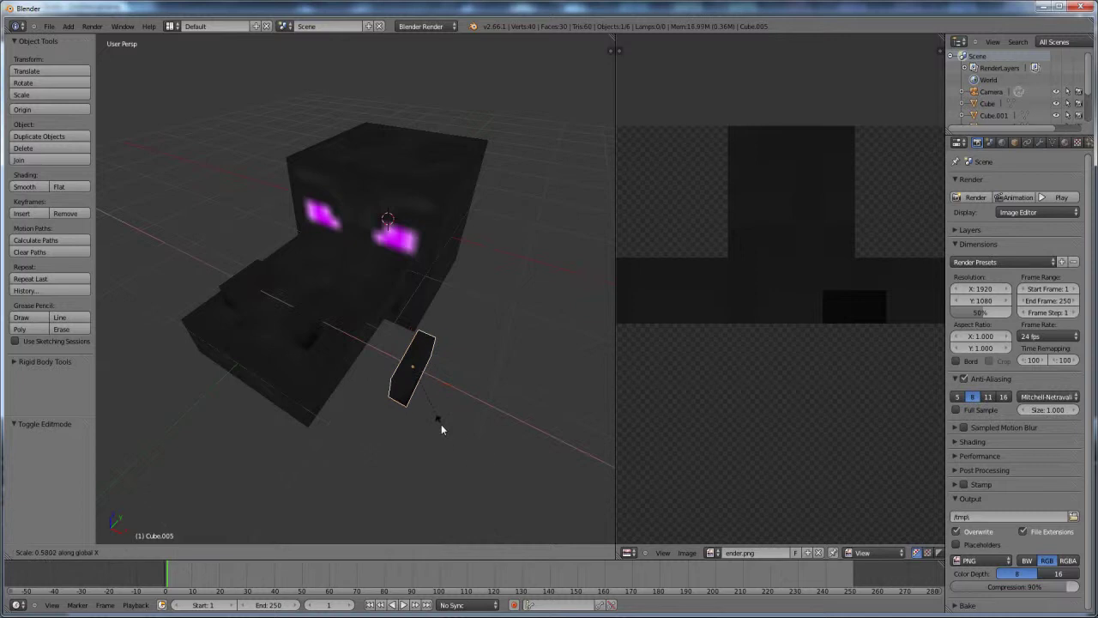
key(0)
key(1)
key(Return)
middle_drag(427, 417, 510, 372)
key(g)
key(x)
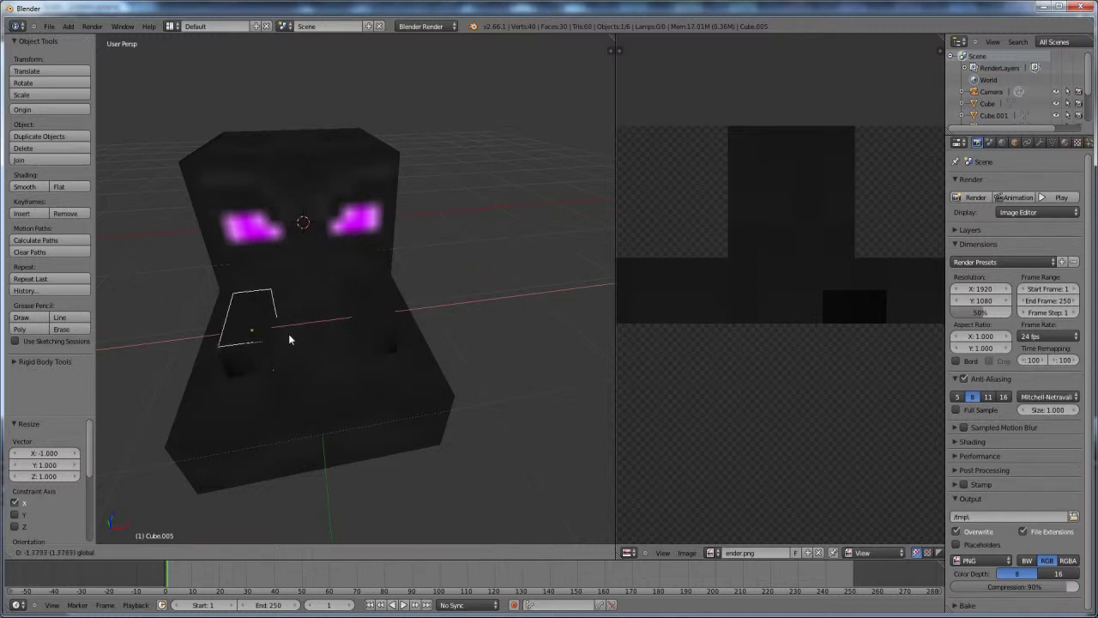
click(506, 305)
- Delete the small loose box beside the head
key(x)
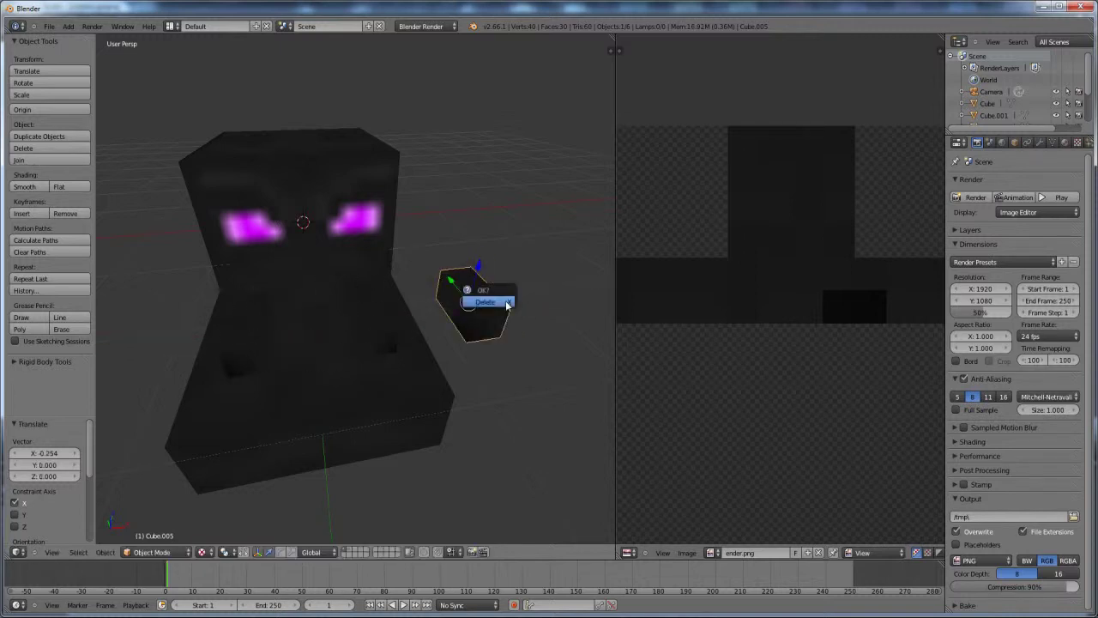
click(489, 304)
scroll(452, 340, down, 2)
middle_drag(454, 344, 430, 362)
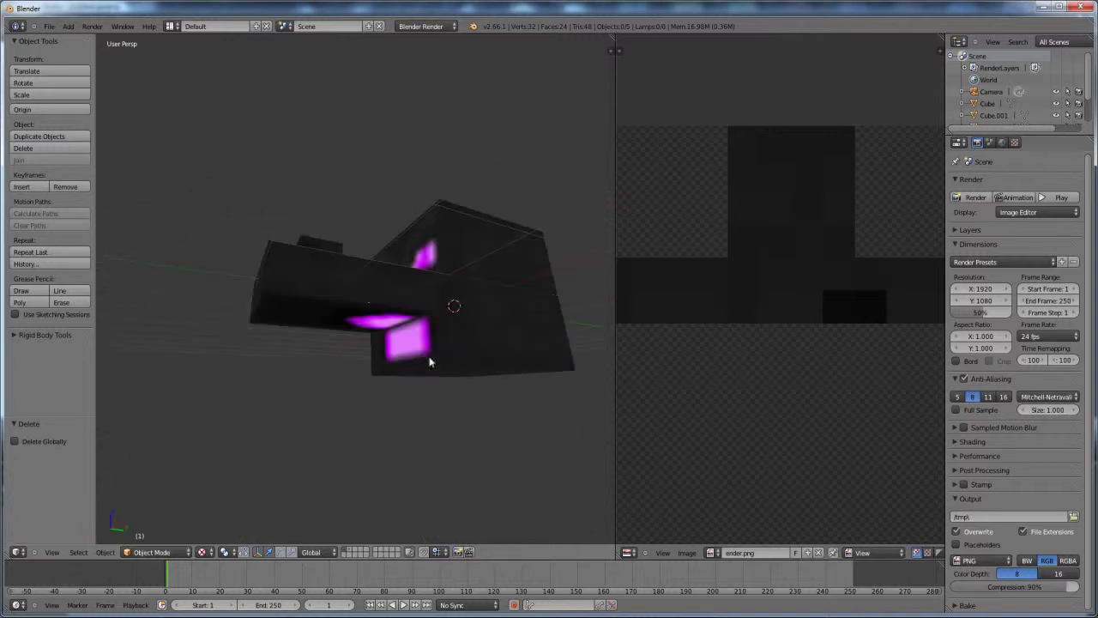
- Duplicate the dragon's snout block and move the copy 1 unit down along Z
right_click(380, 271)
key(F12)
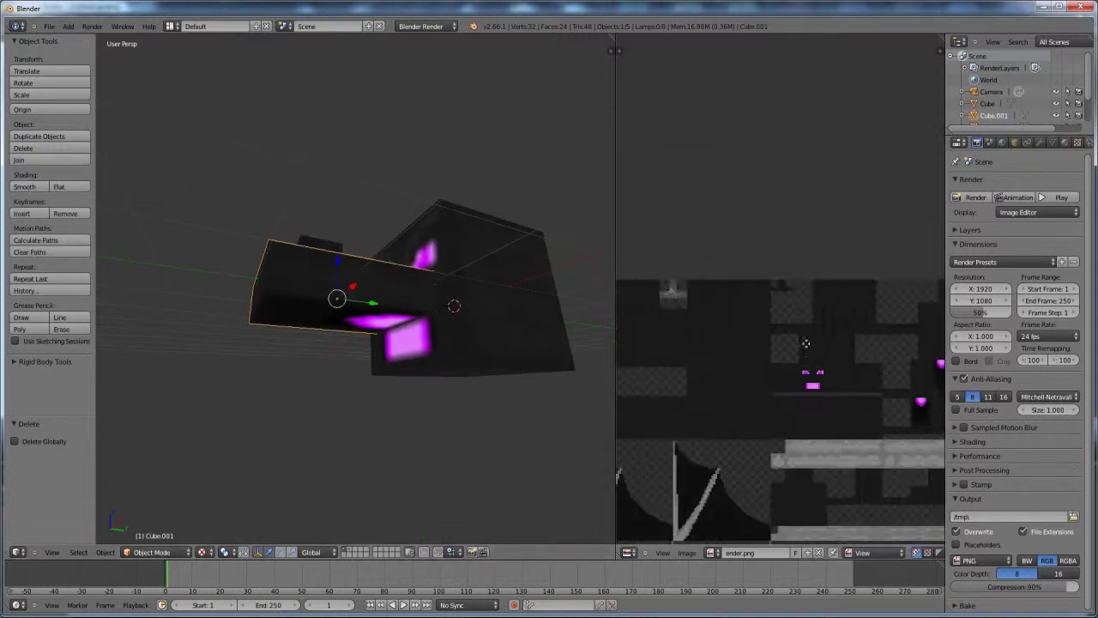
scroll(805, 344, up, 4)
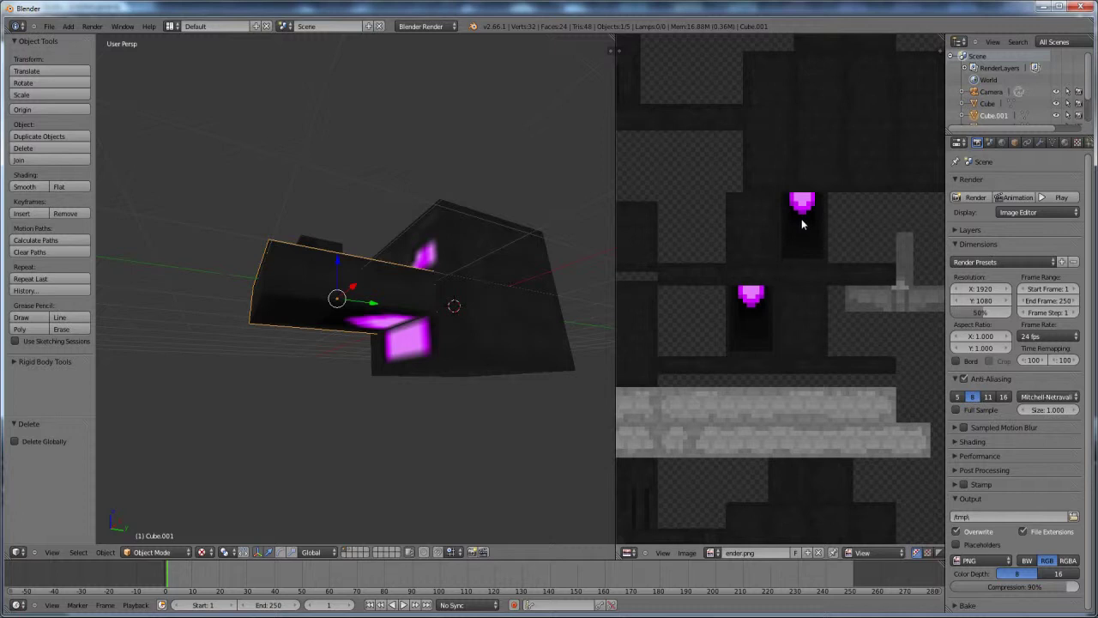
scroll(802, 223, up, 1)
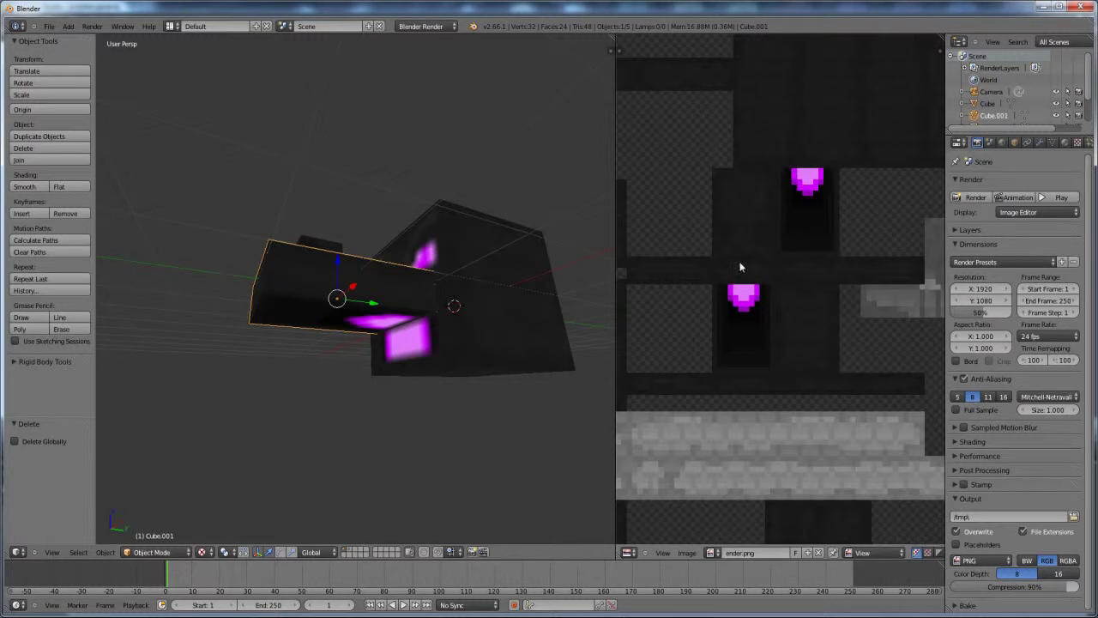
scroll(777, 301, up, 1)
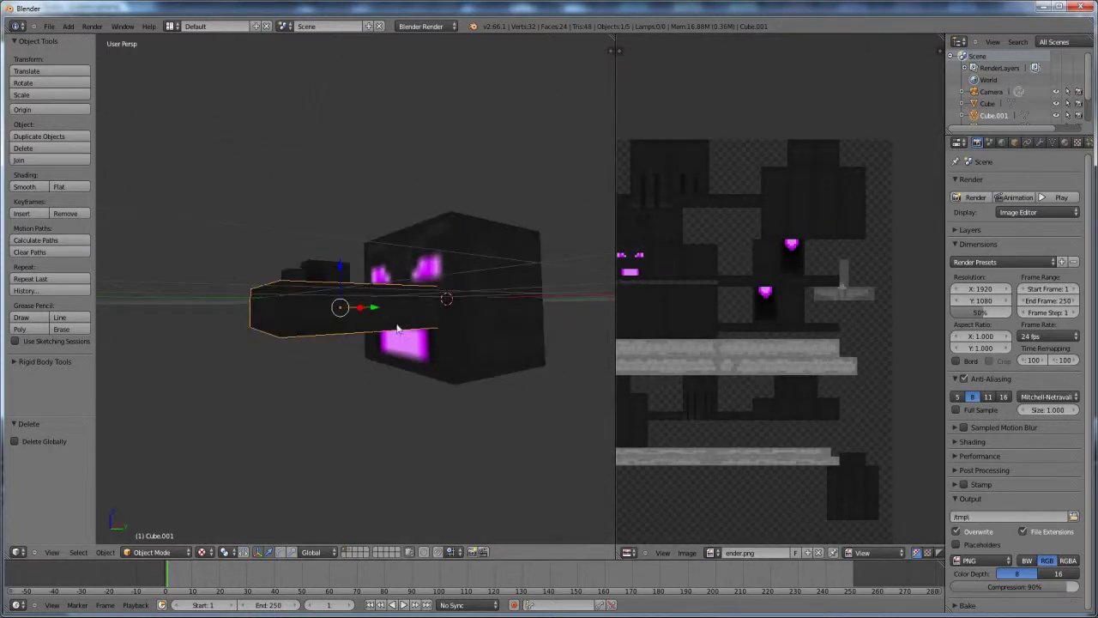
middle_drag(397, 328, 347, 280)
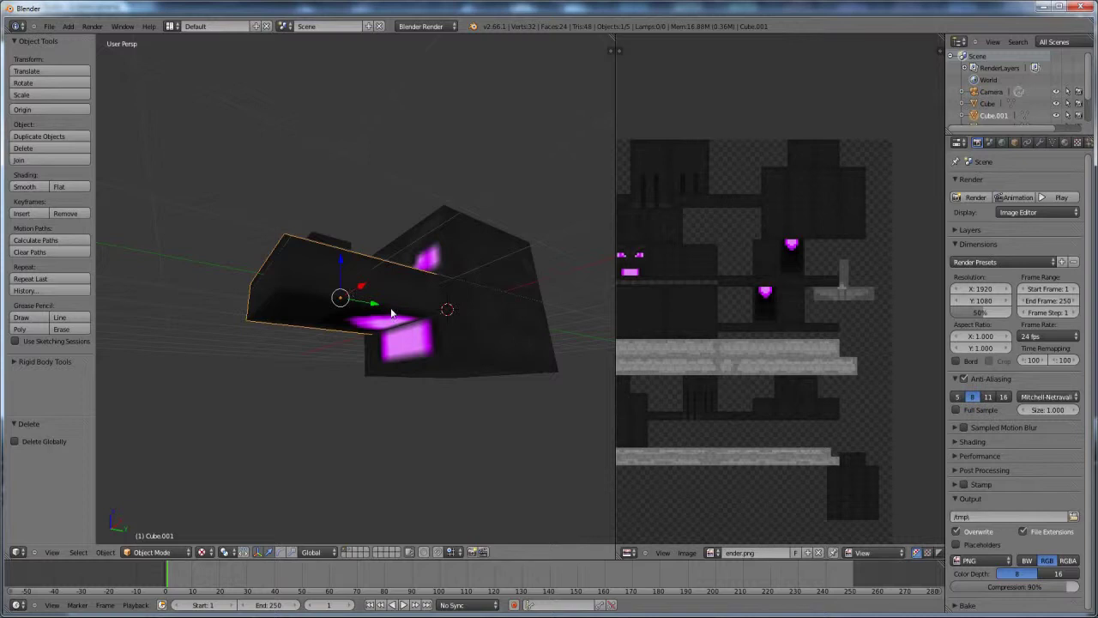
key(shift+d)
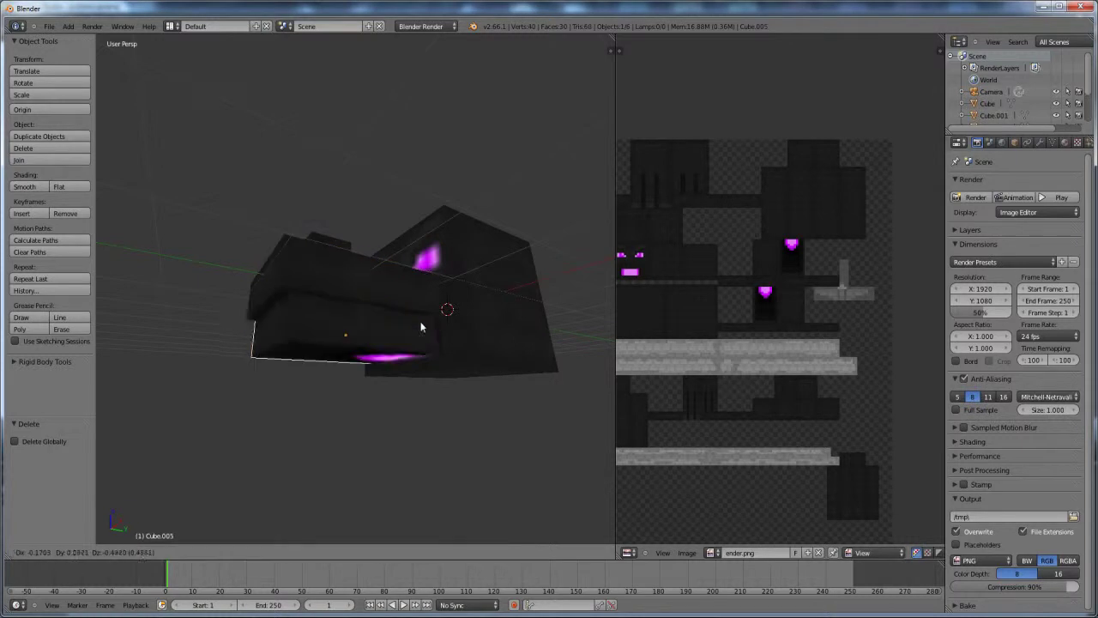
click(398, 302)
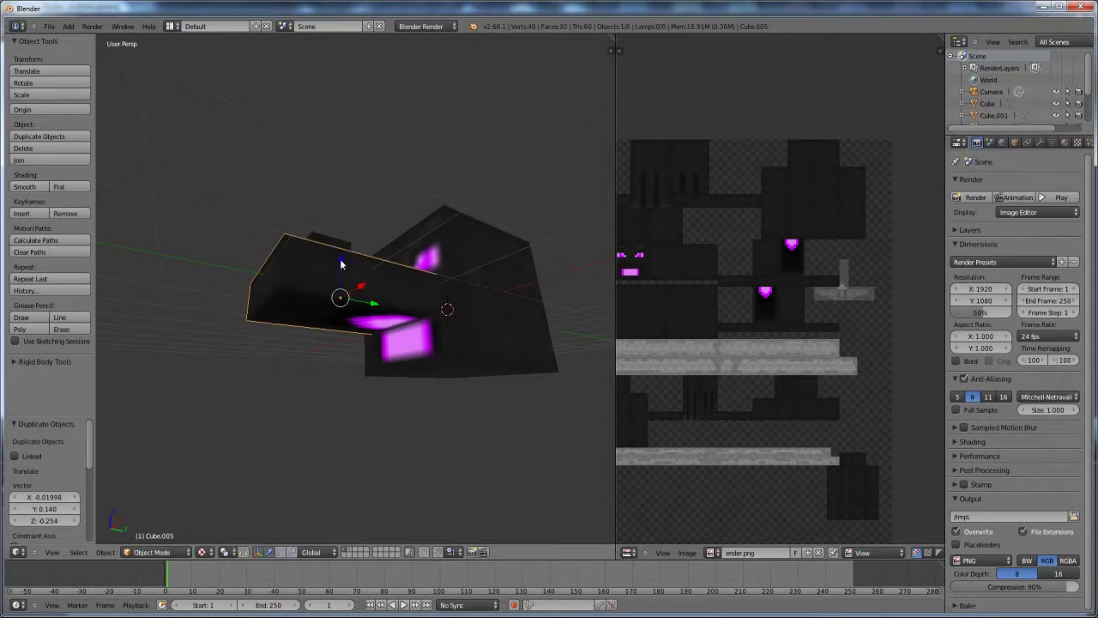
drag(339, 258, 338, 319)
middle_drag(448, 414, 468, 426)
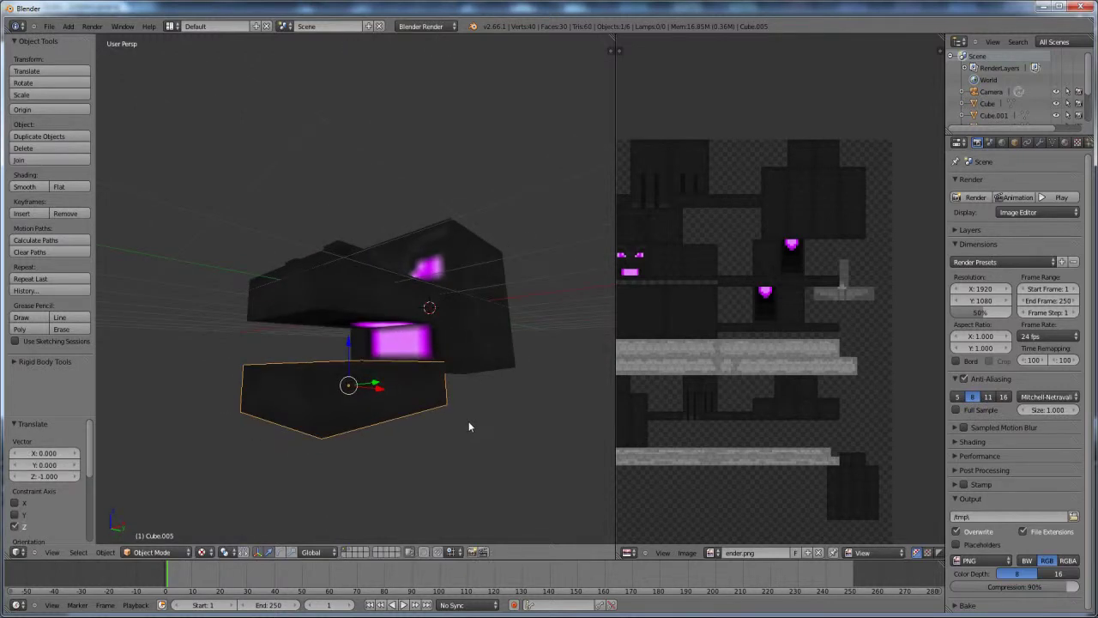
key(r)
key(y)
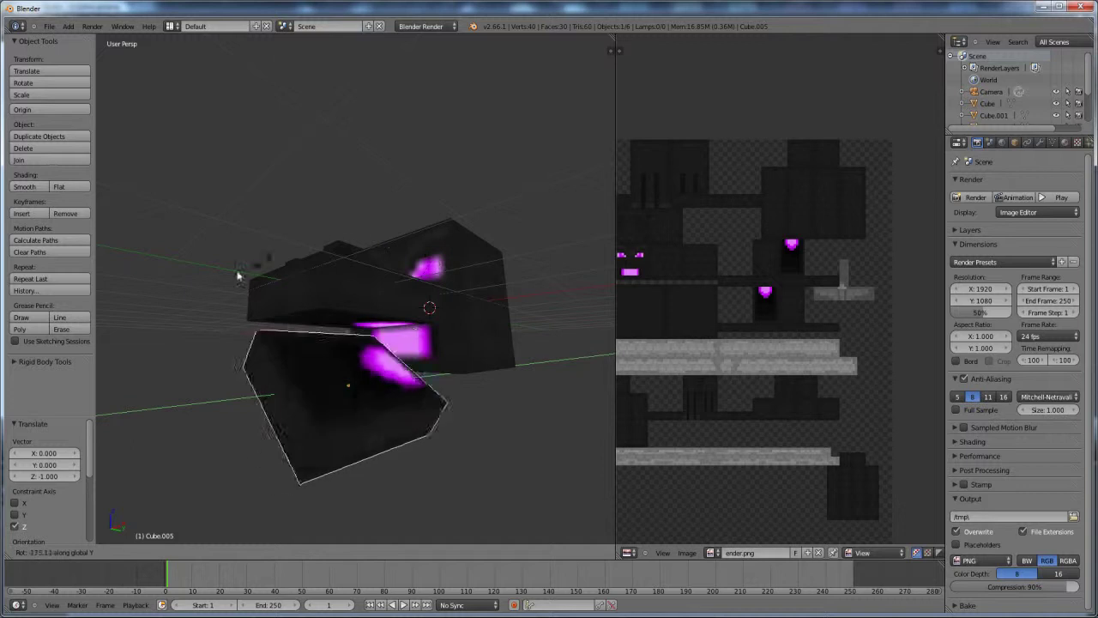
right_click(429, 386)
middle_drag(429, 386, 518, 355)
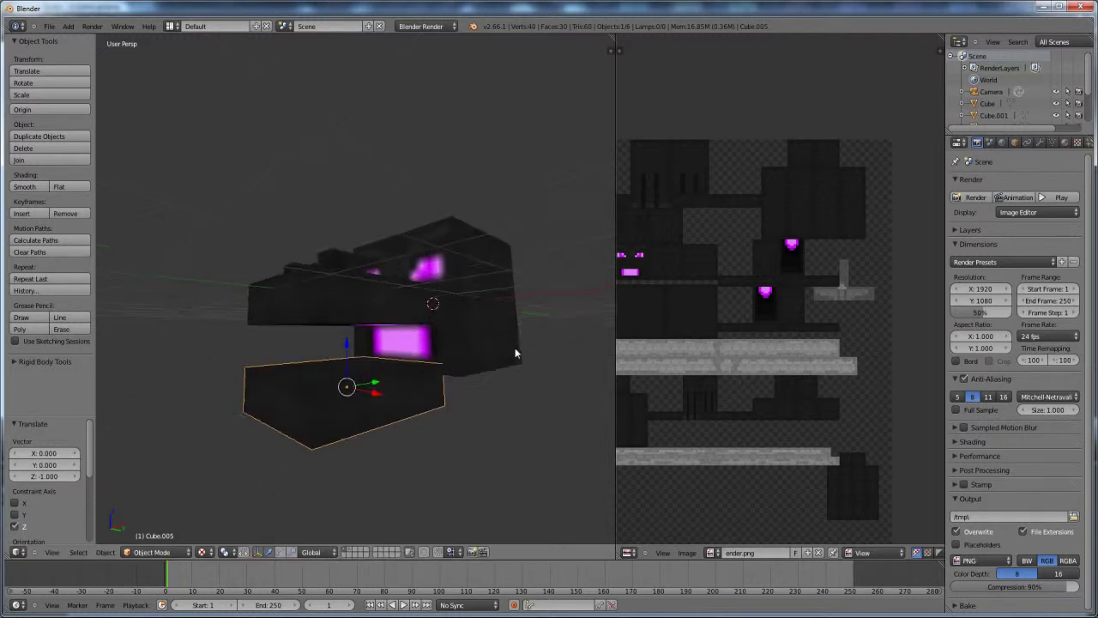
- Flip the copied snout block along Z with a scale of -1
key(s)
key(z)
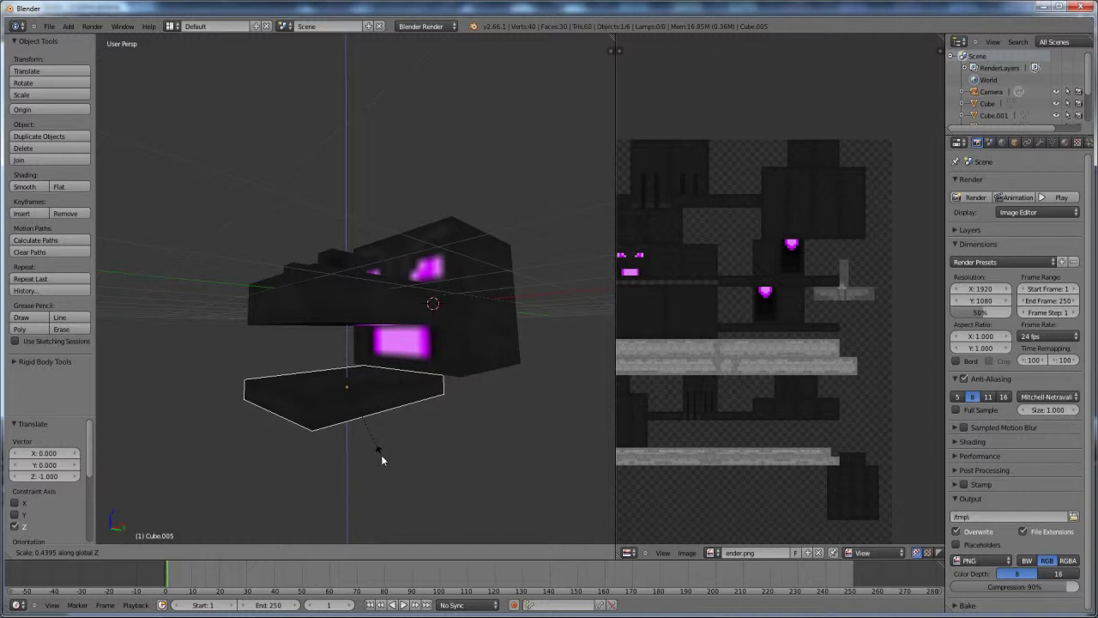
right_click(381, 454)
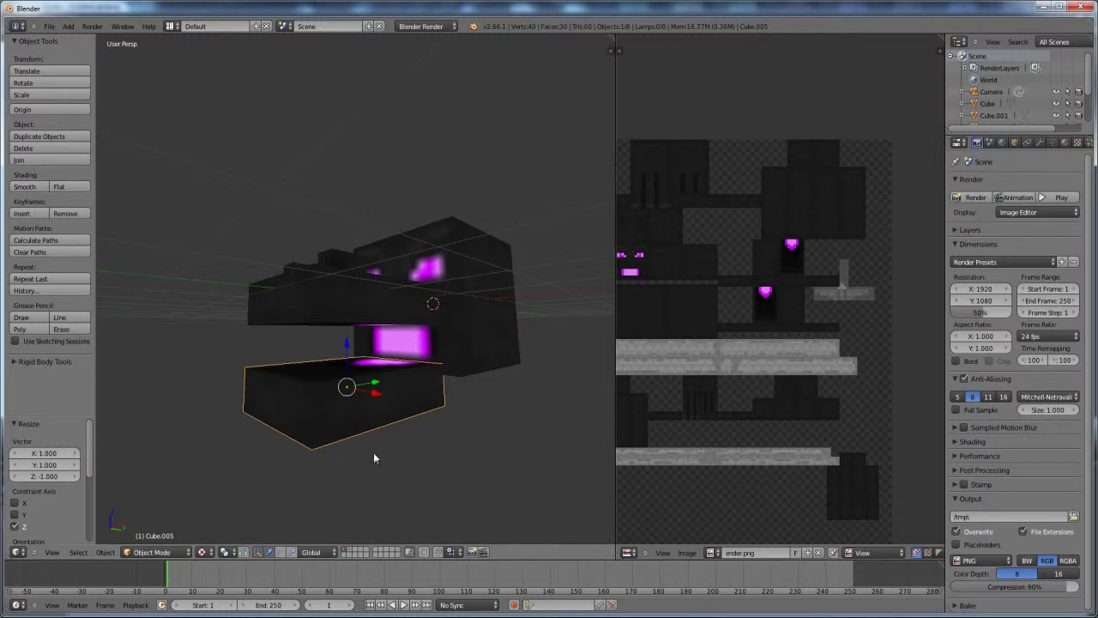
middle_drag(373, 457, 385, 409)
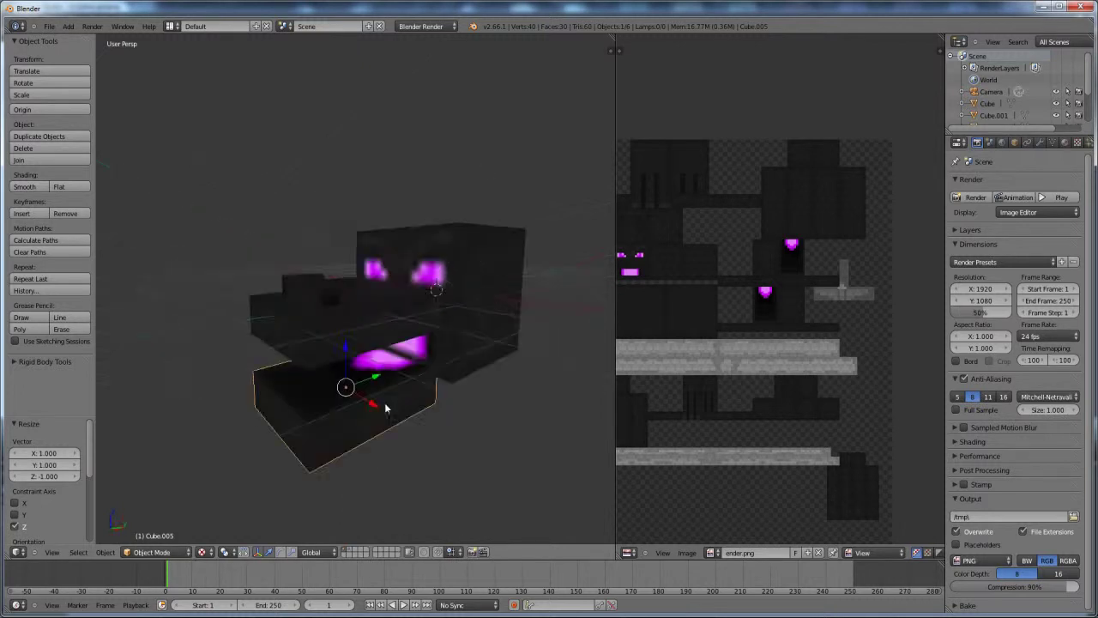
- Raise the flipped copy along Z until it sits just beneath the original snout as a lower jaw
scroll(402, 375, up, 2)
drag(342, 397, 345, 350)
middle_drag(345, 350, 426, 417)
key(ctrl+z)
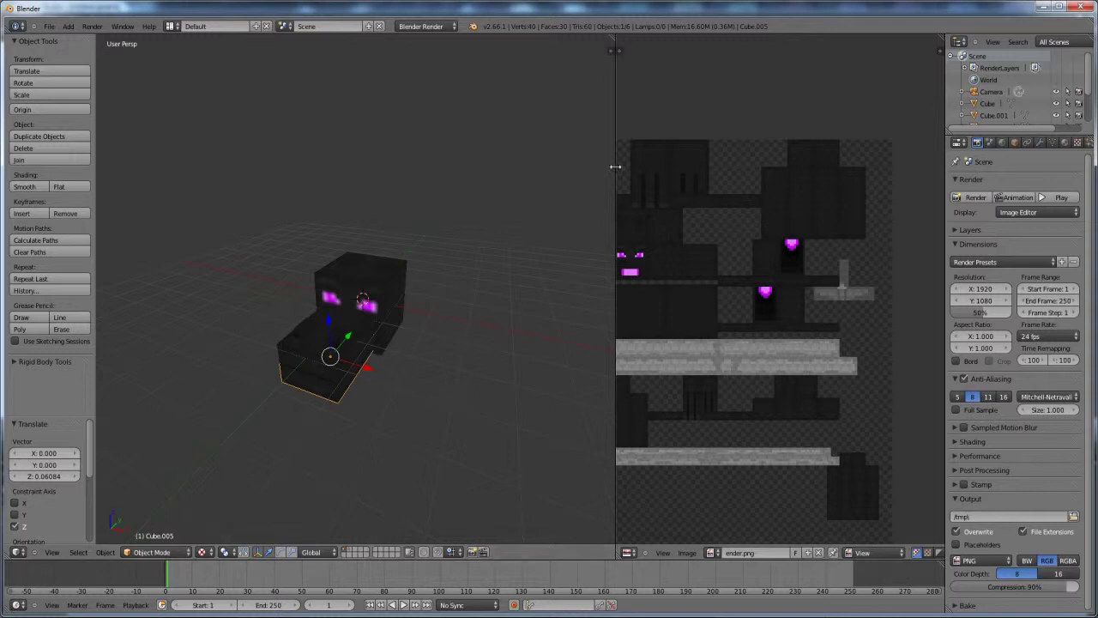
- Widen the 3D view at the expense of the texture image and show the whole texture in the narrower area
drag(614, 164, 715, 166)
scroll(821, 300, down, 3)
scroll(821, 301, down, 2)
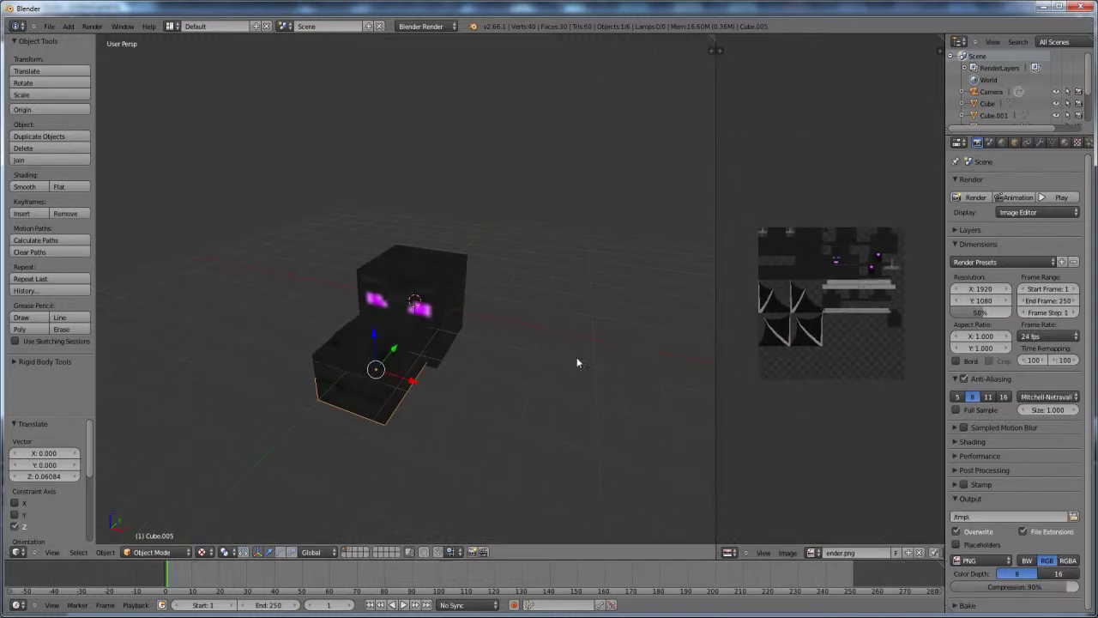
middle_drag(577, 357, 468, 347)
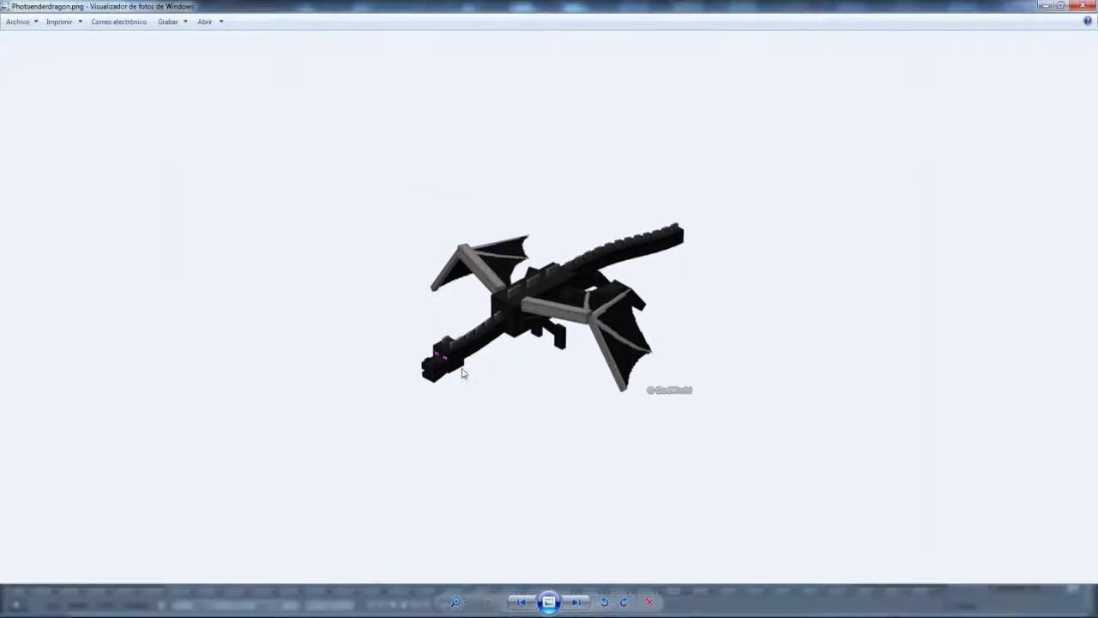
- Study the ender dragon's head and neck in the reference picture Photoenderdragon.png, and return to Blender
scroll(378, 388, up, 3)
scroll(349, 402, down, 2)
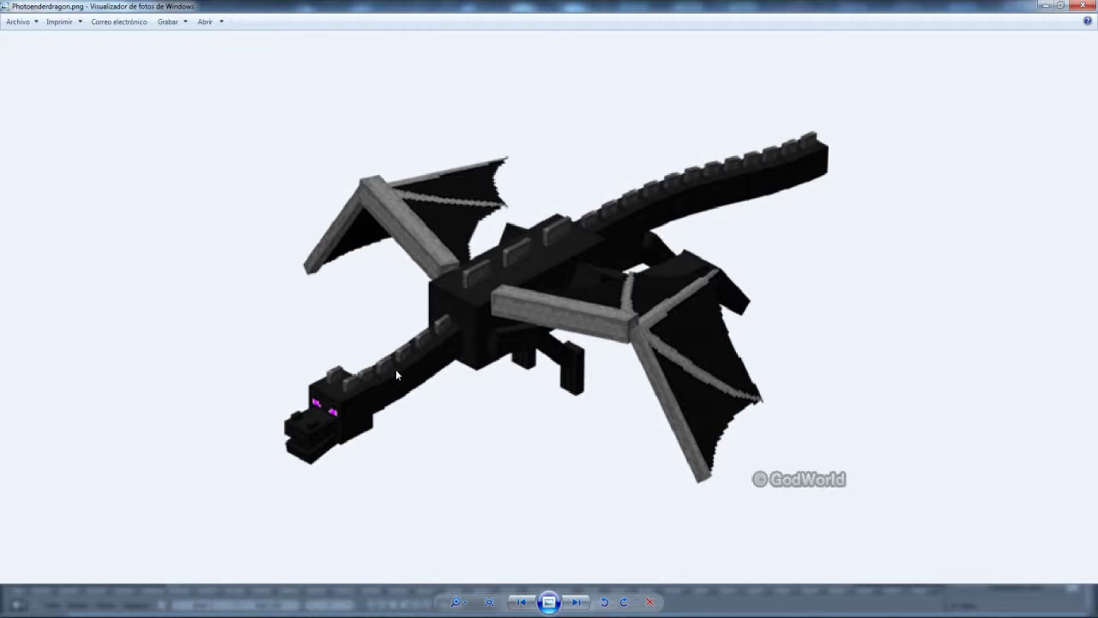
key(alt+Tab)
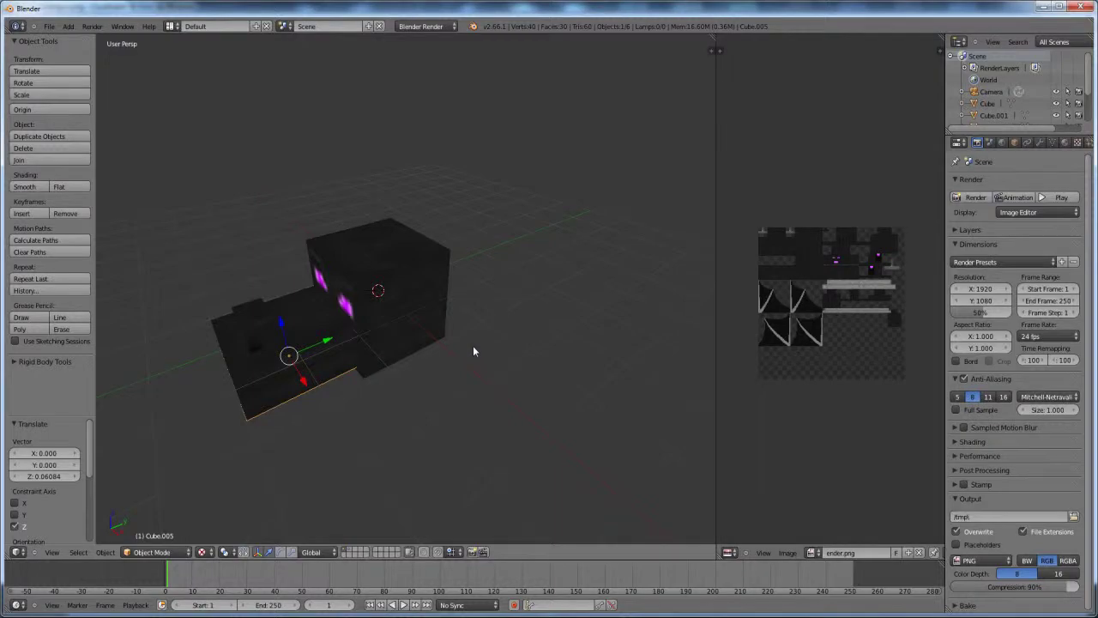
- Add a cube mesh and move it 2 units along Y, directly behind the head
key(shift+a)
mouse_move(474, 349)
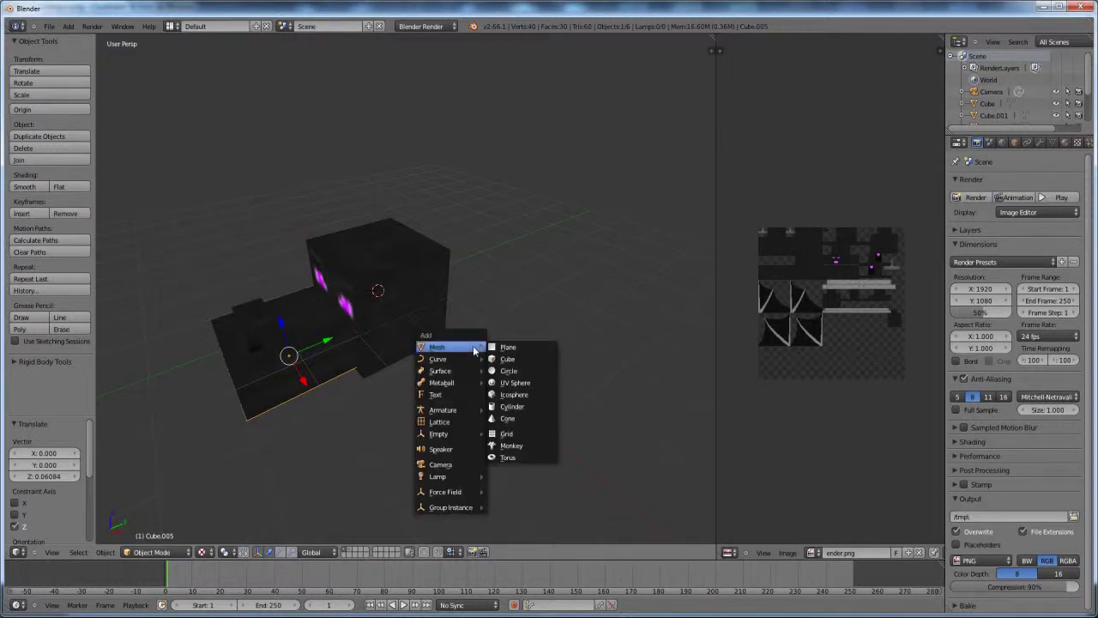
click(518, 361)
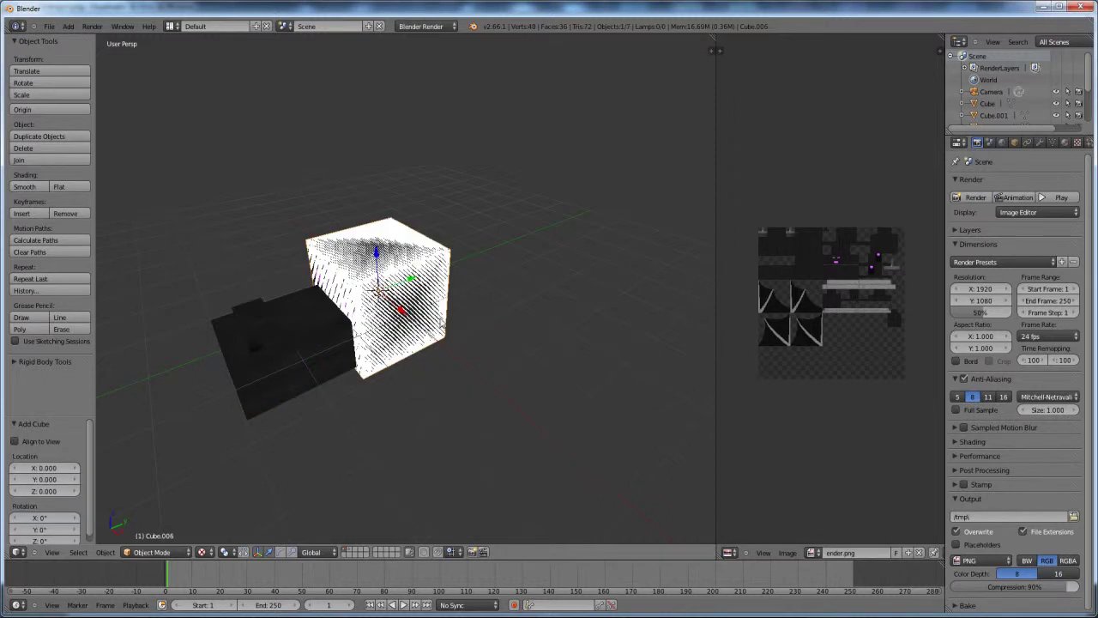
scroll(453, 318, down, 5)
scroll(418, 325, up, 3)
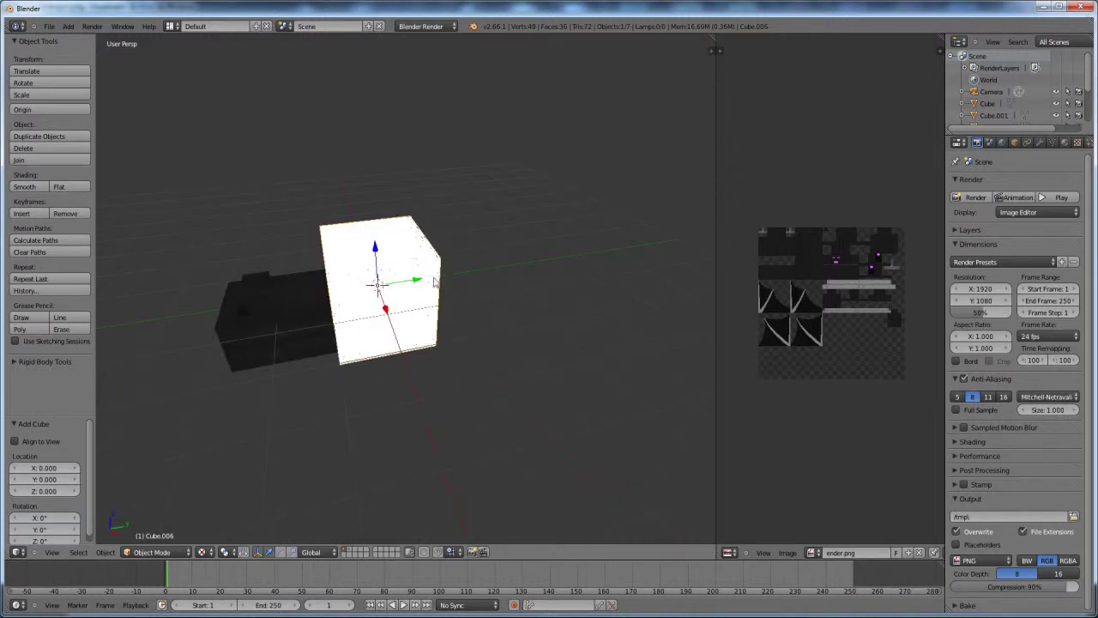
drag(418, 286, 515, 268)
middle_drag(515, 268, 498, 330)
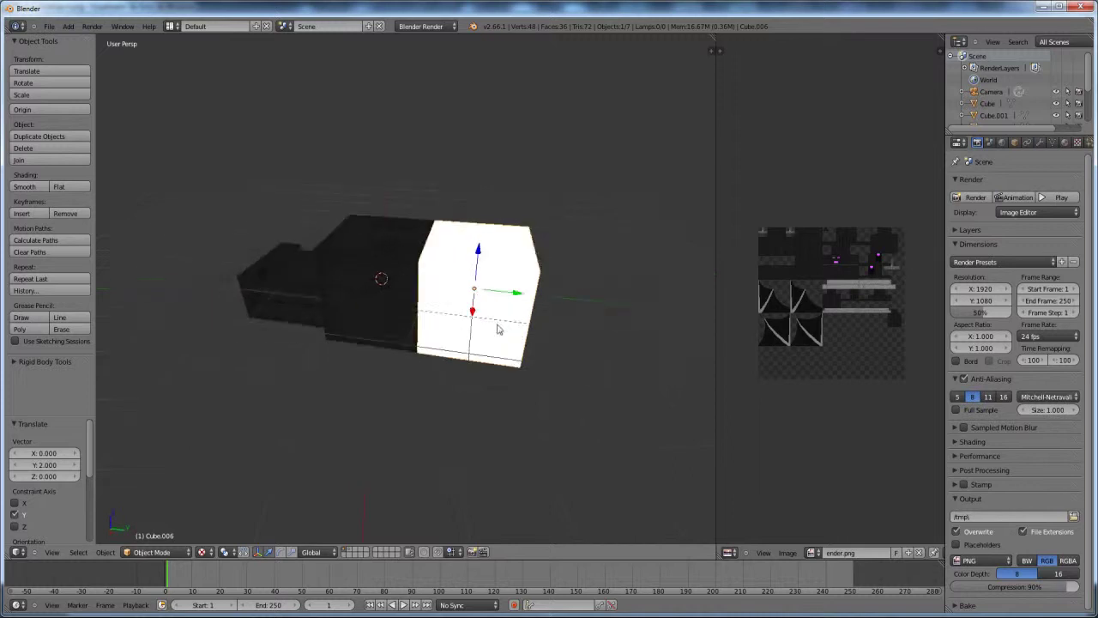
- Switch the 3D view's shading to Solid
click(206, 552)
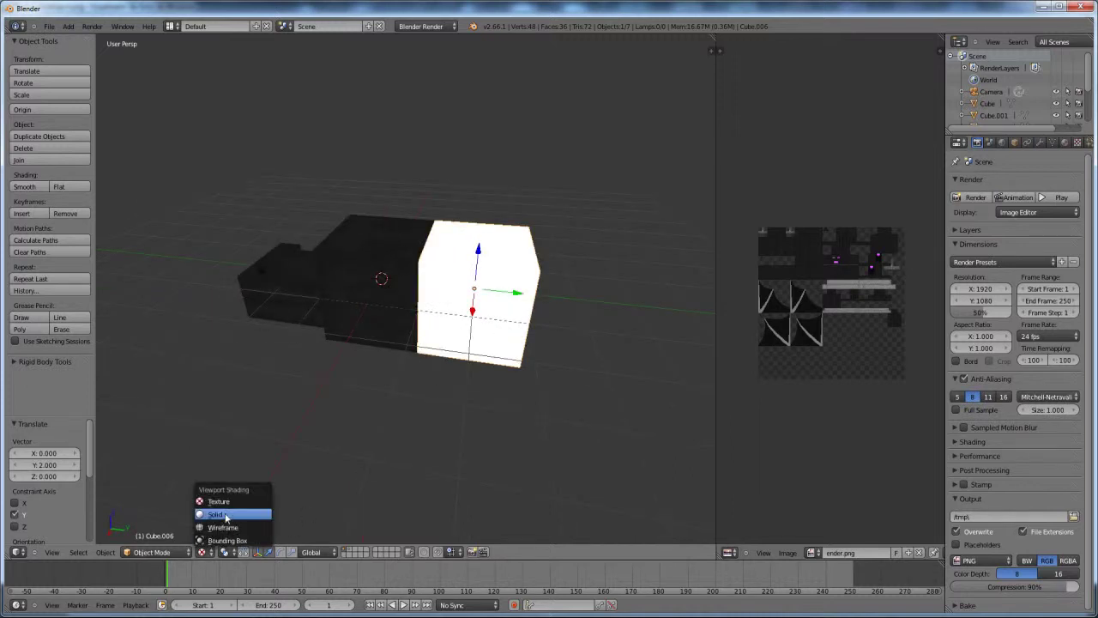
click(228, 514)
middle_drag(501, 352, 487, 359)
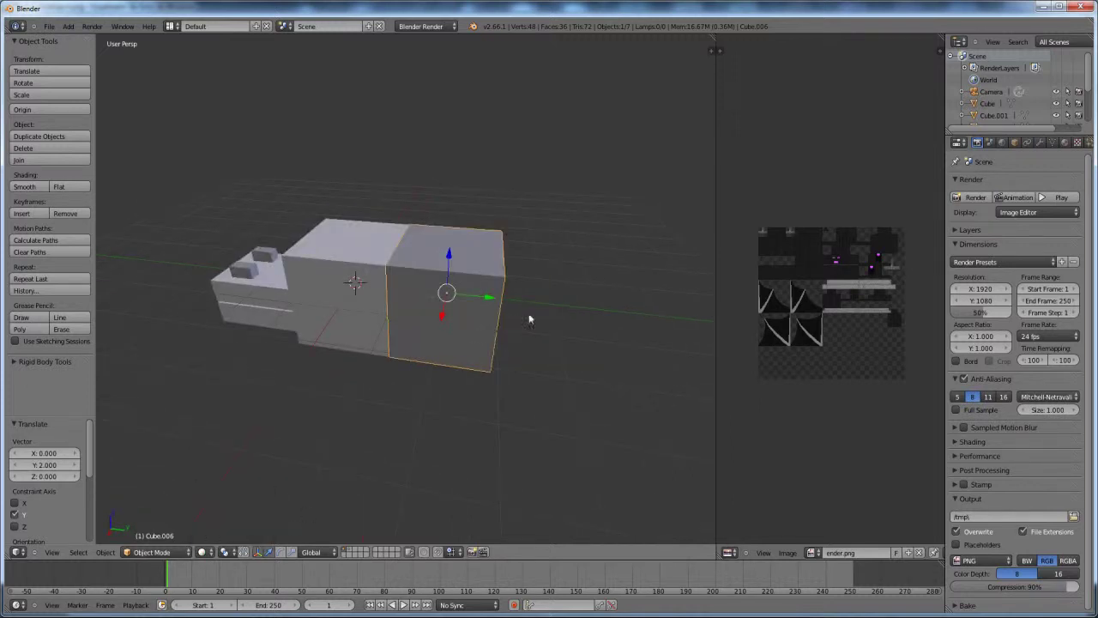
- Show edge length labels on the mesh of the new cube behind the head in Edit Mode
key(Tab)
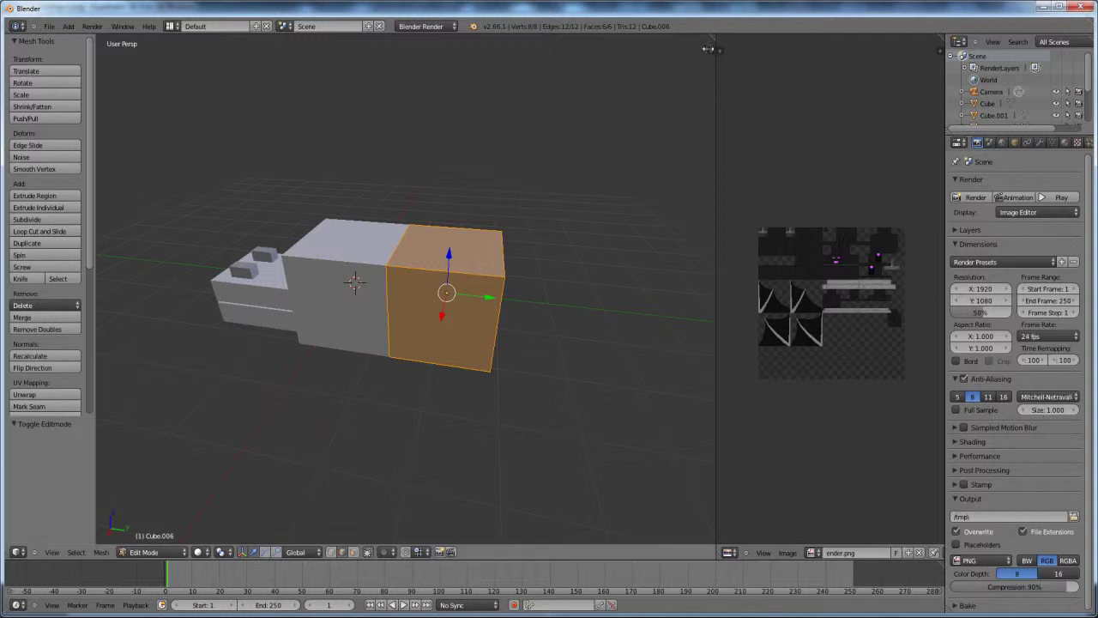
click(712, 49)
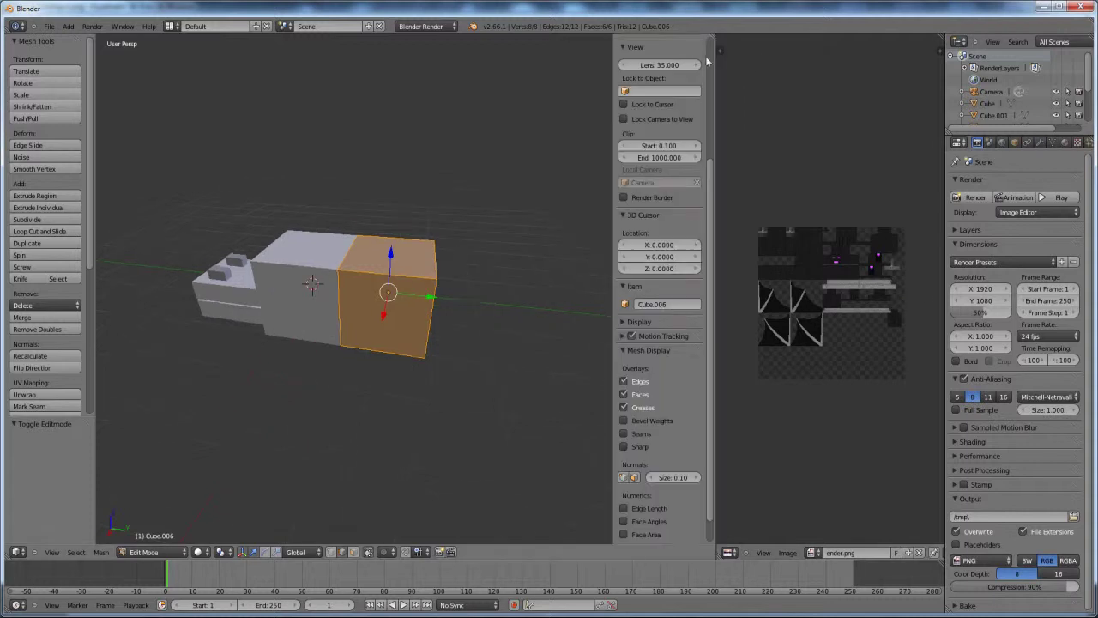
click(623, 508)
middle_drag(442, 342, 428, 266)
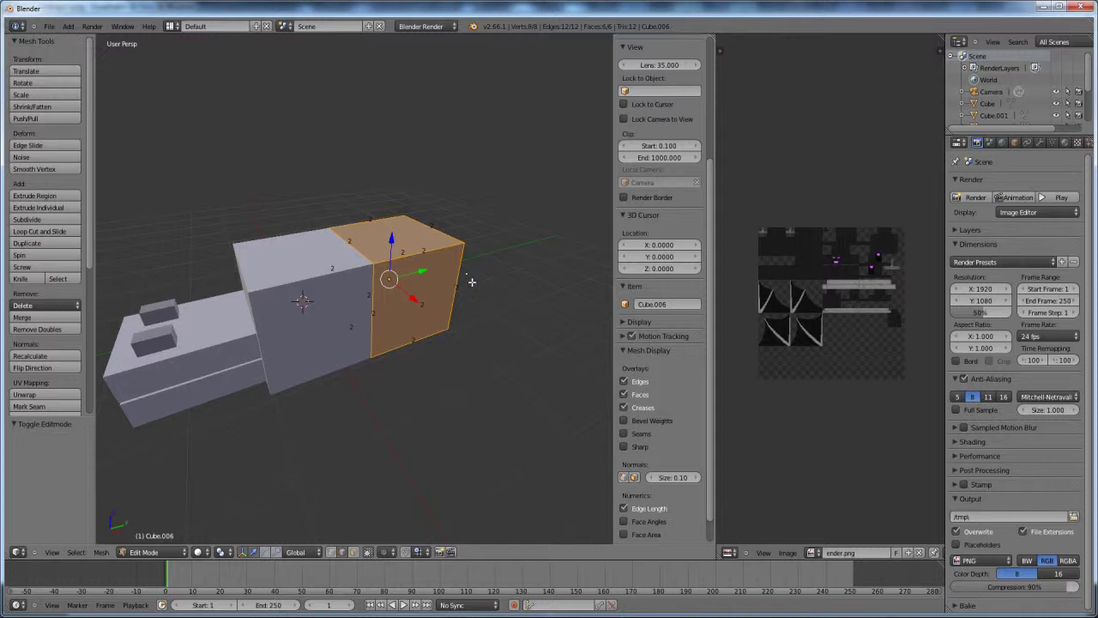
- Scale the neck cube's mesh uniformly to 0.625
text(s)
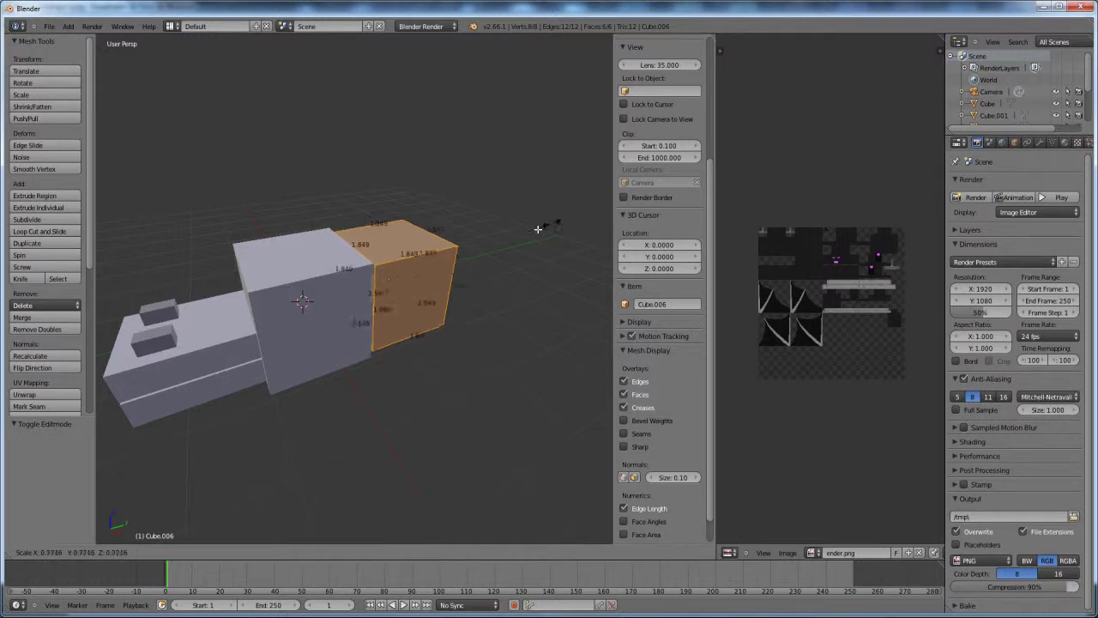
text(0.625)
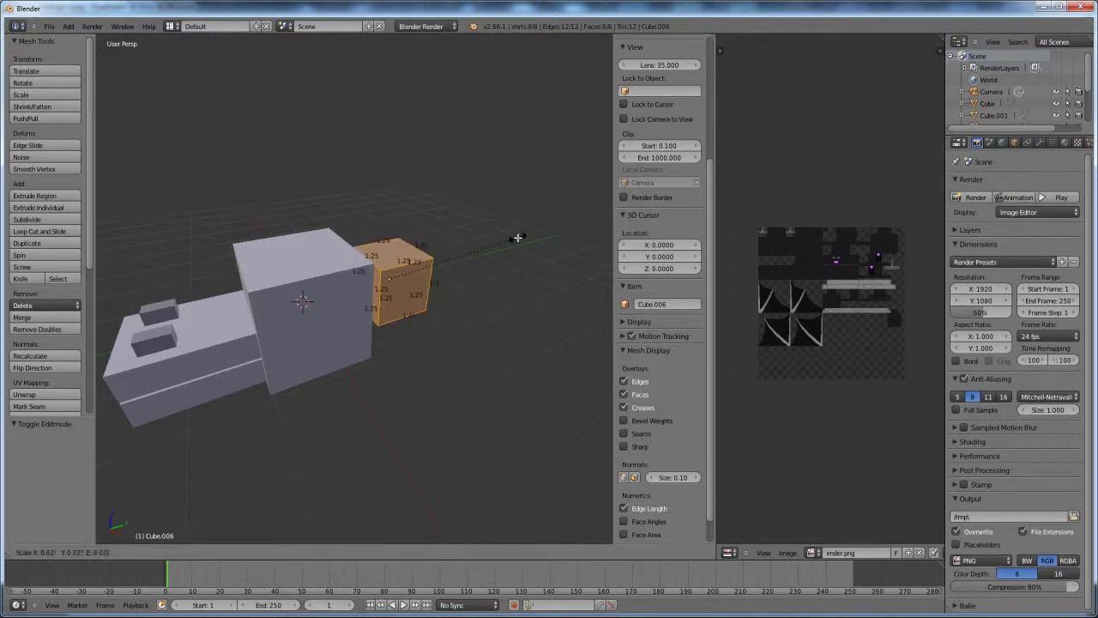
key(Return)
- In Object Mode, move the neck cube along Y until it sits against the back of the head
scroll(429, 266, up, 4)
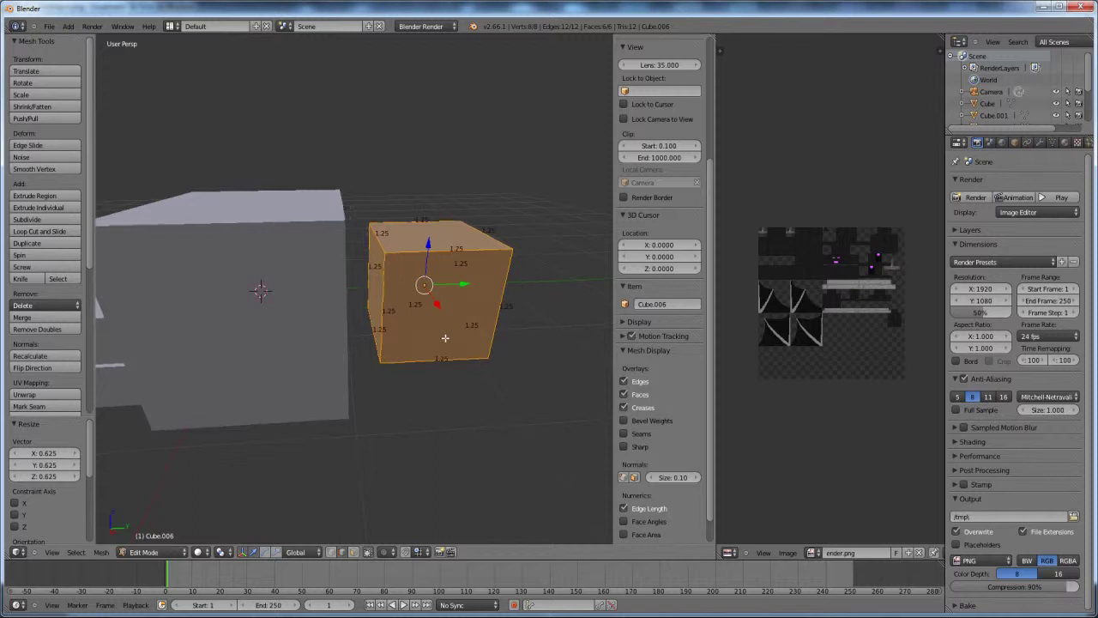
middle_drag(500, 297, 453, 293)
key(Tab)
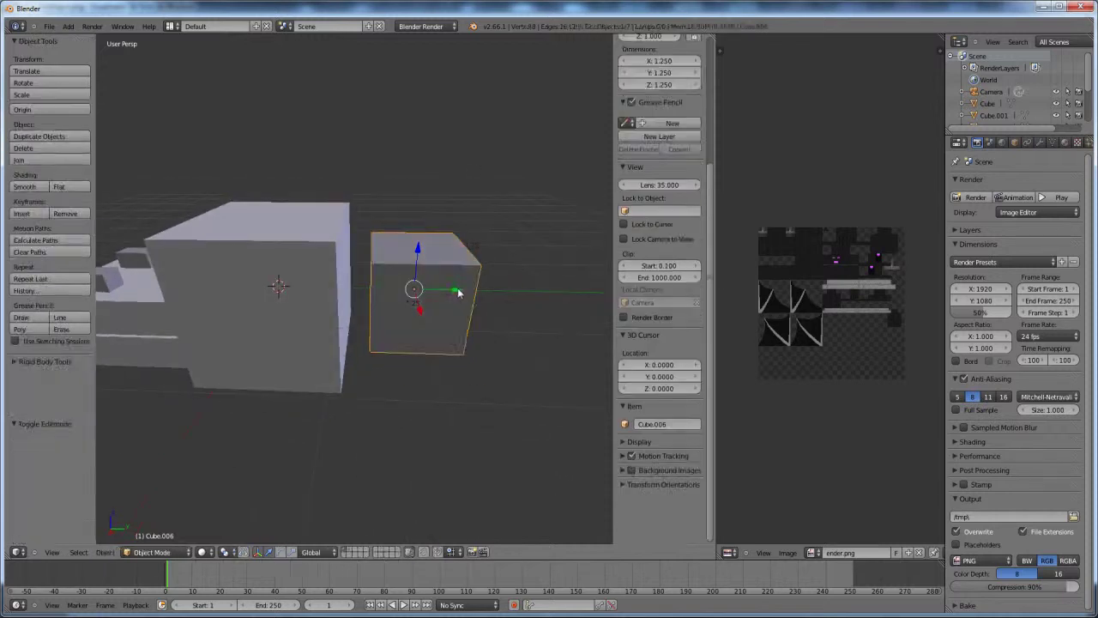
drag(459, 294, 432, 294)
scroll(425, 301, down, 4)
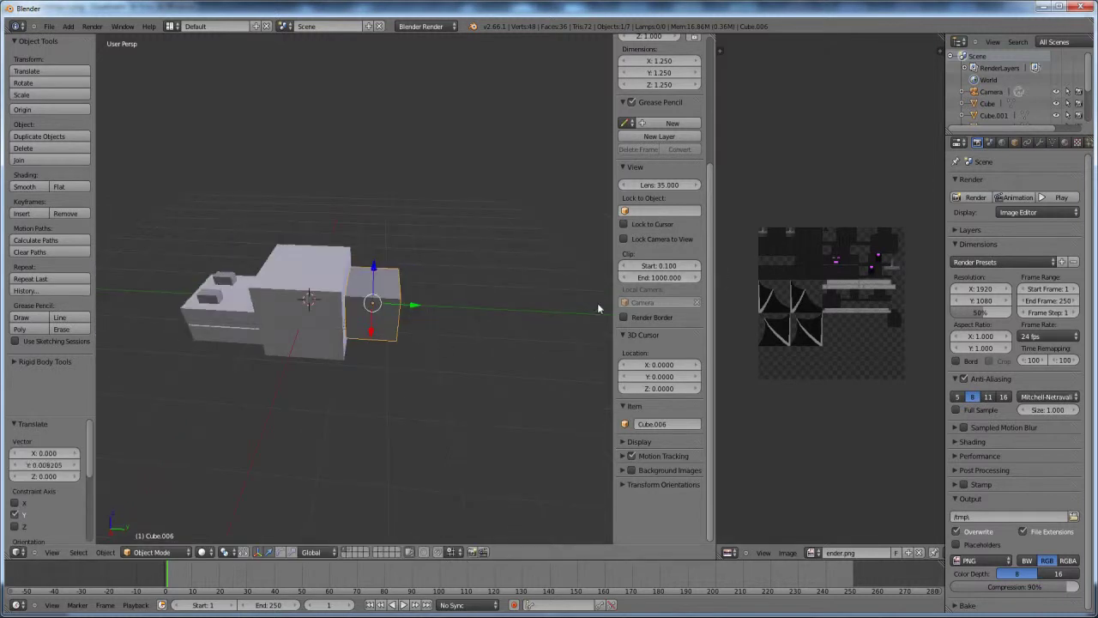
- Examine the dark neck area between the grey strips in the dragon texture and compare it with the neck cube
scroll(861, 255, up, 2)
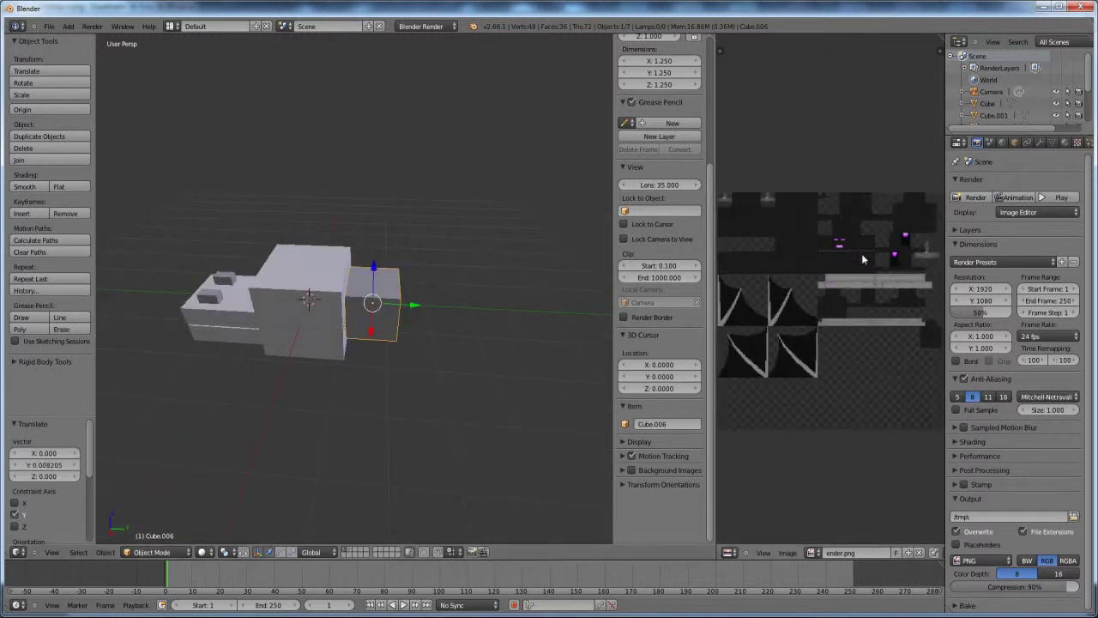
middle_drag(854, 257, 804, 256)
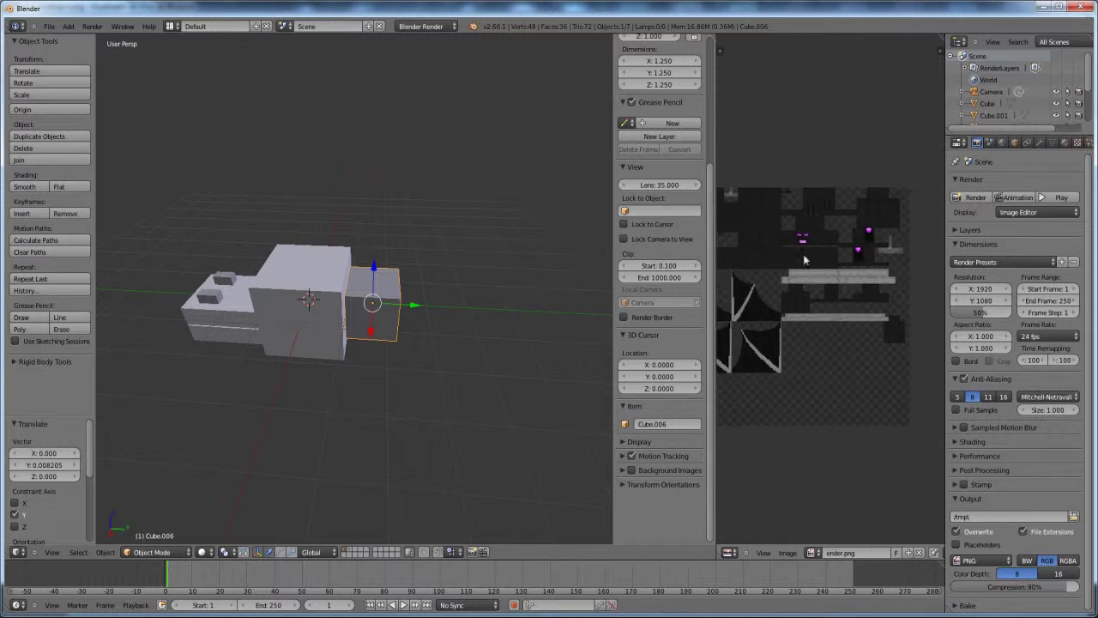
scroll(875, 318, up, 1)
middle_drag(877, 314, 807, 302)
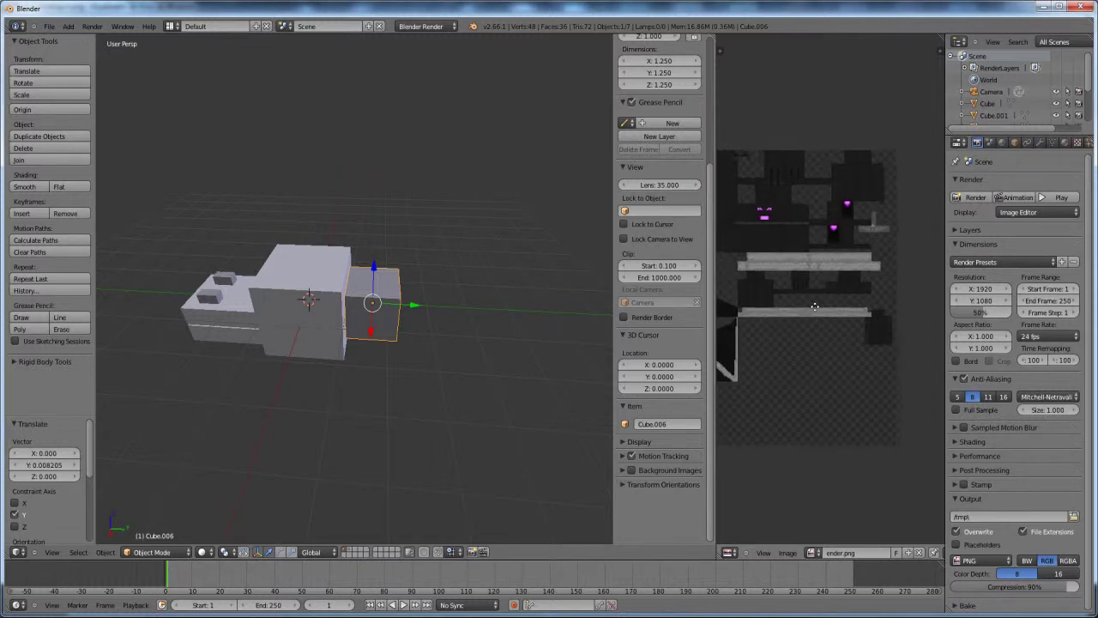
scroll(815, 306, up, 4)
middle_drag(821, 307, 798, 315)
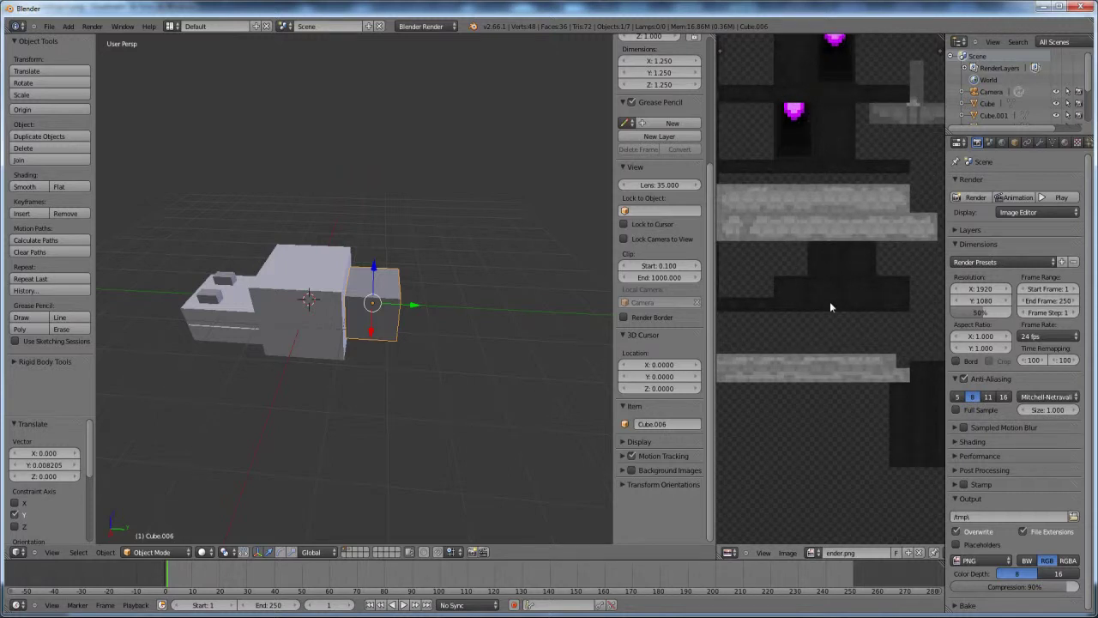
scroll(829, 301, up, 1)
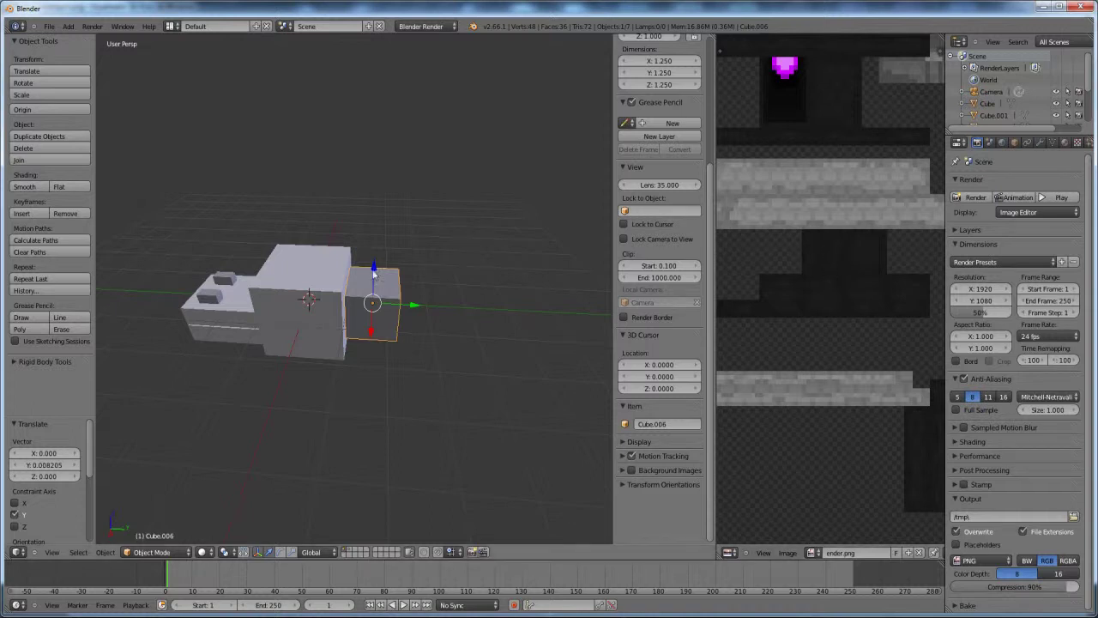
scroll(418, 316, up, 1)
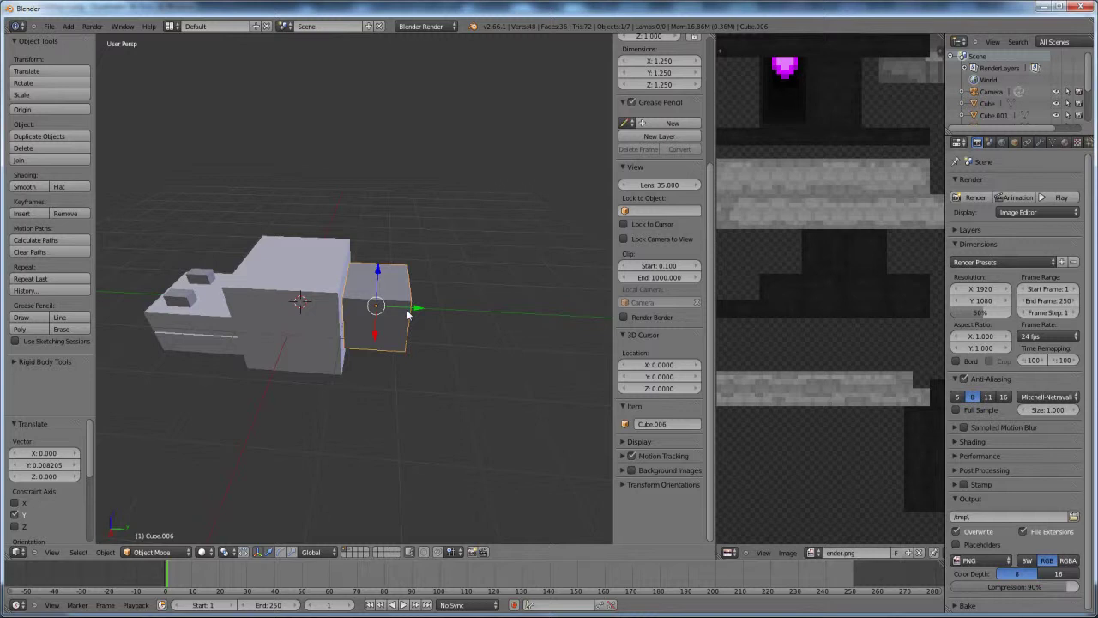
- Select the neck cube's edges along which it should unfold, including those around its underside, and mark them as seams
key(Tab)
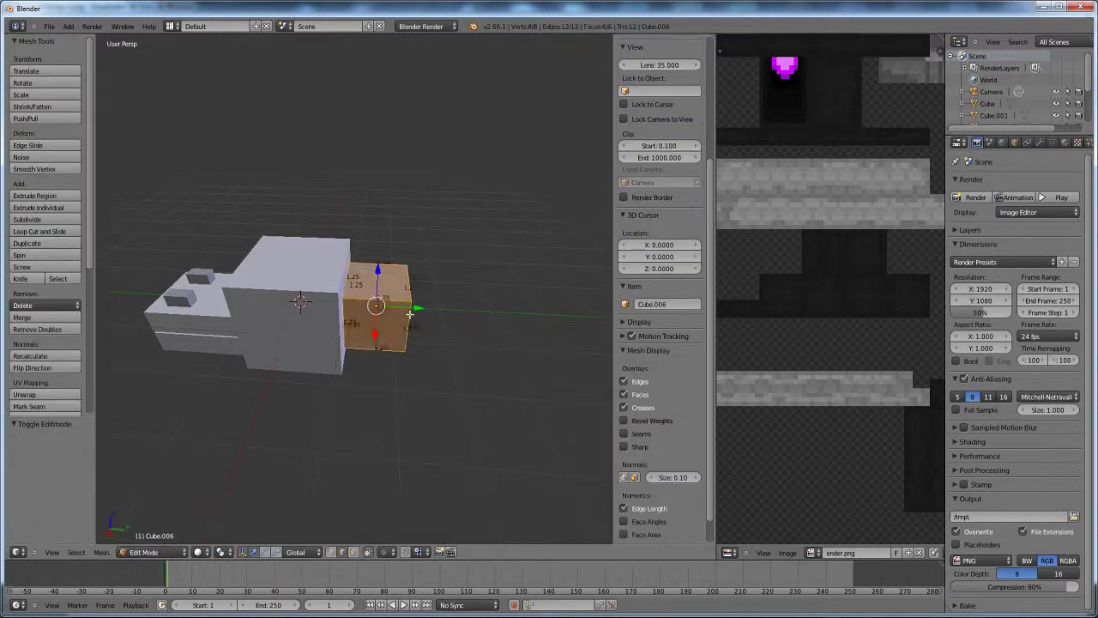
mouse_move(408, 314)
middle_down()
mouse_move(396, 316)
mouse_move(429, 310)
middle_up()
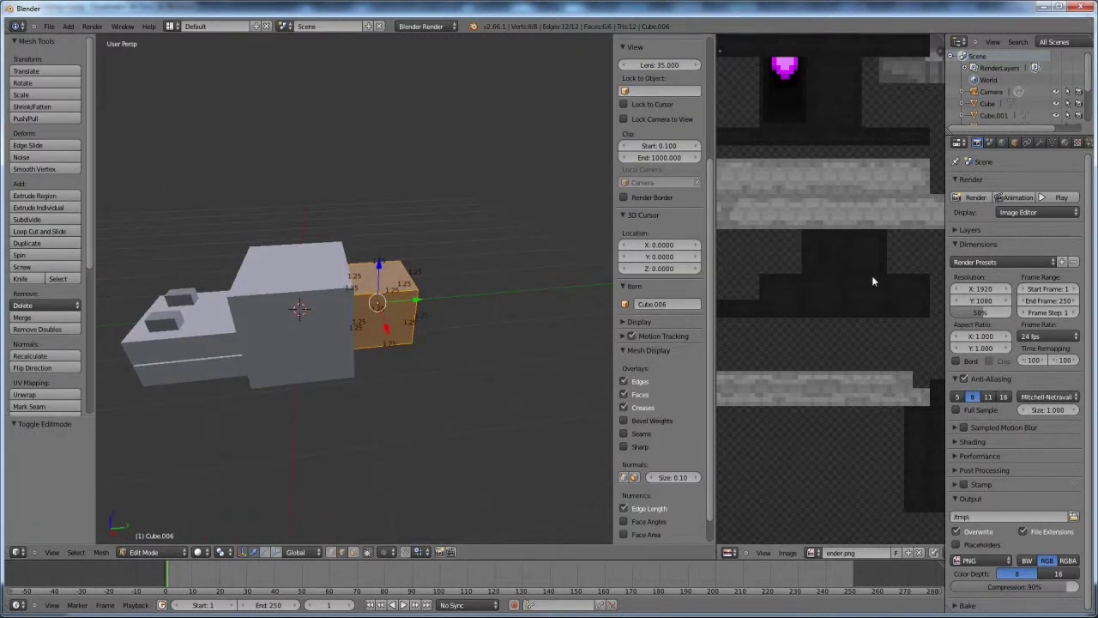
middle_drag(562, 316, 446, 331)
key(ctrl+Tab)
click(439, 332)
scroll(455, 327, up, 2)
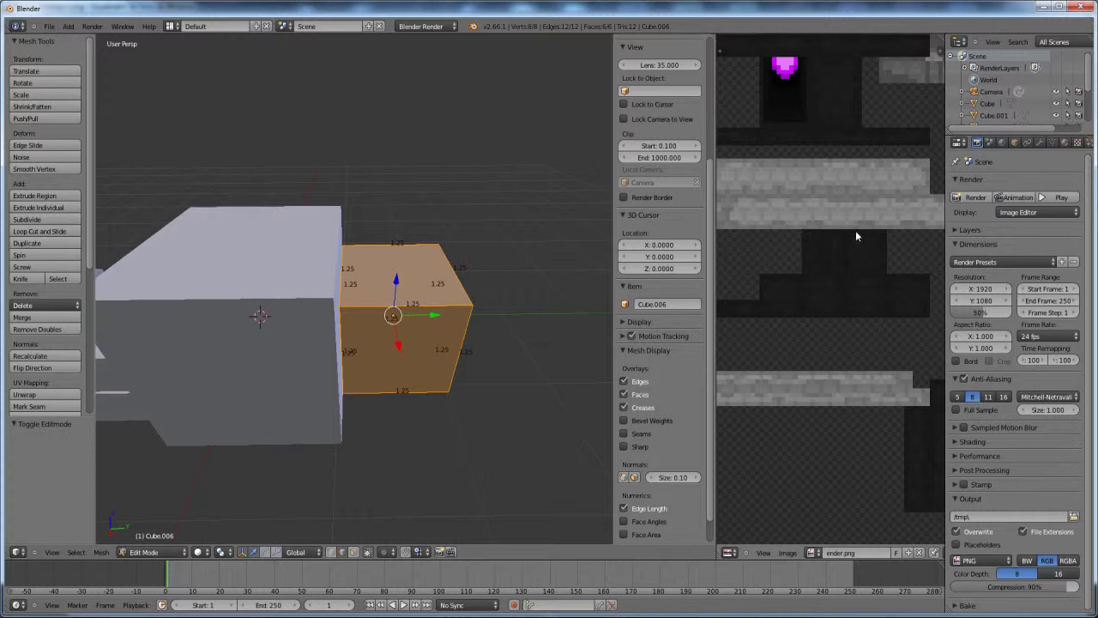
alt+right_click(399, 244)
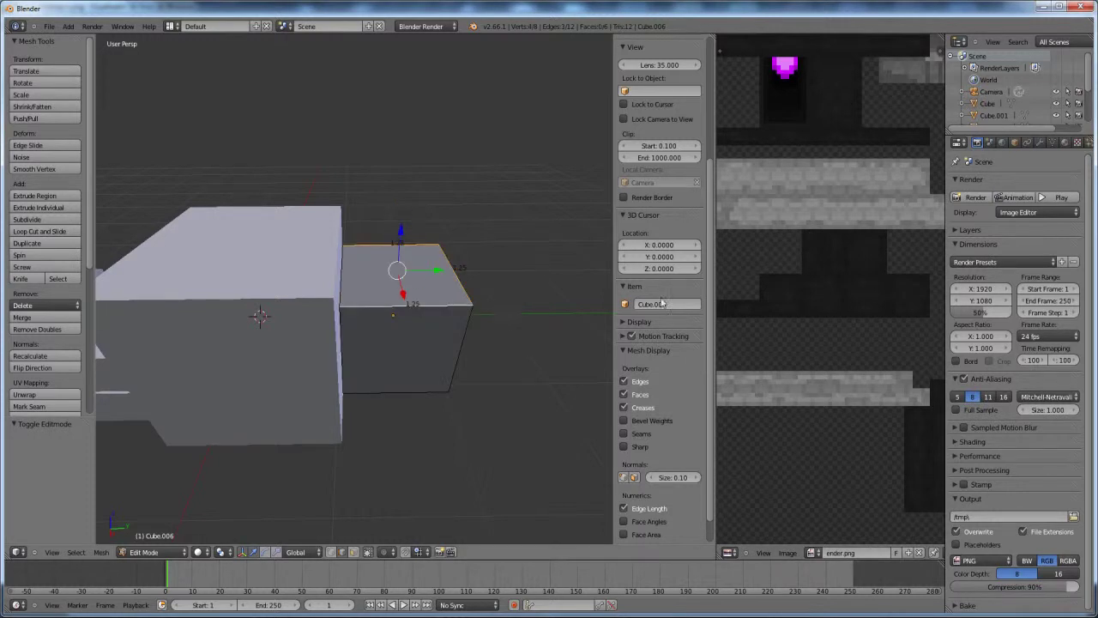
middle_drag(469, 331, 422, 393)
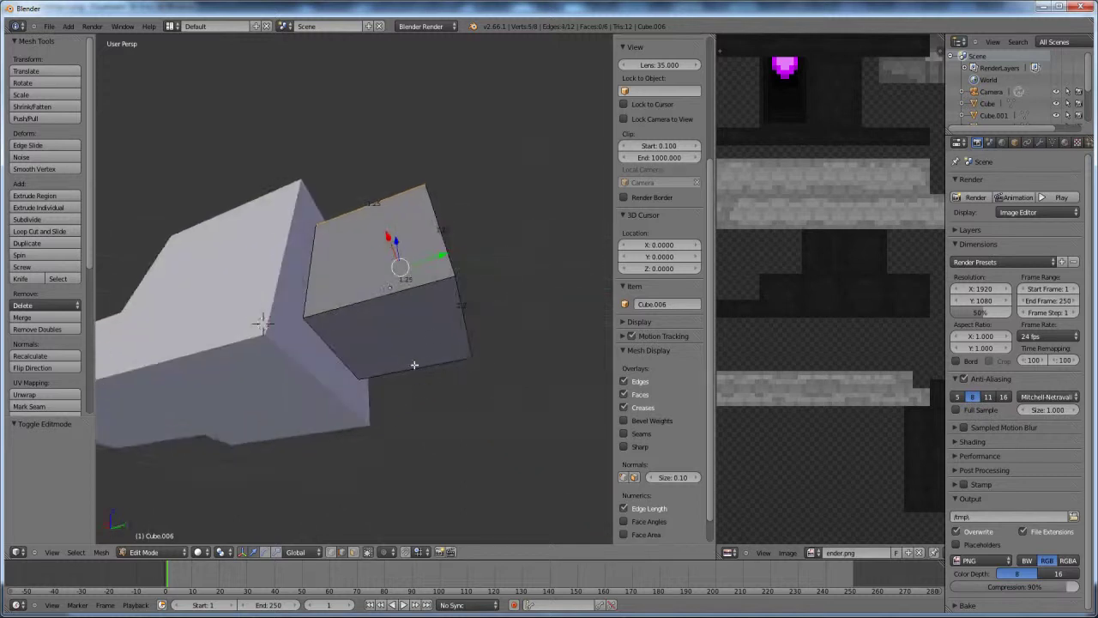
shift+right_click(335, 352)
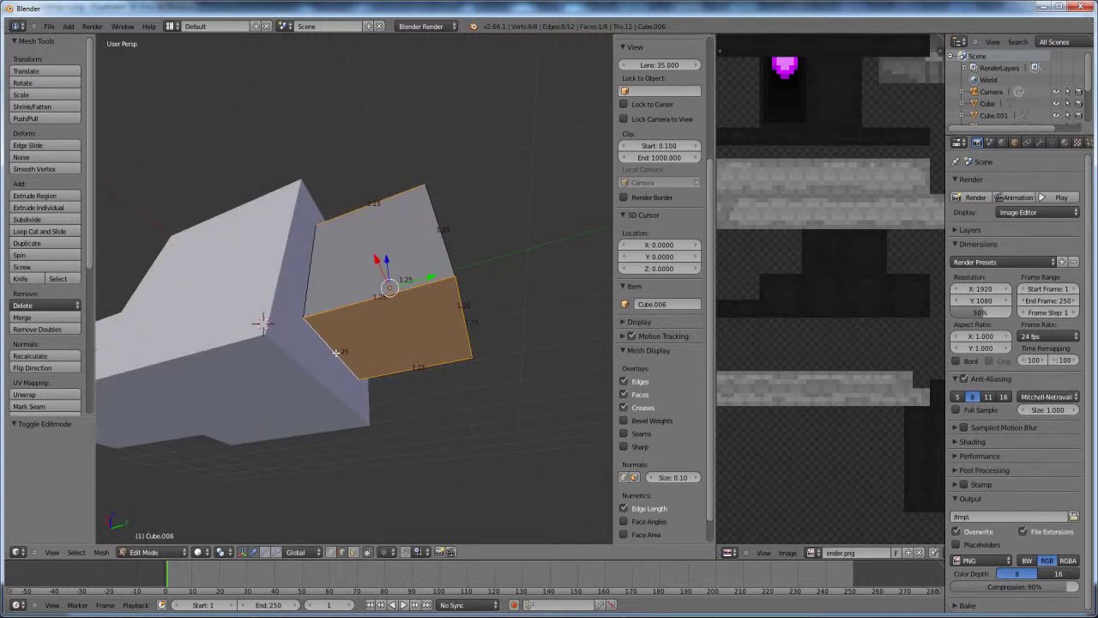
key(ctrl+e)
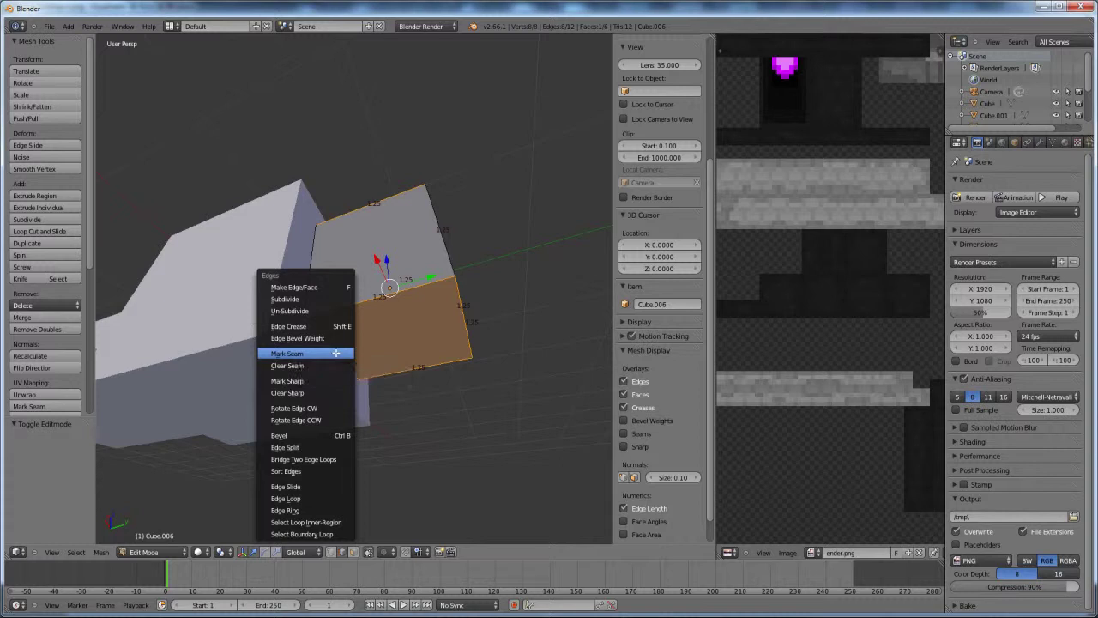
click(336, 351)
- Select the whole neck cube mesh and unwrap it along the marked seams
key(a)
key(a)
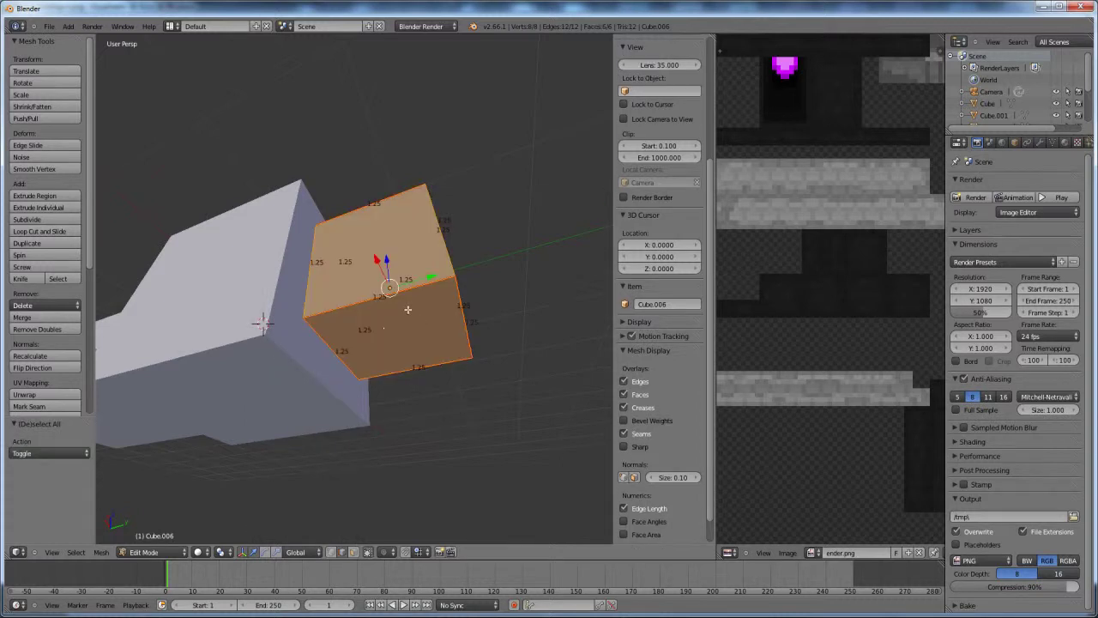
key(u)
click(409, 310)
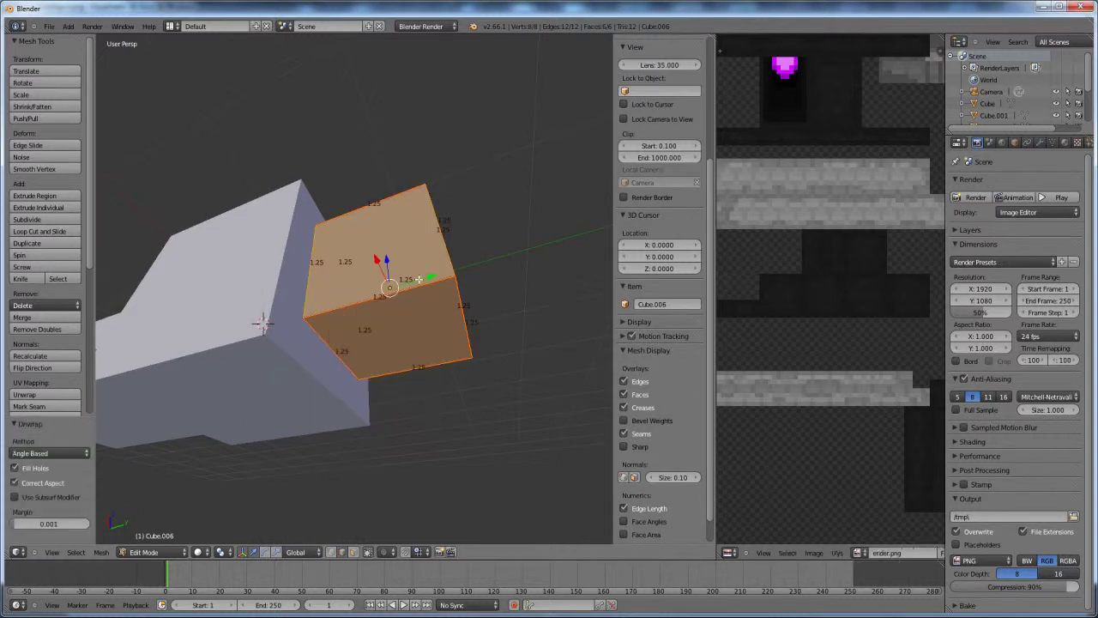
- Rotate the neck cube's UV layout by 90 degrees over the texture
scroll(841, 344, down, 5)
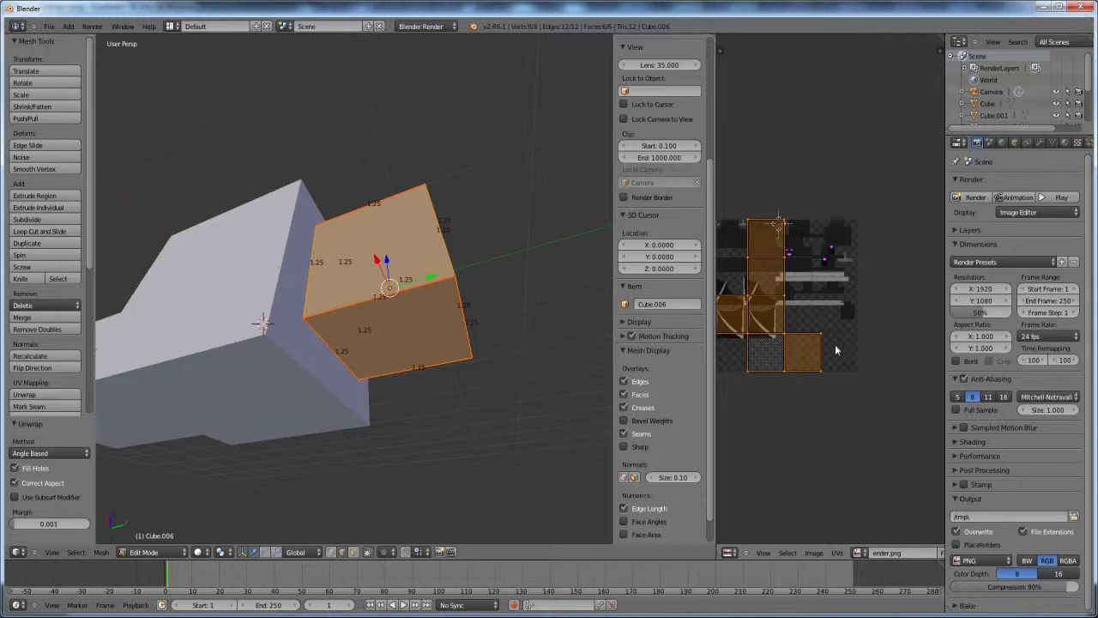
middle_drag(817, 374, 848, 374)
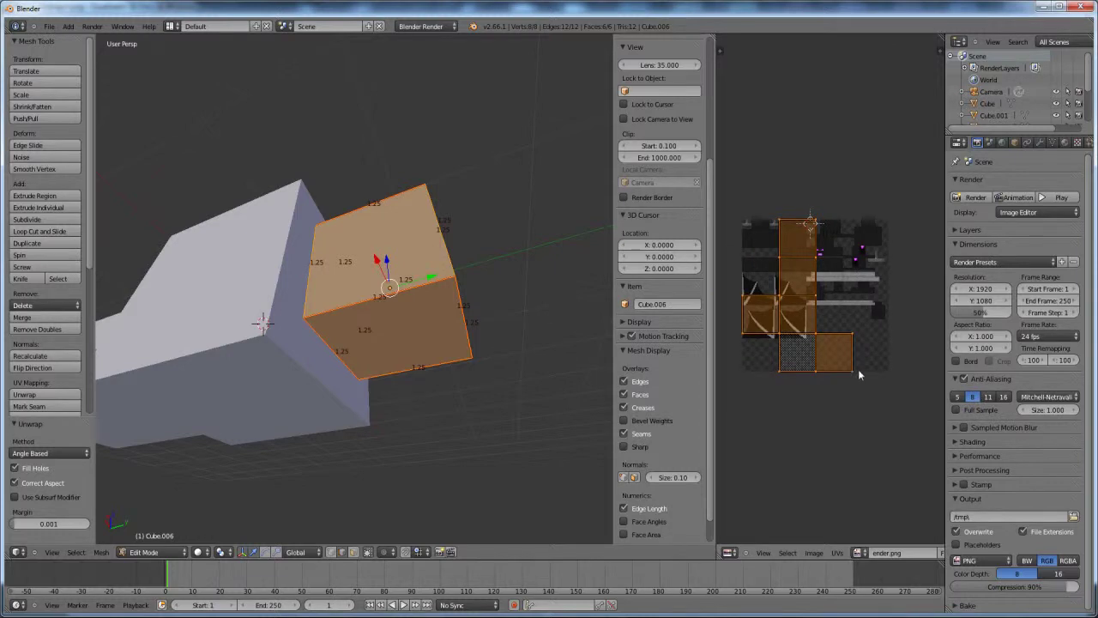
key(r)
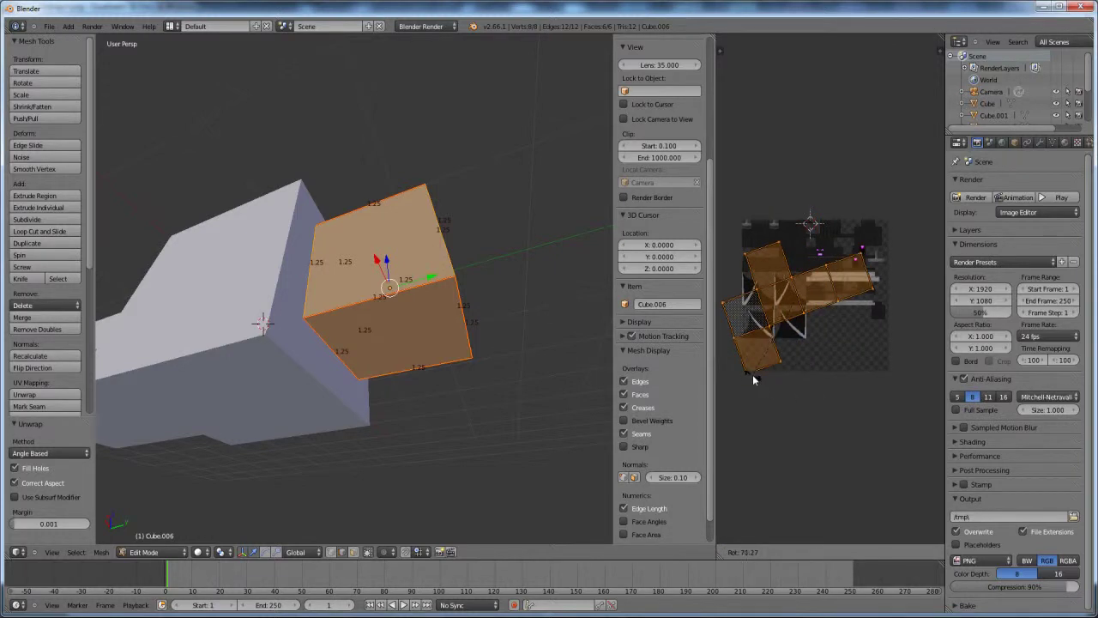
text(90)
key(Return)
- Move the UV layout 0.475 along X and scale it down to 0.133
scroll(839, 296, up, 1)
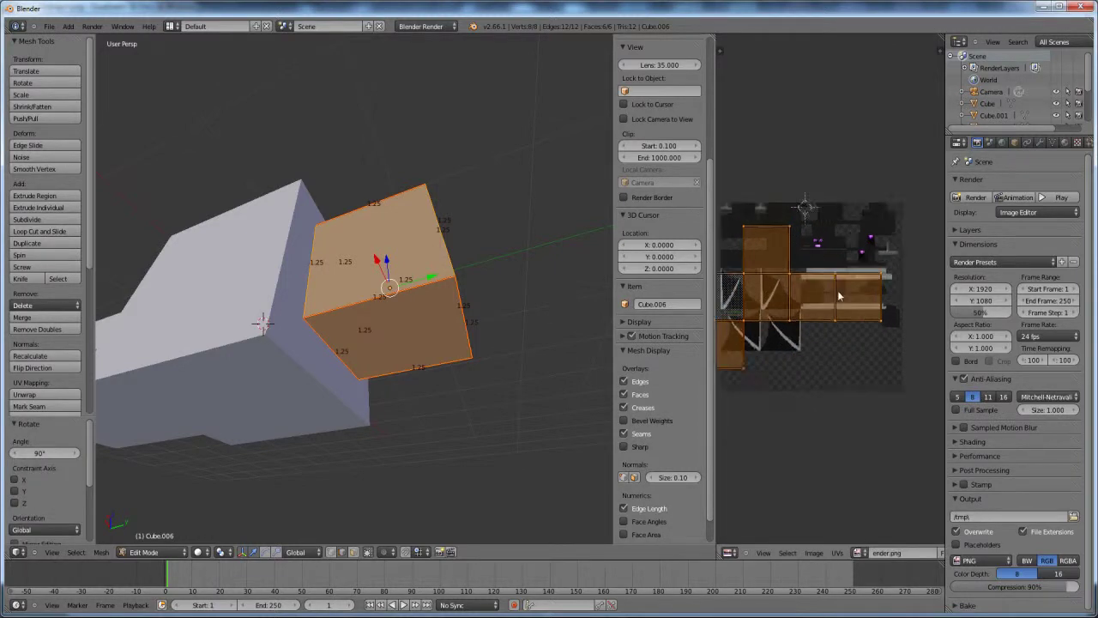
scroll(839, 296, up, 1)
middle_drag(837, 296, 814, 324)
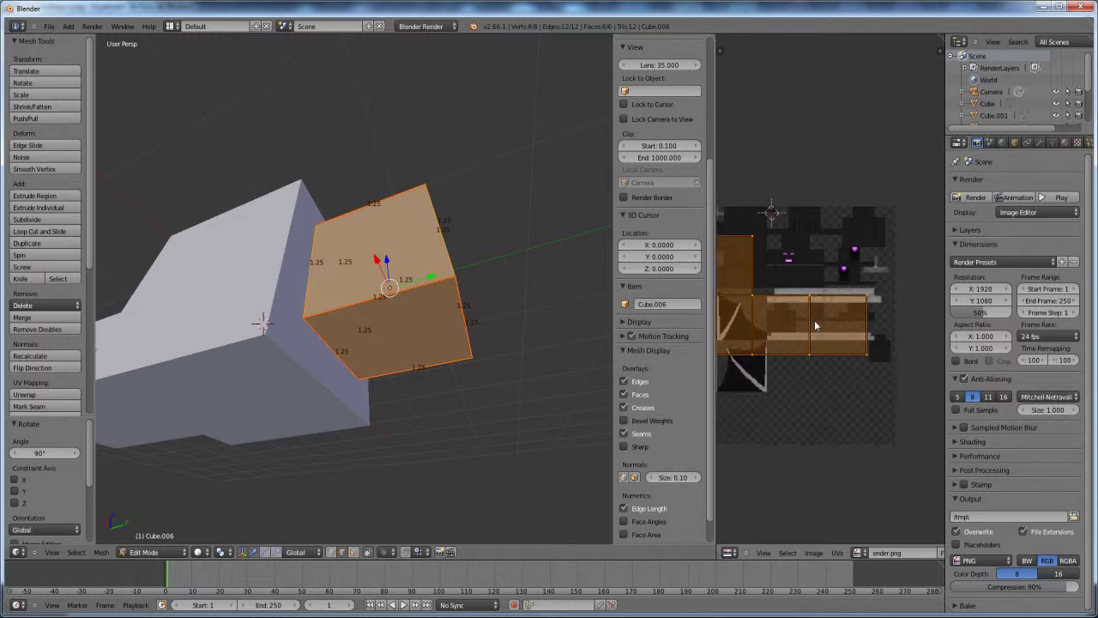
key(g)
click(928, 326)
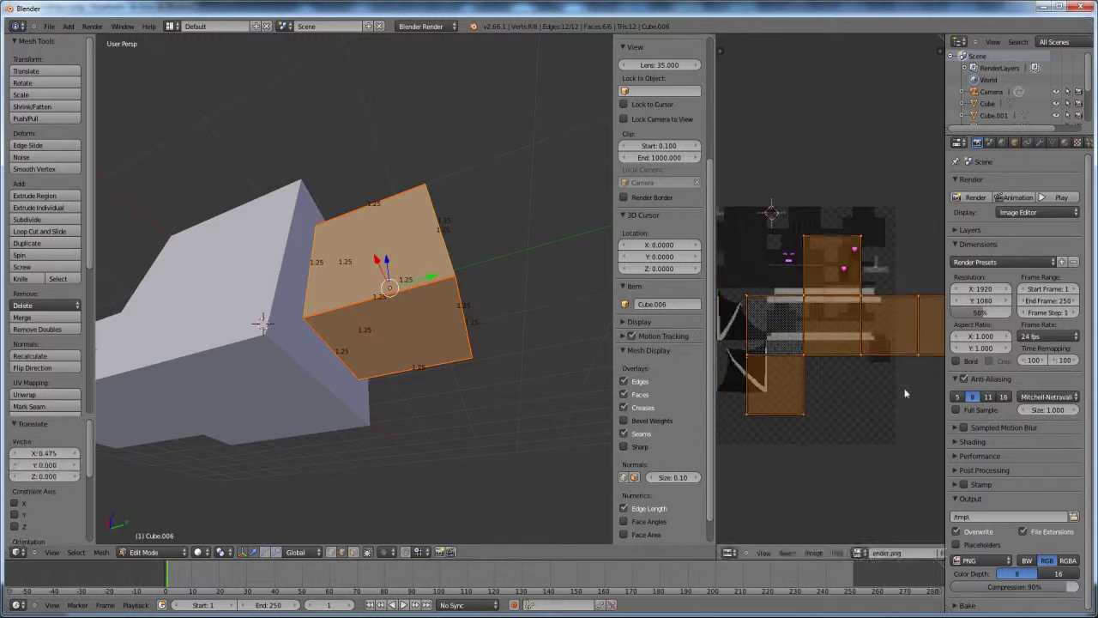
key(s)
click(866, 333)
- Place the scaled UV layout over the dark neck area between the two grey strips of the texture
scroll(894, 356, up, 5)
middle_drag(897, 372, 808, 290)
scroll(850, 333, up, 1)
key(g)
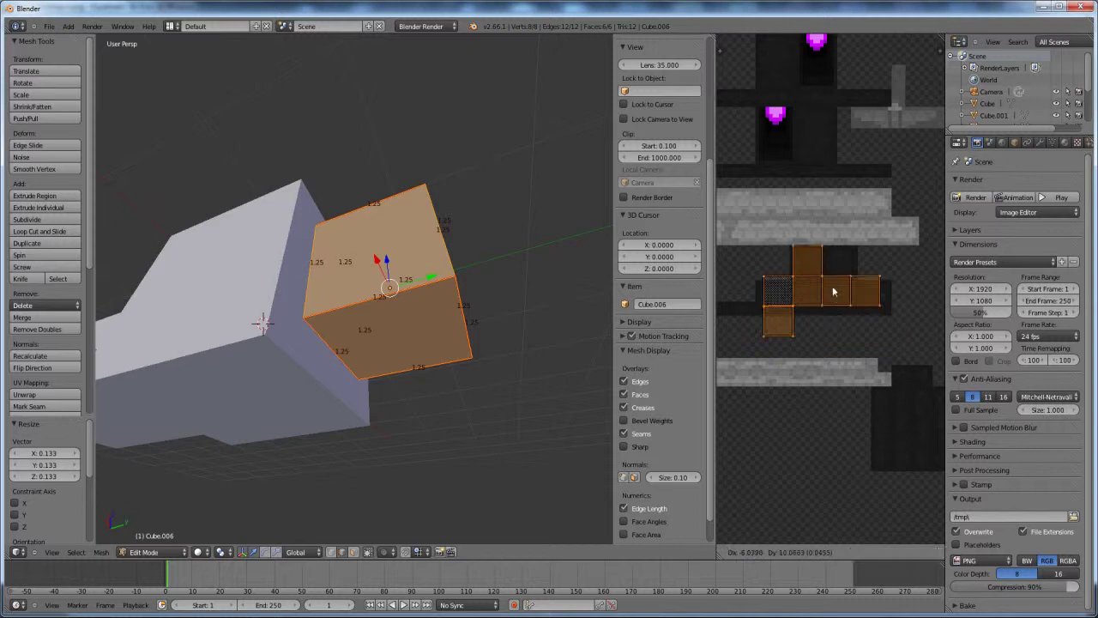
click(825, 330)
scroll(824, 335, up, 4)
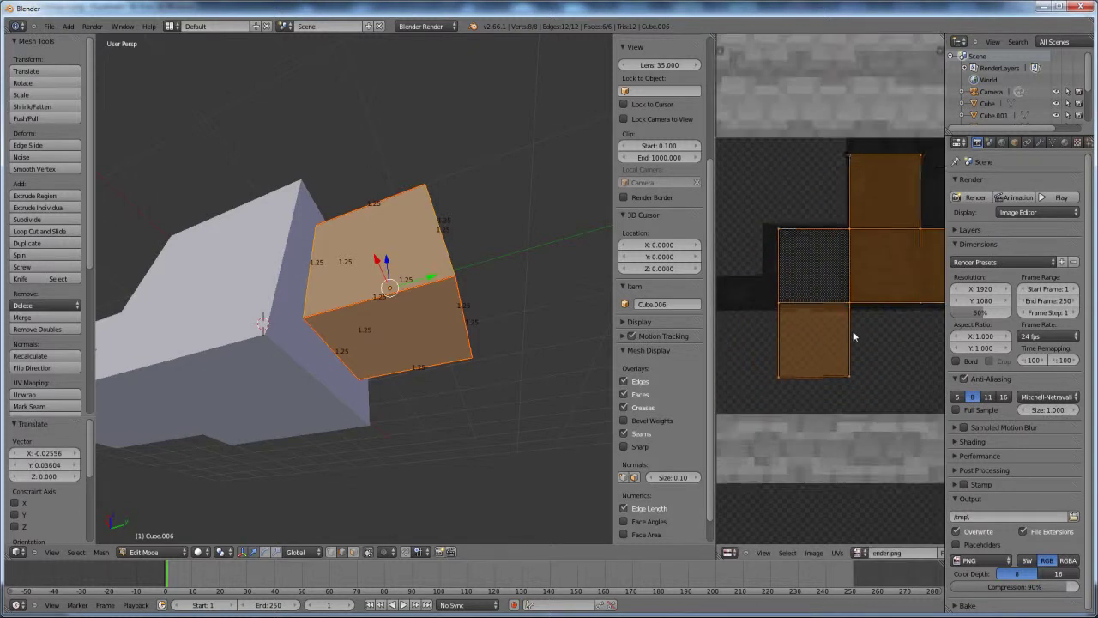
key(a)
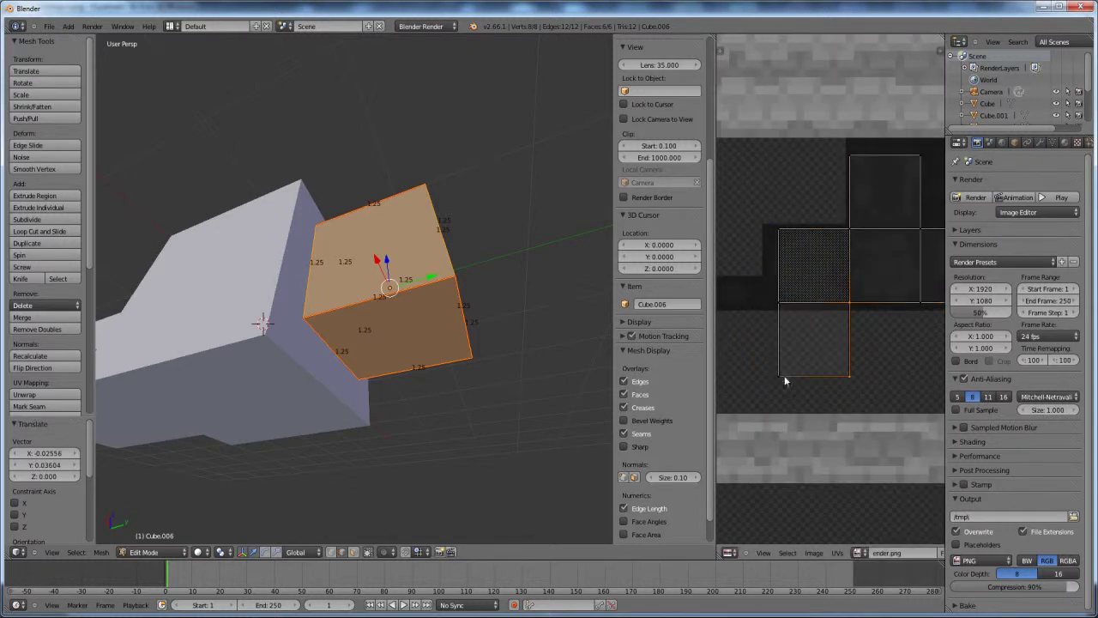
shift+right_click(782, 309)
scroll(832, 309, down, 2)
middle_drag(835, 311, 784, 332)
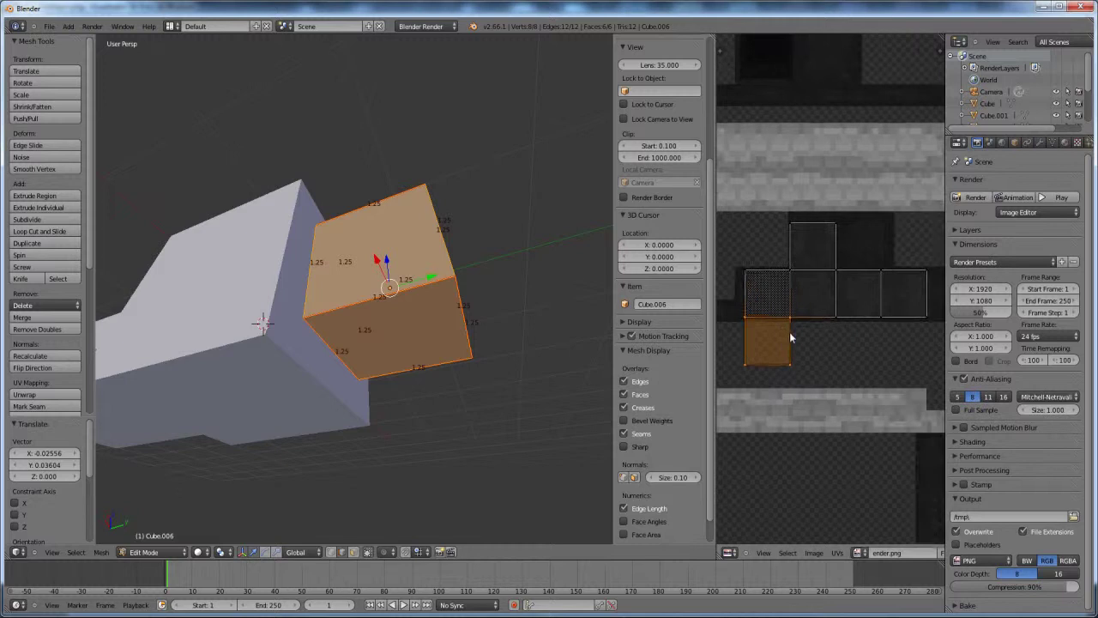
key(g)
click(793, 344)
- Move the UV square hanging below the row to the dark patch beside the upper UV square, using face selection
right_click(791, 323)
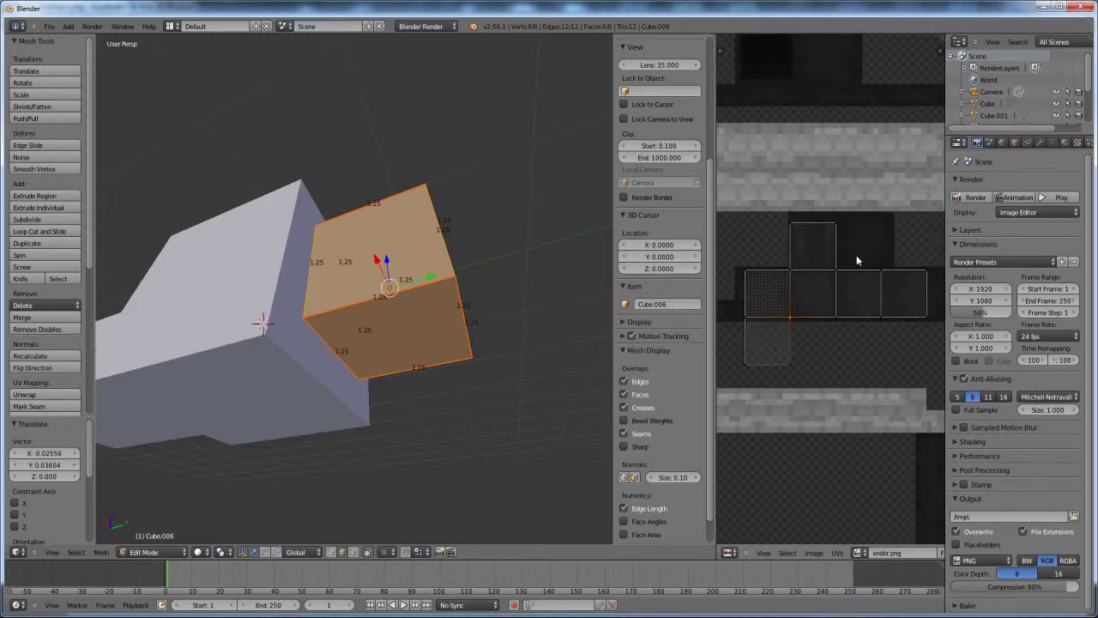
key(ctrl+Tab)
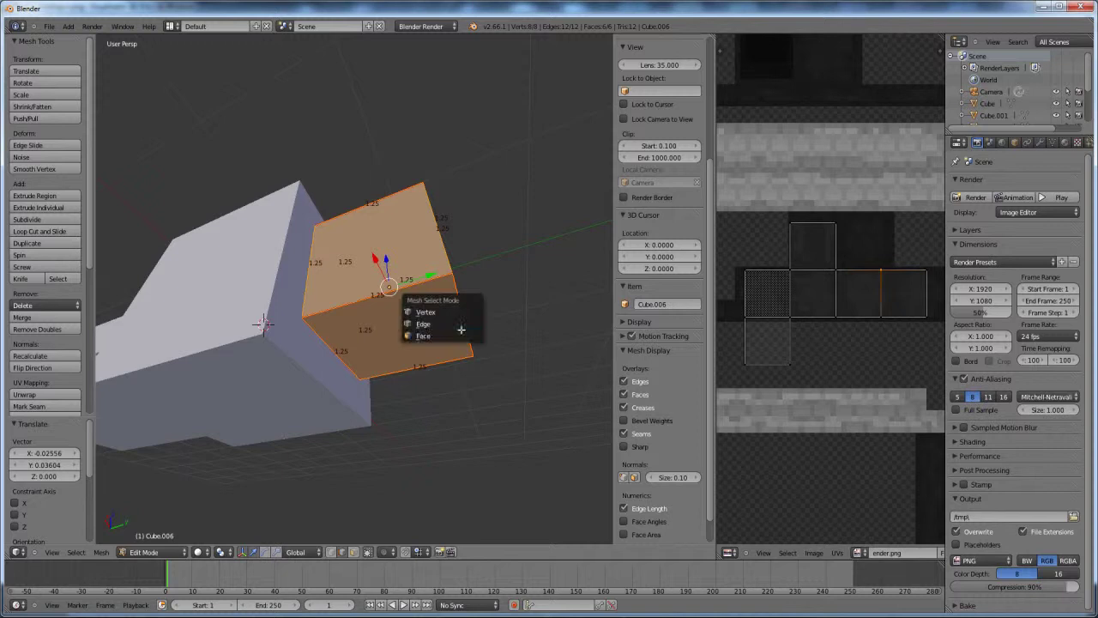
click(452, 334)
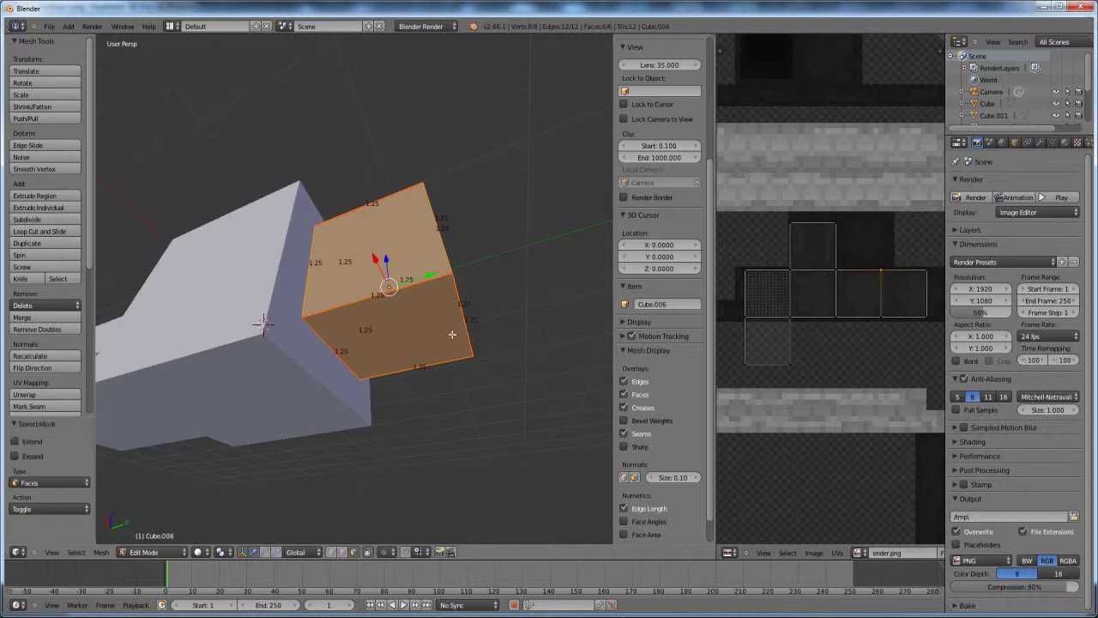
key(a)
right_click(398, 342)
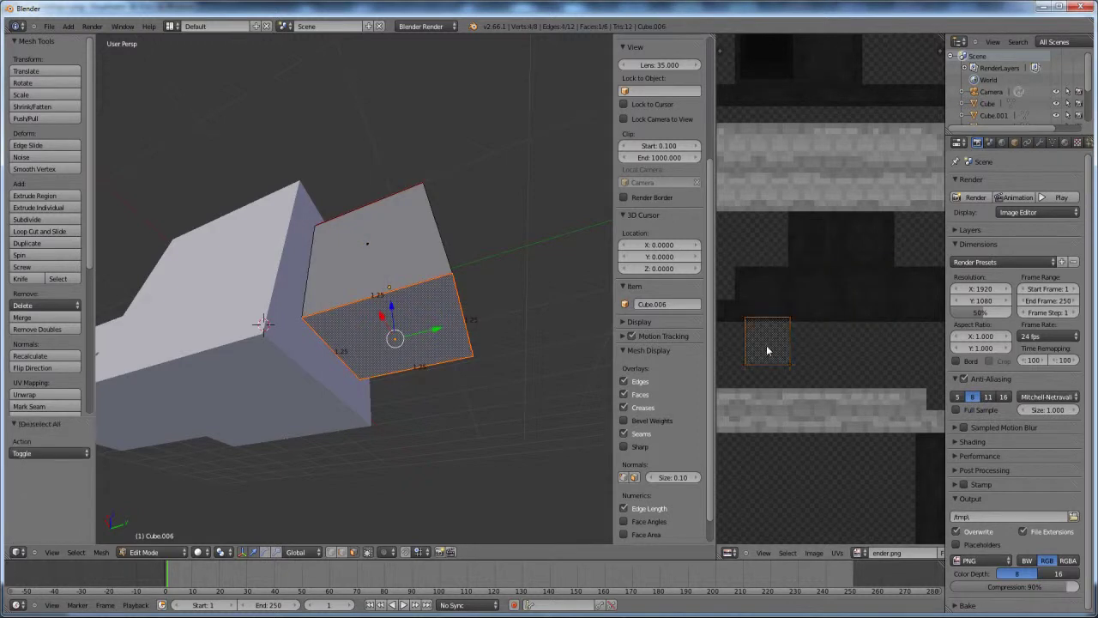
key(g)
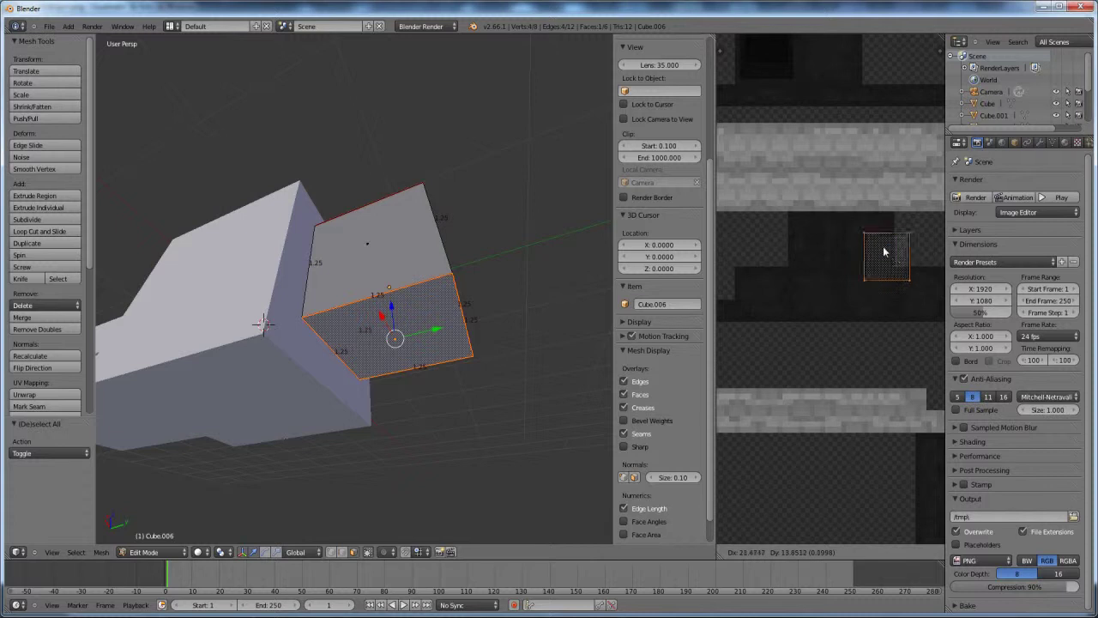
click(866, 249)
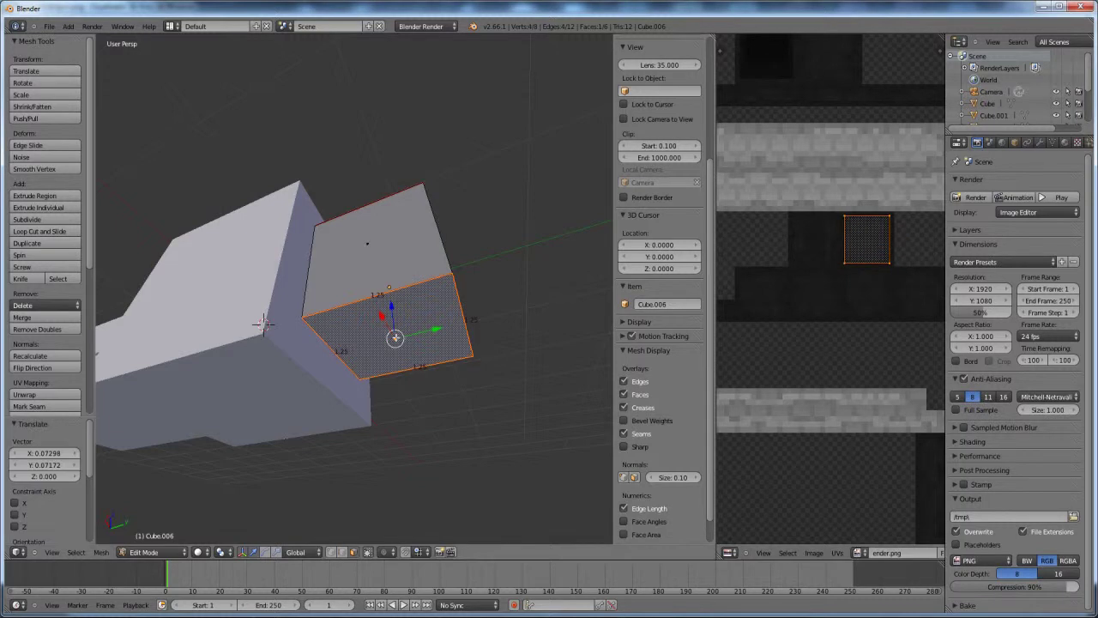
- Select the neck cube's whole UV layout and nudge it onto the dark neck area, finishing with a small shift along Y
key(a)
key(a)
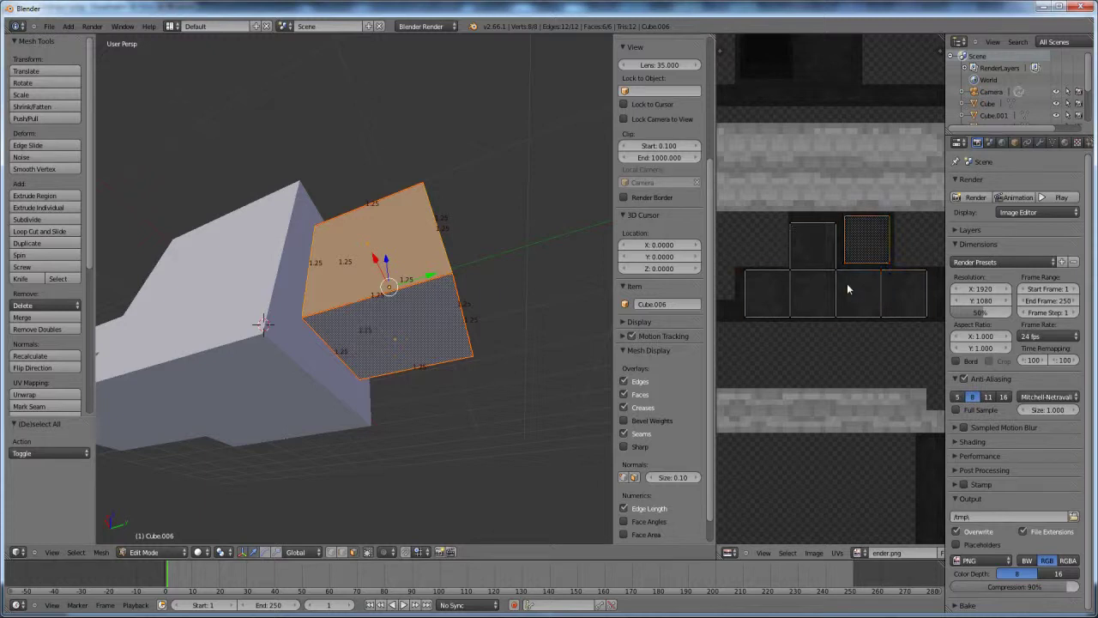
key(ctrl+i)
key(g)
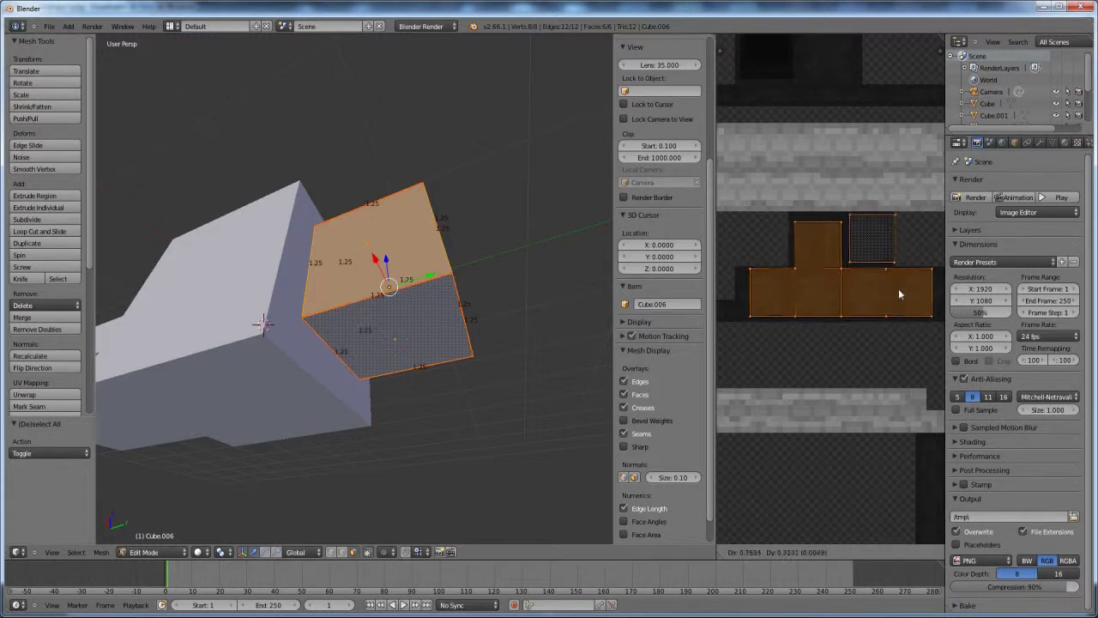
click(899, 287)
middle_drag(909, 306, 891, 306)
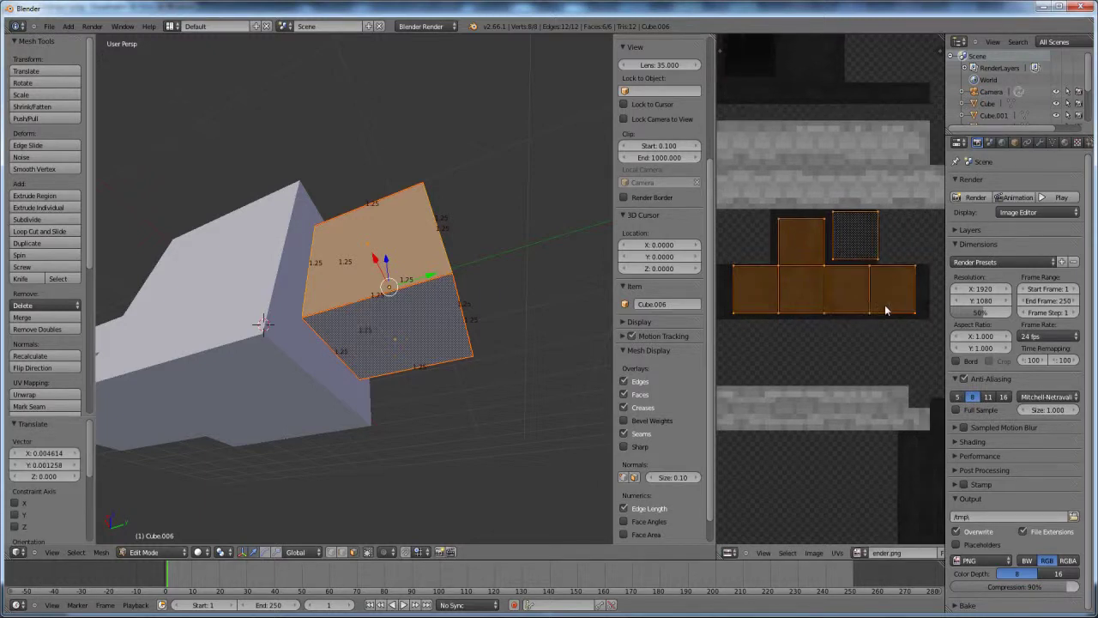
key(g)
key(y)
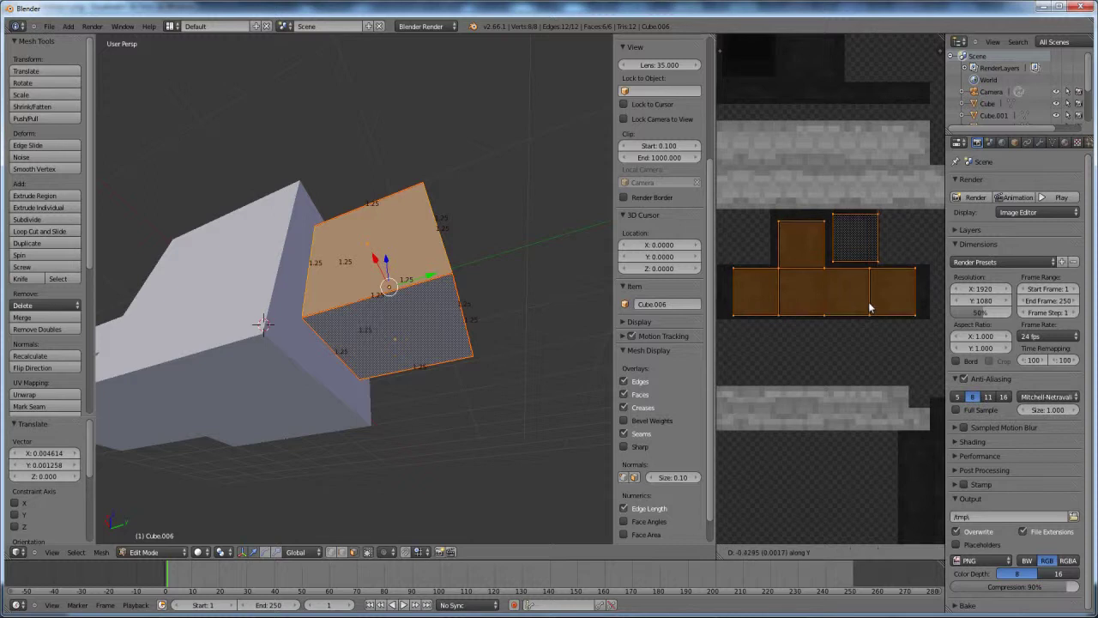
click(869, 307)
- Center the separate UV square in its dark patch beside the upper square and scale it down to 0.846
click(839, 255)
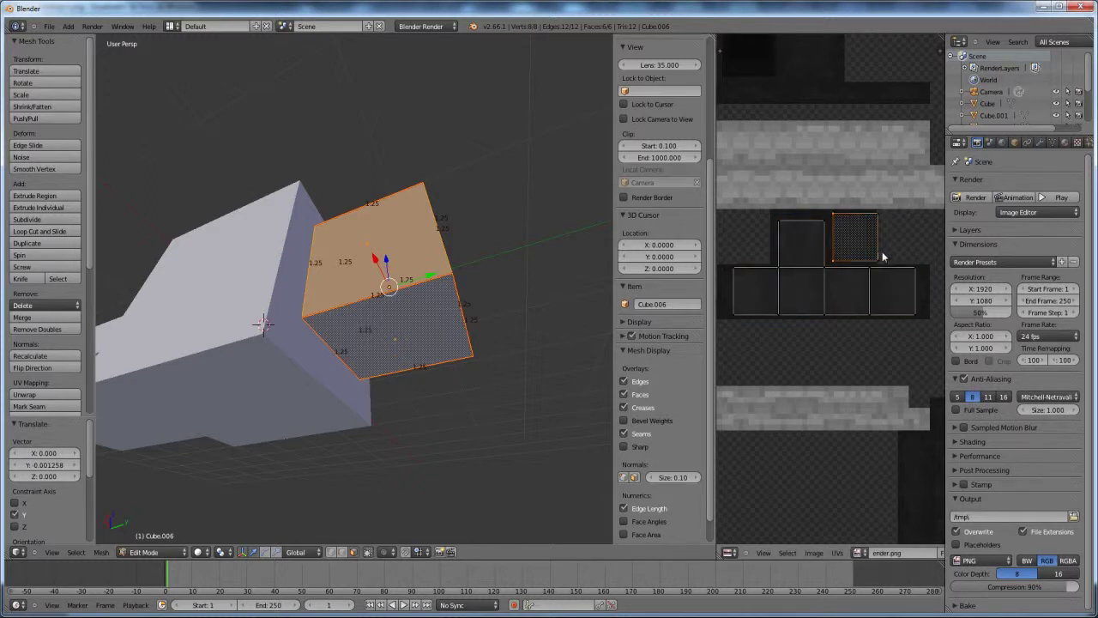
key(g)
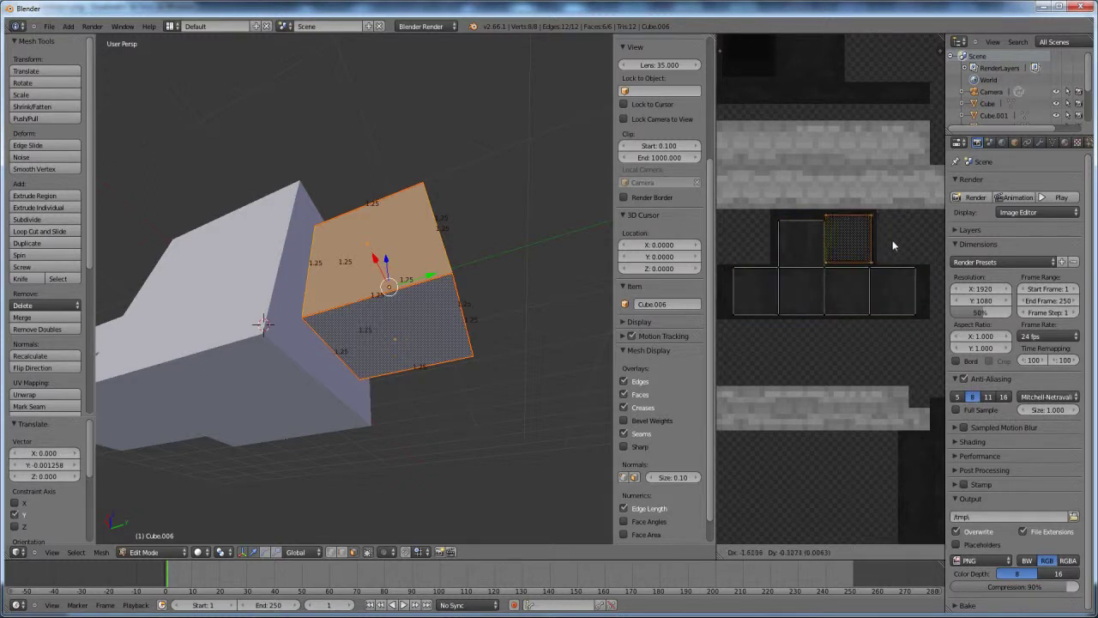
click(897, 247)
key(s)
click(888, 245)
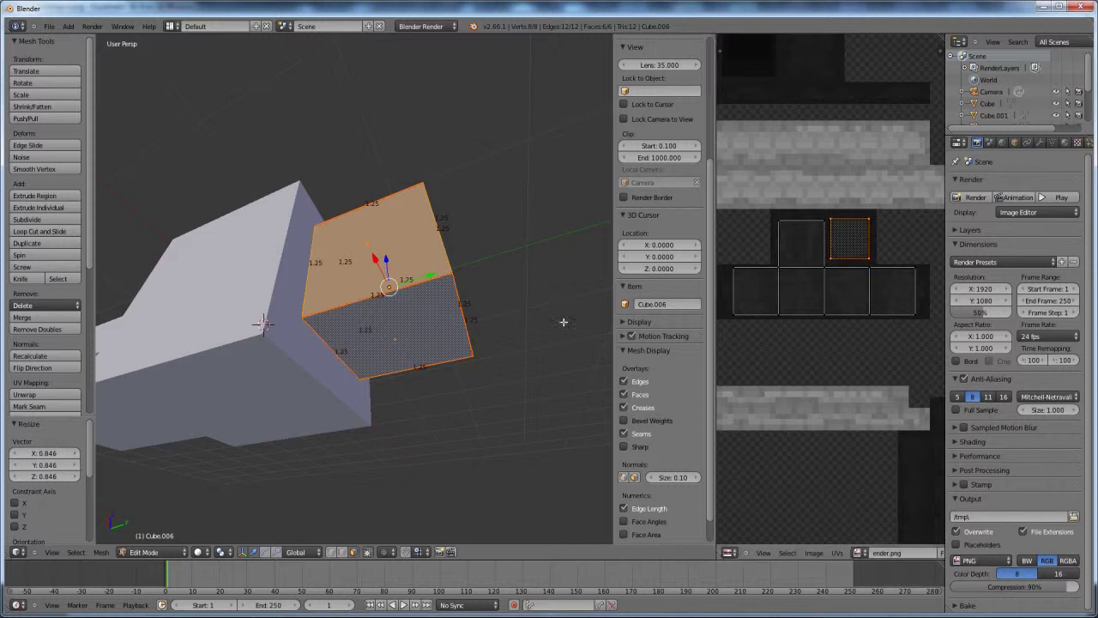
- Switch the viewport to Texture shading and inspect the neck cube outside edit mode
mouse_move(564, 319)
middle_down()
mouse_move(383, 375)
mouse_move(284, 532)
middle_up()
click(199, 551)
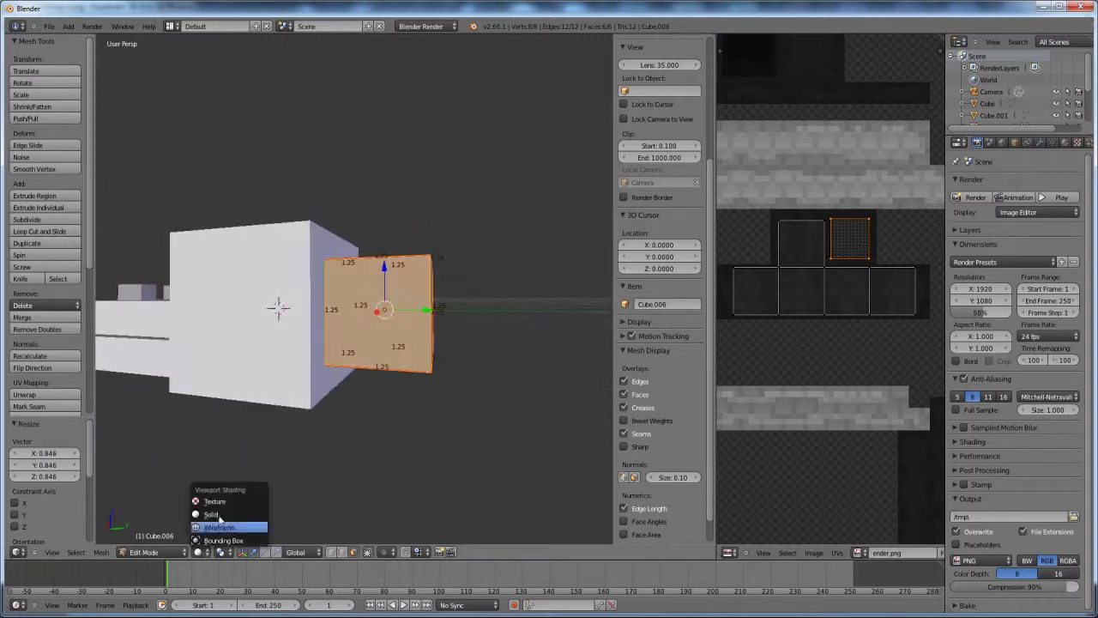
click(215, 501)
mouse_move(220, 502)
middle_down()
mouse_move(416, 390)
mouse_move(356, 435)
mouse_move(290, 419)
mouse_move(263, 399)
mouse_move(307, 348)
mouse_move(373, 344)
mouse_move(432, 456)
mouse_move(476, 449)
mouse_move(446, 320)
mouse_move(280, 400)
mouse_move(265, 432)
mouse_move(292, 468)
mouse_move(505, 478)
mouse_move(379, 219)
mouse_move(286, 258)
mouse_move(307, 365)
mouse_move(367, 372)
middle_up()
key(Tab)
scroll(367, 372, down, 3)
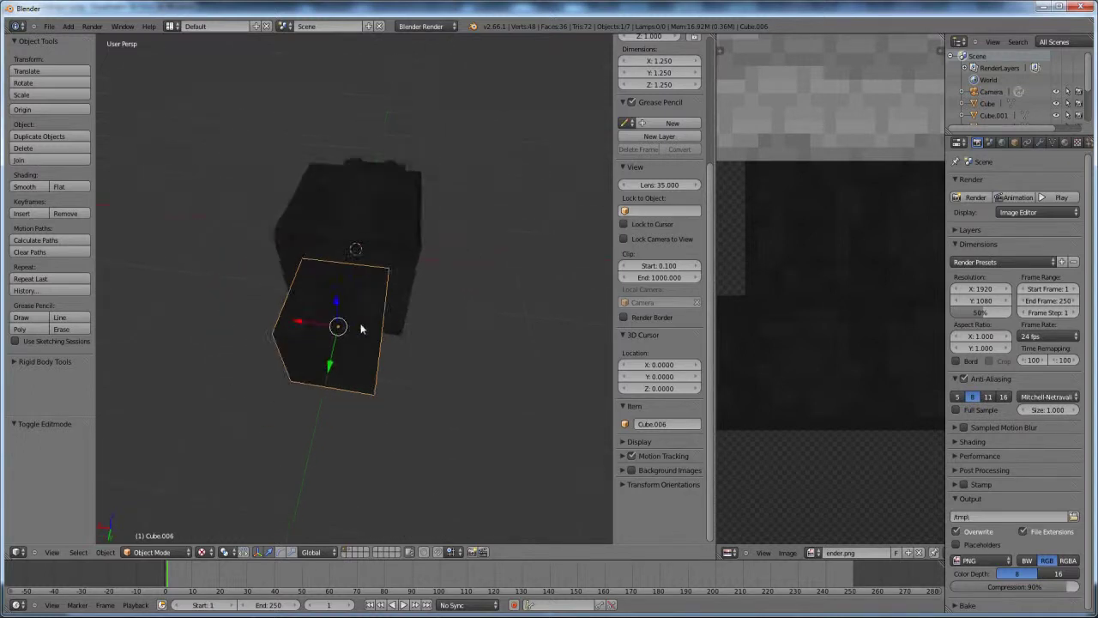
- Scale the neck cube's full UV layout by 1.060, shift it over the dark texture area, and inspect the textured neck in Object Mode
key(Tab)
scroll(845, 282, down, 5)
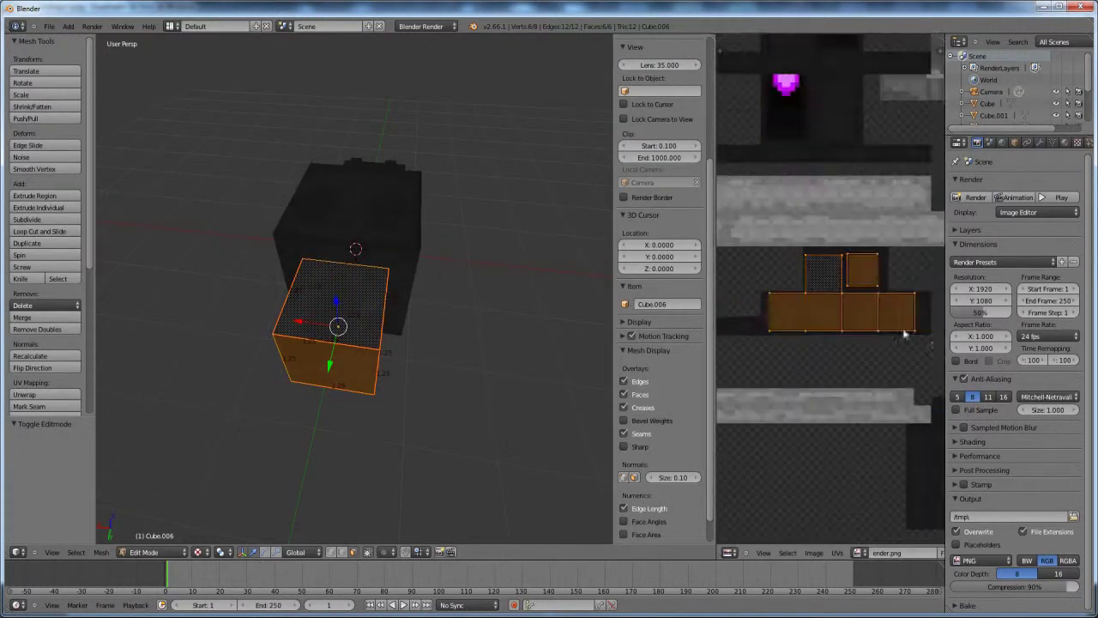
key(s)
click(927, 352)
scroll(874, 345, up, 3)
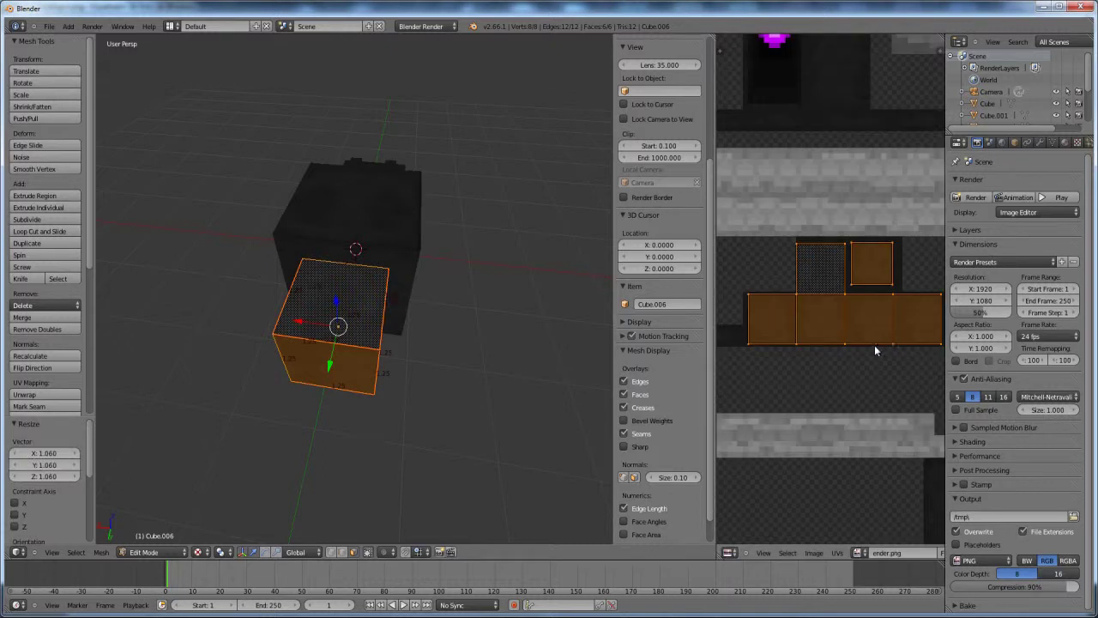
key(g)
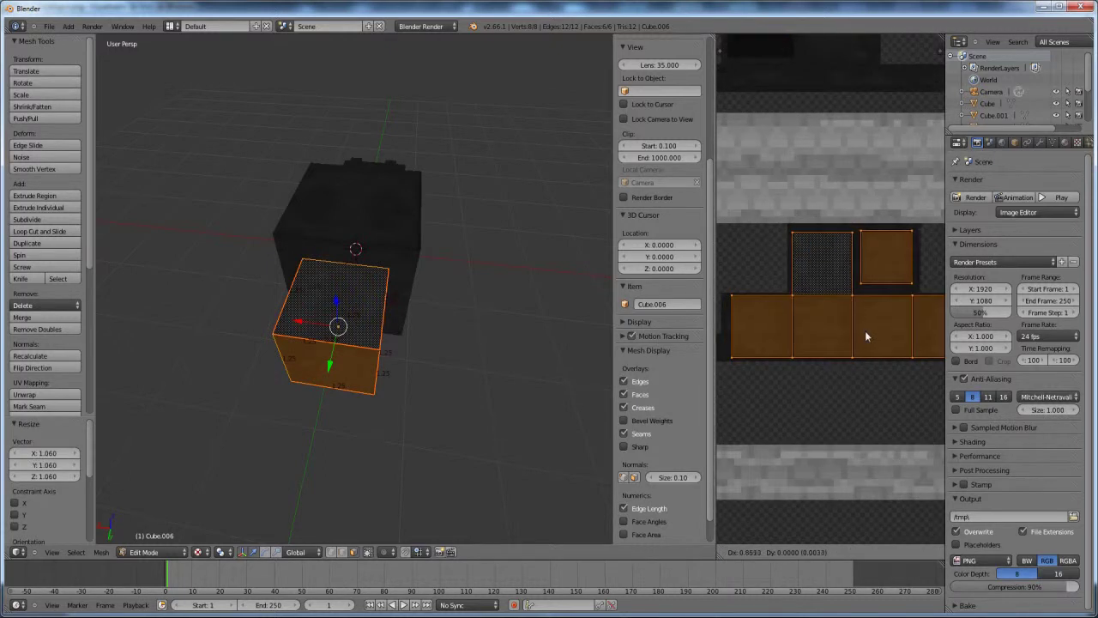
click(865, 330)
key(Tab)
mouse_move(436, 368)
middle_down()
mouse_move(441, 348)
mouse_move(510, 297)
mouse_move(508, 244)
mouse_move(493, 220)
mouse_move(390, 264)
mouse_move(370, 314)
mouse_move(398, 363)
mouse_move(385, 363)
mouse_move(390, 350)
mouse_move(561, 346)
mouse_move(543, 364)
mouse_move(459, 376)
mouse_move(423, 363)
middle_up()
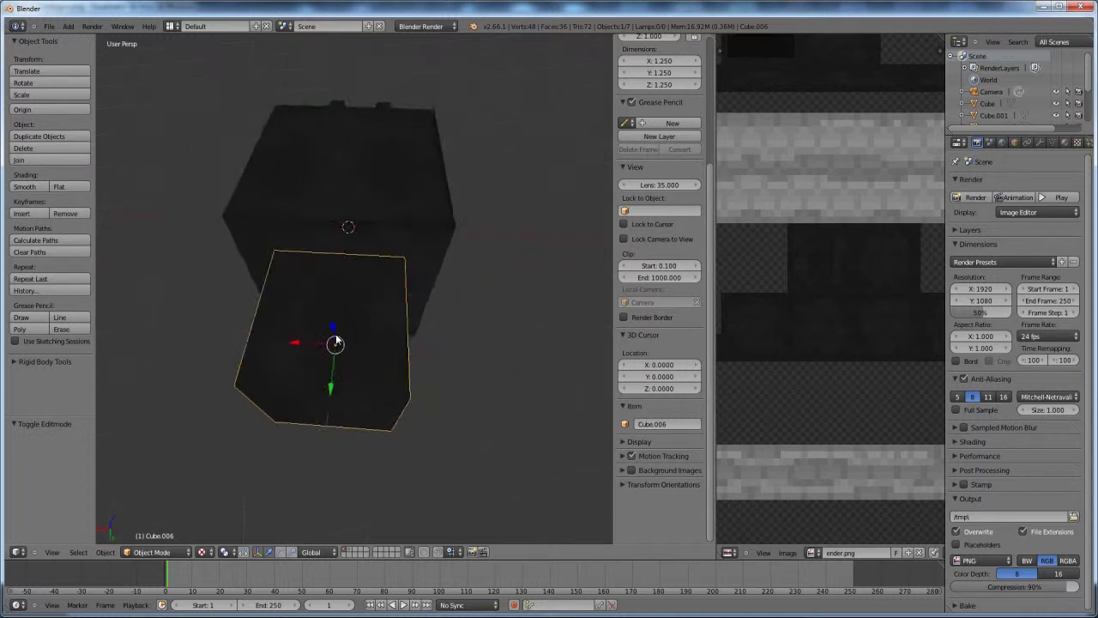
middle_drag(335, 346, 457, 364)
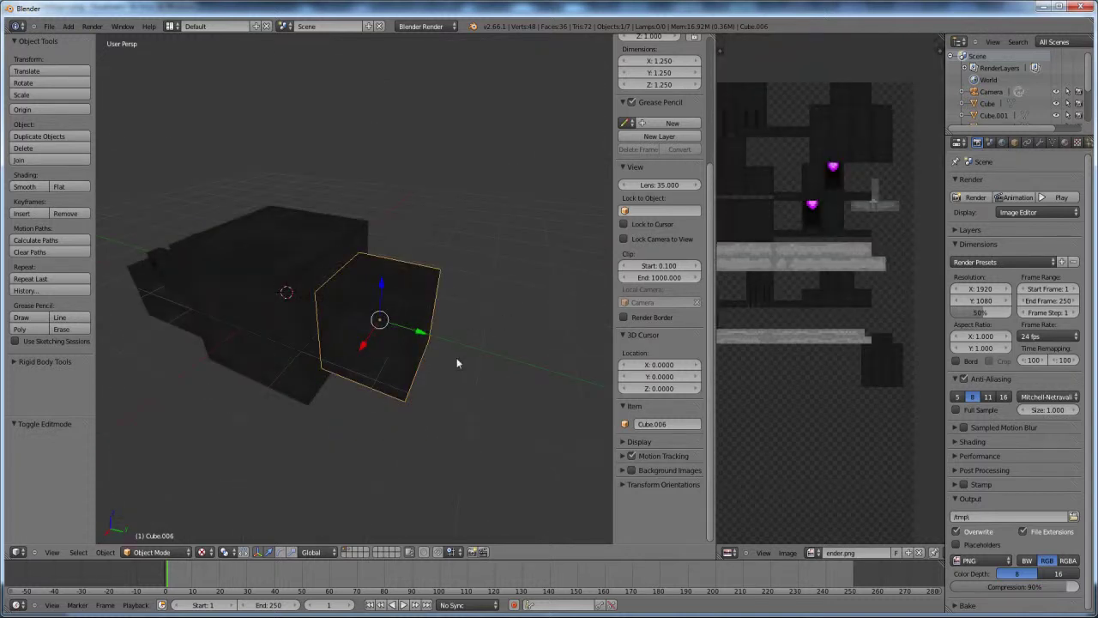
- Add a cube, raise it, and move it about 1.6 along Y above the neck segment
key(shift+a)
mouse_move(457, 361)
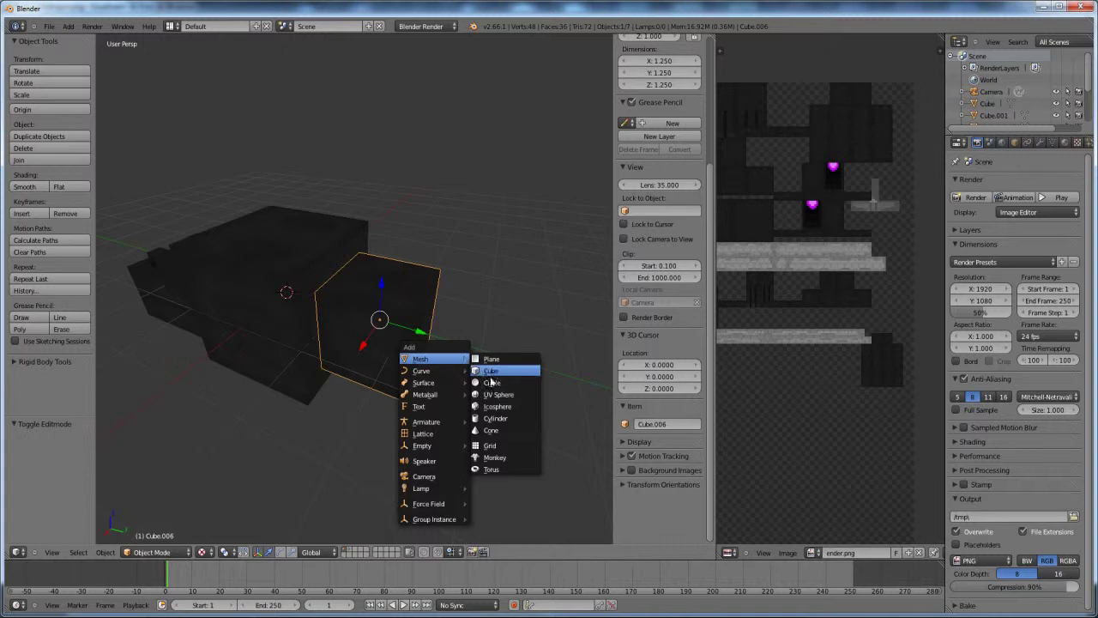
click(495, 375)
key(s)
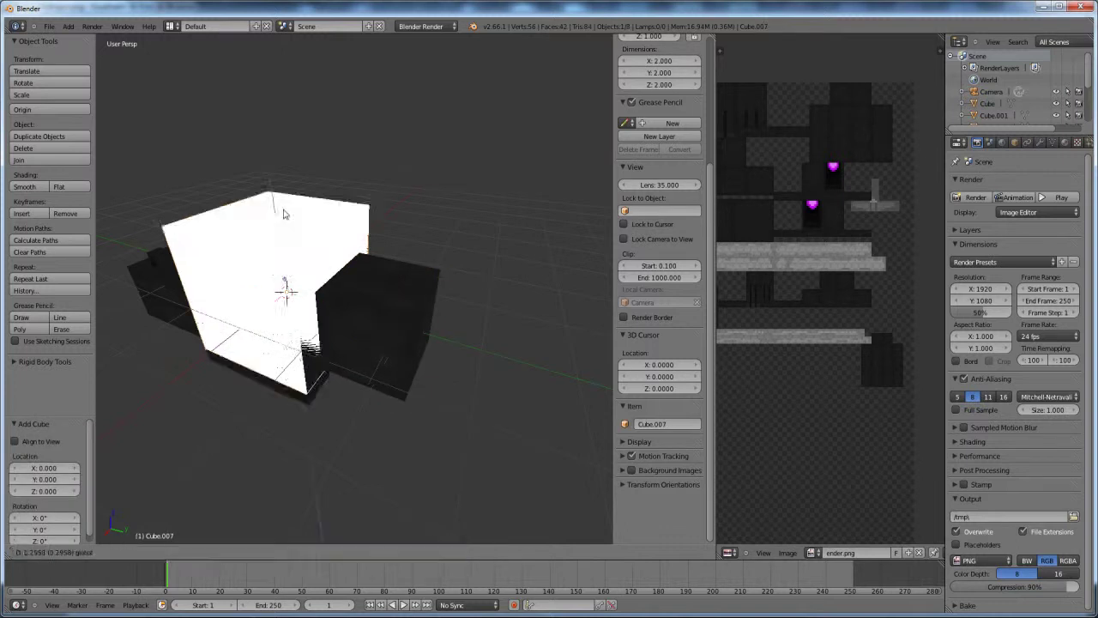
click(283, 157)
key(g)
key(y)
click(362, 406)
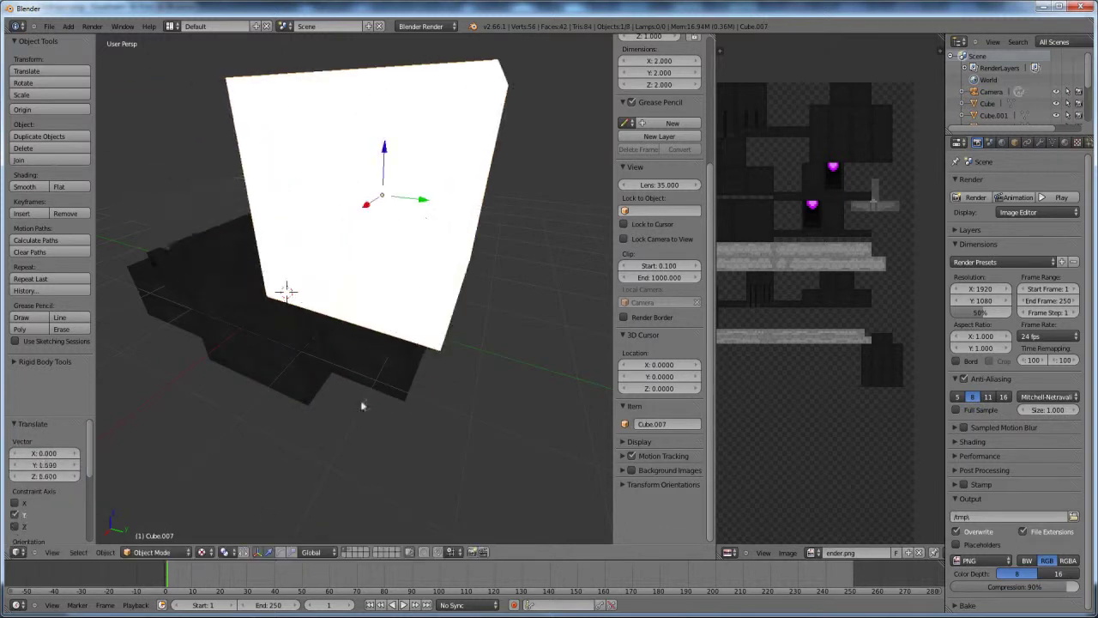
- Return the viewport to Solid shading and turn on edge length display for the new cube in Edit Mode
click(203, 552)
click(225, 516)
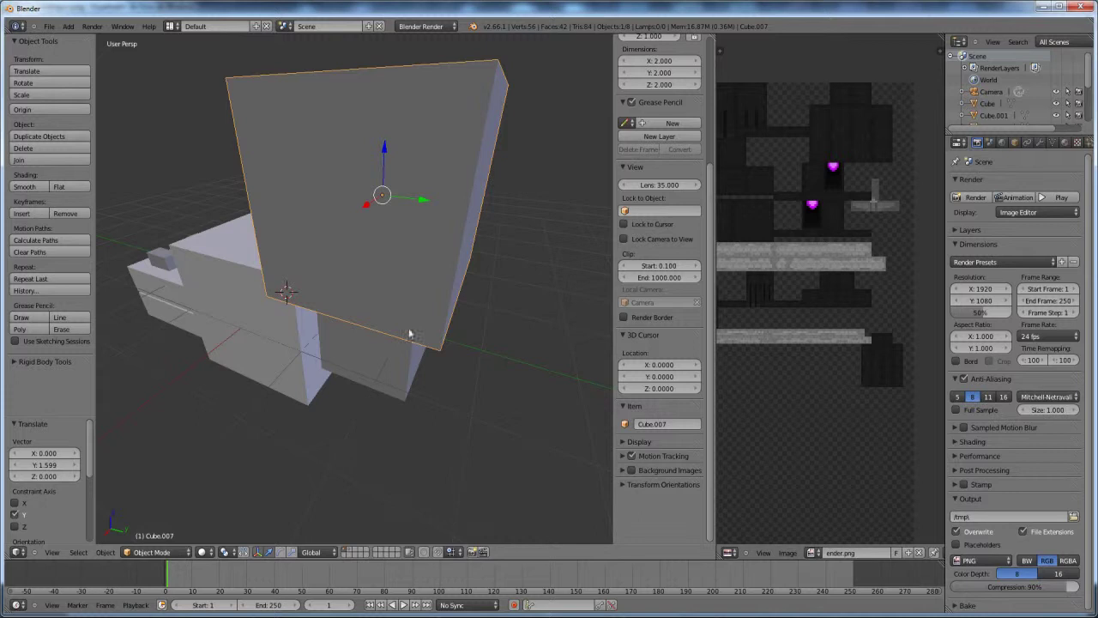
middle_drag(420, 318, 421, 326)
key(Tab)
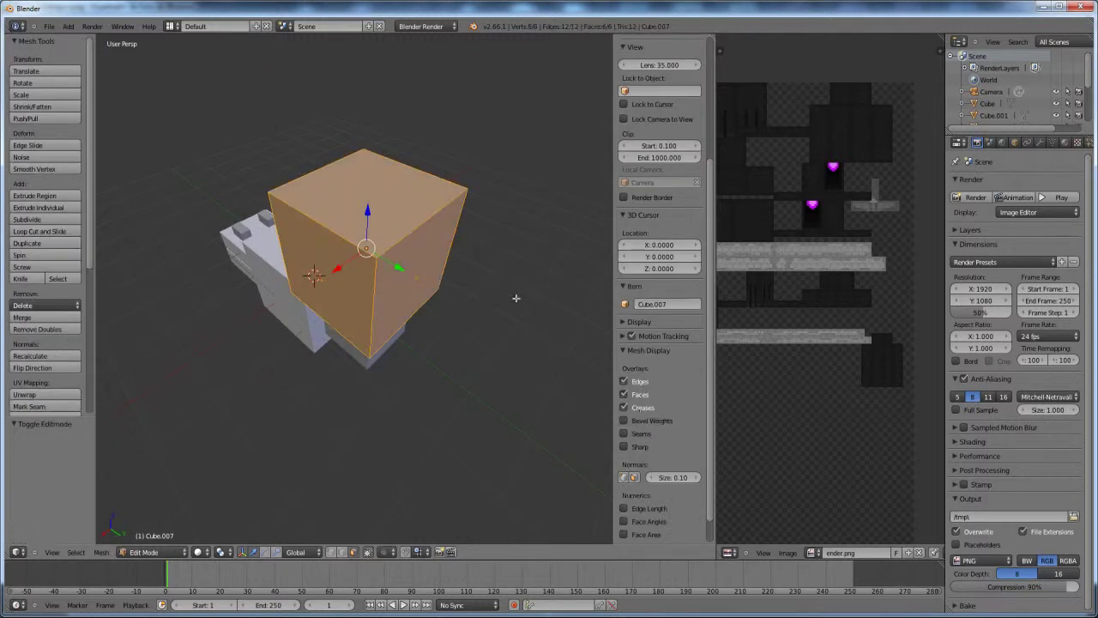
click(625, 508)
click(402, 332)
middle_drag(402, 332, 420, 286)
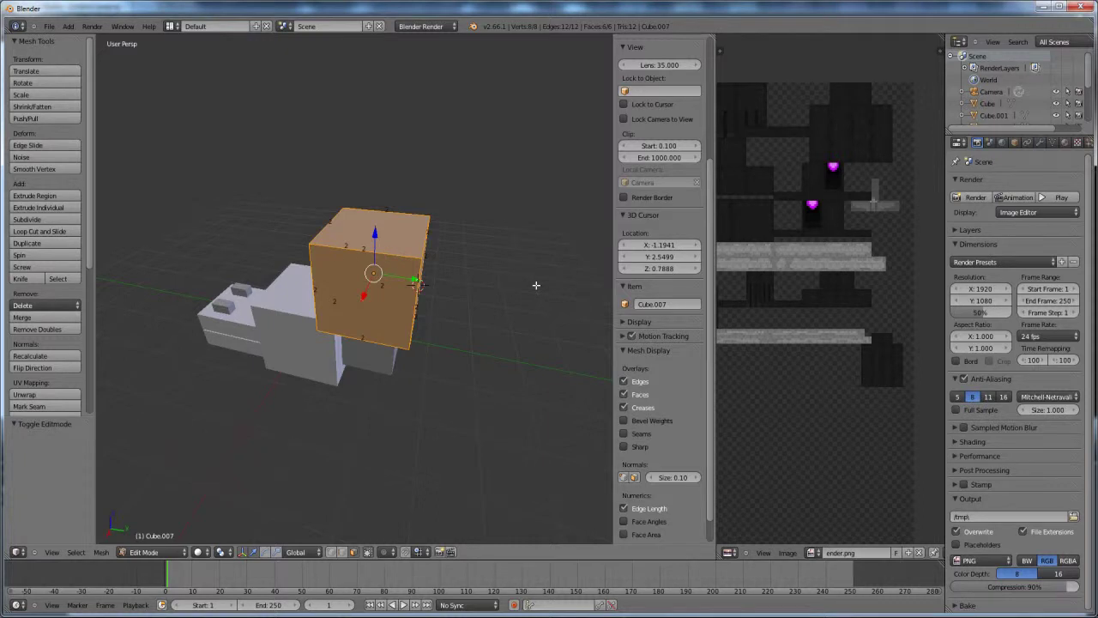
- Scale the new cube's mesh by 0.375 along Y
key(s)
key(y)
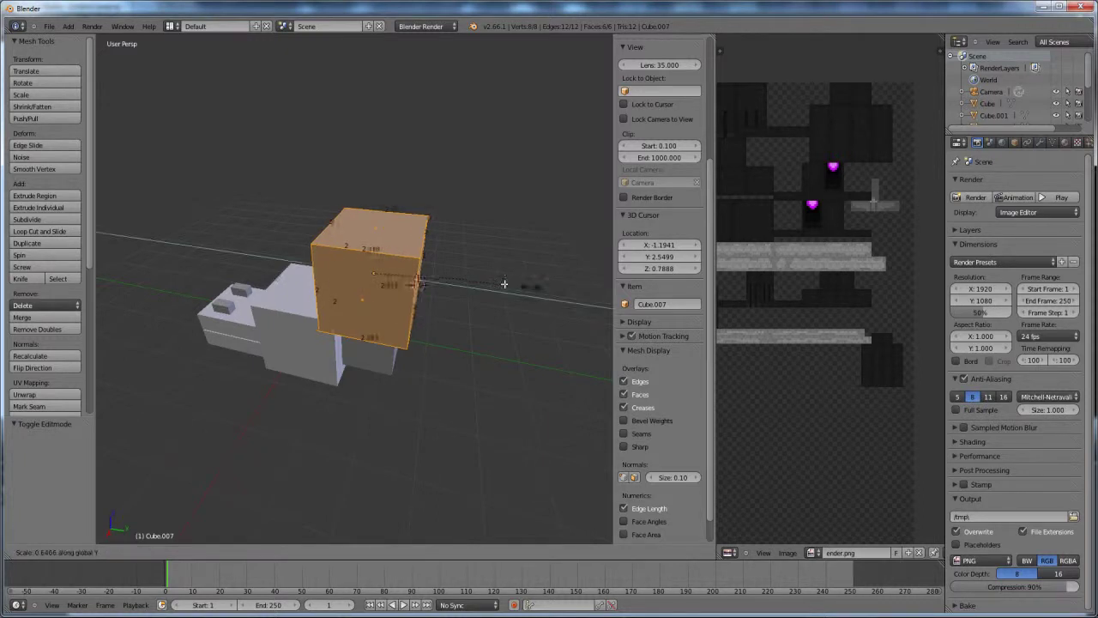
text(.375)
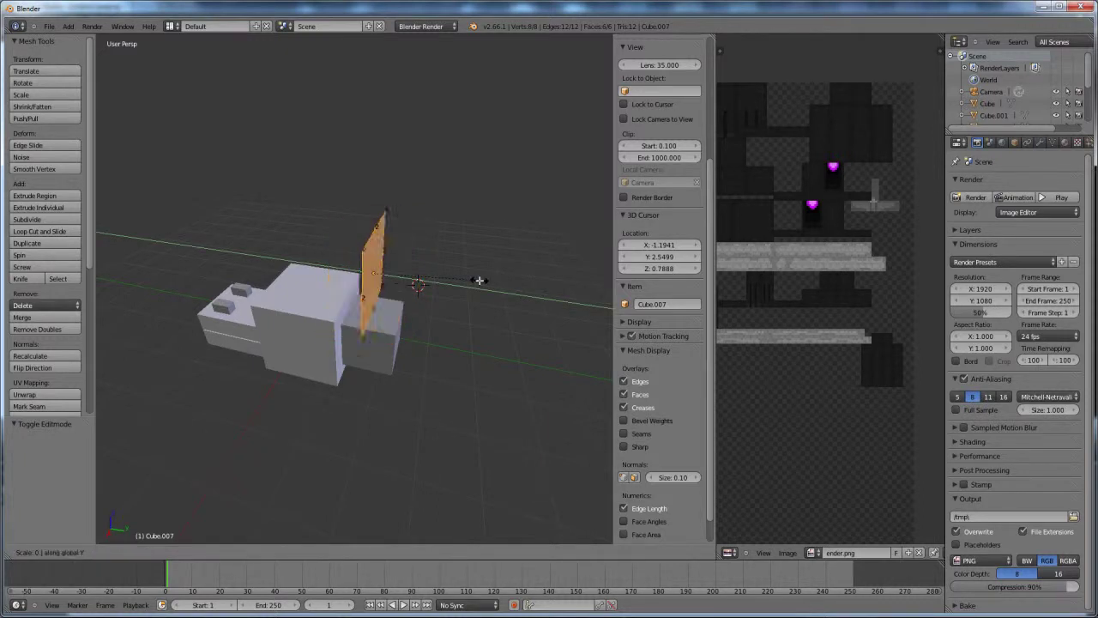
key(Return)
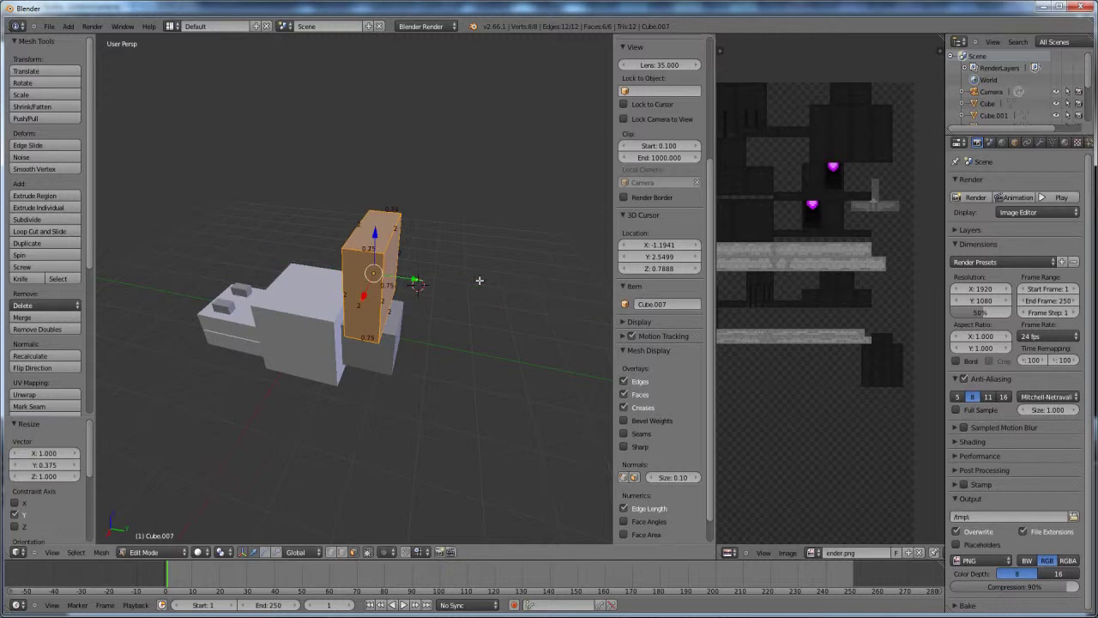
- Scale the new cube's mesh by 0.25 along X
scroll(425, 268, up, 2)
middle_drag(368, 216, 279, 316)
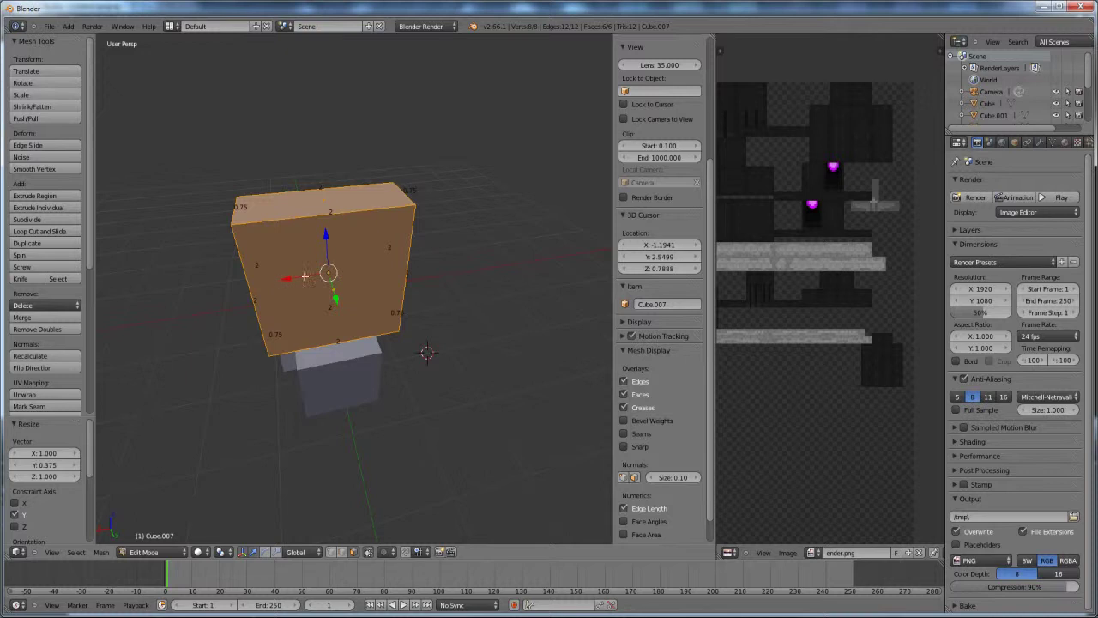
key(s)
key(x)
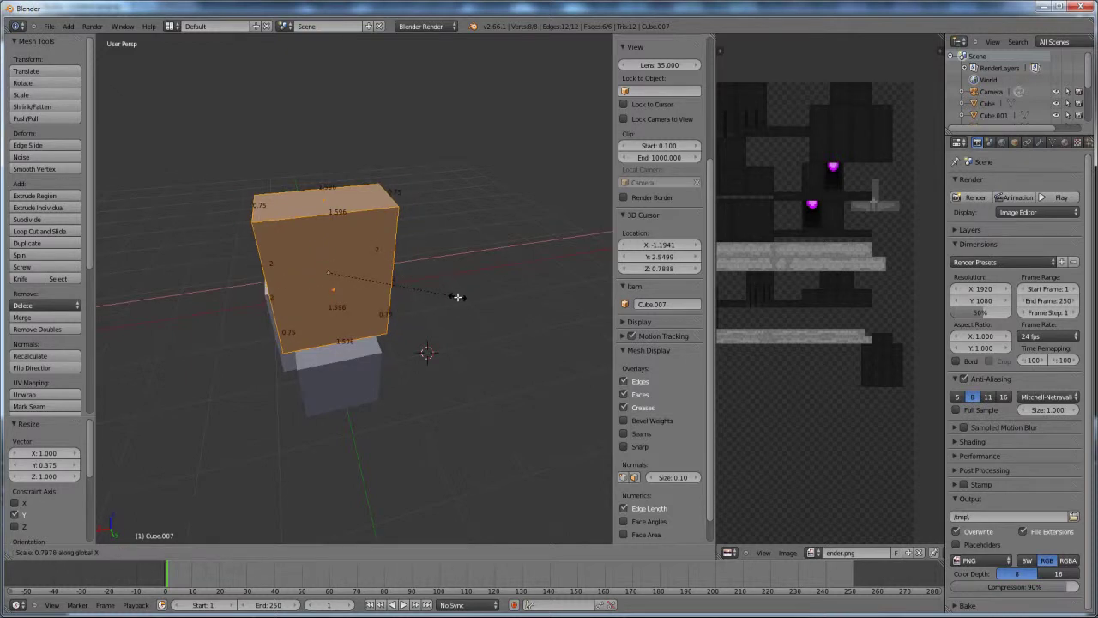
text(.25)
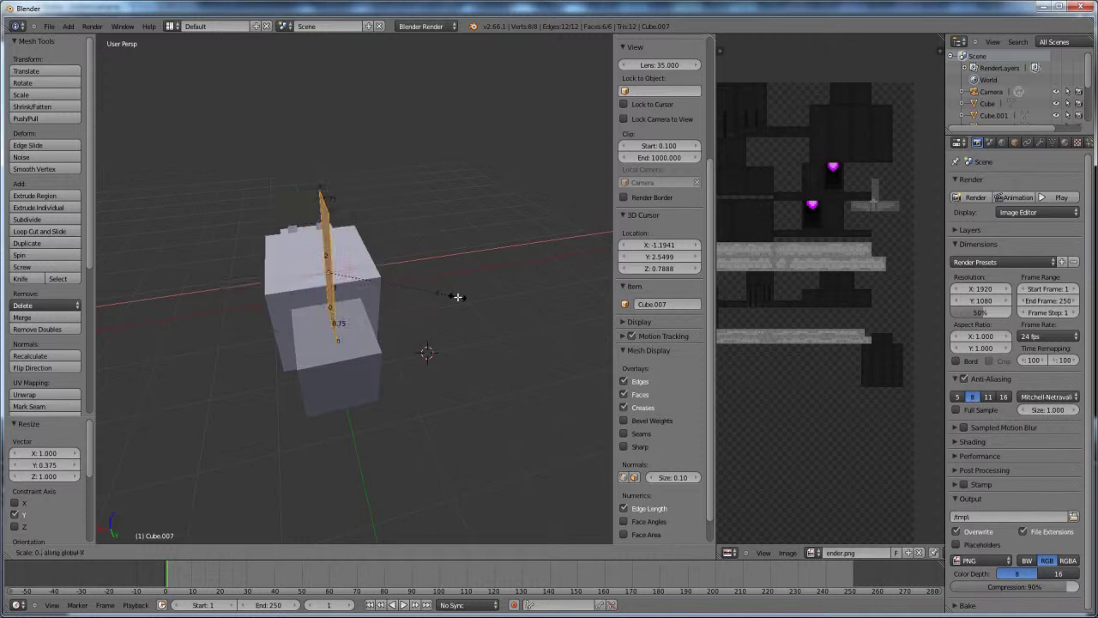
key(Return)
- Scale the new cube's mesh by 0.25 along Z and check its proportions against the dragon texture
middle_drag(413, 285, 537, 208)
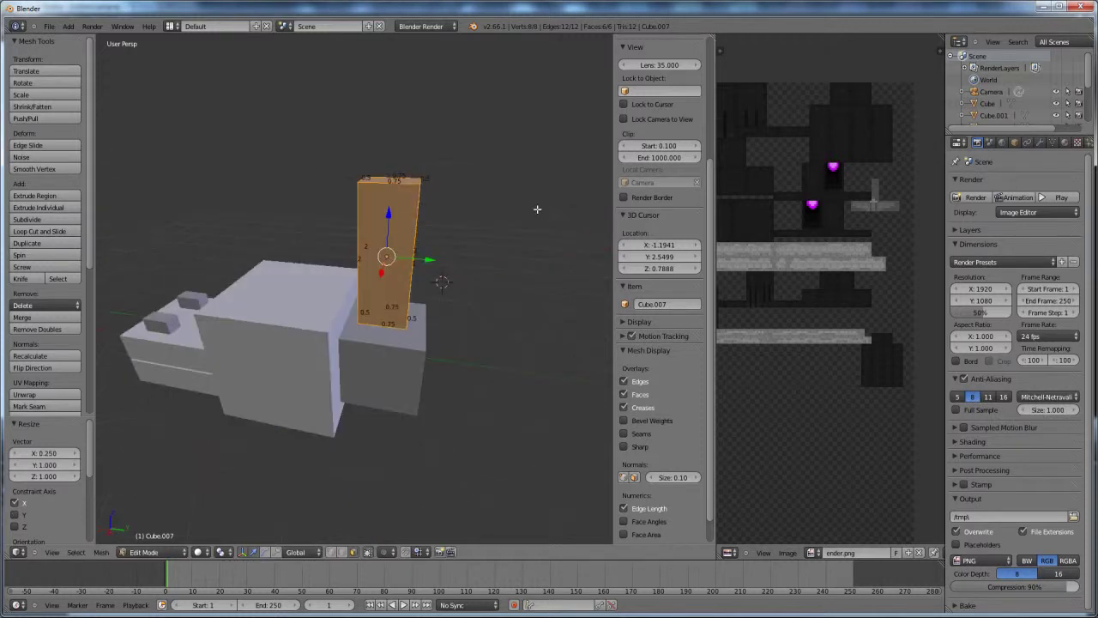
text(sz)
text(.25)
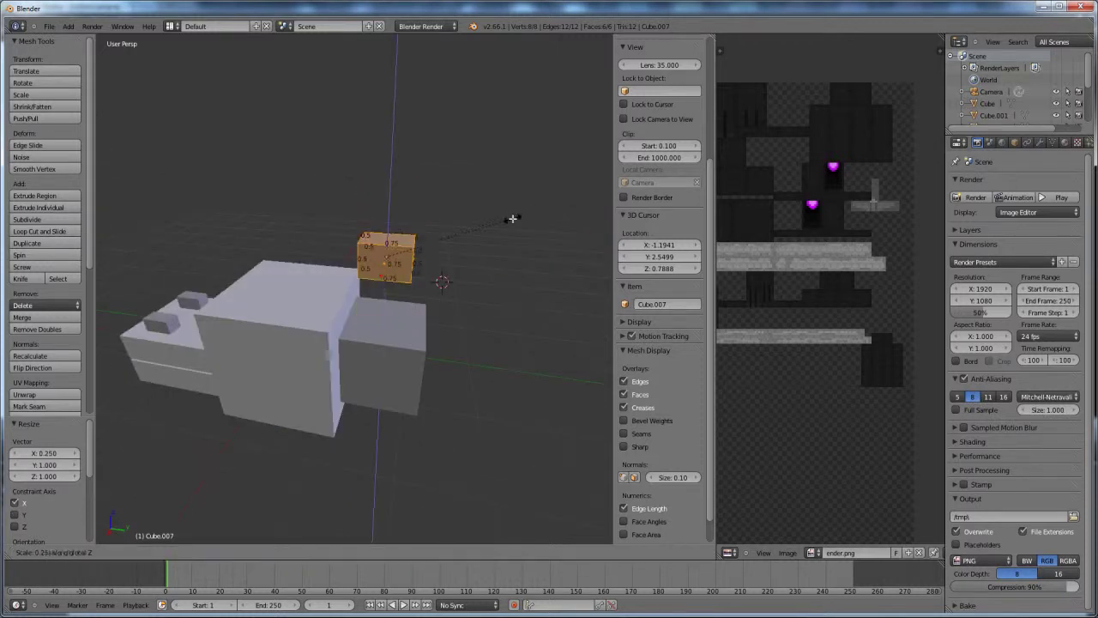
key(Return)
middle_drag(506, 220, 398, 268)
key(Tab)
middle_drag(443, 312, 458, 335)
key(Tab)
scroll(859, 291, up, 5)
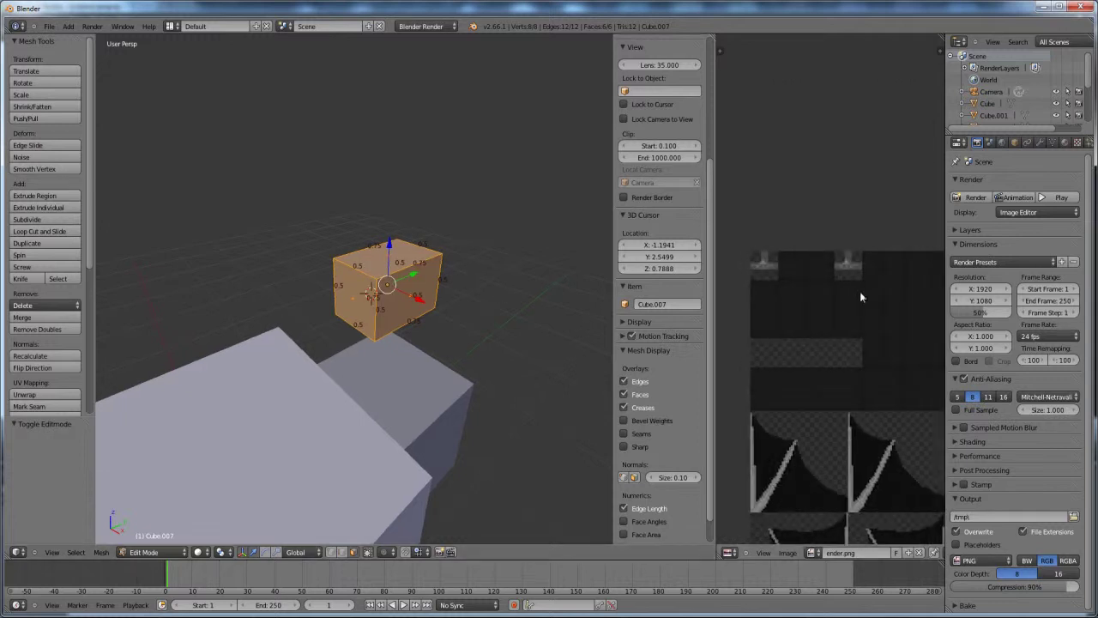
- Examine the spike patch on the dragon texture and set the spike cube to edge selection
scroll(869, 295, up, 2)
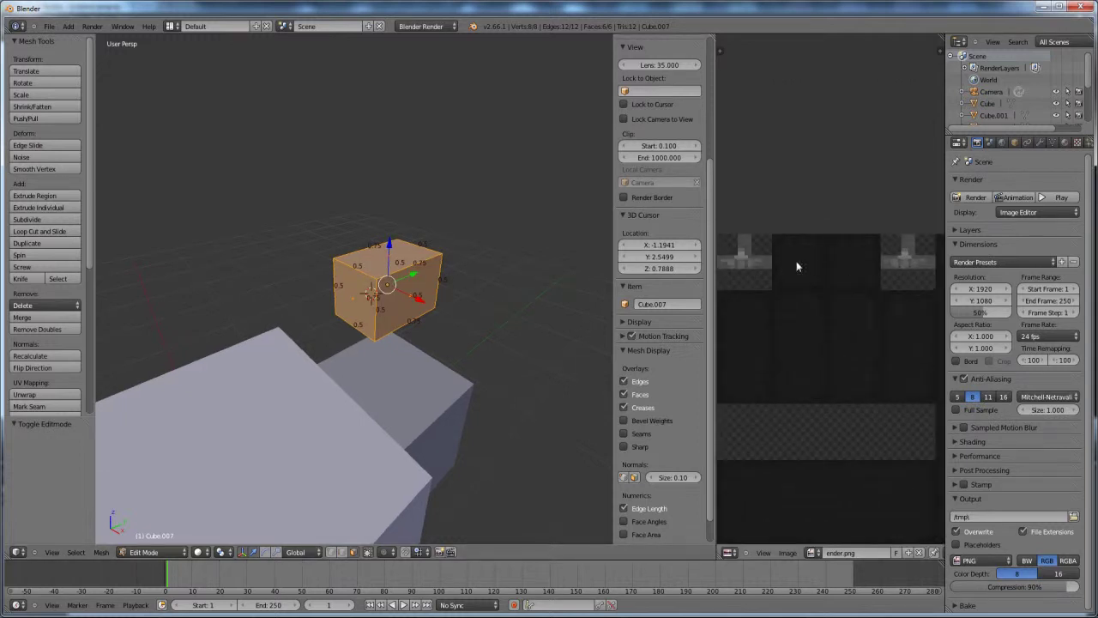
middle_drag(910, 272, 837, 283)
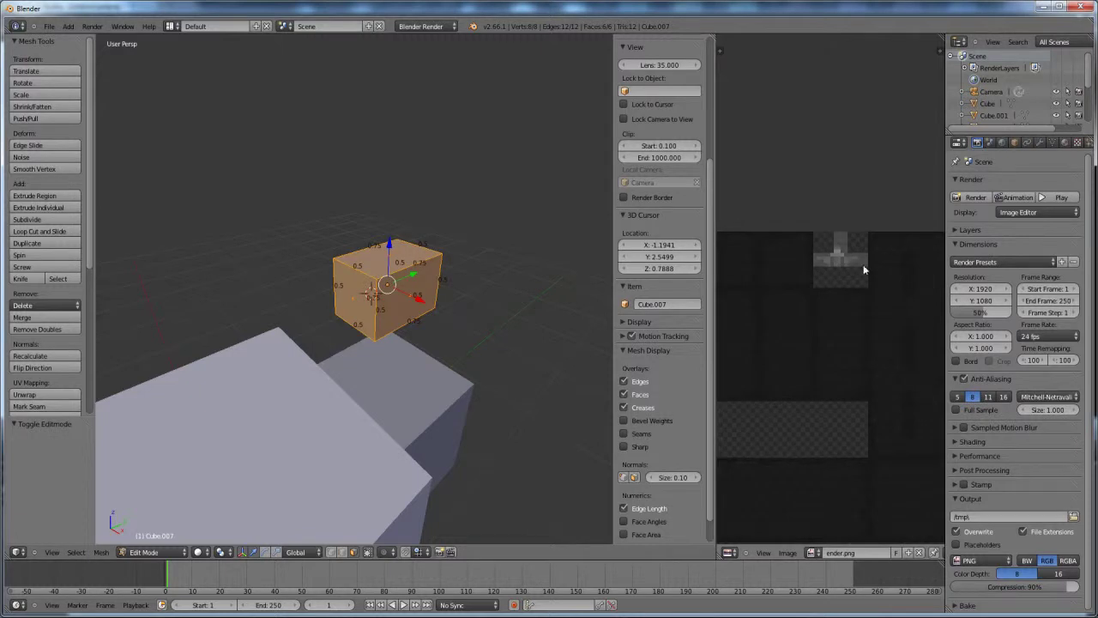
scroll(889, 269, down, 1)
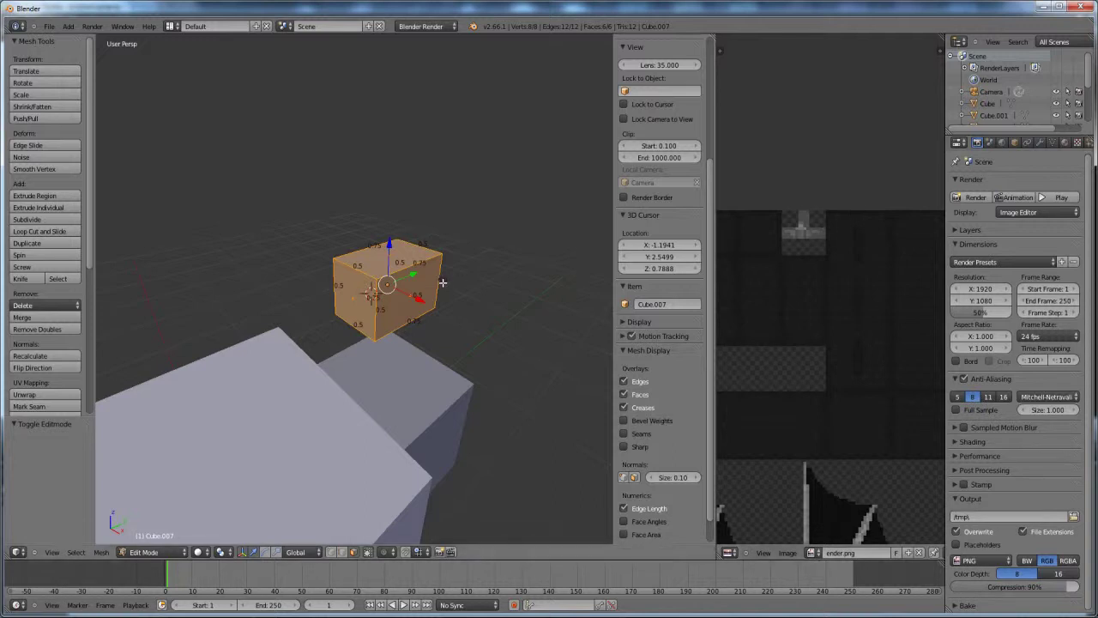
key(ctrl+Tab)
click(410, 269)
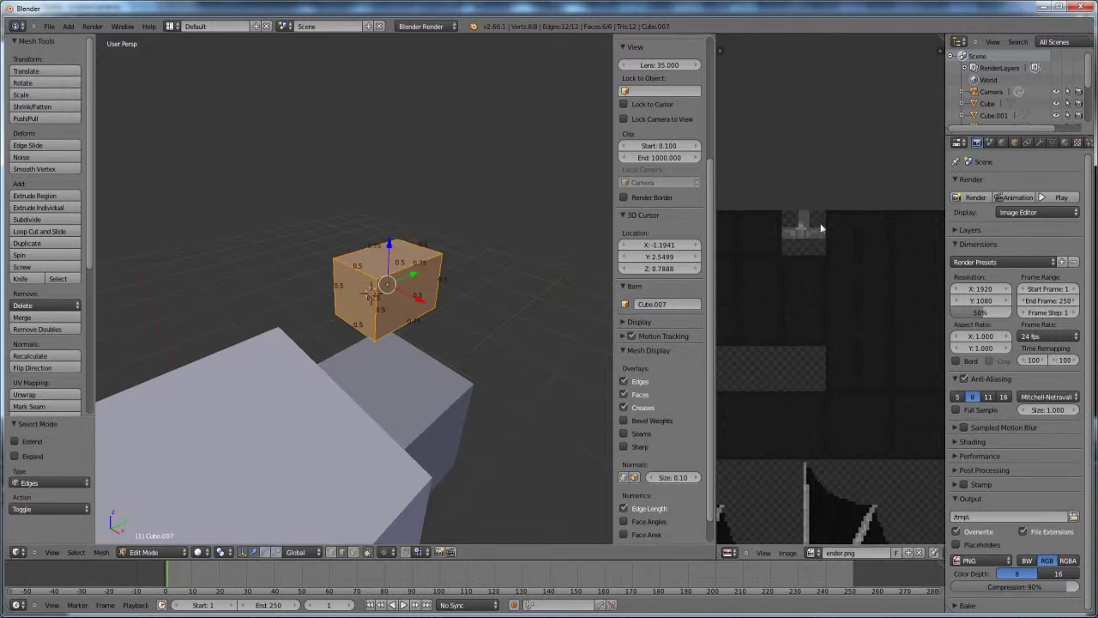
- Mark seams along the chosen top, end and bottom edges of the spike cube
right_click(434, 257)
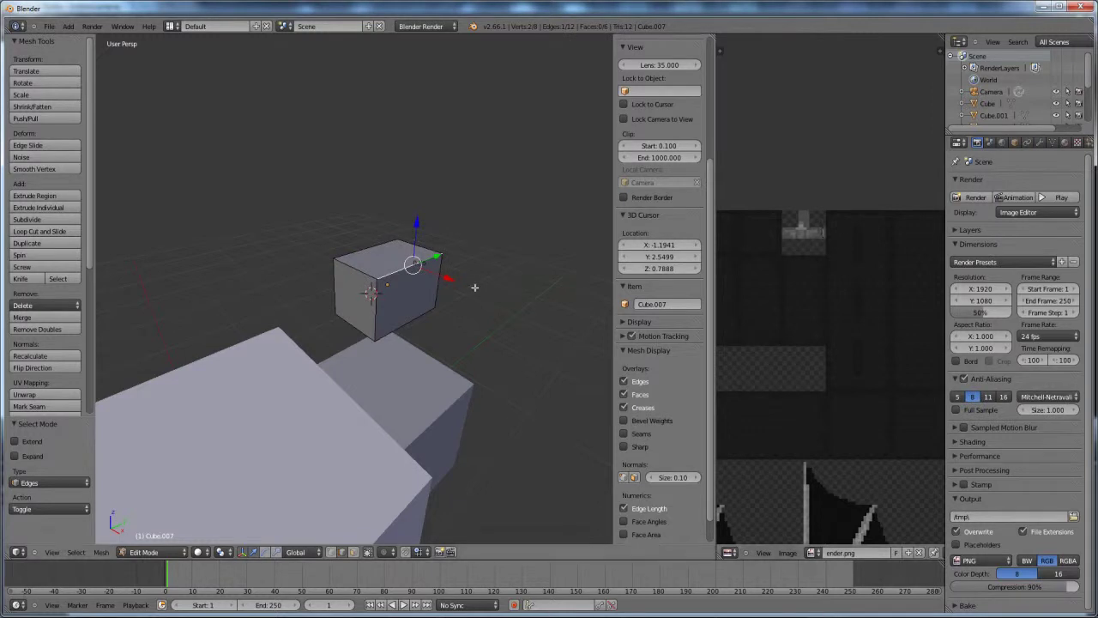
shift+right_click(438, 280)
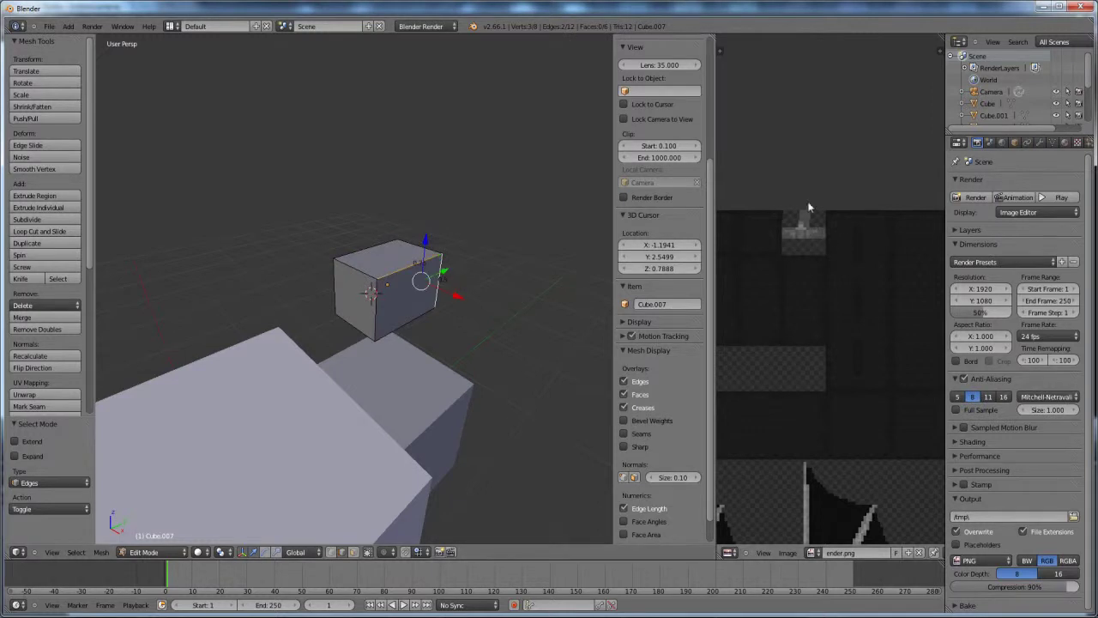
shift+right_click(434, 248)
shift+right_click(360, 251)
shift+right_click(331, 291)
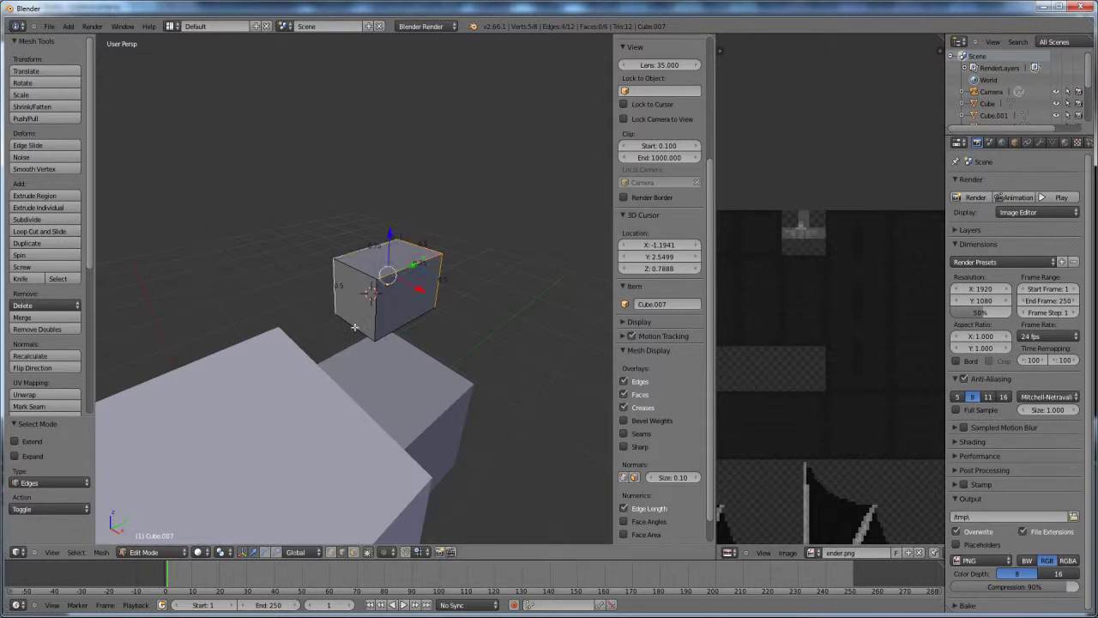
shift+right_click(354, 327)
middle_drag(353, 327, 397, 263)
shift+right_click(389, 252)
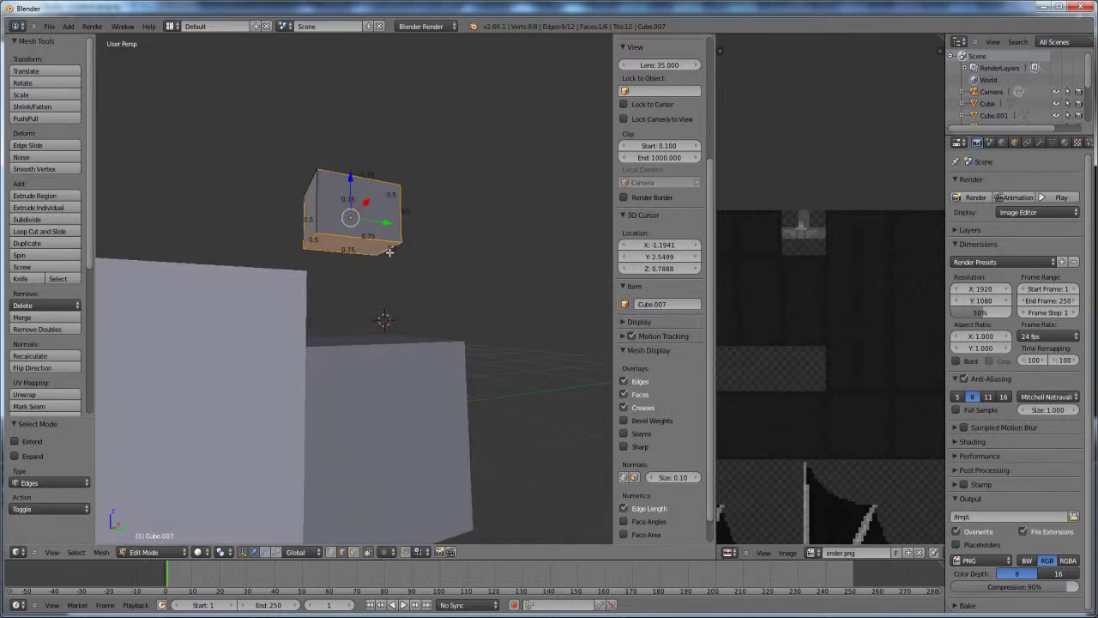
key(ctrl+e)
click(390, 252)
- Unwrap all faces of the spike cube and move its UV islands to the empty area above the texture
key(a)
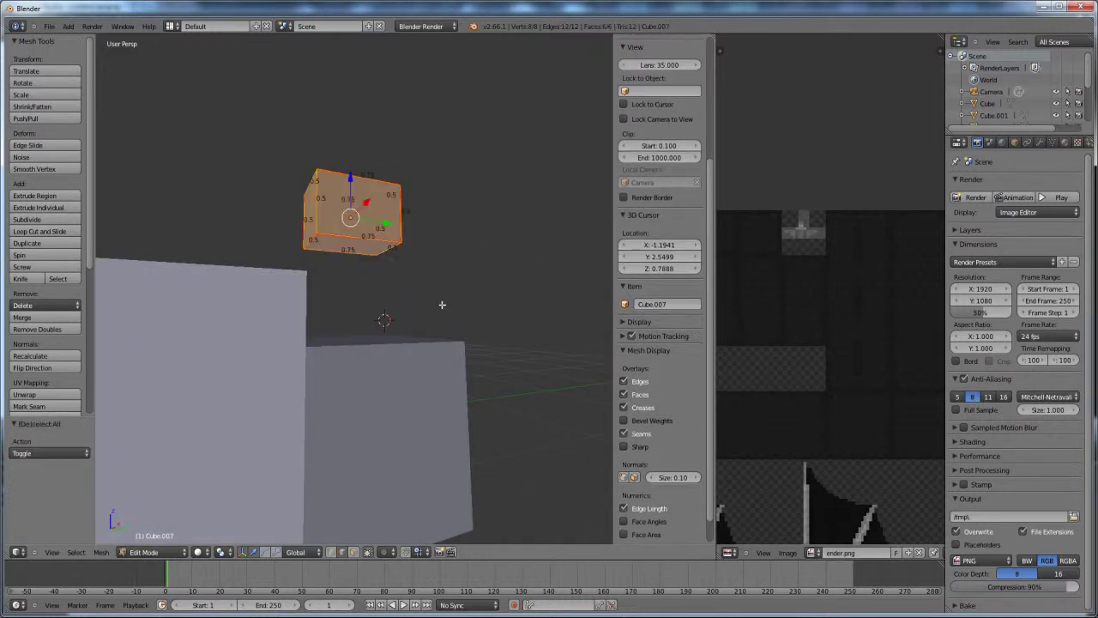
key(u)
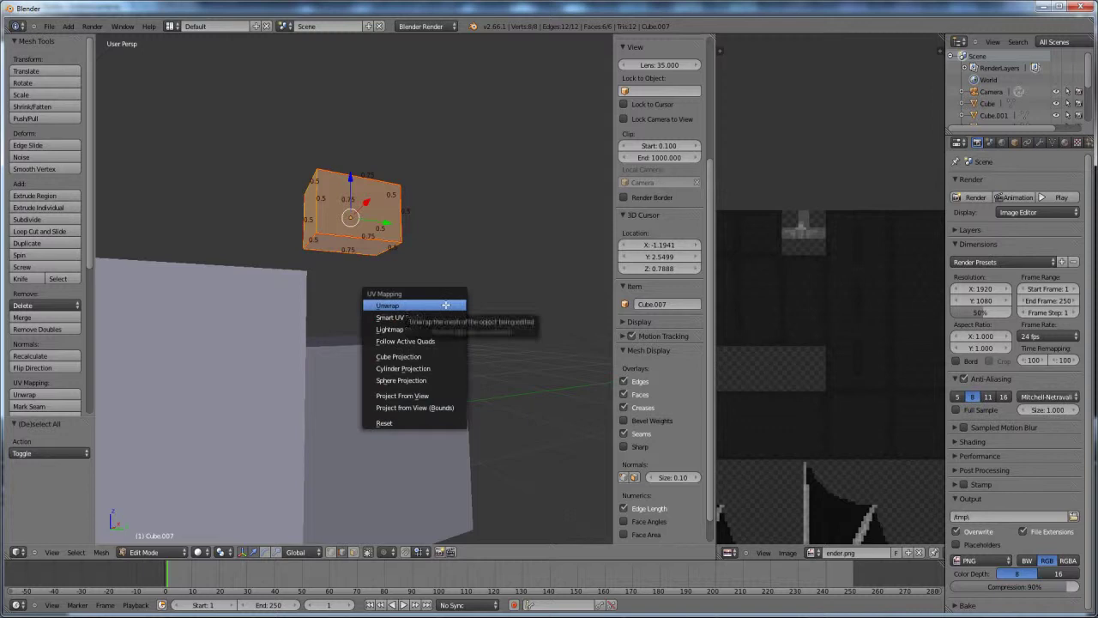
click(446, 304)
scroll(888, 324, down, 2)
scroll(889, 324, down, 1)
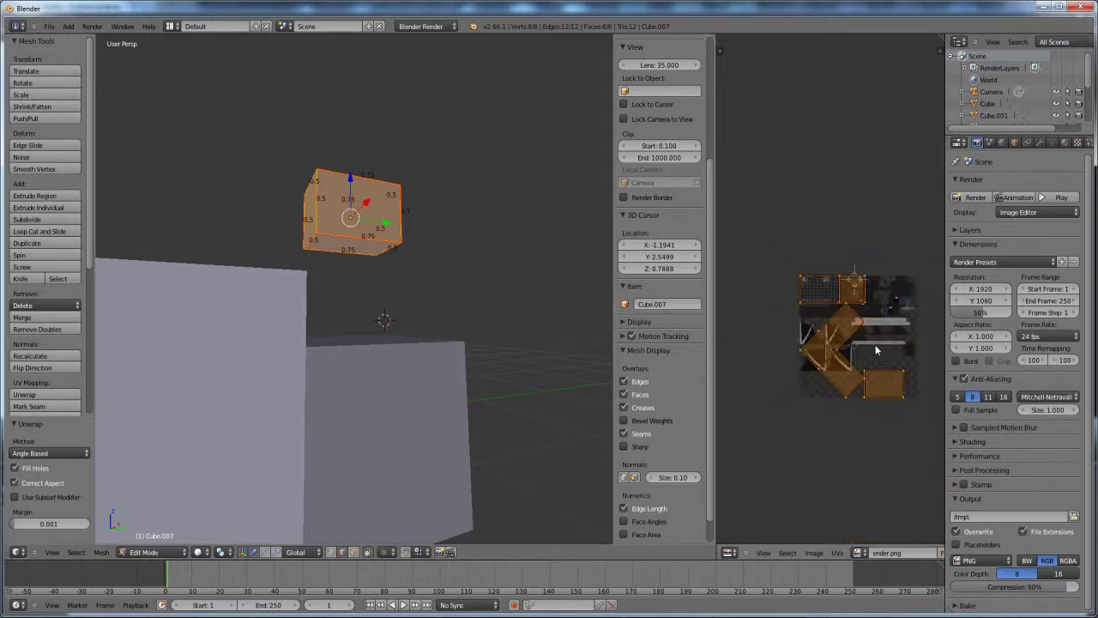
key(g)
click(864, 185)
- Select the L-shaped UV island of three faces and rotate it by -45 degrees
right_click(864, 185)
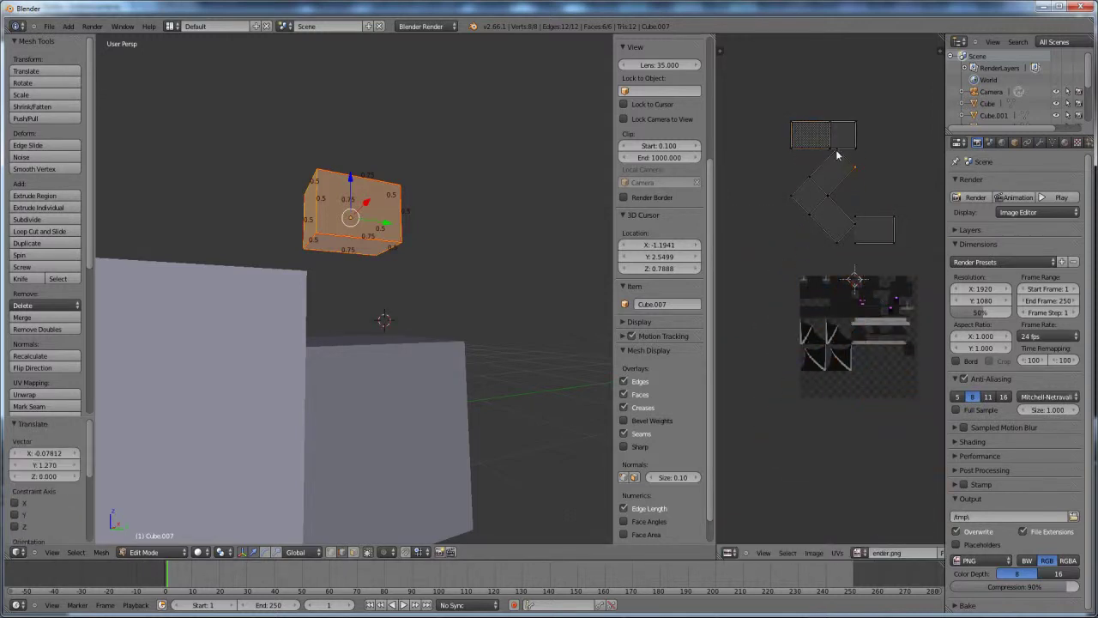
right_click(822, 197)
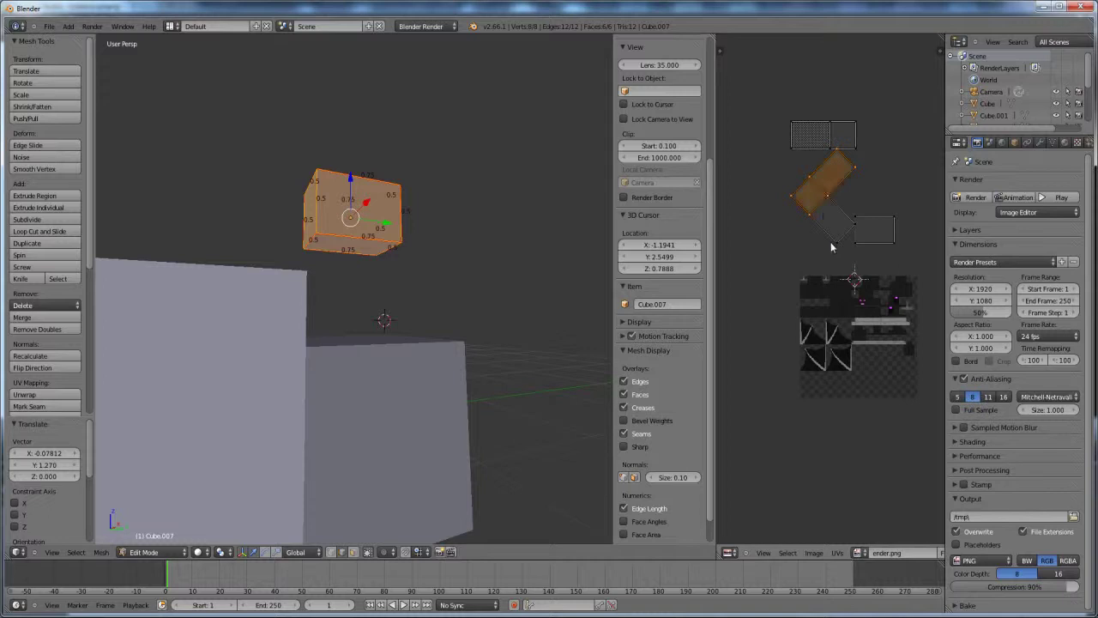
shift+right_click(854, 230)
key(r)
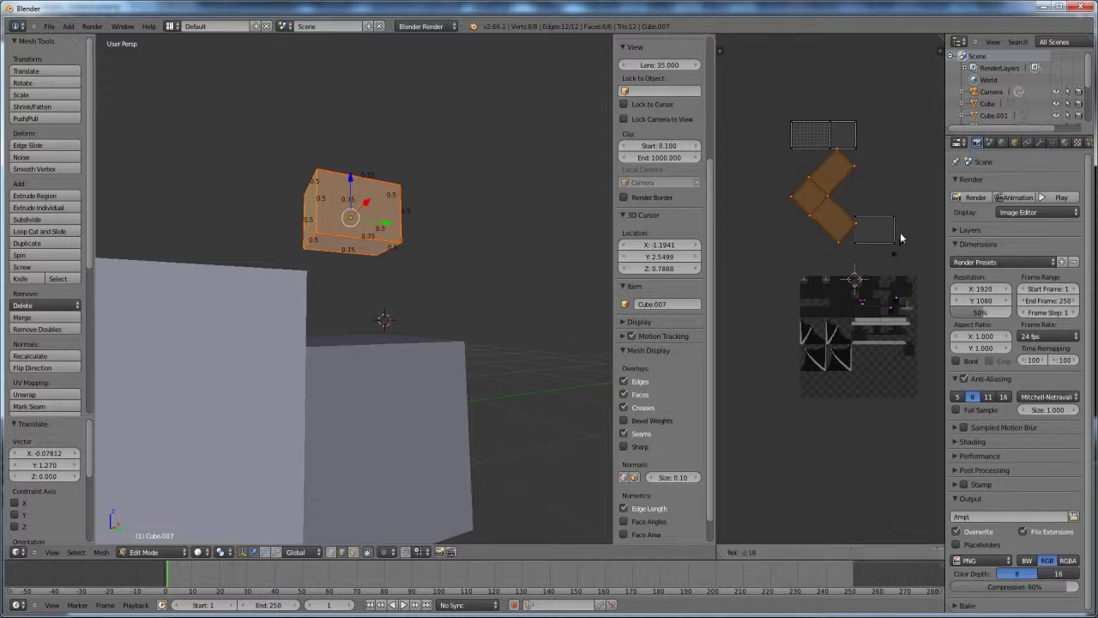
text(-45)
key(Return)
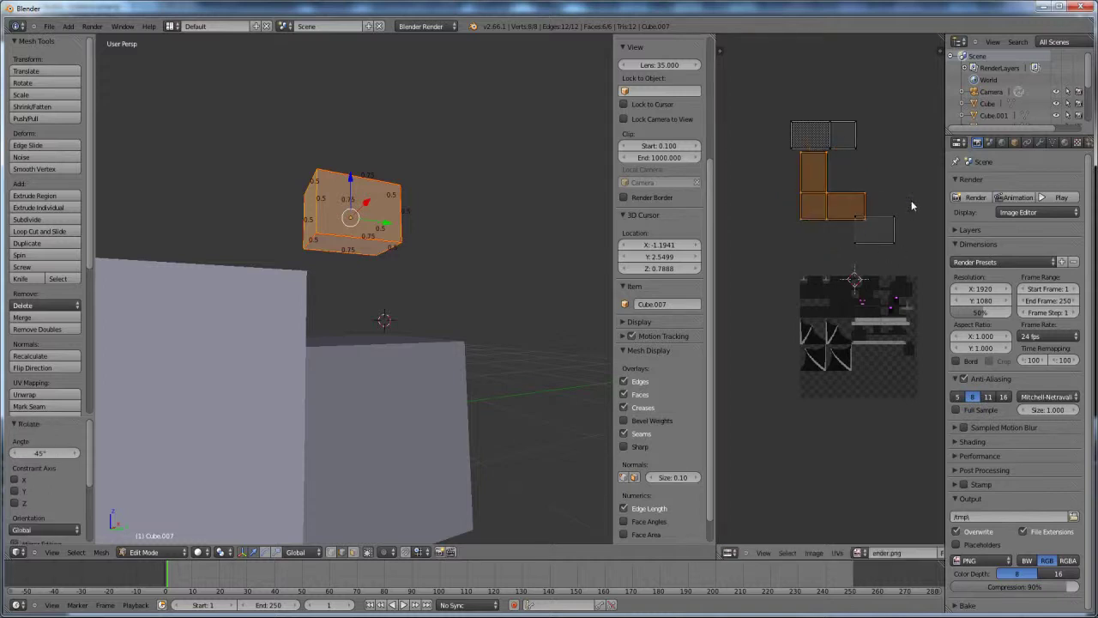
- Scale the L-shaped UV island by about 0.281 and move it onto the spike patch at the texture's upper edge
key(g)
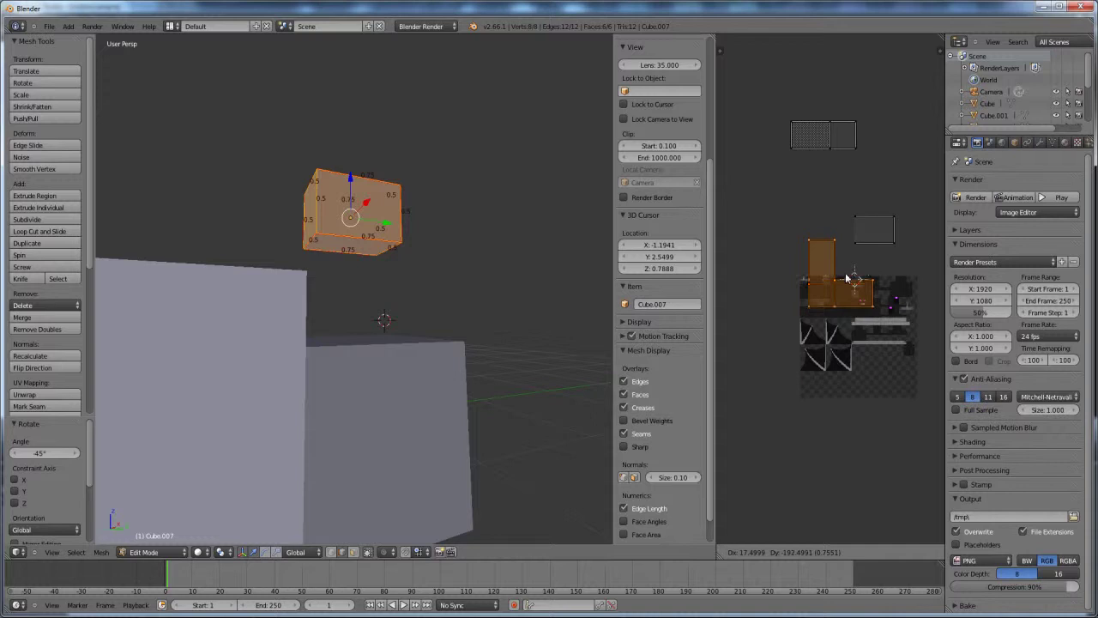
click(856, 281)
scroll(857, 283, up, 4)
key(s)
click(881, 241)
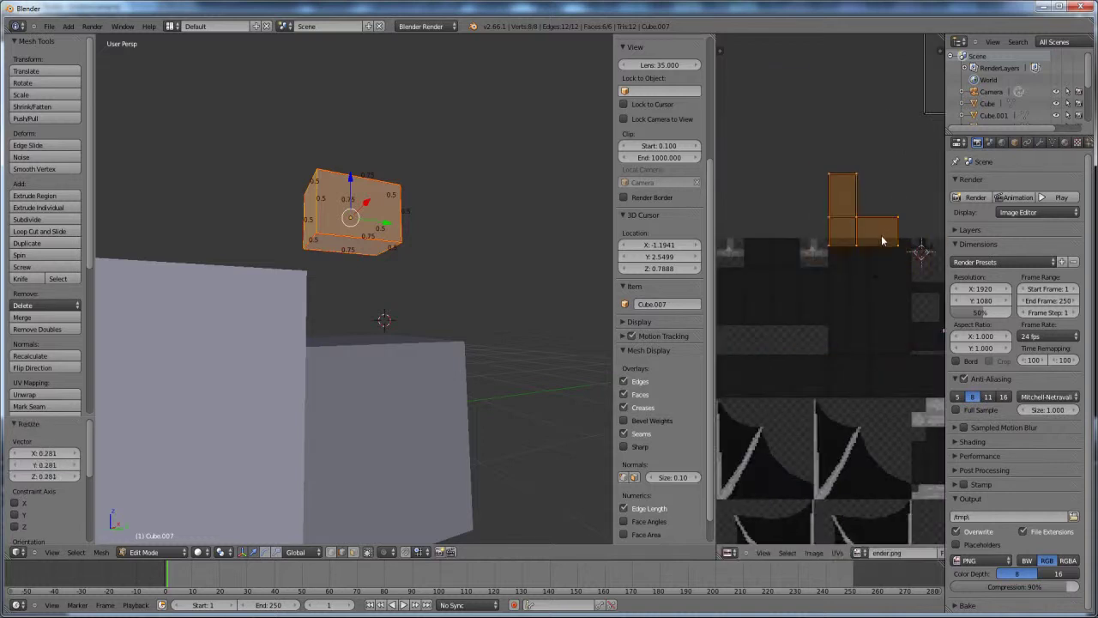
key(g)
click(842, 267)
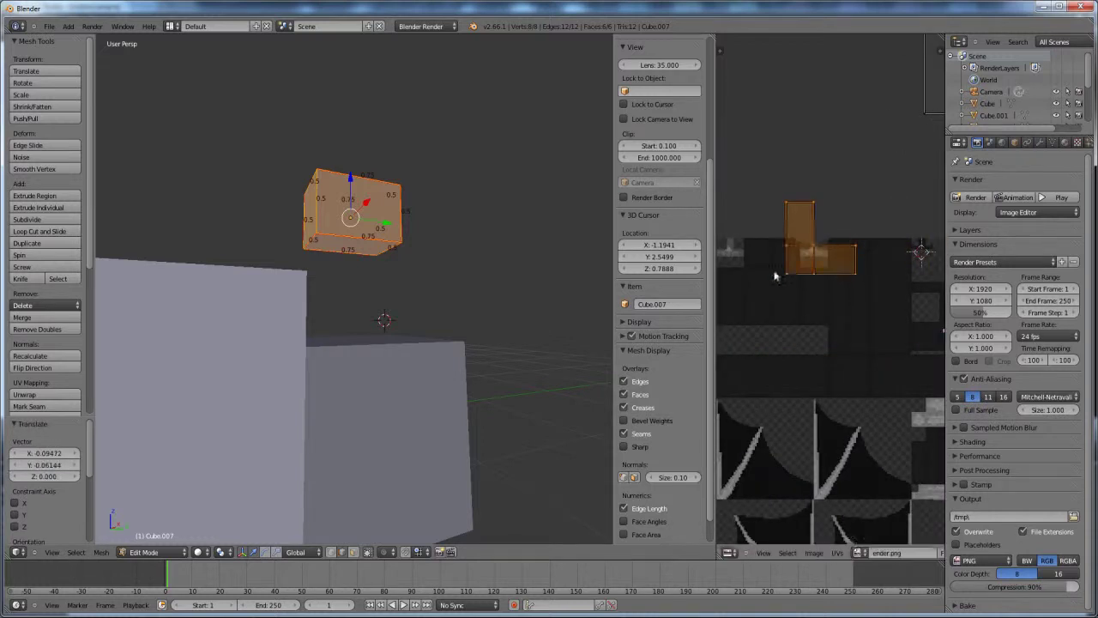
- Widen the UV editor and scale the L-shaped UV island down by about 0.333
middle_drag(713, 267, 731, 271)
ctrl+middle_drag(901, 252, 830, 364)
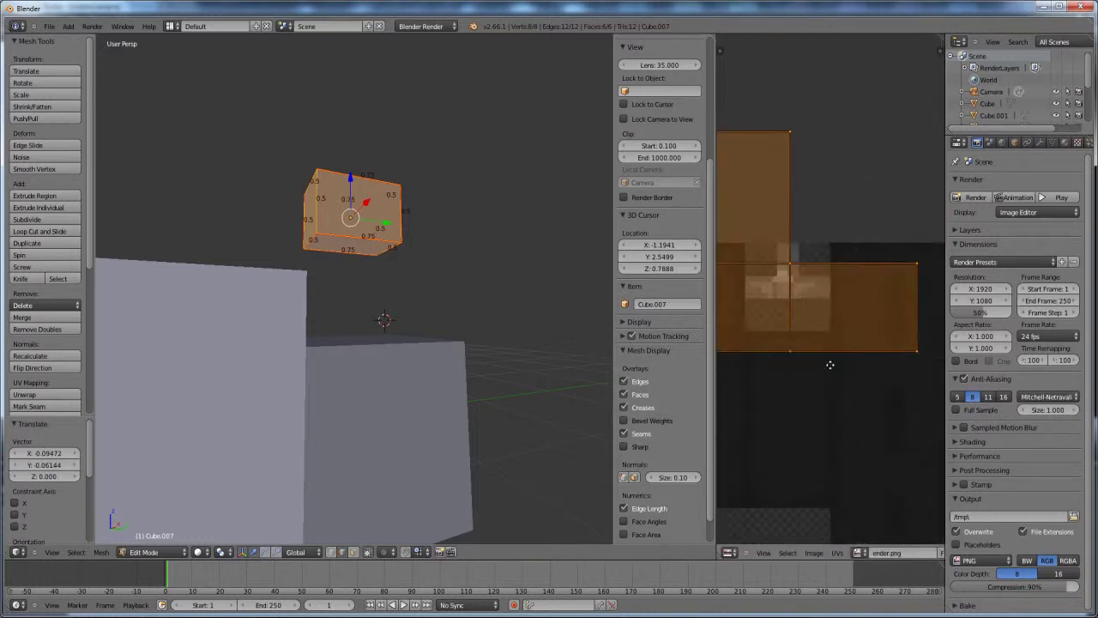
drag(715, 375, 661, 375)
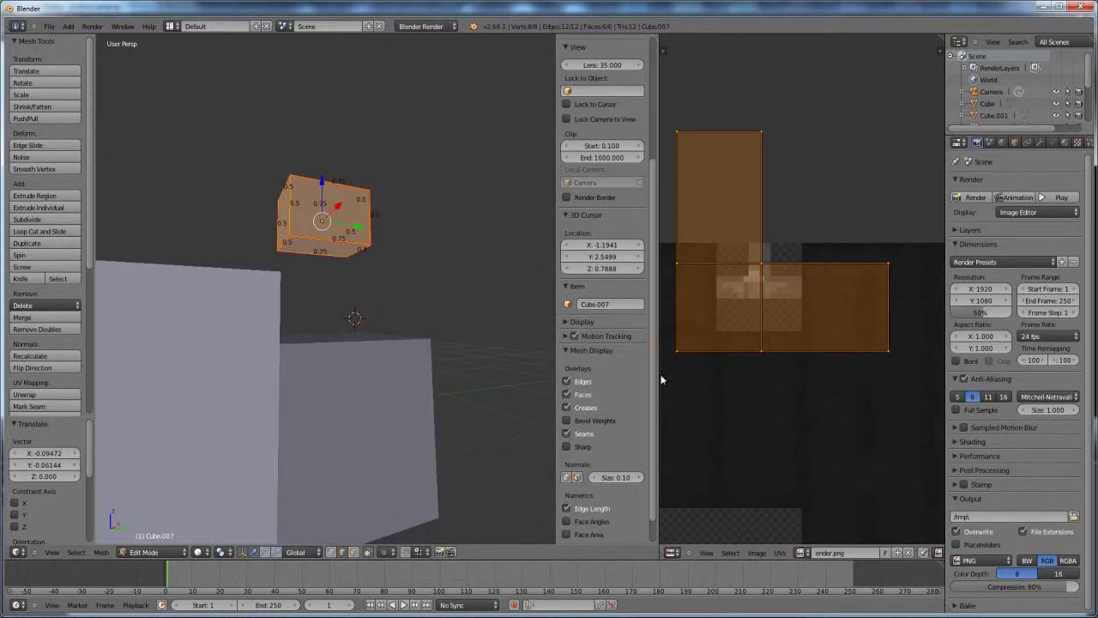
scroll(888, 377, up, 1)
key(s)
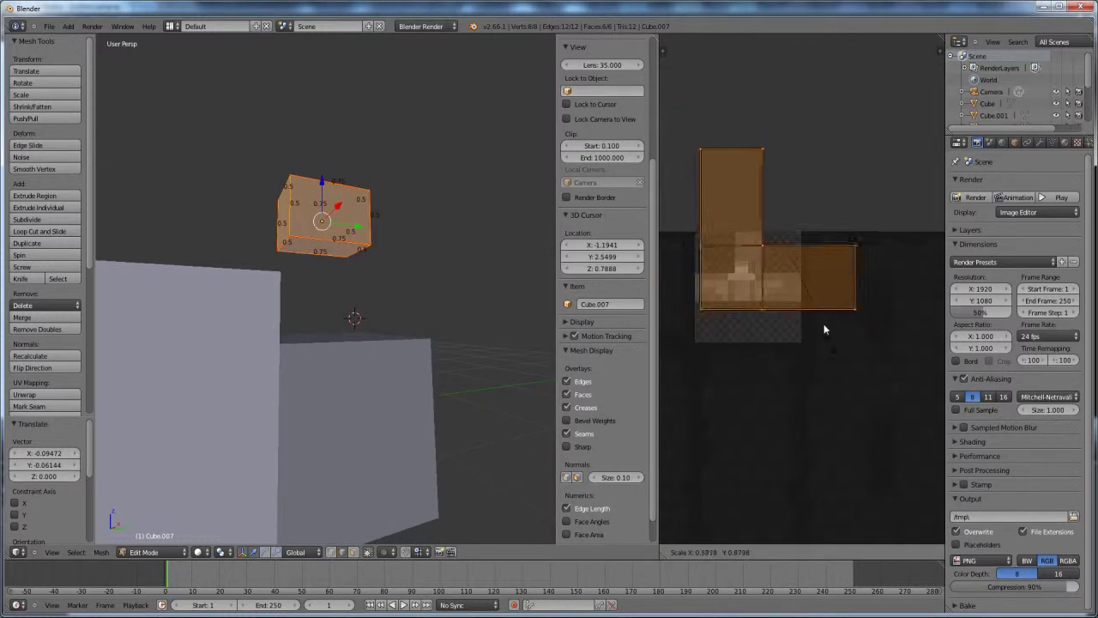
click(810, 258)
- Move the L-shaped UV island over the grey spike pixels and scale it by about 0.566
scroll(809, 255, up, 2)
middle_drag(809, 251, 857, 307)
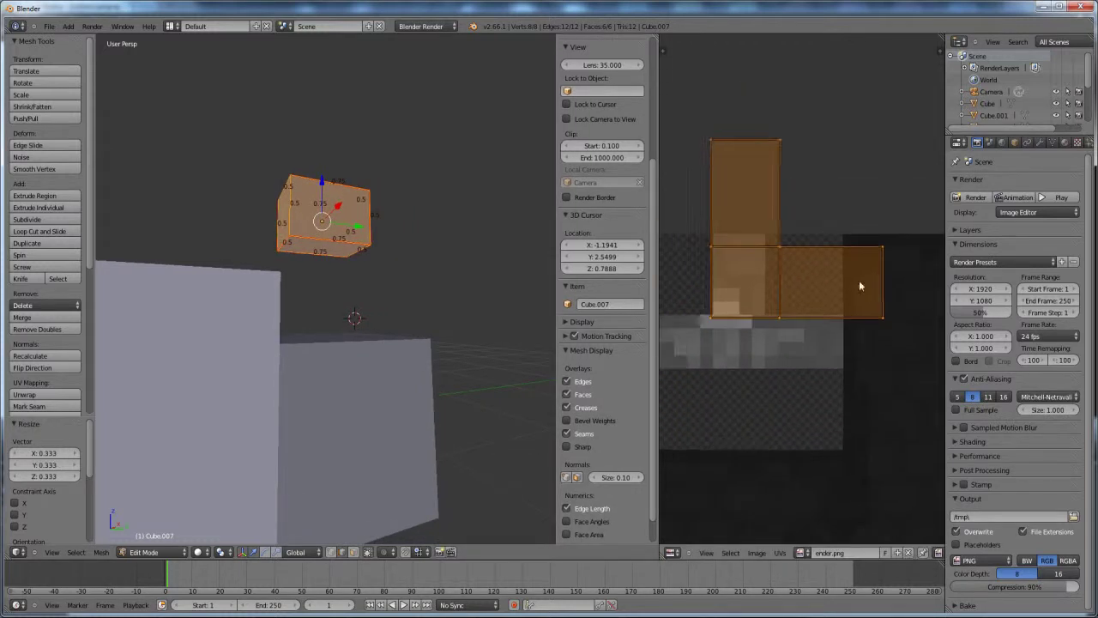
key(g)
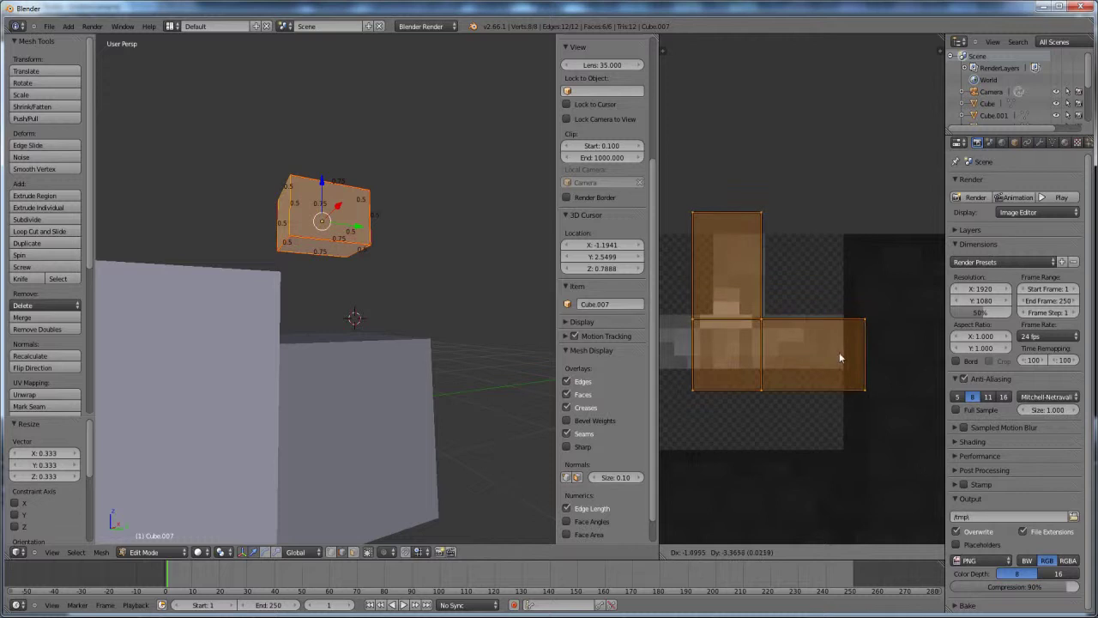
click(839, 351)
key(s)
click(851, 399)
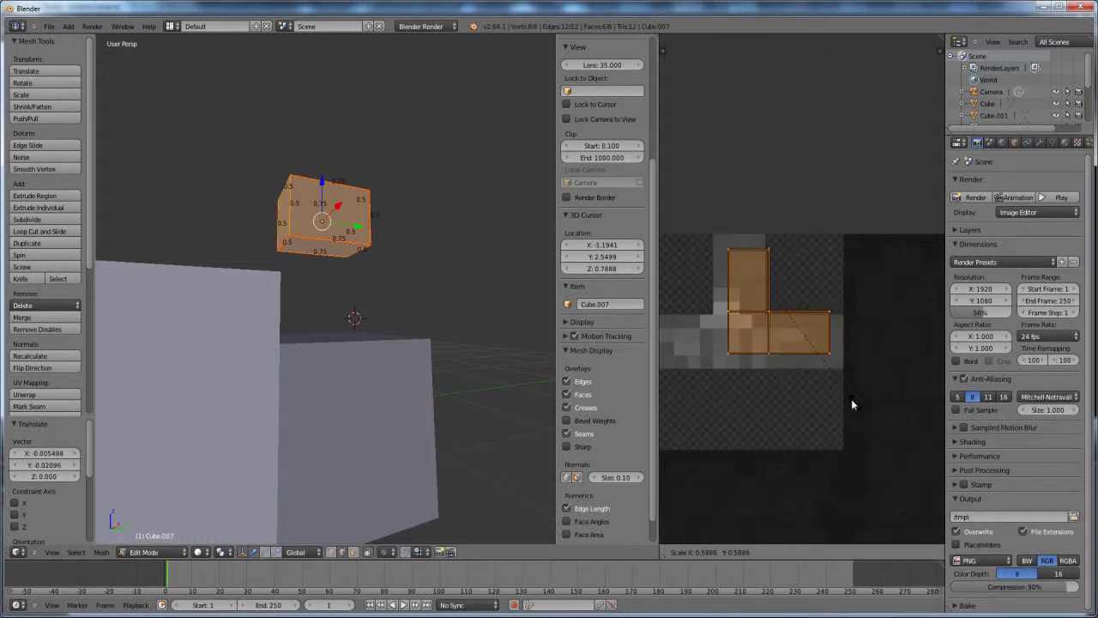
- Enlarge the L-shaped UV island by about 1.189 and nudge it into alignment with the grey spike pixels
key(g)
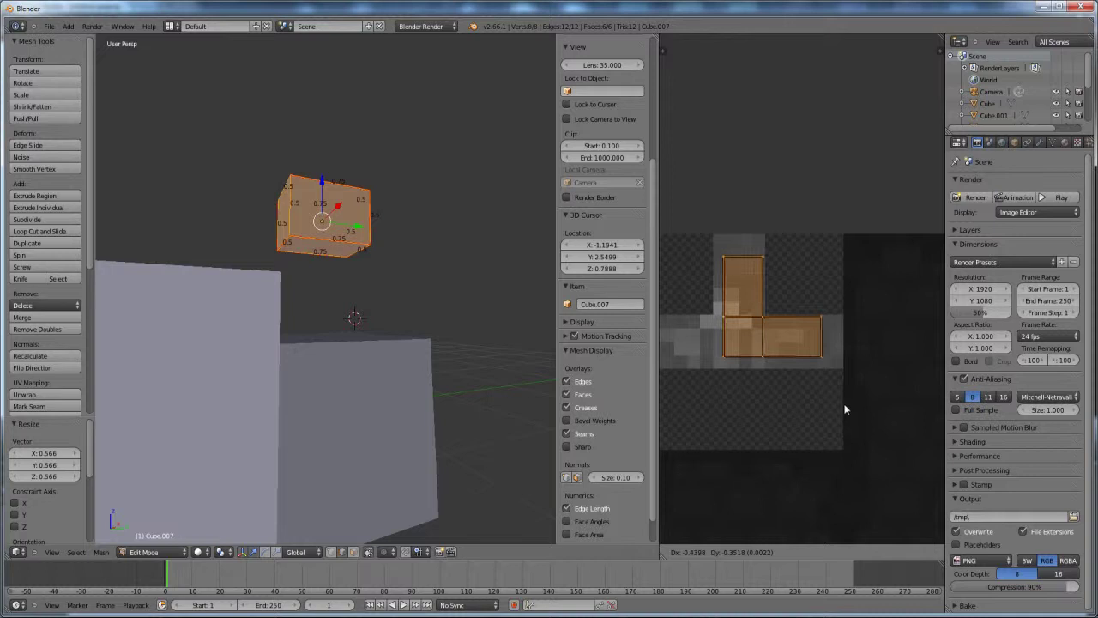
click(866, 398)
key(s)
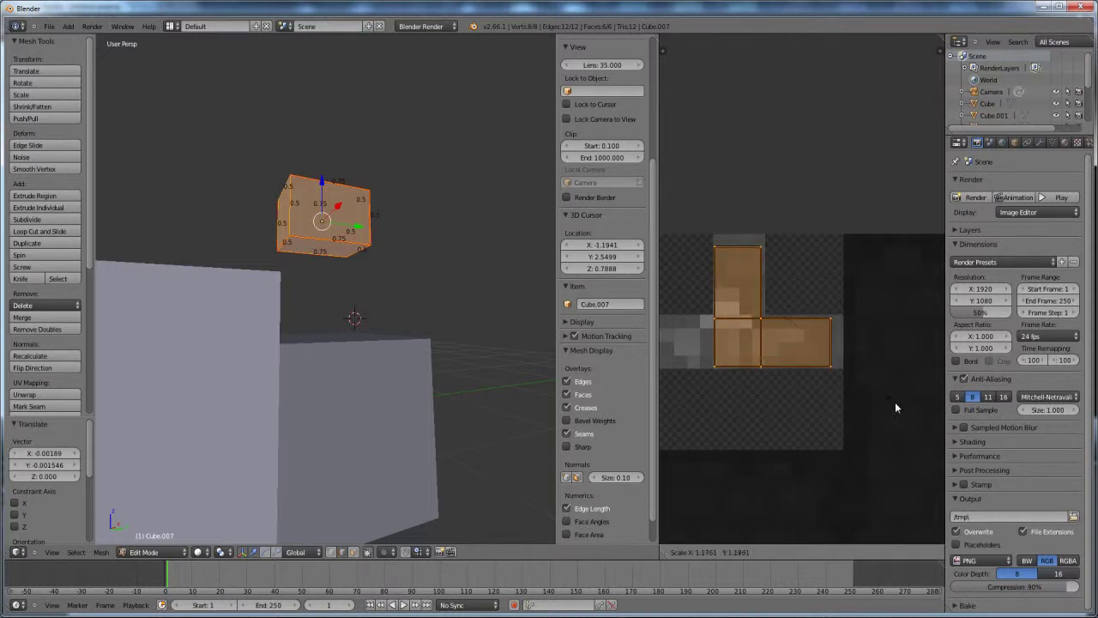
click(895, 402)
key(g)
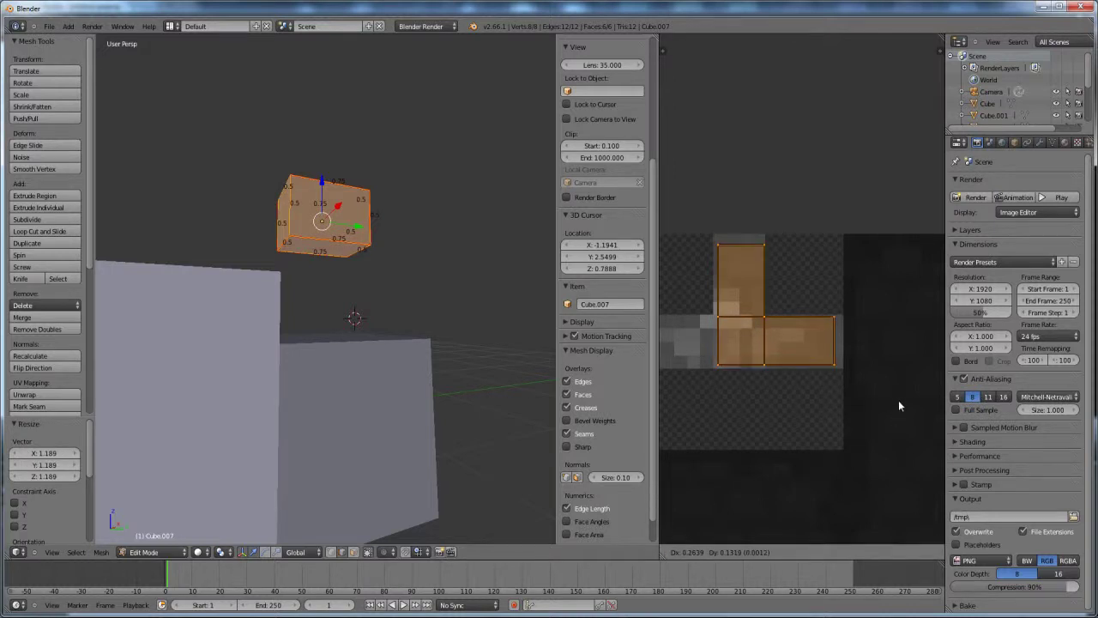
click(898, 399)
key(g)
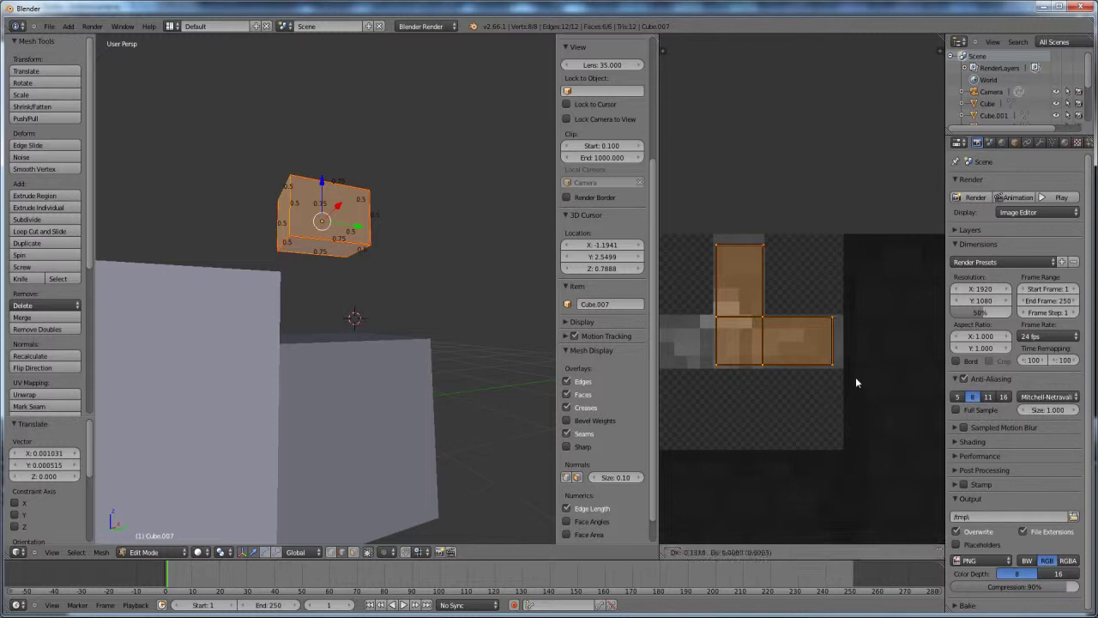
click(853, 379)
- Select the separate single-face rectangular UV island and move it over the spike patch
scroll(828, 347, down, 9)
middle_drag(817, 343, 737, 429)
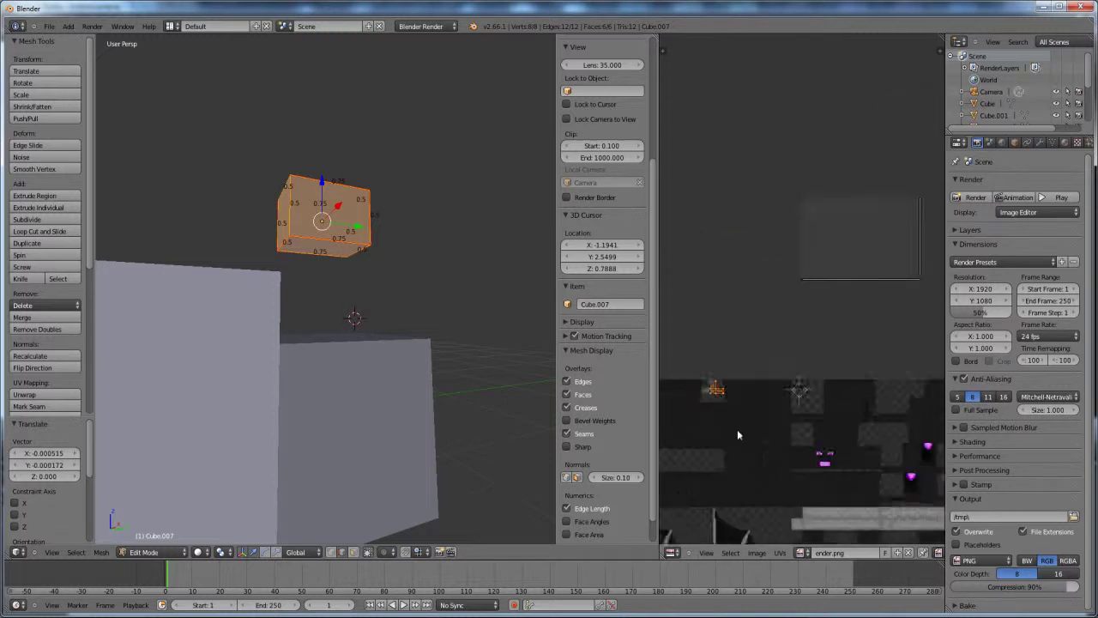
scroll(772, 360, down, 3)
scroll(797, 274, up, 2)
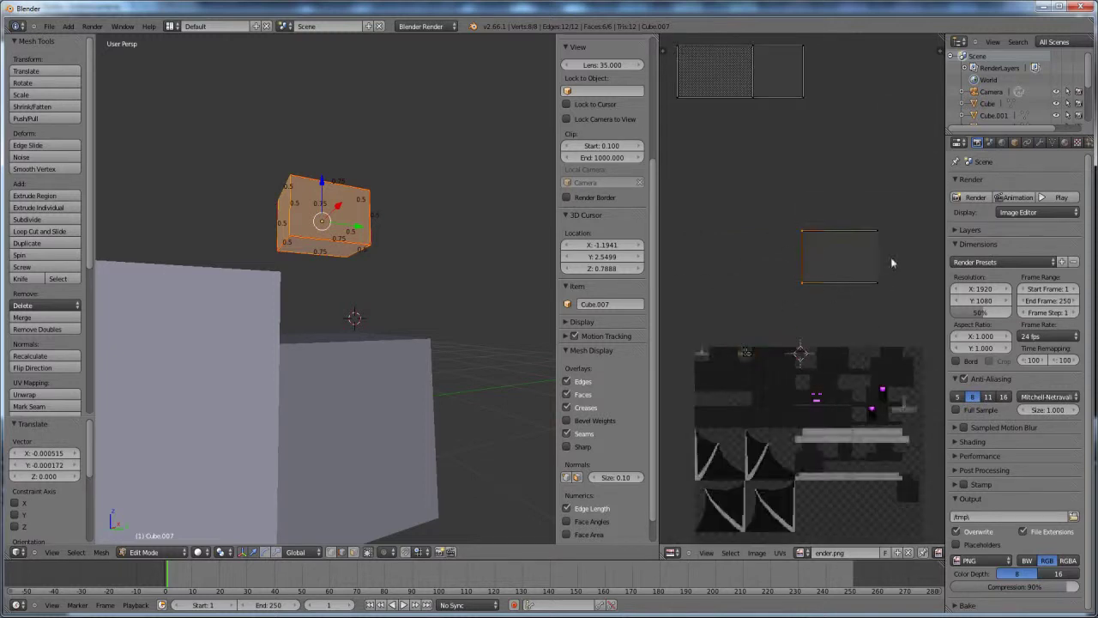
shift+right_click(878, 295)
key(g)
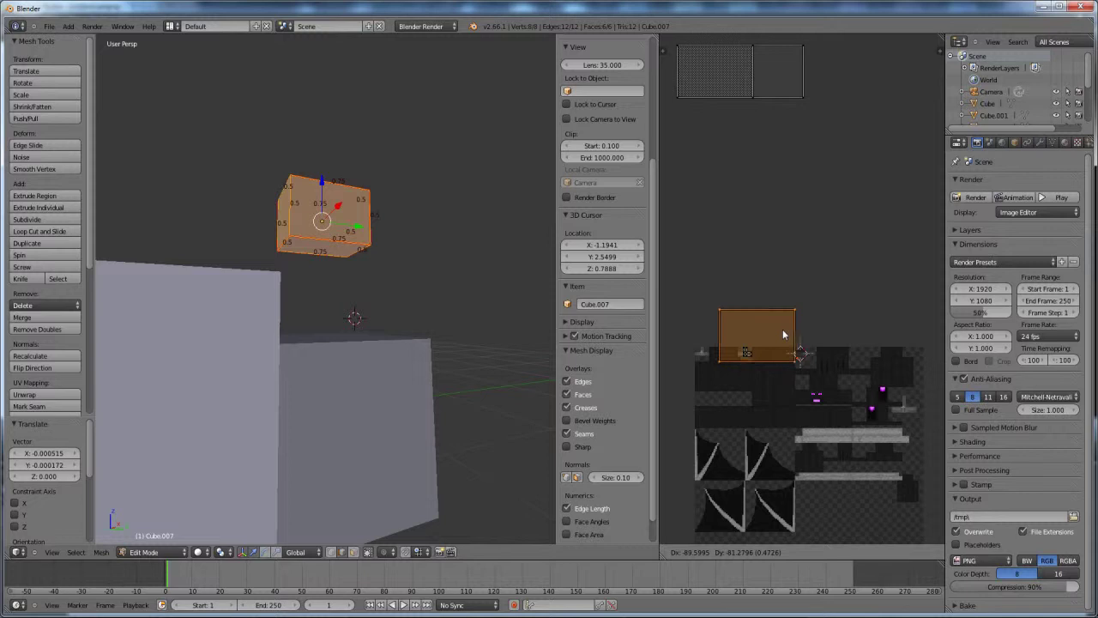
click(776, 334)
- Scale the rectangular UV island by about 0.248 and move it down over the spike pixels
scroll(775, 338, up, 2)
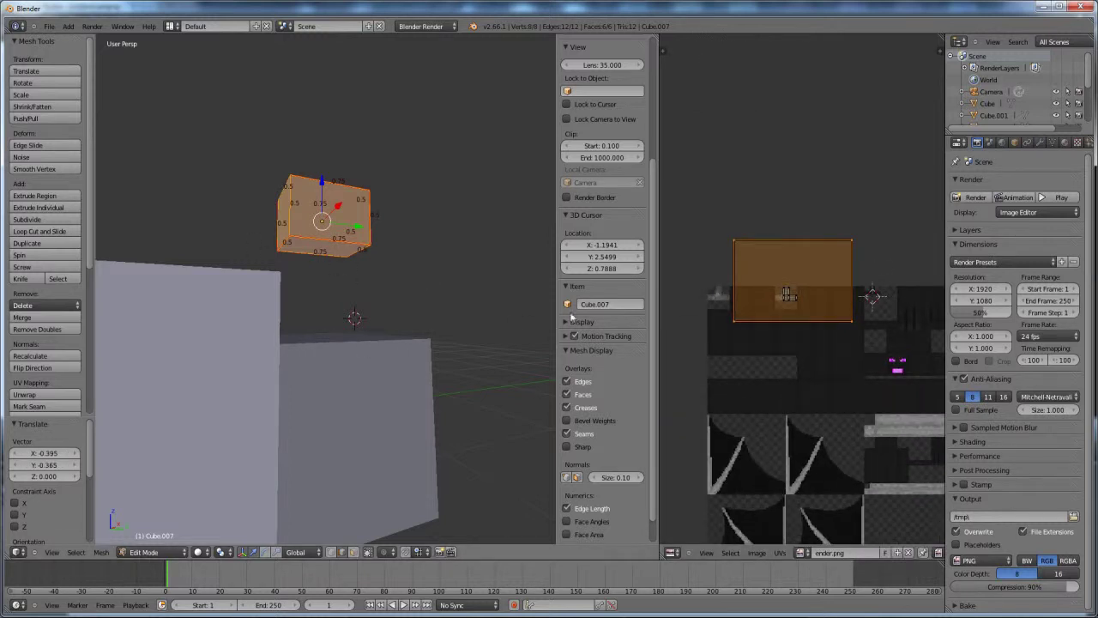
scroll(852, 331, up, 5)
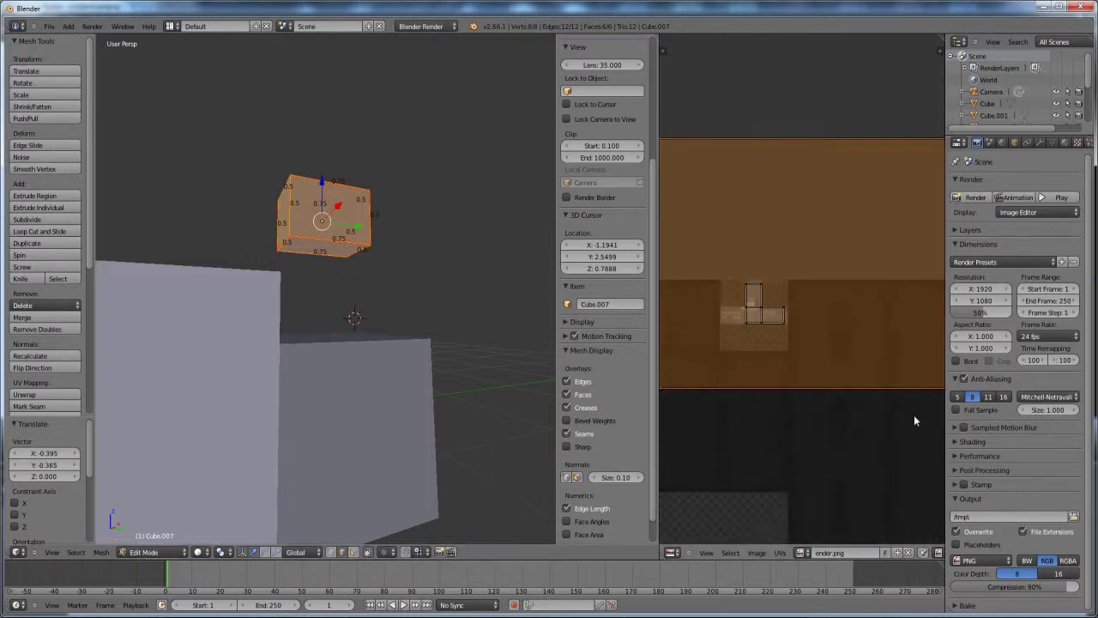
key(s)
click(842, 288)
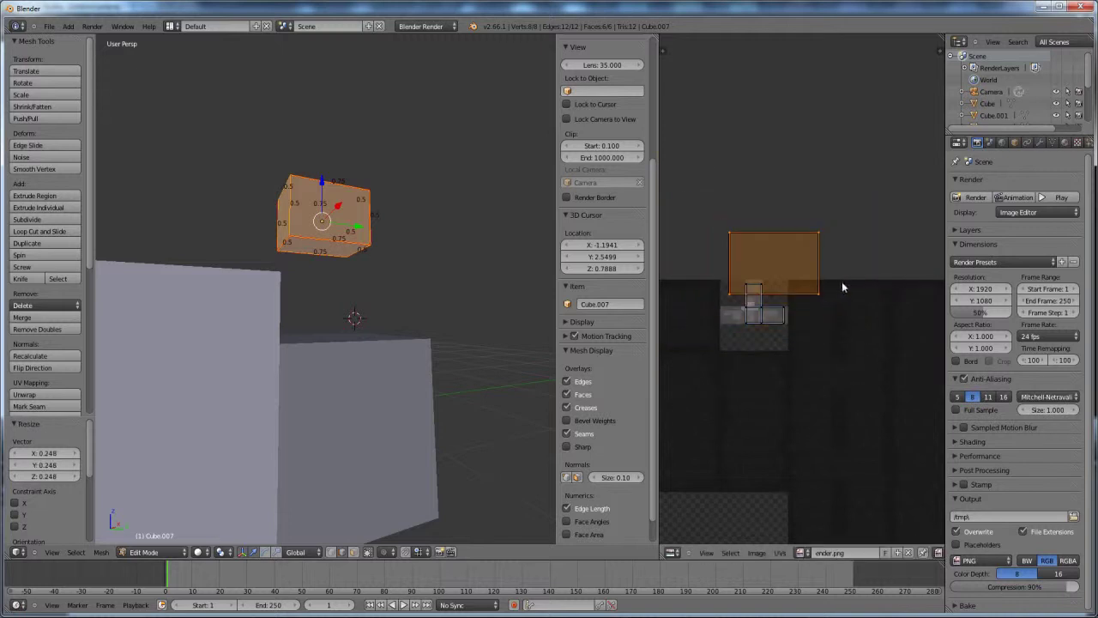
key(g)
click(815, 337)
scroll(811, 347, up, 3)
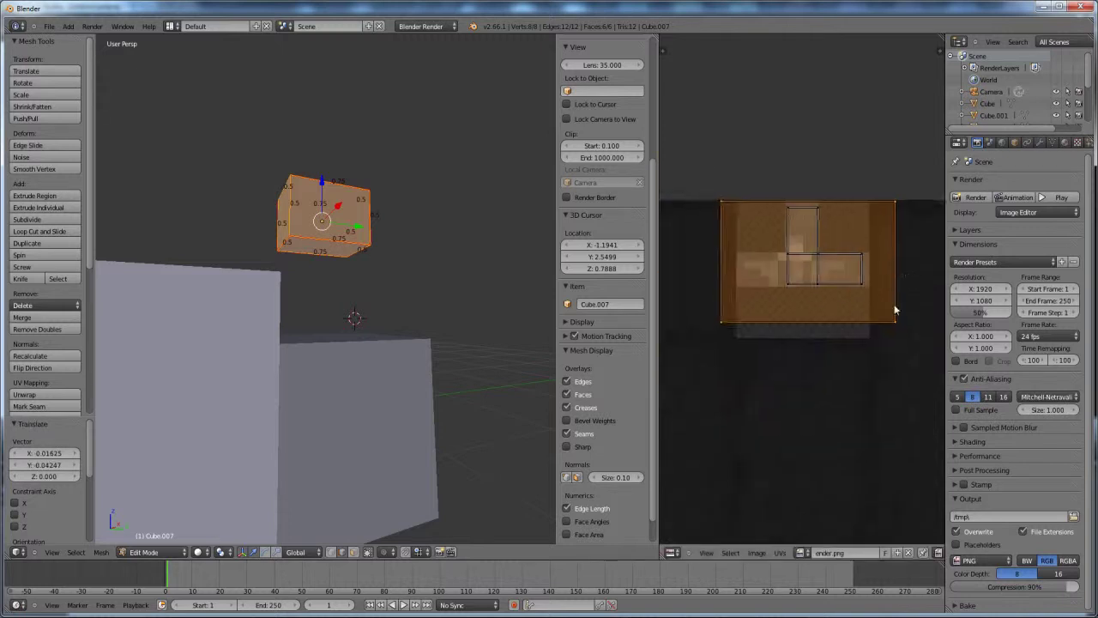
- Scale the single-face UV island by about 0.283, place it over the left arm of the spike patch, and shrink it by 0.84
key(s)
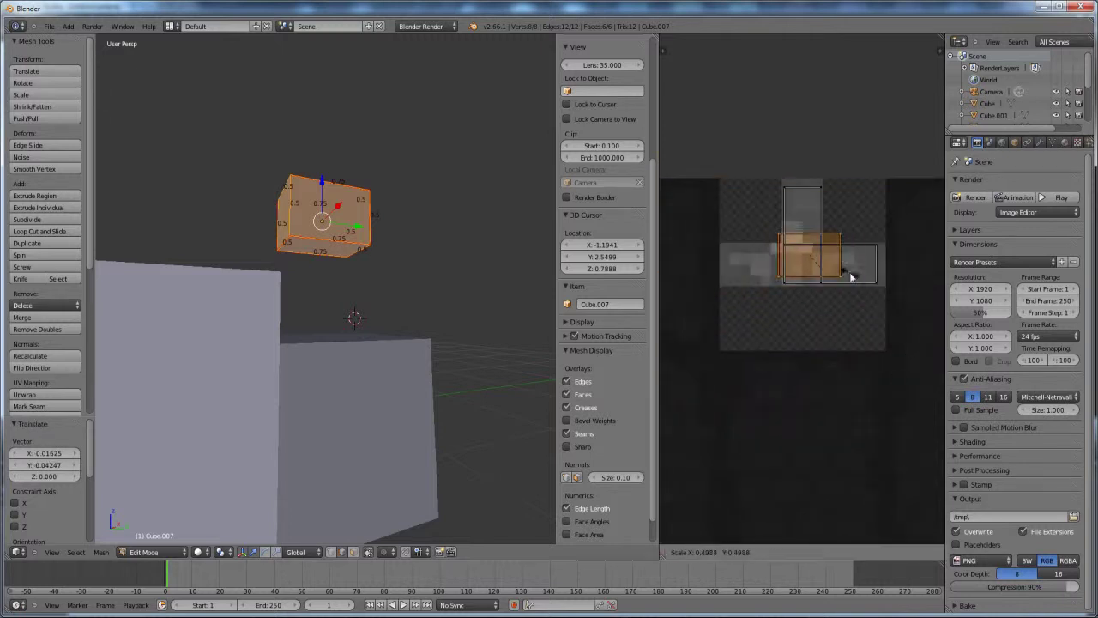
click(850, 275)
key(g)
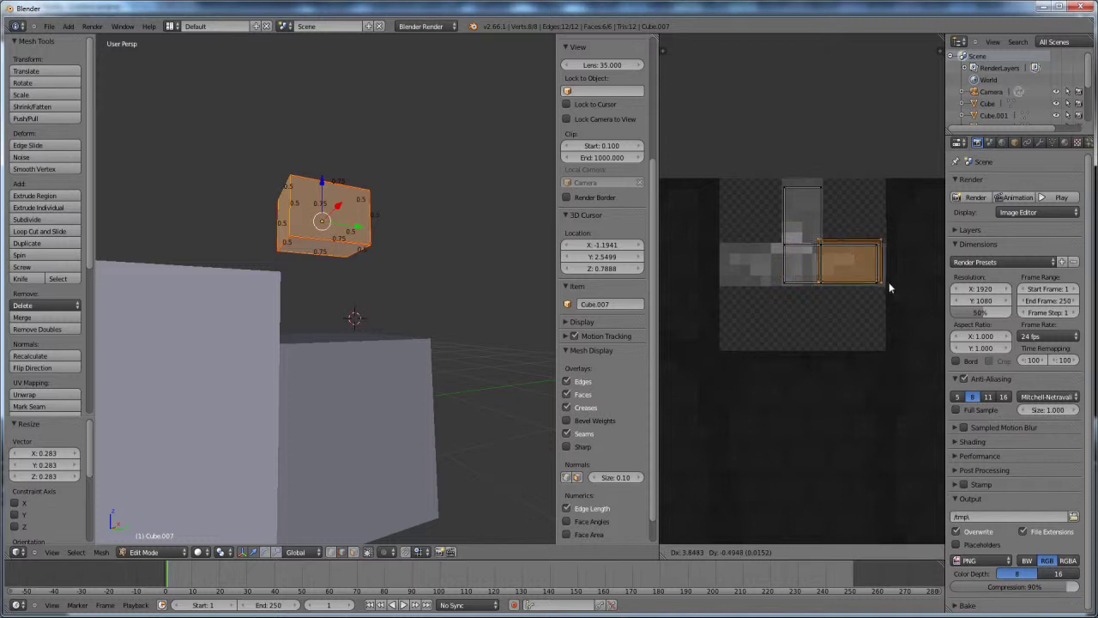
click(792, 287)
scroll(804, 324, up, 3)
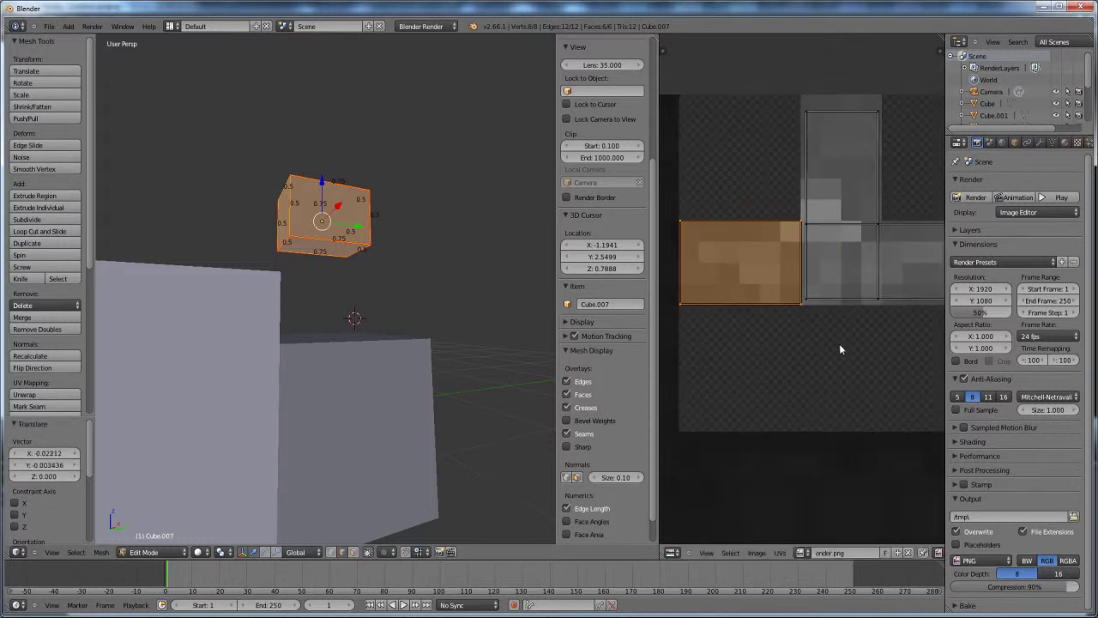
key(s)
click(815, 336)
- Move the remaining two-face UV island down onto the dragon texture, shrink it, and position it over the spike patch
scroll(817, 321, down, 4)
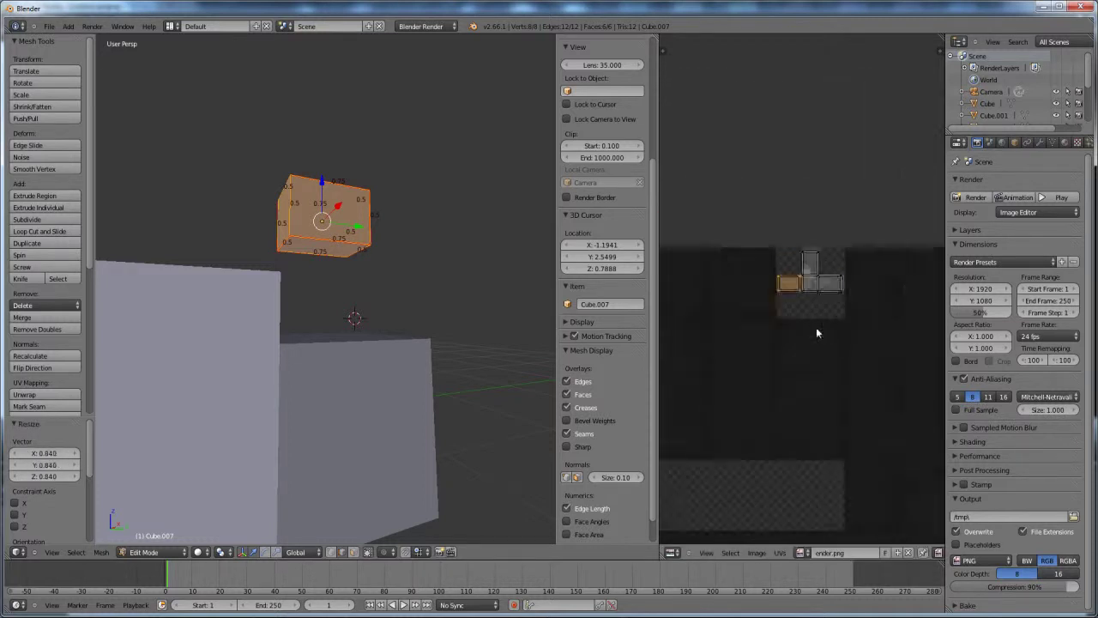
scroll(809, 338, down, 3)
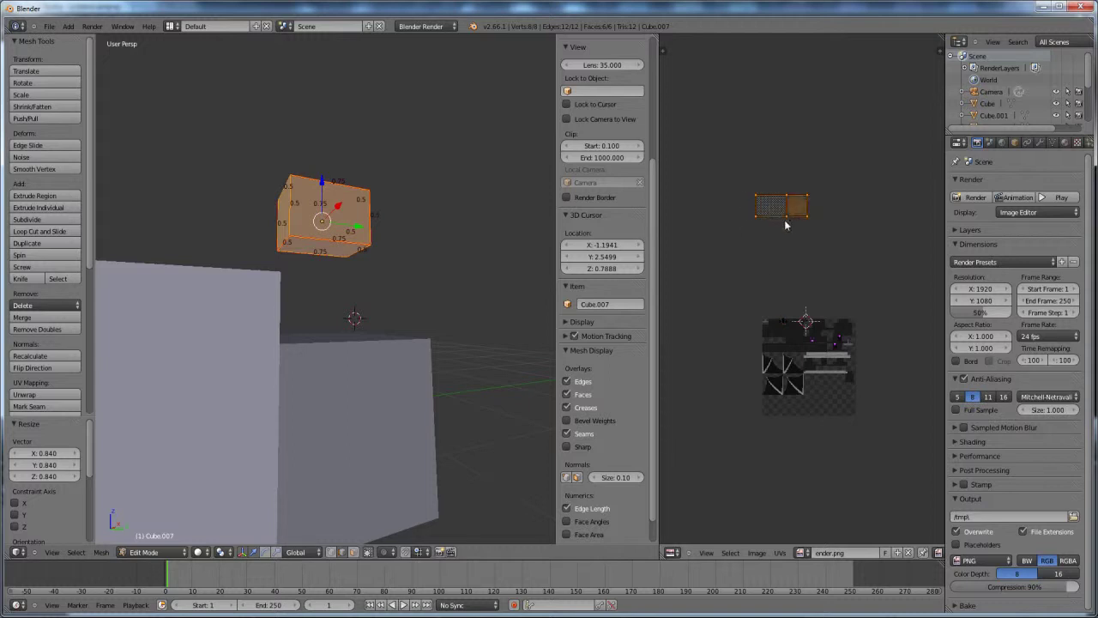
key(g)
click(784, 339)
scroll(815, 443, up, 4)
scroll(815, 443, up, 4)
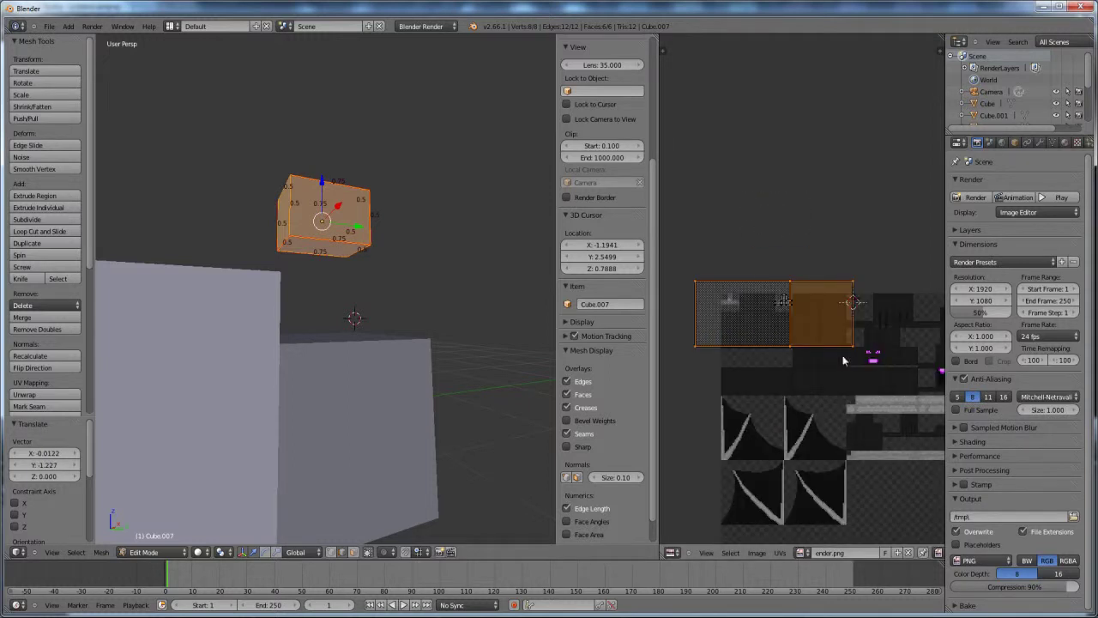
key(s)
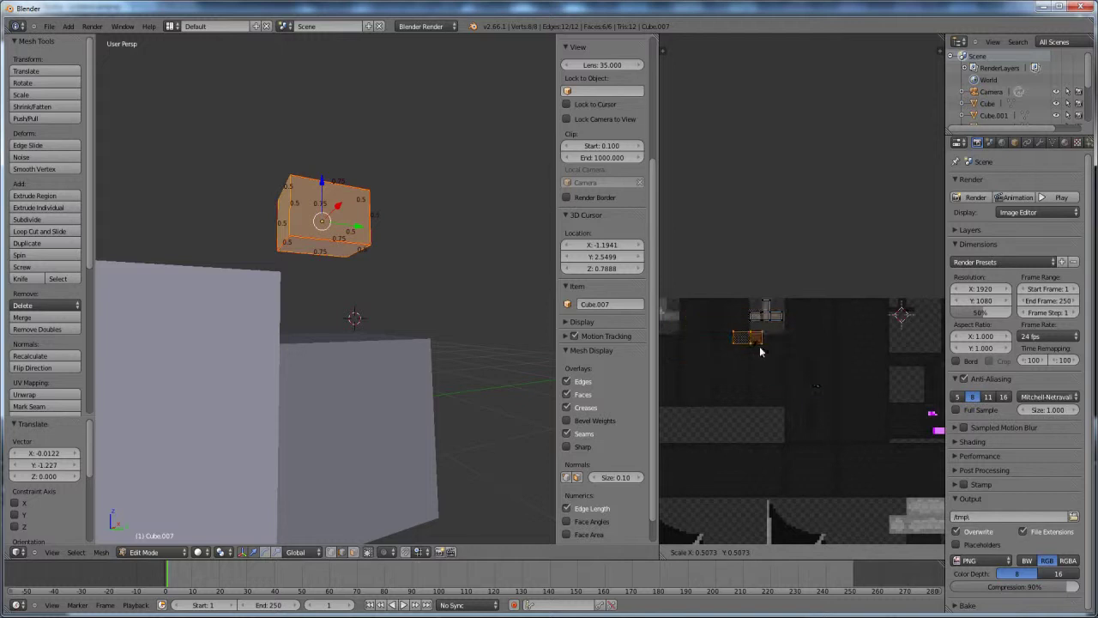
click(763, 351)
key(g)
click(791, 370)
- Scale the two-face UV island by about 0.624 and nudge it within the horizontal strip of grey spike pixels
scroll(791, 370, up, 6)
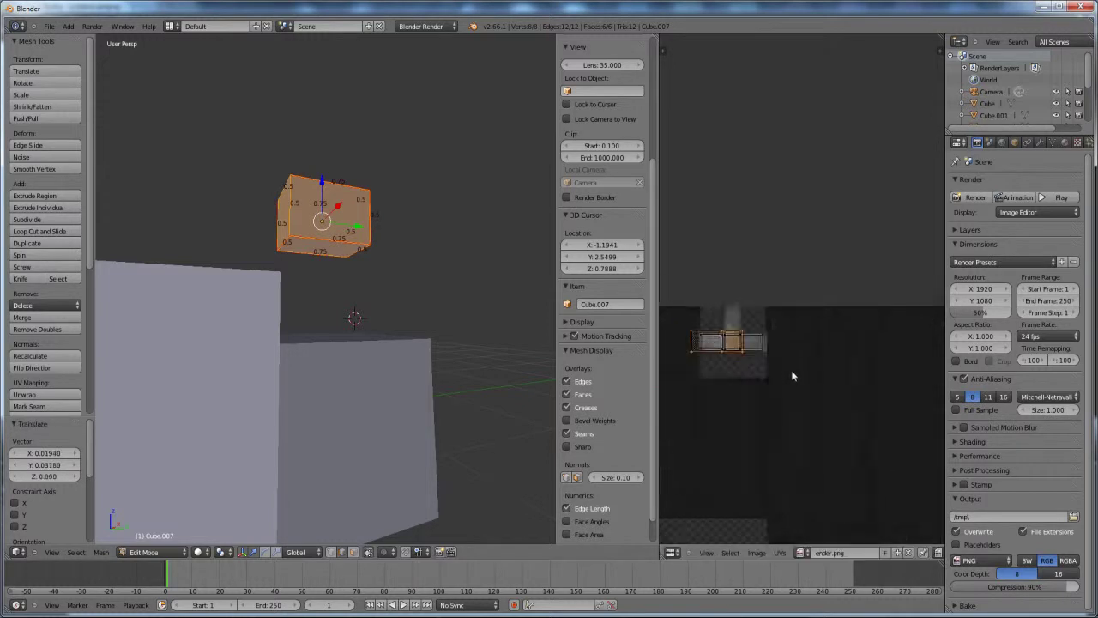
key(s)
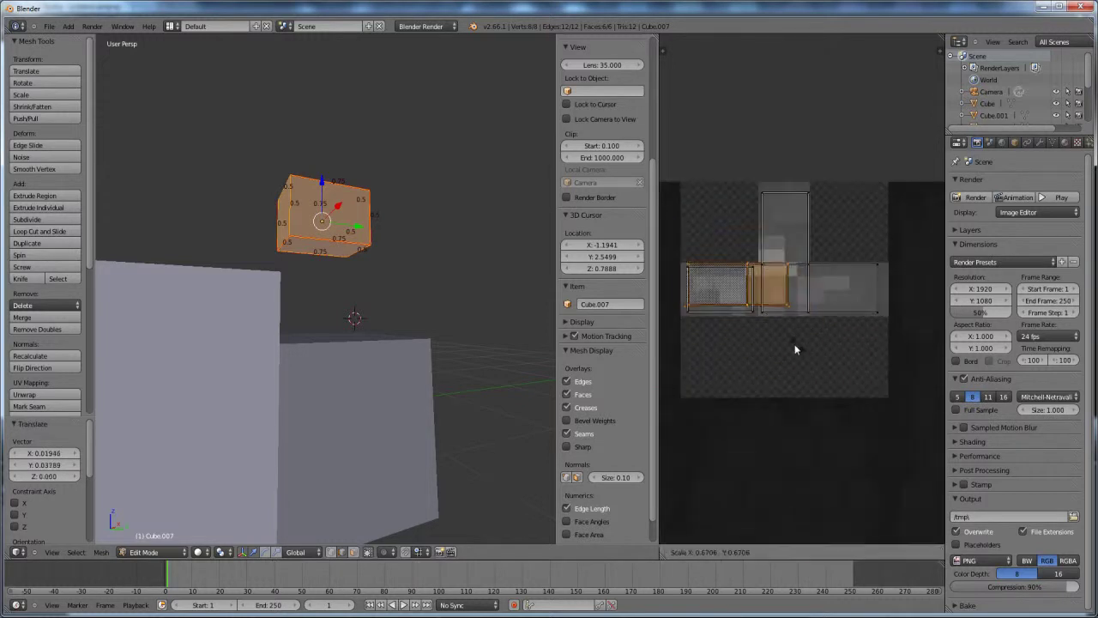
click(794, 346)
key(g)
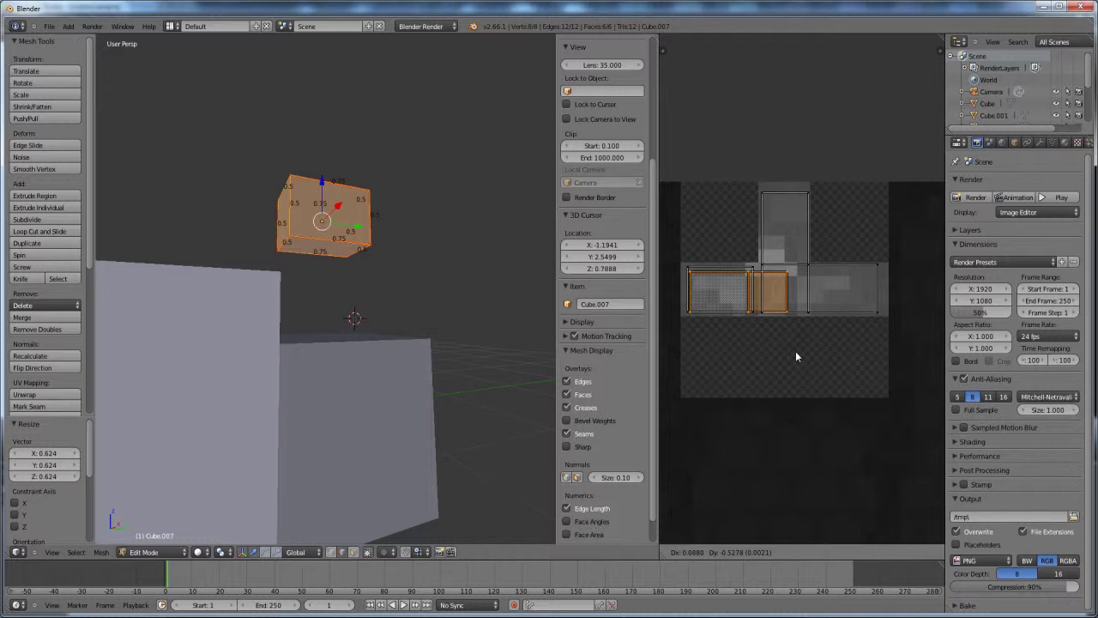
click(798, 349)
- Return to Object Mode, display the 3D view with textured shading, and deselect the spike cube
middle_drag(326, 403, 252, 545)
key(Tab)
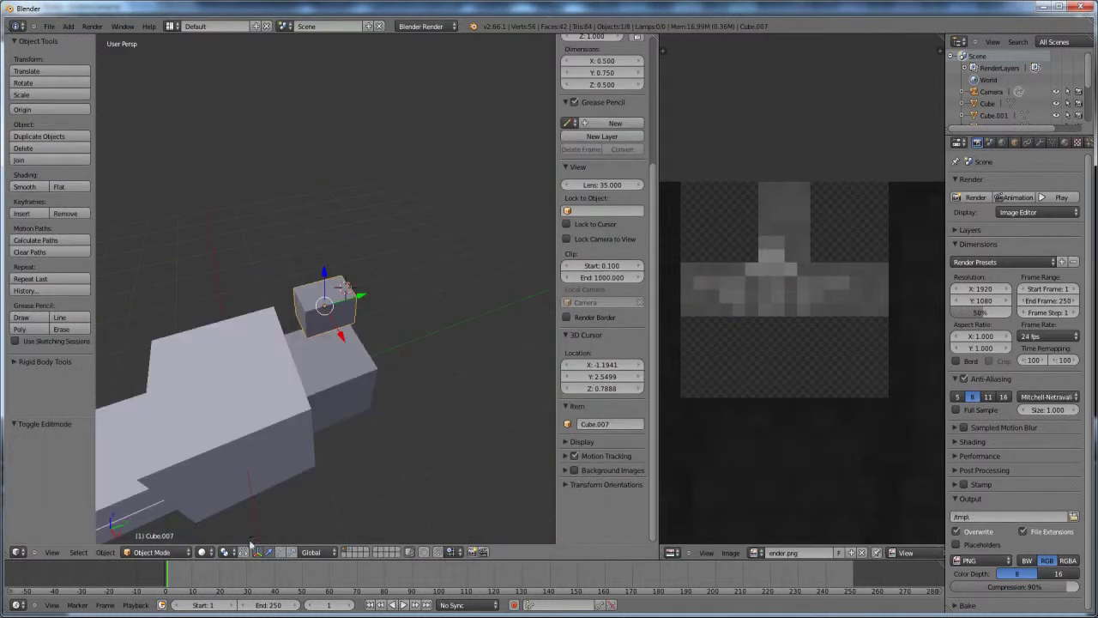
click(206, 553)
click(230, 506)
mouse_move(263, 493)
middle_down()
mouse_move(421, 380)
mouse_move(392, 351)
mouse_move(334, 392)
mouse_move(297, 363)
mouse_move(427, 354)
mouse_move(326, 338)
mouse_move(382, 311)
middle_up()
key(a)
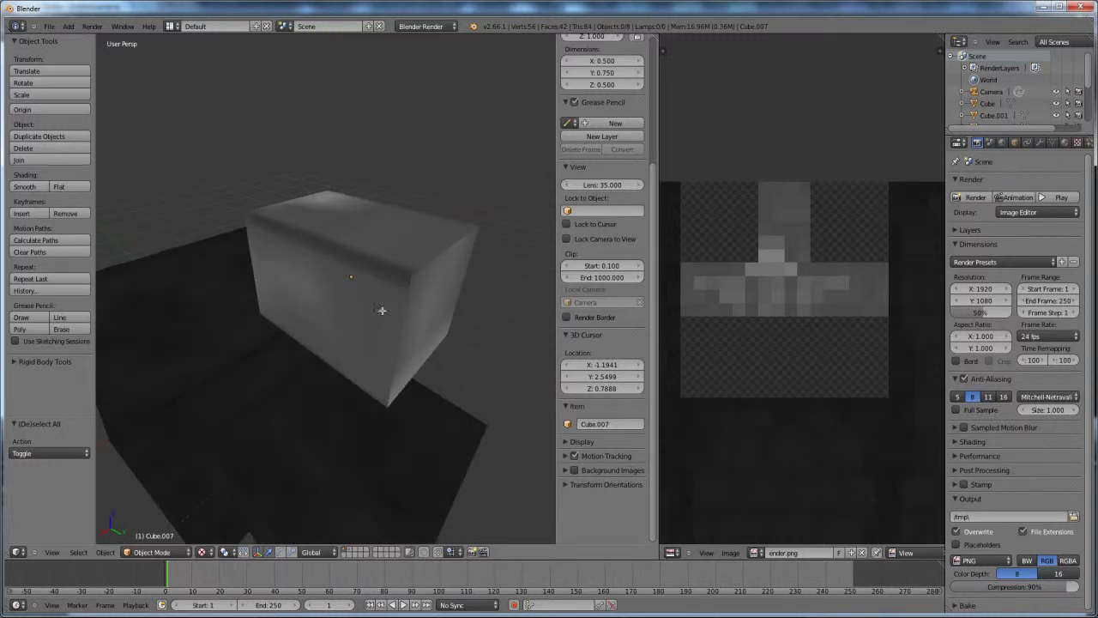
- Enter Edit Mode on the spike cube in face selection and select its long side face to locate its UVs
key(Tab)
key(ctrl+Tab)
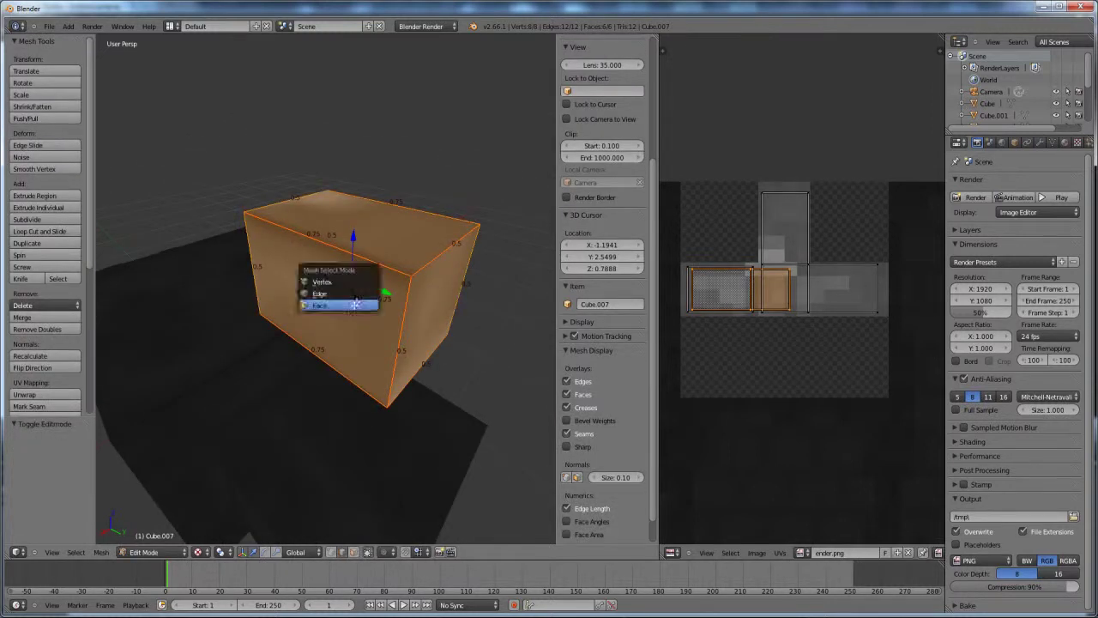
click(343, 312)
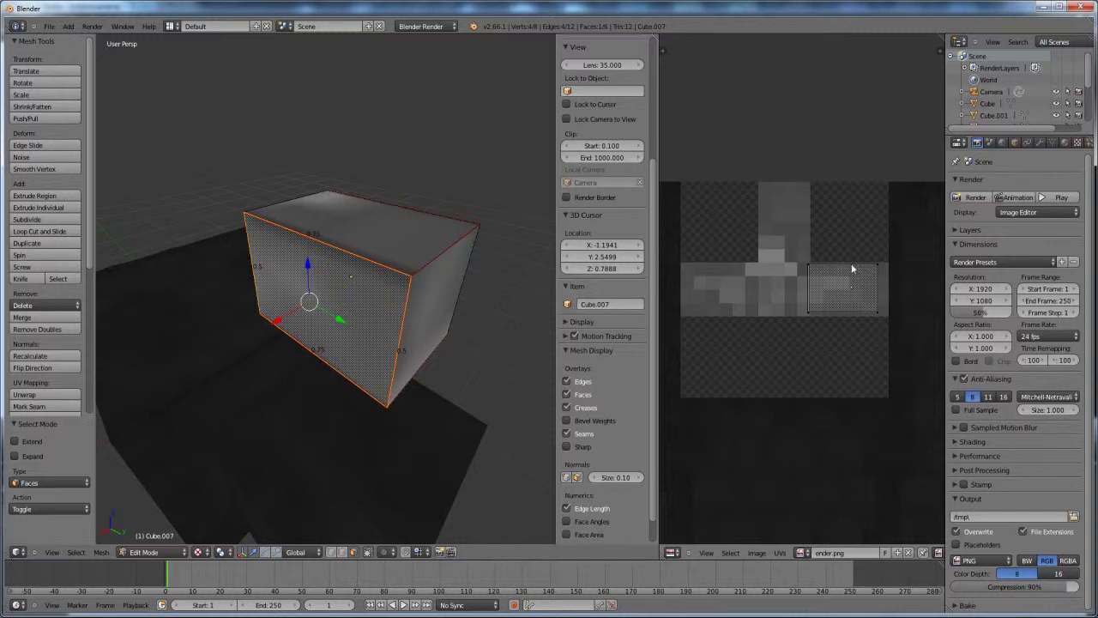
scroll(860, 274, up, 5)
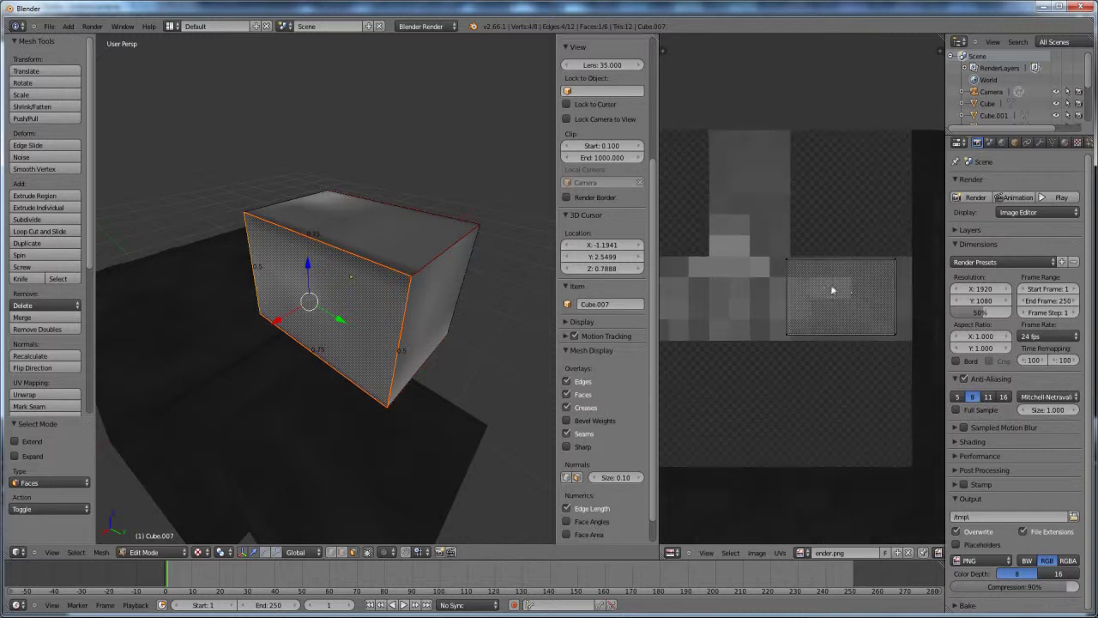
- Select all faces of the spike cube and lower the L-shaped island's horizontal UV edge by about 0.0012 along Y
key(a)
key(a)
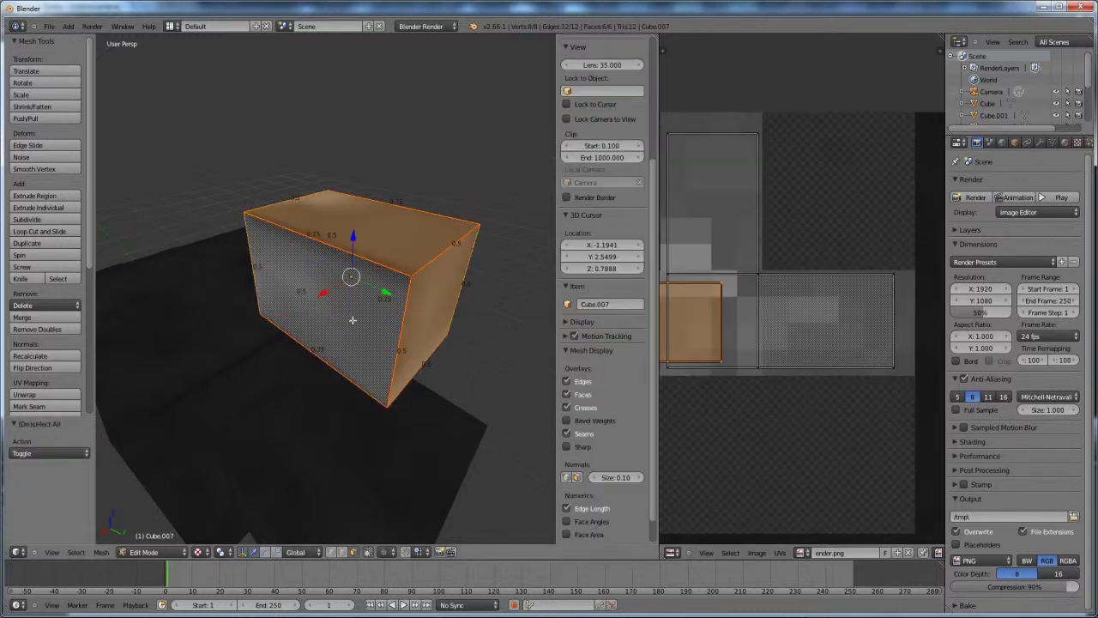
right_click(889, 279)
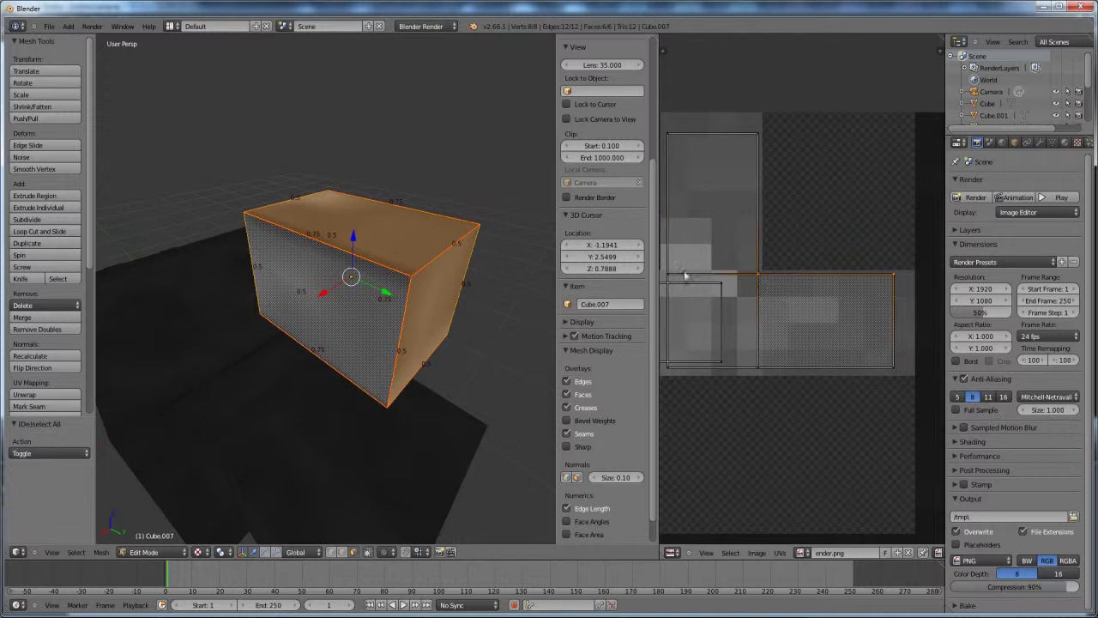
key(g)
key(y)
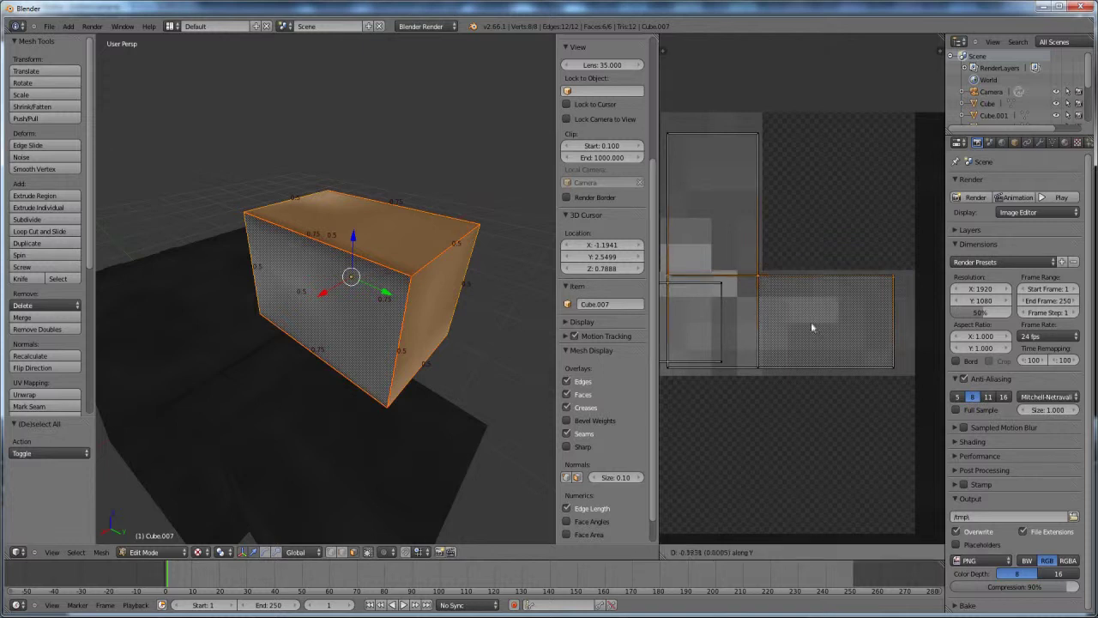
click(810, 327)
- Identify the spike cube's top face in the UVs and move its right UV edge slightly inward along X
middle_drag(283, 388, 334, 266)
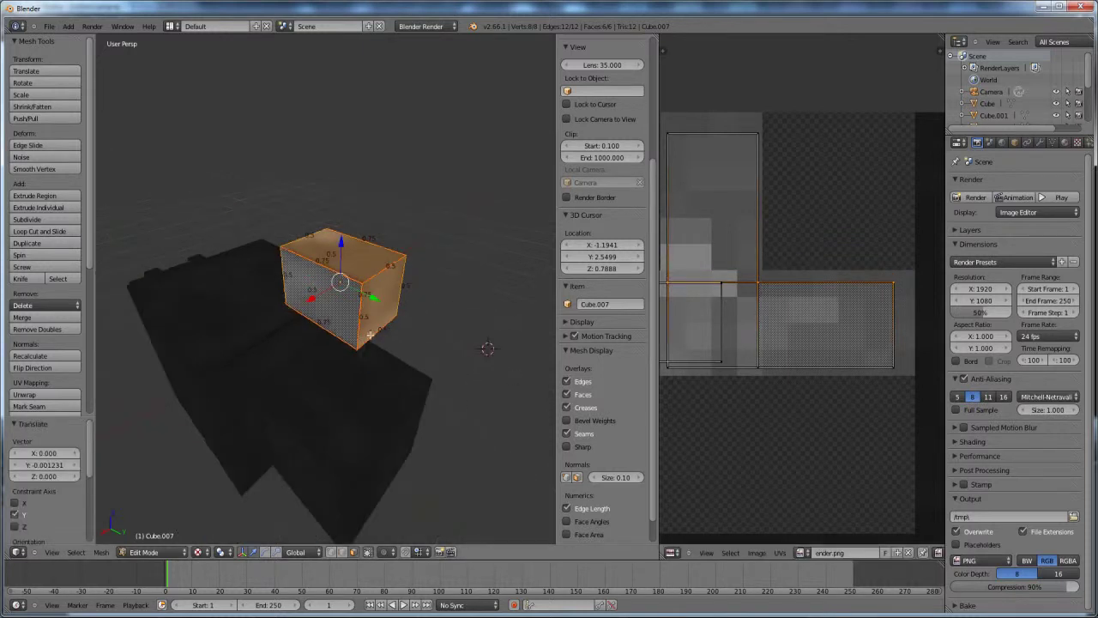
right_click(340, 259)
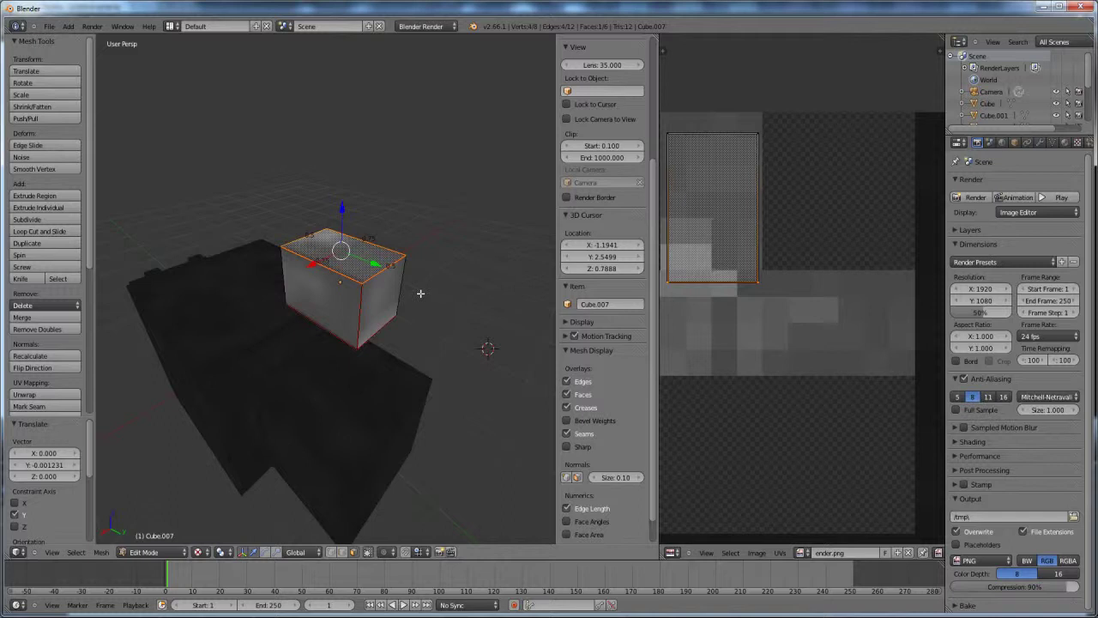
key(a)
right_click(753, 240)
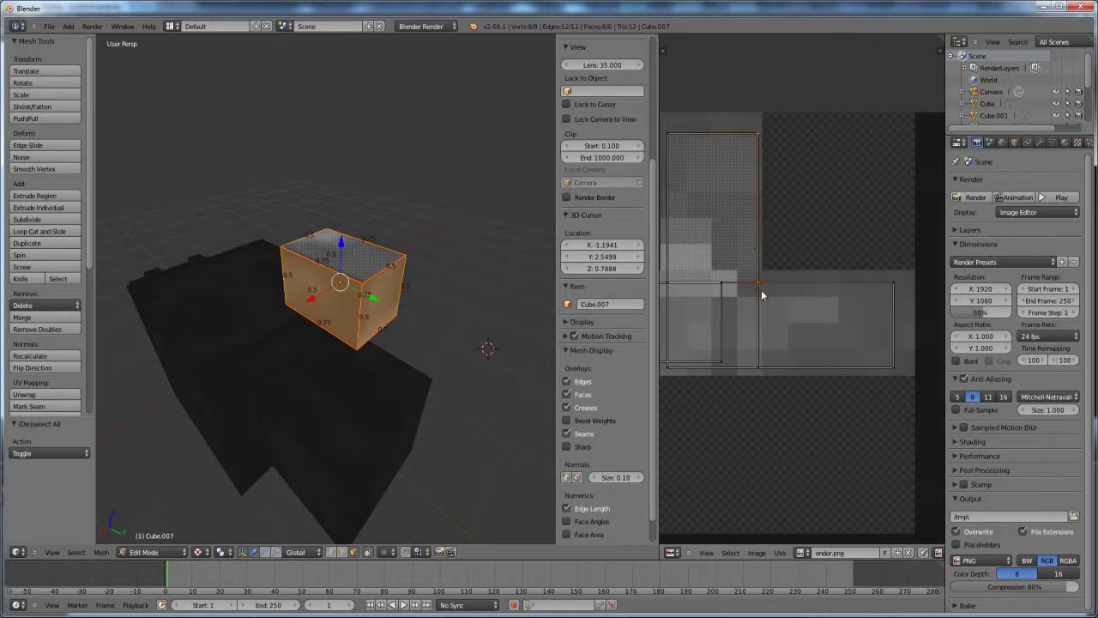
key(g)
key(x)
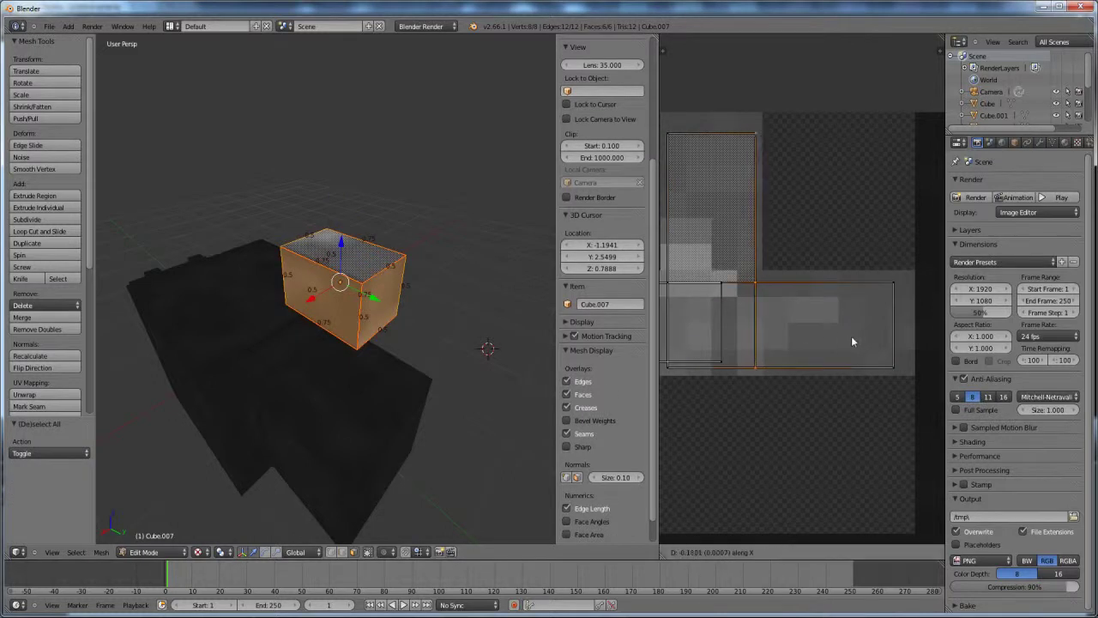
click(850, 343)
key(Tab)
- Rotate the UV rectangle of the spike cube's opposite long side face and check the textured result
middle_drag(373, 349, 389, 413)
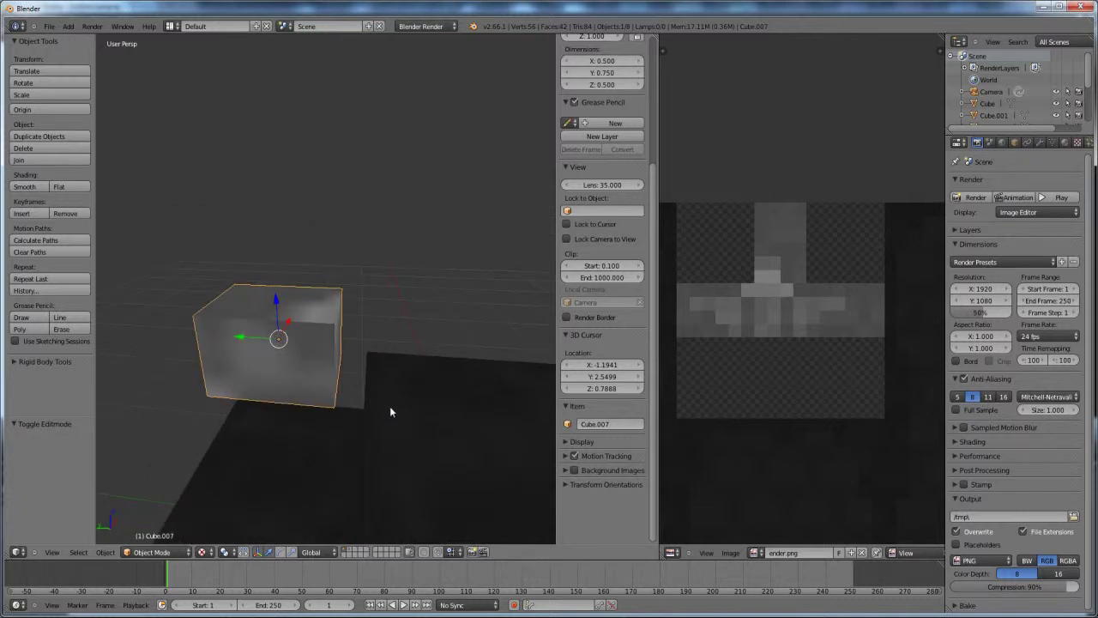
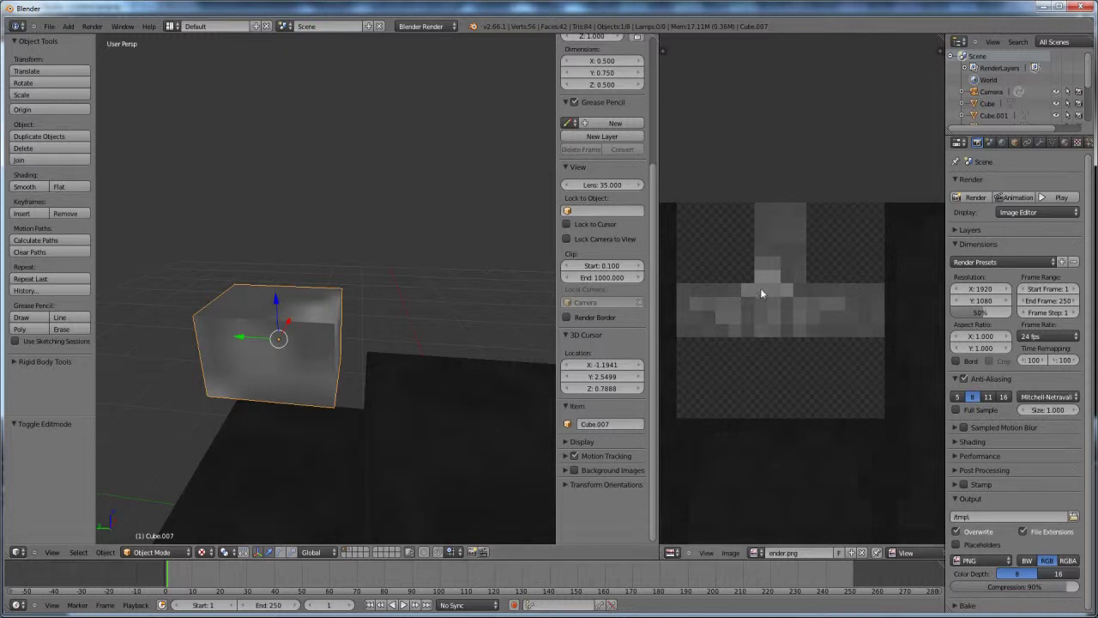
key(Tab)
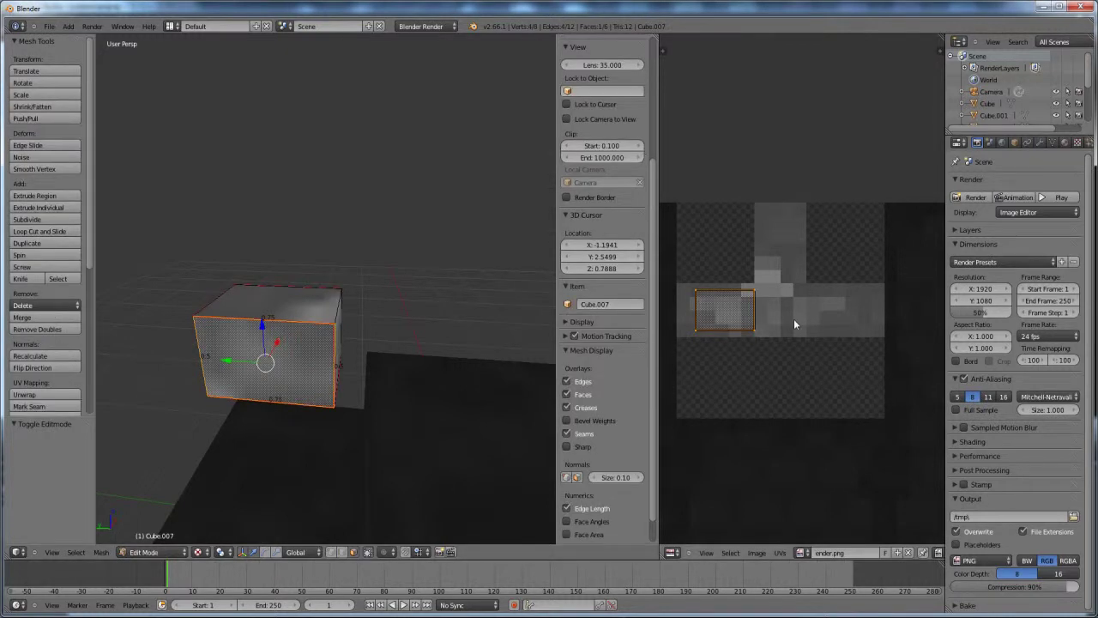
key(r)
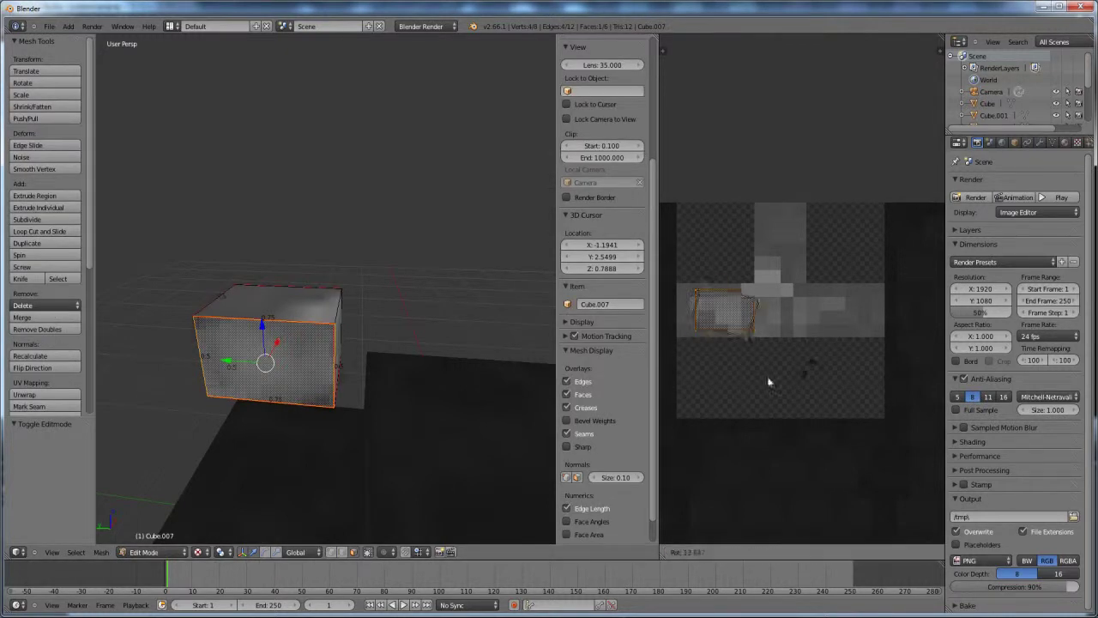
click(677, 297)
key(Tab)
mouse_move(301, 388)
middle_down()
mouse_move(287, 380)
mouse_move(296, 384)
middle_up()
- Shift the opposite side face's UV rectangle by about 0.0015 along X over the spike pixels
key(Tab)
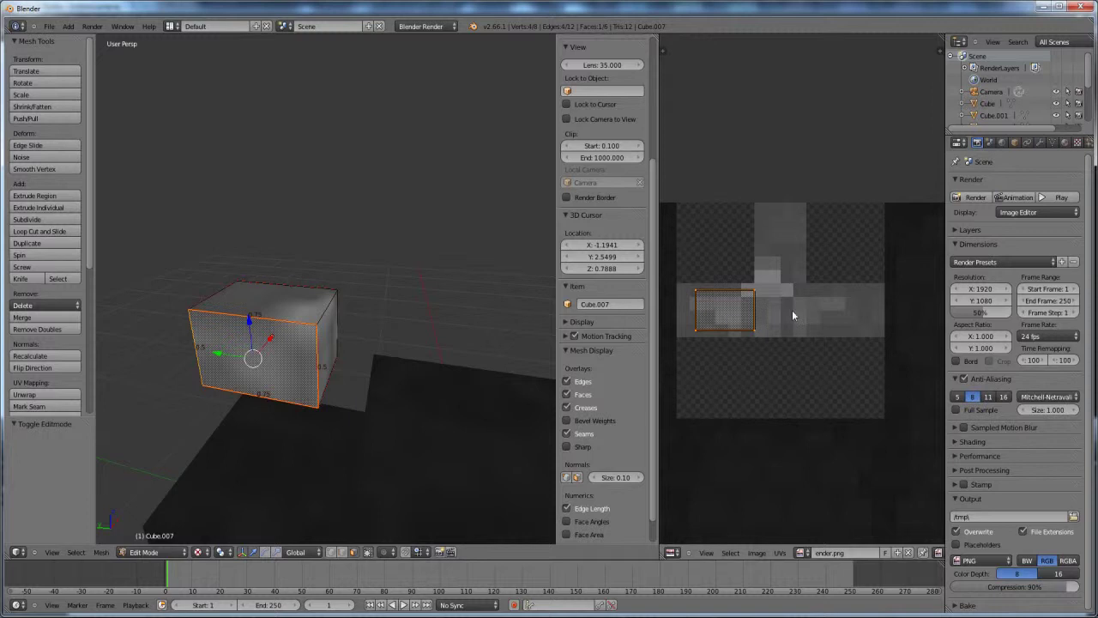
key(g)
key(x)
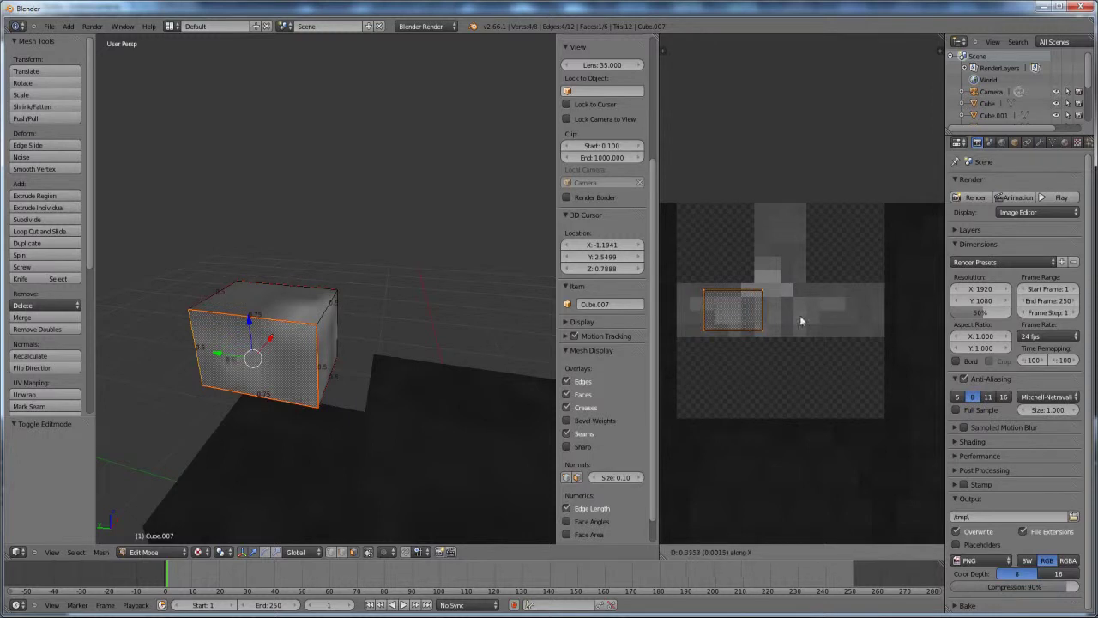
click(801, 321)
key(Tab)
- Lower the spike cube by about 0.805 along Z onto the neck cube and shift it about 0.061 along Y
middle_drag(388, 383, 369, 366)
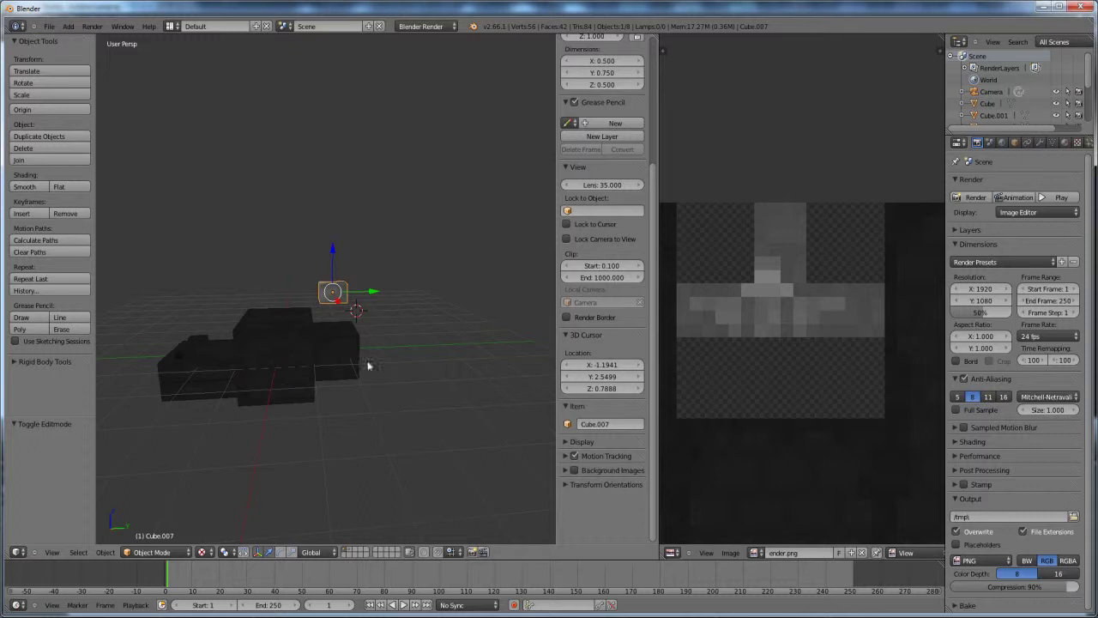
scroll(369, 366, up, 4)
middle_drag(402, 331, 343, 310)
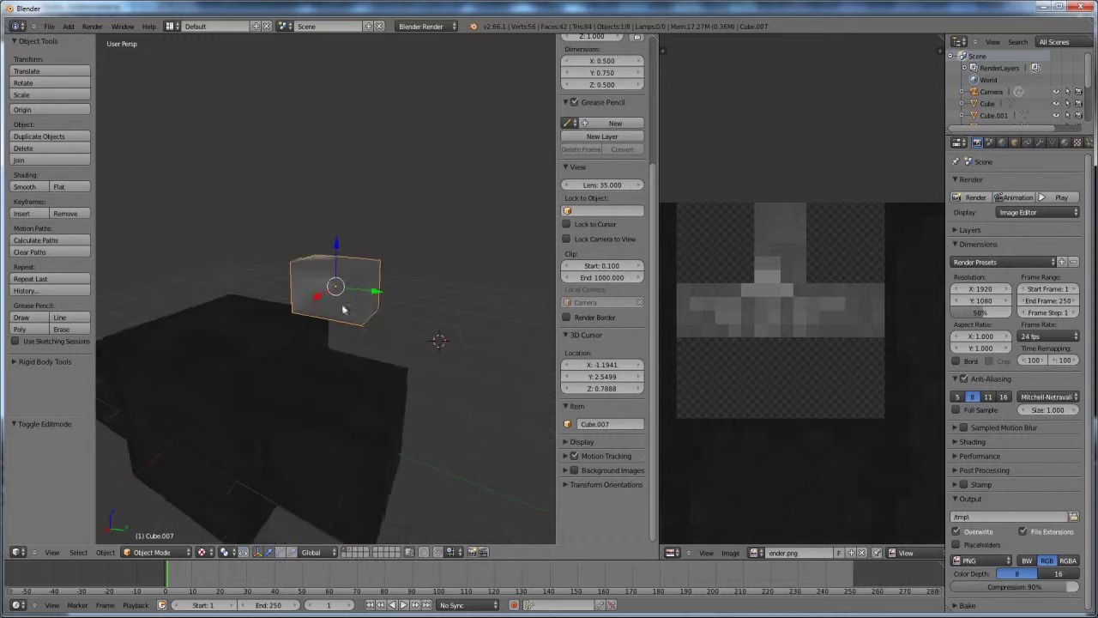
drag(336, 255, 342, 321)
middle_drag(429, 395, 348, 429)
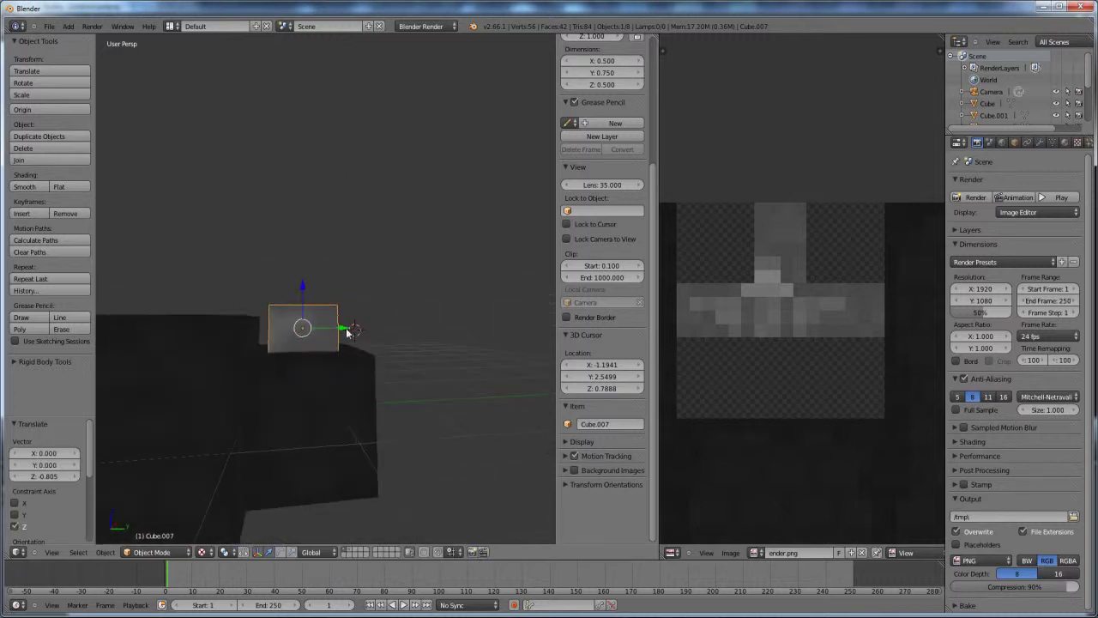
drag(349, 332, 350, 336)
middle_drag(377, 372, 314, 371)
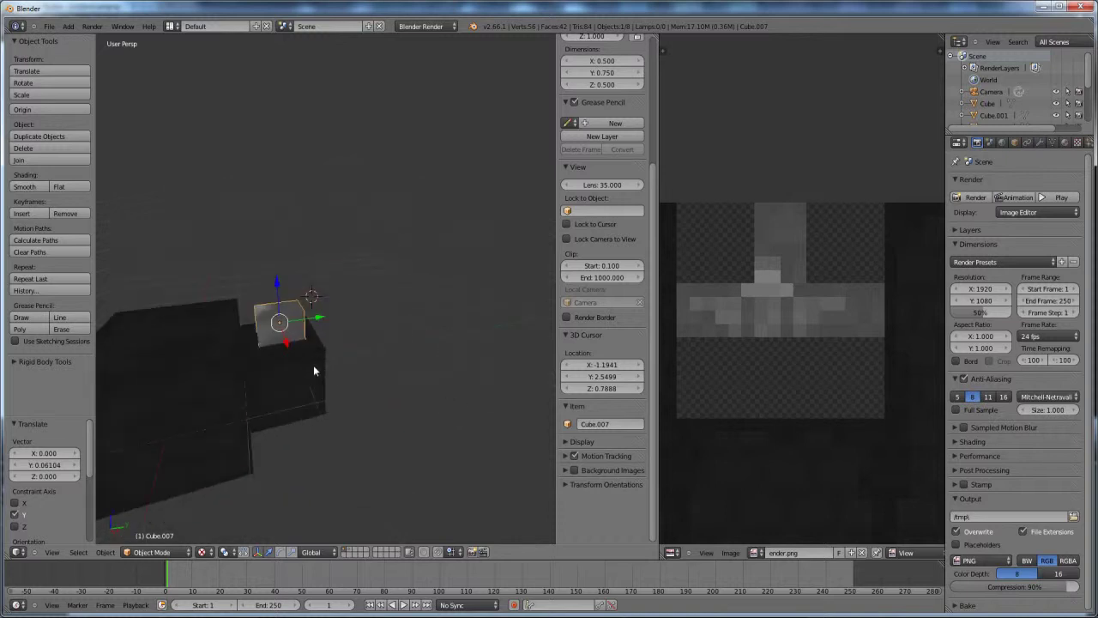
- Duplicate the neck cube and move the copy 2 units along Y
right_click(315, 358)
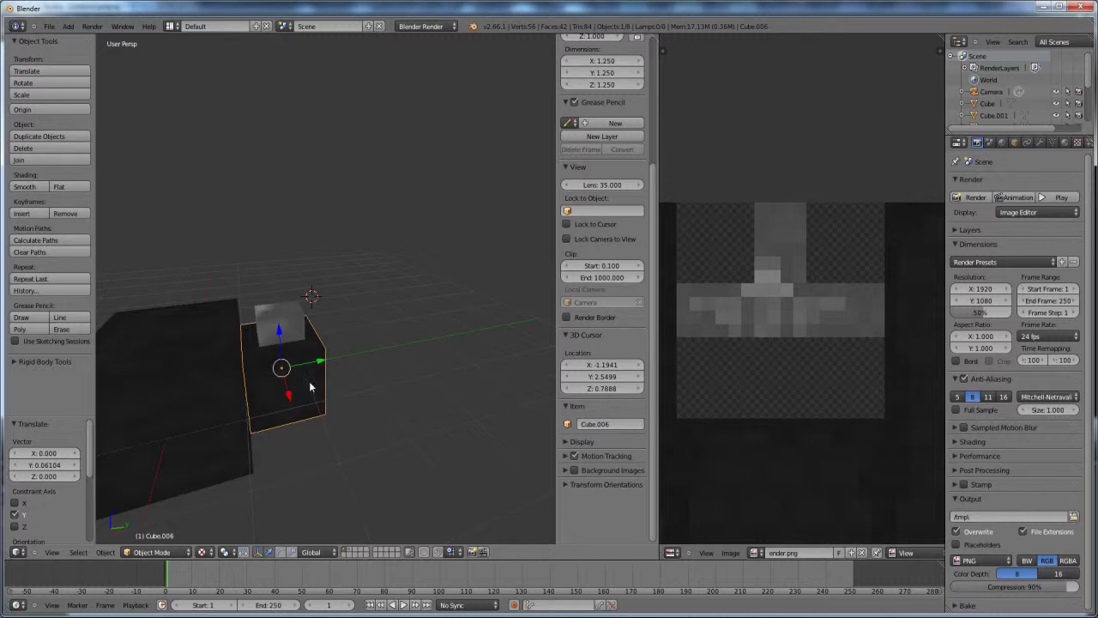
key(shift+d)
right_click(318, 359)
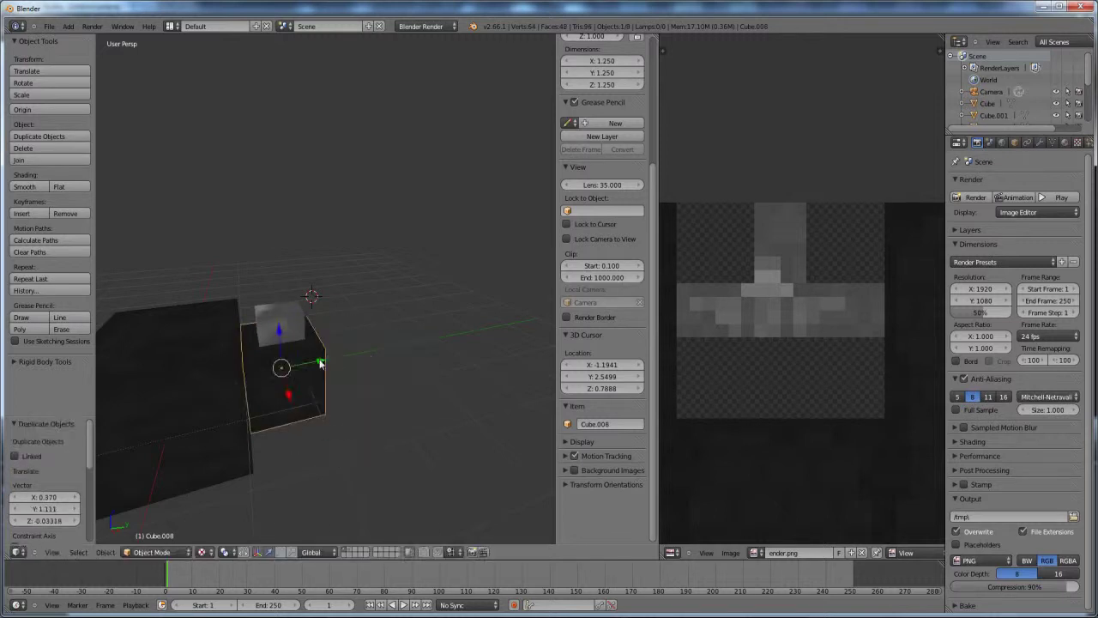
key(g)
key(y)
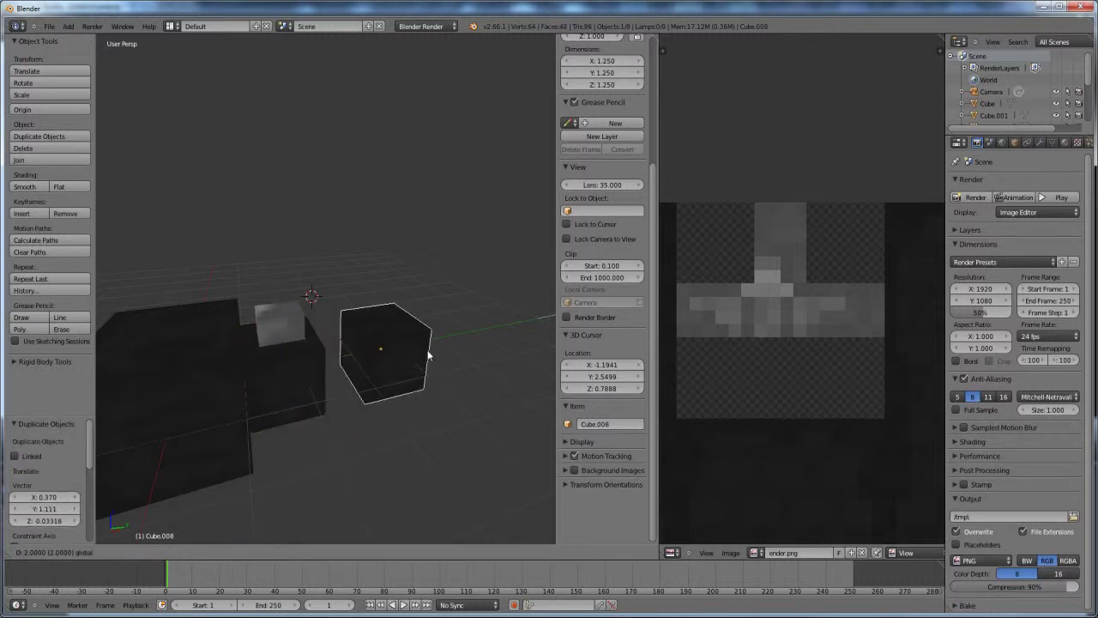
click(428, 355)
- Duplicate the spike cube and move the copy 2 units along Y onto the copied neck cube
right_click(284, 326)
key(shift+d)
click(333, 317)
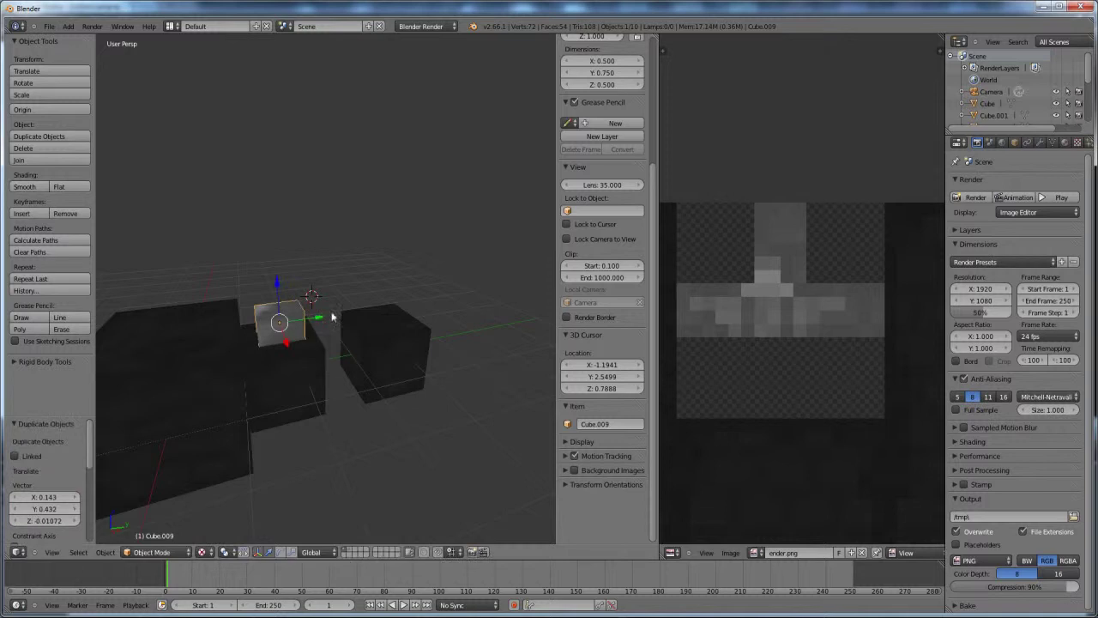
key(g)
key(y)
key(2)
key(Return)
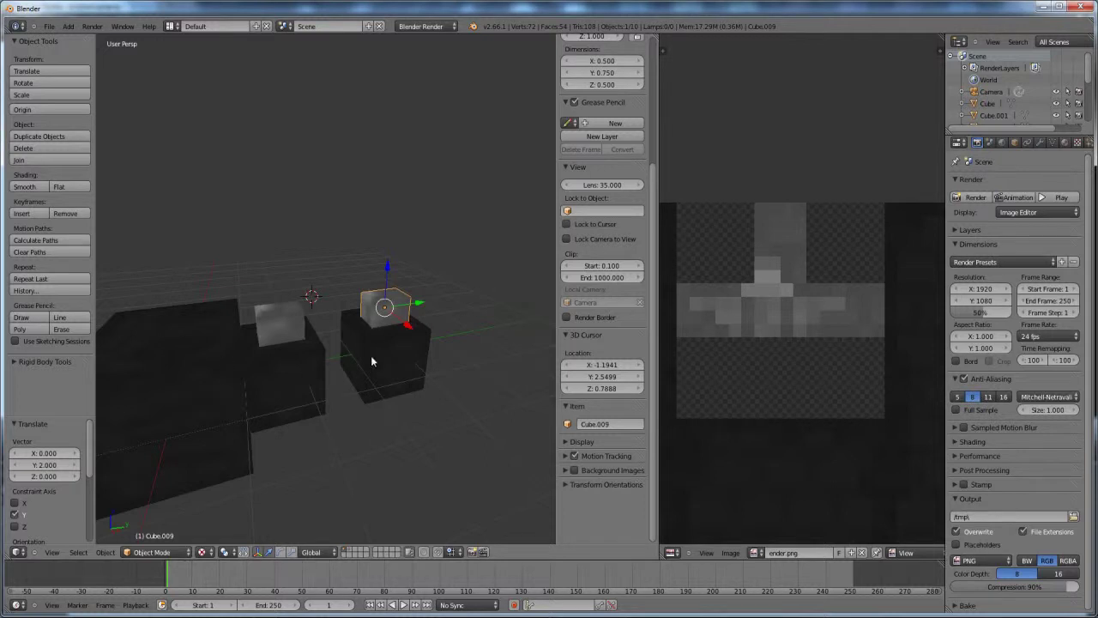
- Delete the copied neck cube together with its copied spike cube
right_click(286, 317)
right_click(384, 347)
key(x)
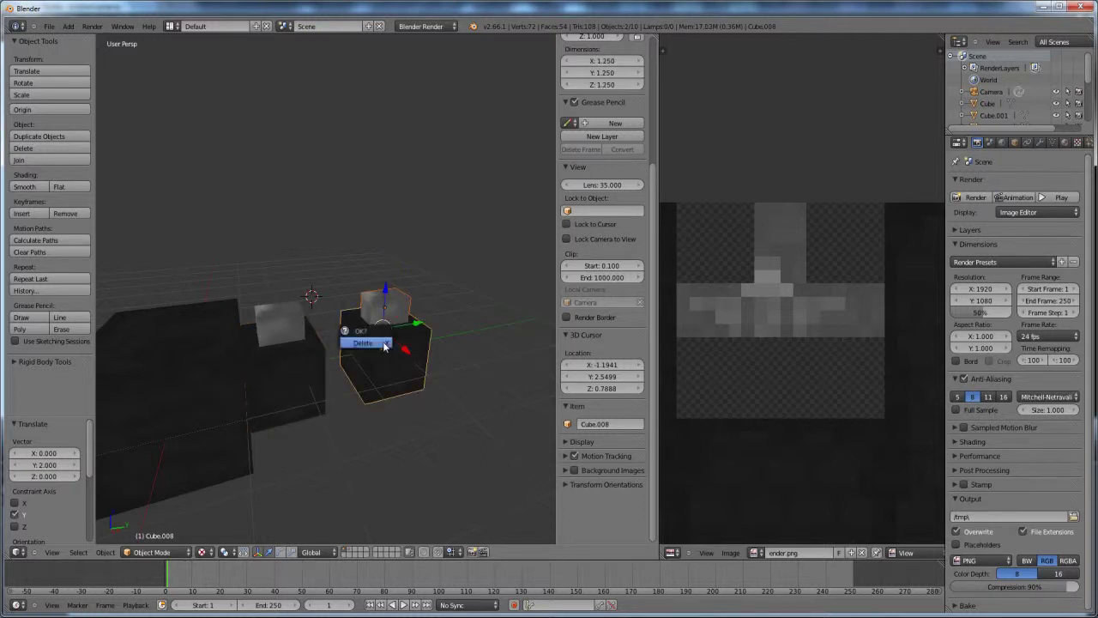
click(371, 344)
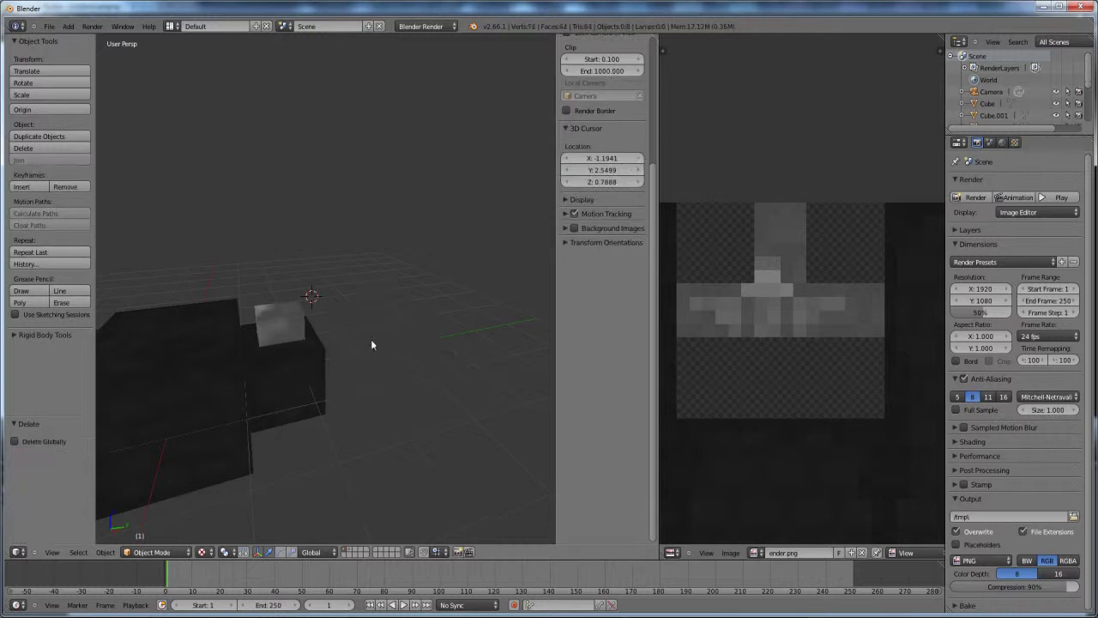
- Join the spike cube and the neck cube beneath it into a single neck segment object
right_click(295, 314)
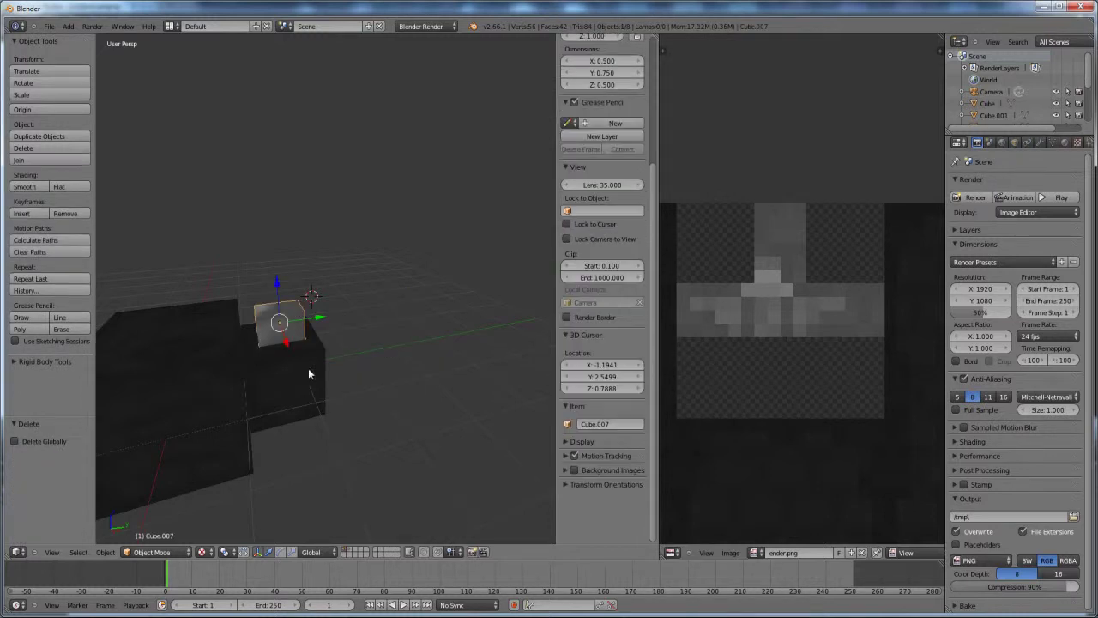
right_click(316, 364)
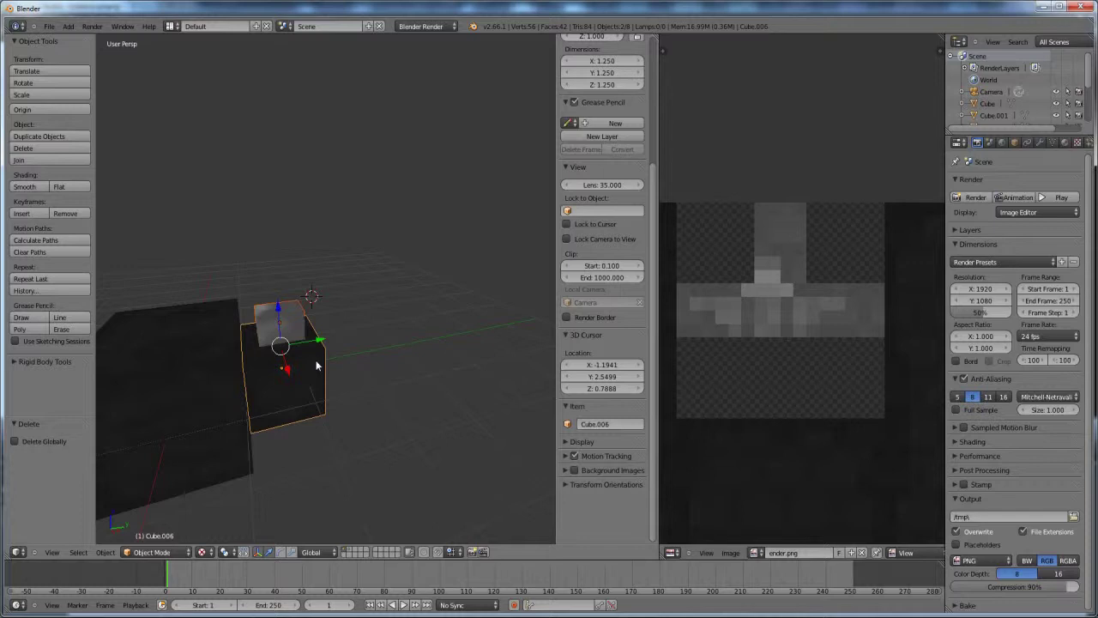
key(ctrl+j)
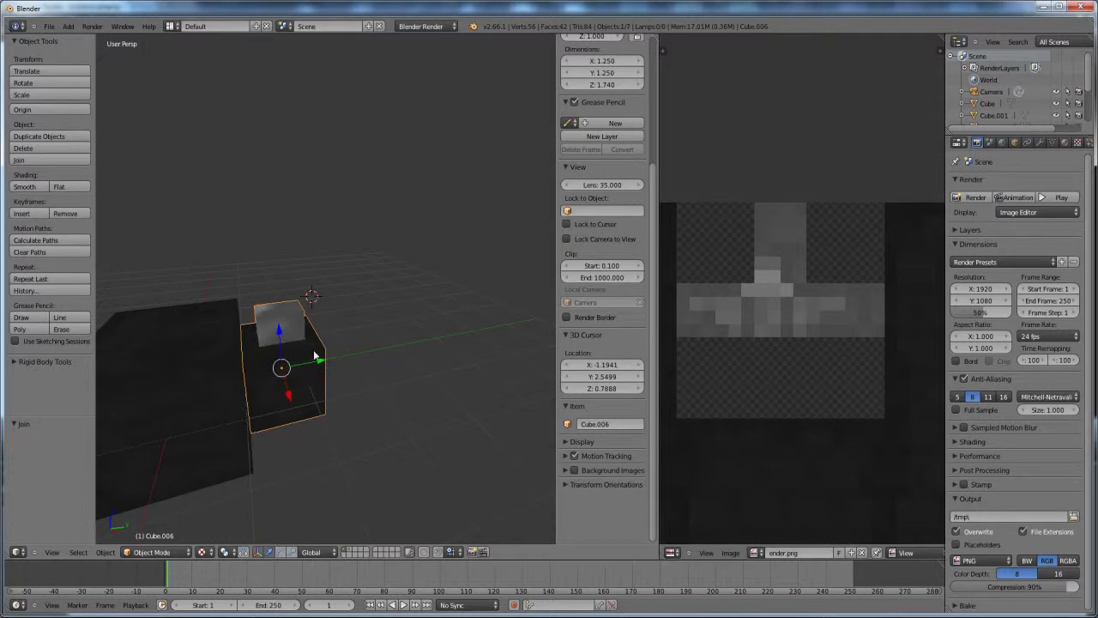
key(Tab)
key(a)
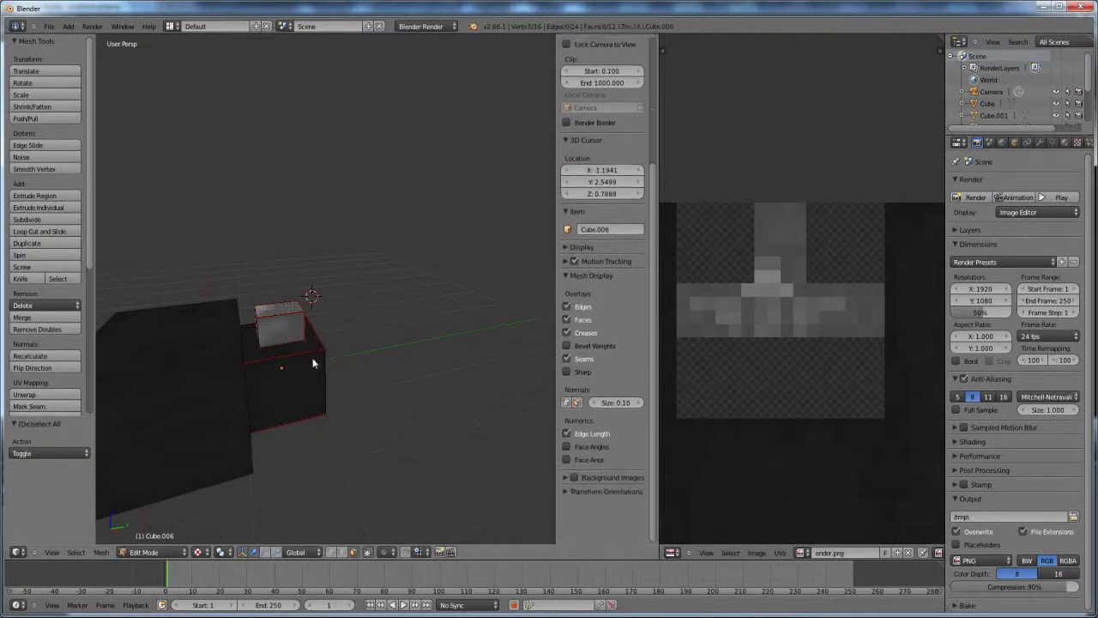
key(Tab)
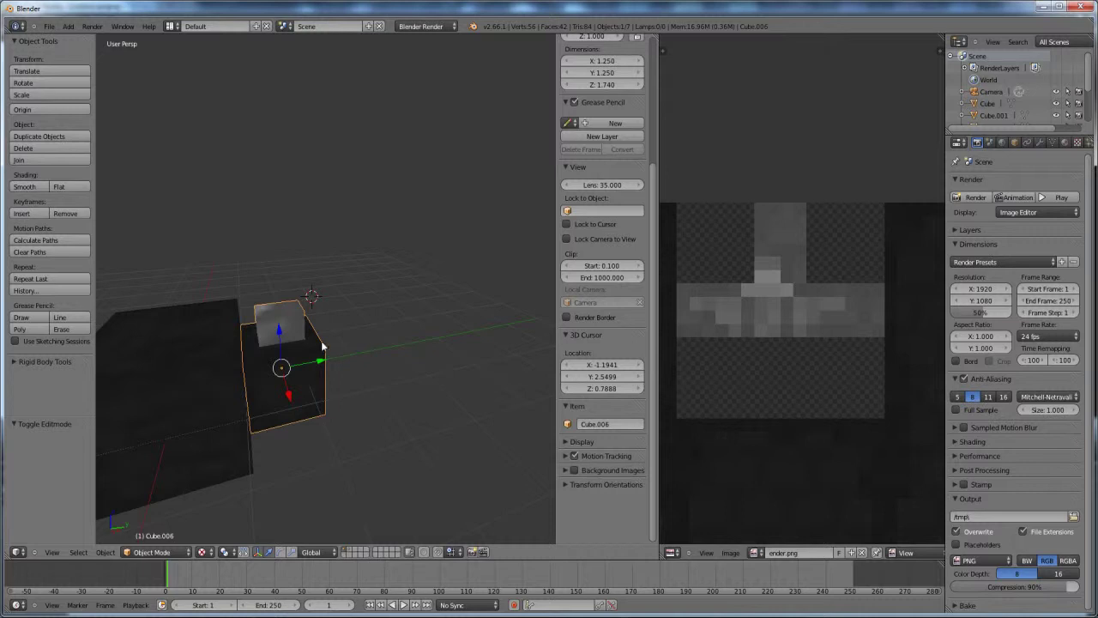
key(g)
right_click(417, 274)
- Duplicate the joined neck segment and place the copy along Y with a narrow gap to the original
middle_drag(353, 362, 310, 382)
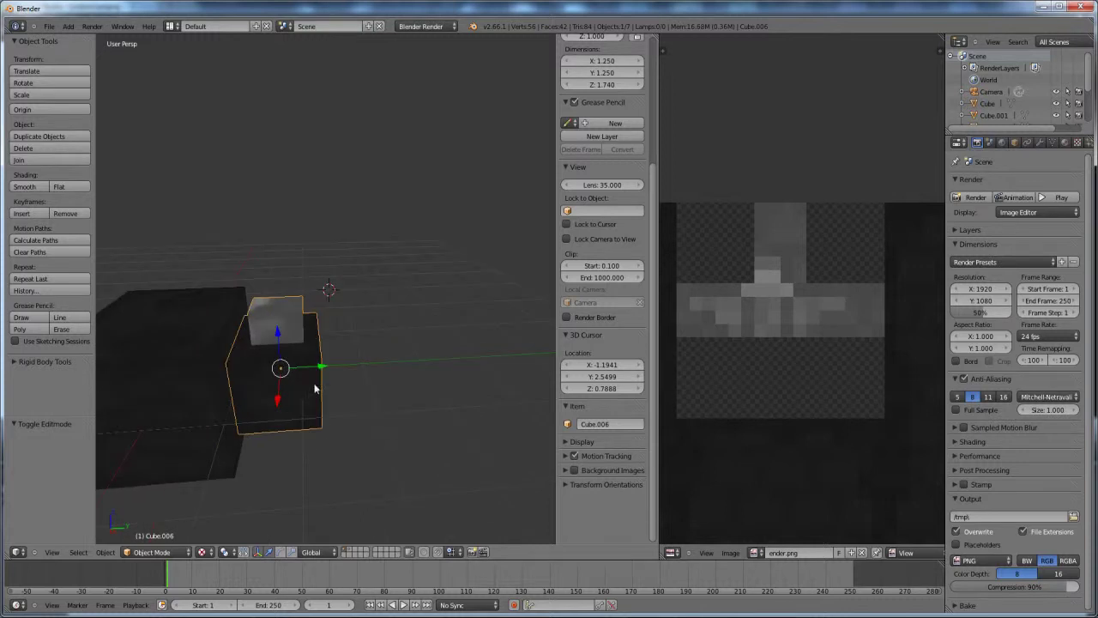
scroll(315, 388, down, 2)
key(shift+d)
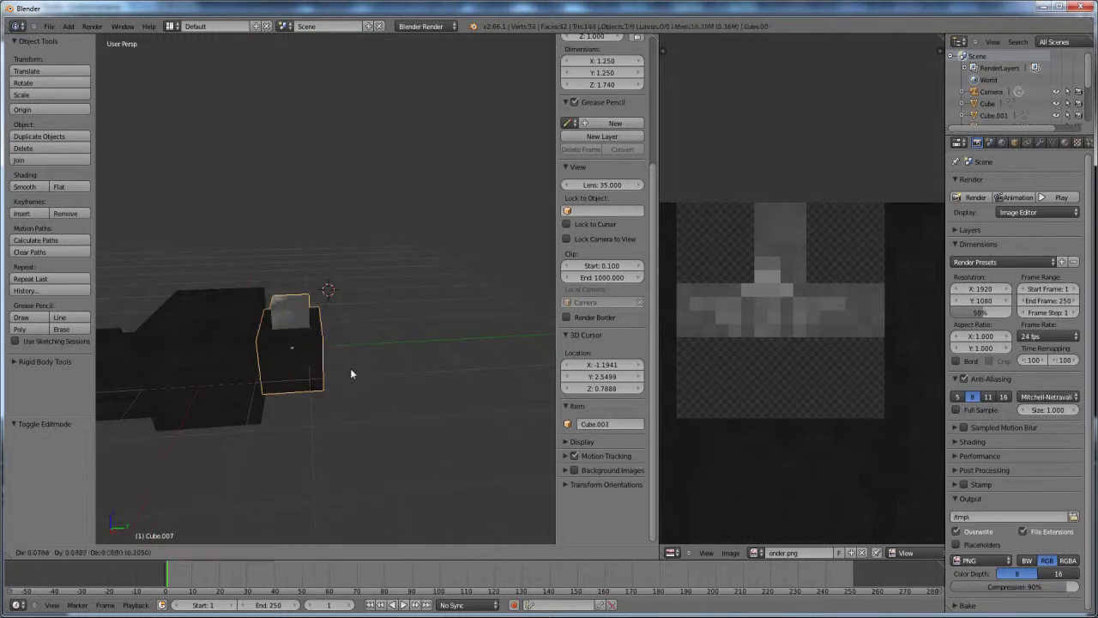
click(336, 341)
drag(333, 347, 404, 377)
scroll(390, 352, up, 3)
shift+middle_drag(403, 377, 387, 355)
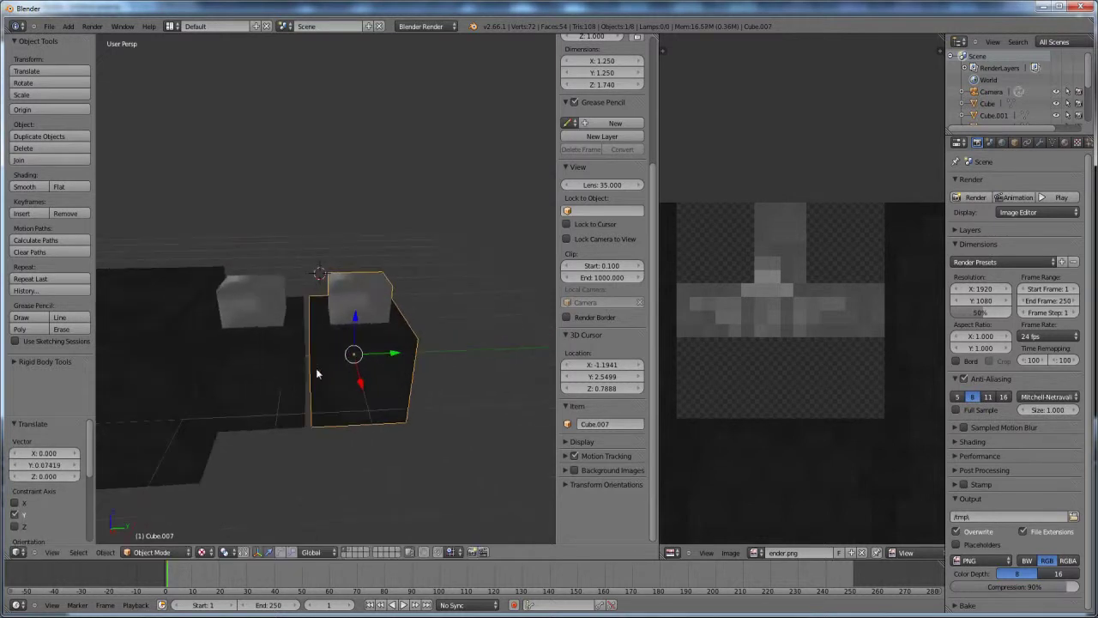
- Duplicate the second neck segment and move the copy about 1.397 along Y
scroll(380, 388, down, 3)
key(shift+d)
click(356, 349)
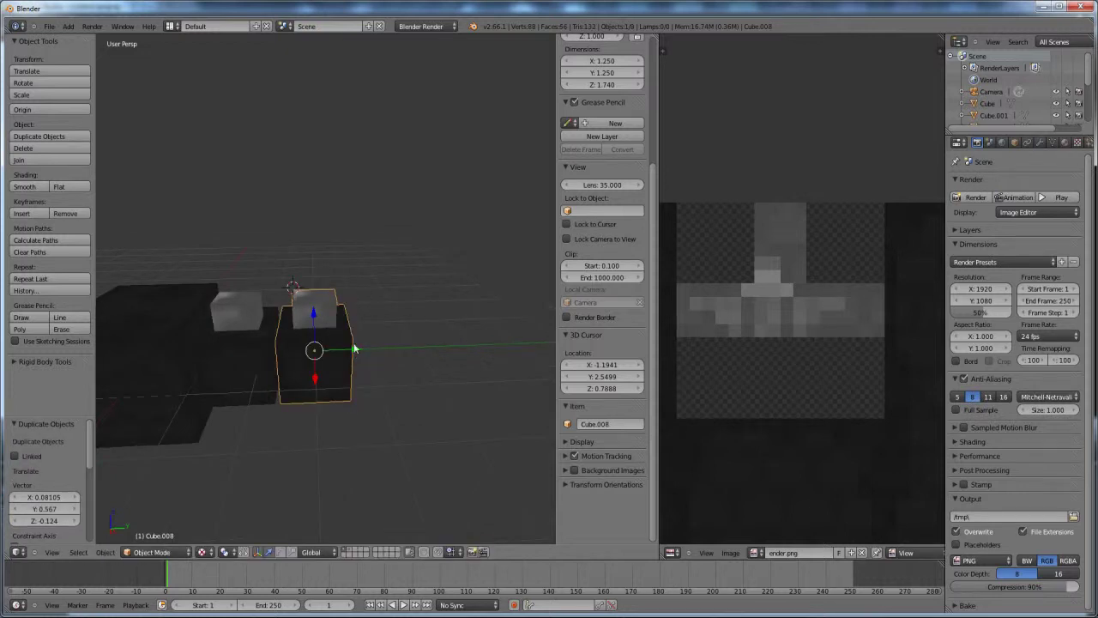
drag(357, 349, 422, 353)
scroll(378, 367, up, 2)
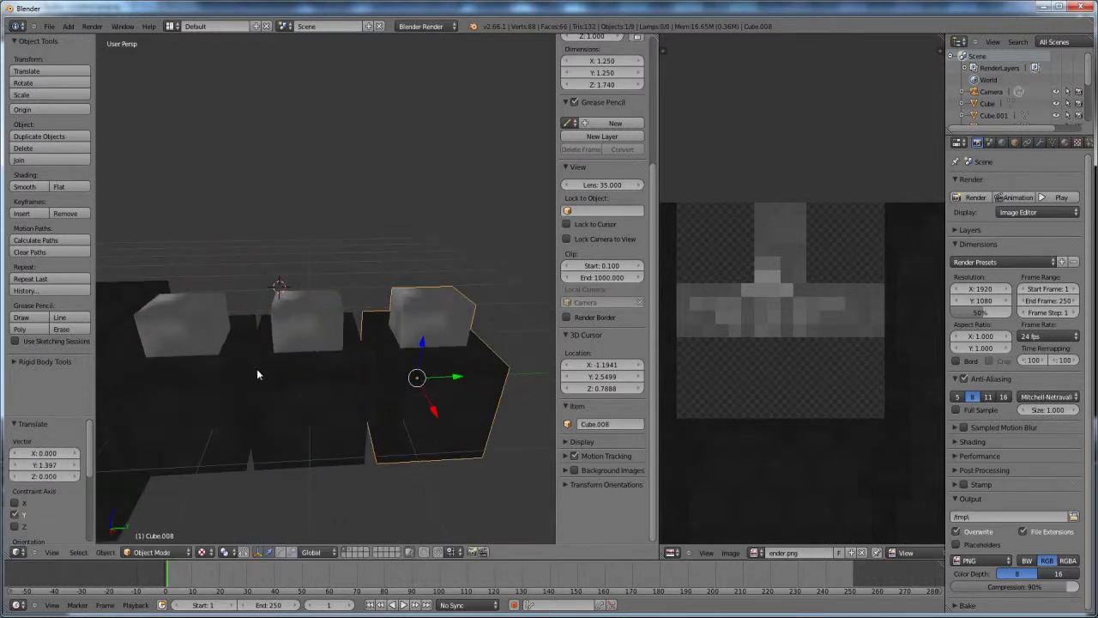
- Delete the two freehand-placed neck segment copies, keeping only the original joined segment
scroll(379, 390, down, 3)
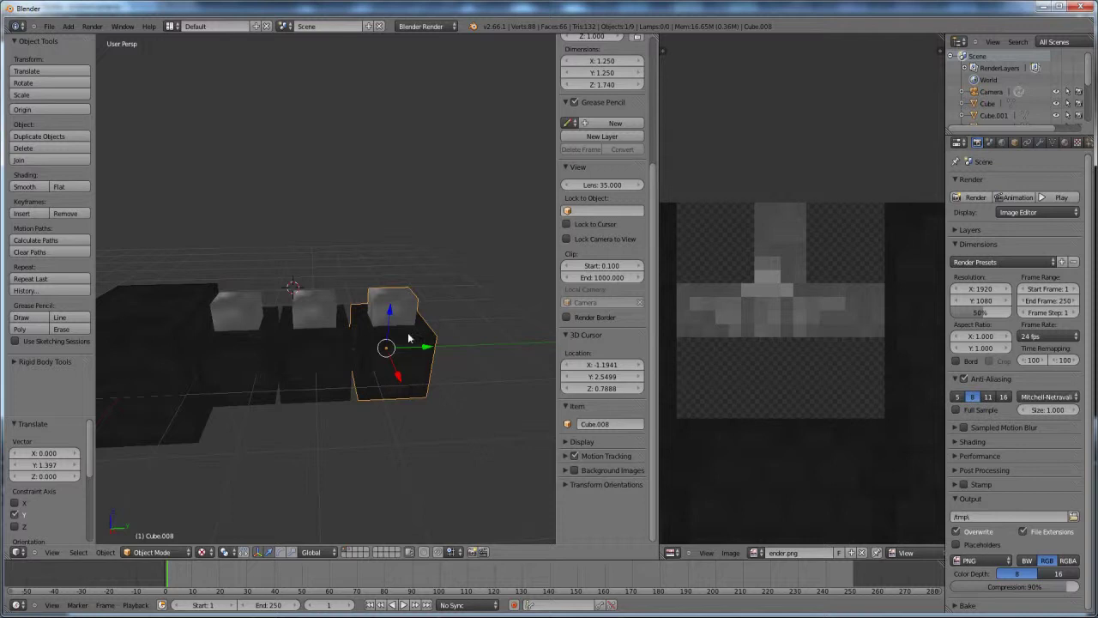
key(x)
click(407, 326)
right_click(333, 349)
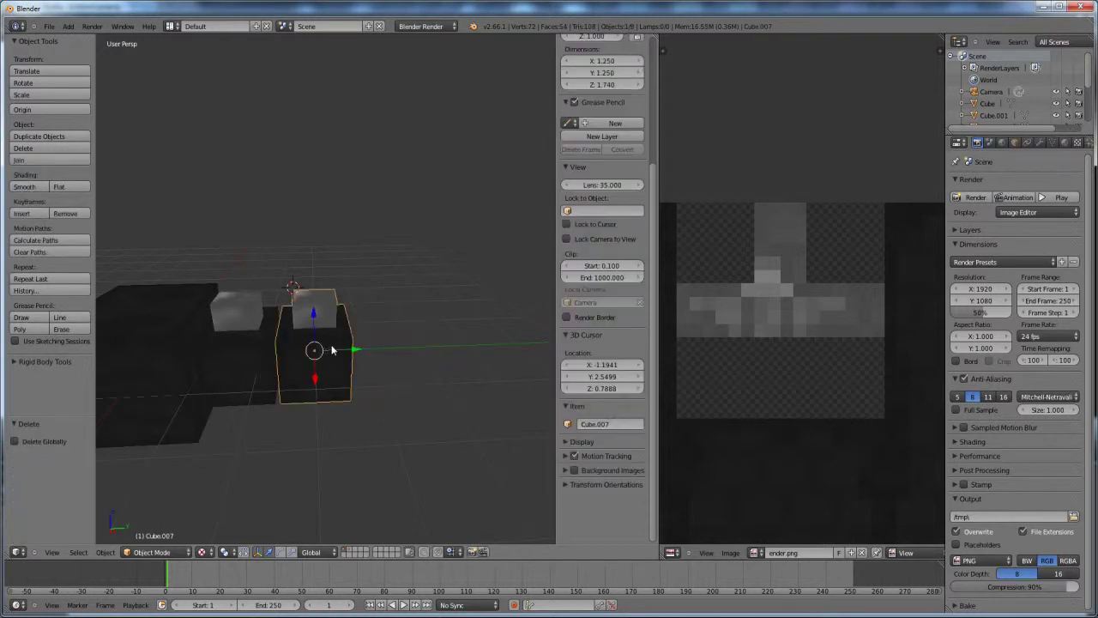
key(x)
click(332, 346)
- Duplicate the original joined neck segment and move the copy exactly 1.3 along Y
right_click(262, 347)
key(g)
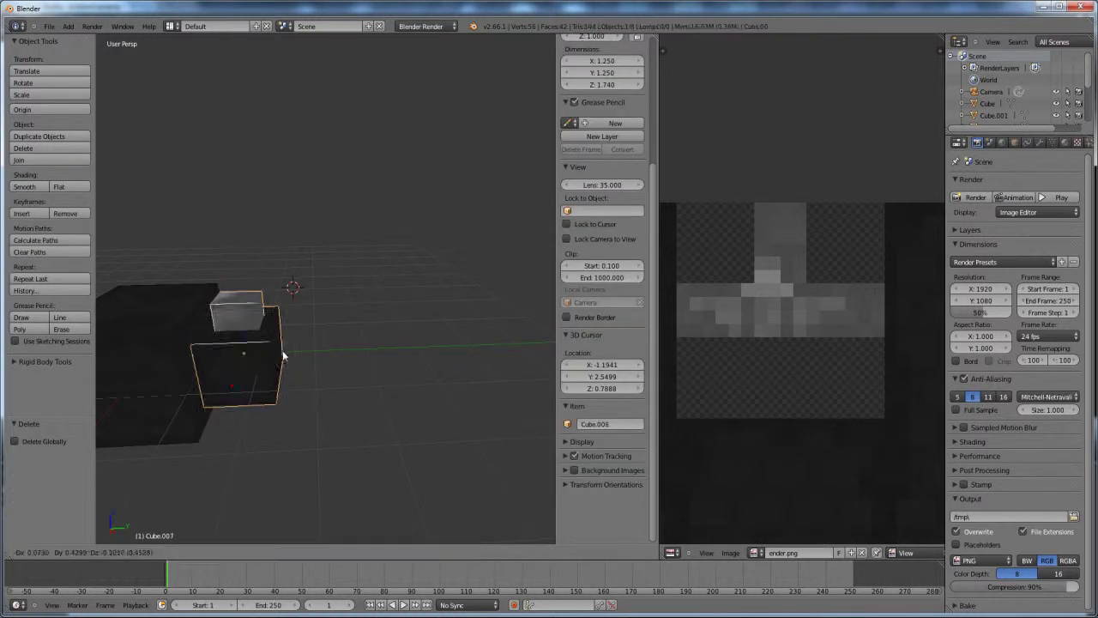
click(300, 352)
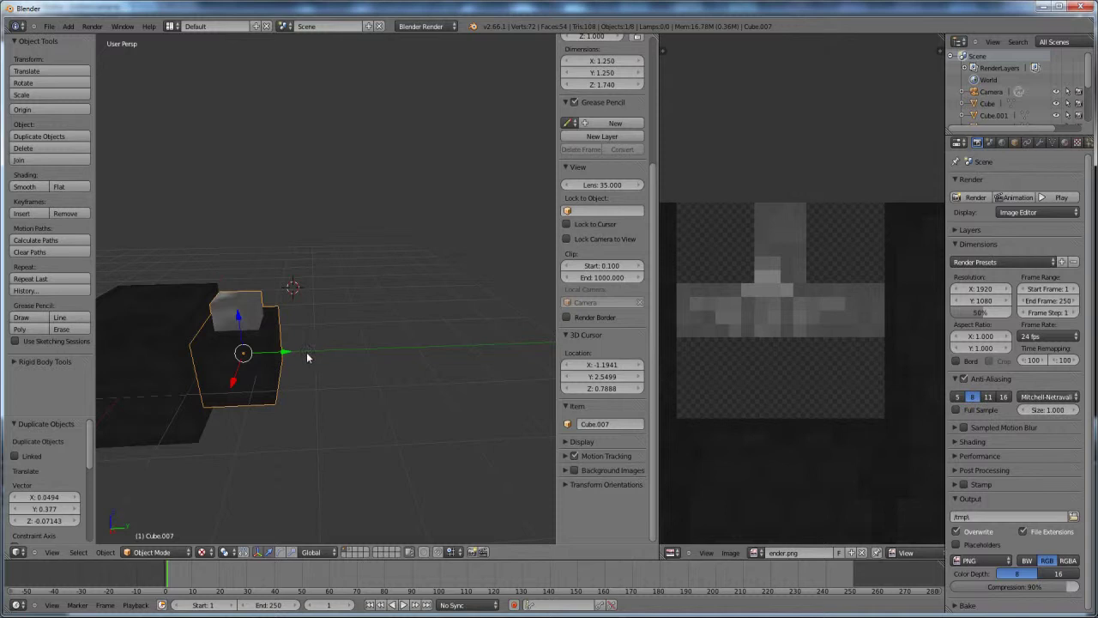
key(g)
key(y)
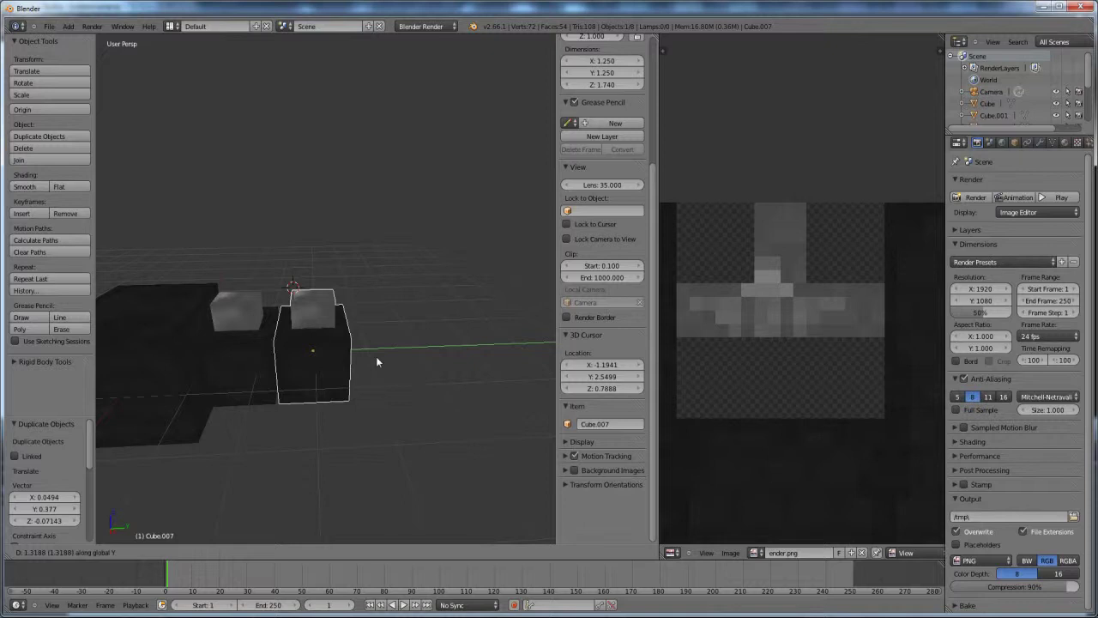
text(1.3)
key(Return)
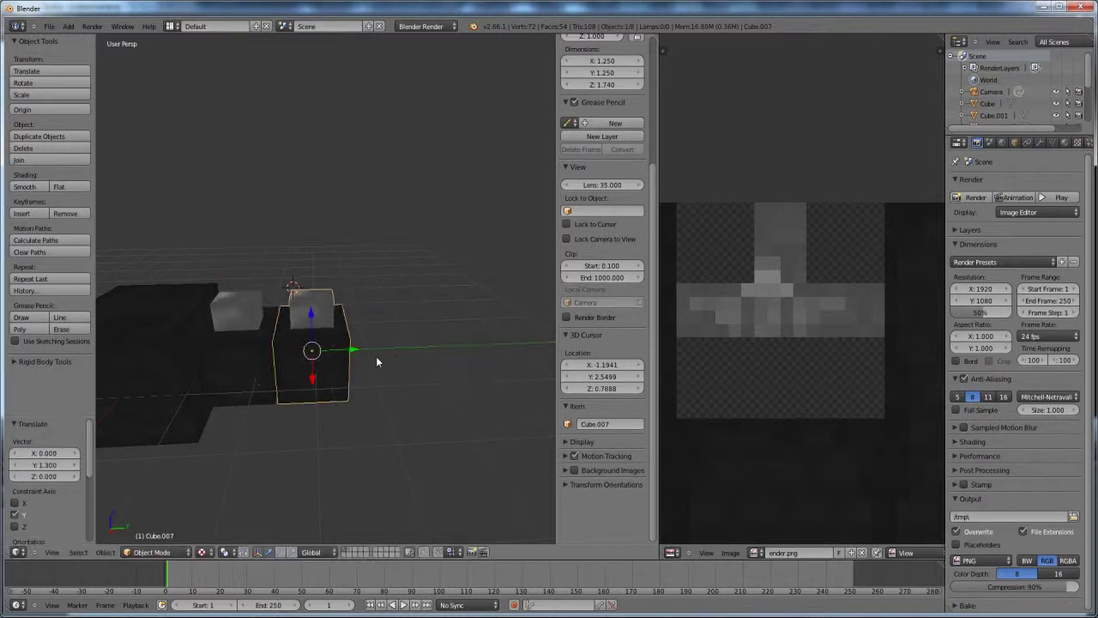
- Duplicate the second neck segment and move the copy 1.3 along Y to form the third segment
key(shift+d)
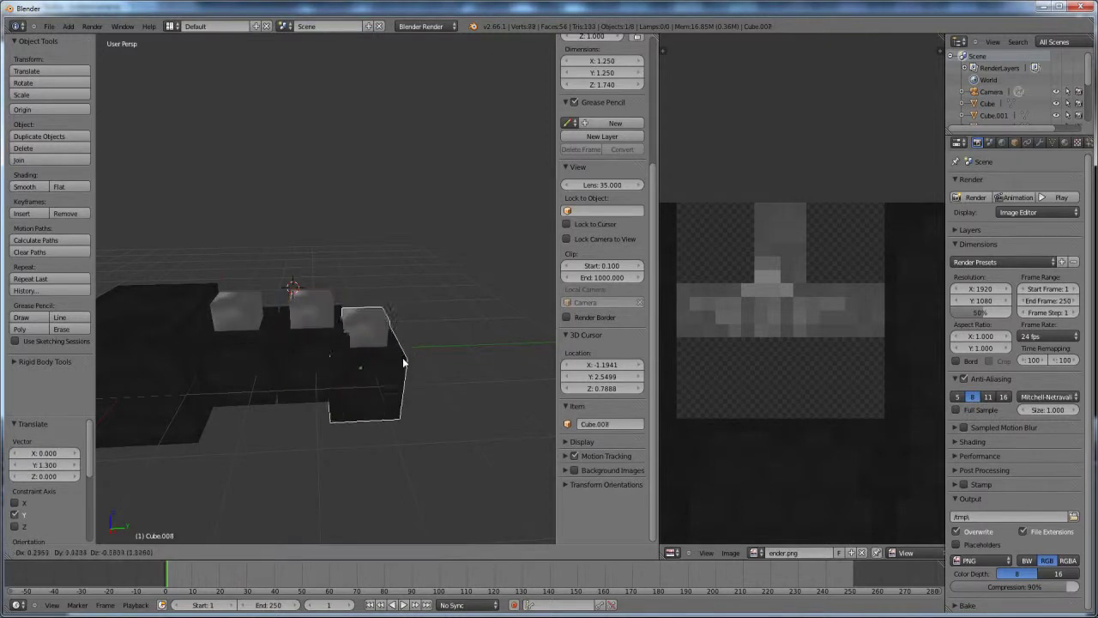
click(409, 350)
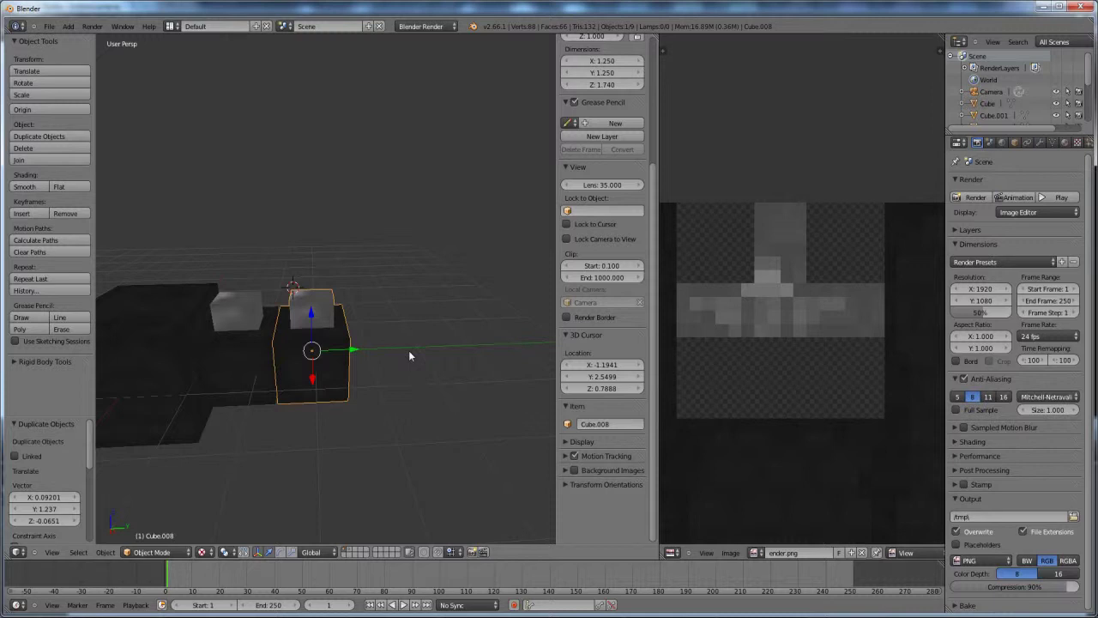
key(g)
key(y)
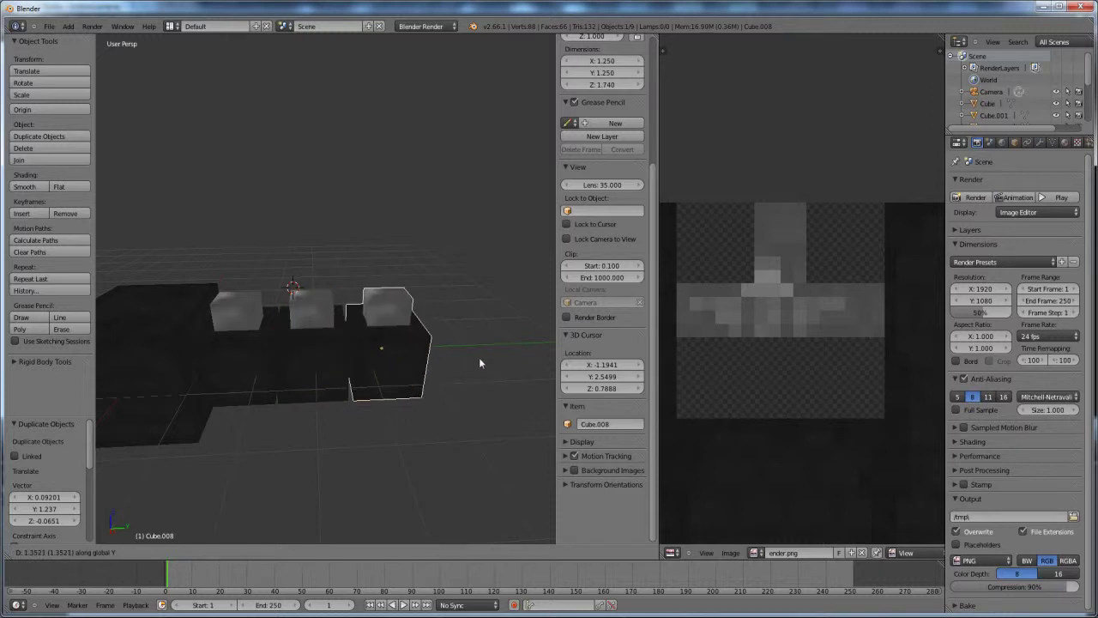
text(1.3)
key(Return)
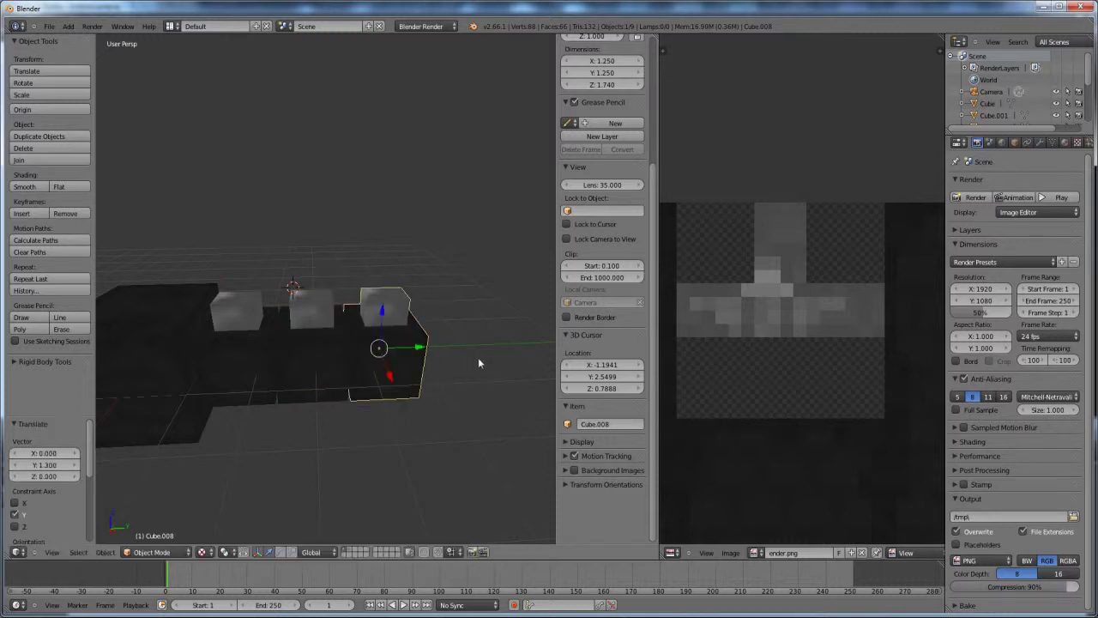
- Duplicate the third neck segment and move the copy 1.3 along Y to form the fourth segment
scroll(455, 360, down, 3)
key(shift+d)
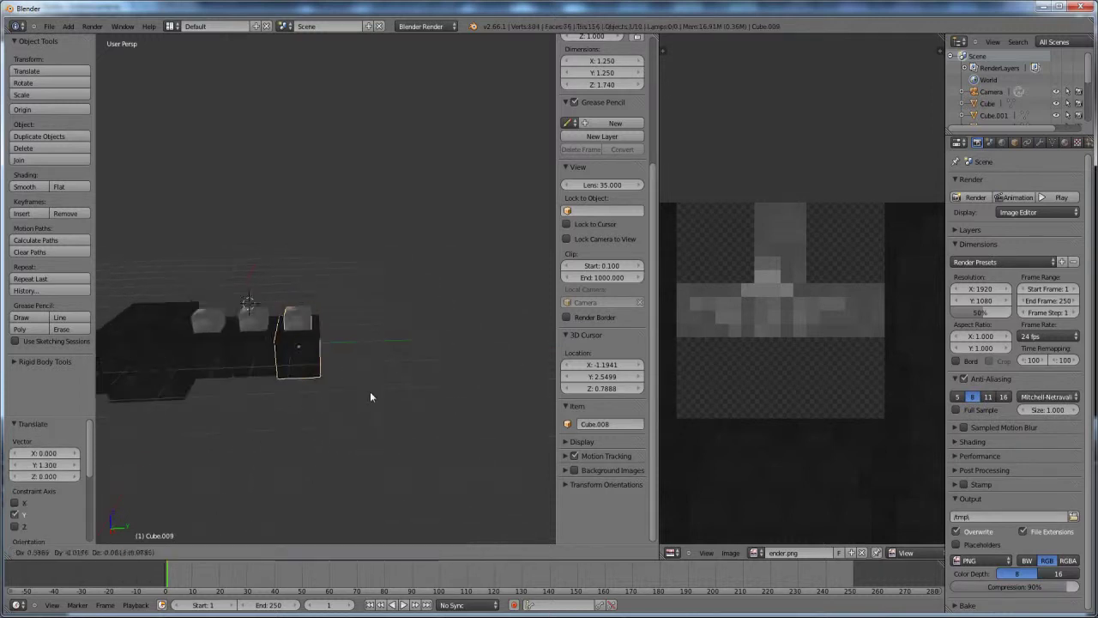
right_click(383, 368)
key(g)
key(y)
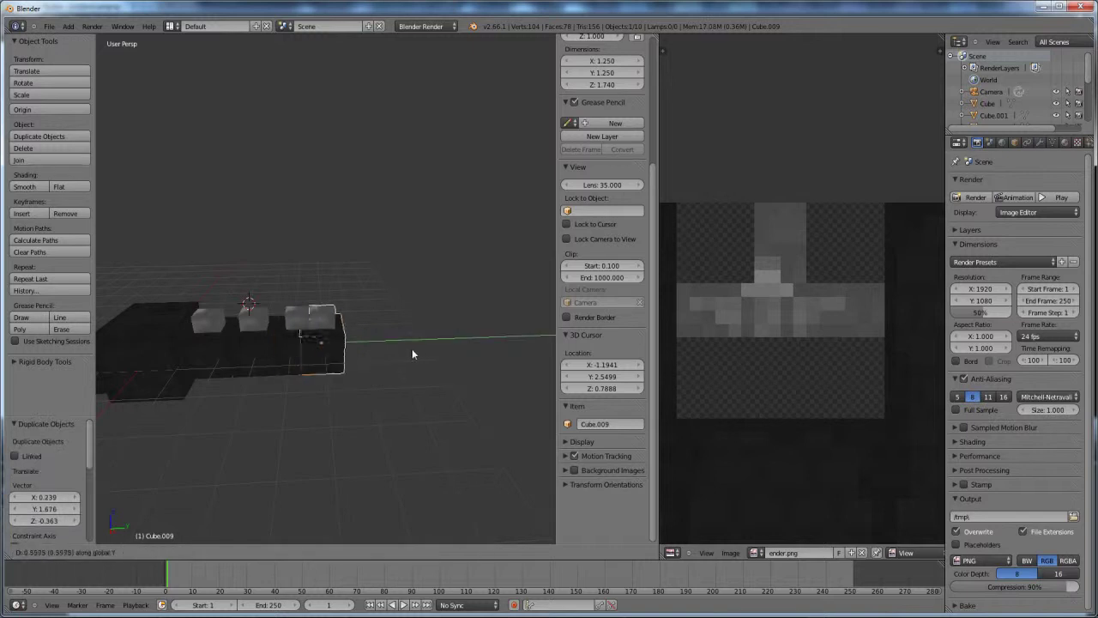
text(1.3)
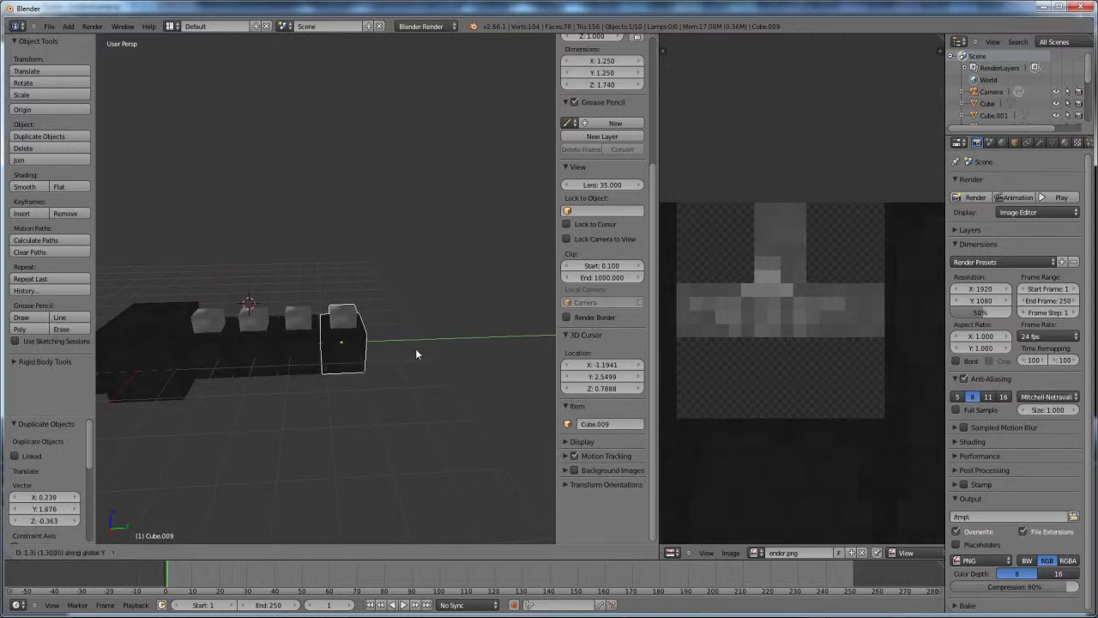
key(Return)
- Duplicate the fourth neck segment and move the copy 1.3 along Y to form the fifth segment
key(shift+d)
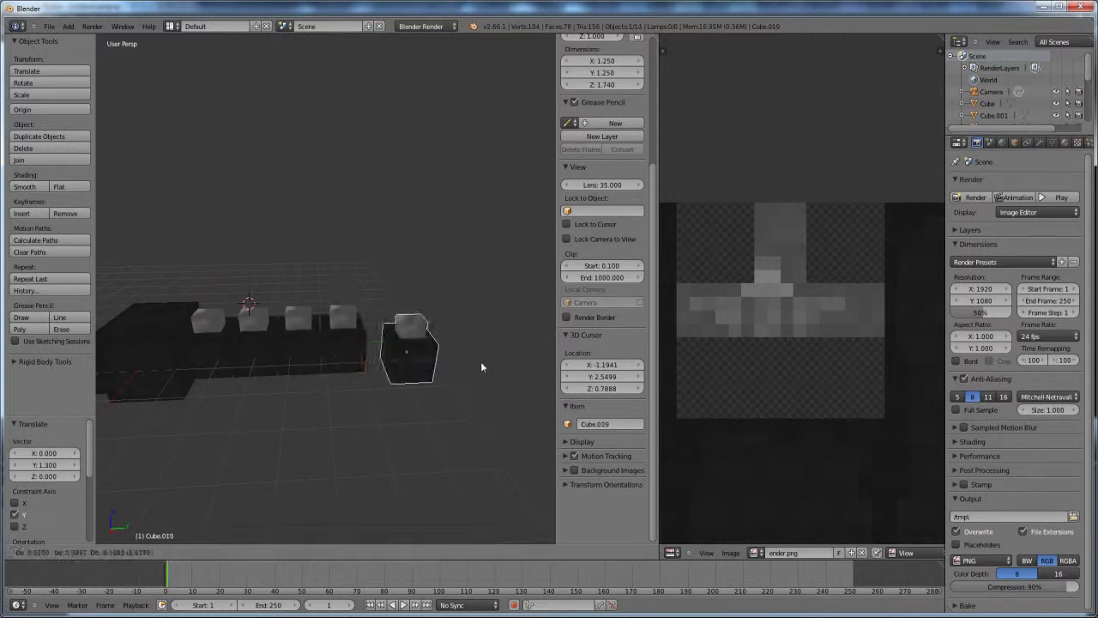
right_click(449, 365)
key(g)
key(y)
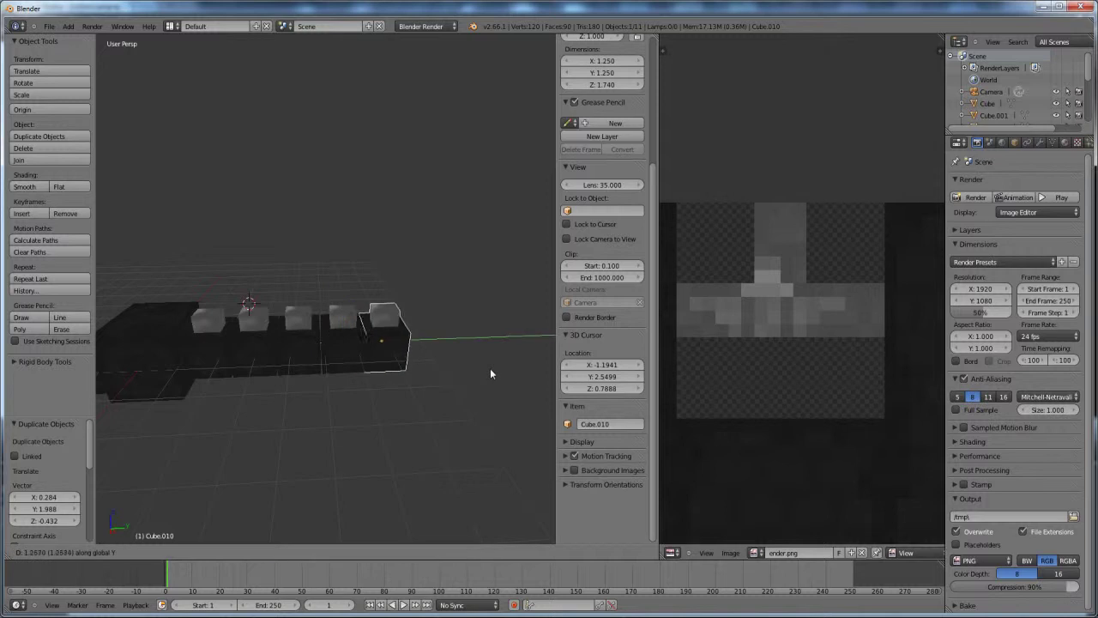
click(490, 374)
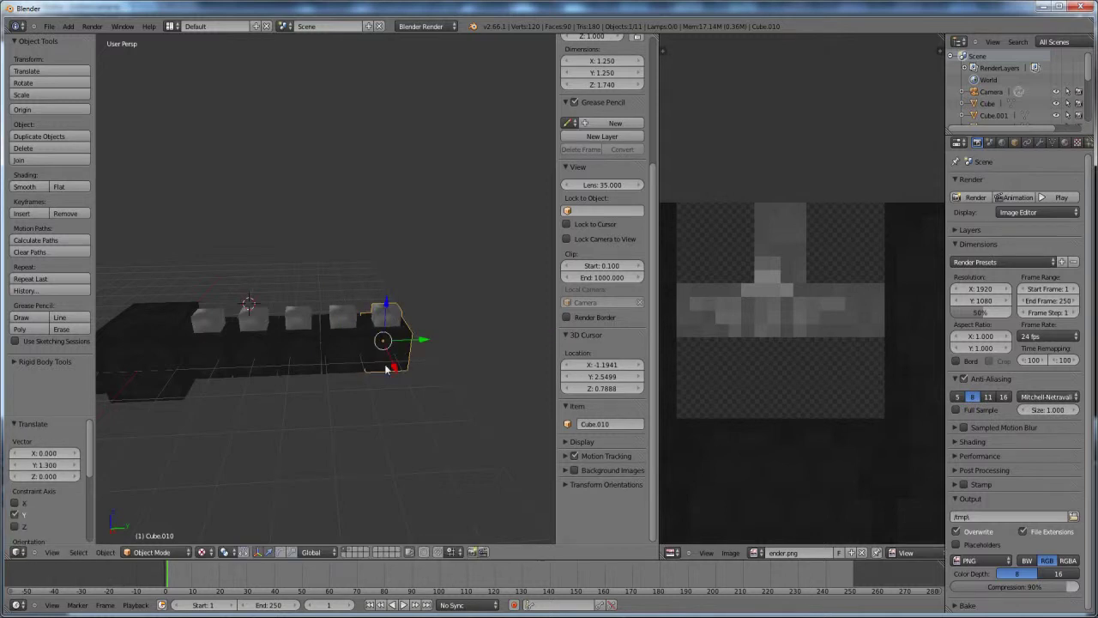
- Deselect everything and inspect the row of five neck segments and the head from several angles
key(Tab)
middle_drag(389, 371, 276, 336)
key(Tab)
key(a)
scroll(360, 338, up, 5)
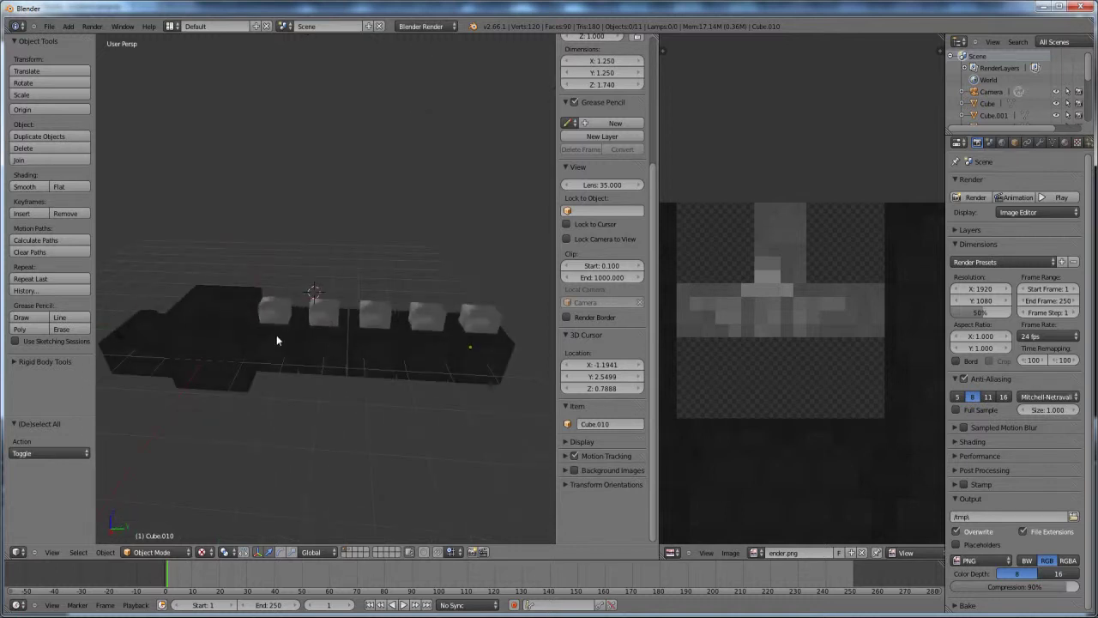
middle_drag(455, 349, 348, 353)
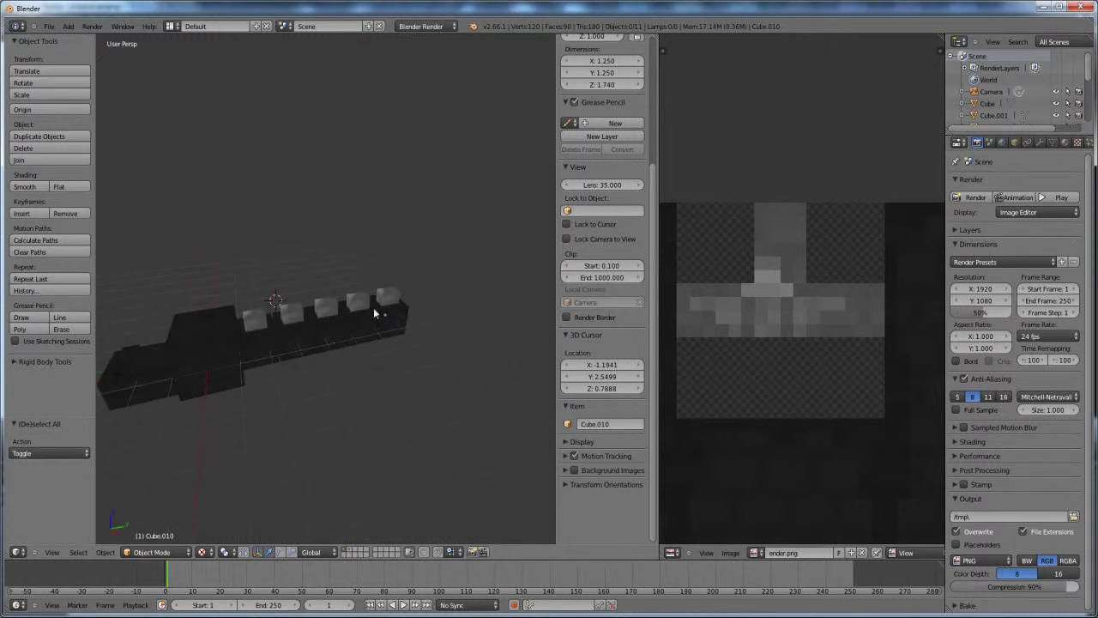
- Inspect the head and five neck segments from several angles and compare them with the ender dragon reference picture
middle_drag(377, 325, 312, 336)
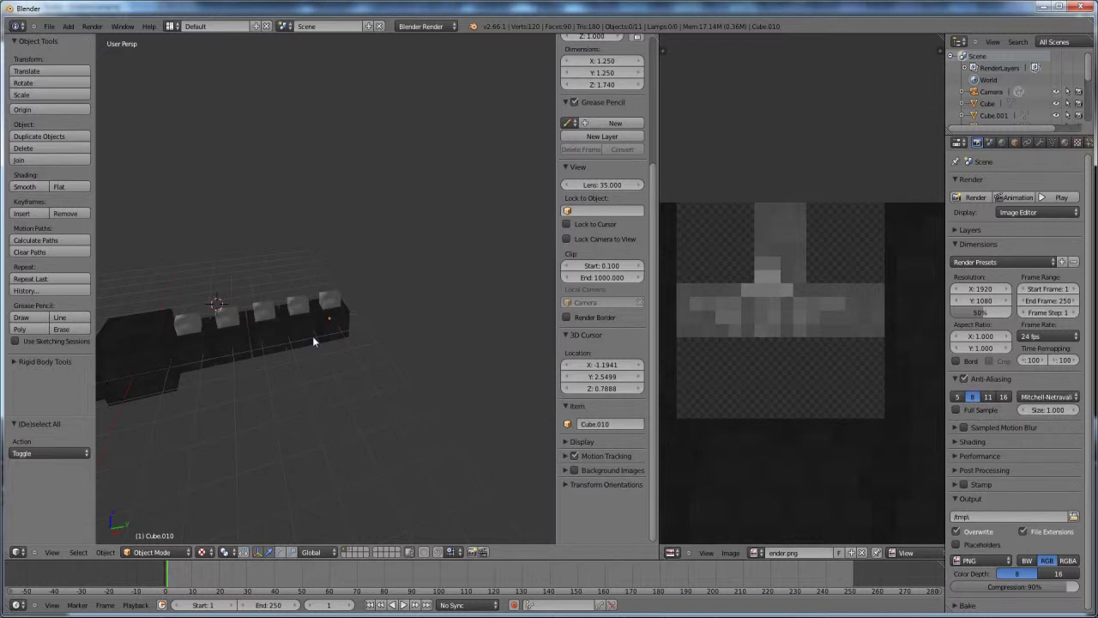
scroll(364, 327, down, 4)
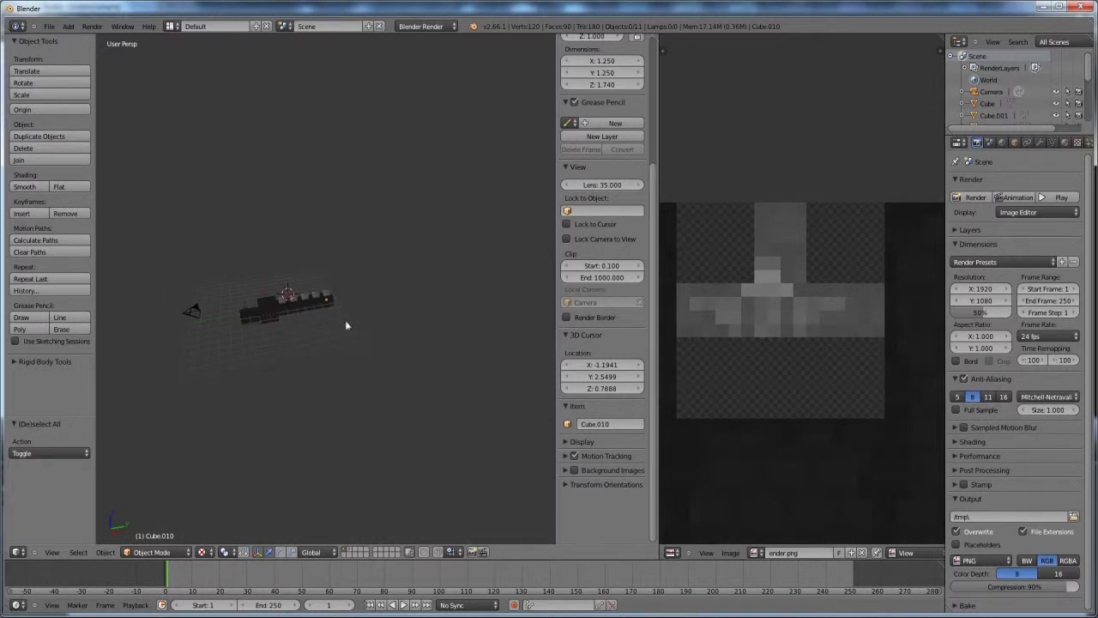
scroll(347, 325, up, 2)
middle_drag(336, 317, 338, 349)
scroll(344, 320, up, 3)
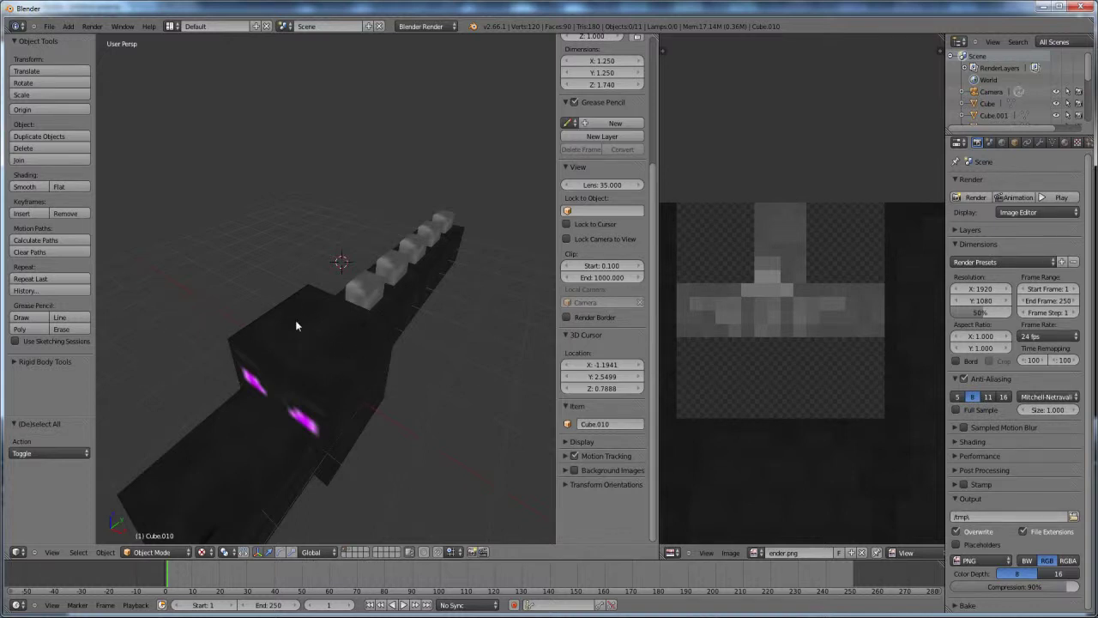
key(alt+Tab)
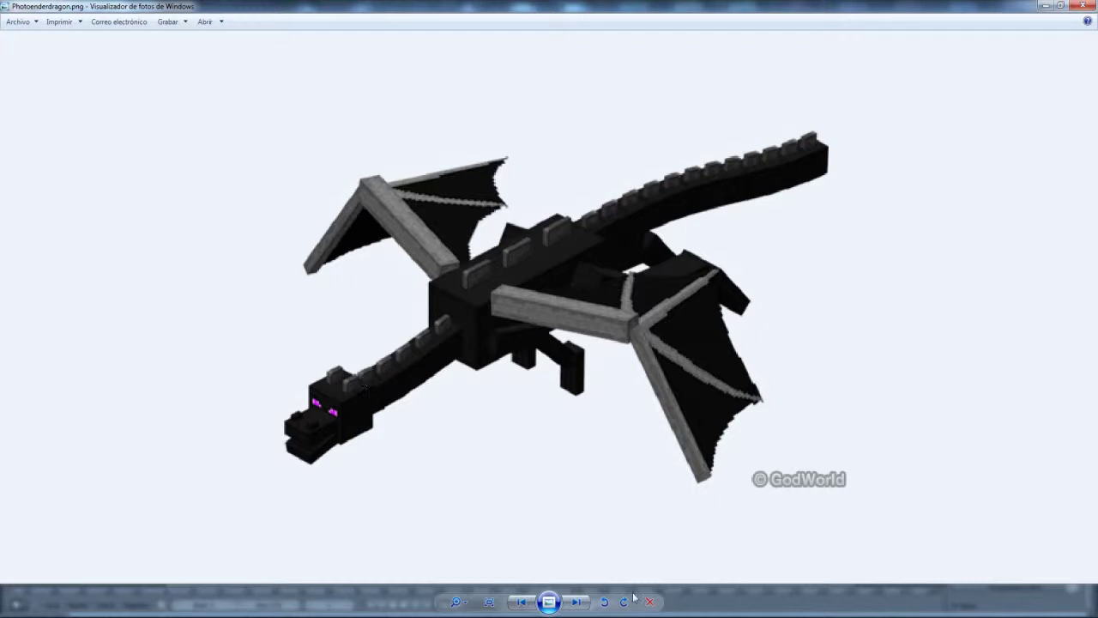
key(alt+Tab)
- In face select mode, select all faces of the spike on the first neck segment's mesh
middle_drag(407, 316, 347, 315)
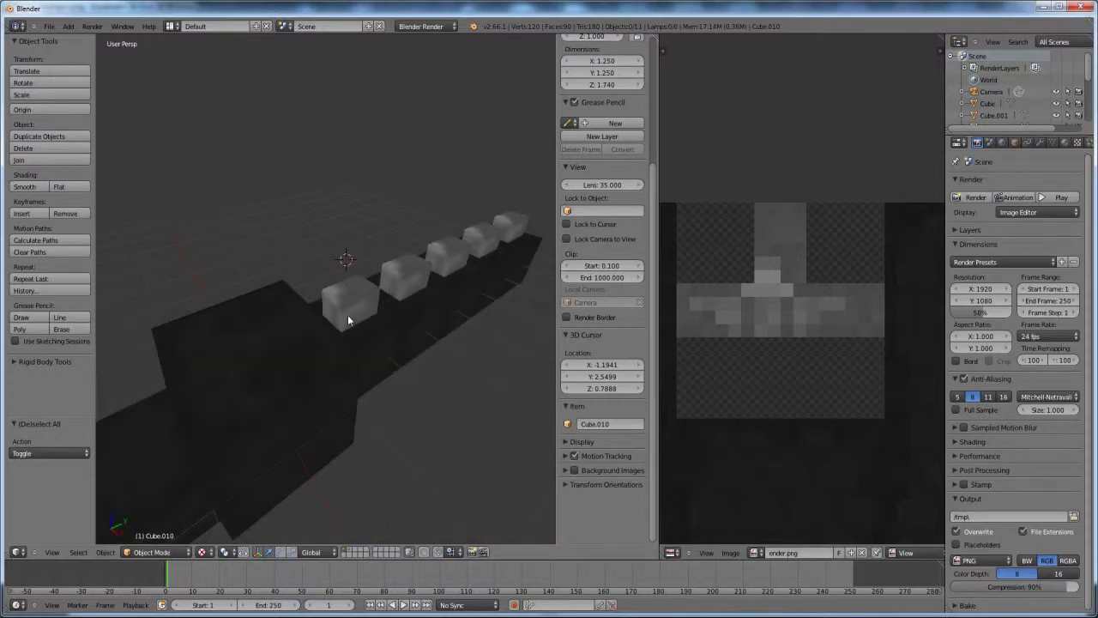
right_click(359, 299)
middle_drag(375, 387, 366, 311)
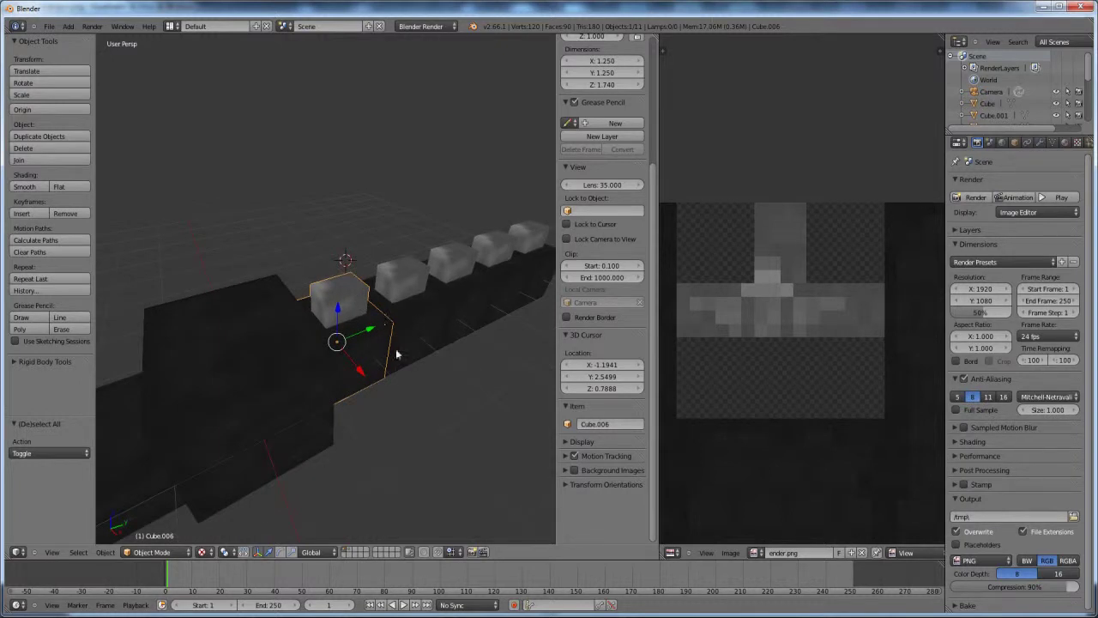
key(g)
right_click(395, 289)
key(Tab)
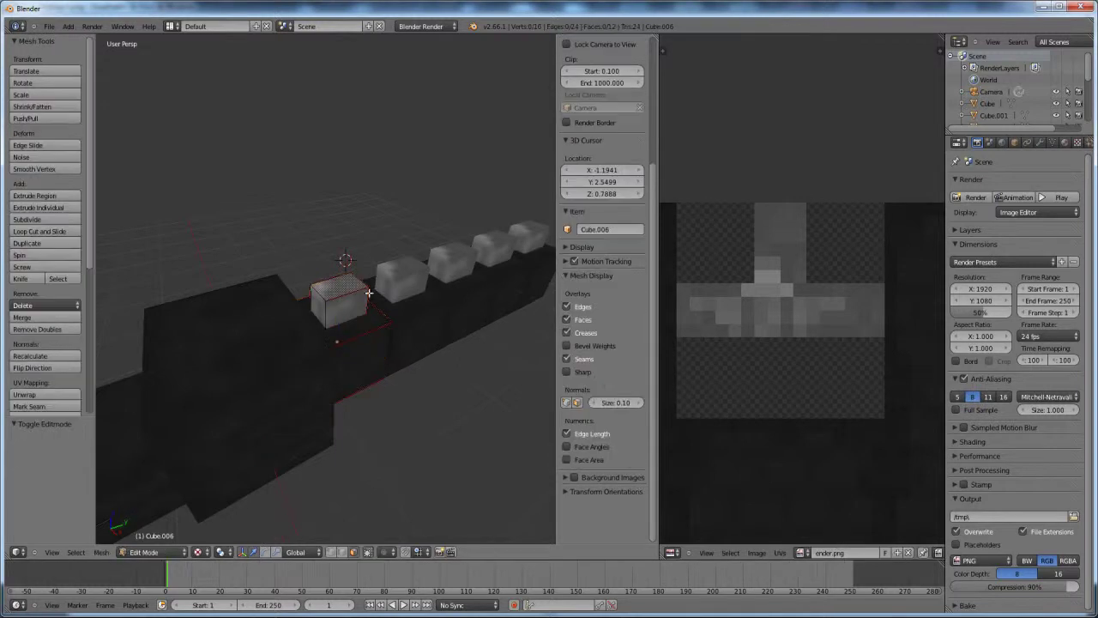
key(ctrl+Tab)
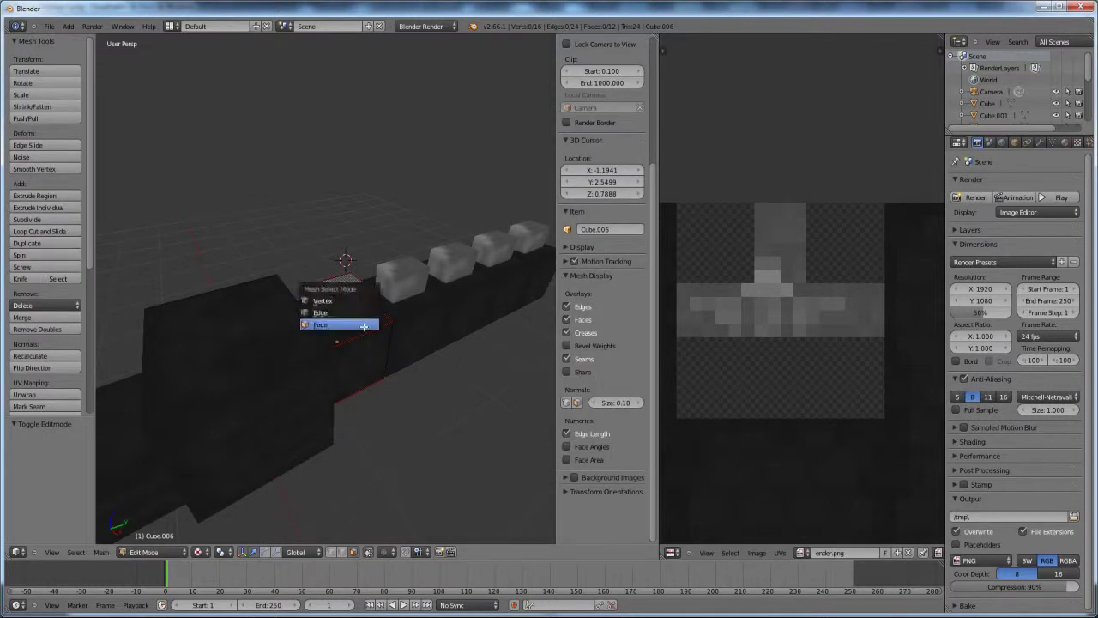
click(364, 323)
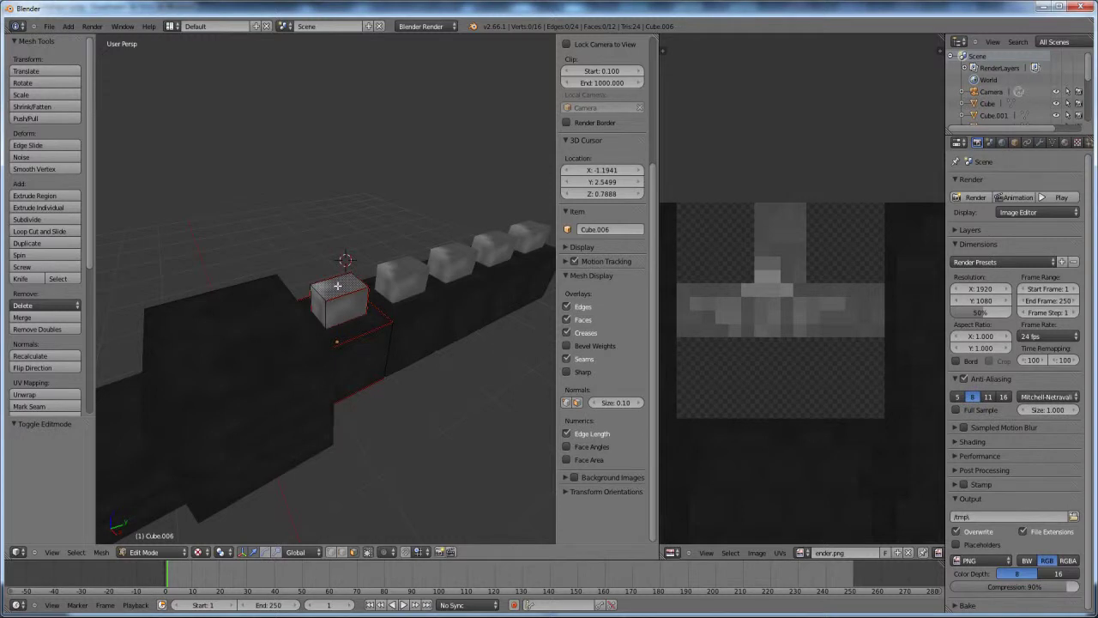
right_click(338, 285)
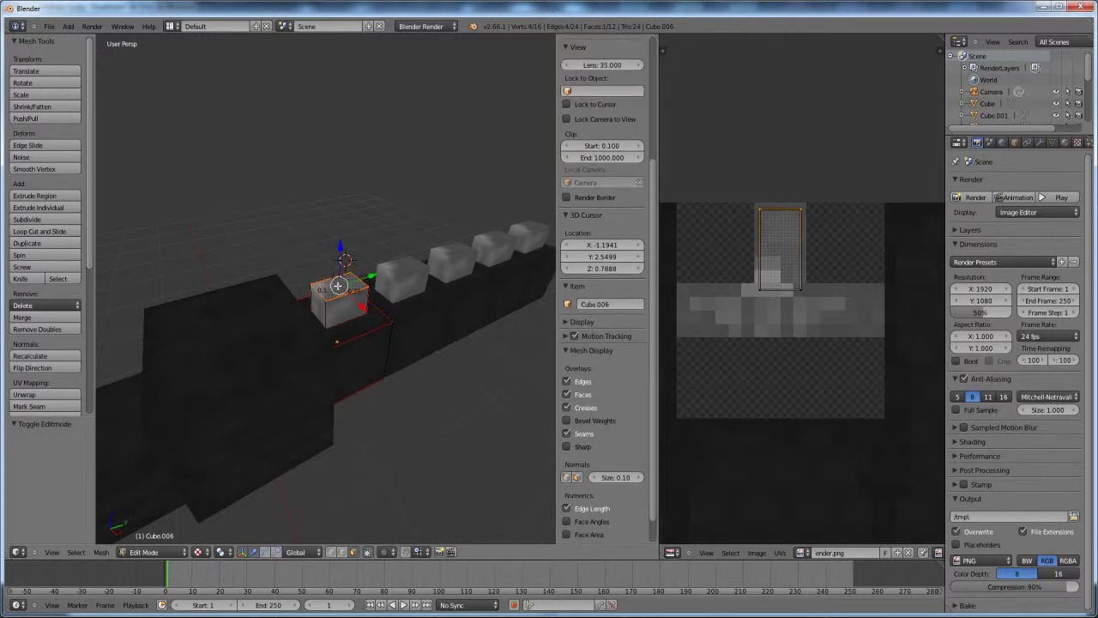
key(ctrl+KP_Add)
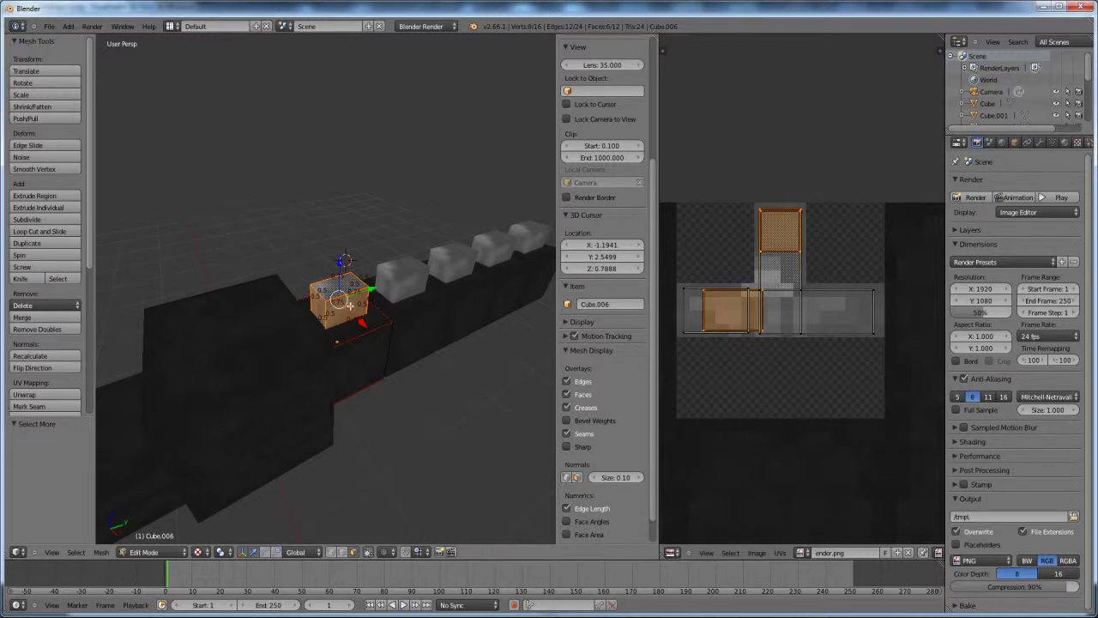
- Duplicate the selected spike faces in place within the first neck segment's mesh
scroll(354, 318, down, 2)
shift+middle_drag(355, 318, 399, 349)
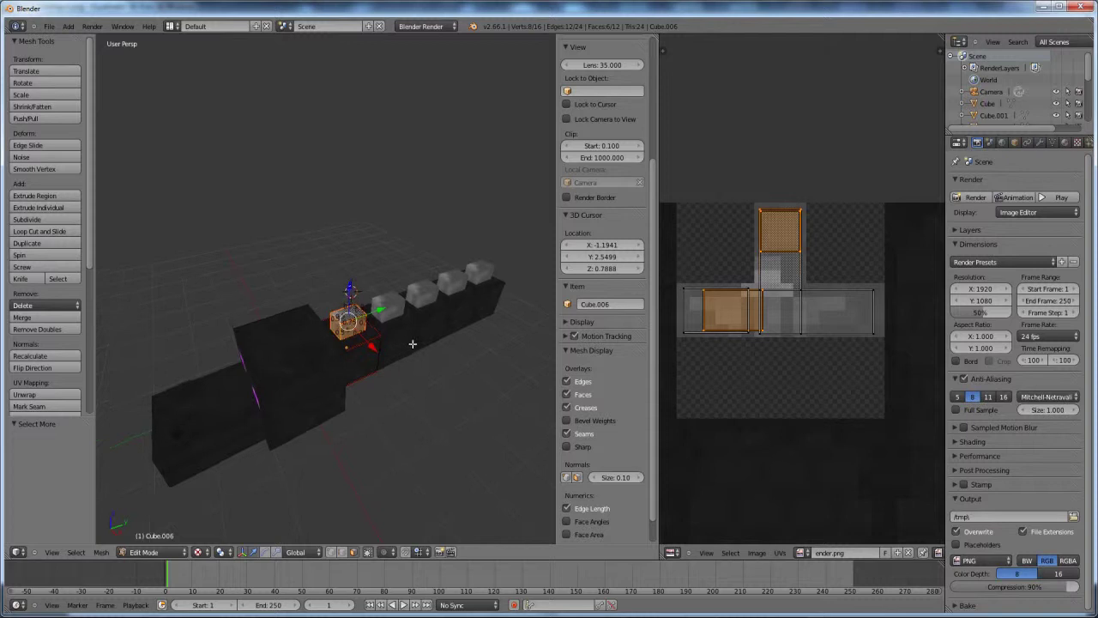
scroll(413, 343, up, 1)
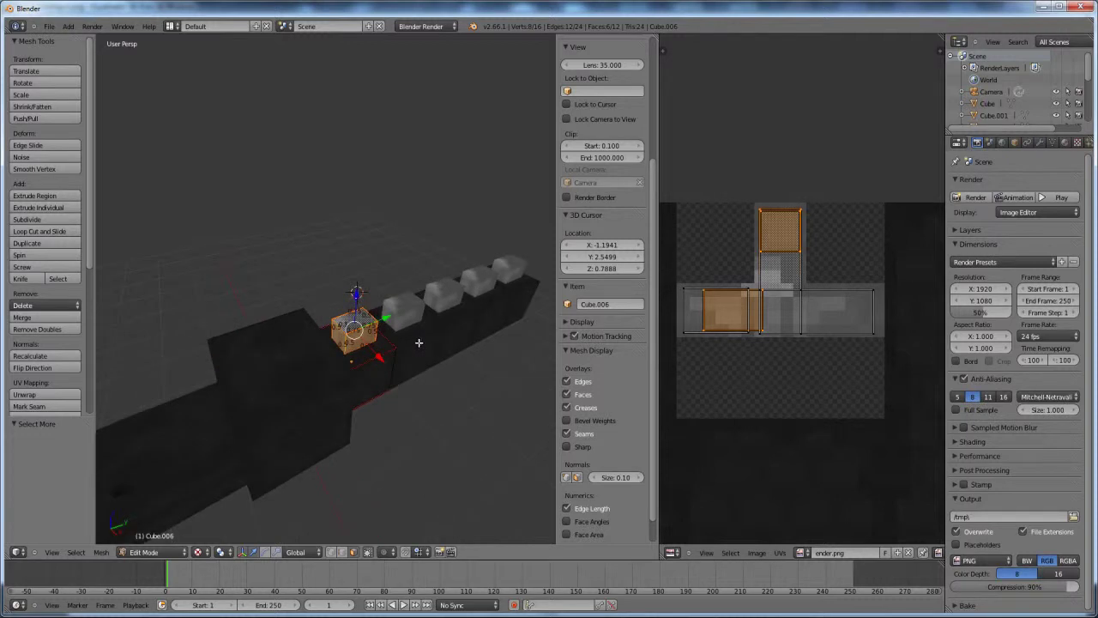
key(shift+d)
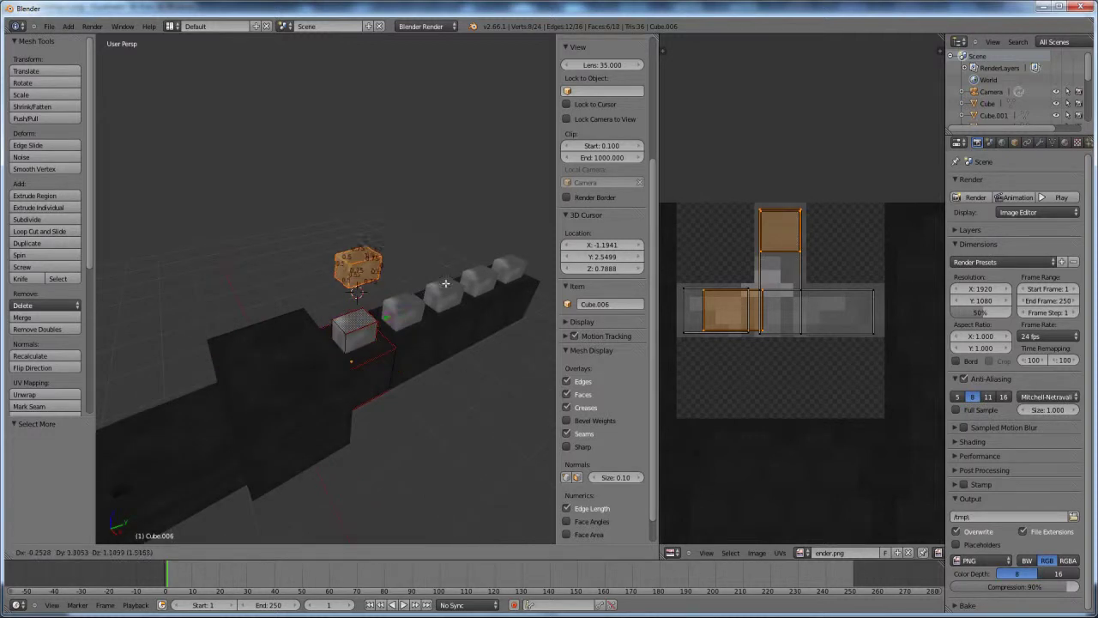
right_click(451, 260)
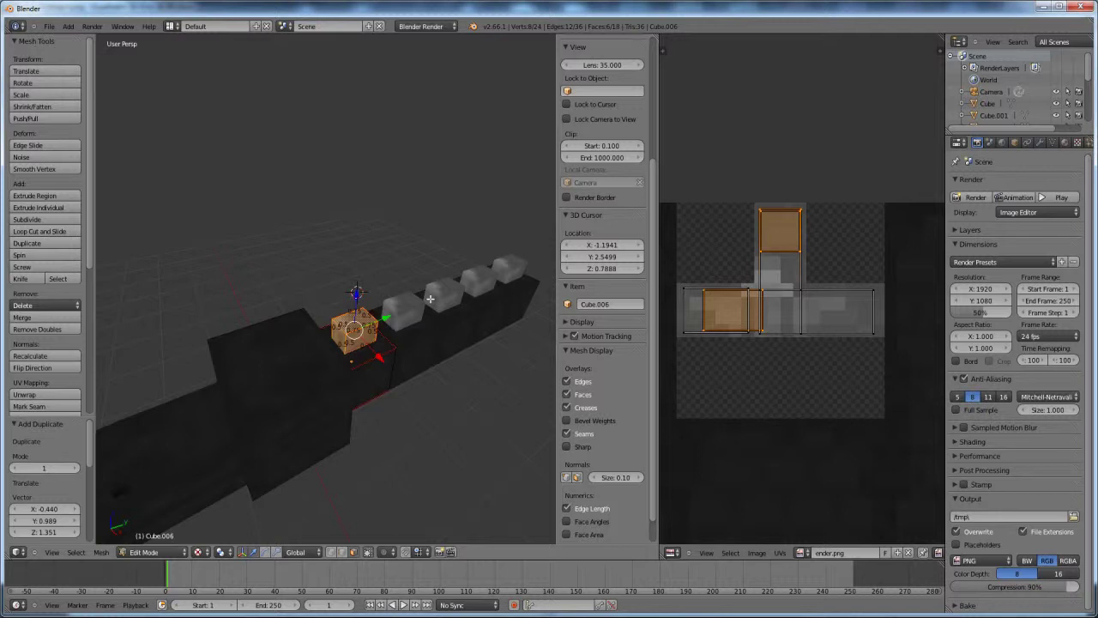
- Move the duplicated spike of the first neck segment about -1.254 along Y, onto the head
key(Tab)
right_click(396, 313)
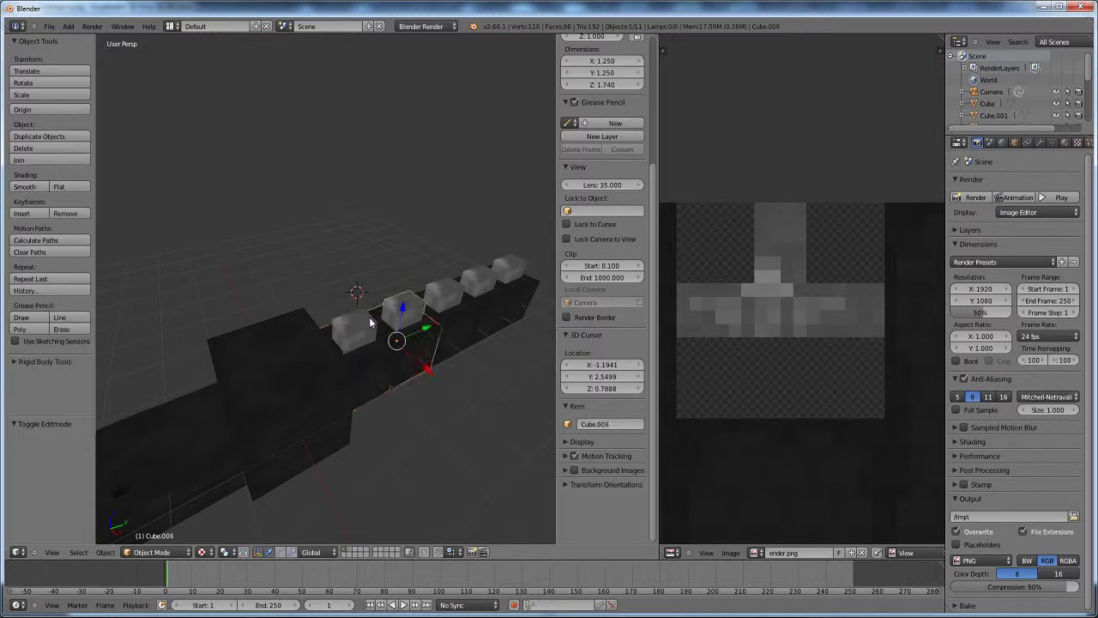
right_click(367, 323)
right_click(366, 322)
right_click(364, 322)
key(Tab)
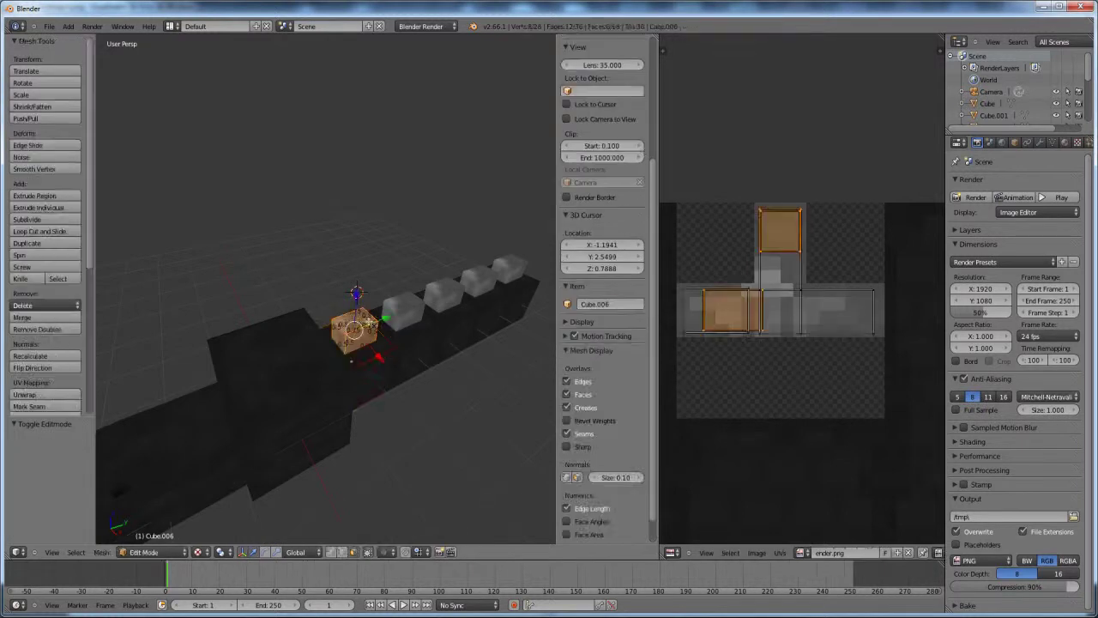
scroll(387, 338, up, 2)
key(g)
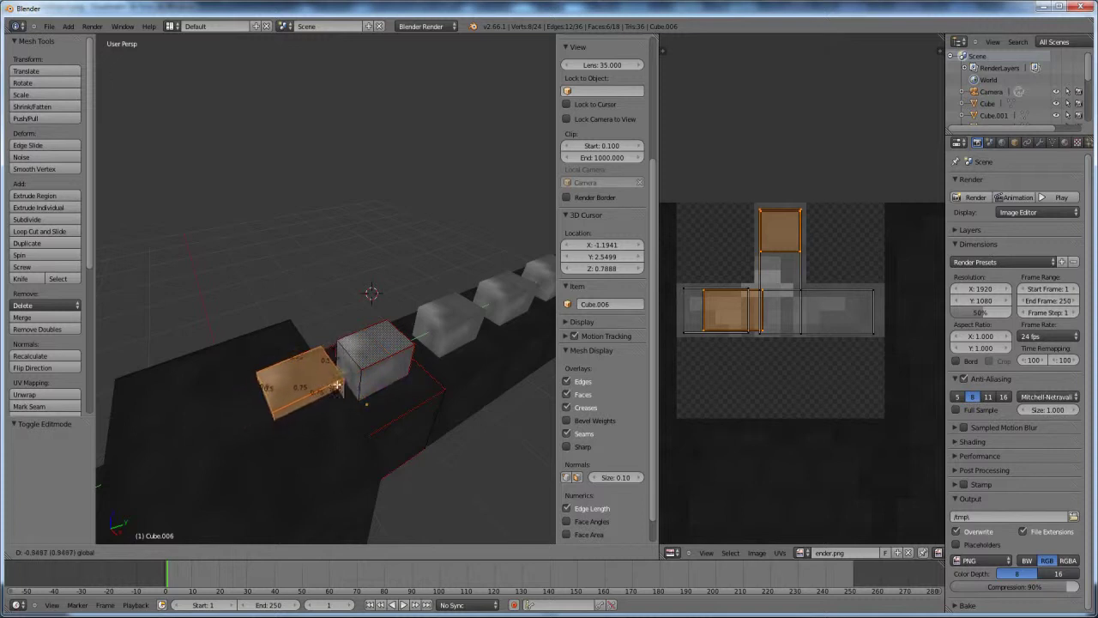
click(300, 388)
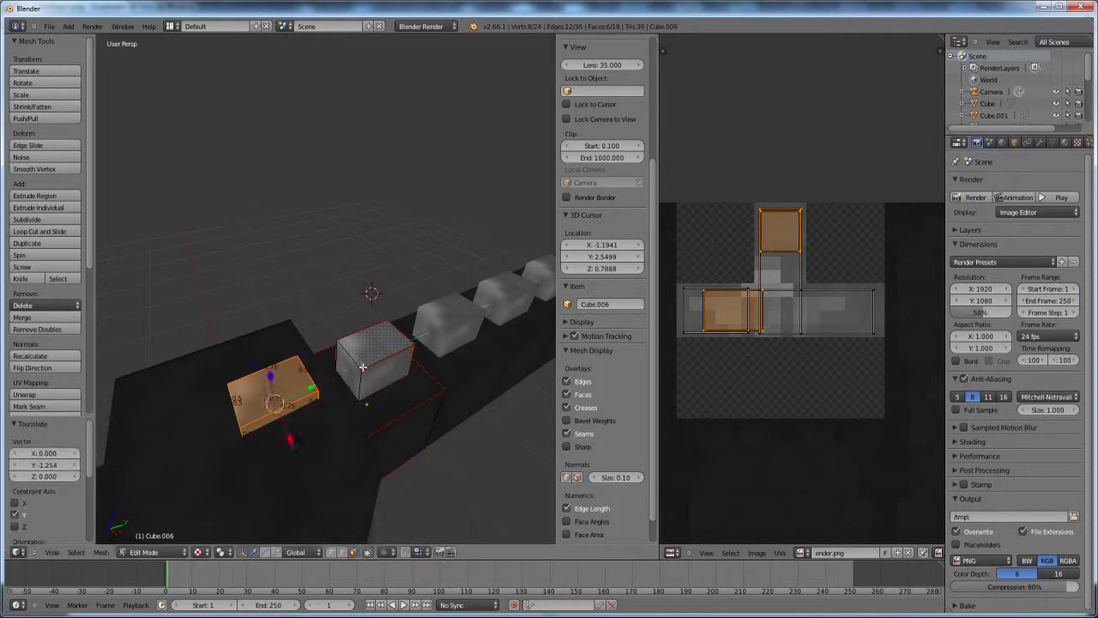
- Raise the duplicated spike along Z so that it floats above the head
scroll(363, 349, down, 2)
key(Tab)
key(g)
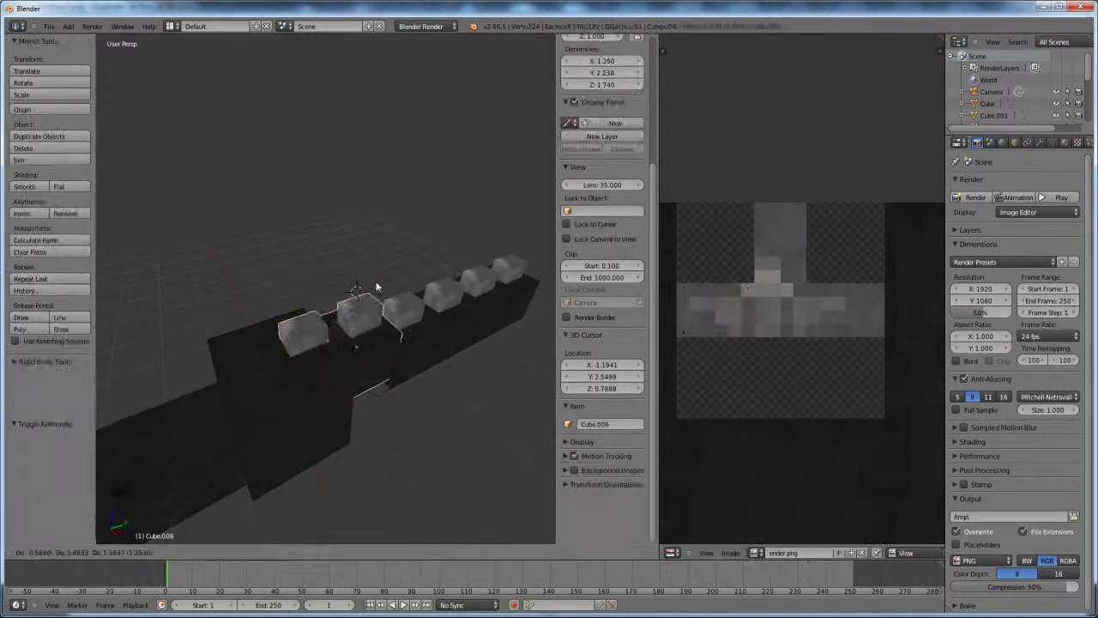
click(319, 355)
key(Tab)
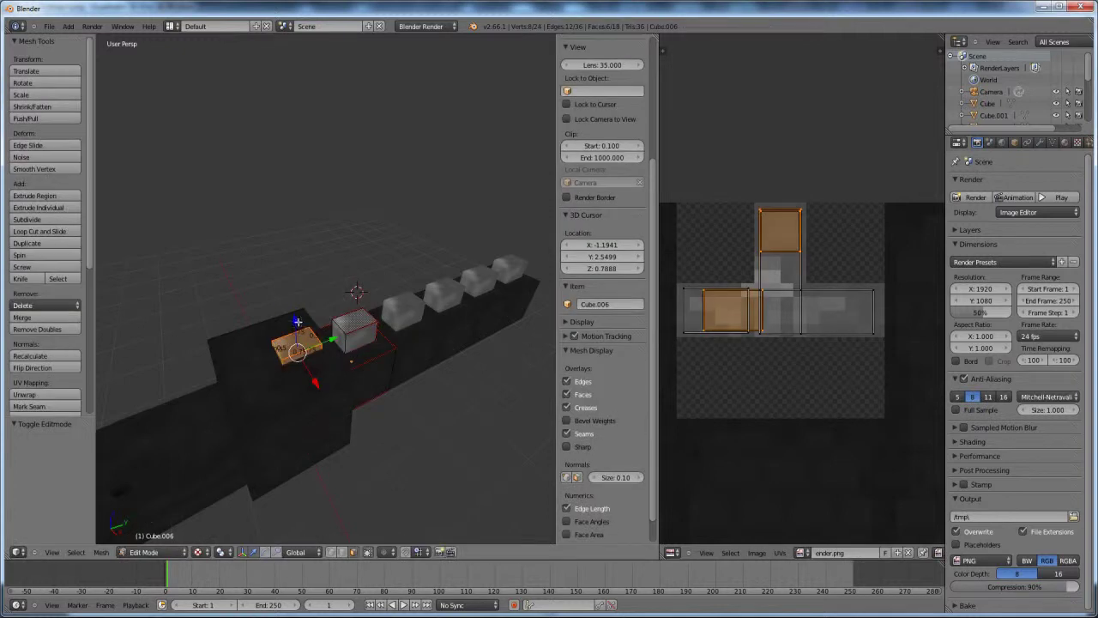
key(g)
click(288, 225)
- Separate the duplicated spike from the first neck segment by selection, making it its own object
key(Tab)
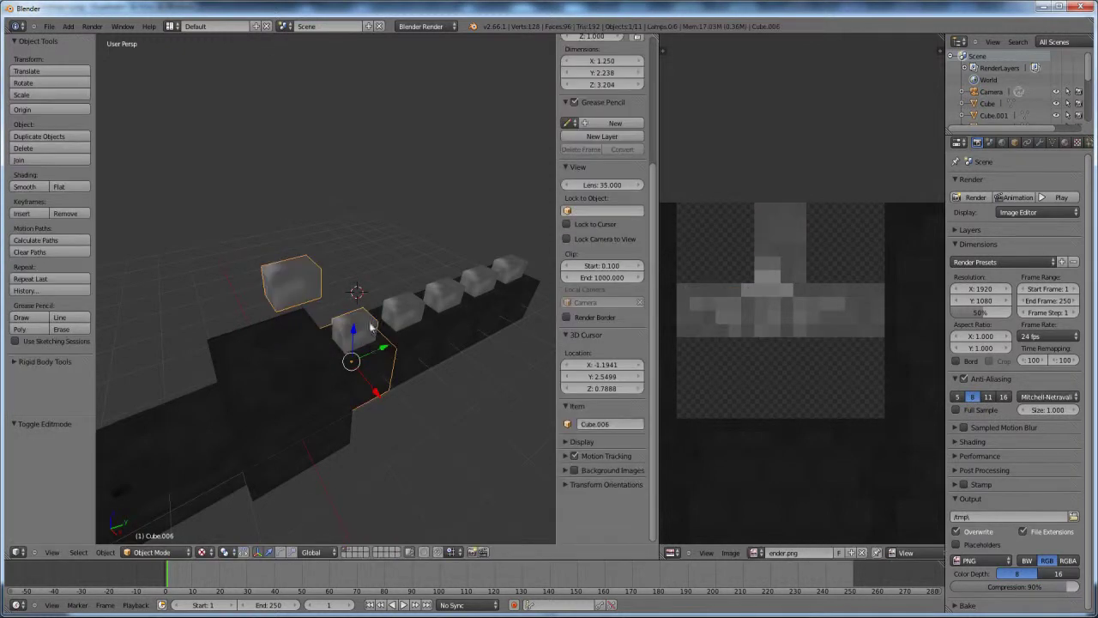
key(g)
right_click(369, 292)
key(Tab)
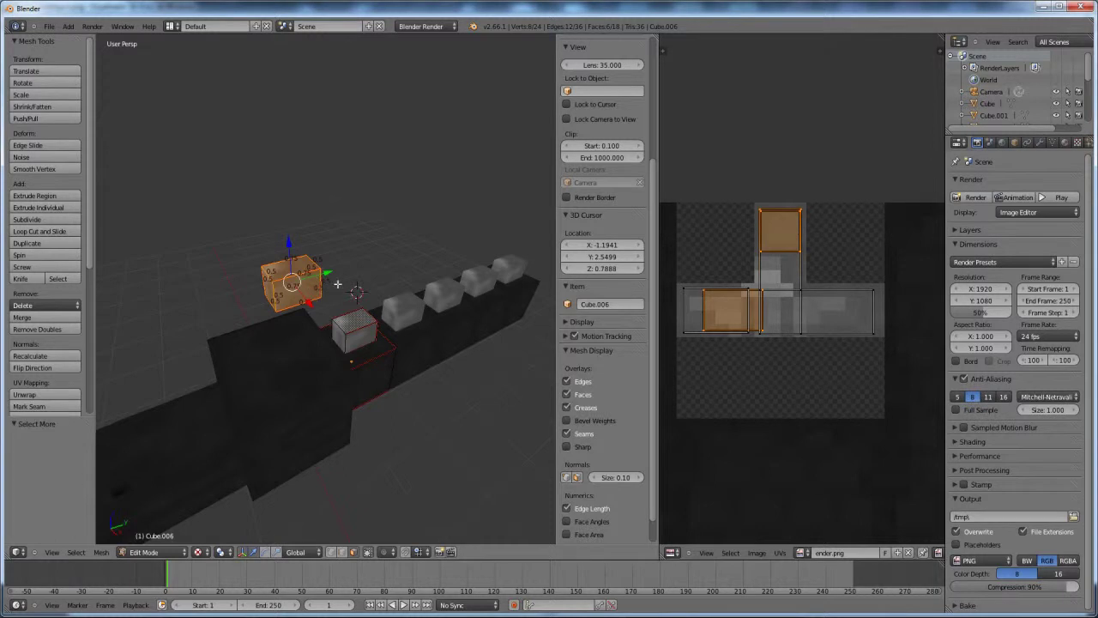
key(p)
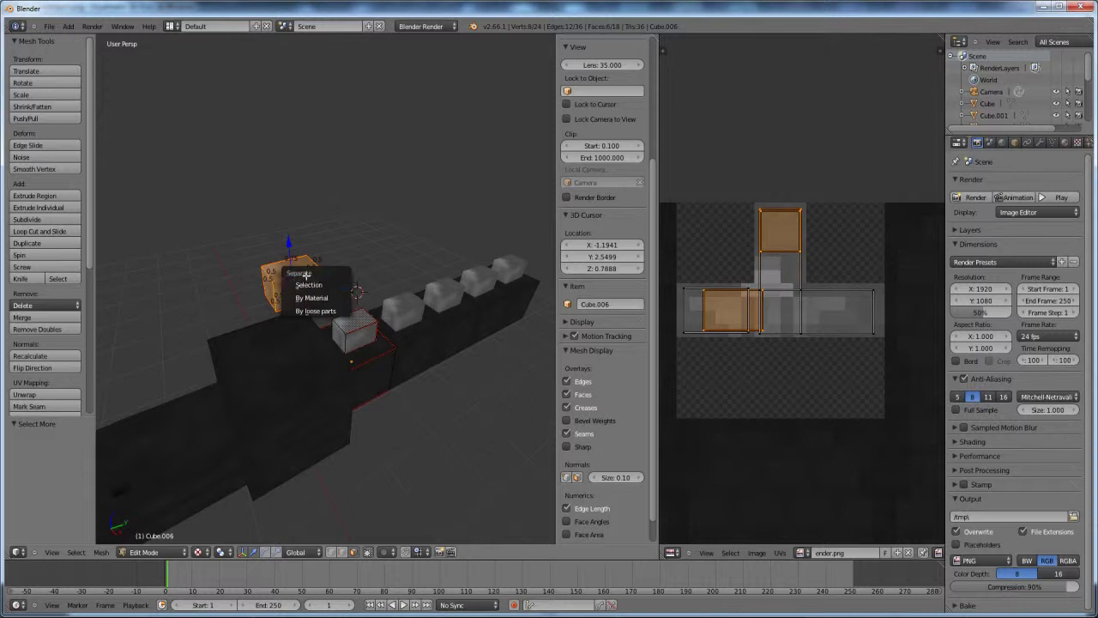
click(311, 284)
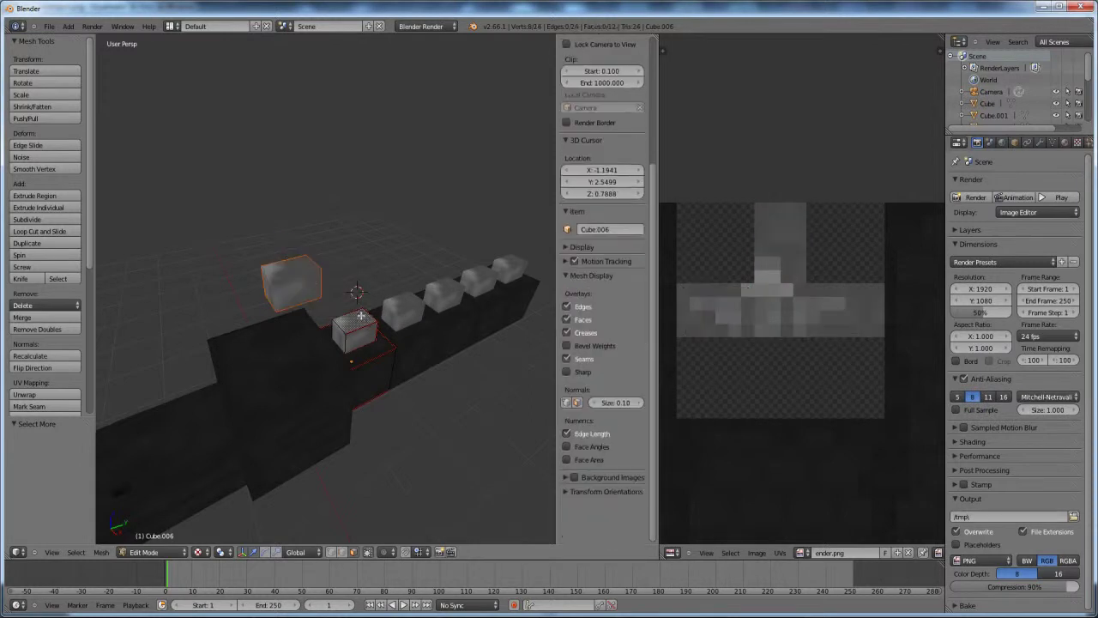
key(Tab)
- Select the separated spike object and raise it about 1.88 along Z
right_click(372, 333)
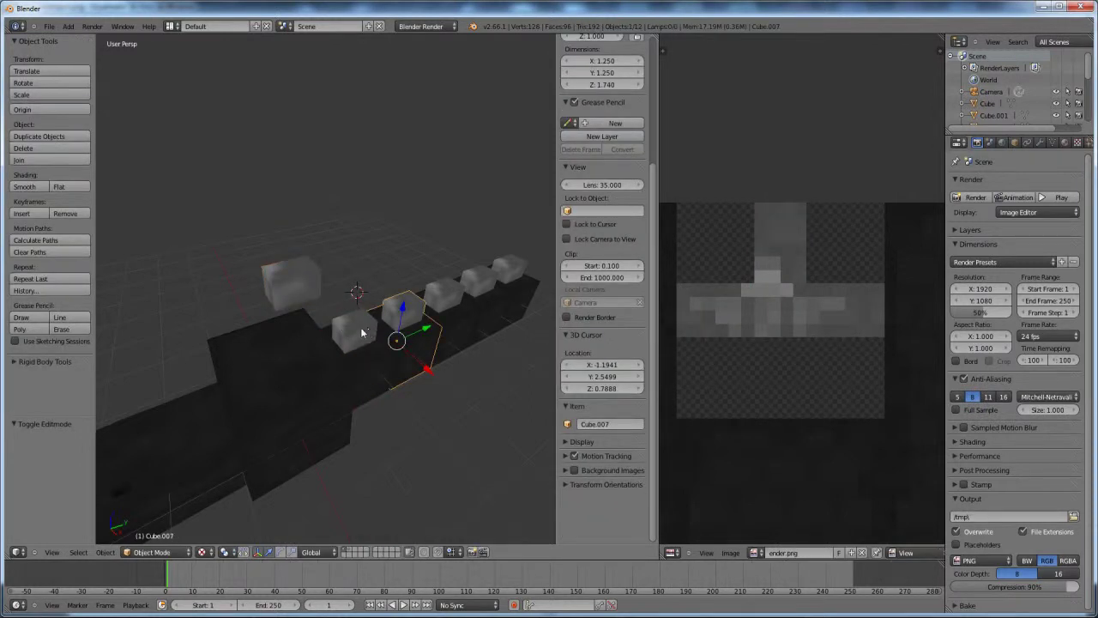
right_click(363, 333)
right_click(298, 280)
right_click(351, 325)
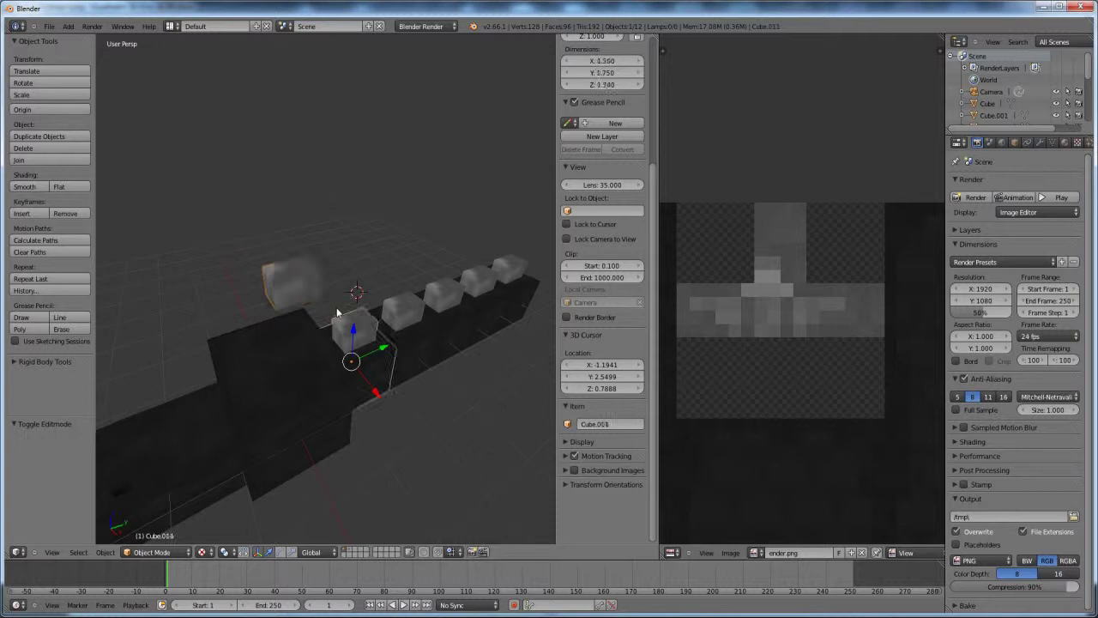
right_click(297, 289)
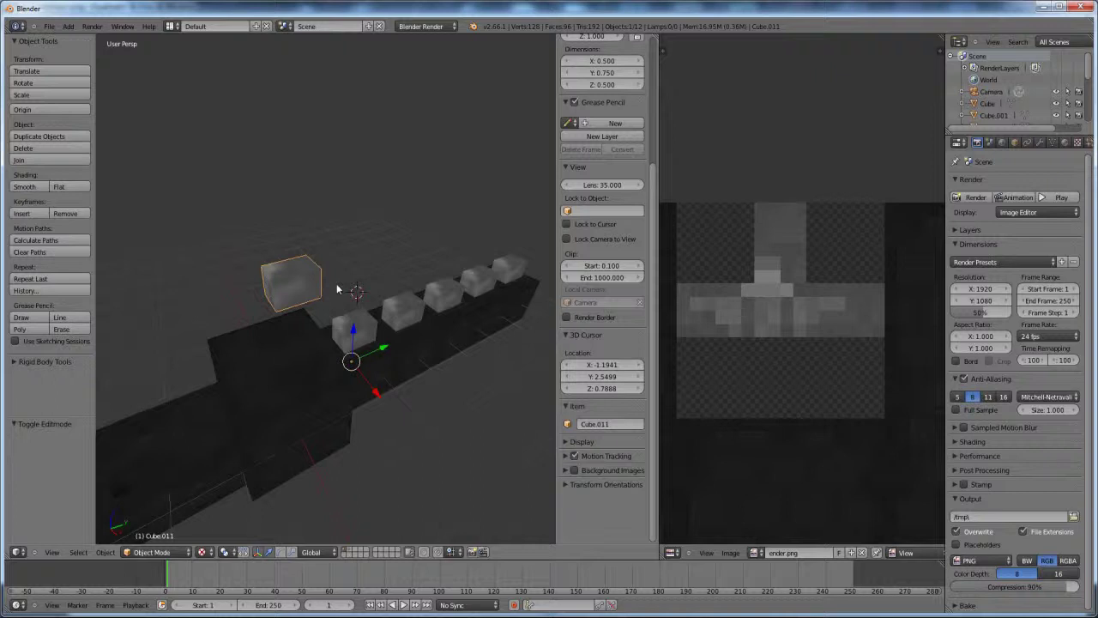
middle_drag(337, 289, 343, 289)
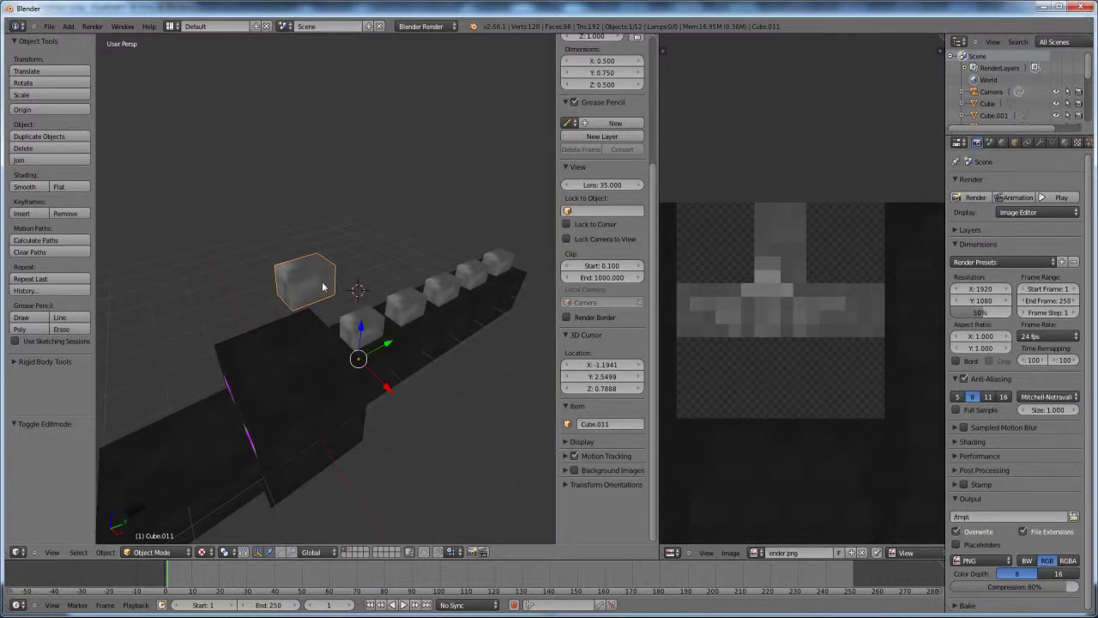
middle_drag(365, 294, 405, 277)
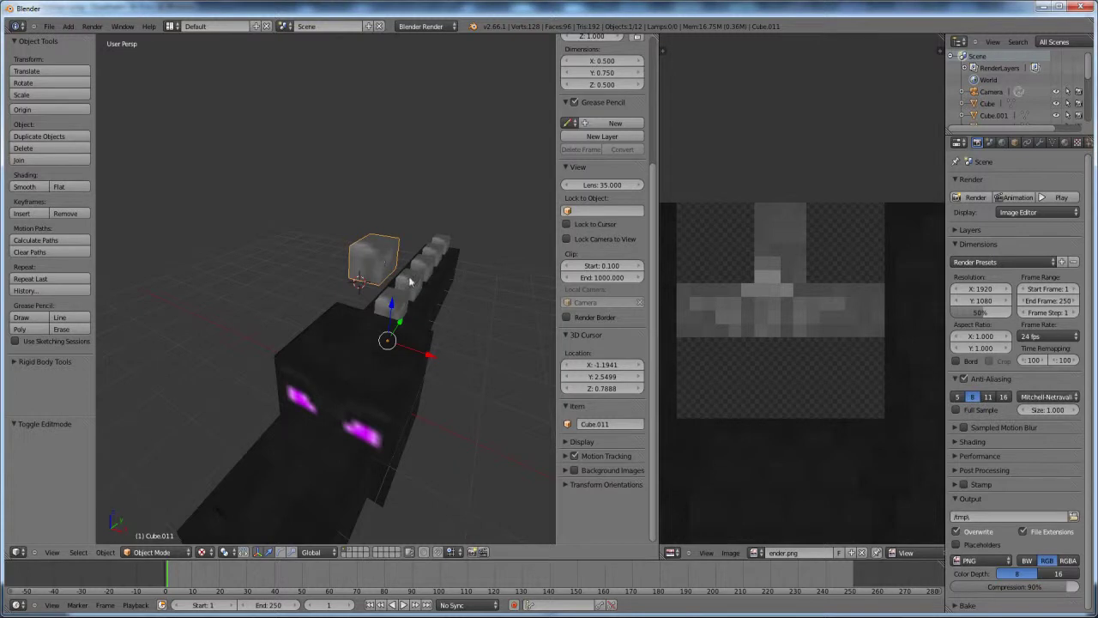
middle_drag(412, 284, 364, 285)
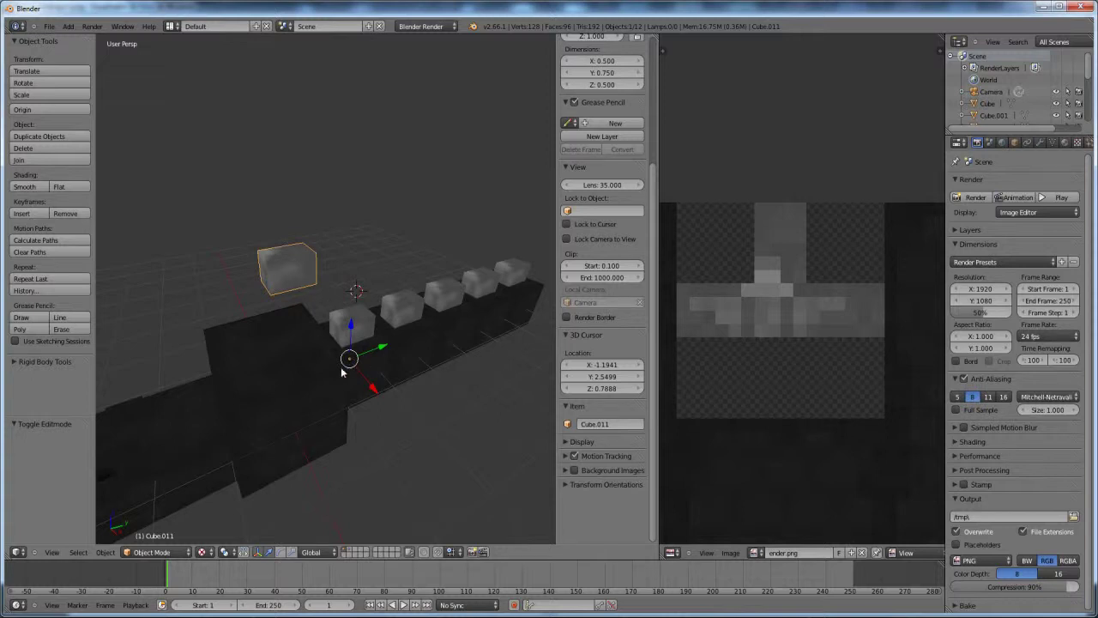
middle_drag(367, 368, 350, 364)
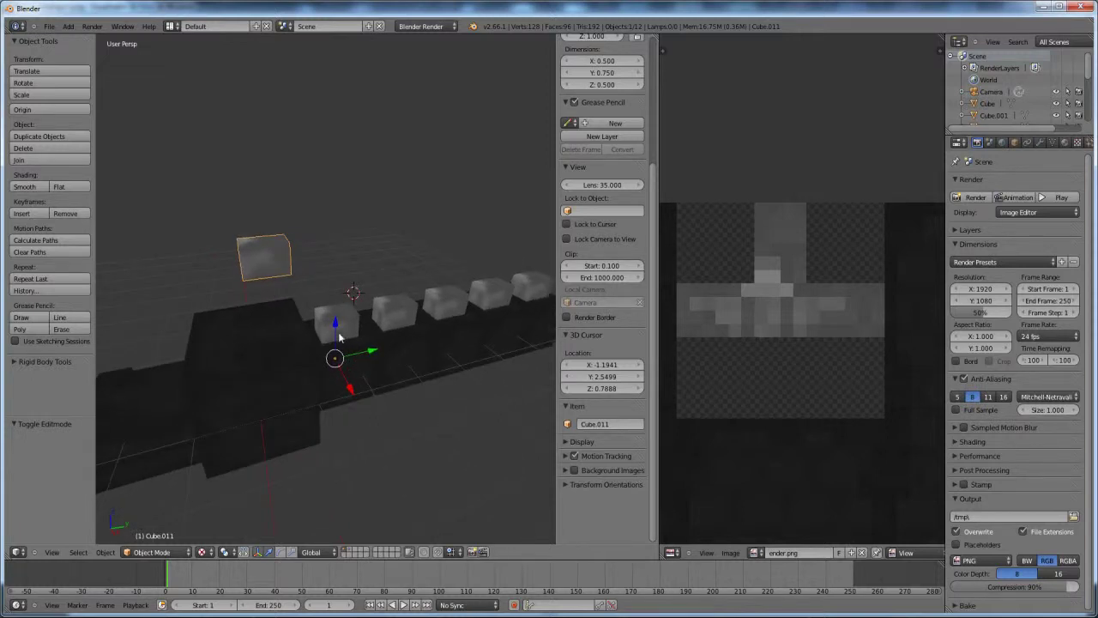
drag(337, 333, 340, 245)
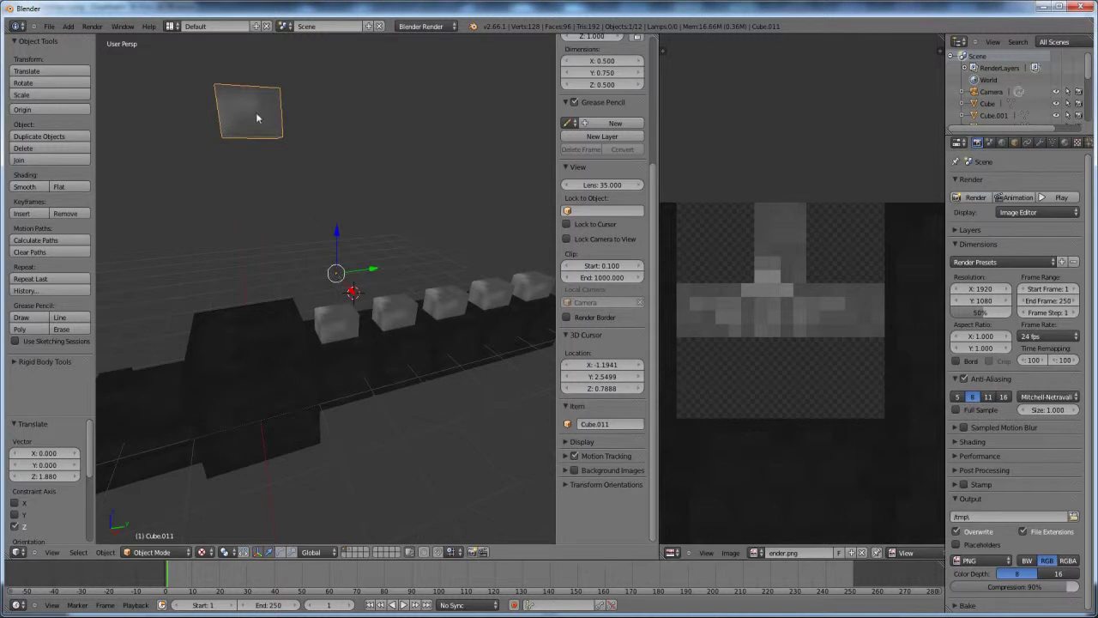
- Set the origin of the separated spike object to its geometry
middle_drag(256, 113, 312, 276)
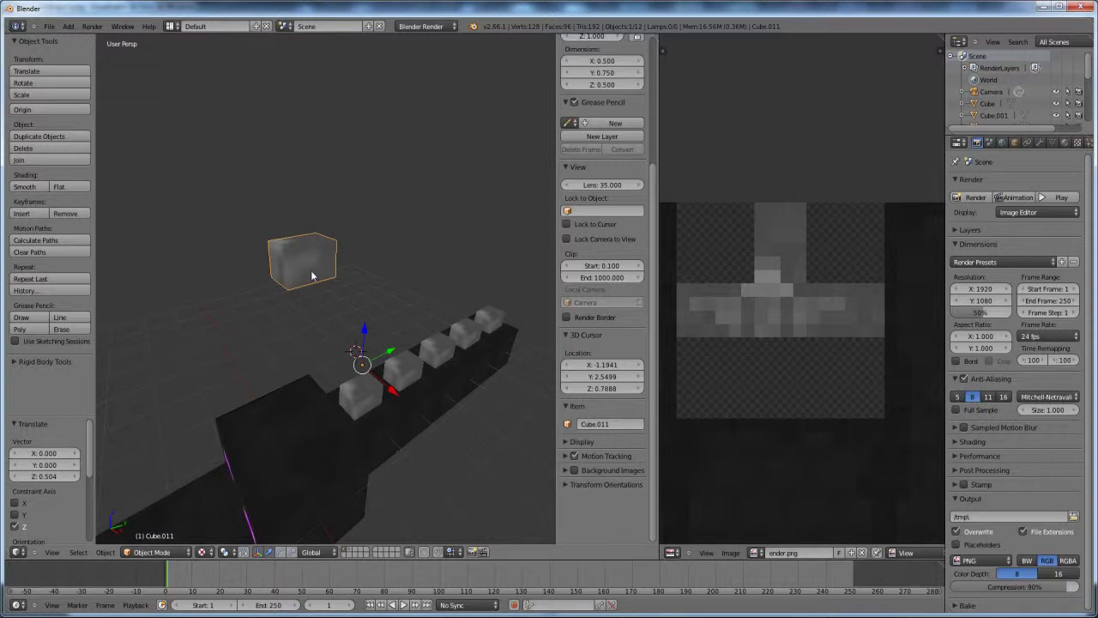
key(shift+ctrl+alt+c)
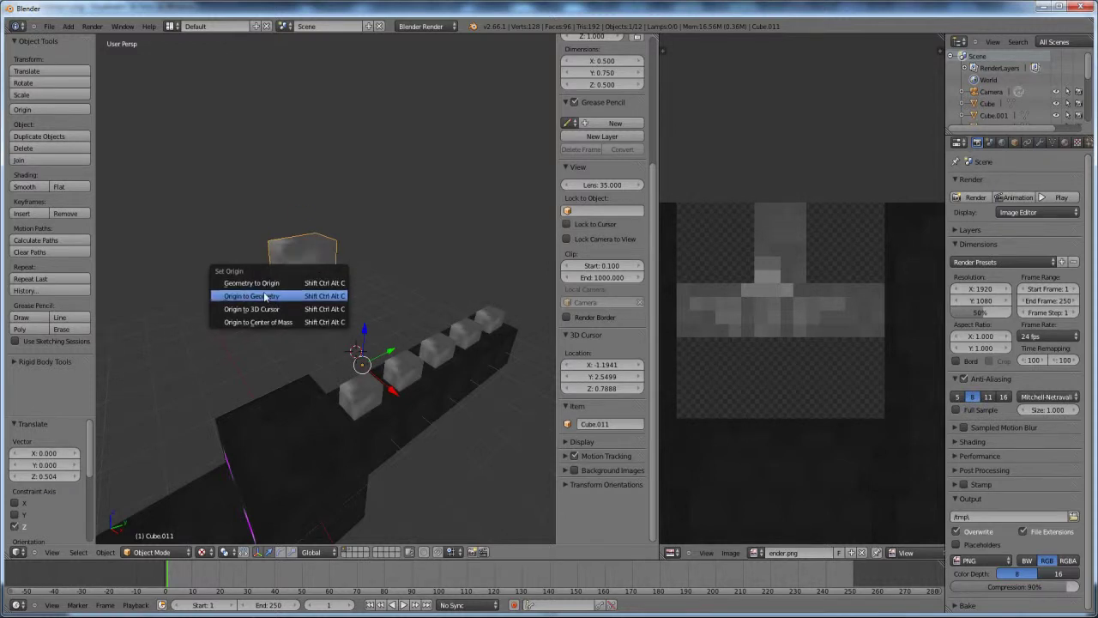
click(264, 286)
- Lower the separated spike along Z until it sits on top of the head
middle_drag(263, 286, 395, 253)
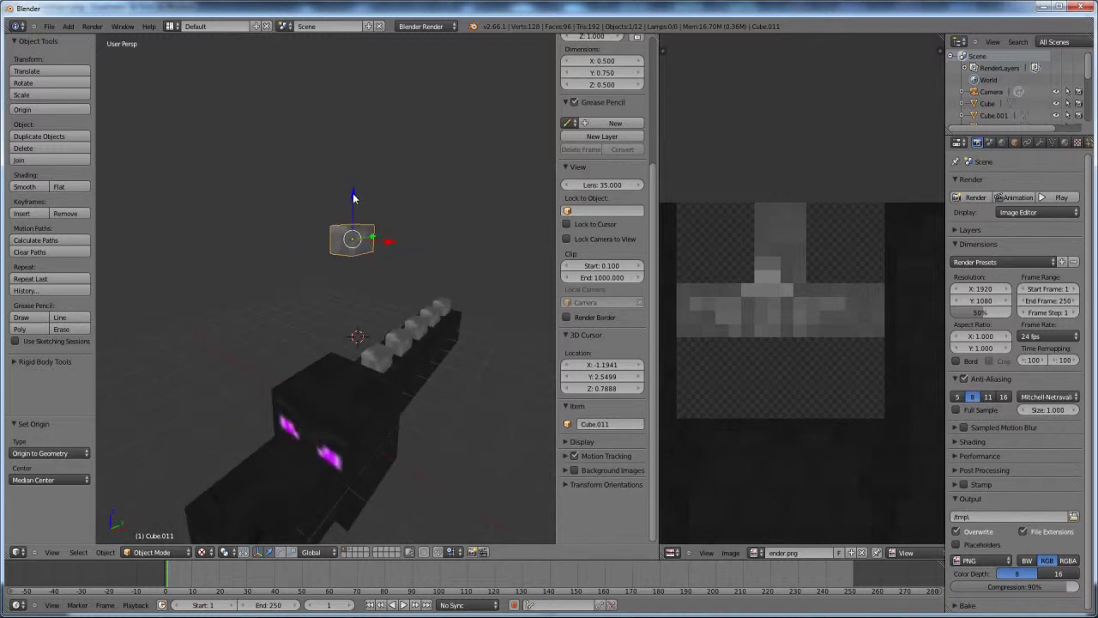
drag(353, 198, 359, 331)
middle_drag(360, 331, 402, 368)
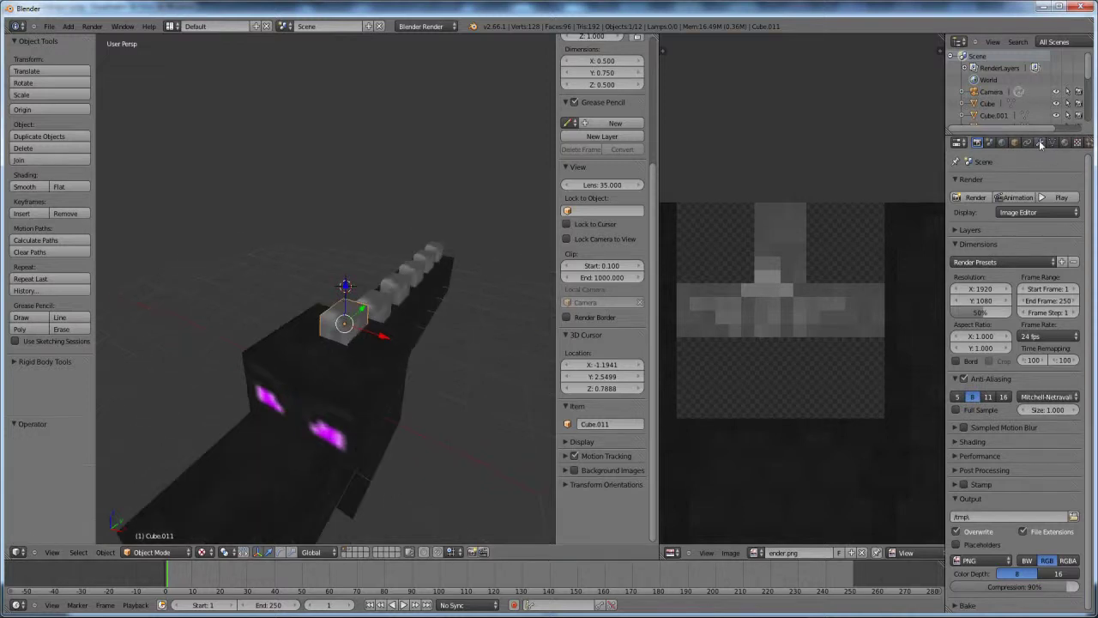
- Add a Mirror modifier across the X axis to the head spike
click(1040, 143)
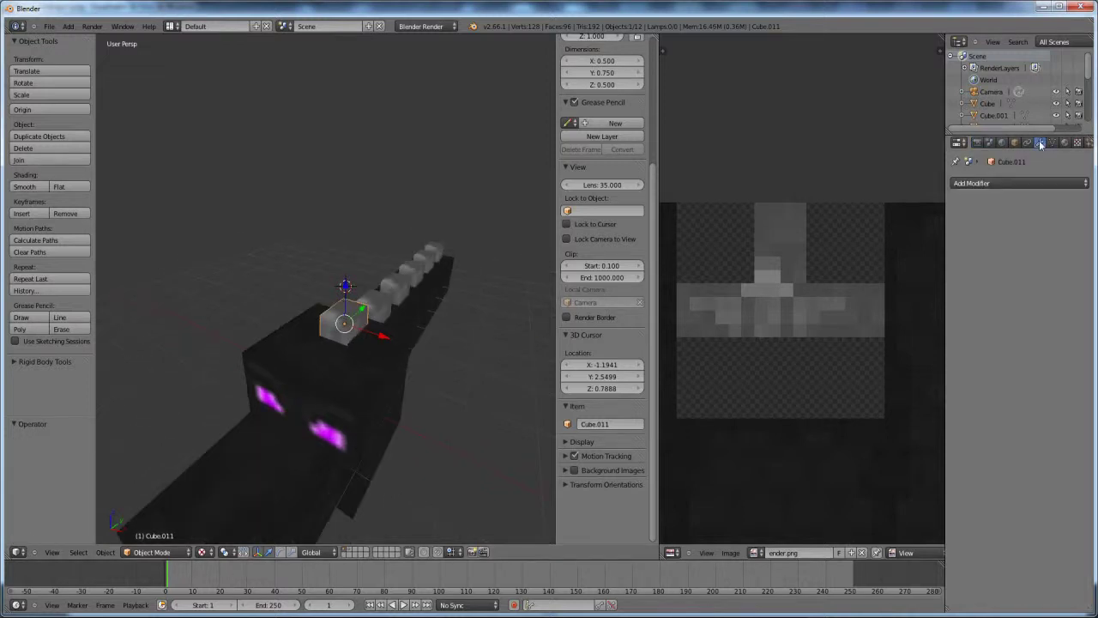
click(991, 184)
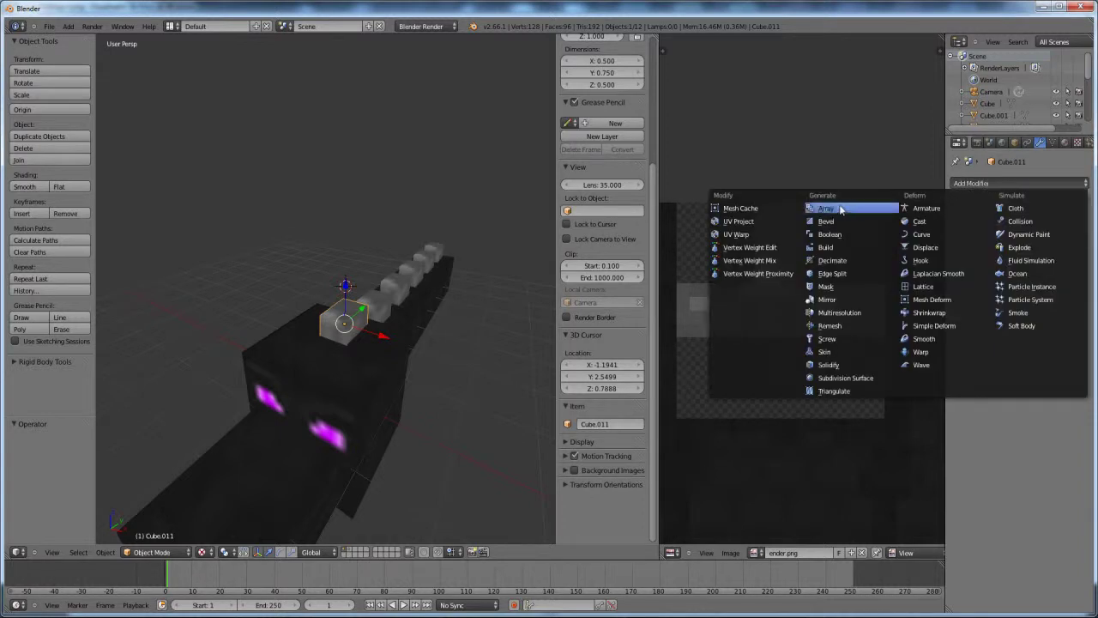
click(840, 301)
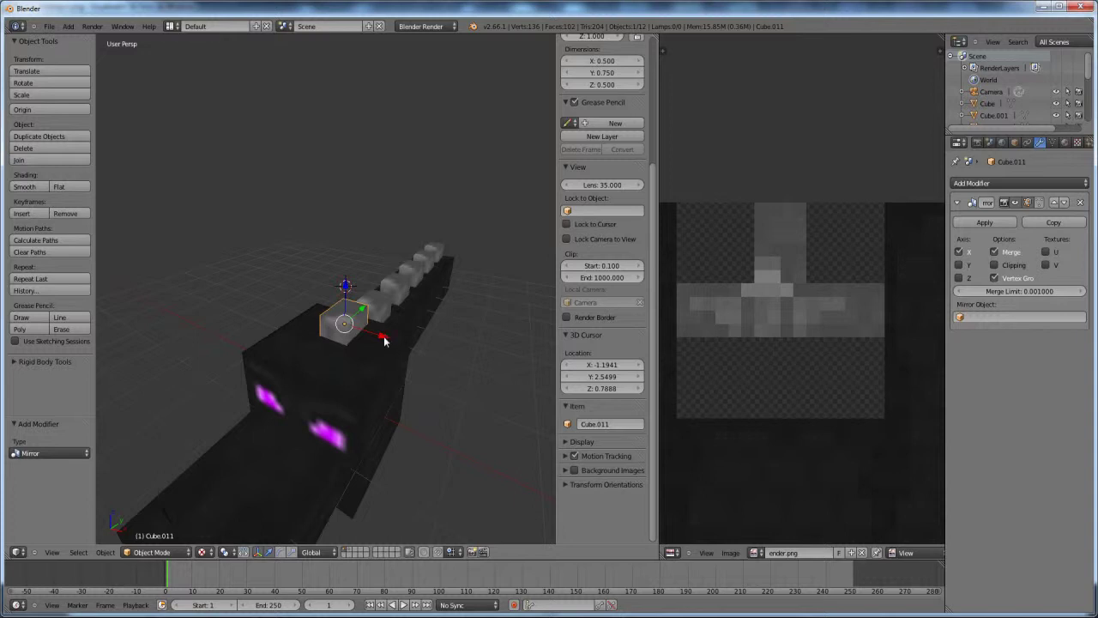
drag(384, 341, 495, 365)
middle_drag(447, 367, 387, 359)
- In Edit Mode, move the head spike's mesh about 0.57 along X, away from its mirrored copy
key(Tab)
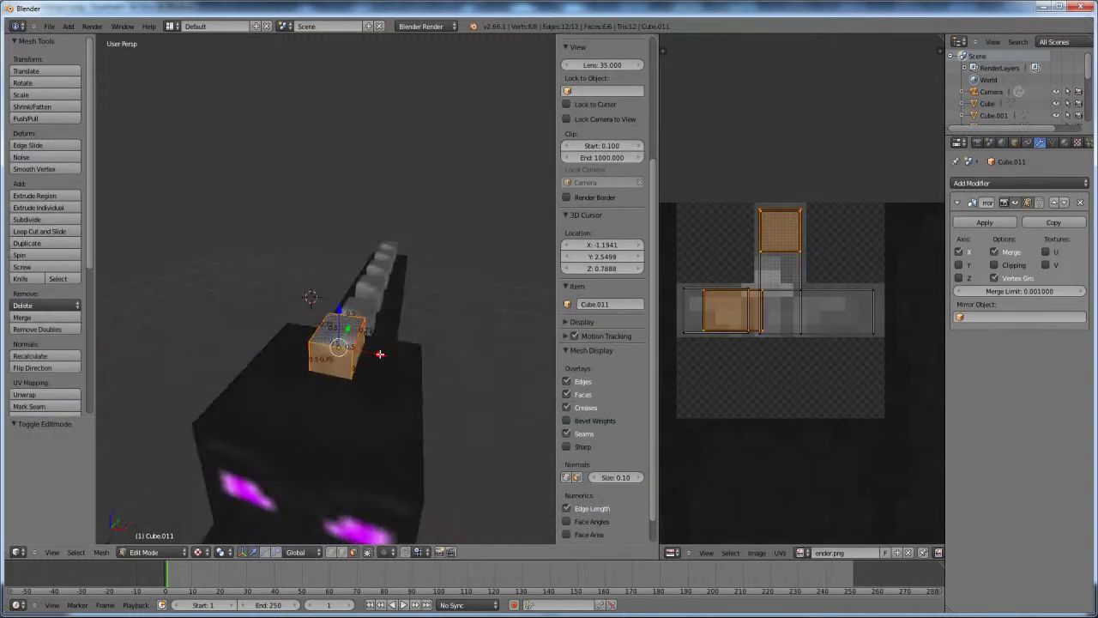
key(g)
key(x)
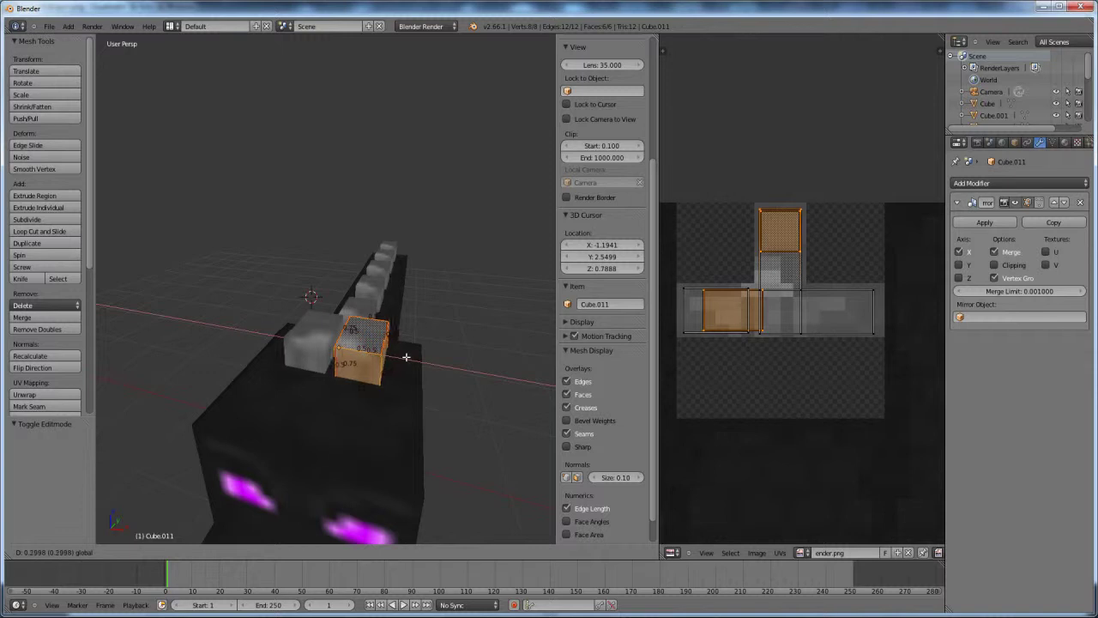
click(419, 359)
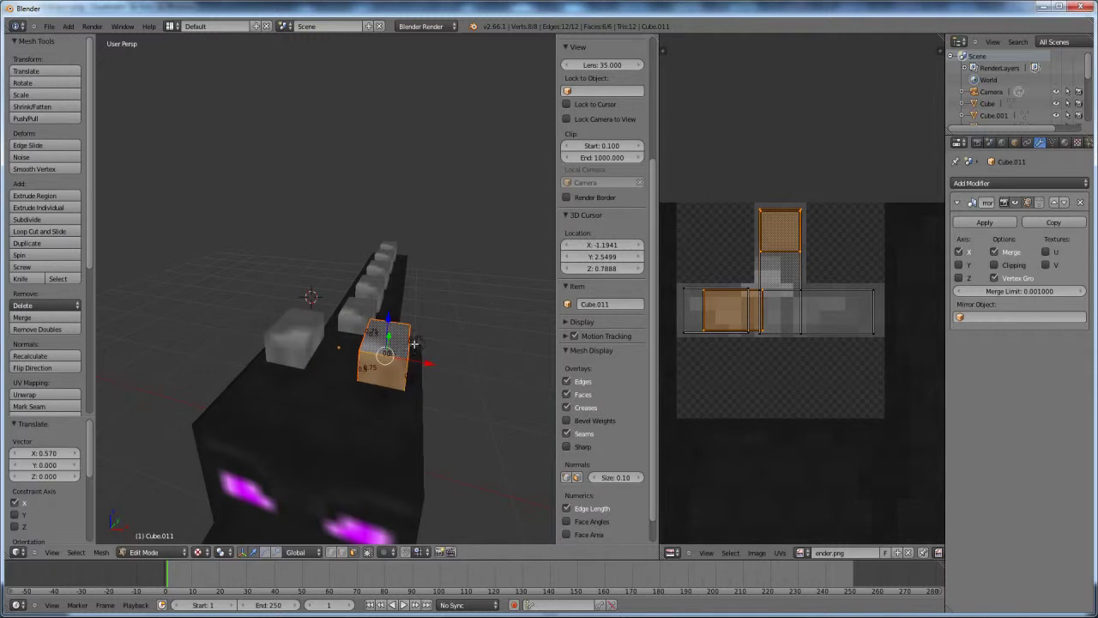
- Raise the head spike's mesh about 0.071 along Z
key(g)
key(z)
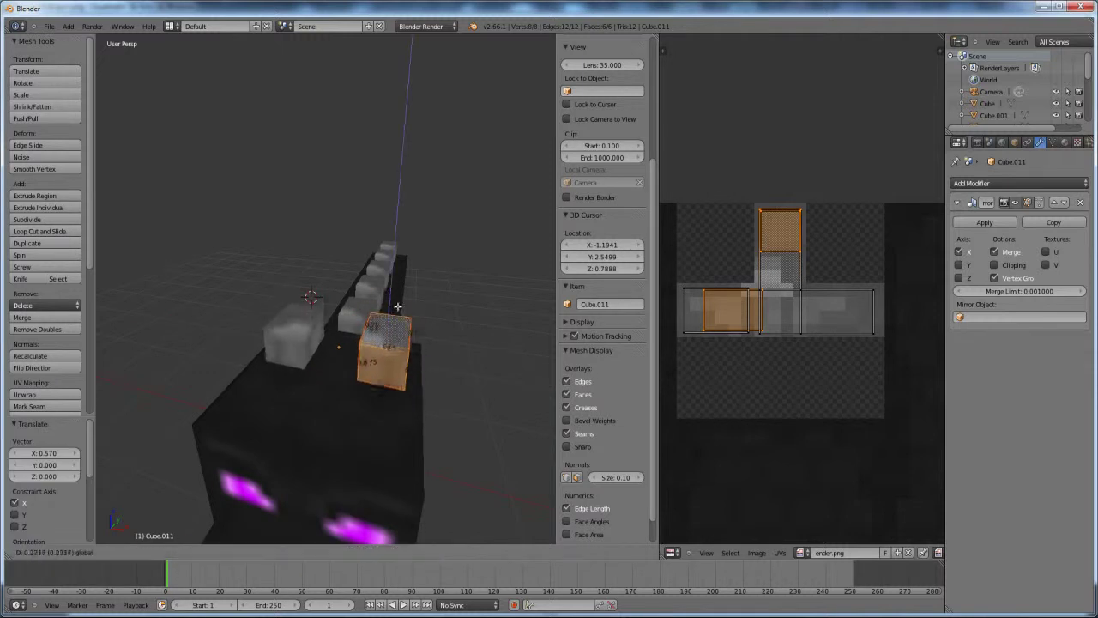
click(395, 333)
scroll(394, 333, down, 2)
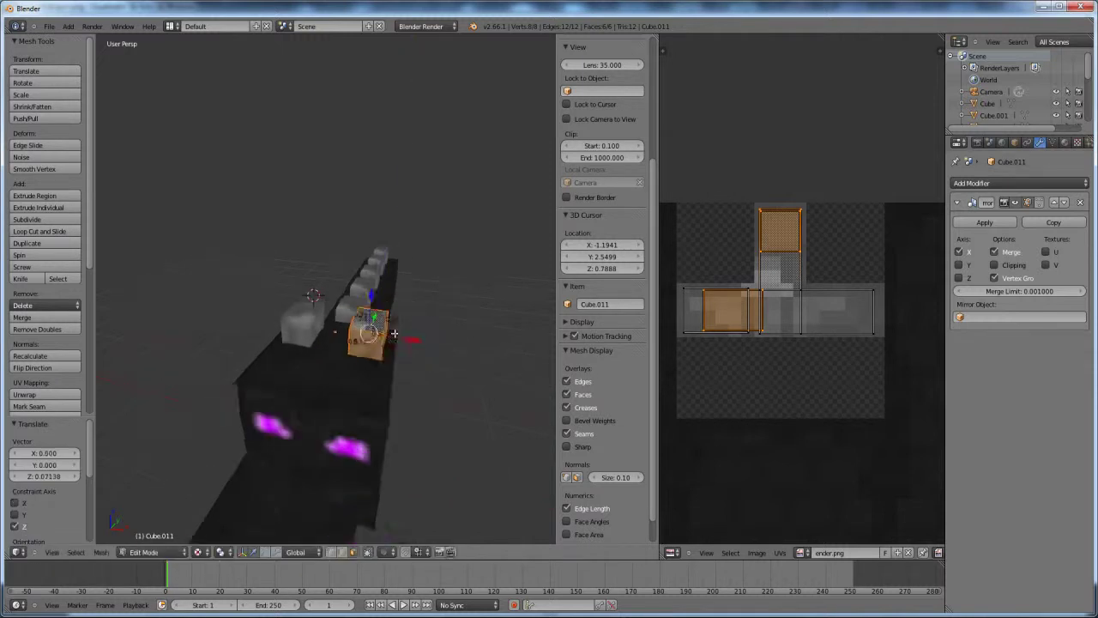
middle_drag(394, 333, 348, 323)
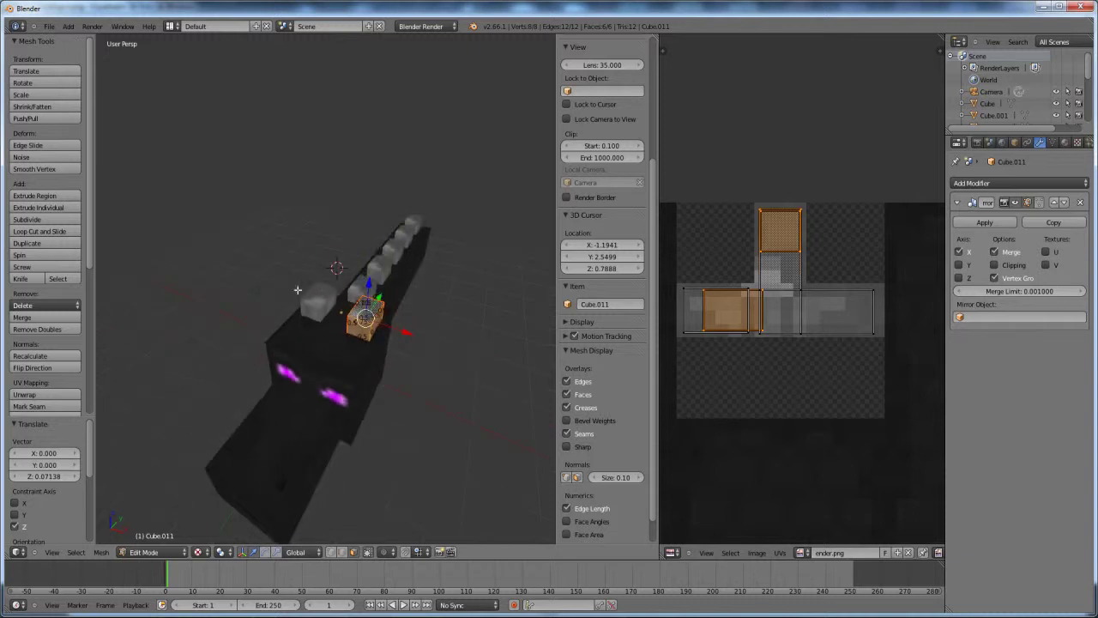
middle_drag(298, 290, 325, 304)
middle_drag(362, 359, 310, 293)
scroll(346, 350, up, 2)
scroll(347, 349, down, 1)
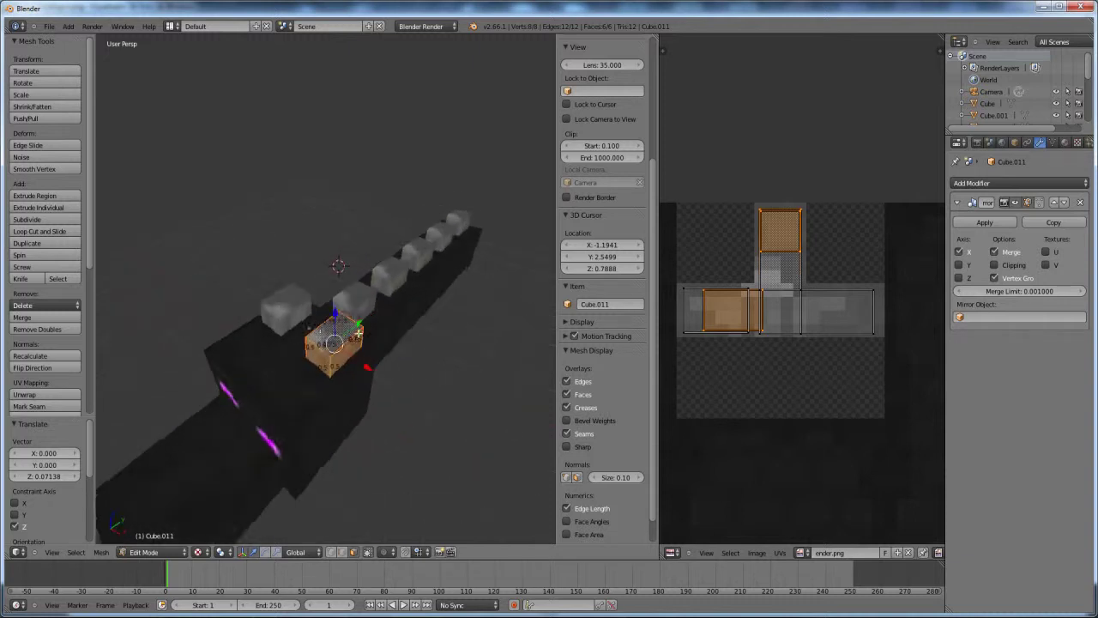
- Nudge the head spike's mesh slightly along X and Y, and return to Object Mode
middle_drag(357, 331, 369, 386)
drag(377, 395, 372, 387)
drag(363, 344, 345, 359)
scroll(373, 348, down, 3)
key(Tab)
middle_drag(370, 351, 360, 326)
scroll(264, 260, up, 4)
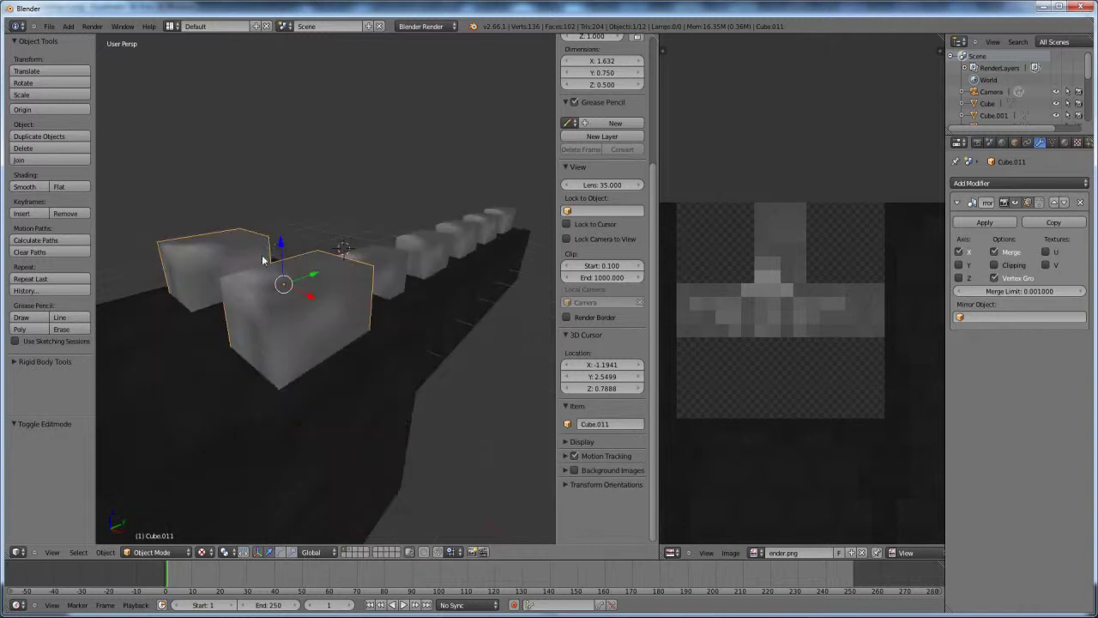
- Lower the mirrored spike pair about 0.0085 along Z on the head
mouse_move(281, 247)
mouse_down()
mouse_move(280, 230)
mouse_move(281, 246)
mouse_up()
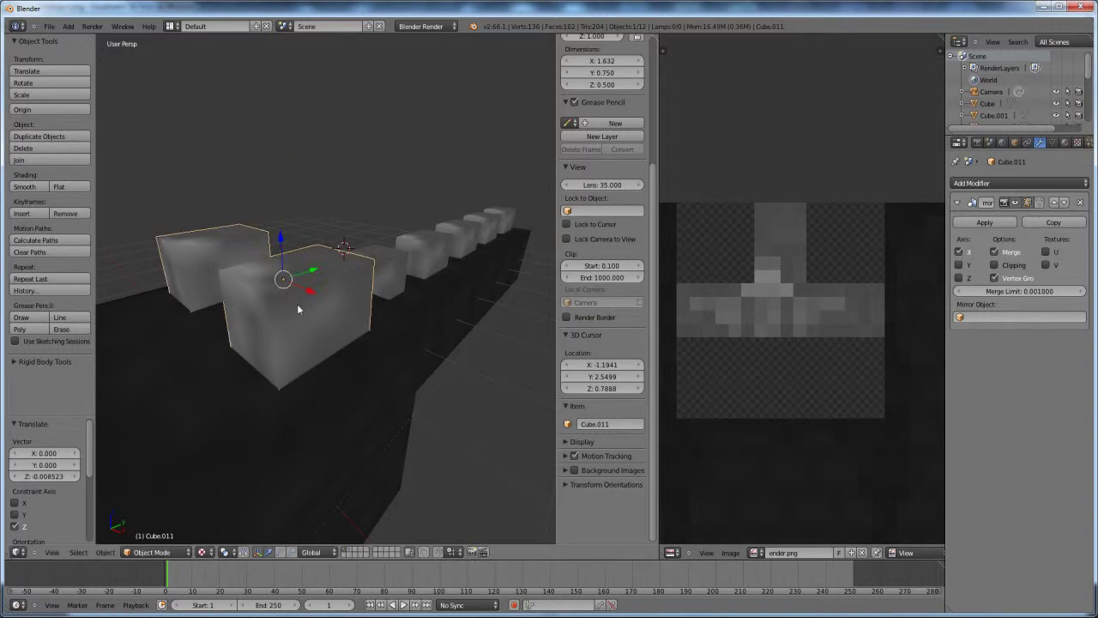
middle_drag(265, 290, 335, 244)
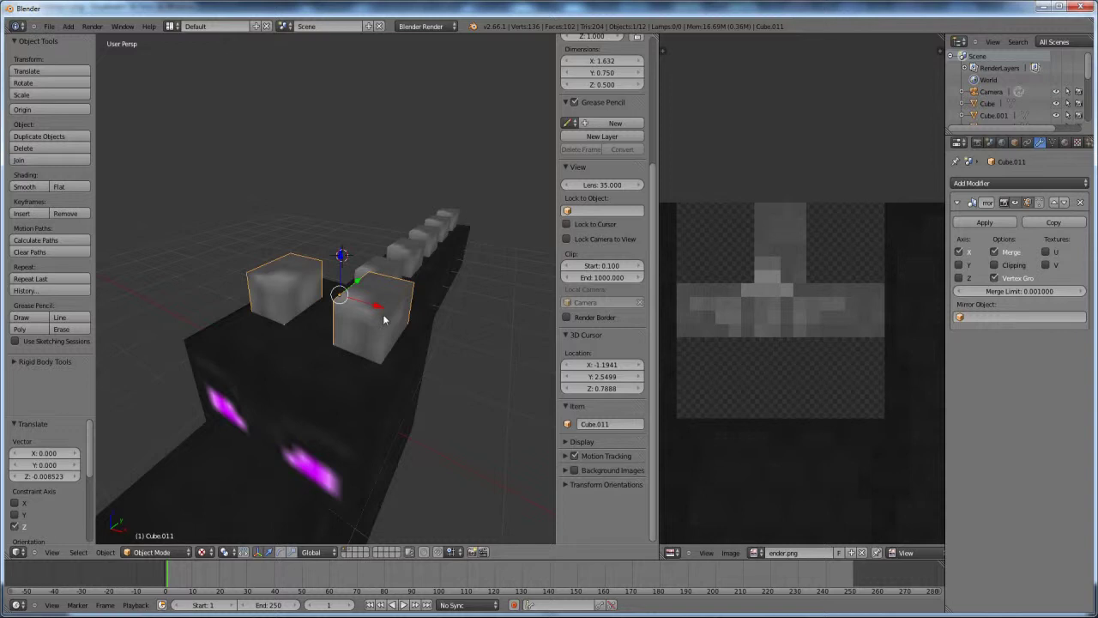
drag(379, 308, 468, 324)
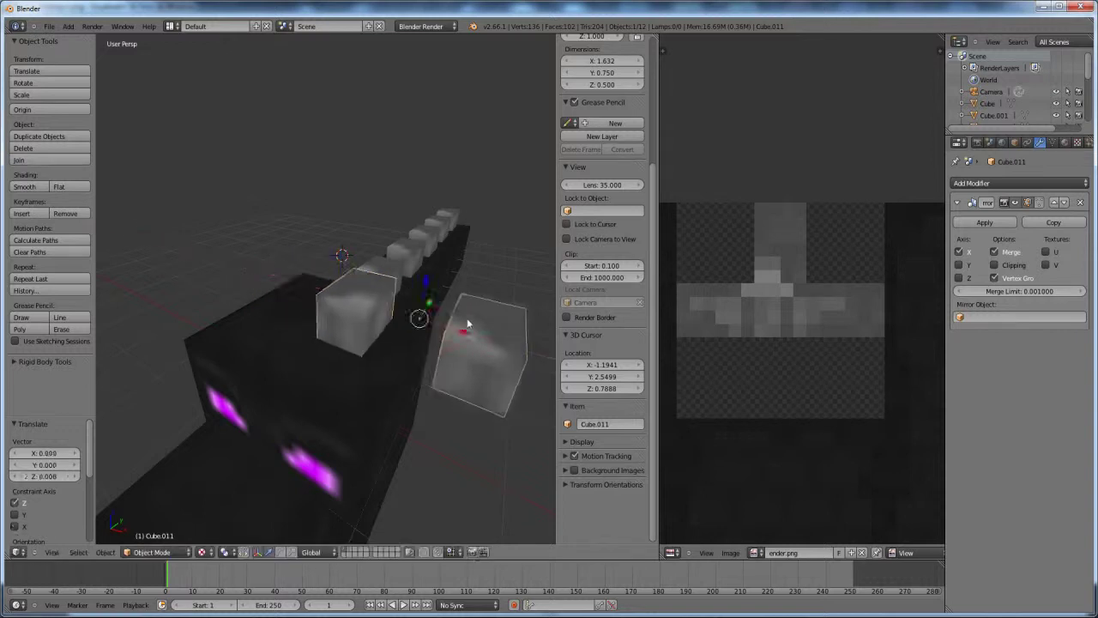
right_click(461, 321)
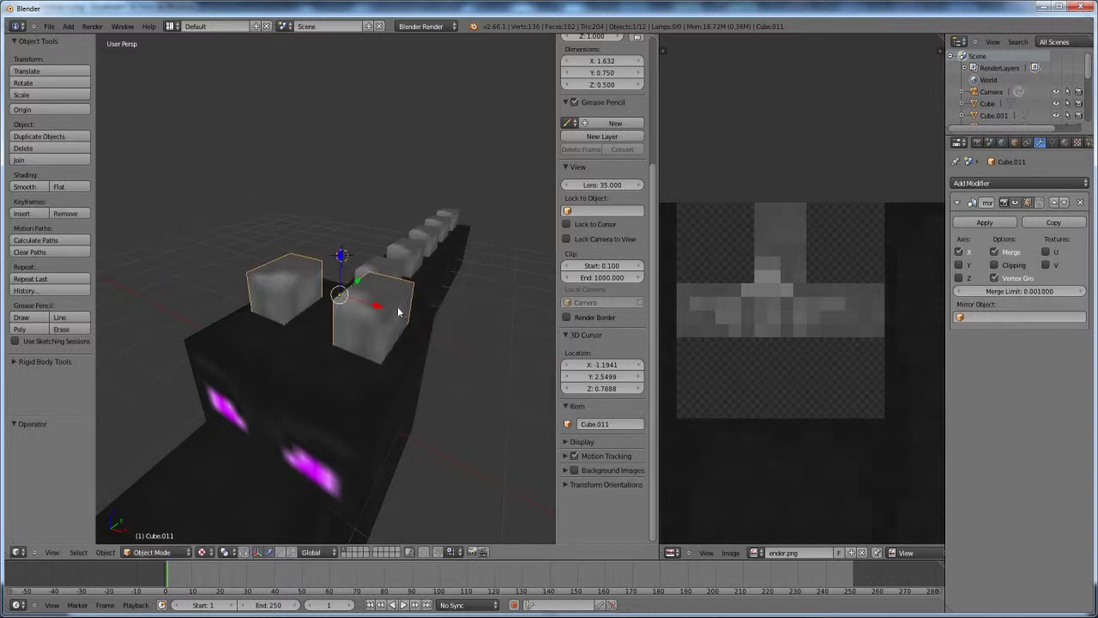
- Move the mirrored spike pair about 0.464 along Y, towards the back of the head
scroll(398, 313, down, 3)
drag(352, 301, 355, 279)
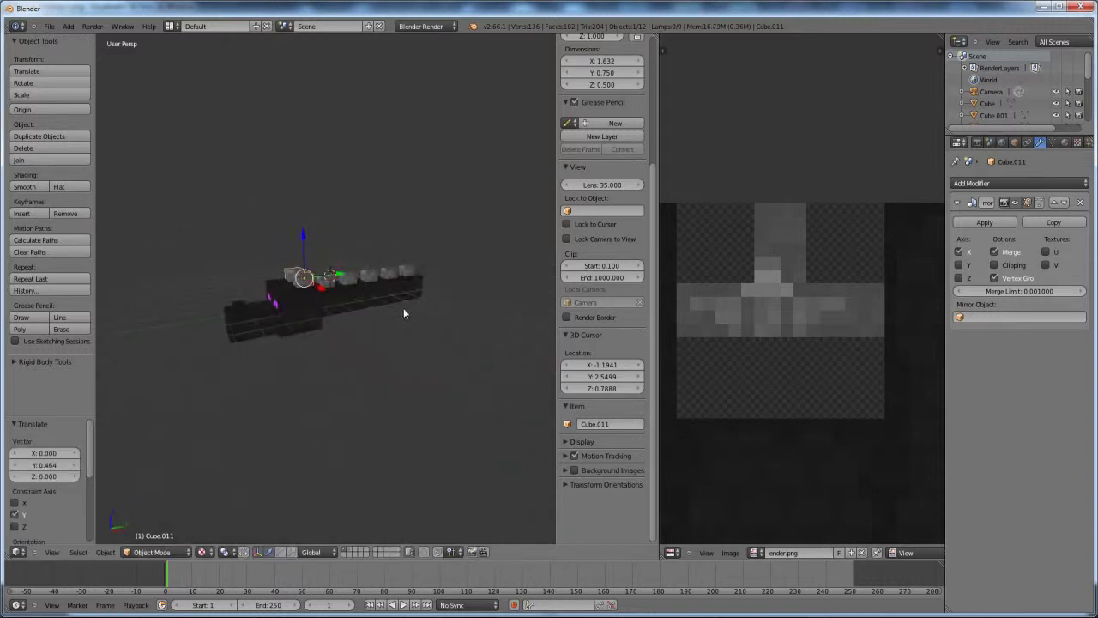
middle_drag(403, 313, 356, 324)
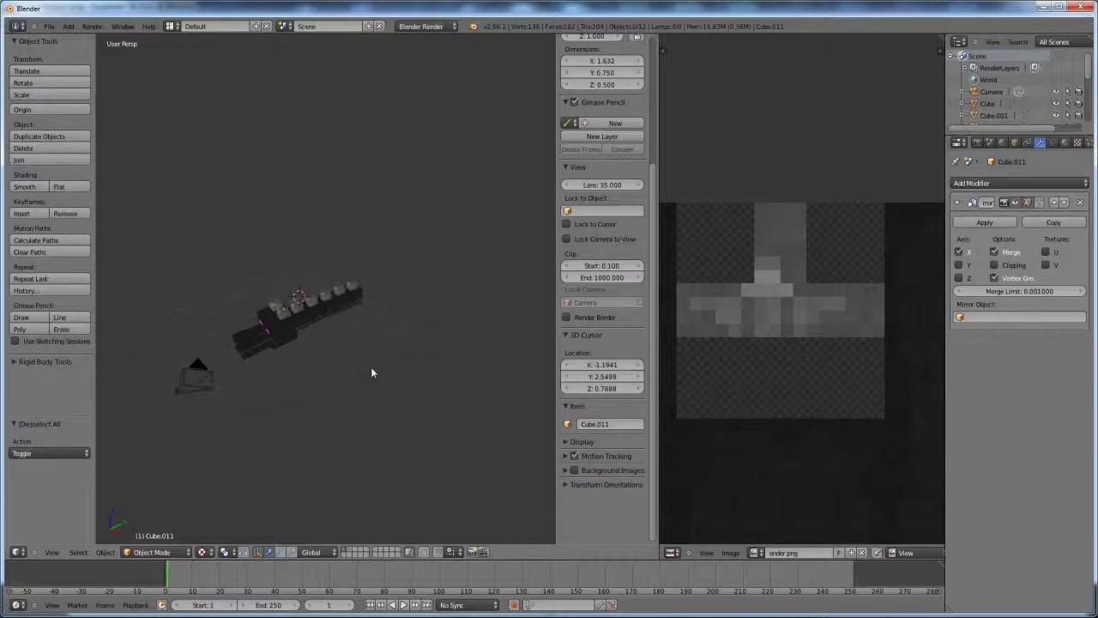
key(a)
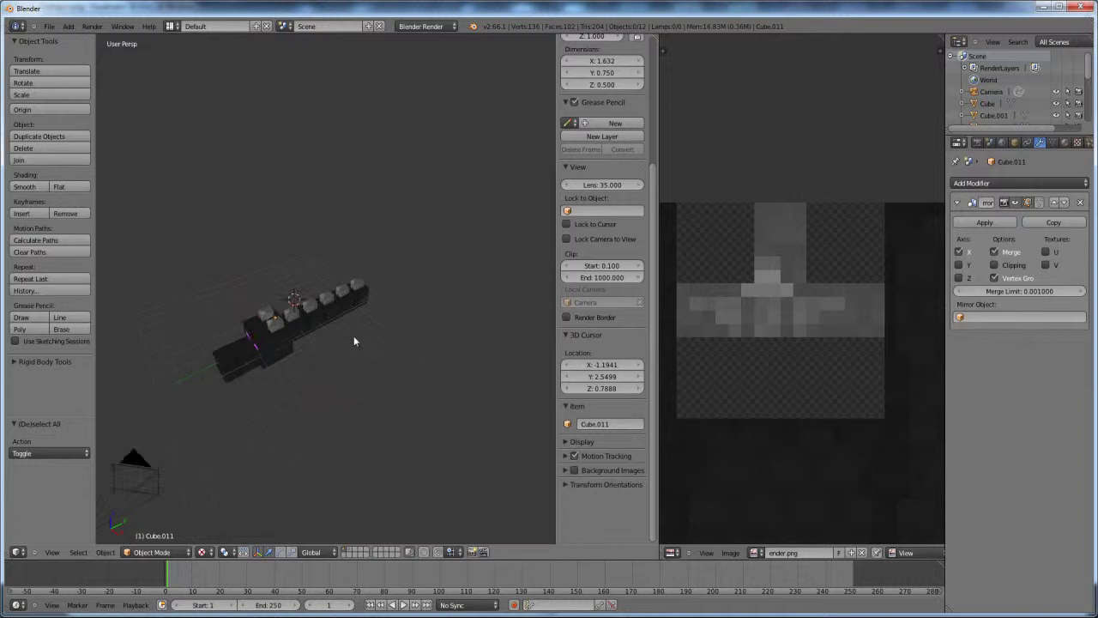
key(shift+a)
mouse_move(353, 335)
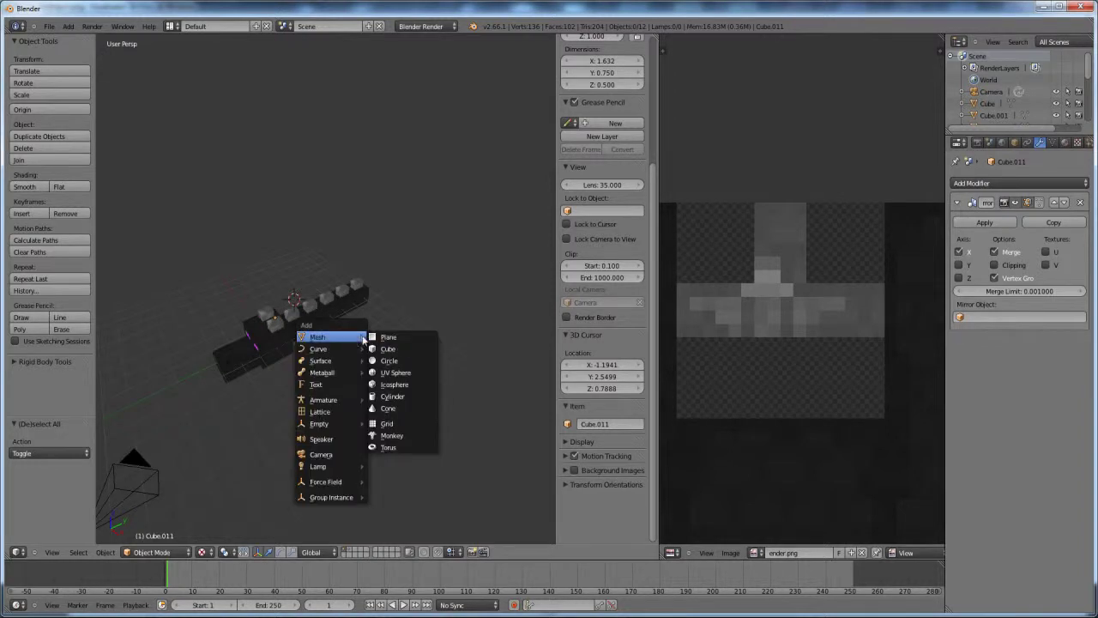
click(386, 350)
mouse_move(386, 350)
middle_down()
mouse_move(383, 336)
mouse_move(436, 335)
mouse_move(369, 341)
mouse_move(313, 330)
mouse_move(318, 344)
mouse_move(301, 358)
mouse_move(374, 365)
middle_up()
scroll(322, 336, up, 2)
key(x)
click(343, 367)
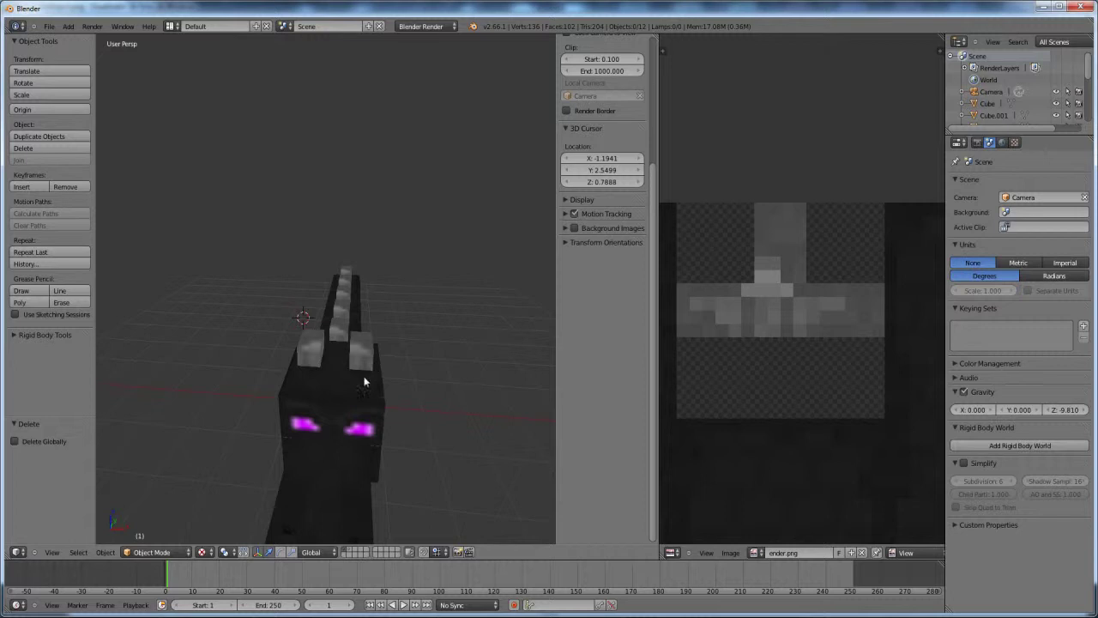
- Snap the 3D cursor to the centre of the scene
scroll(364, 382, down, 3)
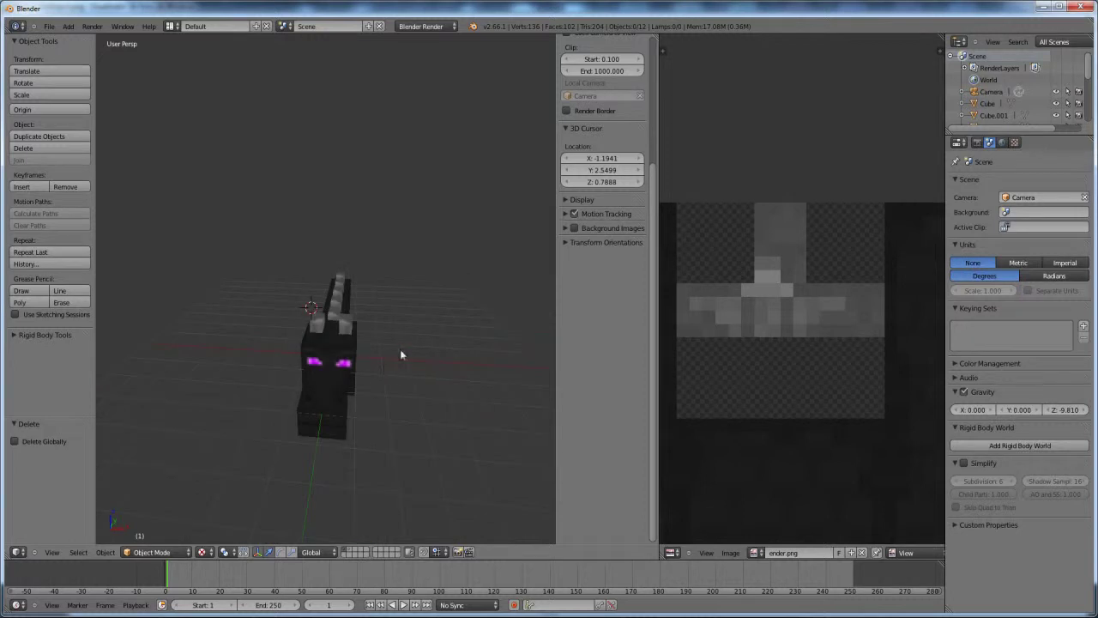
key(shift+s)
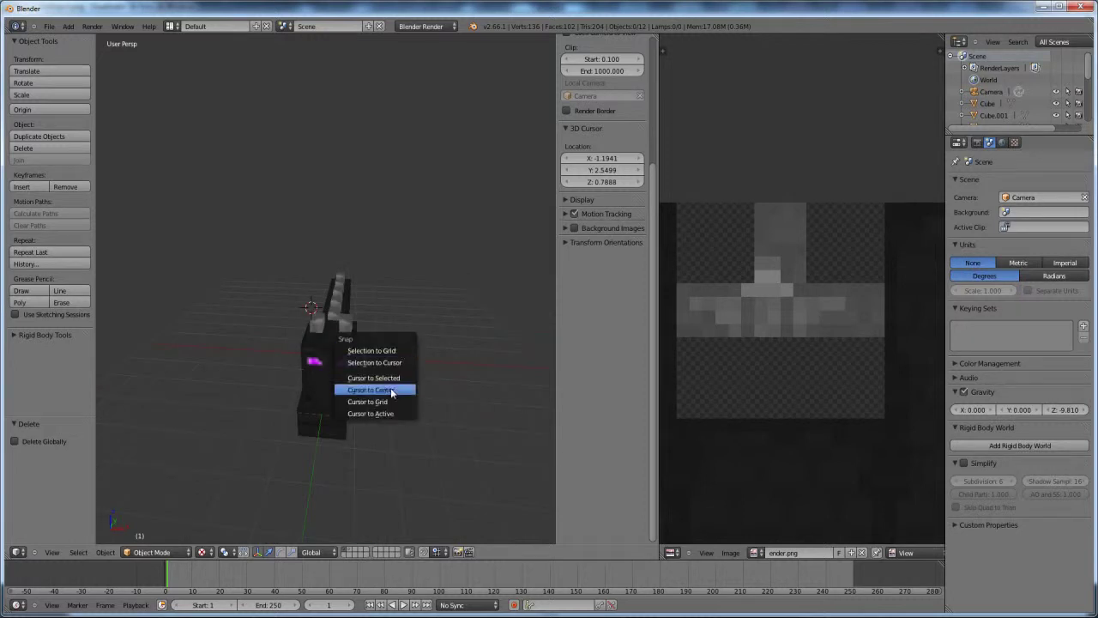
click(390, 388)
middle_drag(390, 388, 377, 413)
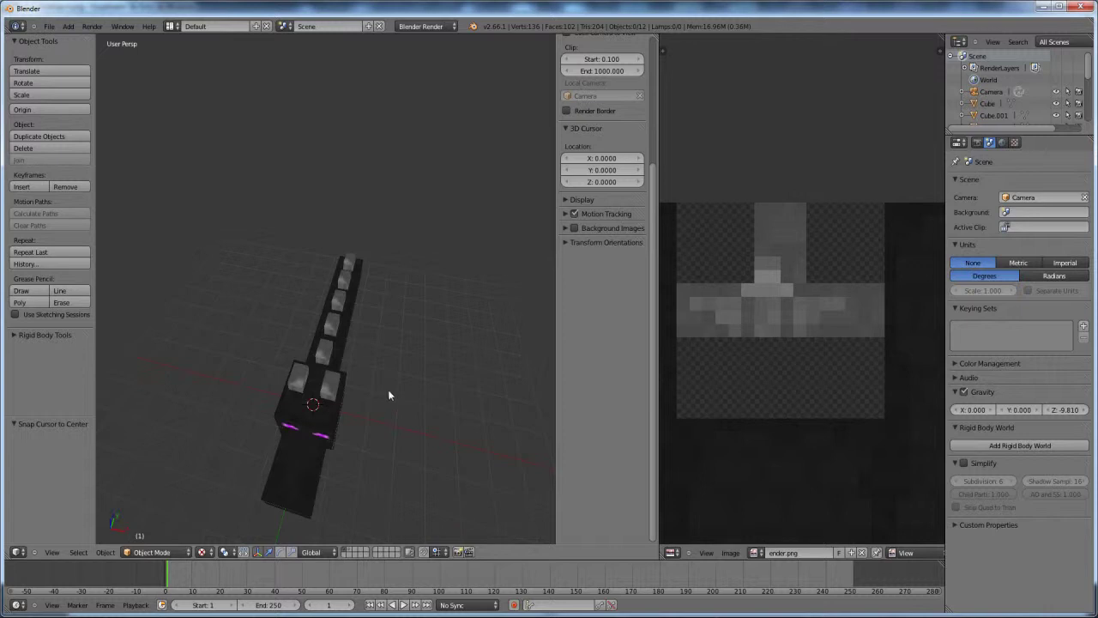
- Add a new cube mesh at the 3D cursor in the scene centre
key(KP_6)
key(KP_6)
key(KP_6)
key(KP_6)
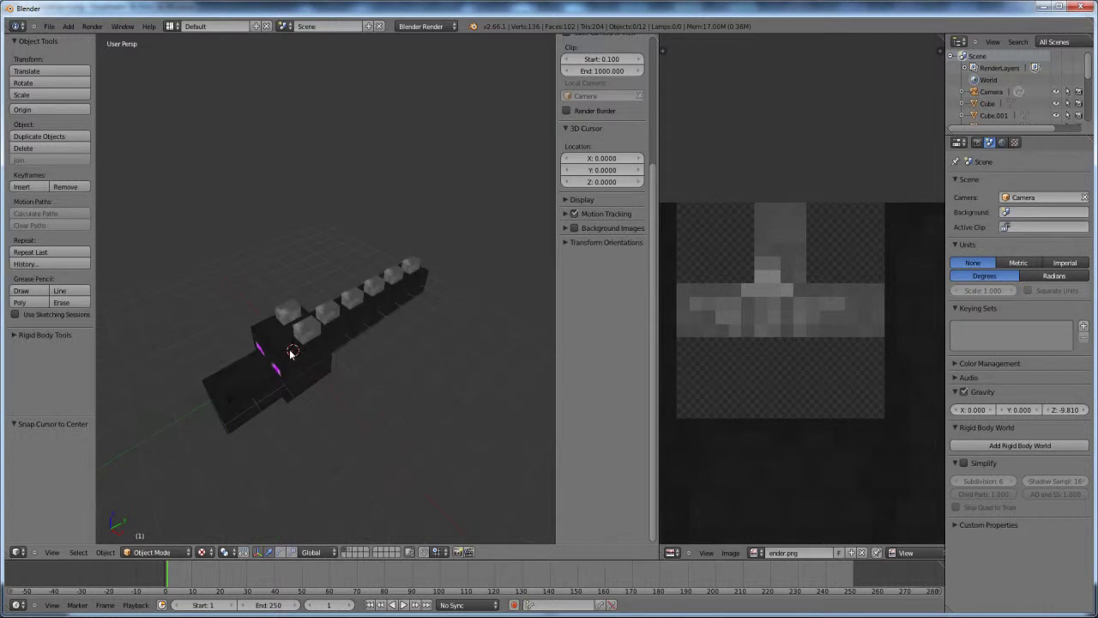
key(shift+a)
mouse_move(296, 351)
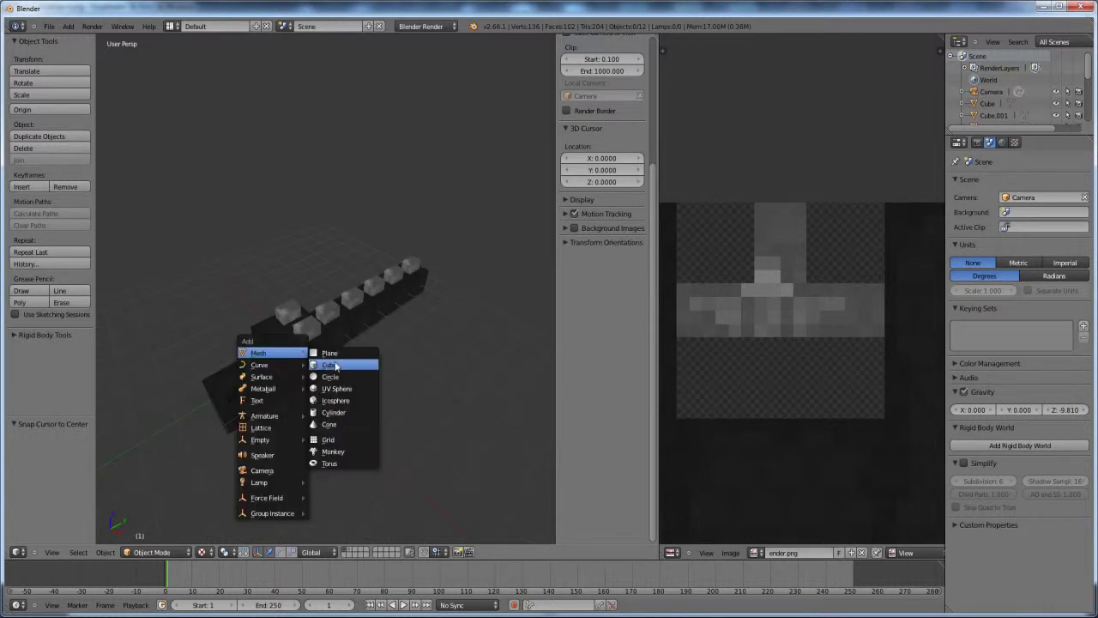
click(339, 363)
- Move the new cube about 9.829 along Y, past the end of the neck
middle_drag(389, 358, 344, 377)
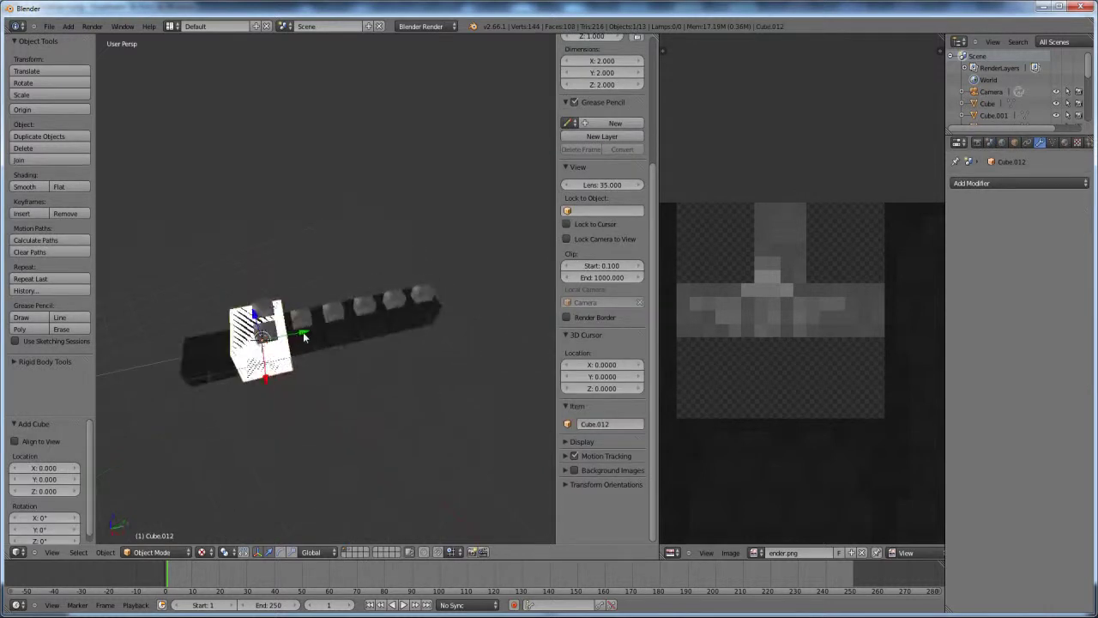
key(g)
key(y)
click(497, 295)
middle_drag(495, 329, 338, 386)
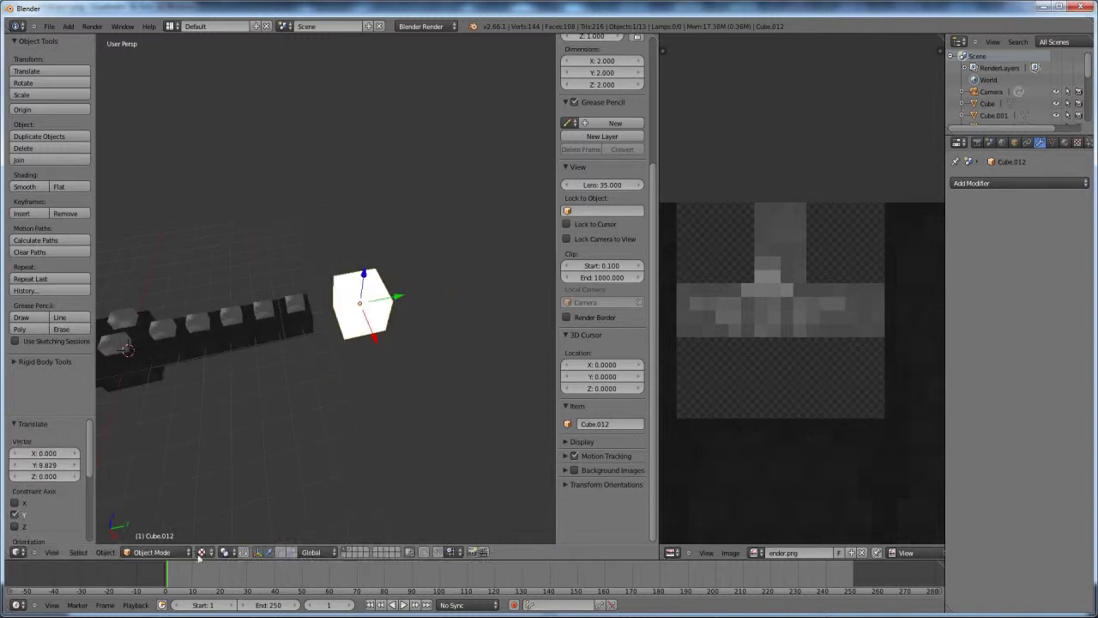
- Switch the viewport to solid shading and display edge lengths on the new cube in Edit Mode
key(z)
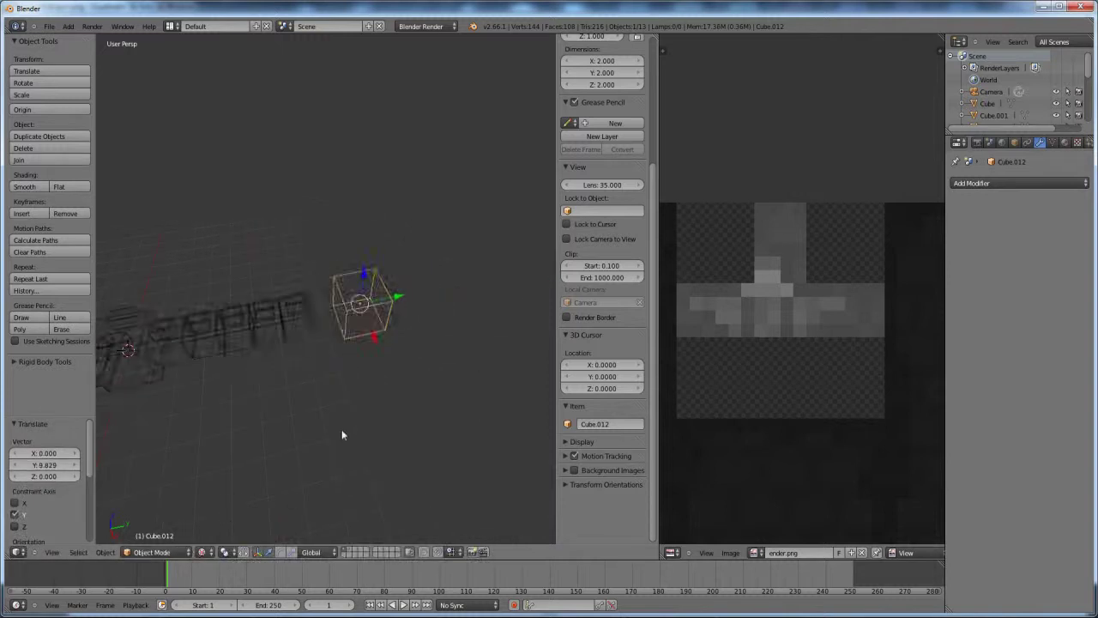
key(z)
key(Tab)
key(KP_Decimal)
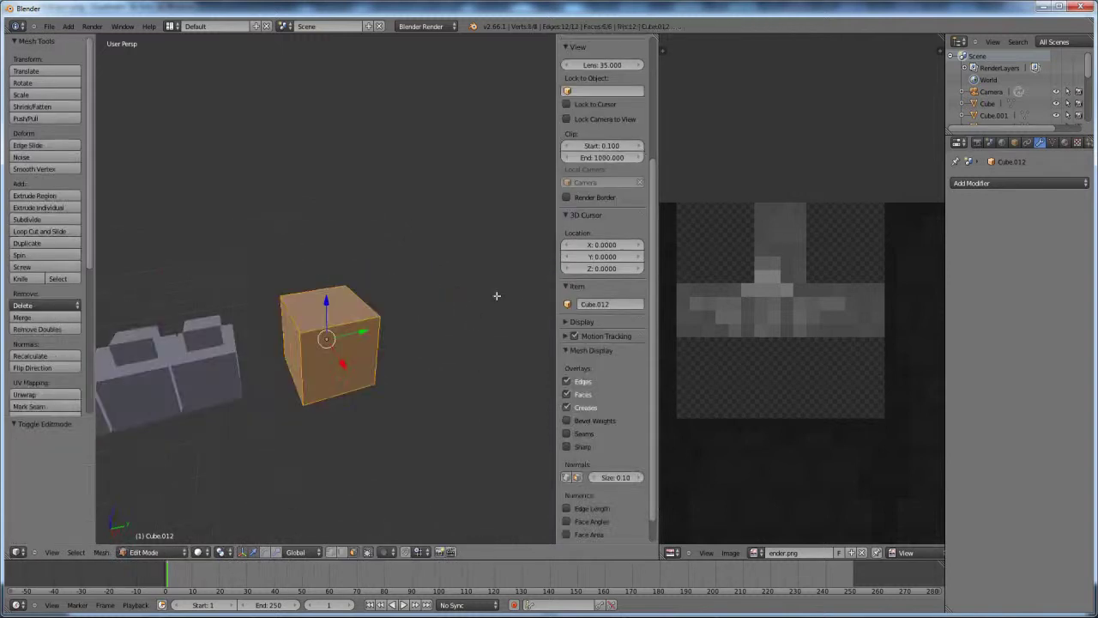
click(566, 508)
scroll(353, 363, up, 2)
scroll(349, 339, down, 3)
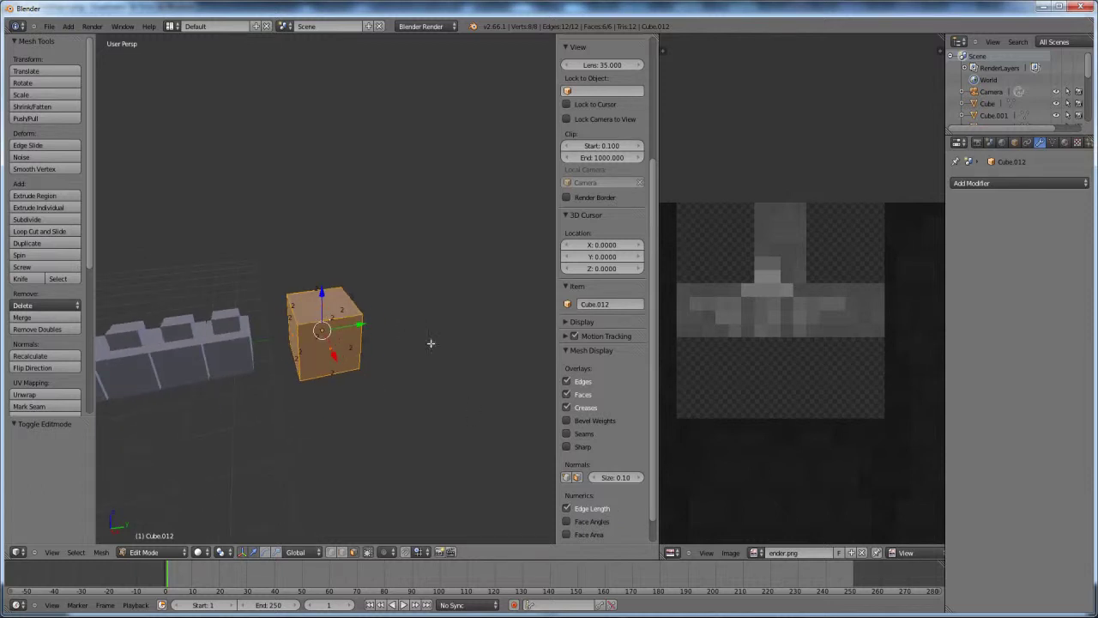
middle_drag(431, 343, 347, 328)
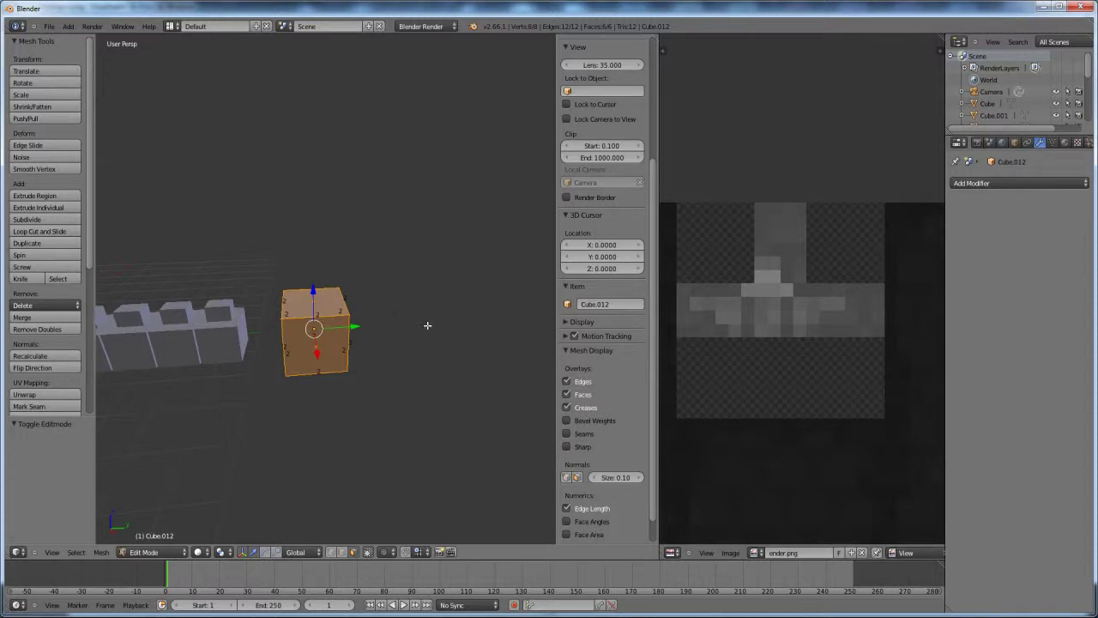
- Stretch the new cube along Y by a factor of 4
key(s)
key(y)
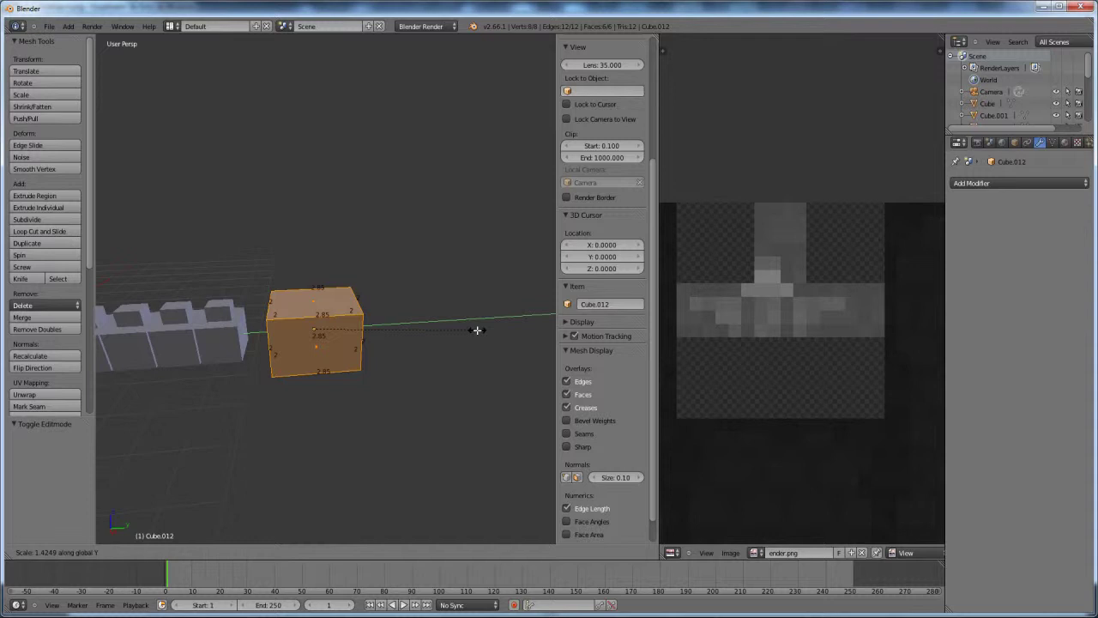
key(4)
key(Return)
middle_drag(393, 328, 328, 307)
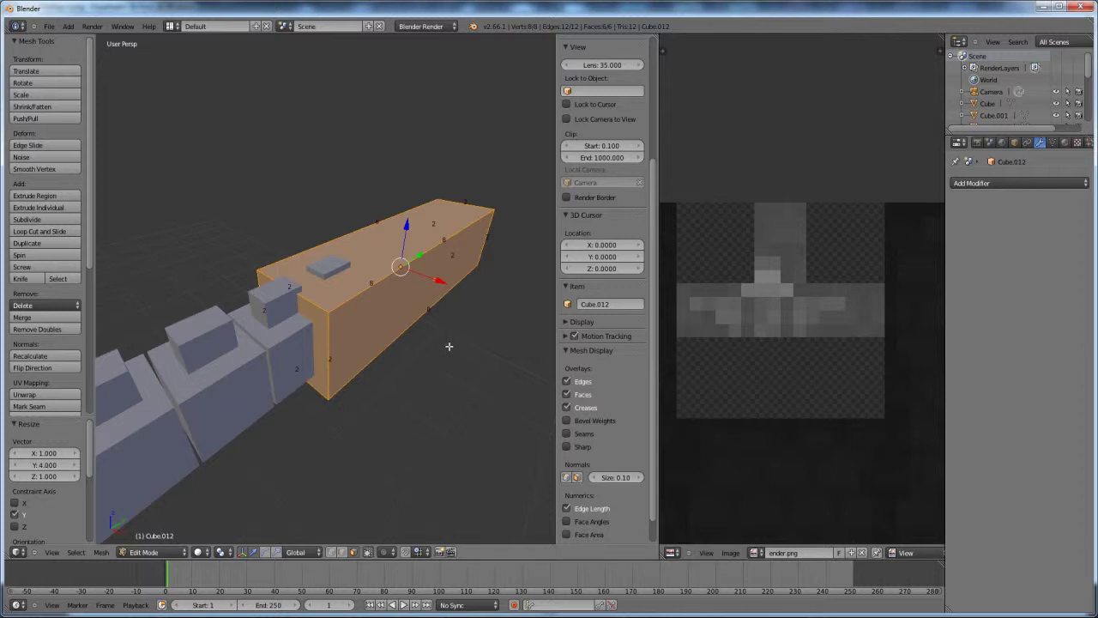
- Scale the stretched box by 1.5 on X and Z, keeping its Y length fixed
key(s)
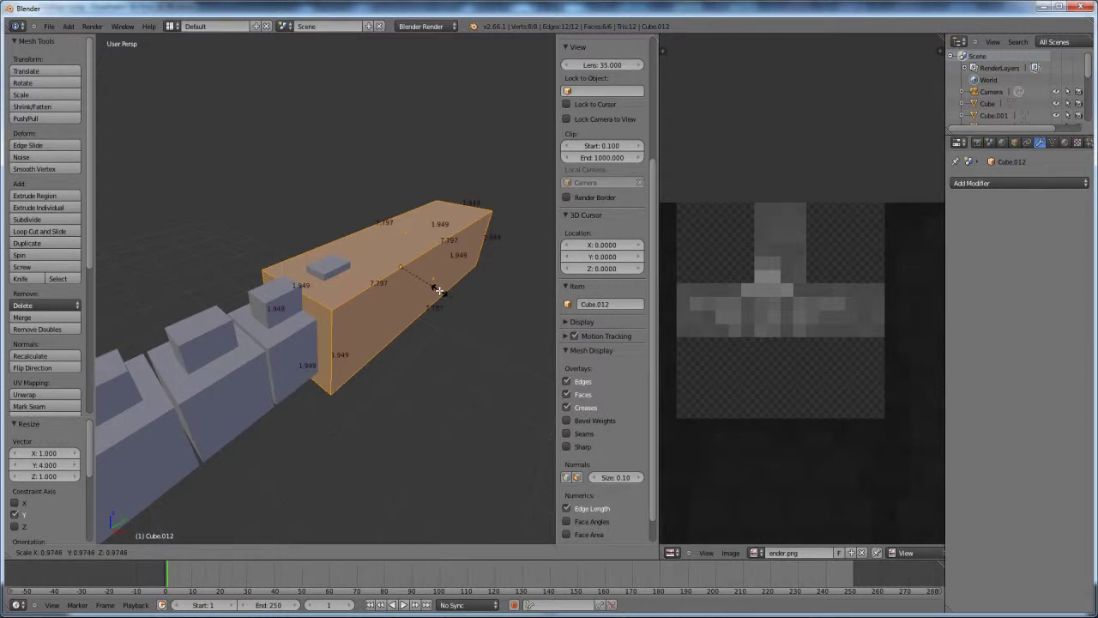
key(shift+y)
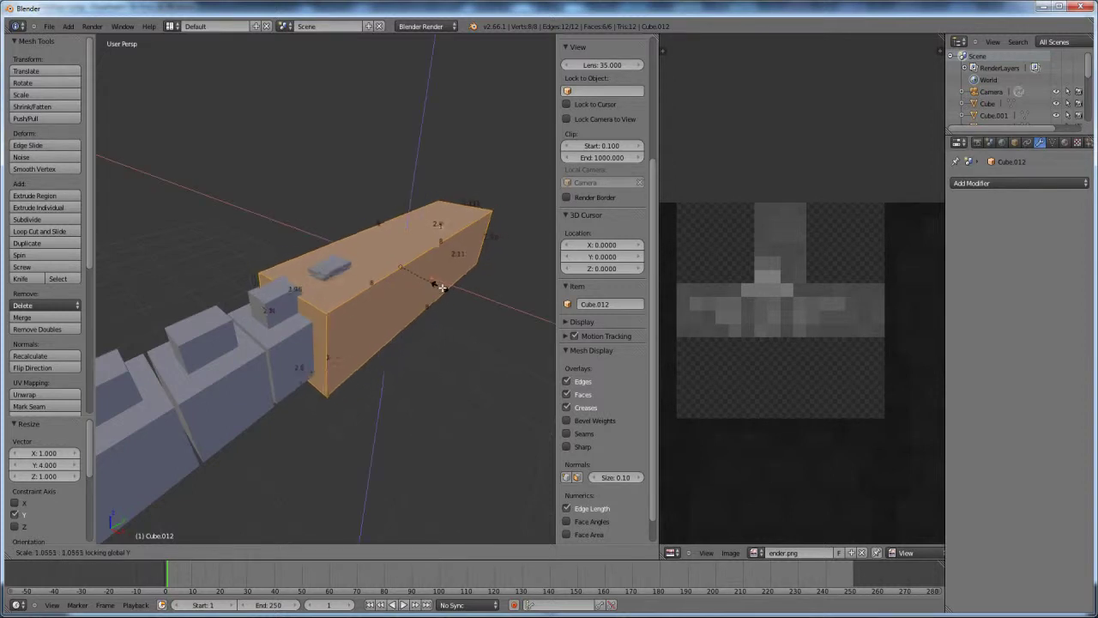
text(1.5)
key(Return)
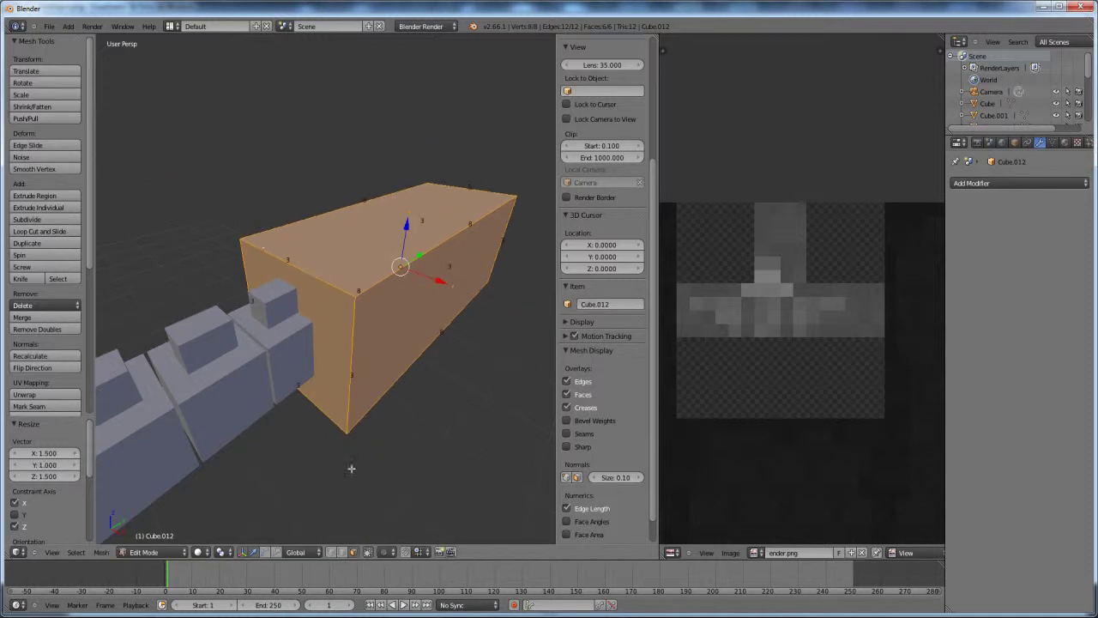
middle_drag(500, 234, 417, 283)
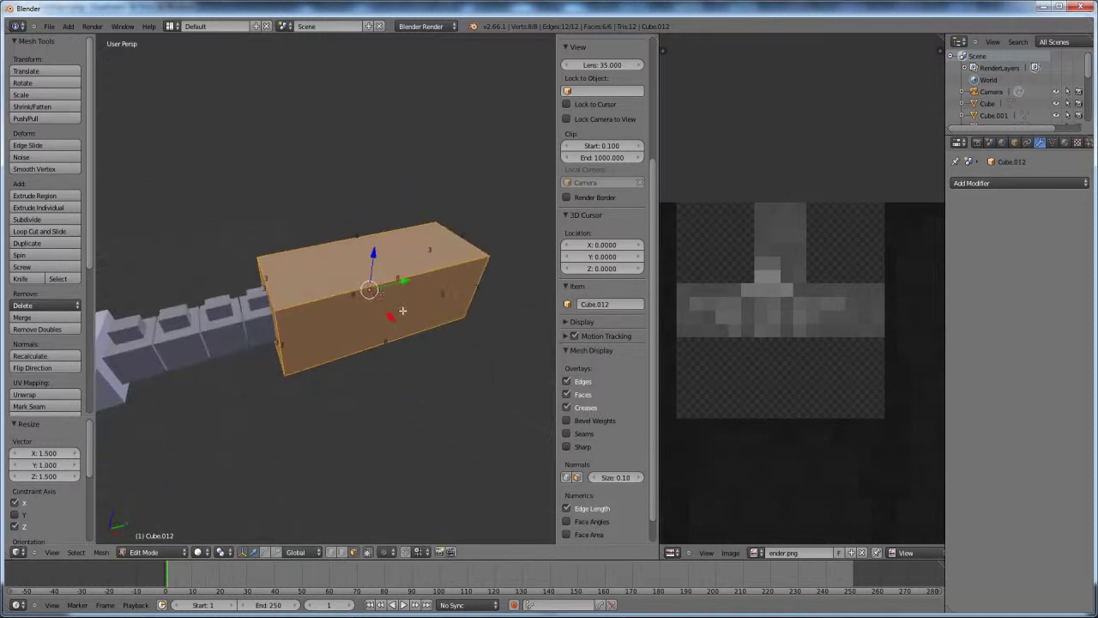
- In Object Mode, move the body box about 1.711 along Y and fine-tune it about 0.04 back to meet the neck
key(Tab)
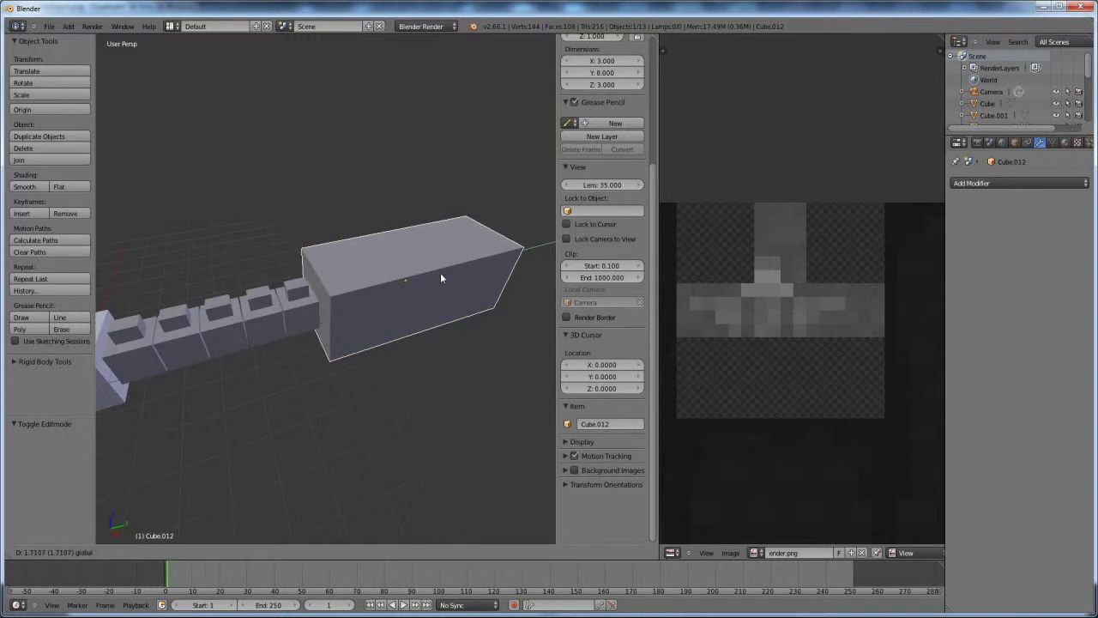
click(440, 272)
scroll(436, 311, up, 4)
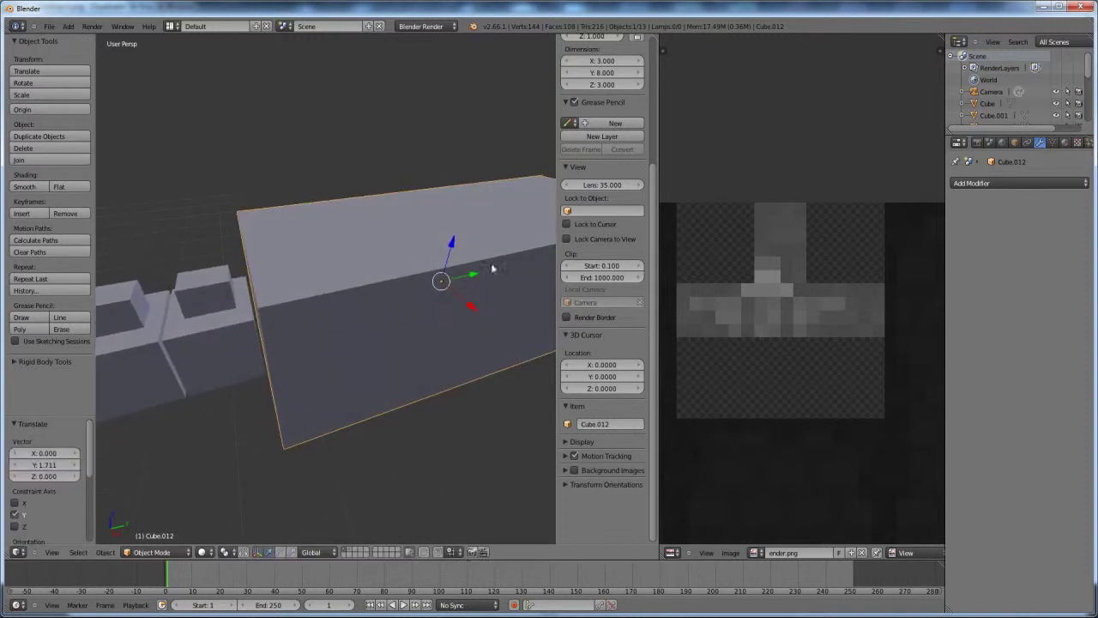
key(ctrl+z)
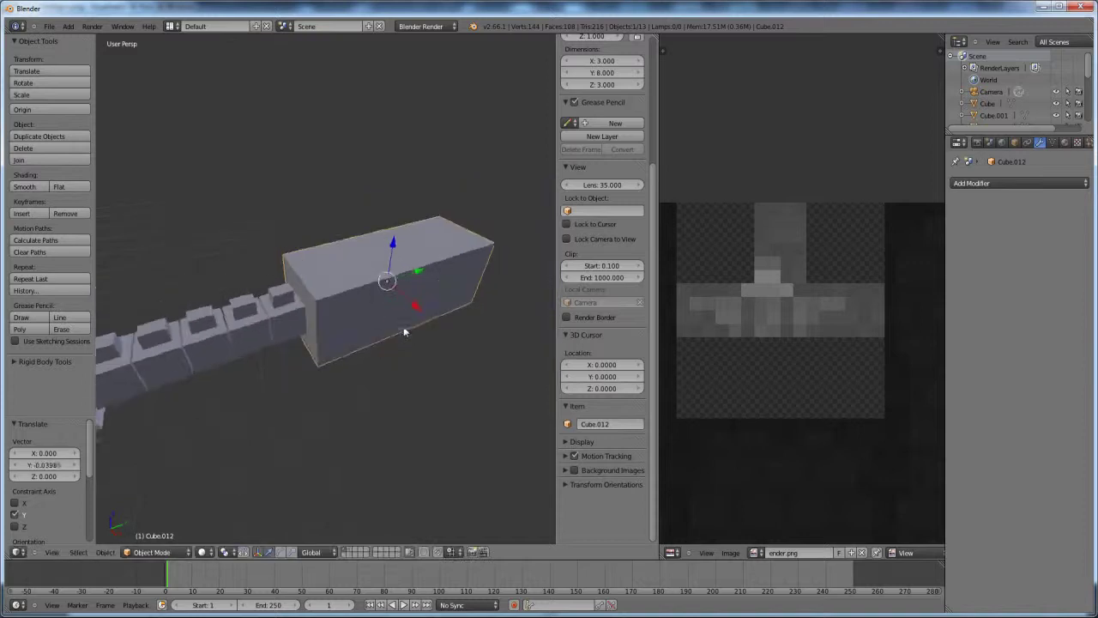
- Check the ender dragon reference picture and raise the body box about 0.487 along Z relative to the neck
key(alt+Tab)
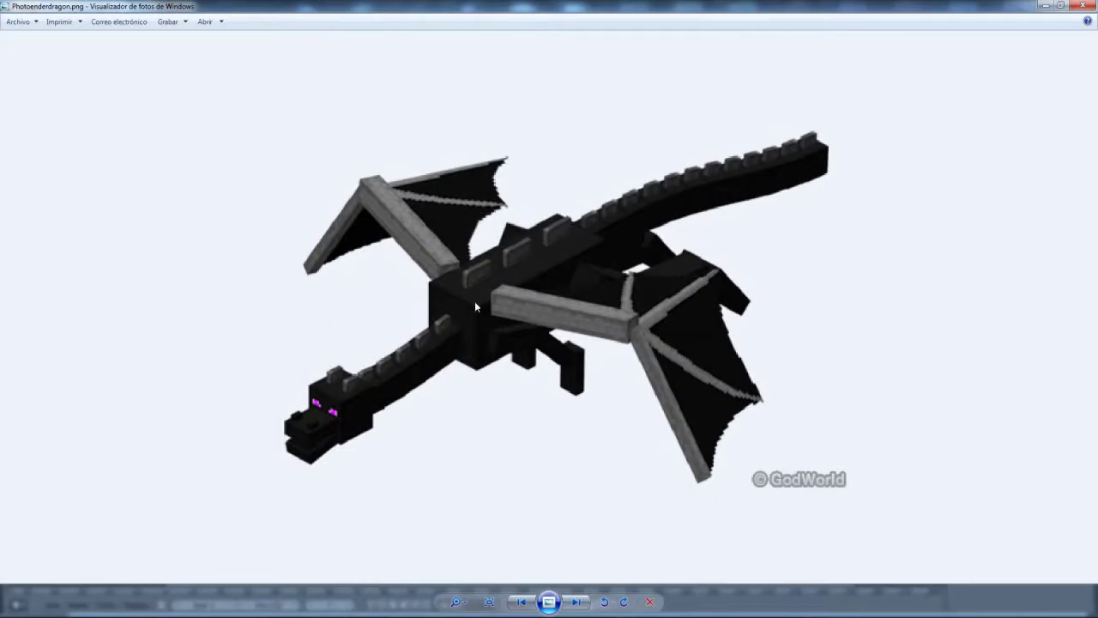
key(alt+Tab)
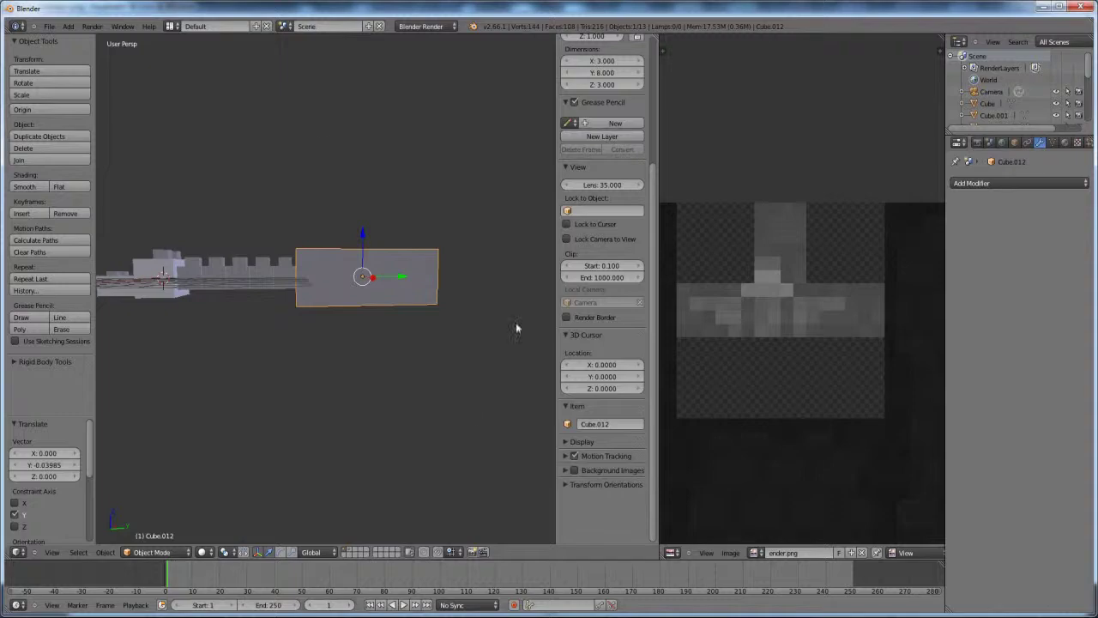
key(g)
key(z)
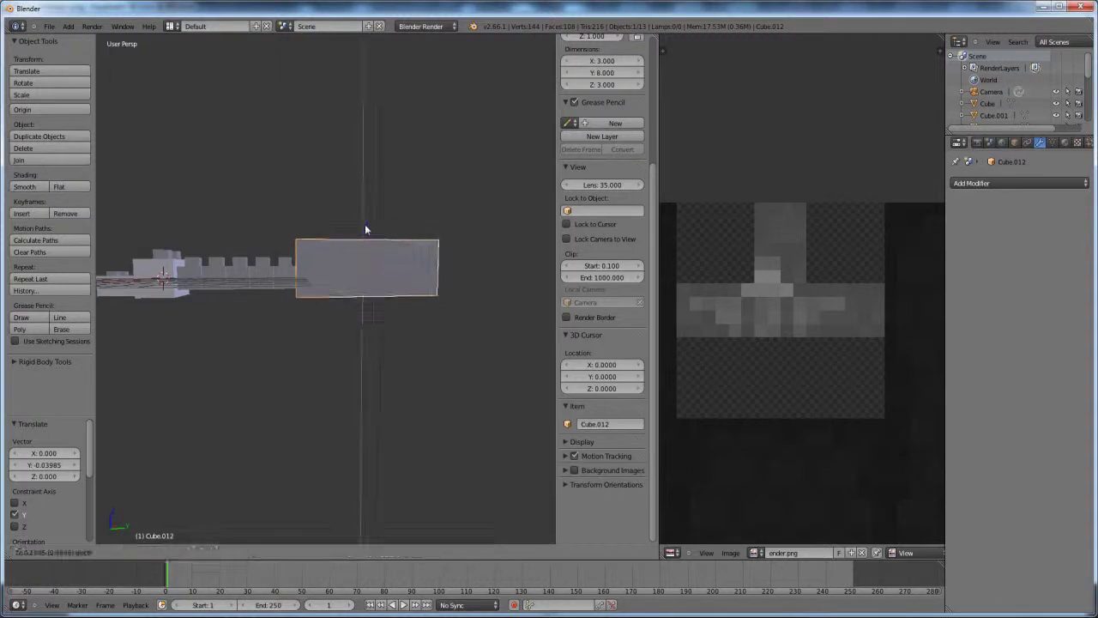
click(365, 224)
- Enter Edit Mode on the body box with edge selection and compare its faces with the texture layout
scroll(830, 326, up, 3)
scroll(828, 319, down, 3)
mouse_move(824, 311)
middle_down()
mouse_move(820, 326)
mouse_move(809, 325)
middle_up()
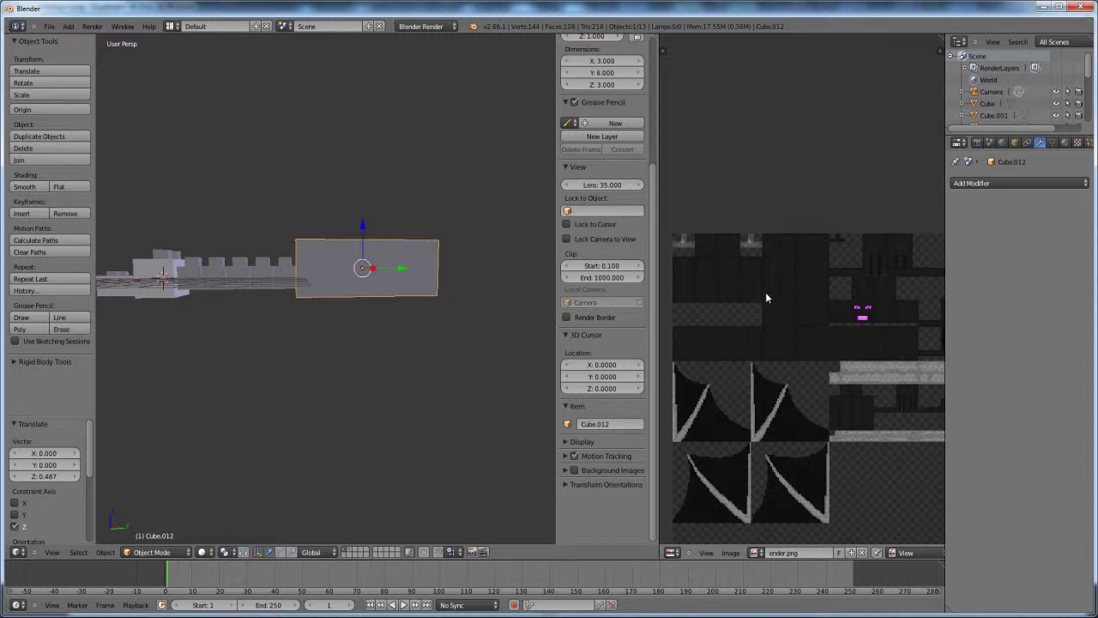
middle_drag(420, 344, 412, 295)
key(Tab)
key(ctrl+Tab)
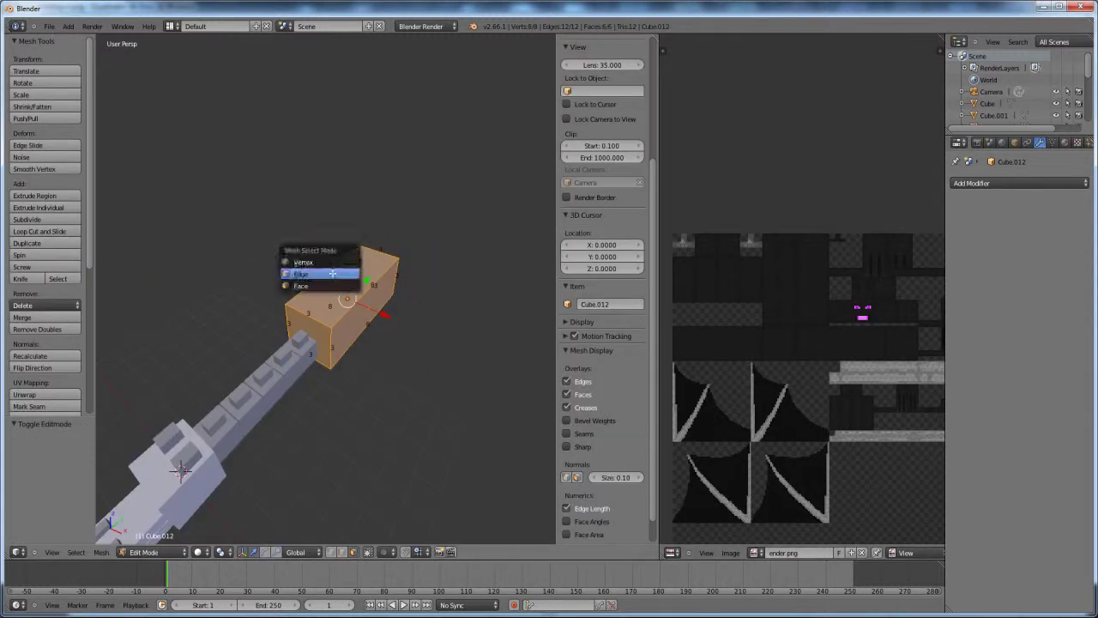
click(339, 274)
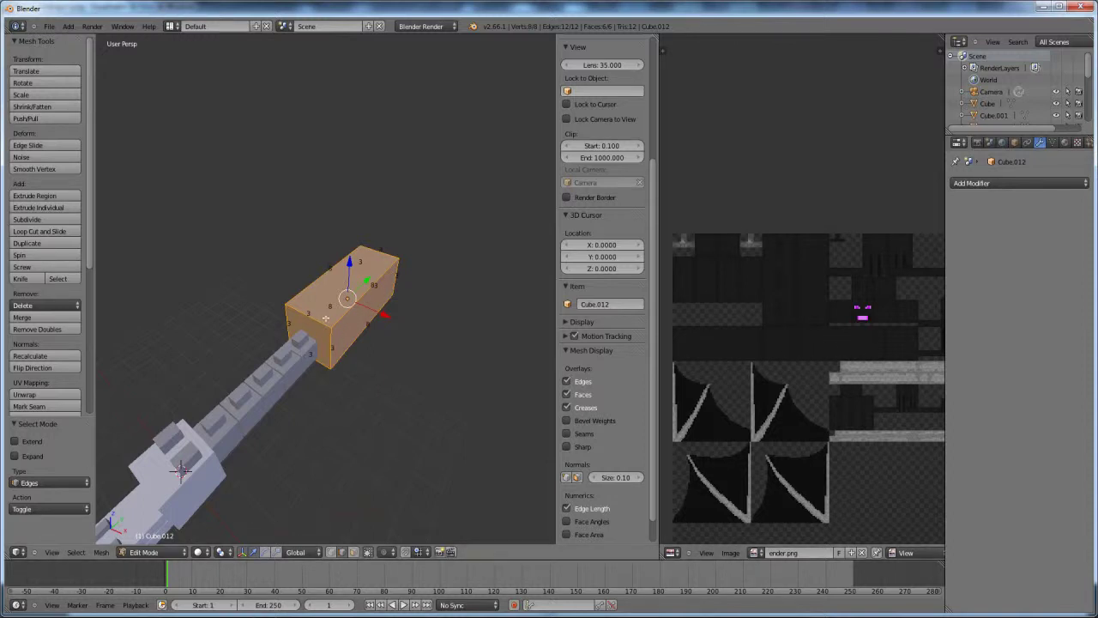
middle_drag(515, 360, 279, 273)
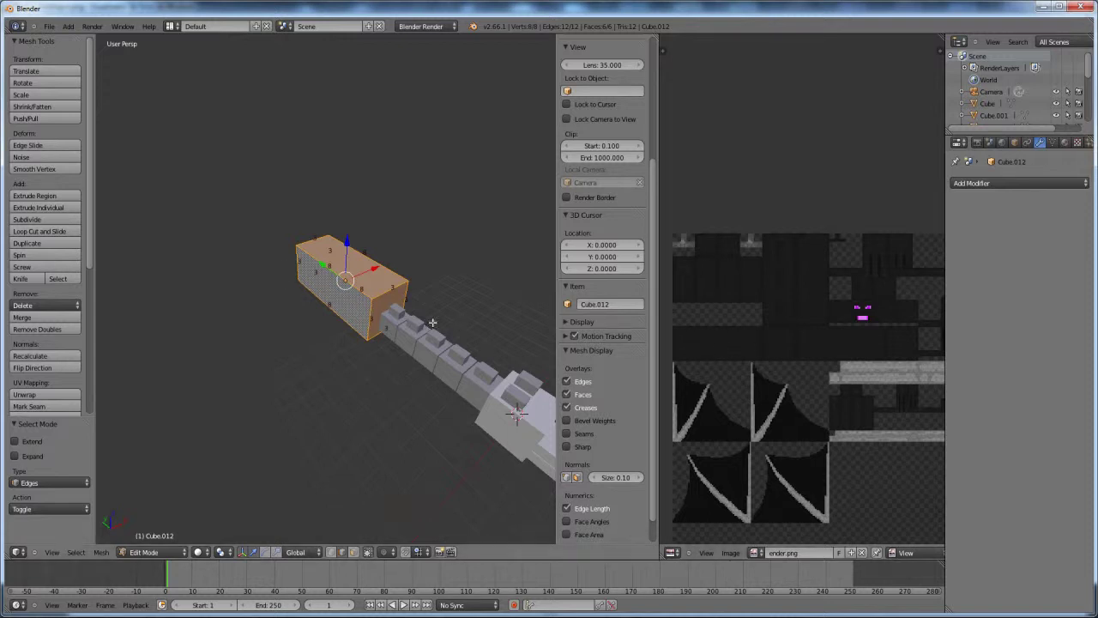
middle_drag(433, 322, 319, 303)
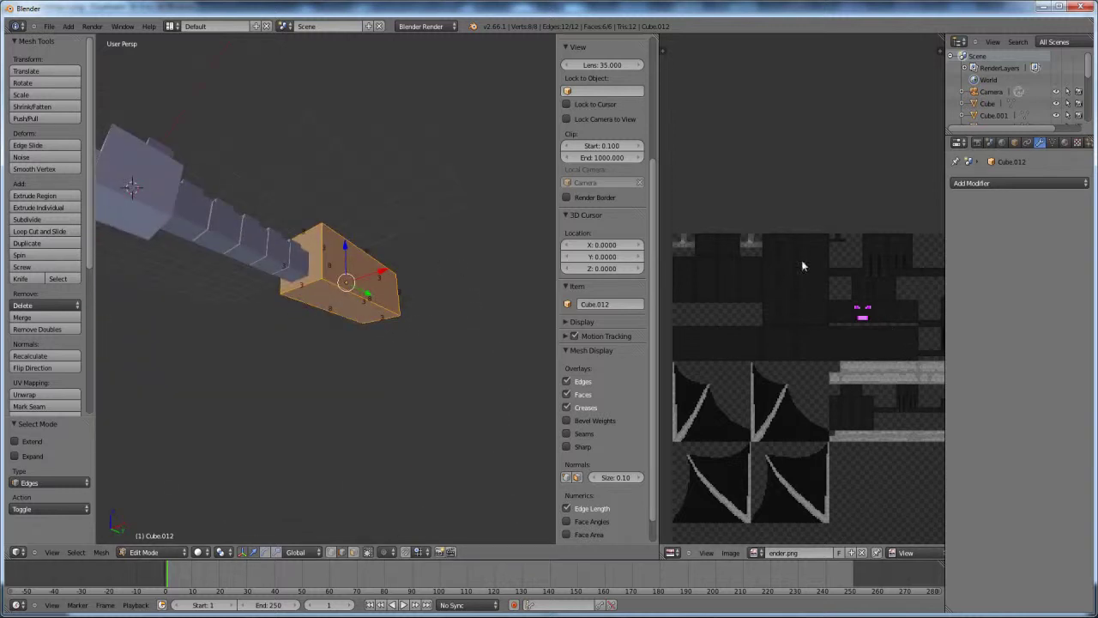
middle_drag(375, 331, 340, 271)
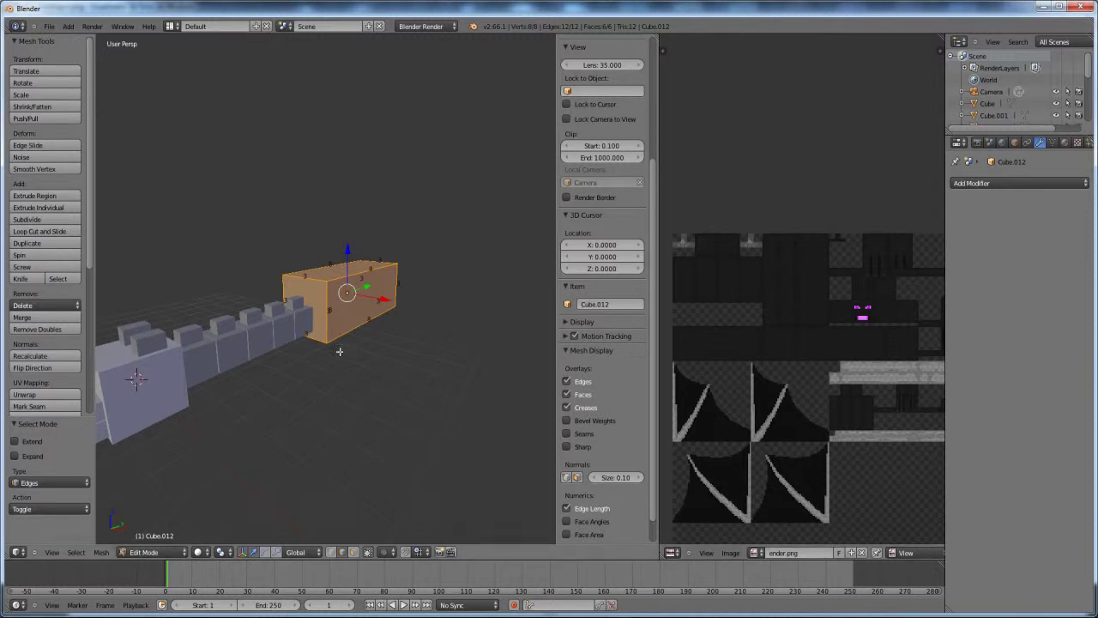
middle_drag(336, 348, 342, 400)
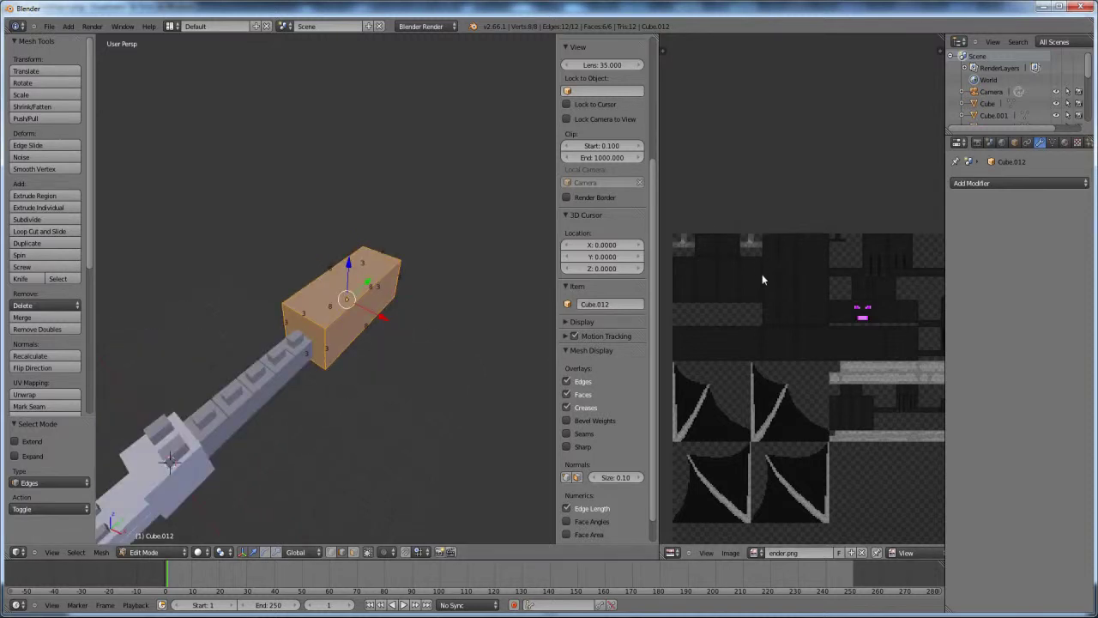
- Mark seams on the box's two long top edges, rear top edge, one rear vertical edge and the bottom edges
scroll(335, 243, up, 2)
right_click(320, 266)
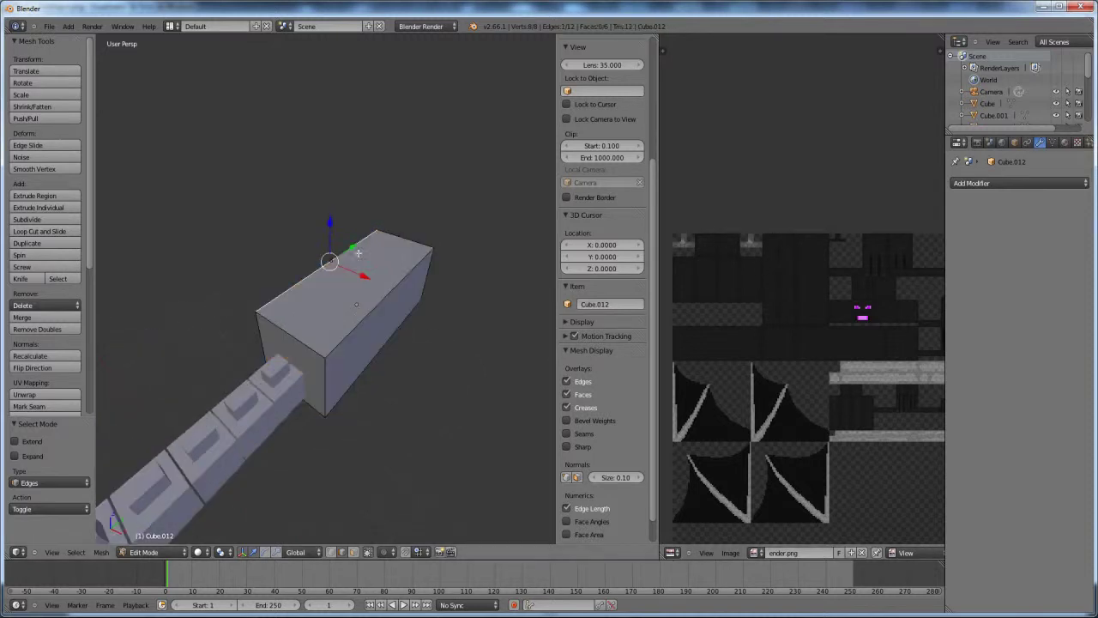
shift+right_click(396, 236)
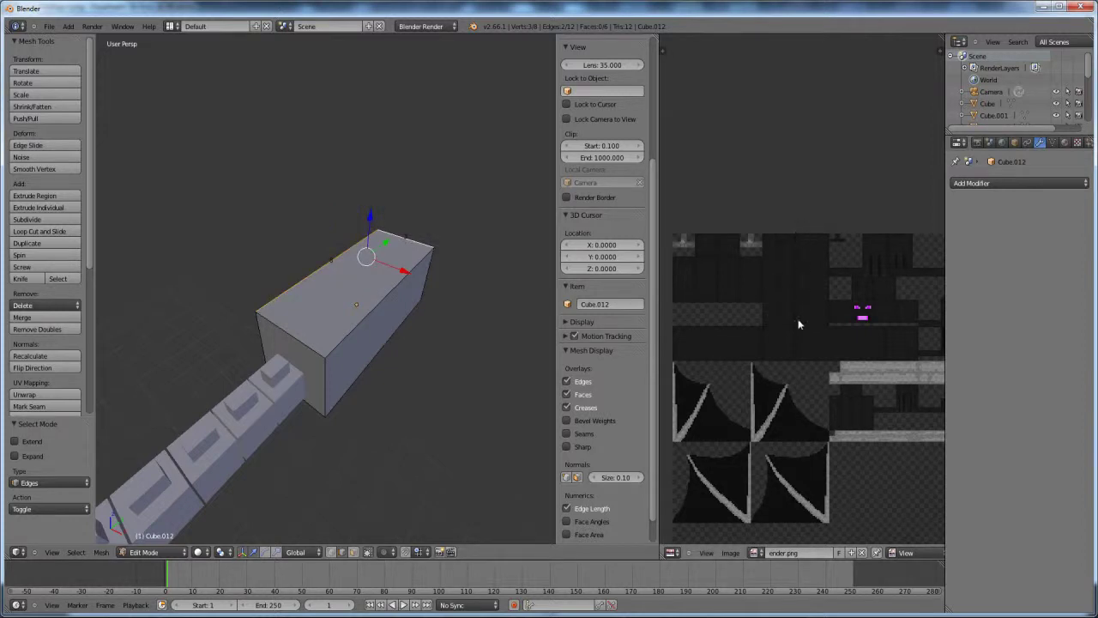
shift+right_click(384, 294)
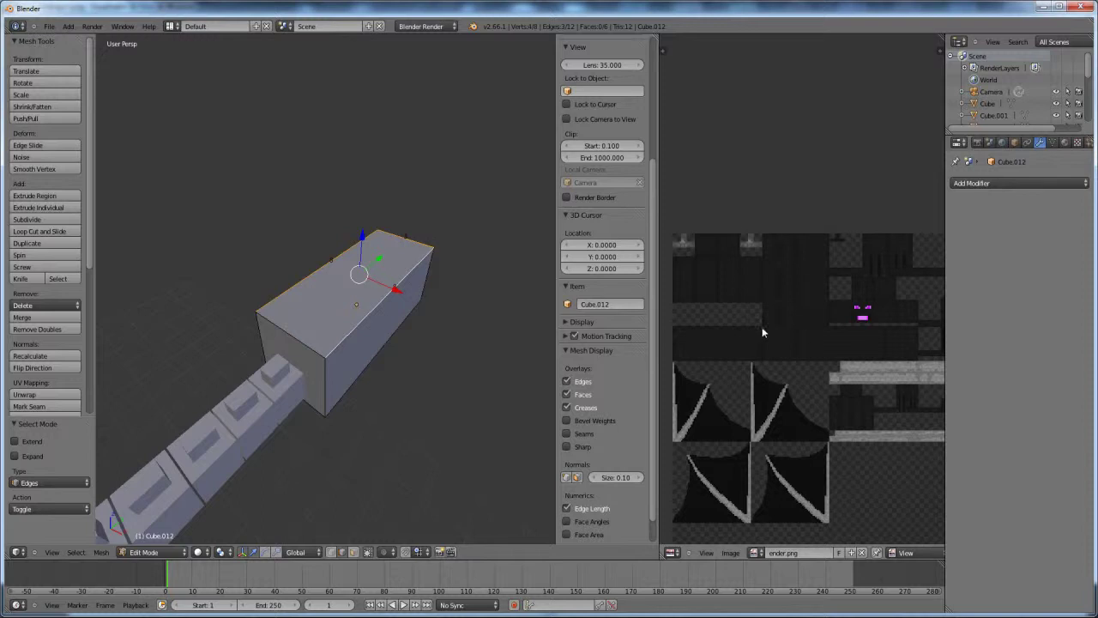
middle_drag(163, 264, 330, 244)
shift+right_click(290, 228)
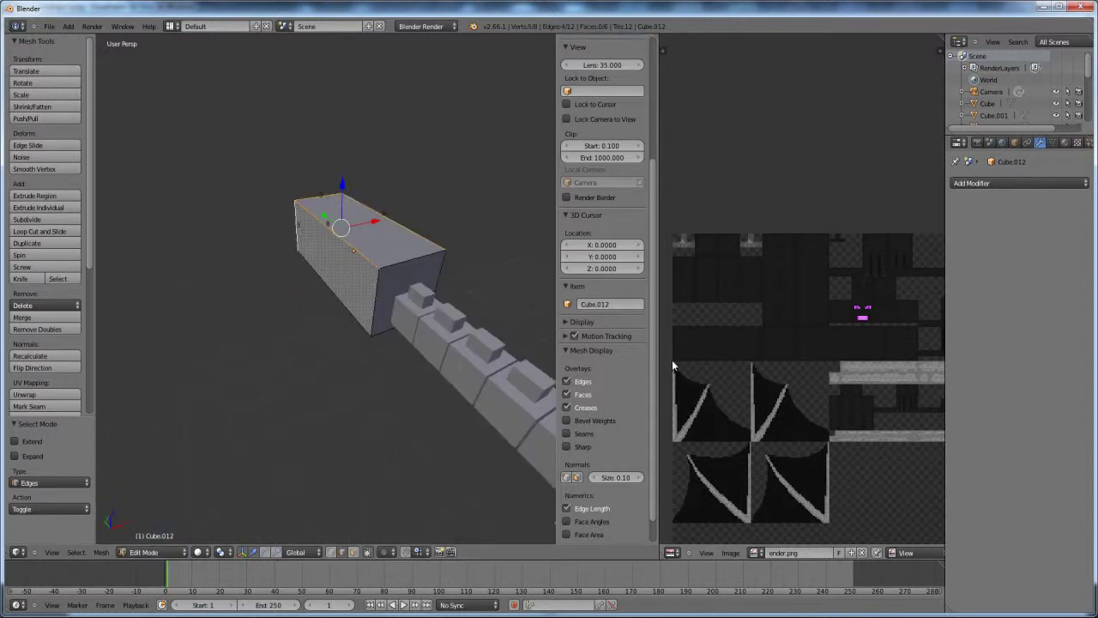
middle_drag(532, 371, 346, 293)
shift+right_click(389, 270)
shift+right_click(380, 312)
shift+right_click(336, 335)
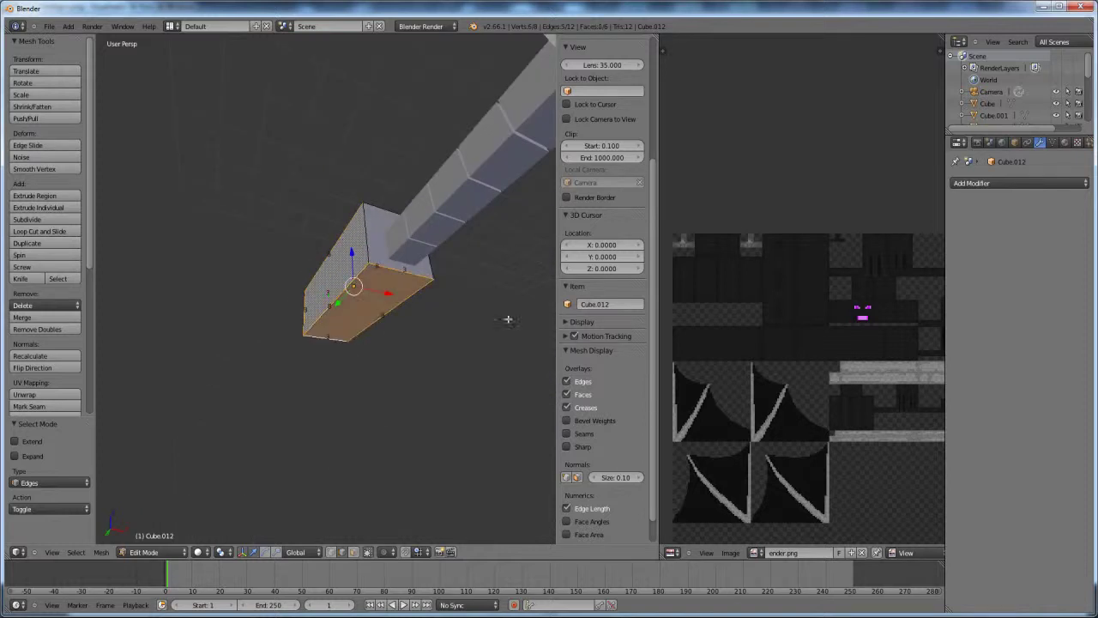
middle_drag(446, 257, 417, 309)
key(ctrl+e)
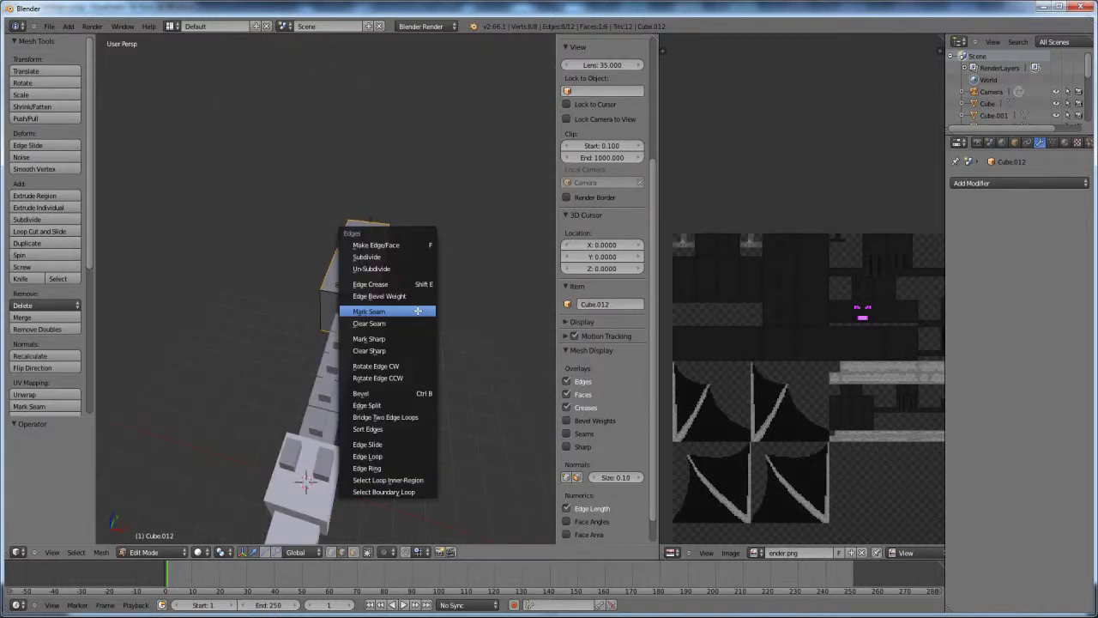
click(416, 308)
- Unwrap the whole body box and move its UV layout up over the dark body area of the texture
key(a)
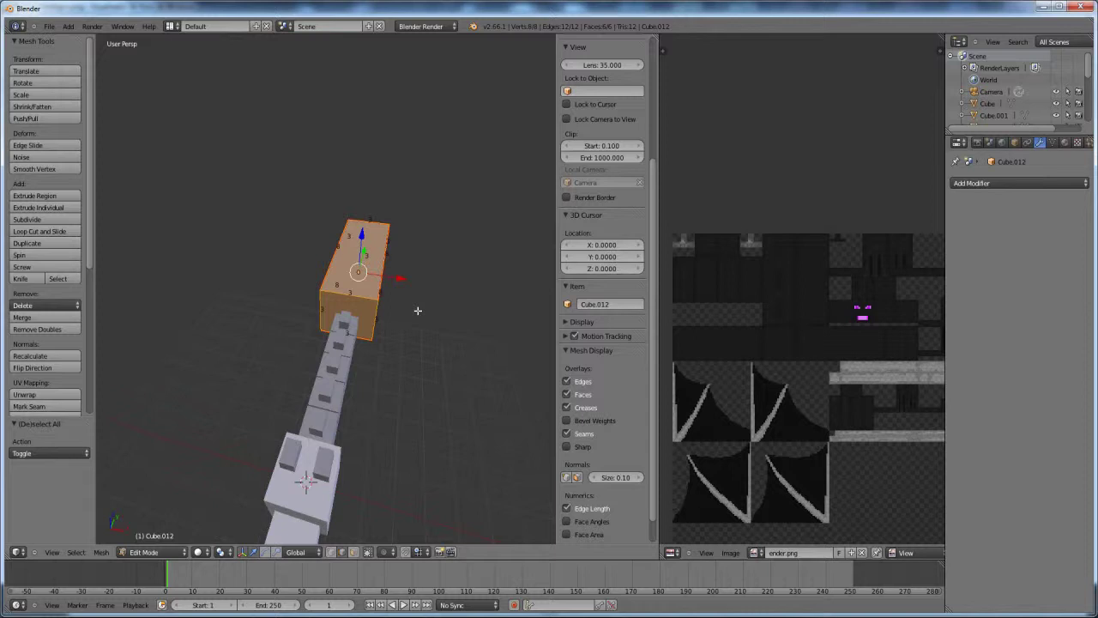
key(u)
click(418, 310)
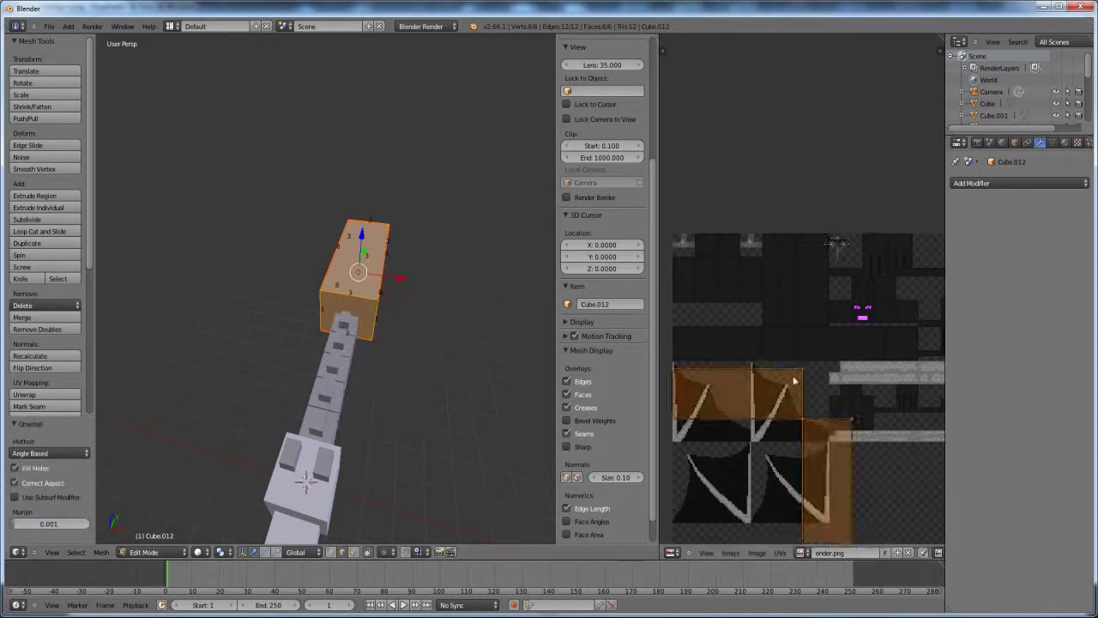
scroll(825, 410, down, 3)
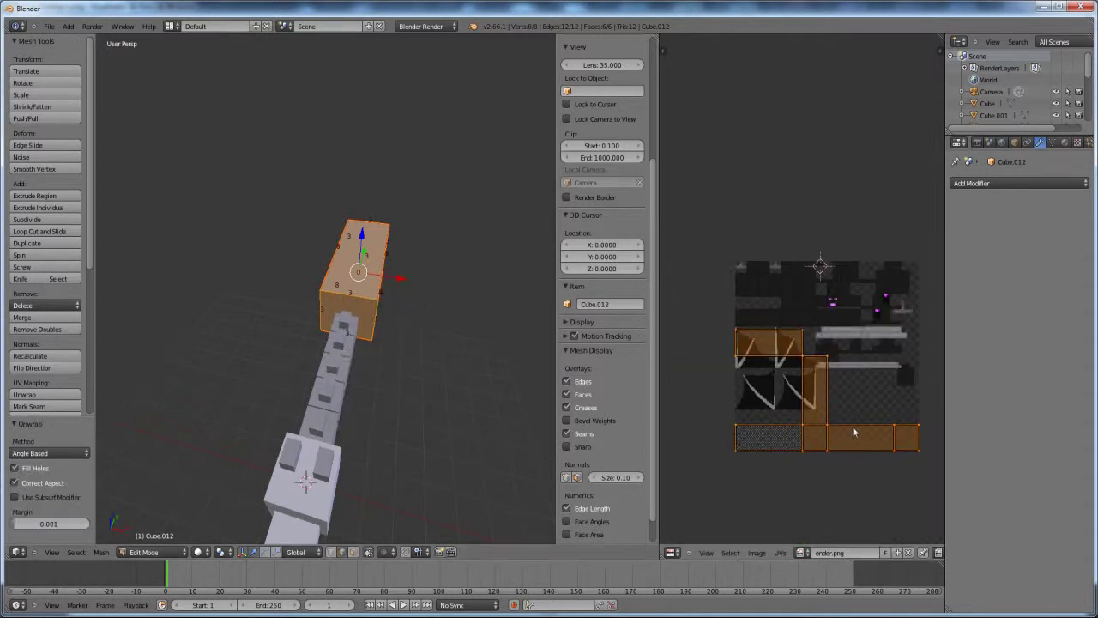
key(g)
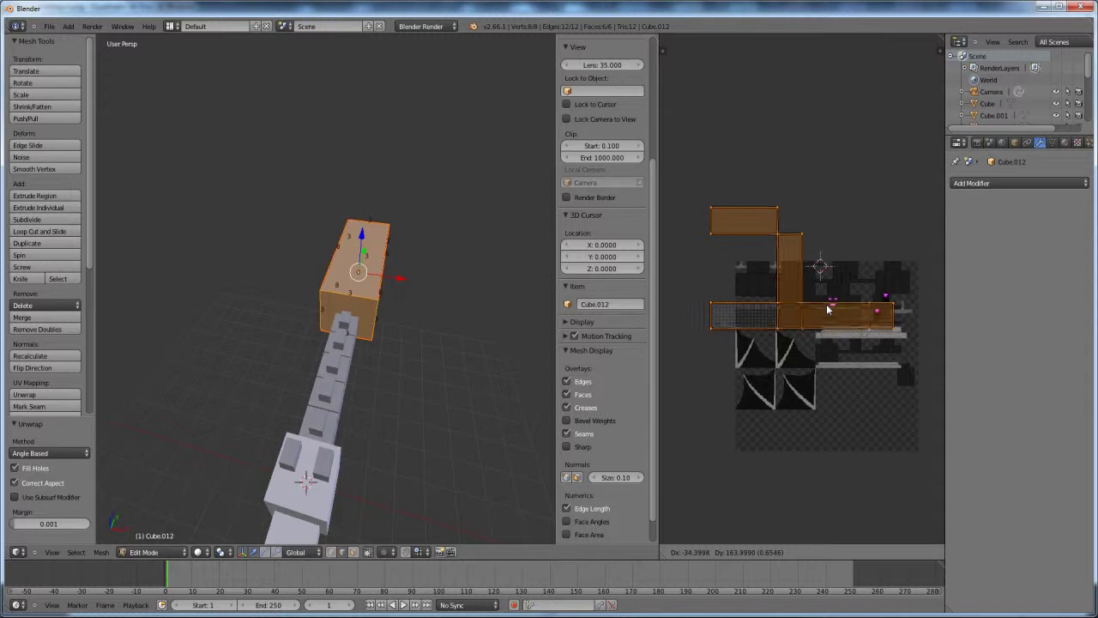
click(827, 310)
- Scale the body's UV layout to about 0.698 and shift it onto the body area of the texture
scroll(884, 291, up, 2)
key(s)
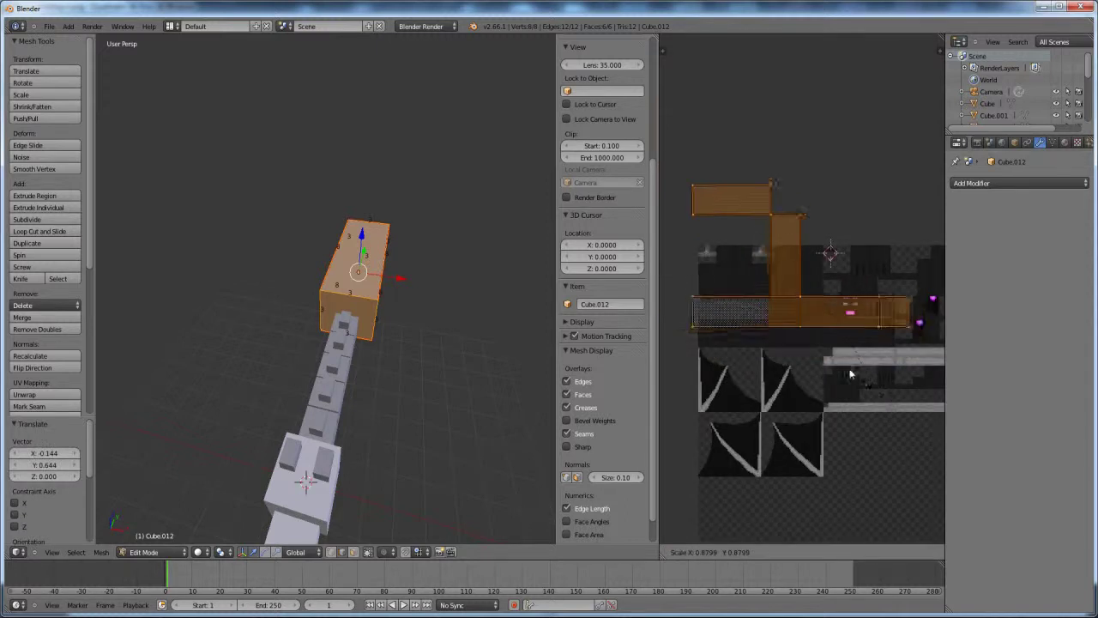
click(823, 307)
scroll(823, 306, up, 4)
key(g)
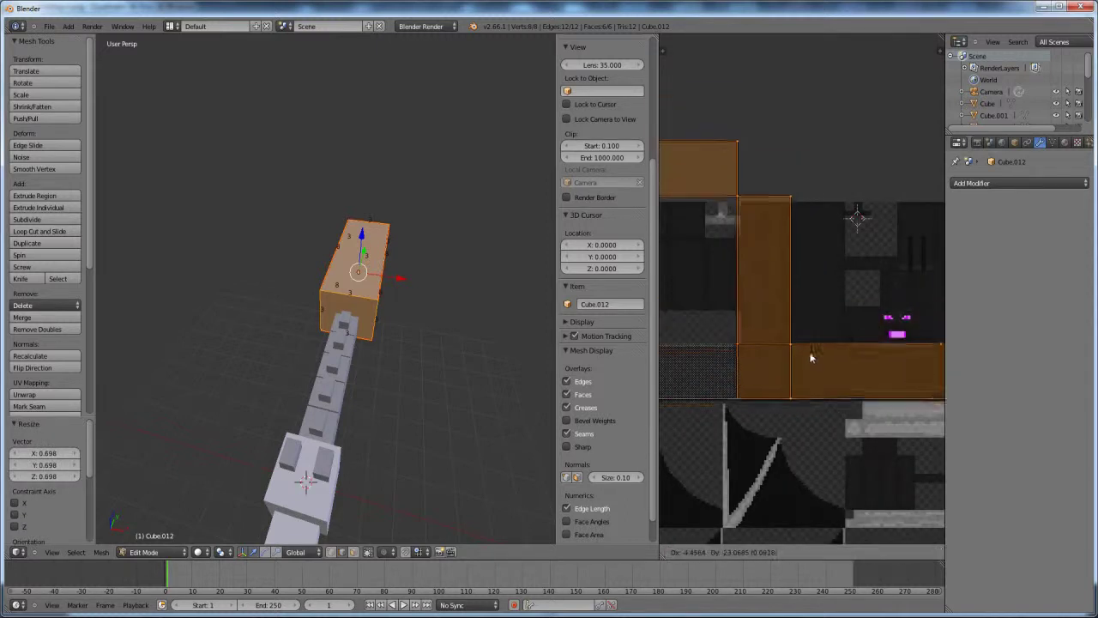
click(814, 348)
- Refine the UV fit by scaling it to about 0.96, nudging it slightly, and scaling it by about 0.96 again
scroll(832, 364, up, 1)
key(s)
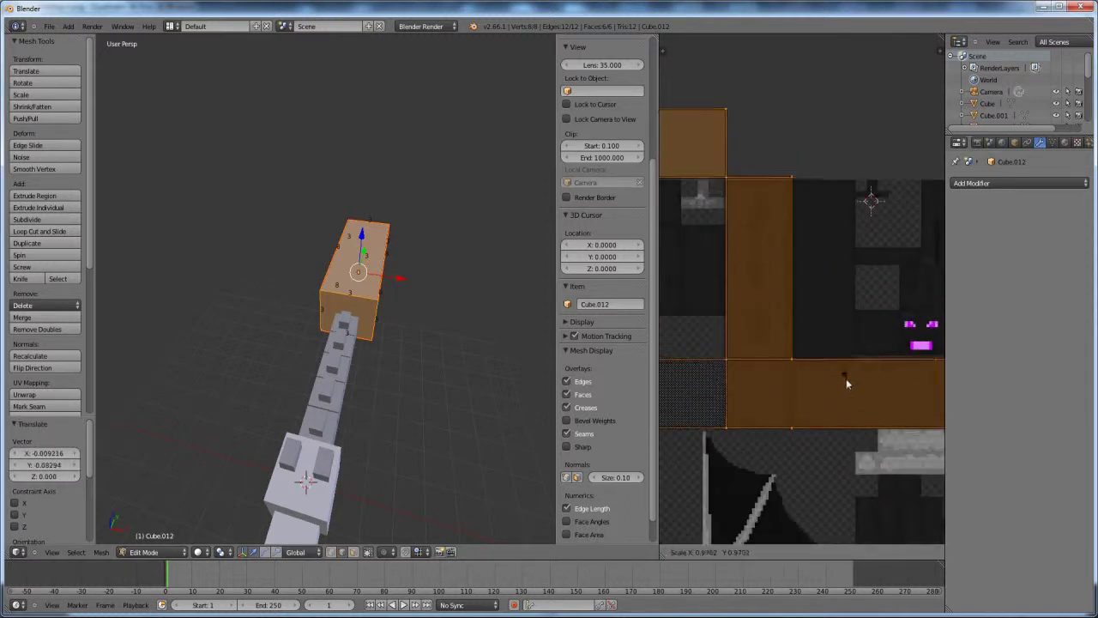
click(842, 376)
key(g)
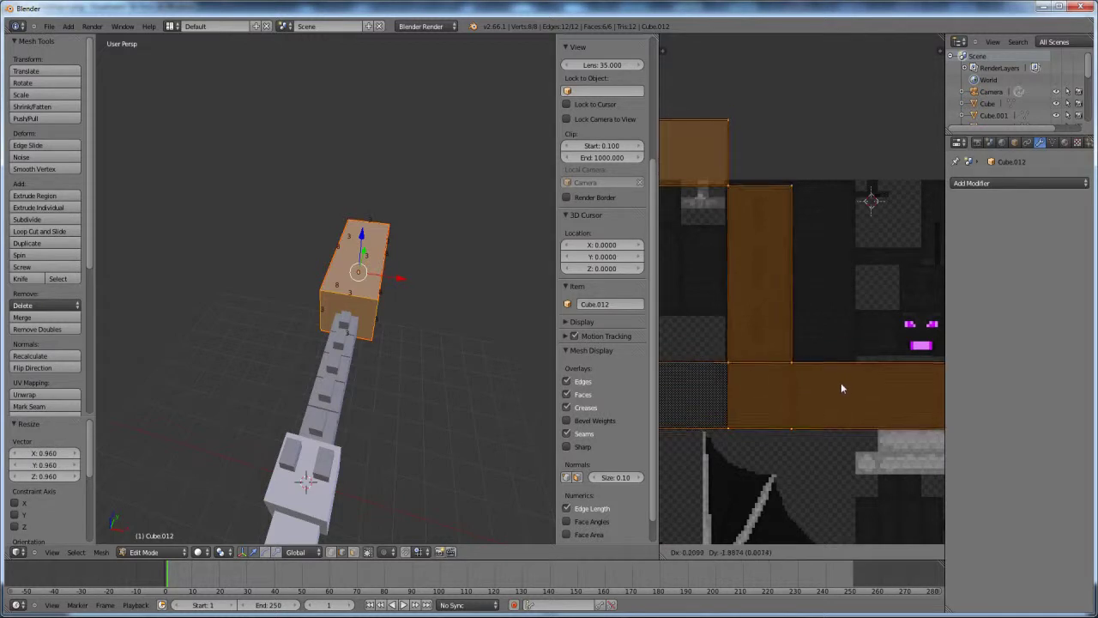
click(839, 382)
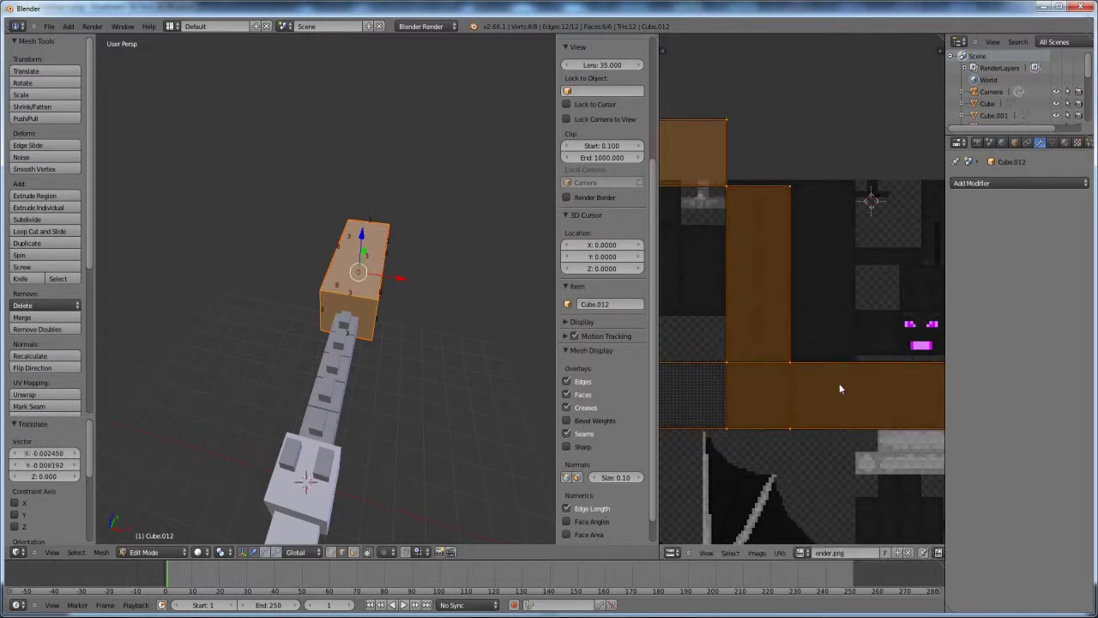
key(s)
click(863, 461)
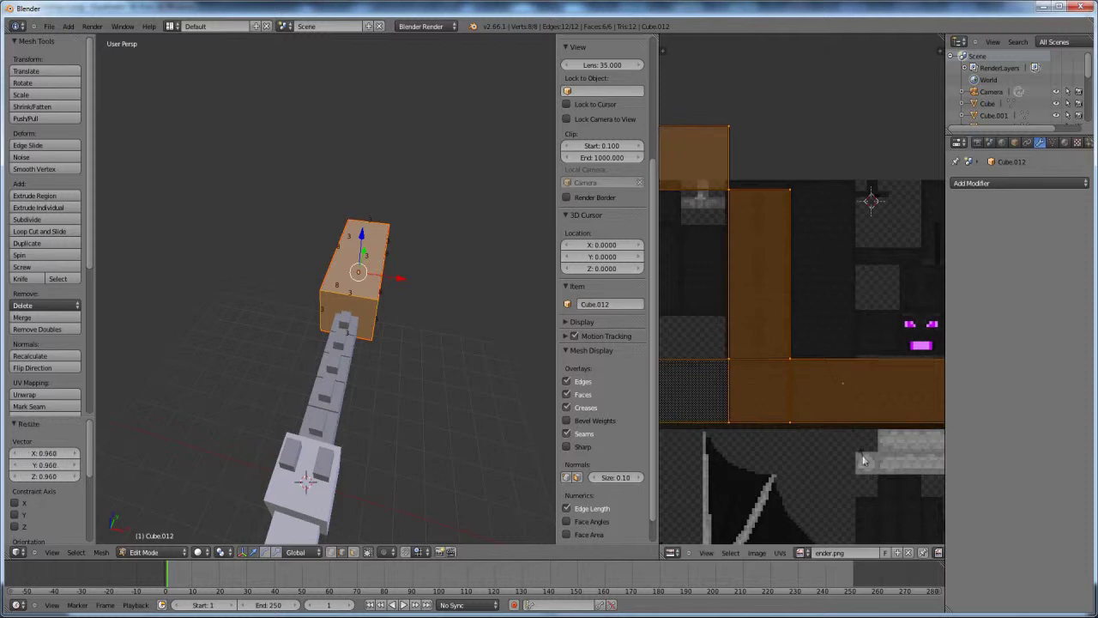
- Nudge the body's whole UV layout about -0.0016 along X and -0.0057 along Y over the texture
key(g)
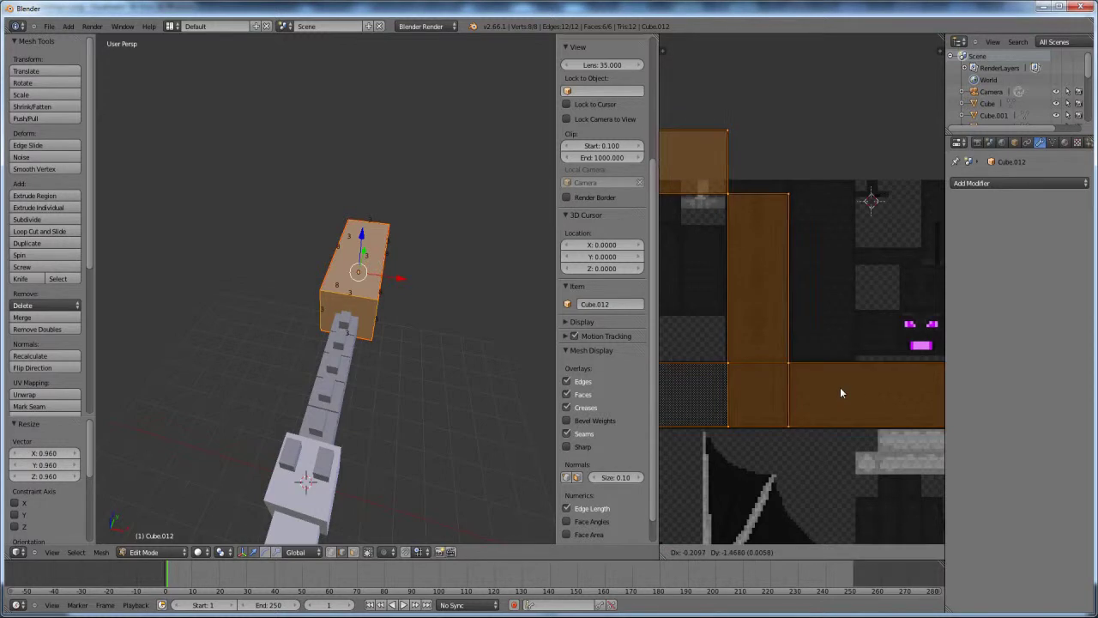
click(840, 387)
scroll(838, 391, down, 3)
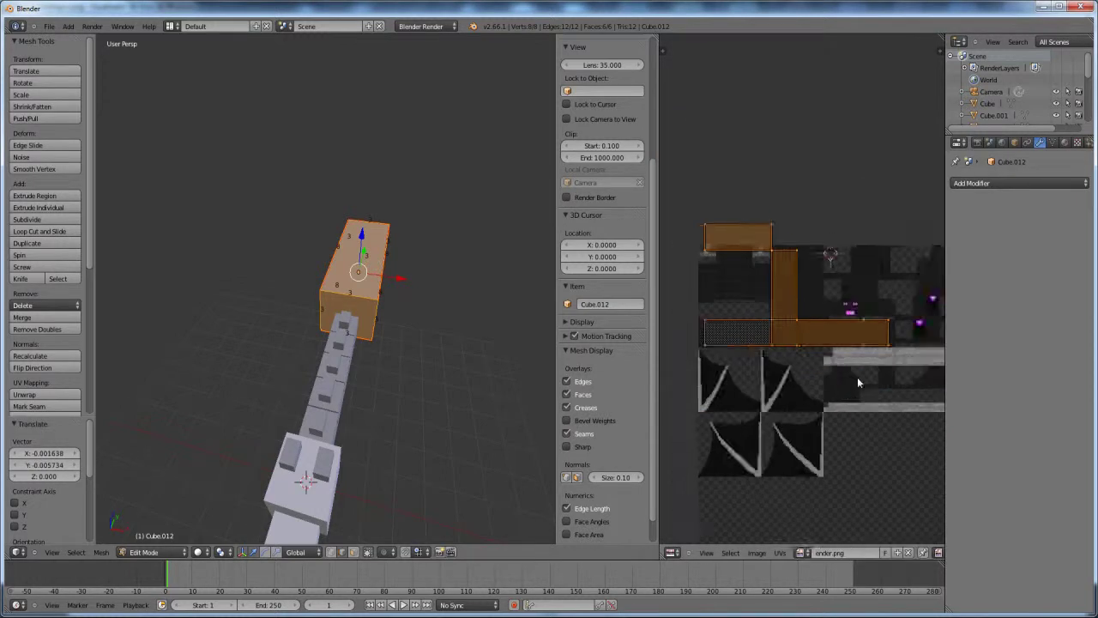
middle_drag(855, 377, 832, 279)
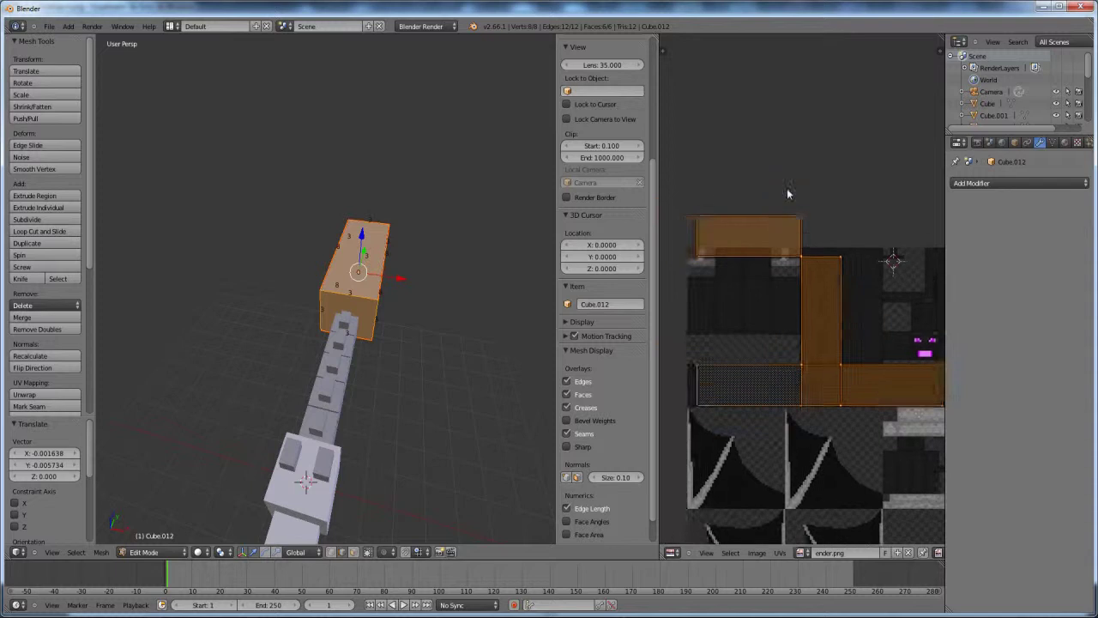
- Rotate the detached horizontal UV island 90° and move it beside the upright island, 0.252 along X and -0.150 along Y
key(a)
right_click(708, 261)
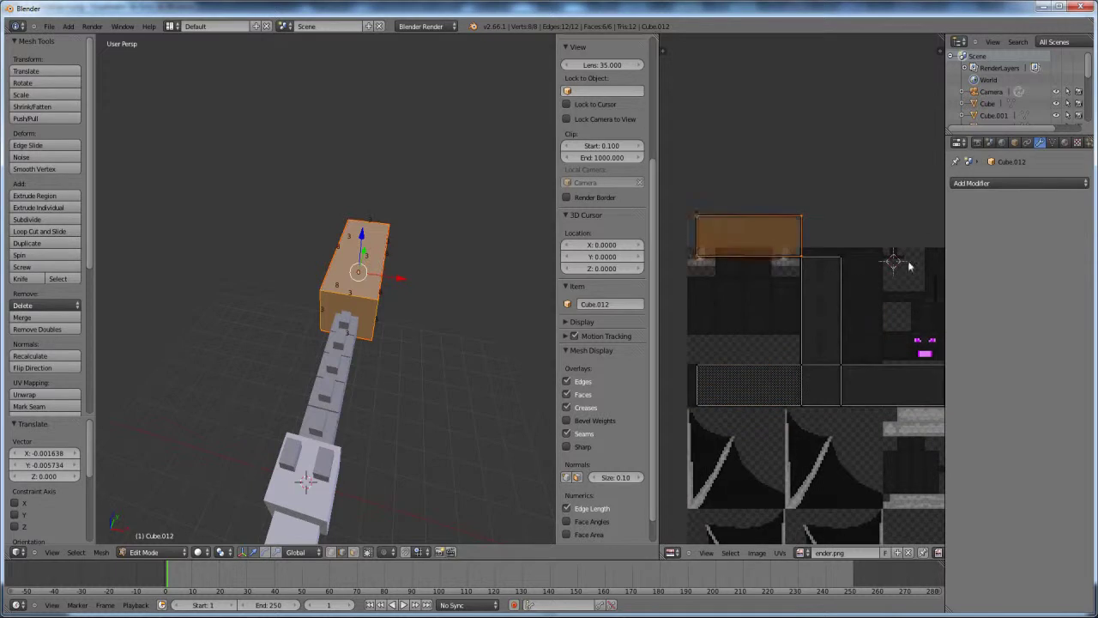
text(r)
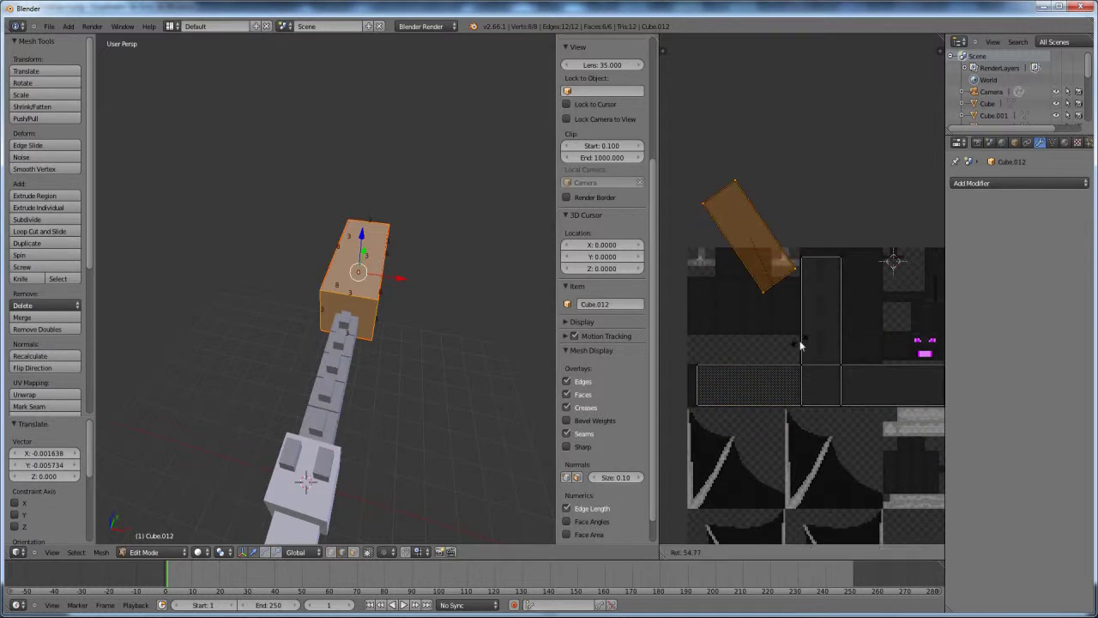
text(90)
key(Return)
key(g)
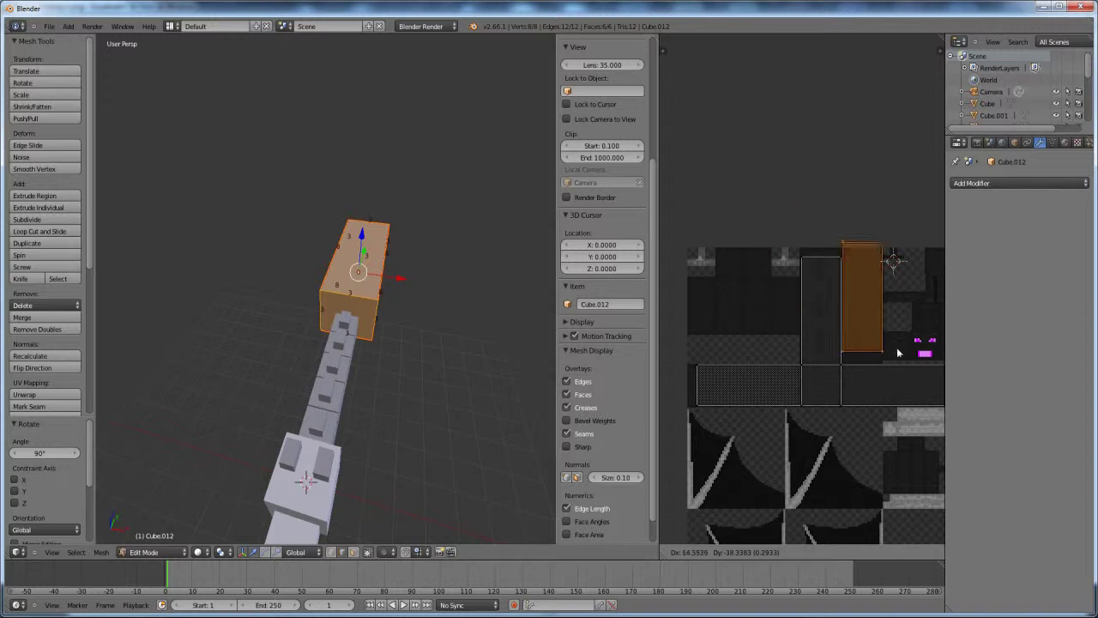
click(896, 350)
- Align the rotated island flush against the upright one by moving it about -0.0026 along X and -0.0105 along Y
scroll(896, 350, up, 2)
scroll(884, 350, up, 2)
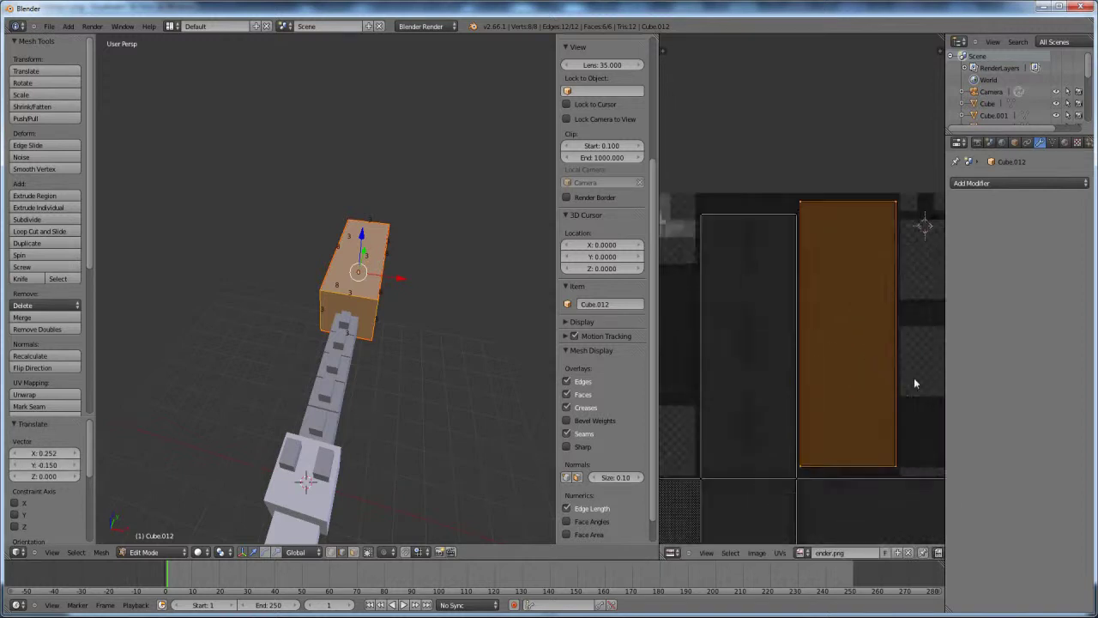
key(g)
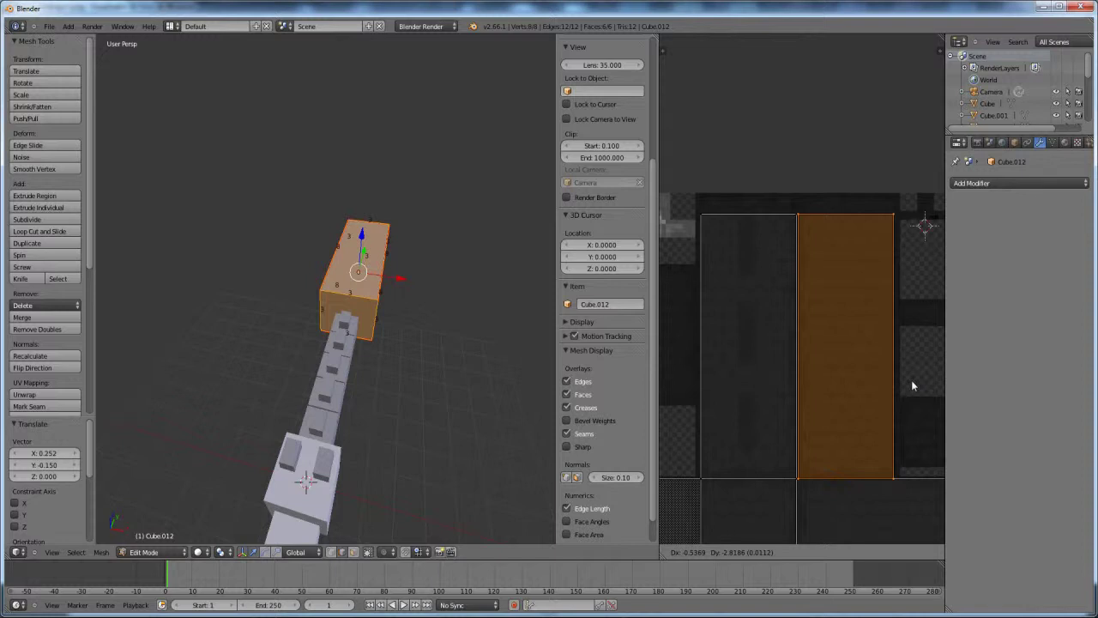
click(912, 383)
scroll(858, 360, down, 4)
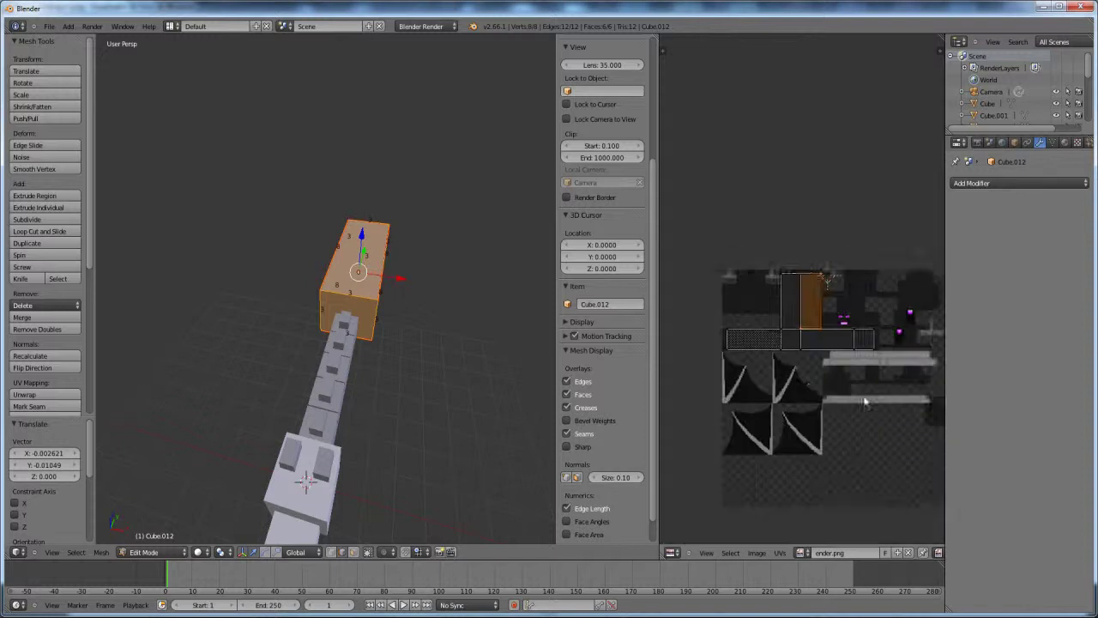
scroll(420, 355, up, 2)
- Return to Object Mode and switch the 3D view to textured display to check the body box
middle_drag(419, 354, 400, 358)
key(Tab)
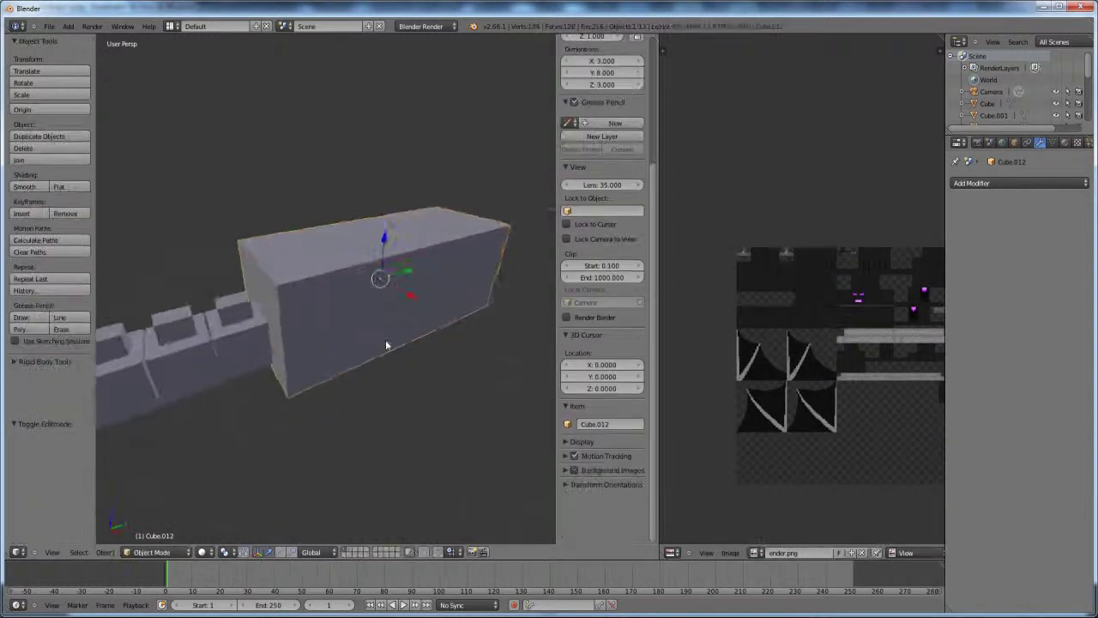
scroll(194, 485, up, 2)
key(alt+z)
mouse_move(257, 489)
middle_down()
mouse_move(343, 417)
mouse_move(351, 437)
mouse_move(326, 397)
mouse_move(322, 413)
middle_up()
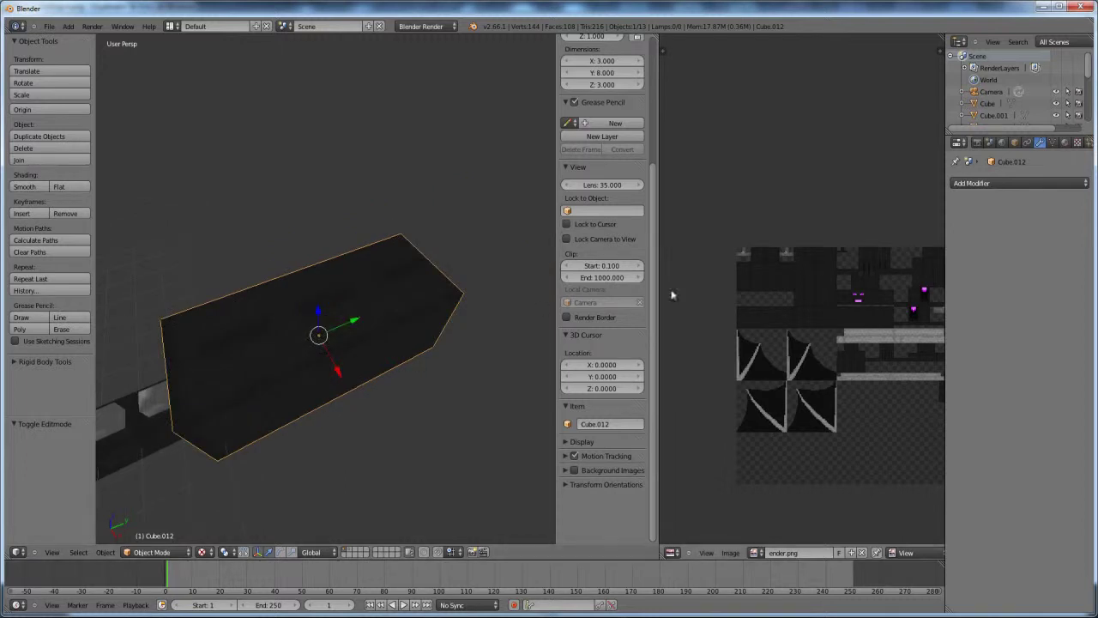
- Select the top vertices of both upright UV islands and raise them along Y by about 0.0142
key(Tab)
scroll(793, 206, up, 3)
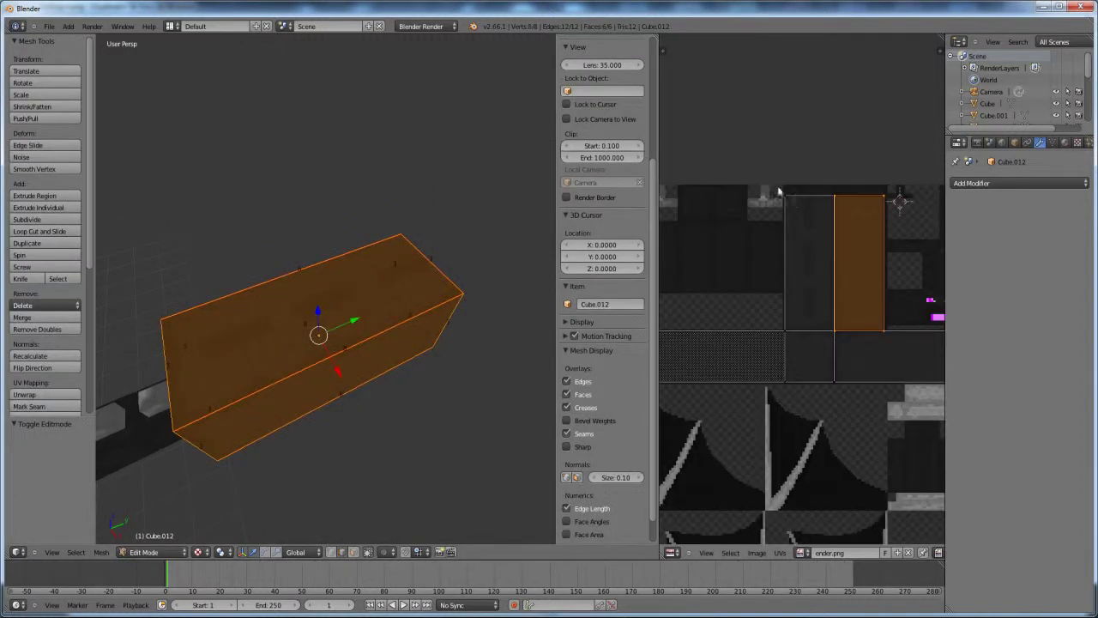
key(a)
key(b)
drag(762, 174, 927, 218)
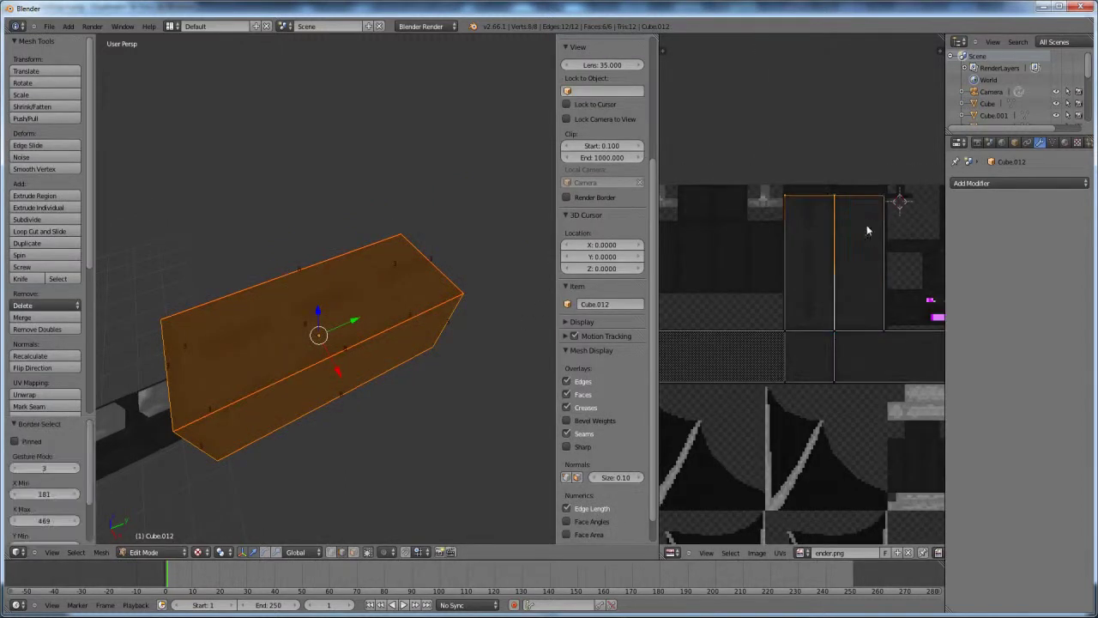
scroll(852, 307, up, 4)
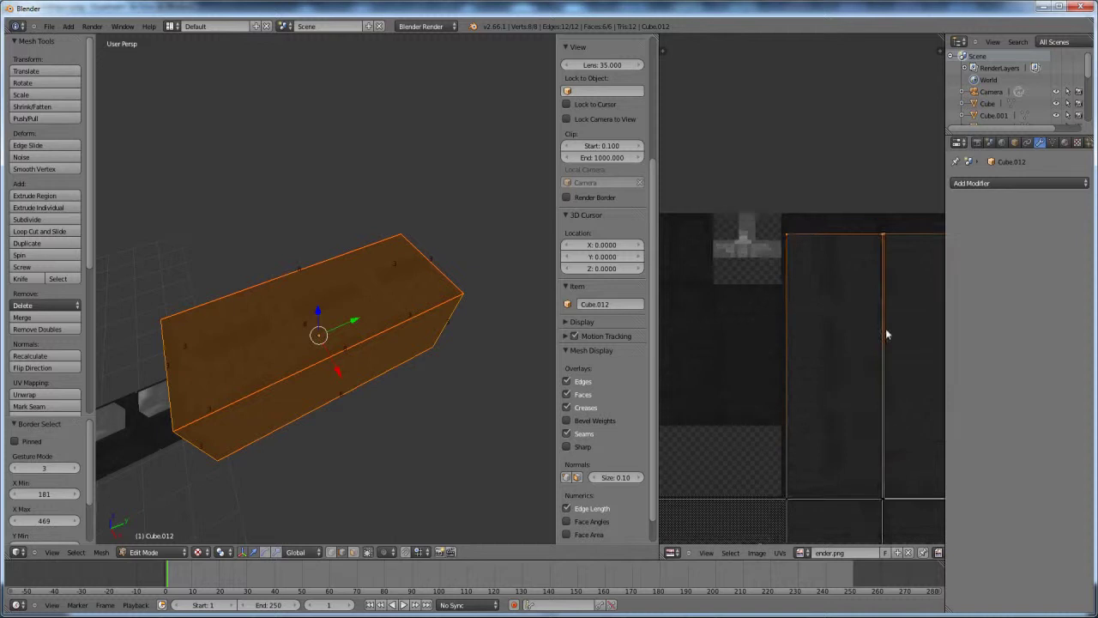
key(g)
click(891, 321)
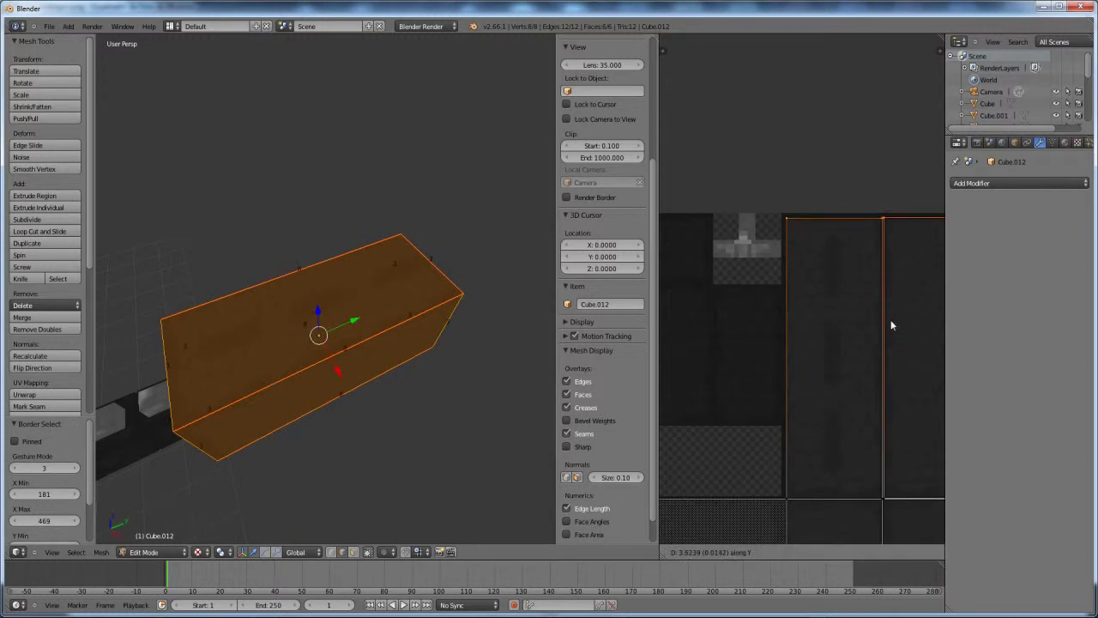
- Check the body box's texture from several angles and shift the second upright UV island's outer edge slightly outward
key(Tab)
middle_drag(365, 382, 392, 320)
scroll(380, 340, up, 5)
scroll(403, 348, down, 4)
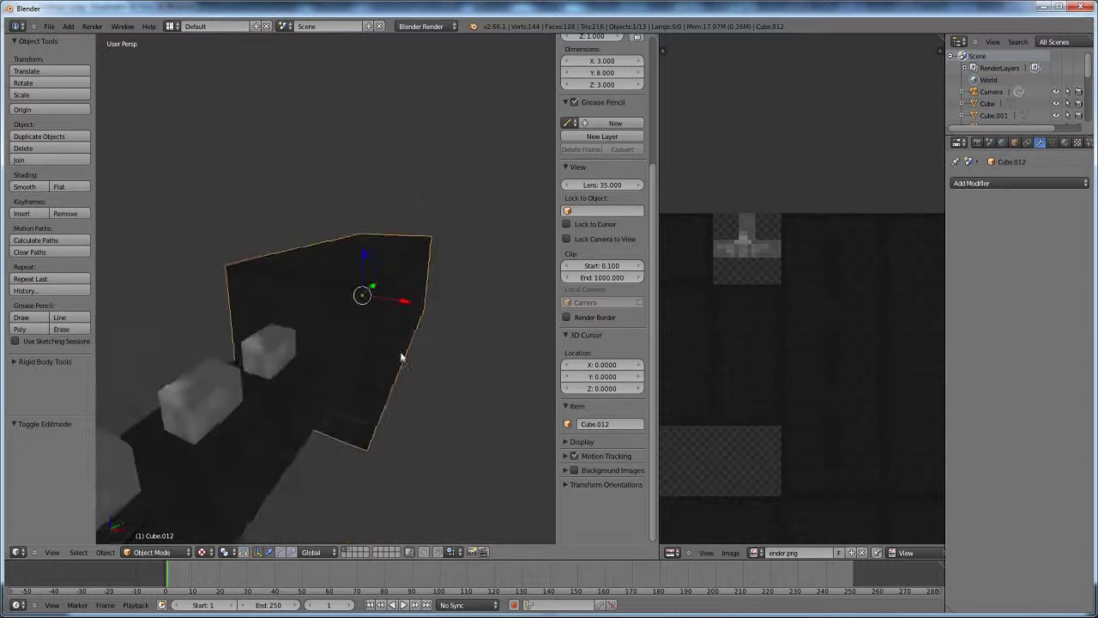
middle_drag(400, 360, 332, 343)
key(Tab)
ctrl+scroll(736, 361, right, 5)
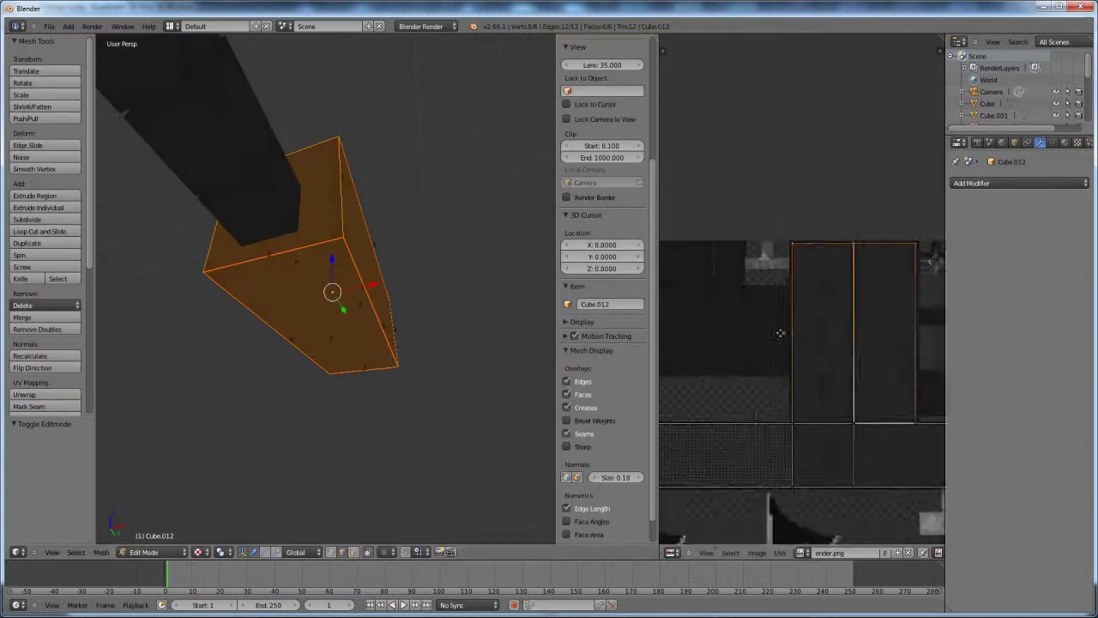
middle_drag(854, 391, 814, 369)
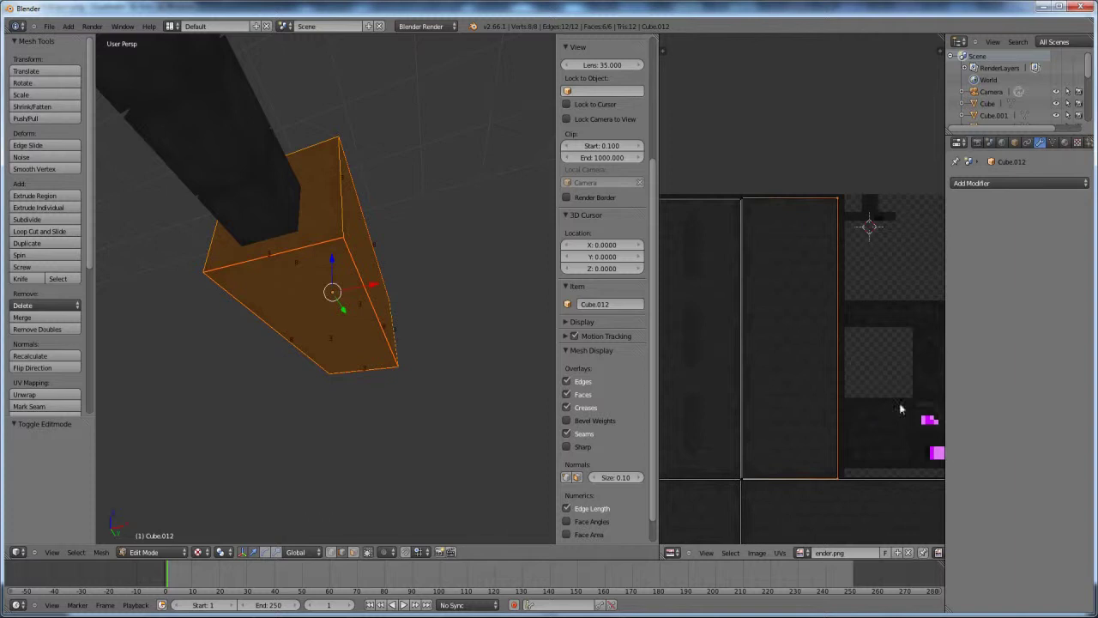
key(a)
key(Tab)
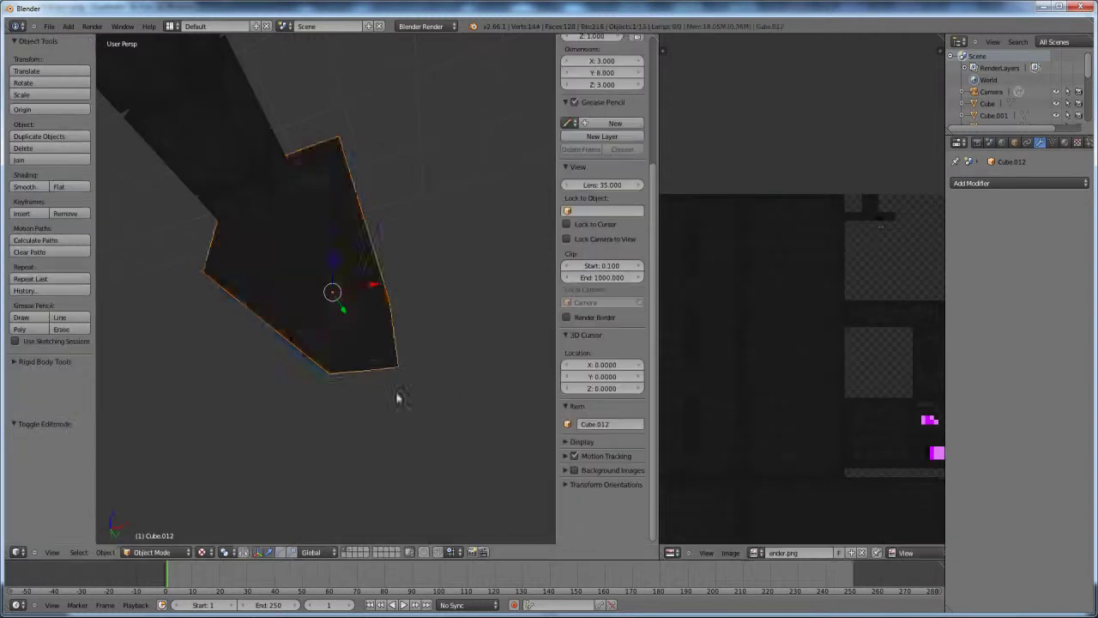
middle_drag(400, 397, 350, 382)
key(Tab)
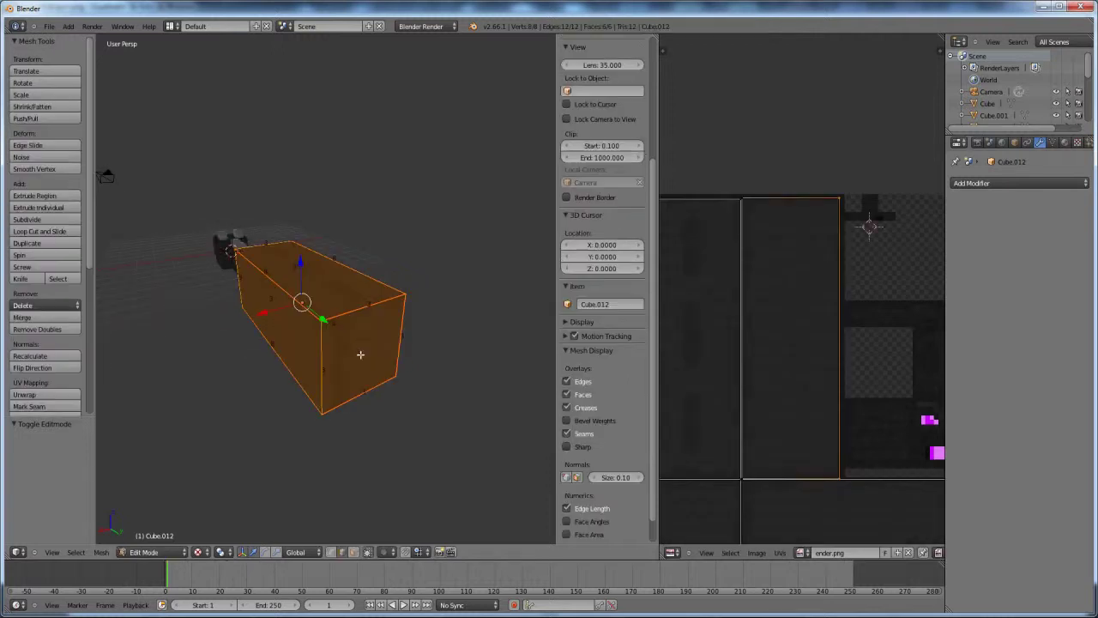
- Slide the outermost square UV face of the horizontal strip outward along X toward the edge of the dark texture area
scroll(878, 400, down, 3)
middle_drag(877, 400, 808, 301)
scroll(789, 334, up, 3)
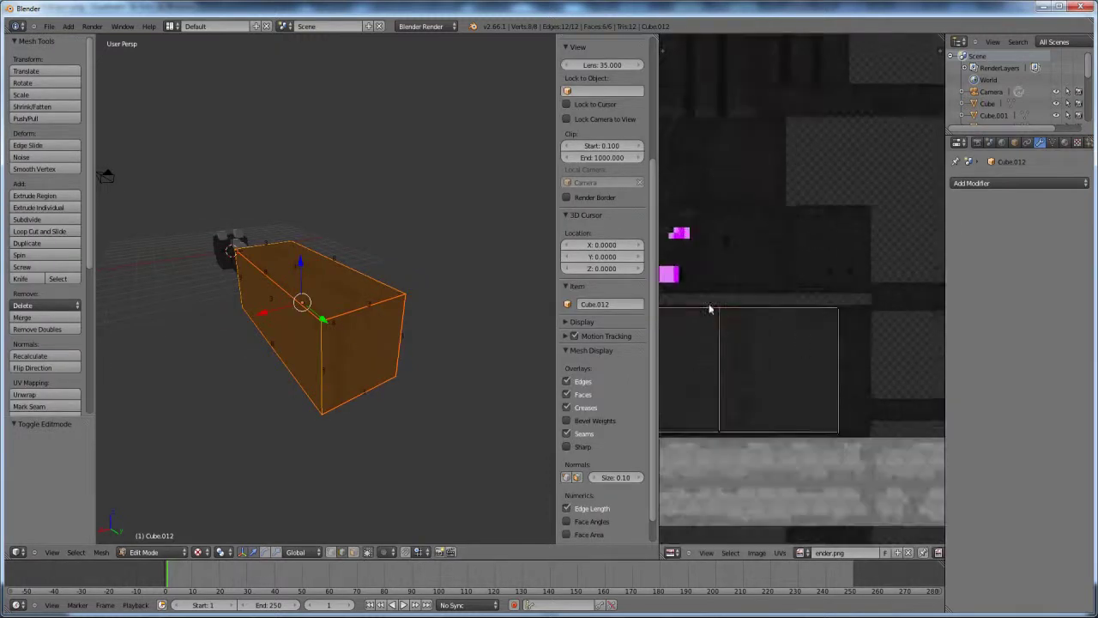
right_click(839, 351)
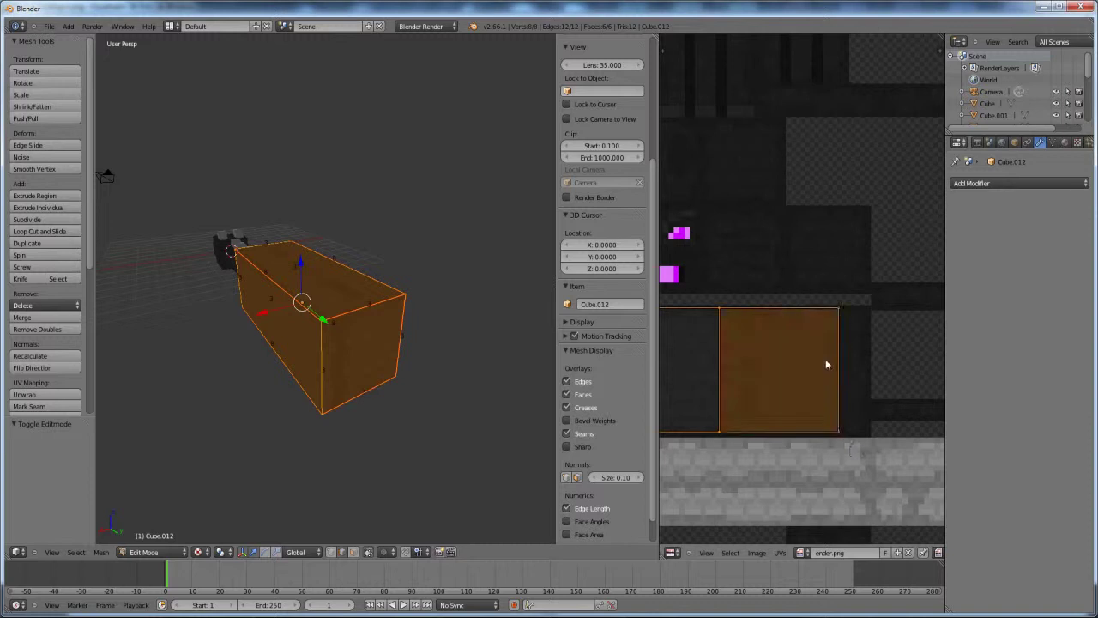
key(g)
key(x)
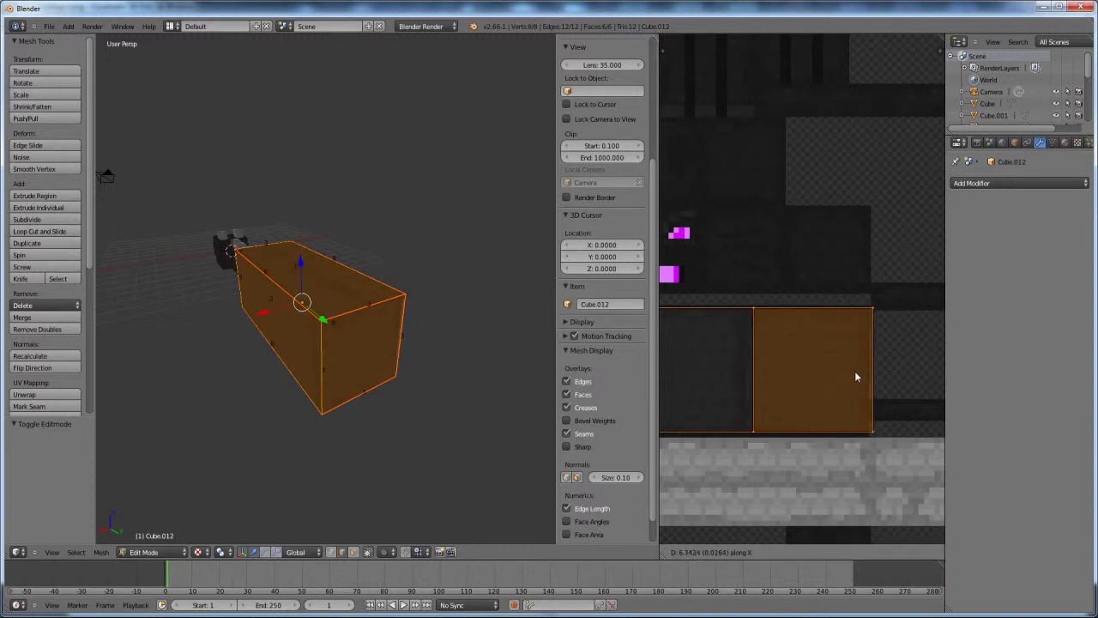
click(849, 372)
key(Tab)
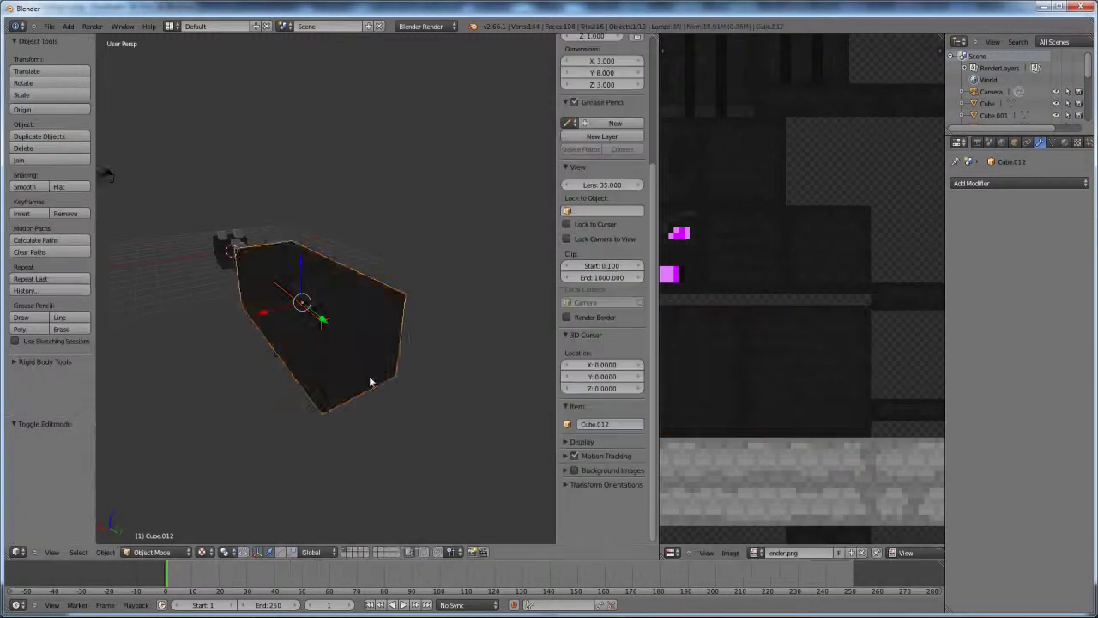
middle_drag(371, 382, 302, 385)
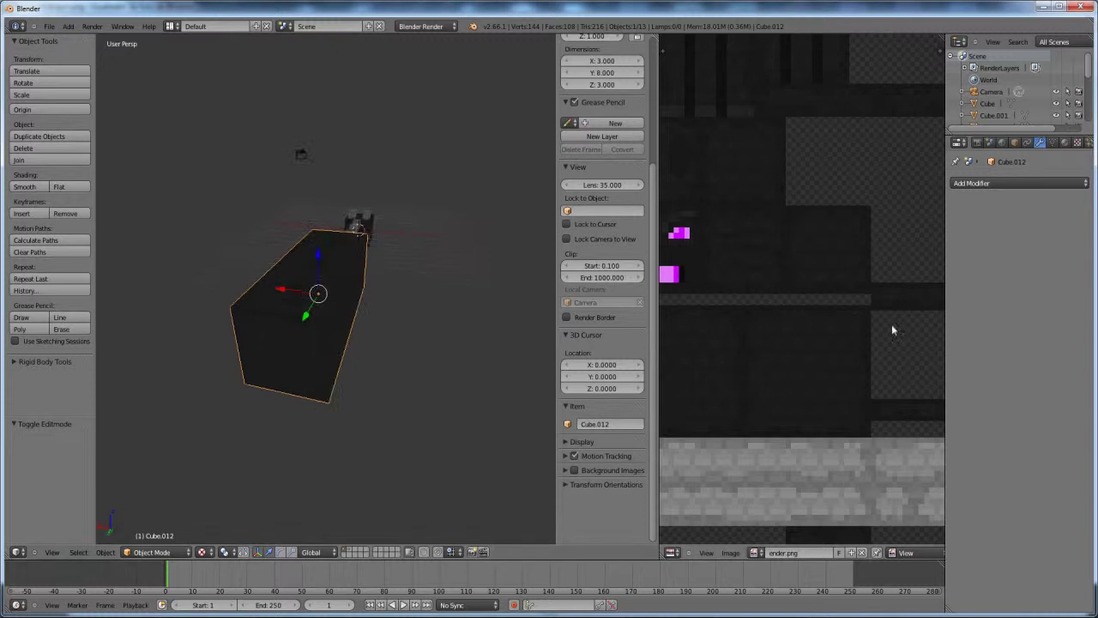
- Move the outer edge of the strip's last UV face about 0.0017 along X and check the textured model
key(Tab)
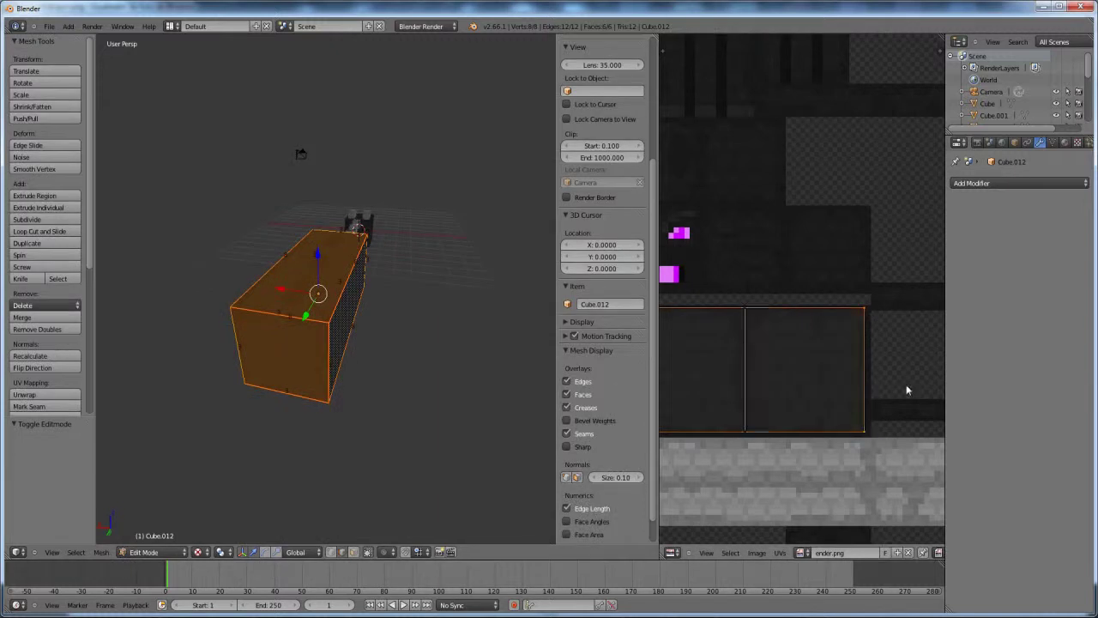
key(g)
key(x)
click(907, 387)
scroll(847, 424, down, 2)
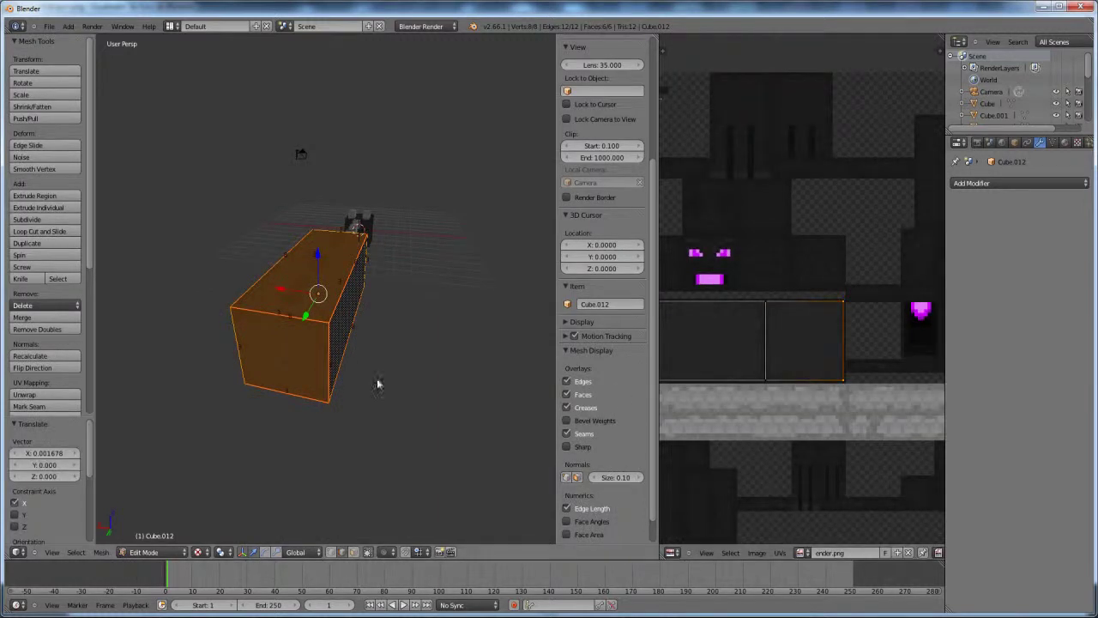
key(Tab)
middle_drag(377, 383, 290, 334)
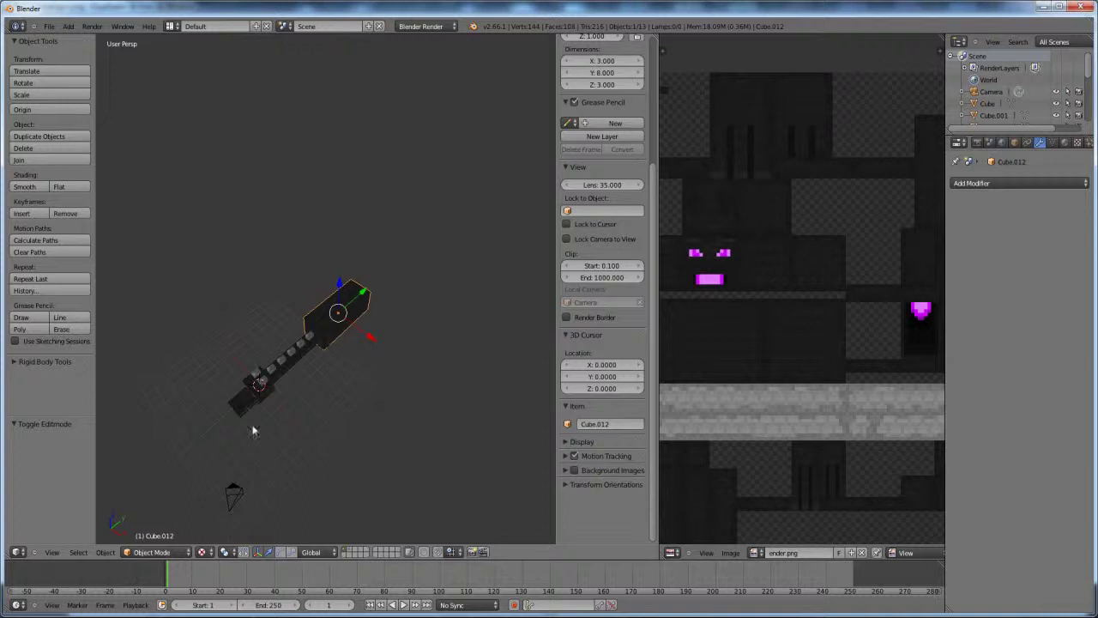
- Examine the ender dragon reference picture in Windows Photo Viewer, and return to Blender to inspect the texture image
key(alt+Tab)
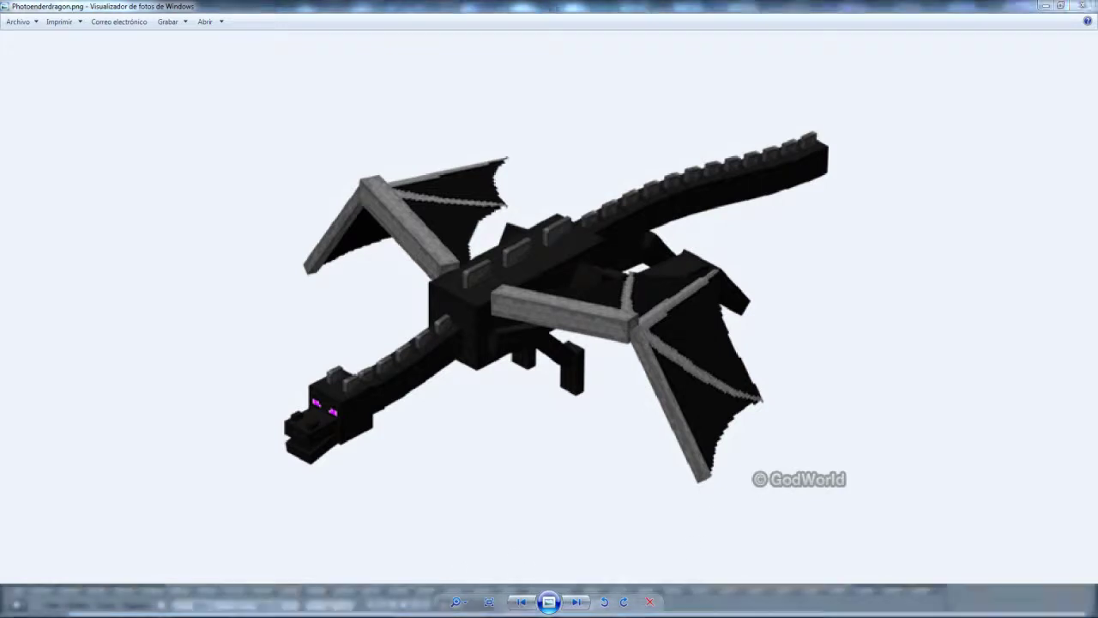
click(389, 611)
scroll(811, 326, down, 5)
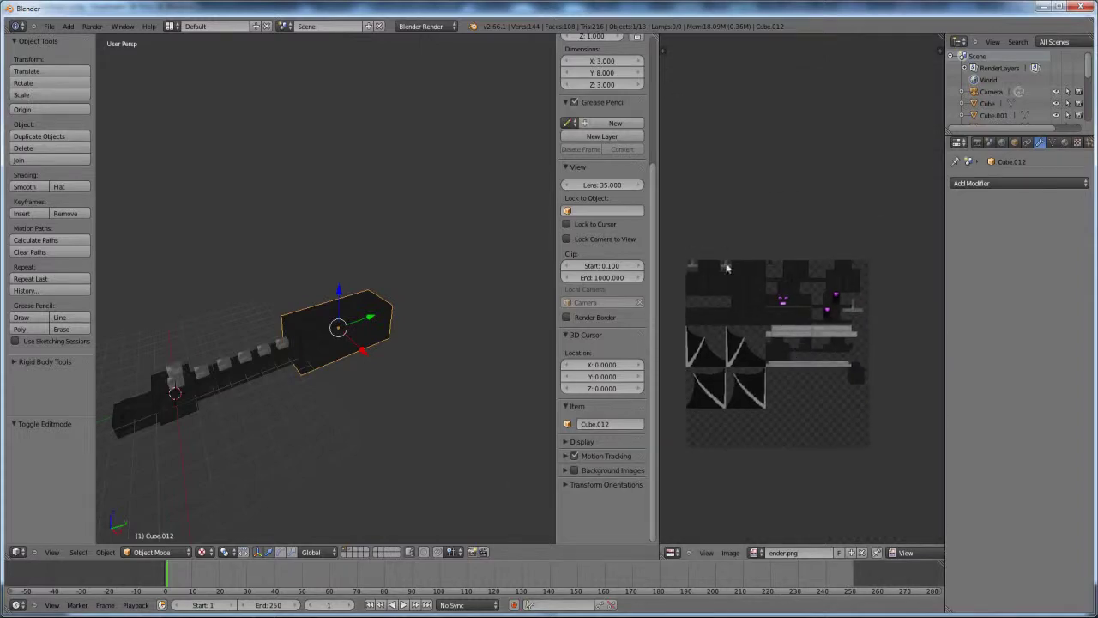
scroll(727, 266, up, 3)
scroll(731, 265, up, 1)
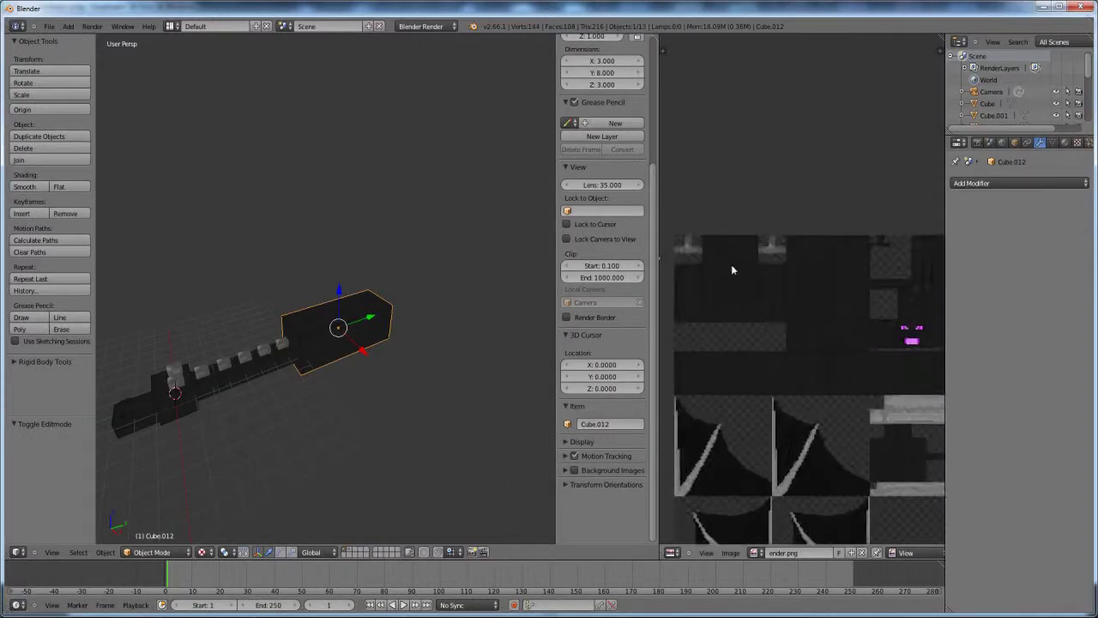
middle_drag(833, 348, 860, 291)
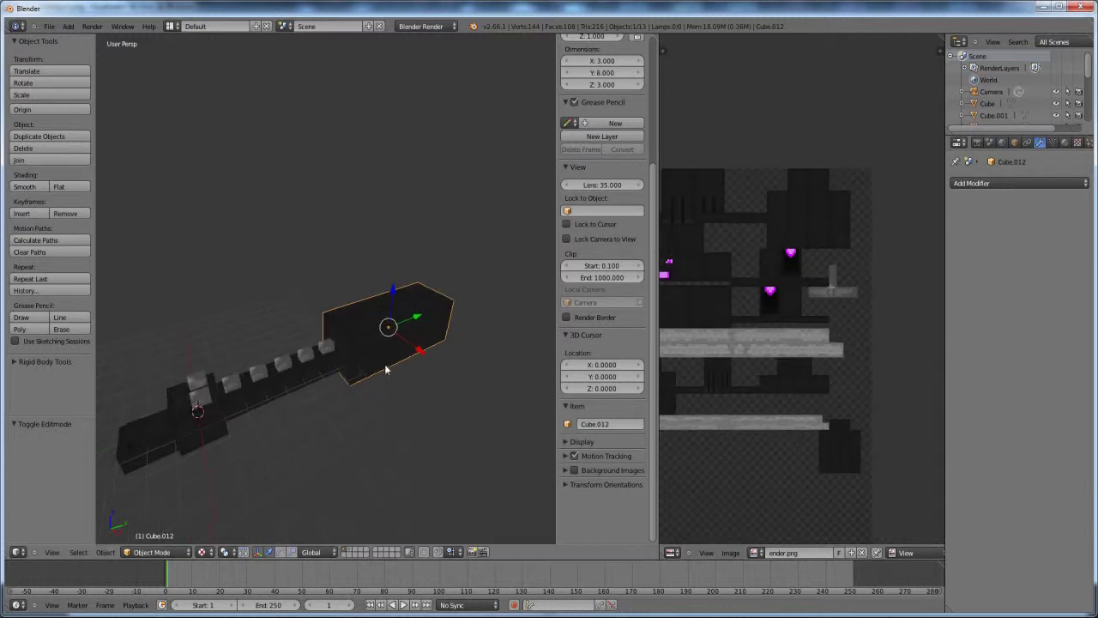
- Add a cube, move it 9.323 along Y and 4.049 along Z above the body box, and show the scene in wireframe
key(shift+a)
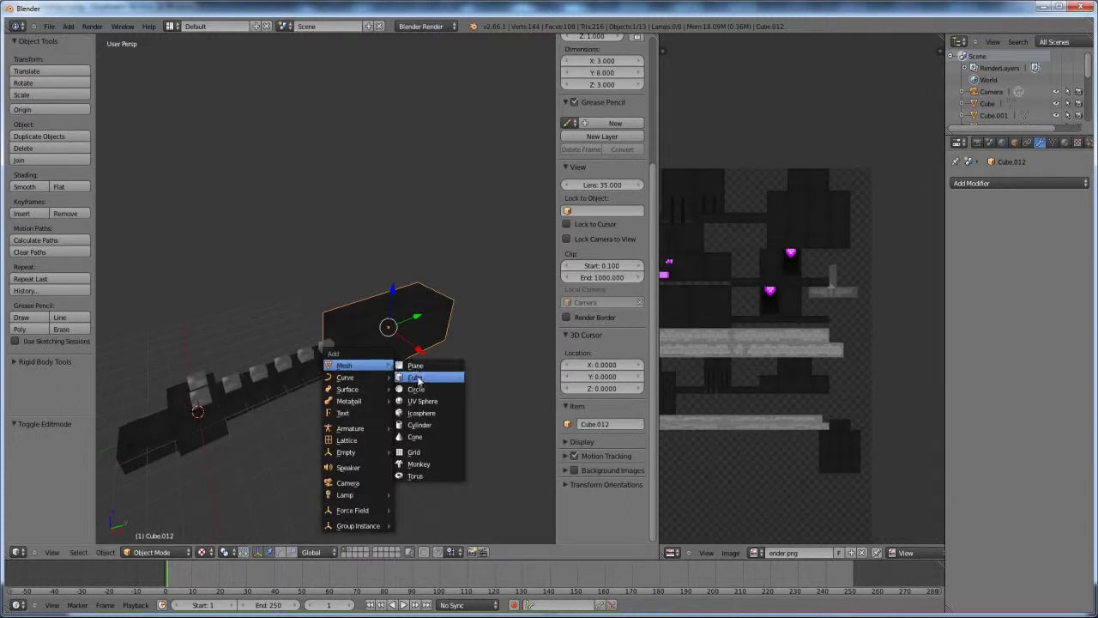
click(414, 377)
key(z)
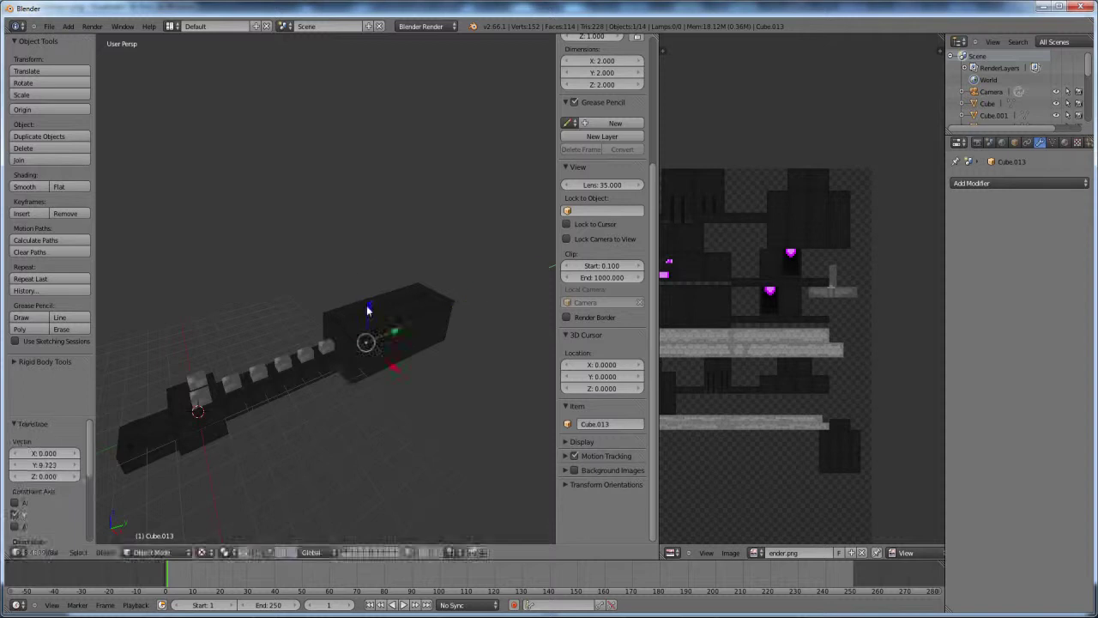
key(Return)
key(z)
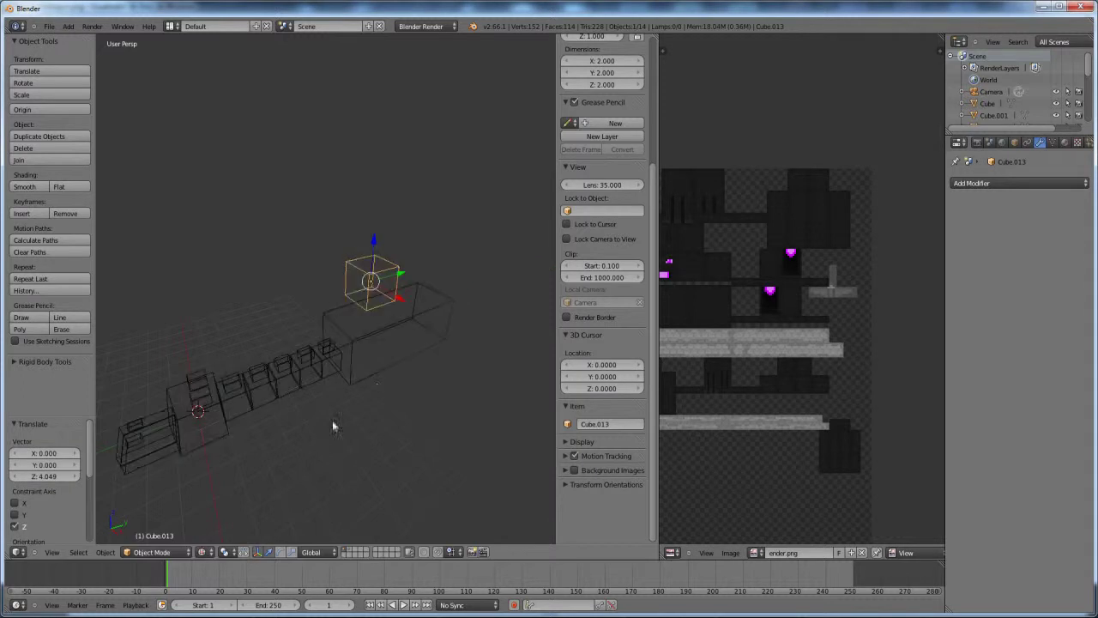
- Return the scene to solid shading and display edge lengths on the new cube's mesh in Edit Mode
key(z)
middle_drag(403, 358, 377, 368)
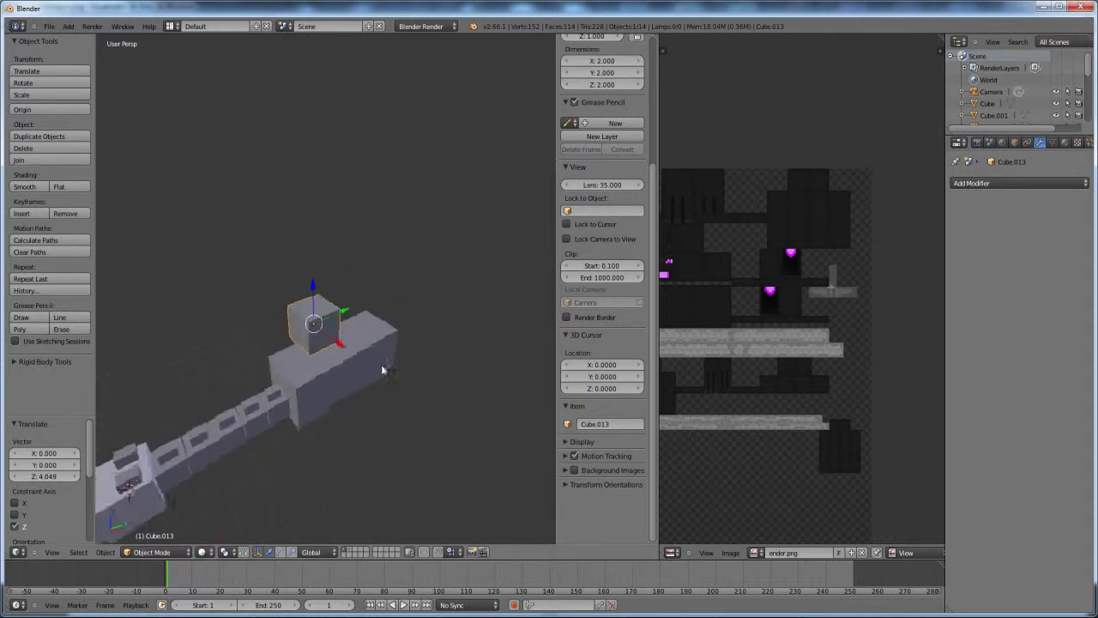
scroll(374, 364, up, 3)
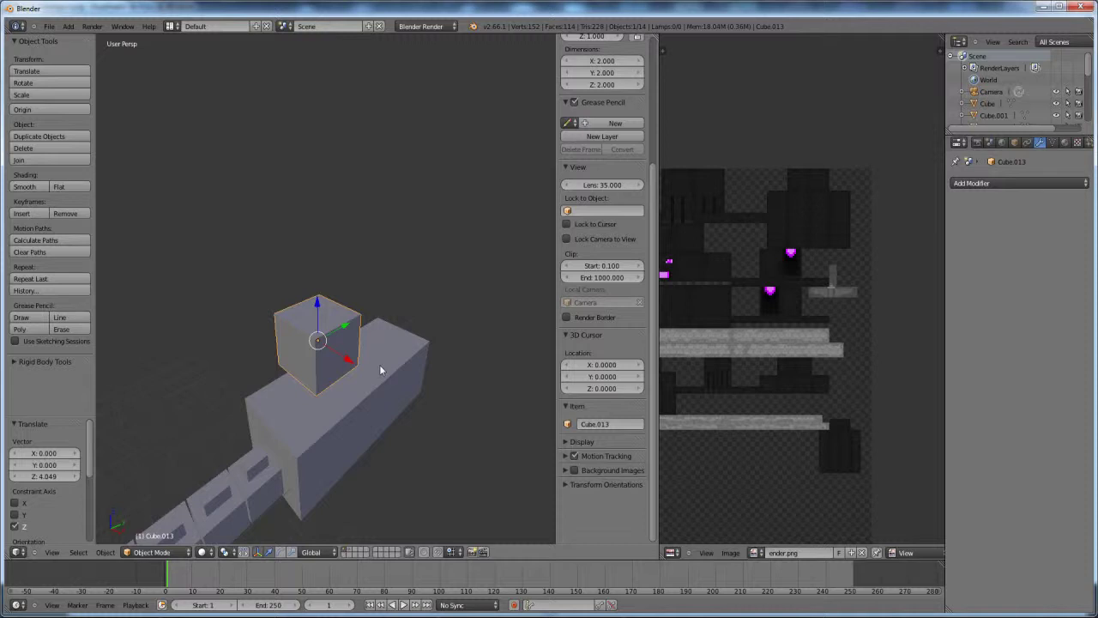
key(Tab)
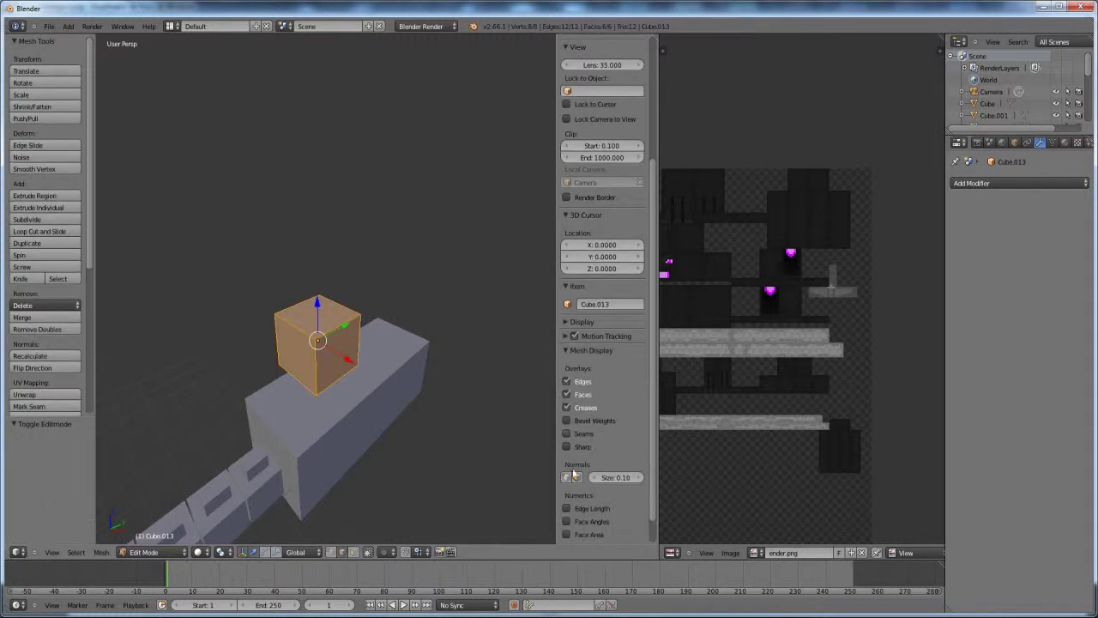
click(566, 508)
scroll(424, 327, up, 3)
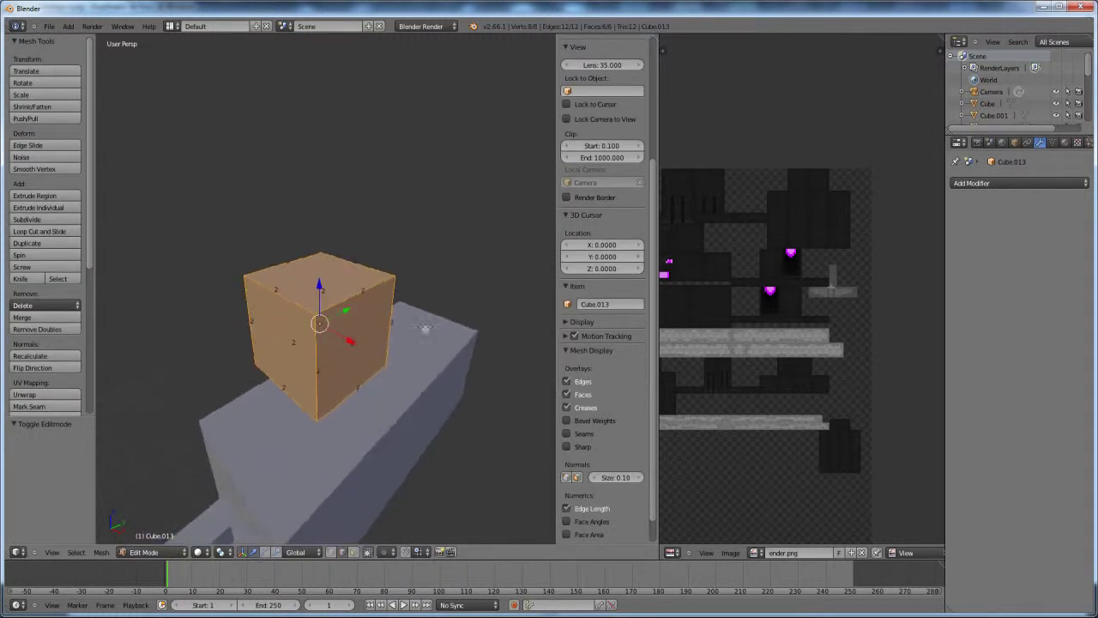
middle_drag(455, 369, 400, 346)
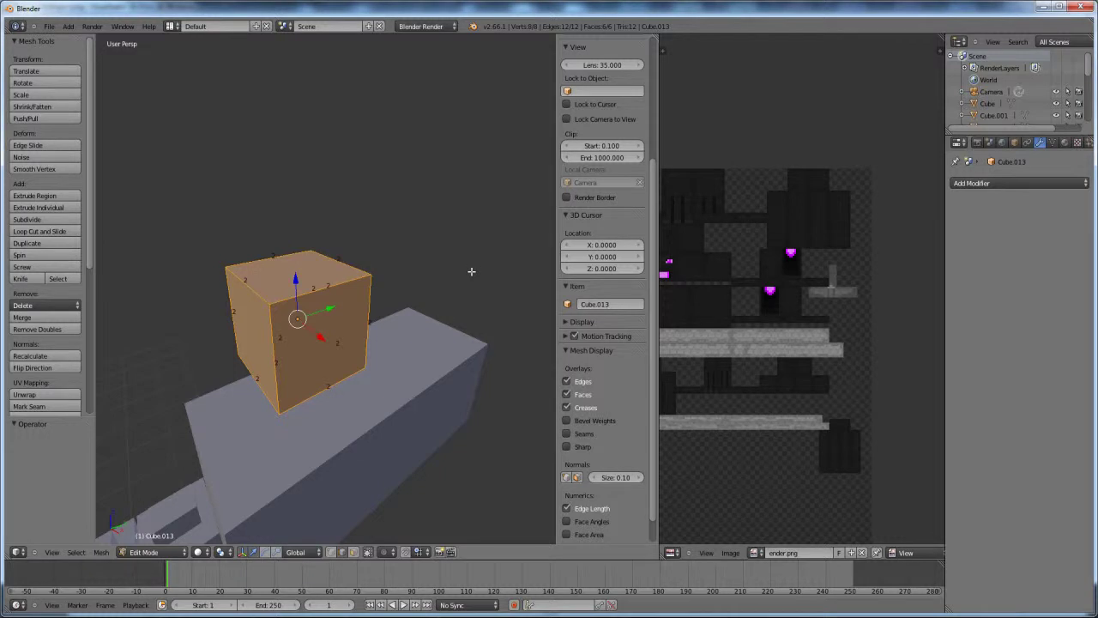
- Scale the cube's mesh by 0.75 along Z and by 0.25 along X
key(s)
key(z)
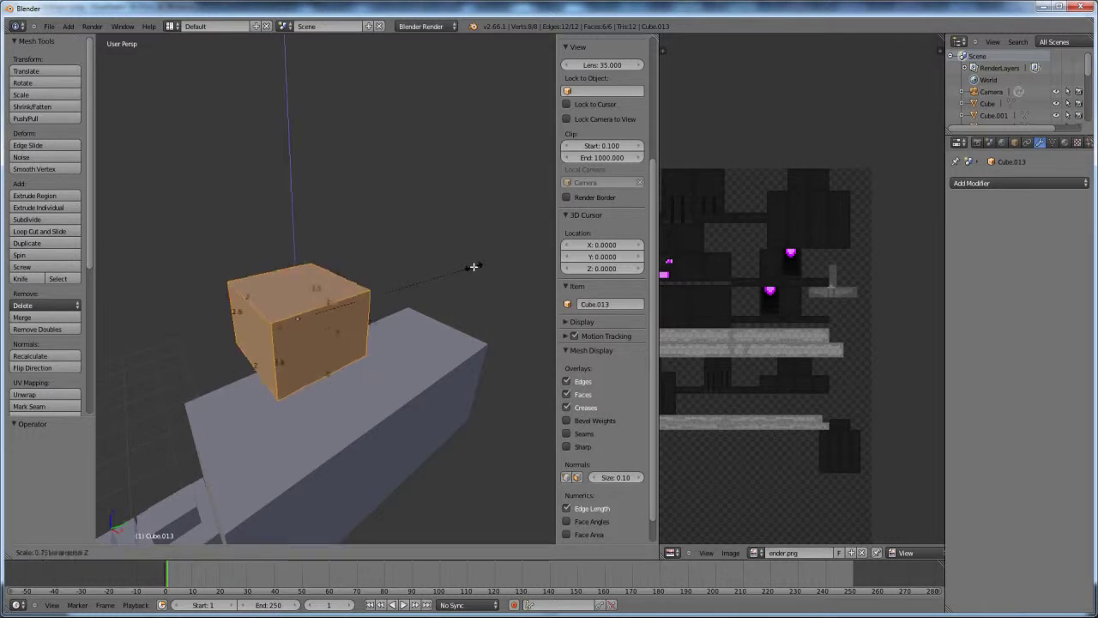
key(Return)
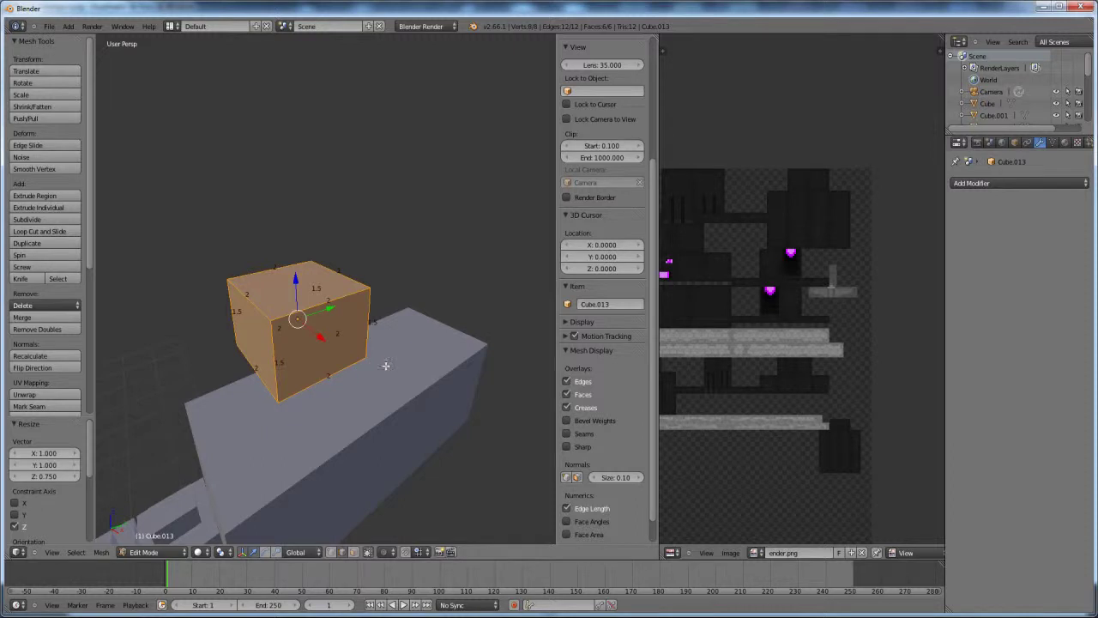
key(s)
key(x)
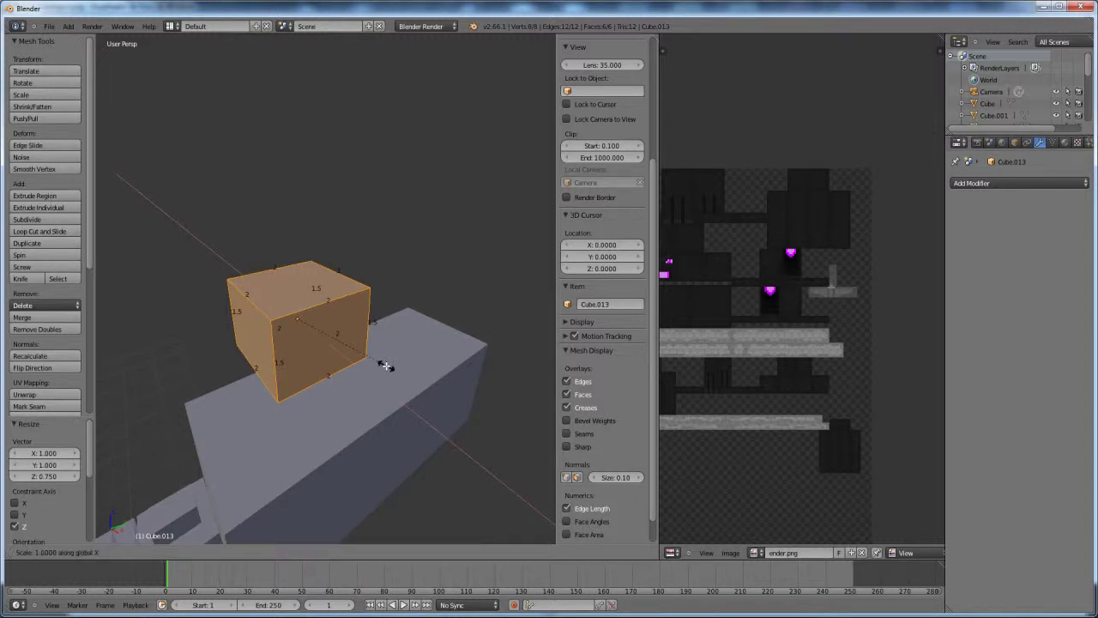
text(.25)
key(Return)
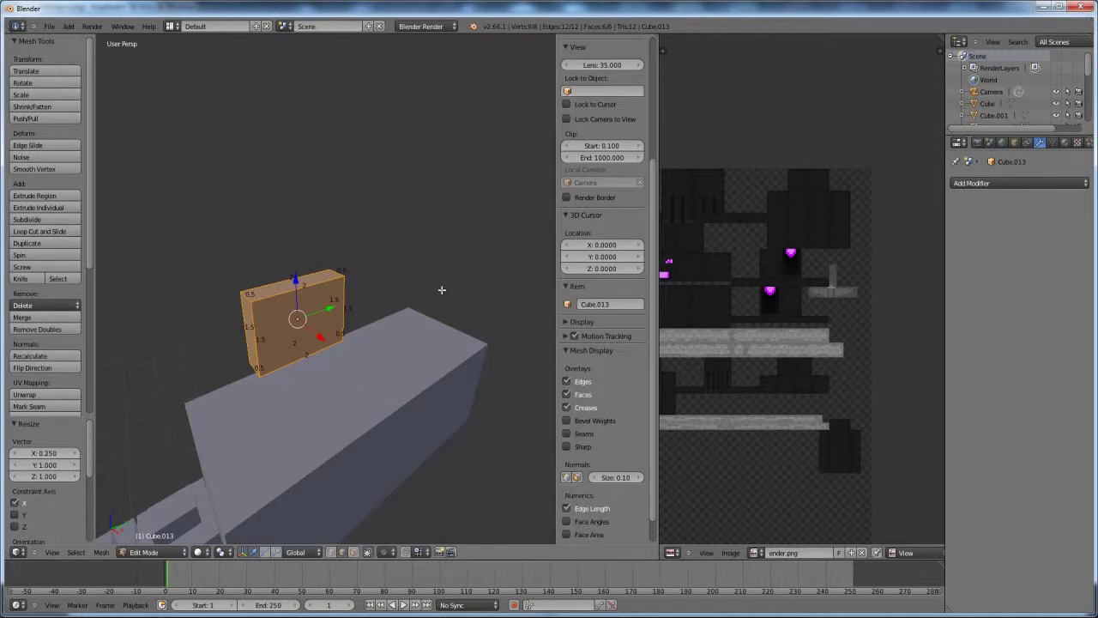
- Scale the thin box above the body by 0.75 along the Y axis
key(s)
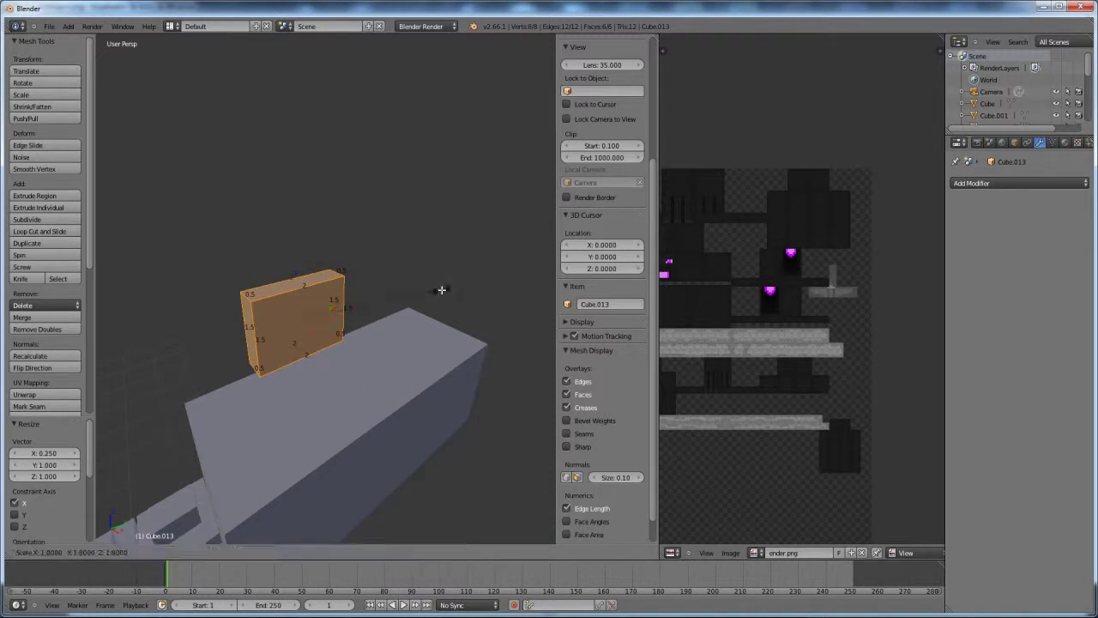
key(x)
key(y)
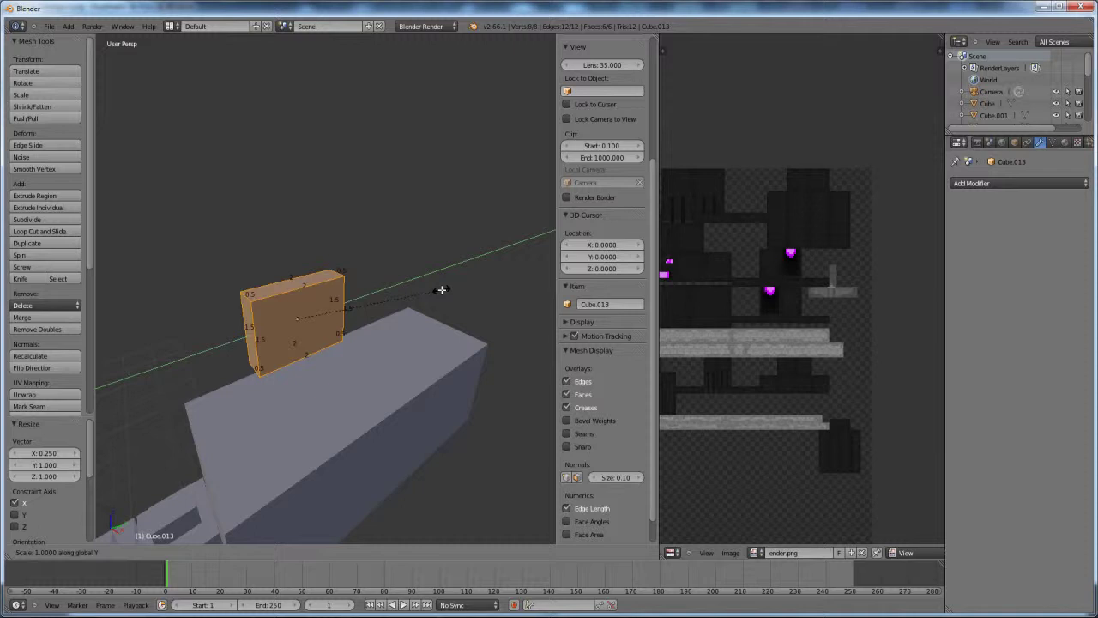
text(0.75)
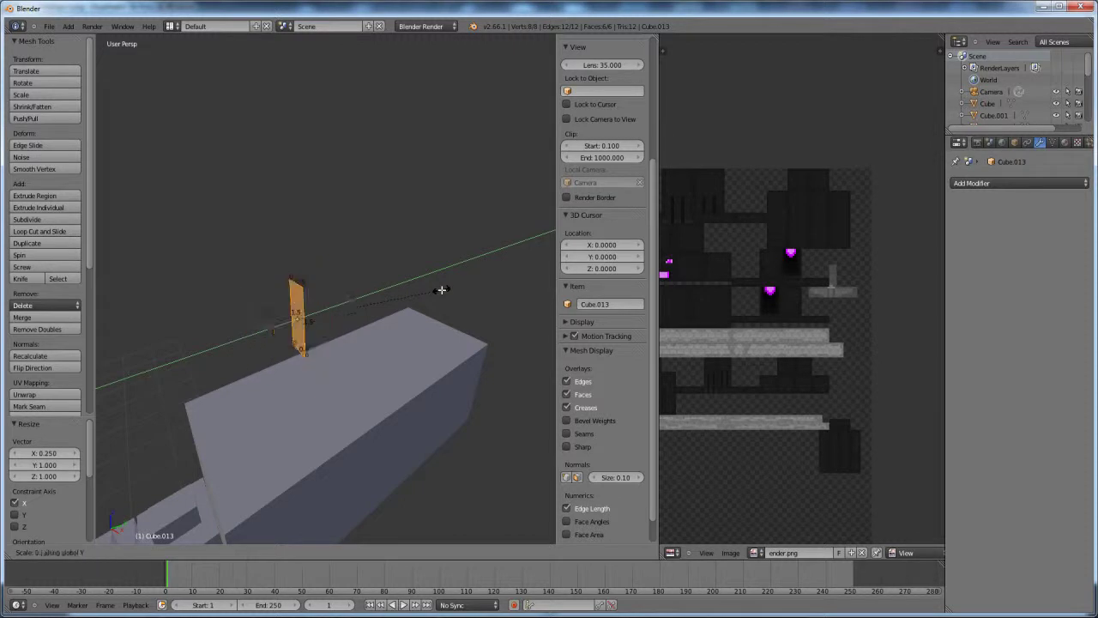
key(Return)
- Scale the thin box by 0.5 along Z and return to Object Mode
middle_drag(395, 302, 376, 354)
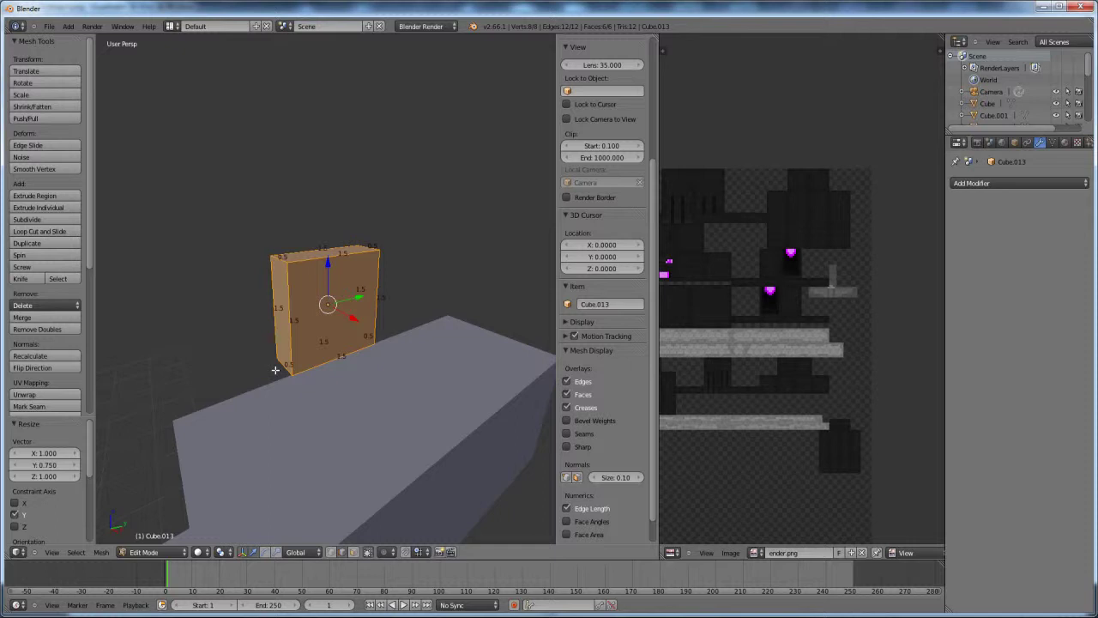
key(s)
key(z)
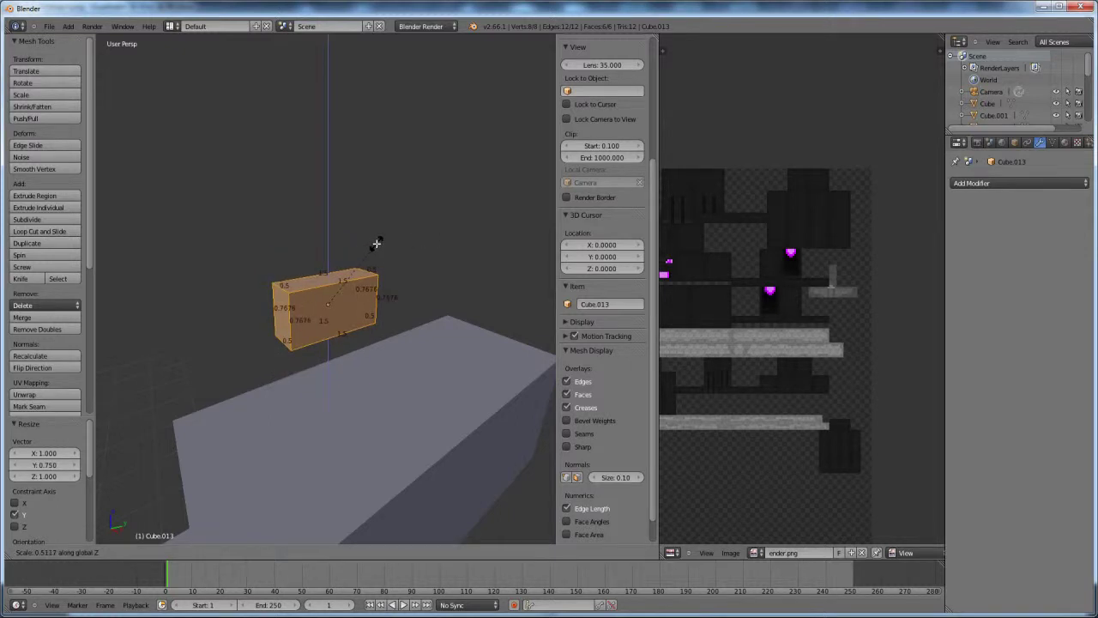
text(0.5)
key(Return)
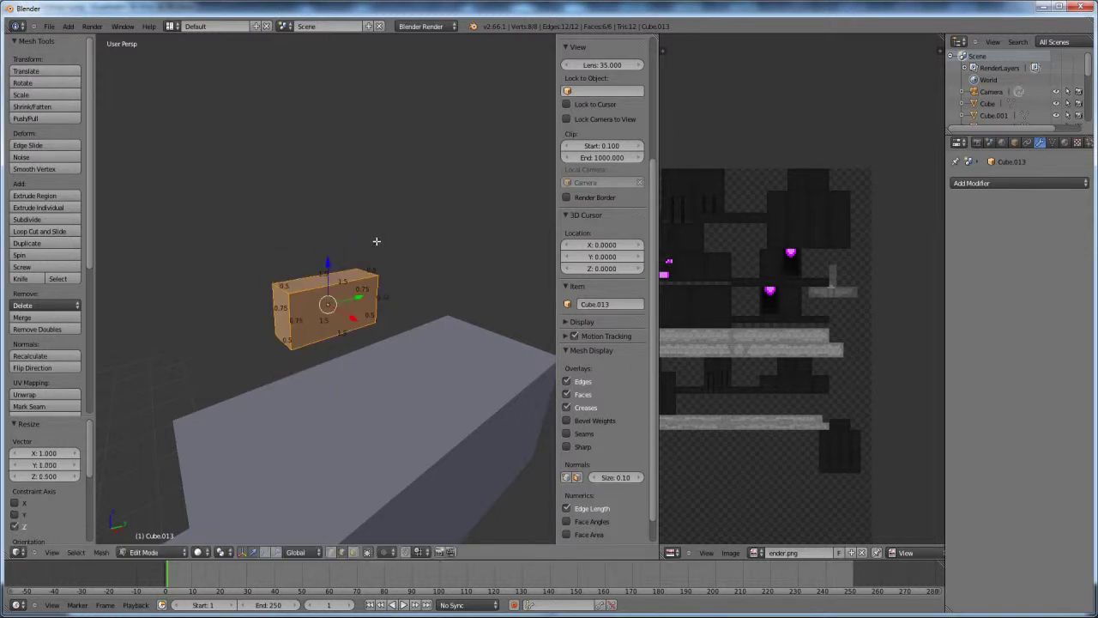
scroll(300, 309, up, 1)
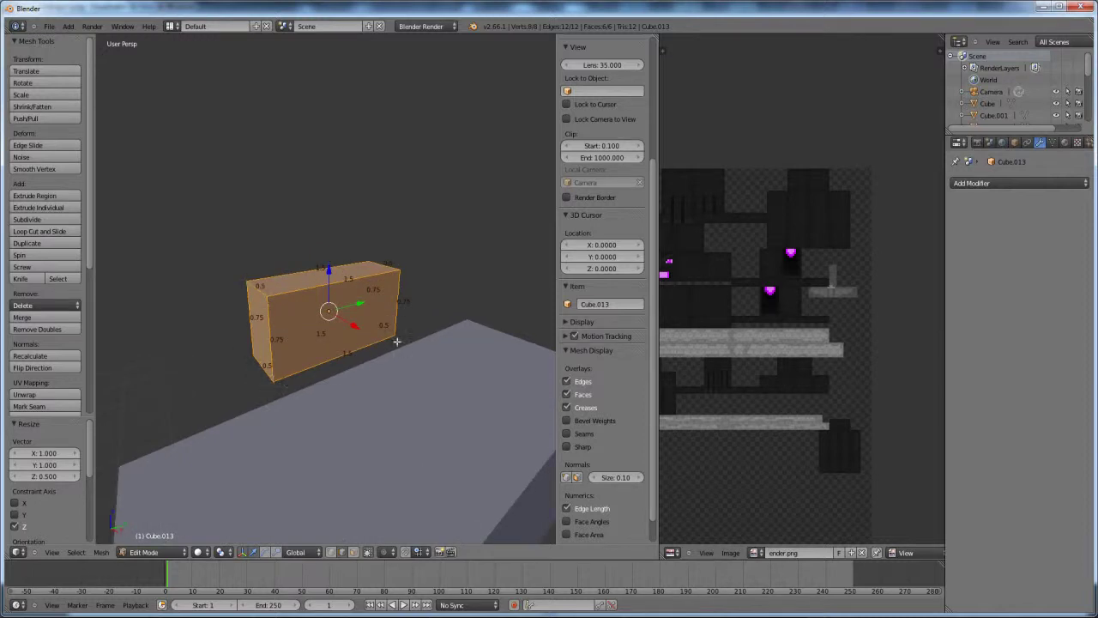
scroll(394, 345, down, 4)
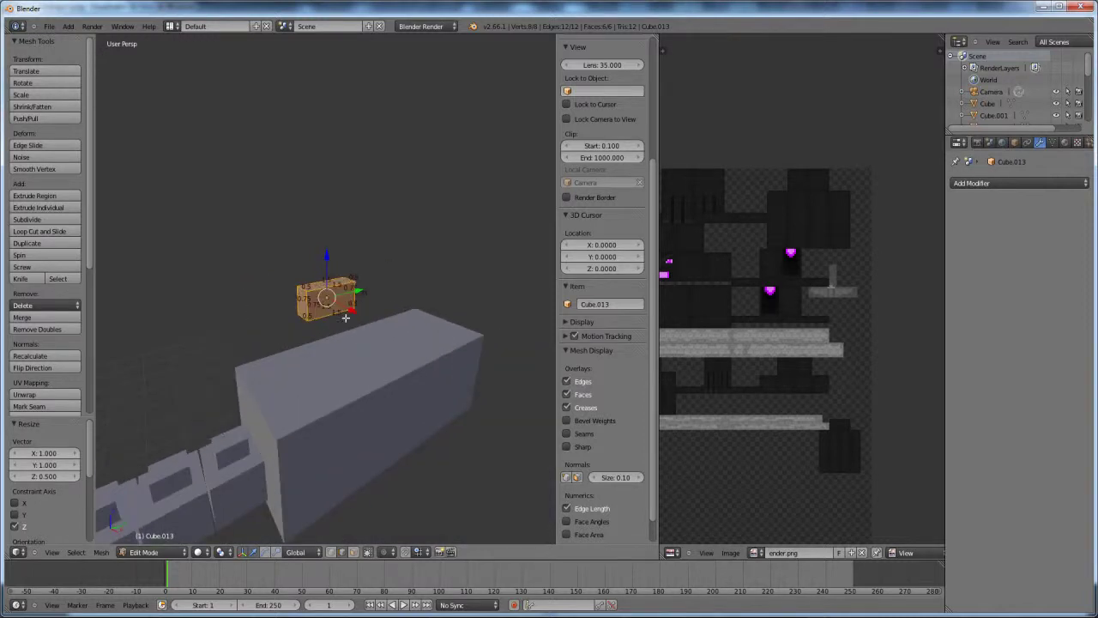
scroll(403, 308, up, 5)
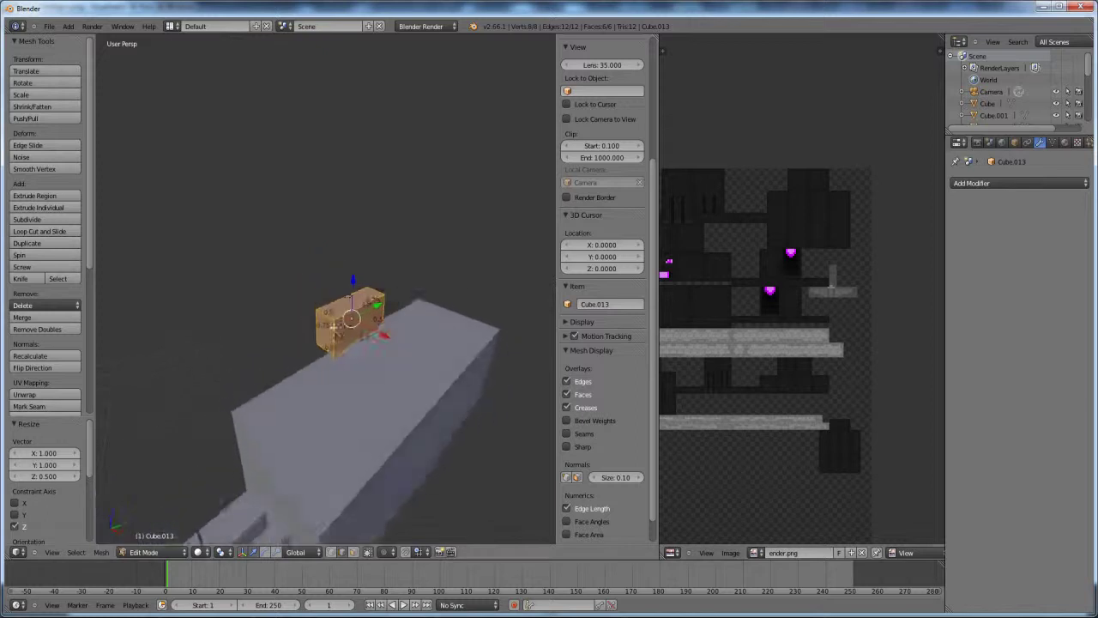
key(Tab)
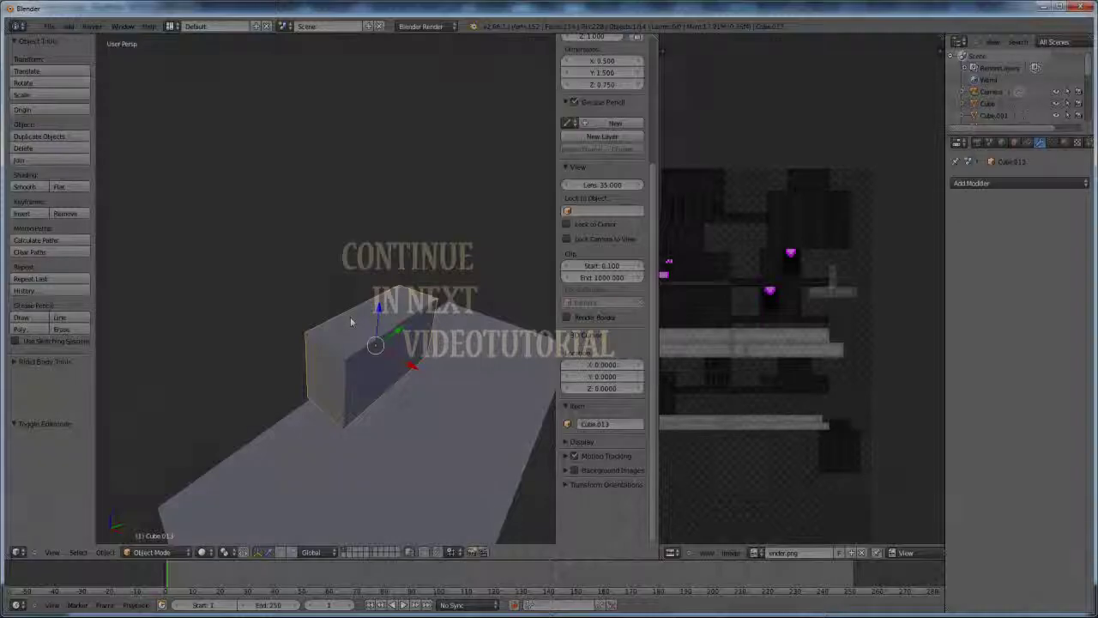